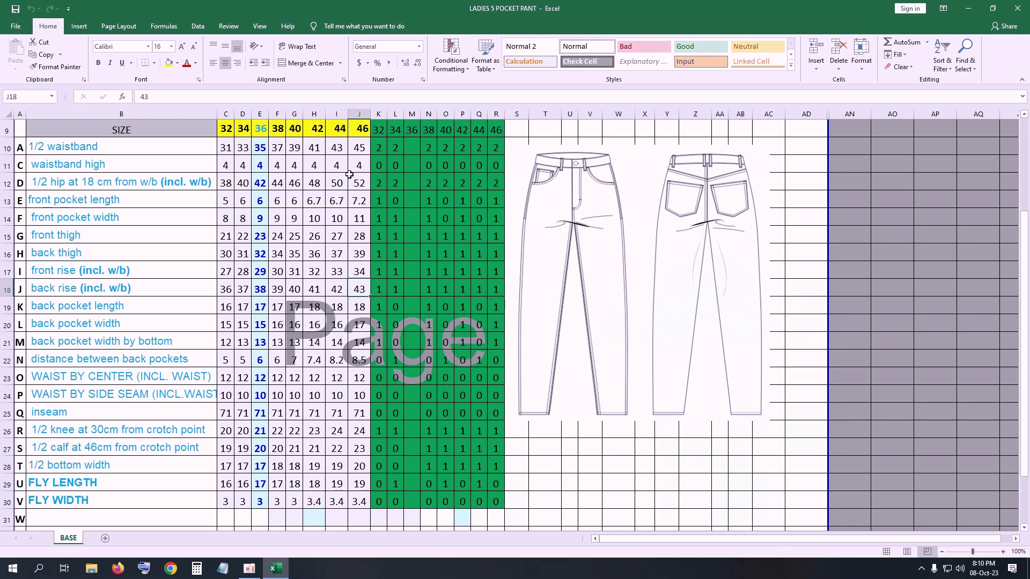
# Look over the pants sketch in the size chart, then minimise the Excel workbook.
pyautogui.click(702, 215)
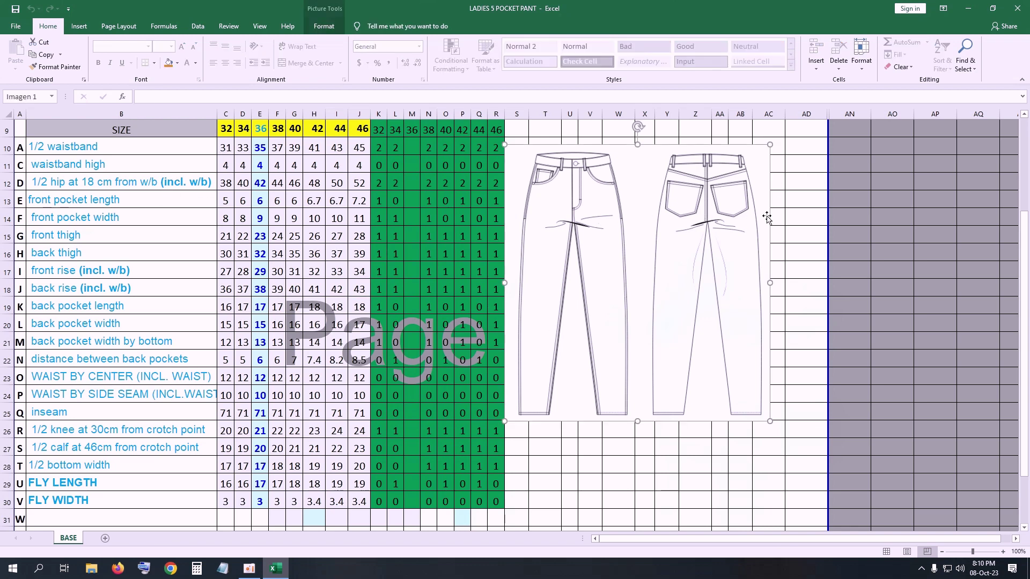
pyautogui.click(800, 214)
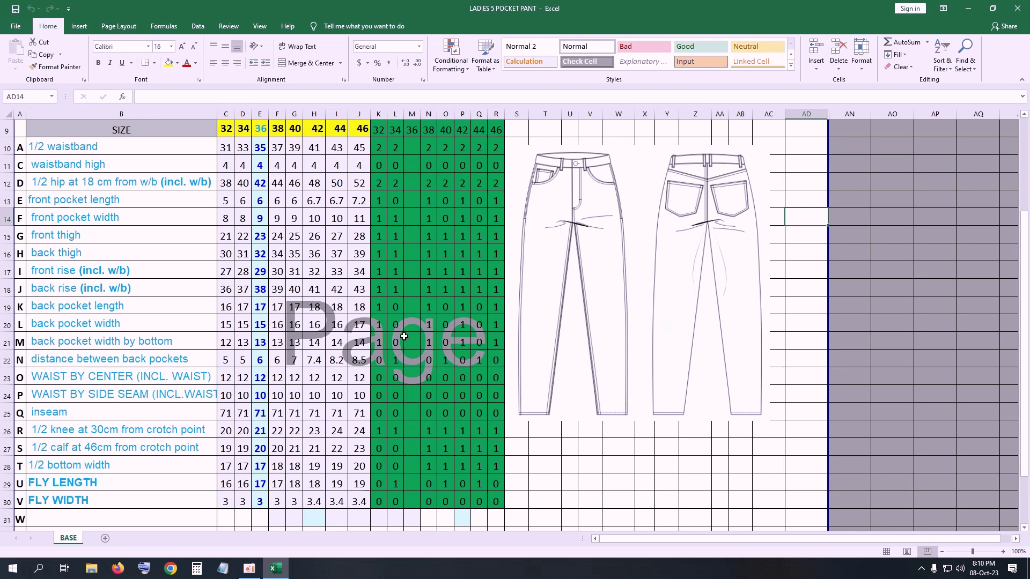
pyautogui.click(969, 9)
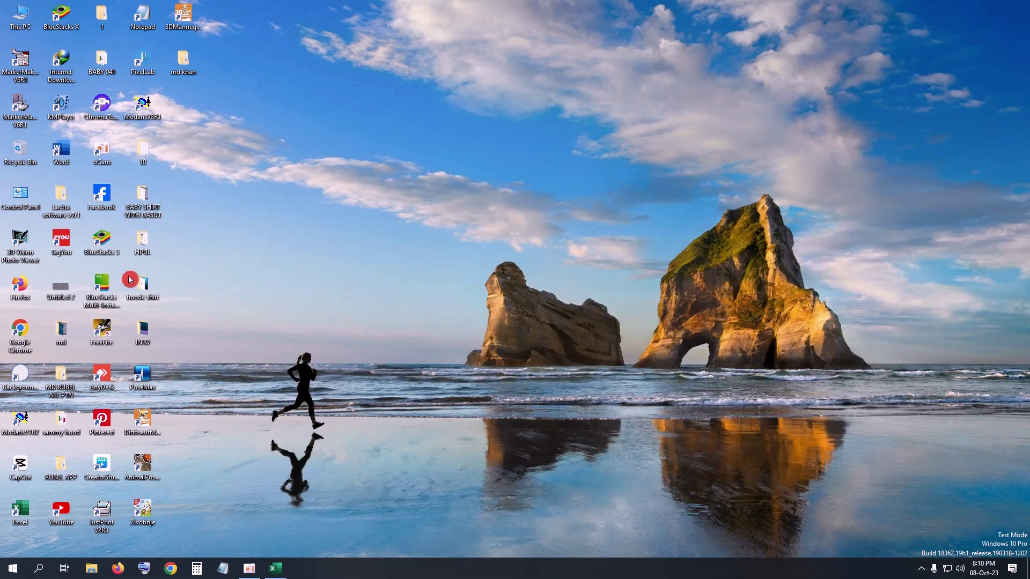
# Launch Modaris V7R2 from its desktop icon and begin a new model.
pyautogui.doubleClick(36, 425)
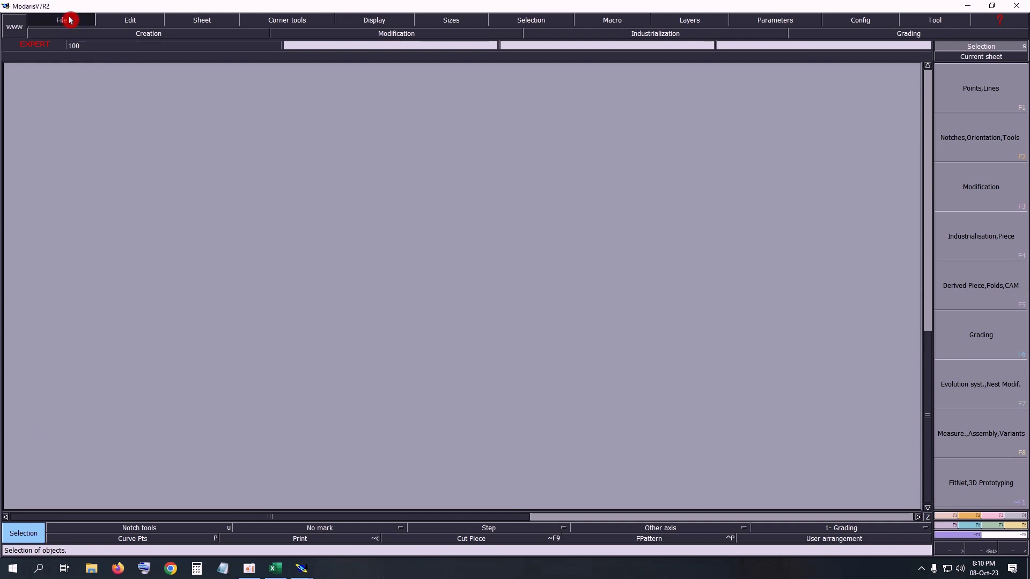
pyautogui.click(69, 20)
# Create the 'Ladies 5pk pant' model and add a new blank sheet.
pyautogui.click(67, 32)
pyautogui.write('Ladies 5pk pant')
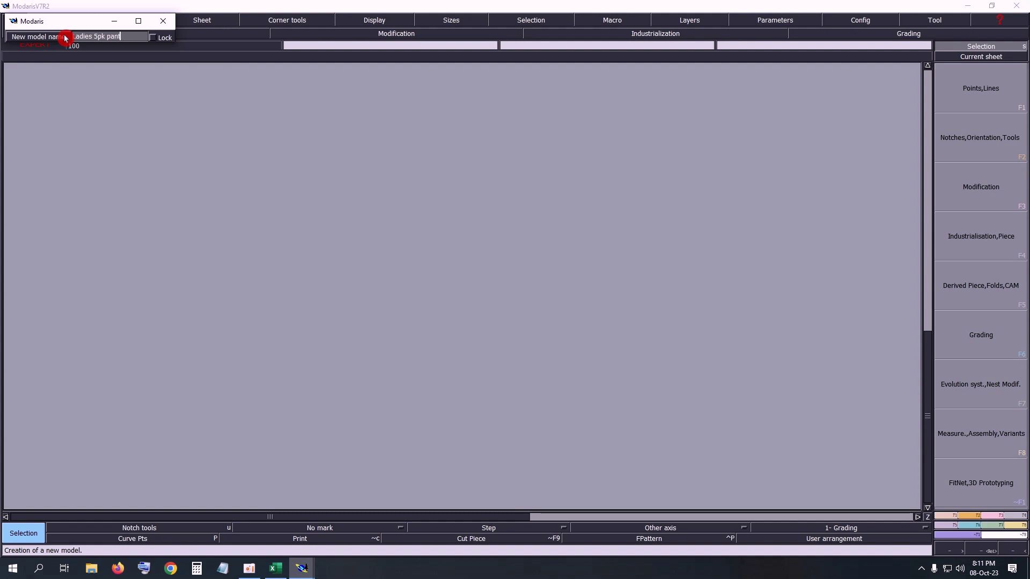
pyautogui.press('Return')
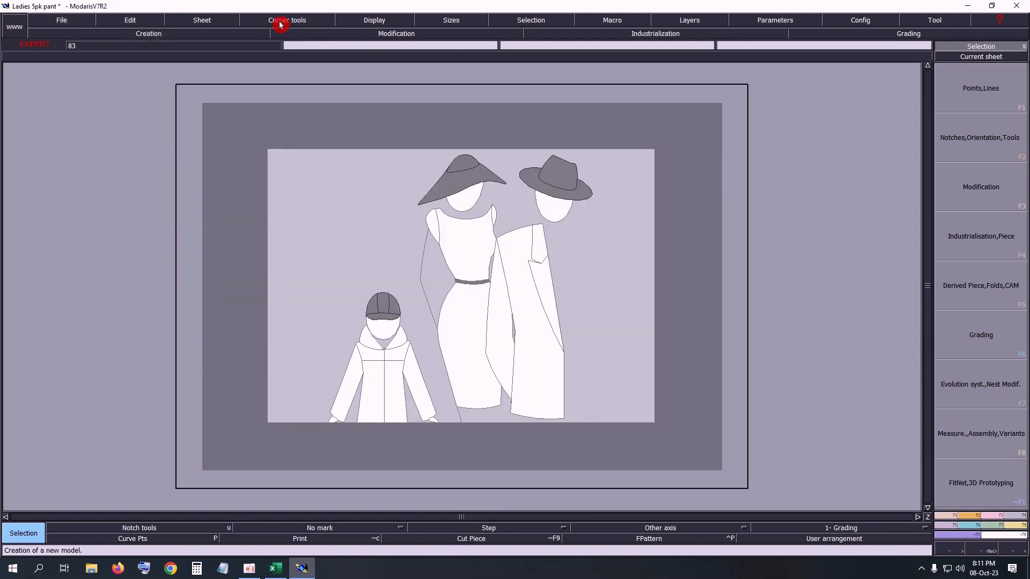
pyautogui.click(210, 22)
pyautogui.click(211, 34)
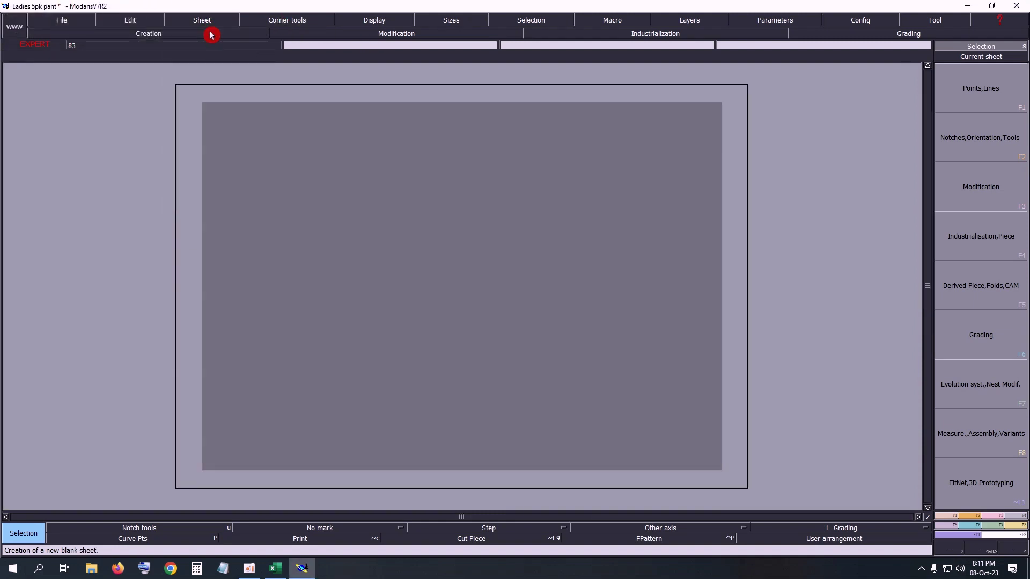
# Display sizes, handles and the title block, then arrange all sheets in view.
pyautogui.click(374, 22)
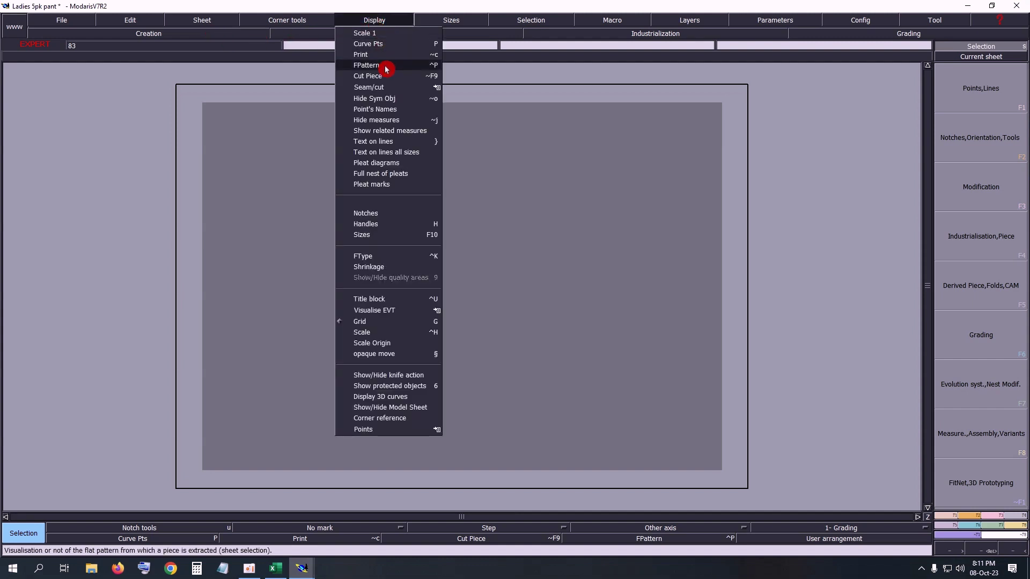
pyautogui.click(361, 235)
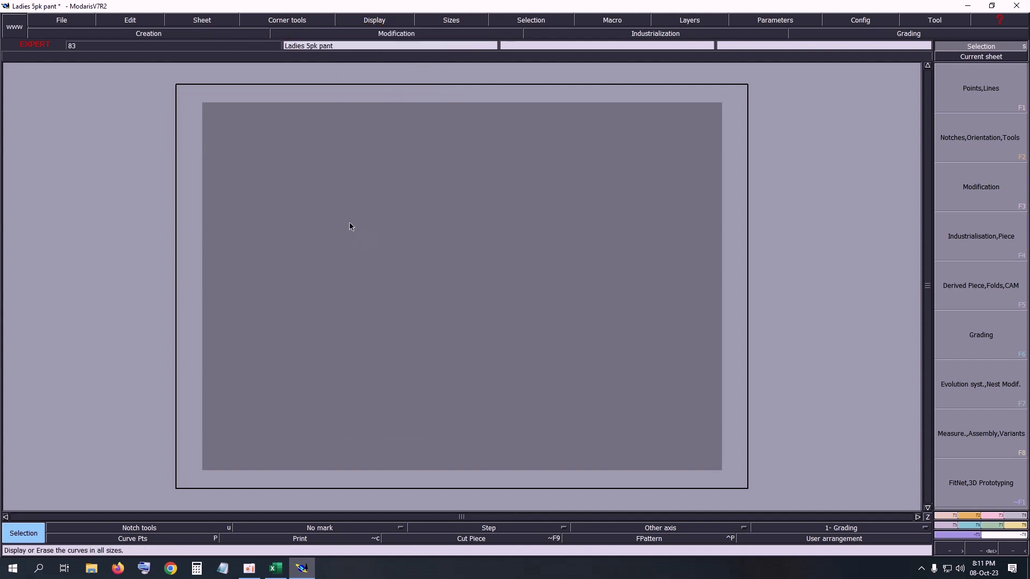
pyautogui.click(386, 23)
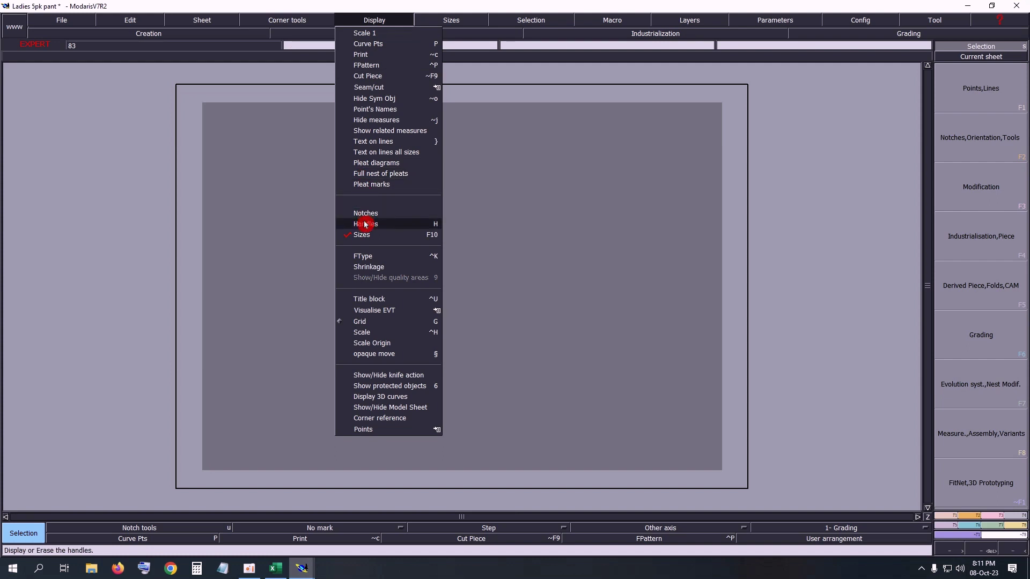
pyautogui.click(365, 225)
pyautogui.click(374, 22)
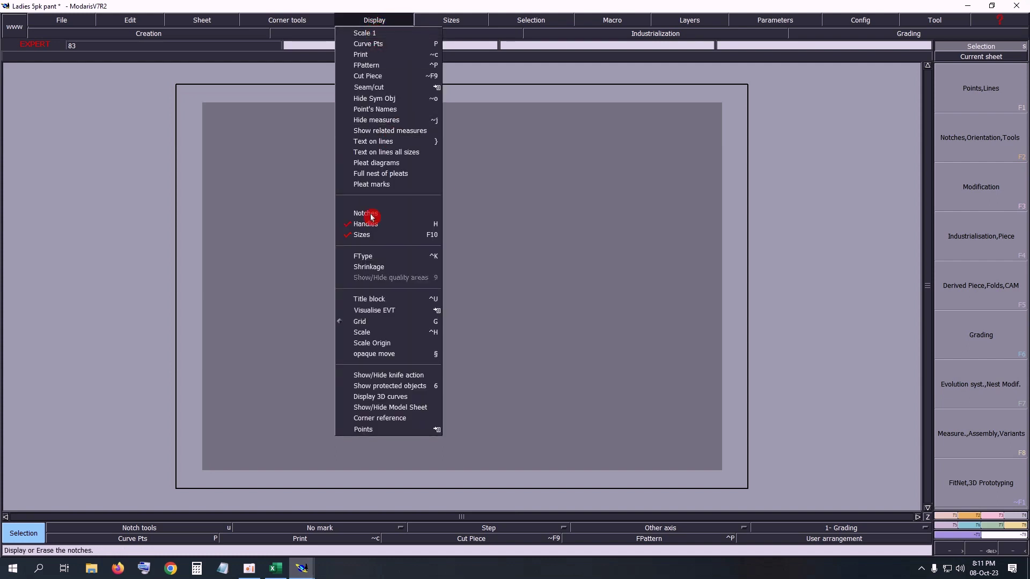
pyautogui.click(369, 298)
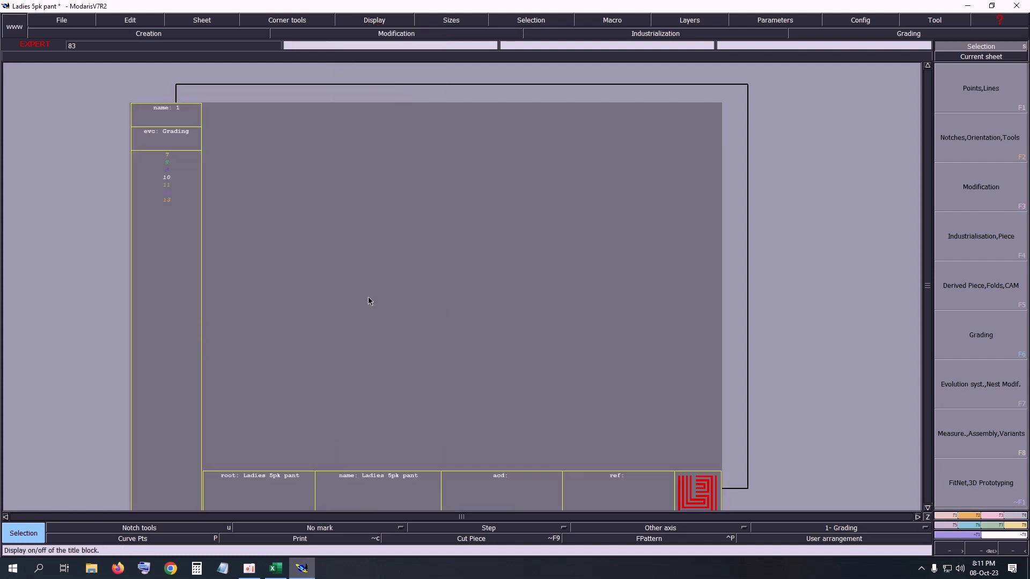
pyautogui.hotkey('ctrl', 'a')
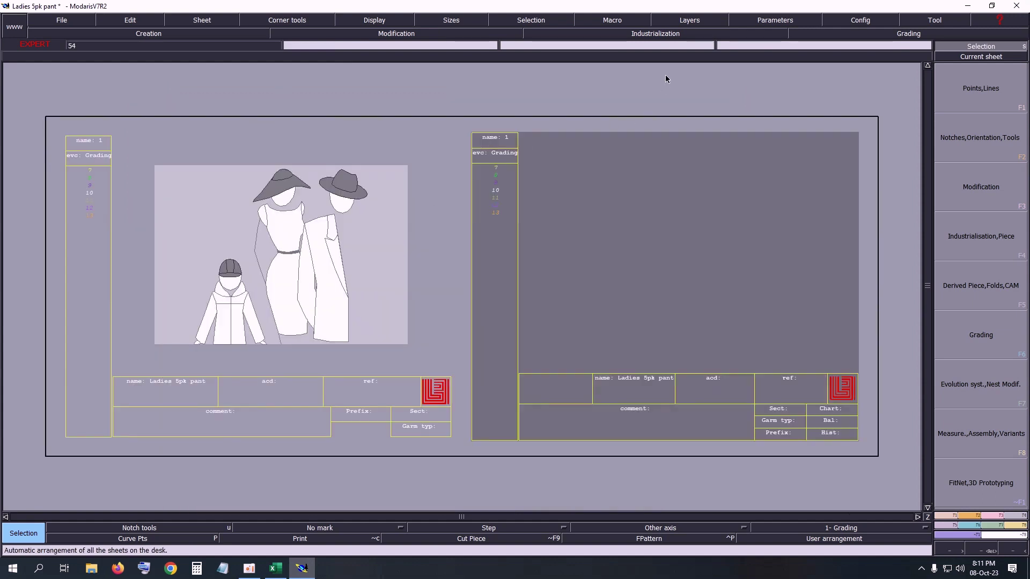
# Set the length unit to centimetres.
pyautogui.click(795, 24)
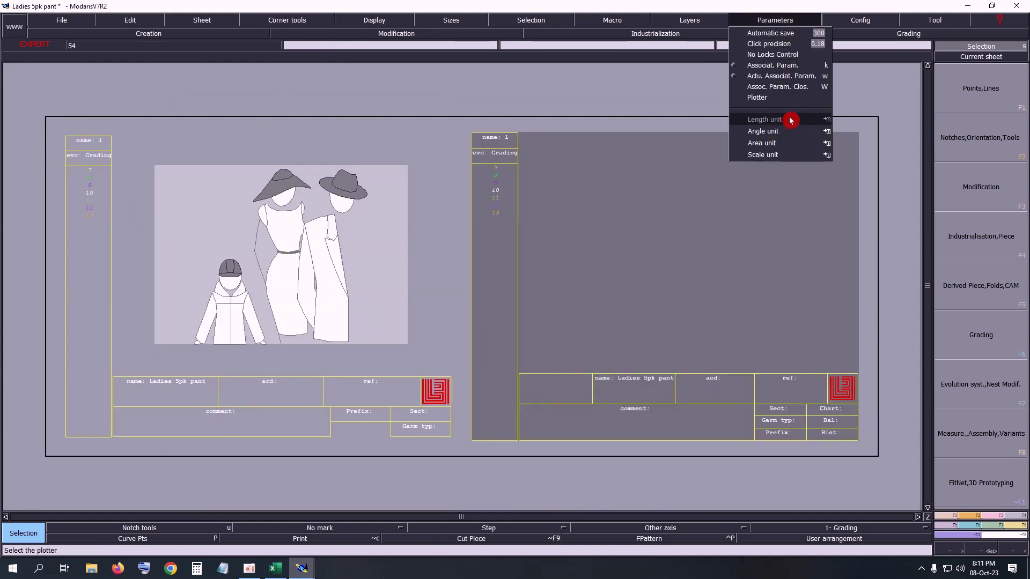
pyautogui.click(791, 119)
pyautogui.click(868, 156)
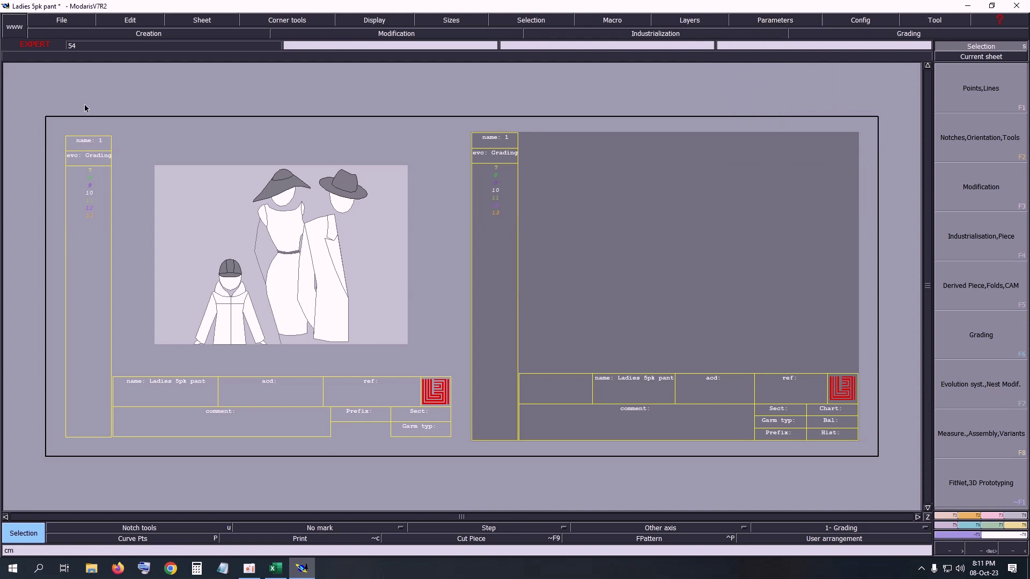
pyautogui.click(63, 20)
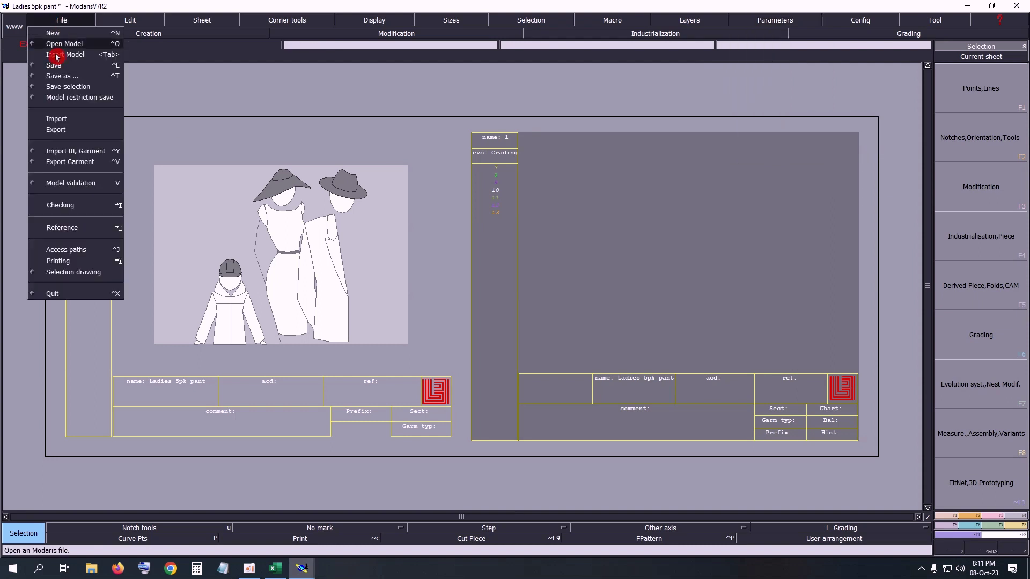
# Choose E:\Ladies 5 pocket pant as the model access path.
pyautogui.click(68, 250)
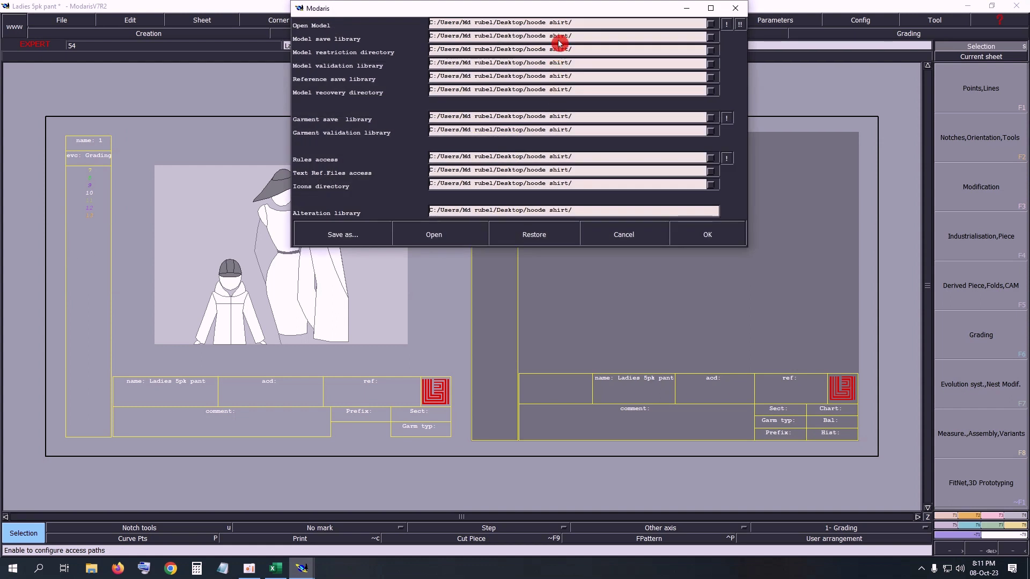
pyautogui.click(613, 20)
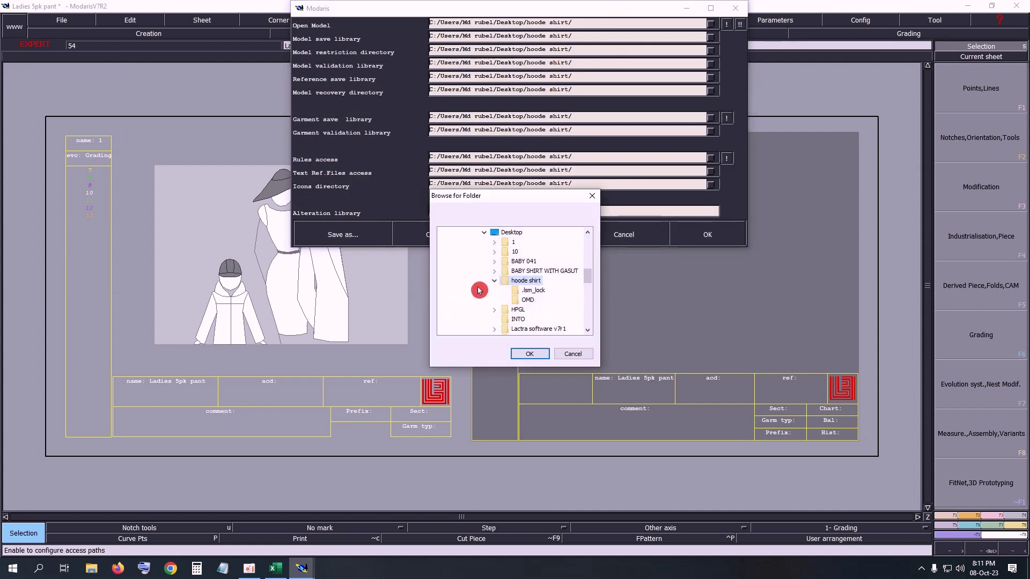
pyautogui.click(493, 235)
pyautogui.scroll(-2, 562, 263)
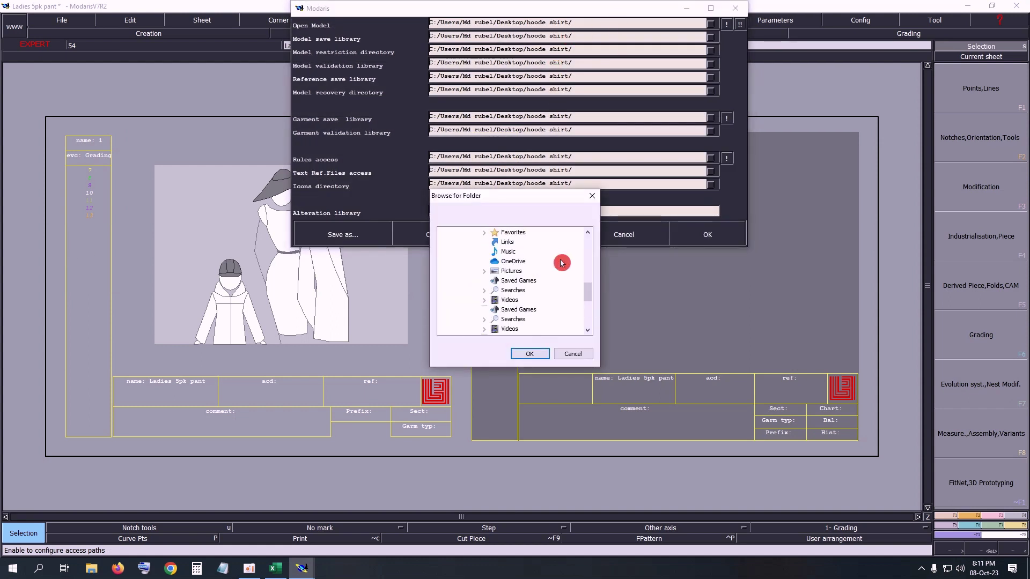
pyautogui.scroll(-1, 562, 263)
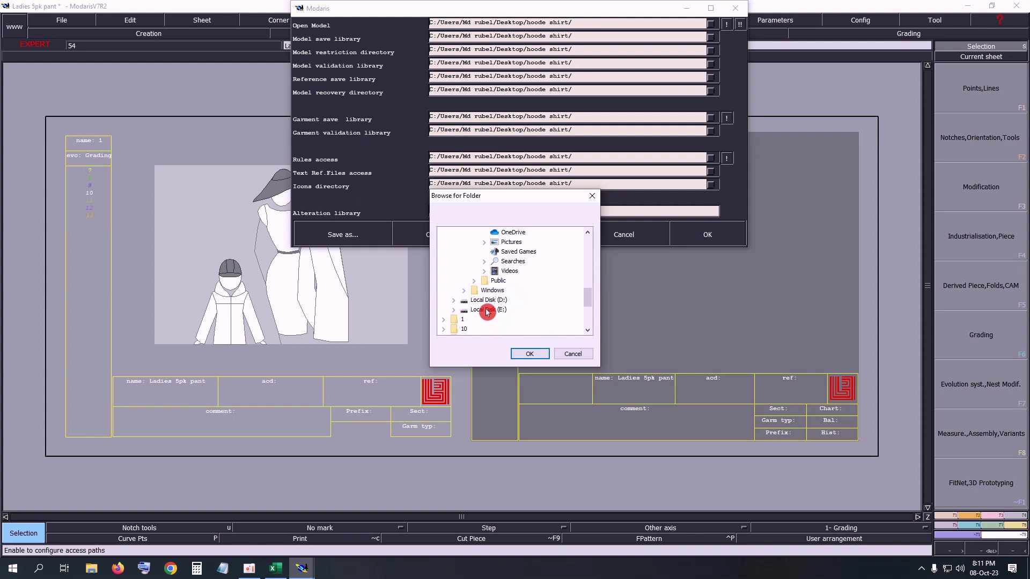
pyautogui.click(453, 310)
pyautogui.scroll(-1, 482, 276)
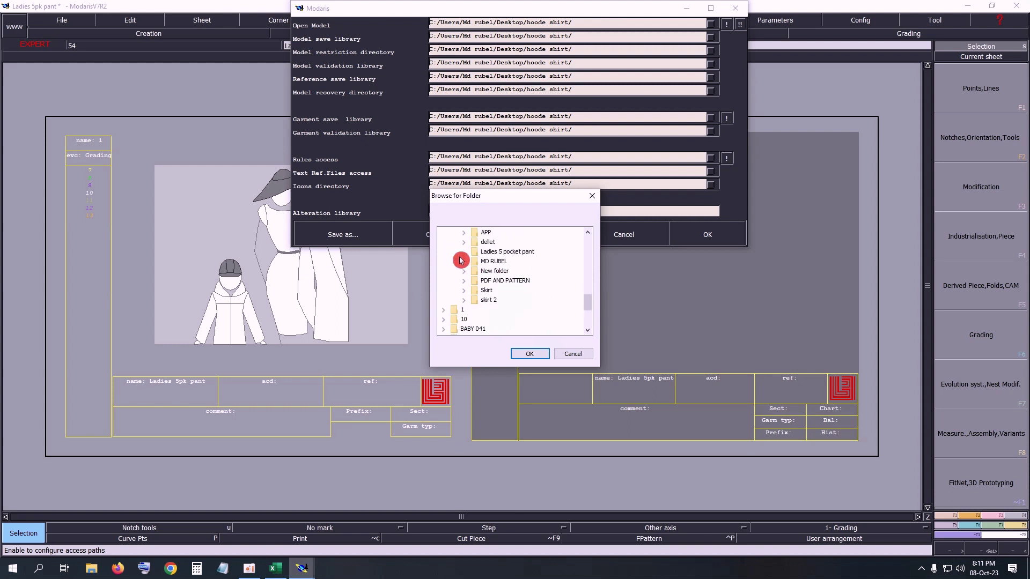
pyautogui.scroll(2, 554, 307)
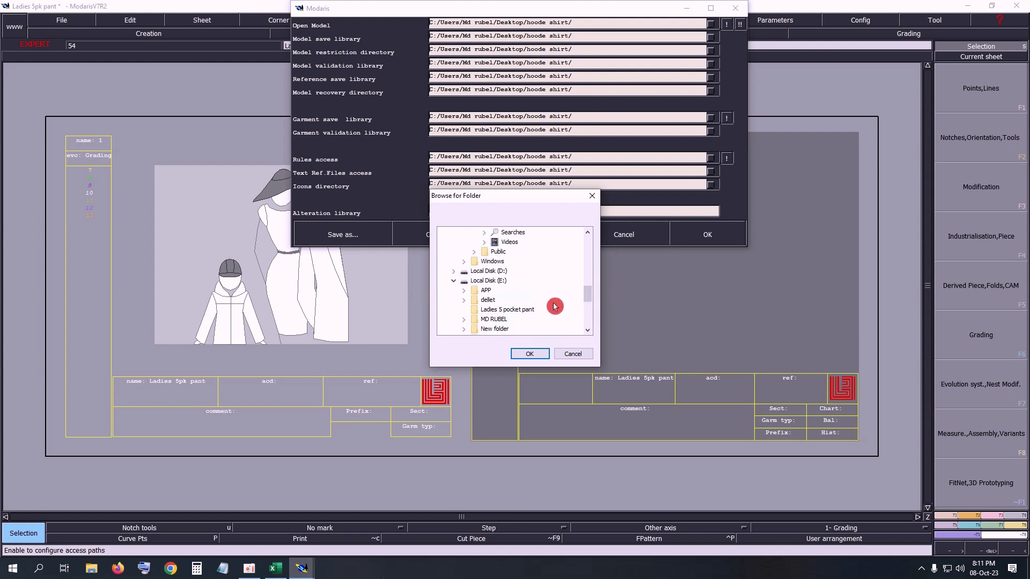
pyautogui.scroll(-1, 555, 306)
pyautogui.scroll(-1, 554, 307)
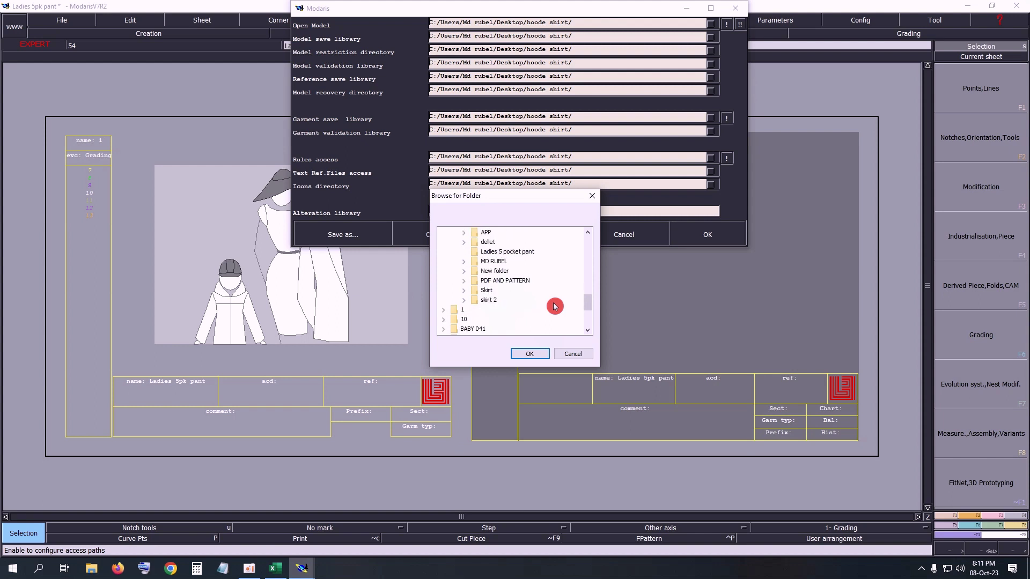
pyautogui.click(523, 252)
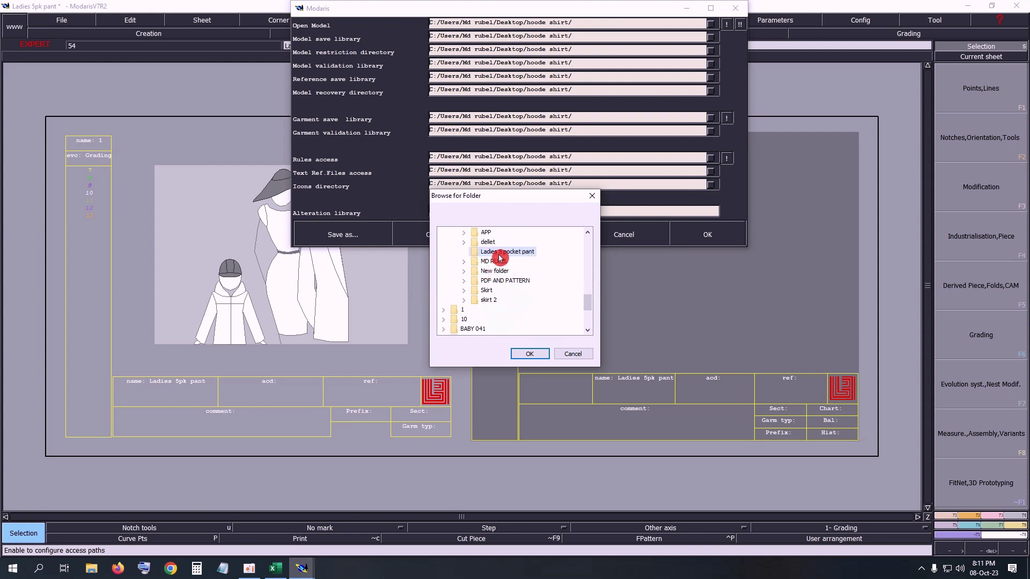
pyautogui.click(529, 353)
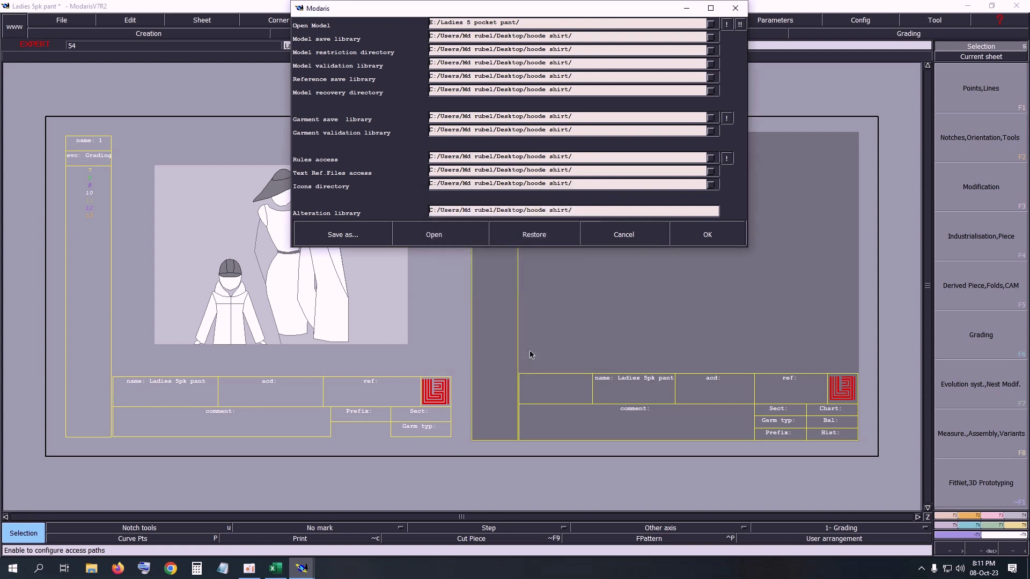
# Copy that folder to all remaining access paths and confirm.
pyautogui.click(727, 27)
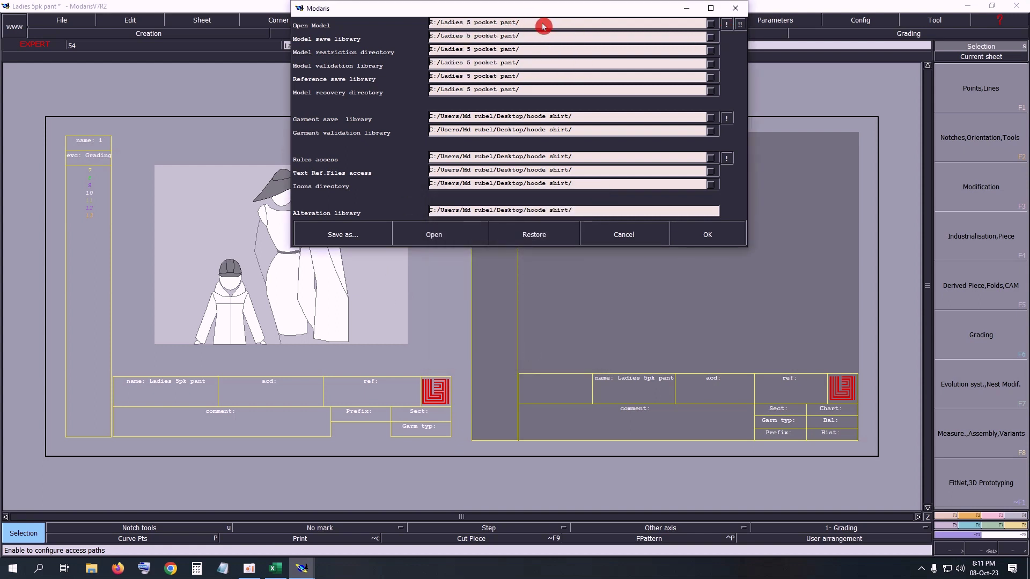
pyautogui.click(740, 27)
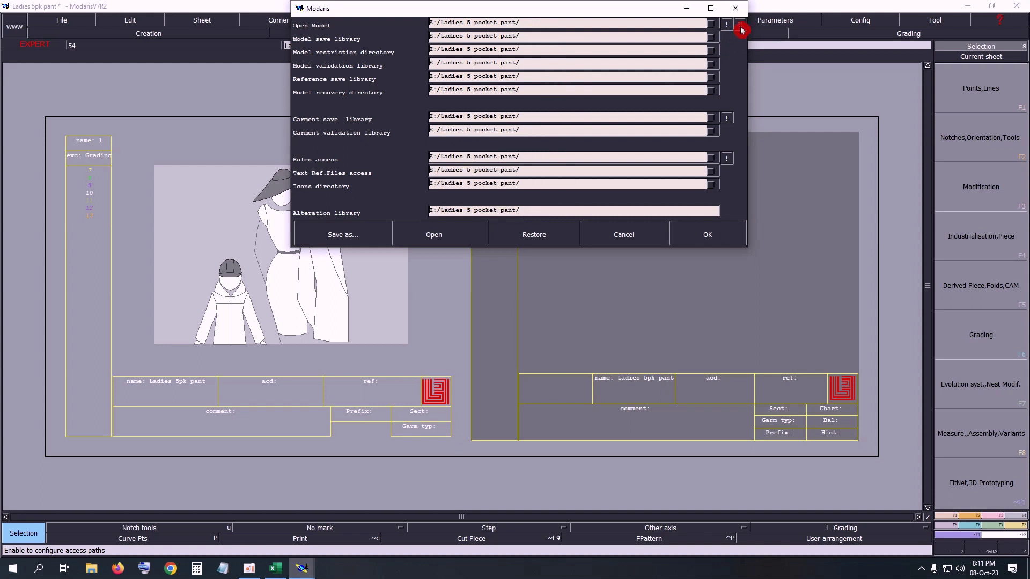
pyautogui.click(707, 239)
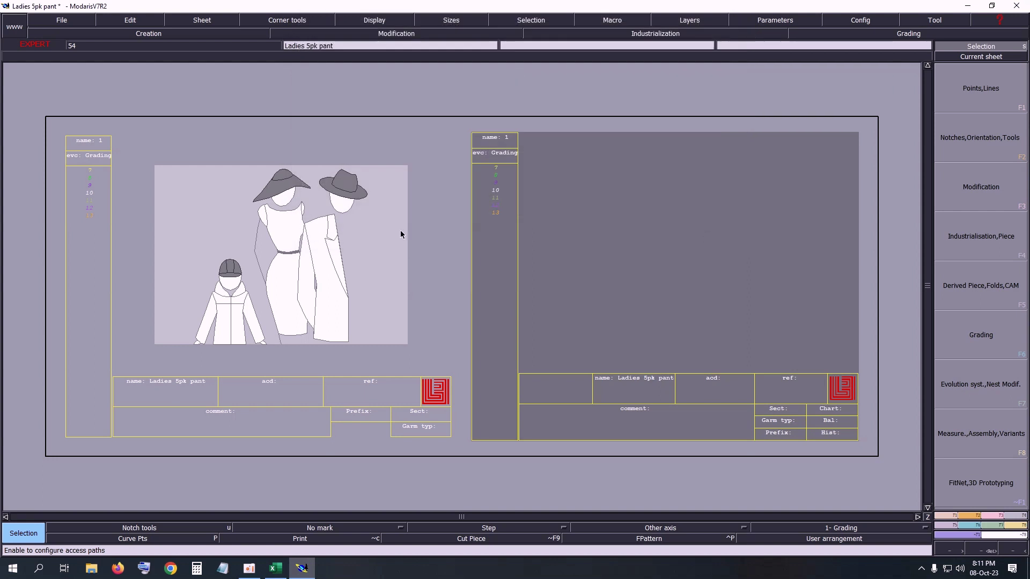
# Save Ladies 5pk pant twice, continuing past the anomalies warning each time.
pyautogui.click(64, 19)
pyautogui.click(58, 67)
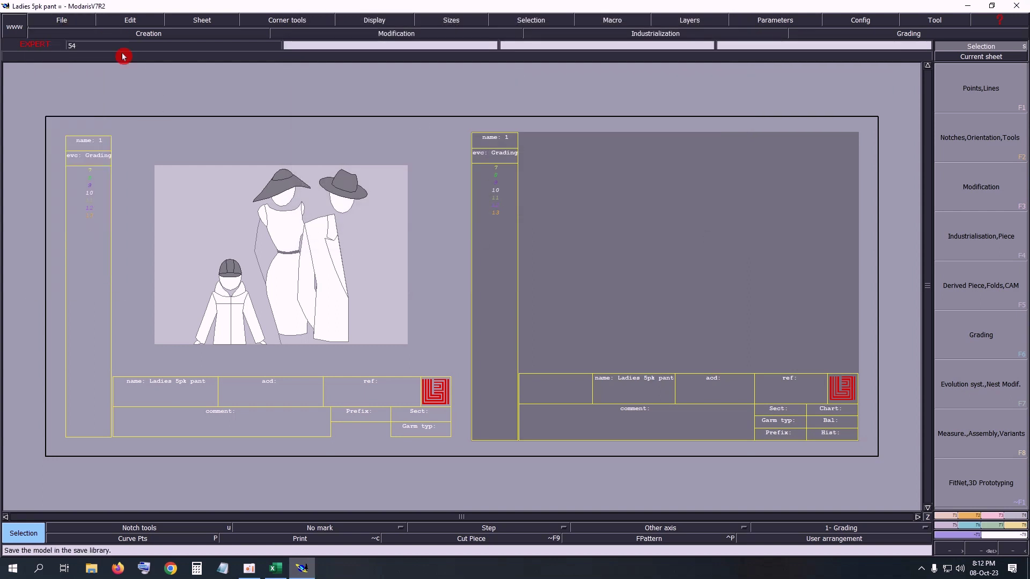
pyautogui.click(68, 19)
pyautogui.click(63, 70)
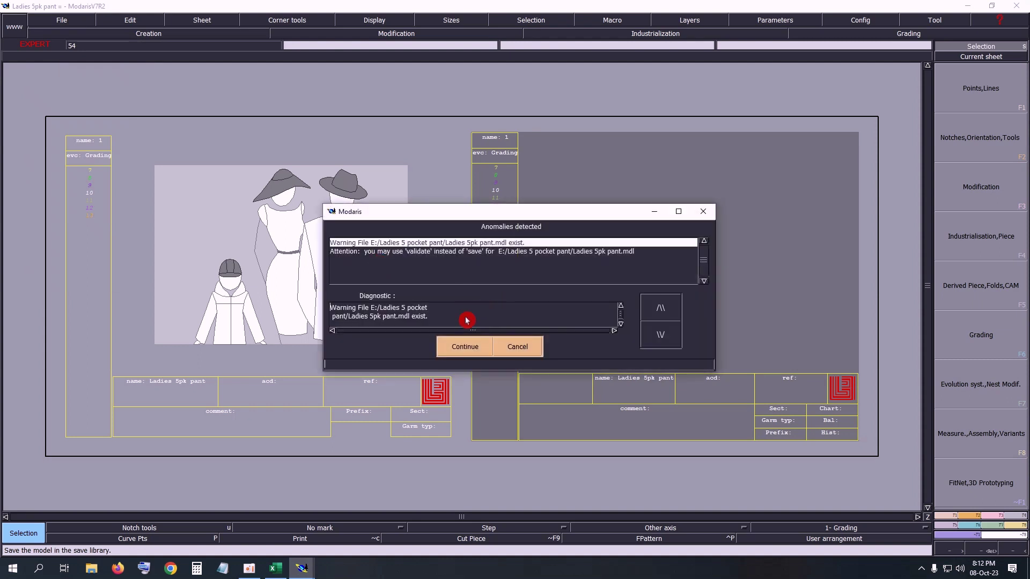
pyautogui.click(461, 349)
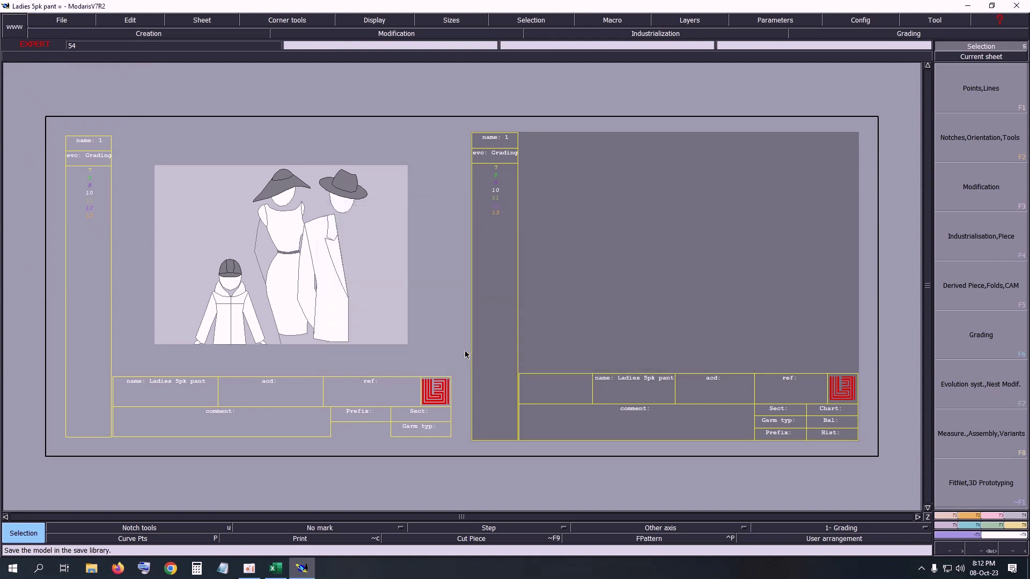
pyautogui.click(70, 20)
pyautogui.click(63, 70)
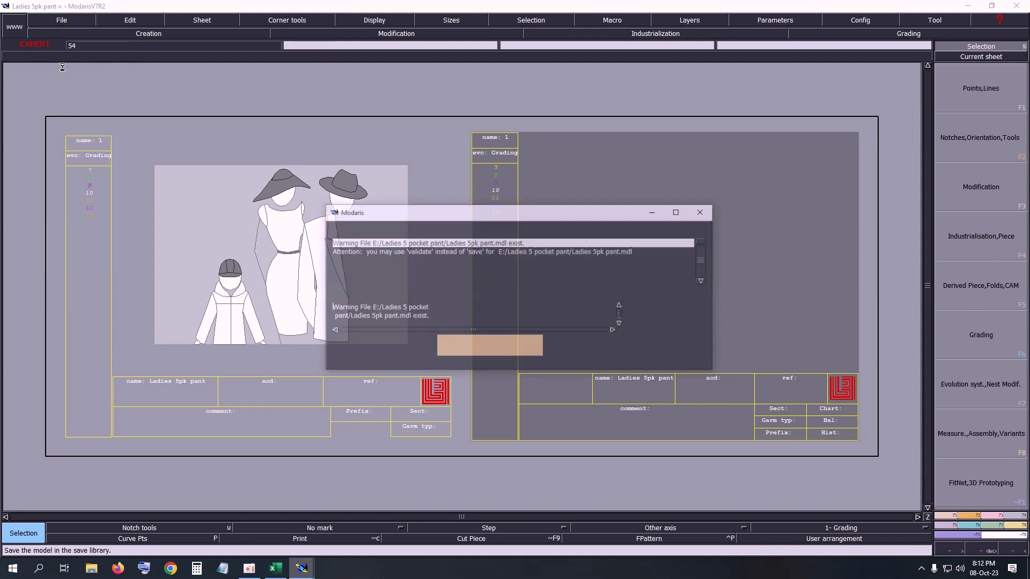
pyautogui.click(461, 345)
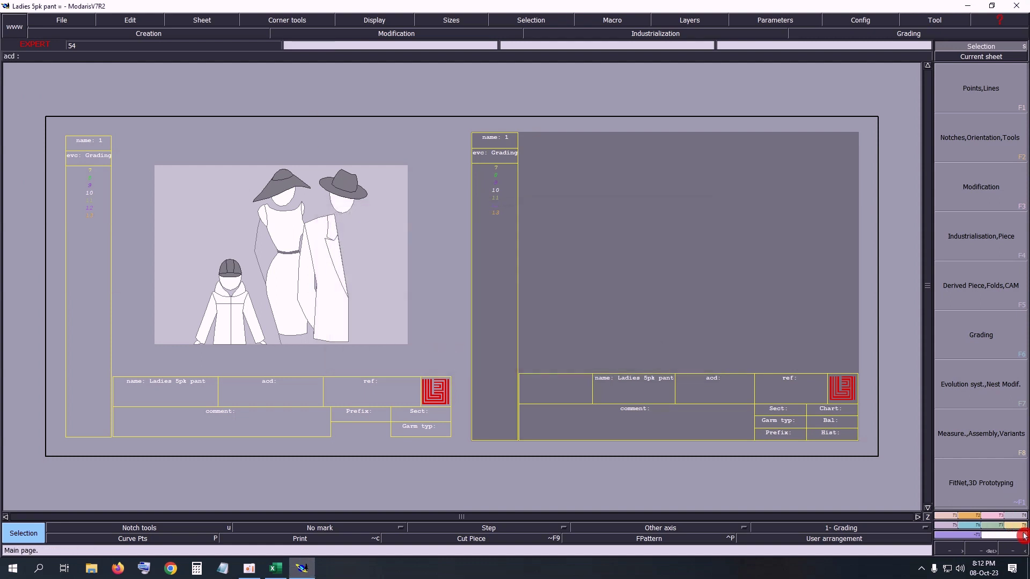
pyautogui.click(276, 569)
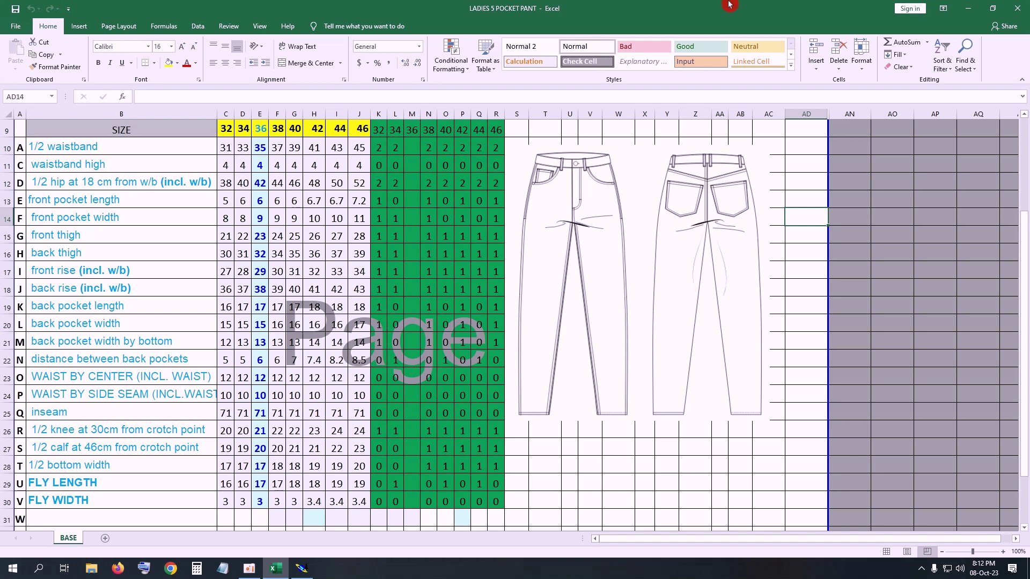
# Minimise the Excel measurement chart to return to Modaris.
pyautogui.click(969, 8)
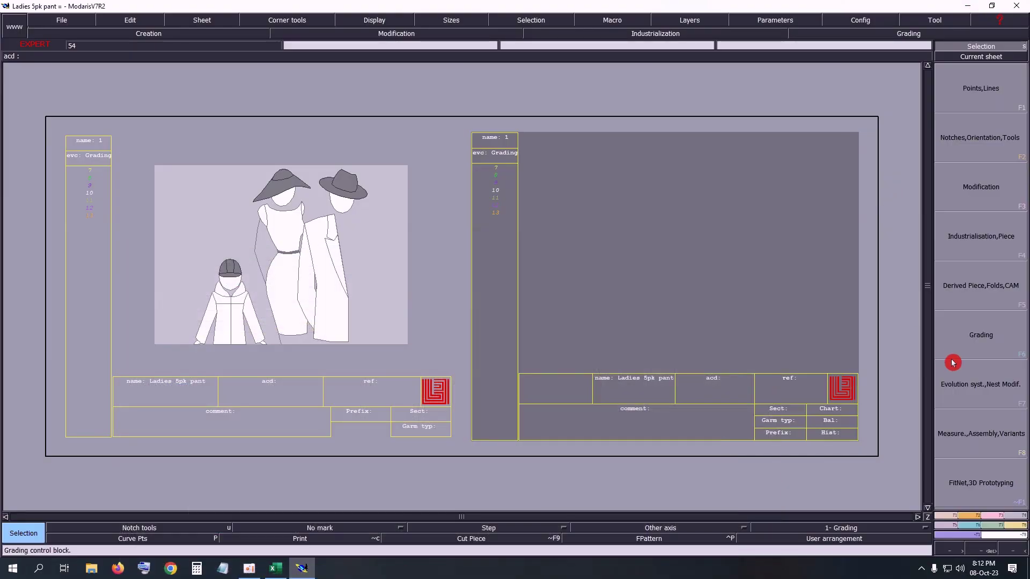
# Import the 32---36---46 size evolution from E:/Ladies 5 pocket pant.
pyautogui.click(1001, 526)
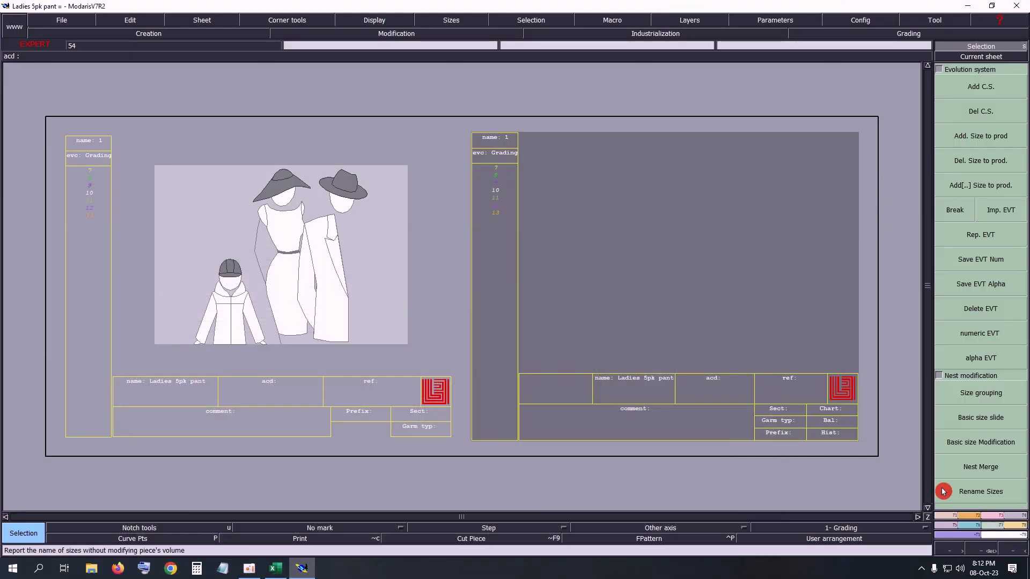
pyautogui.click(1002, 210)
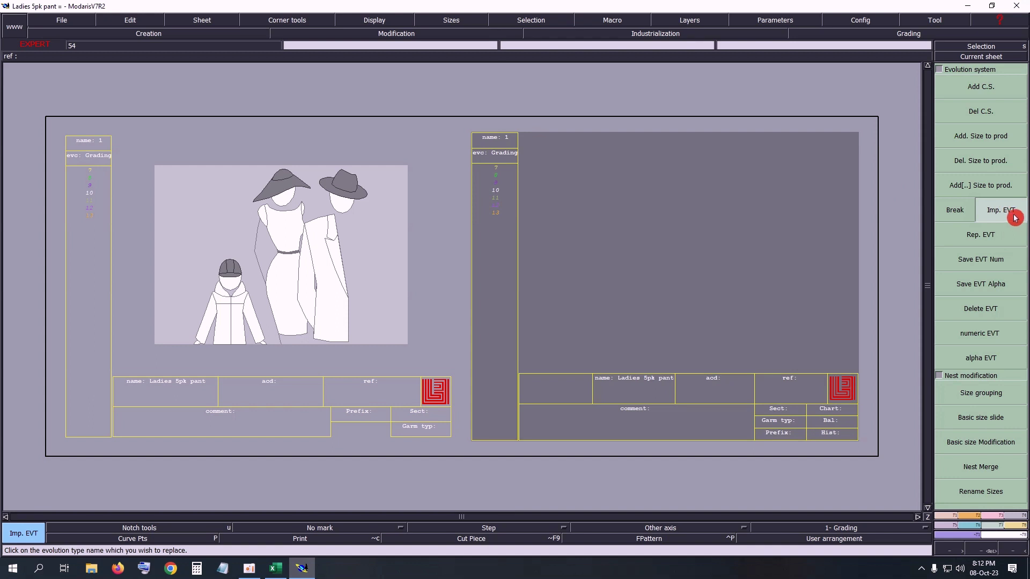
pyautogui.click(1015, 218)
pyautogui.click(90, 194)
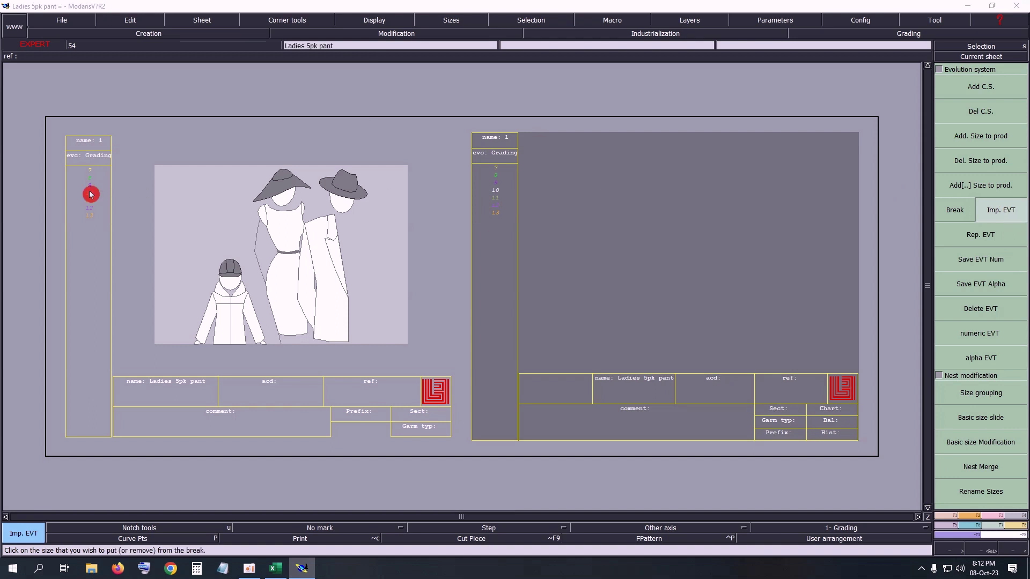
pyautogui.click(56, 176)
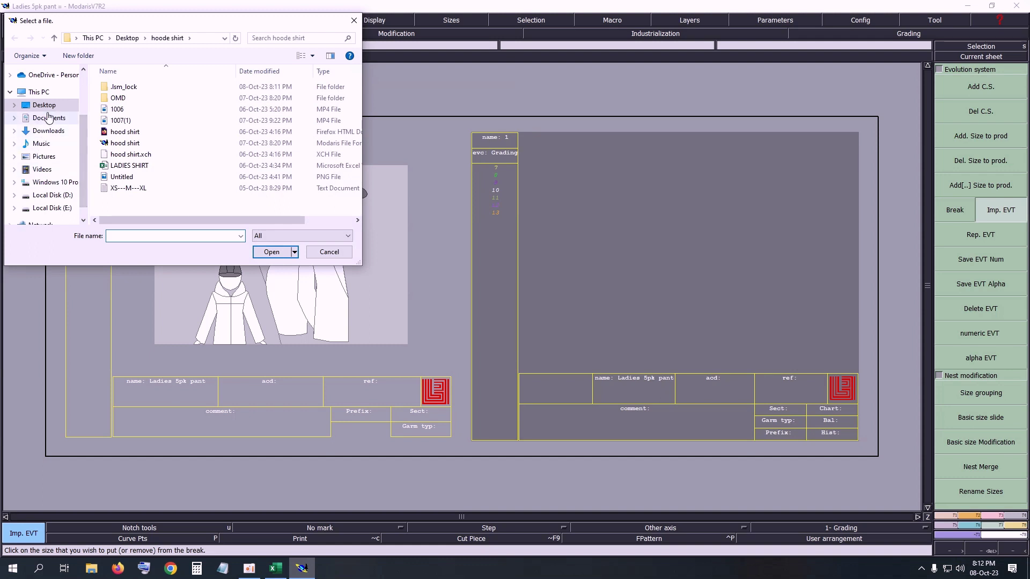
pyautogui.scroll(-1, 40, 183)
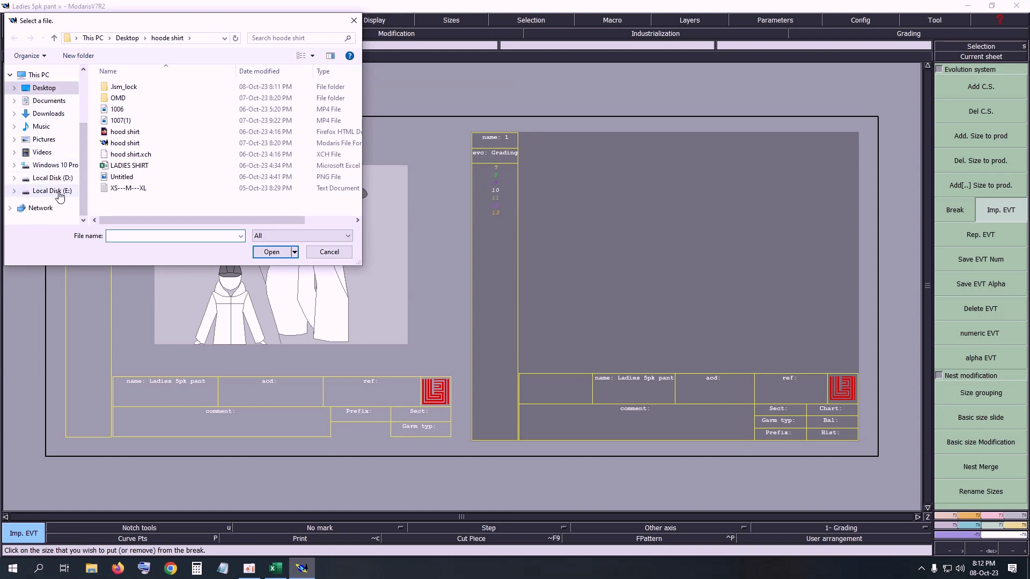
pyautogui.click(57, 191)
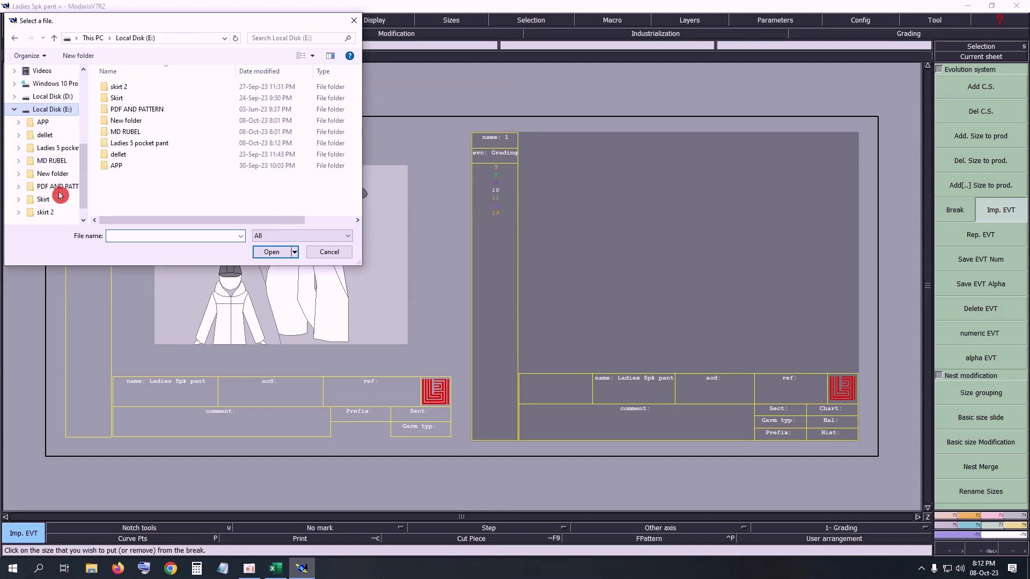
pyautogui.doubleClick(155, 145)
pyautogui.click(141, 110)
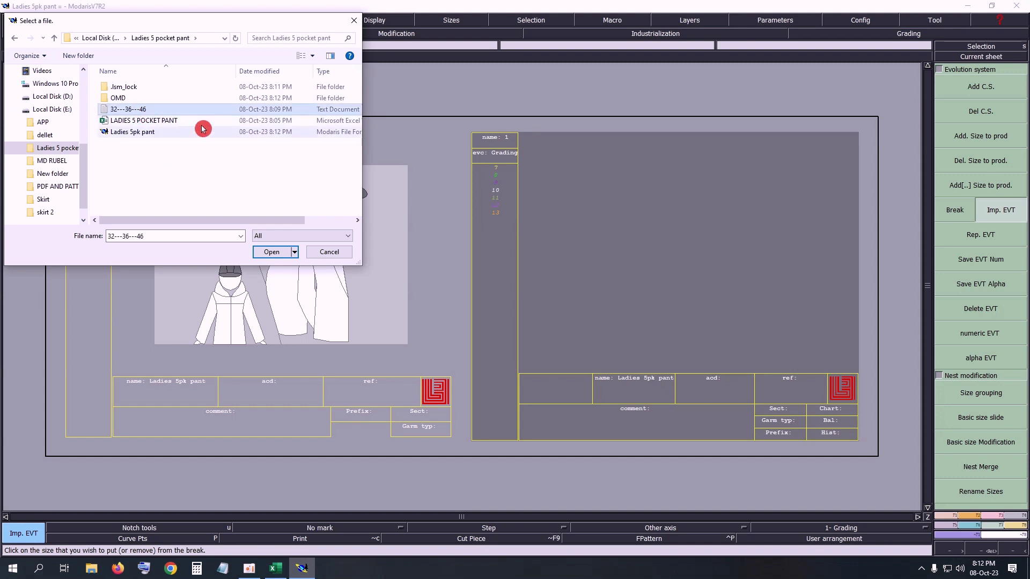
pyautogui.click(270, 252)
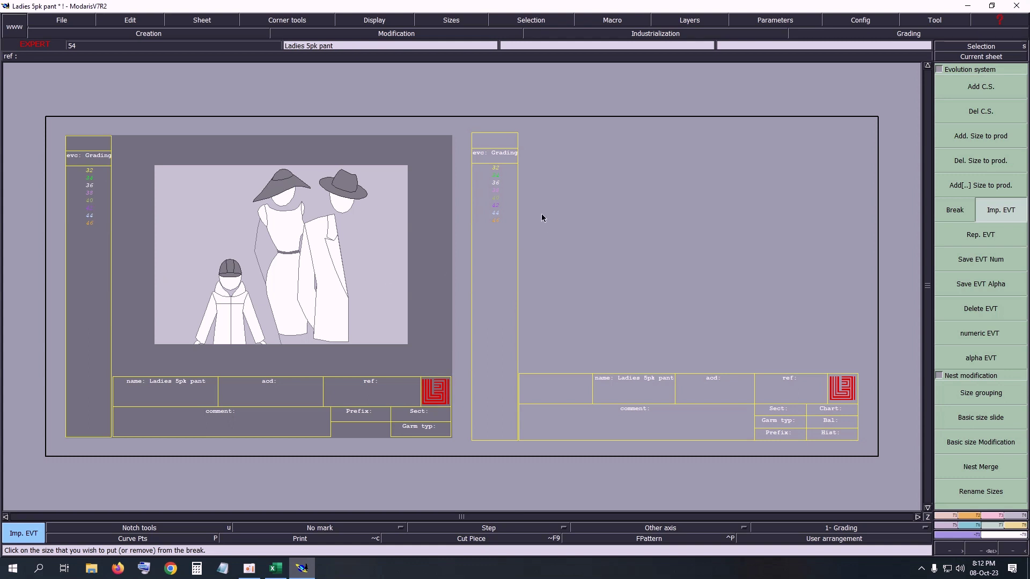
# Re-save the model repeatedly, continuing past each anomalies warning.
pyautogui.click(62, 20)
pyautogui.click(63, 65)
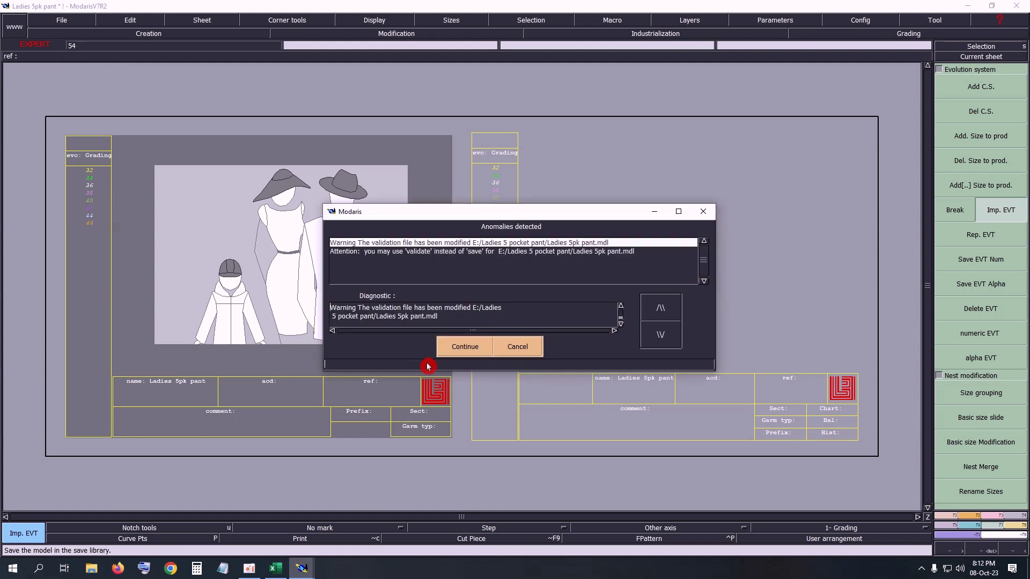
pyautogui.click(460, 346)
pyautogui.click(61, 20)
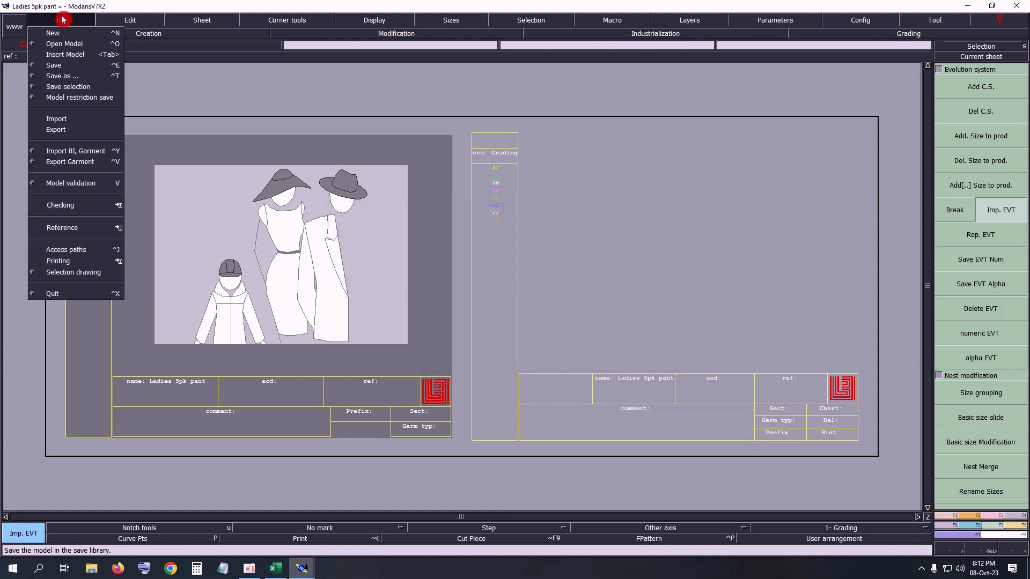
pyautogui.click(58, 65)
pyautogui.click(459, 348)
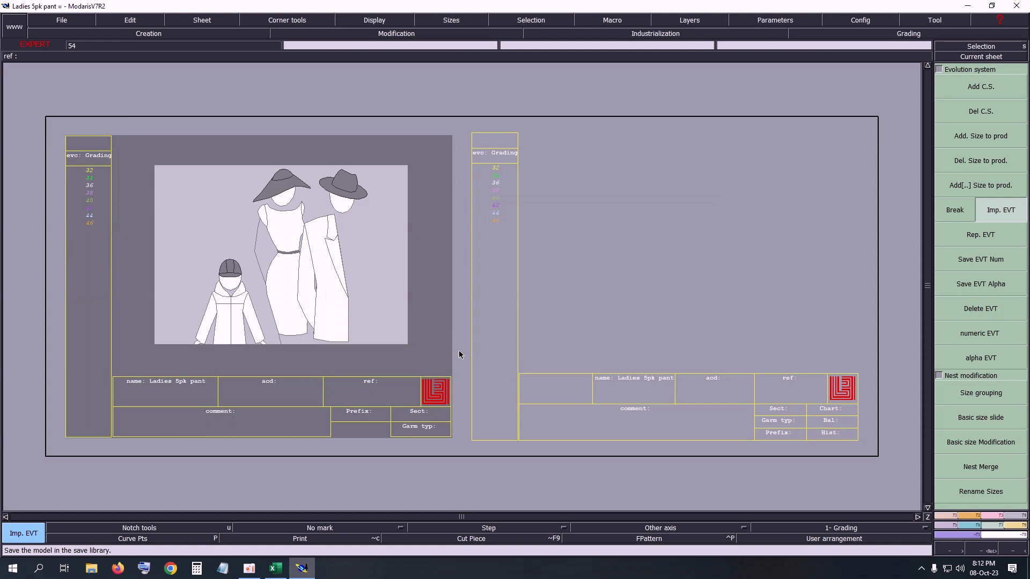
pyautogui.hotkey('ctrl', 's')
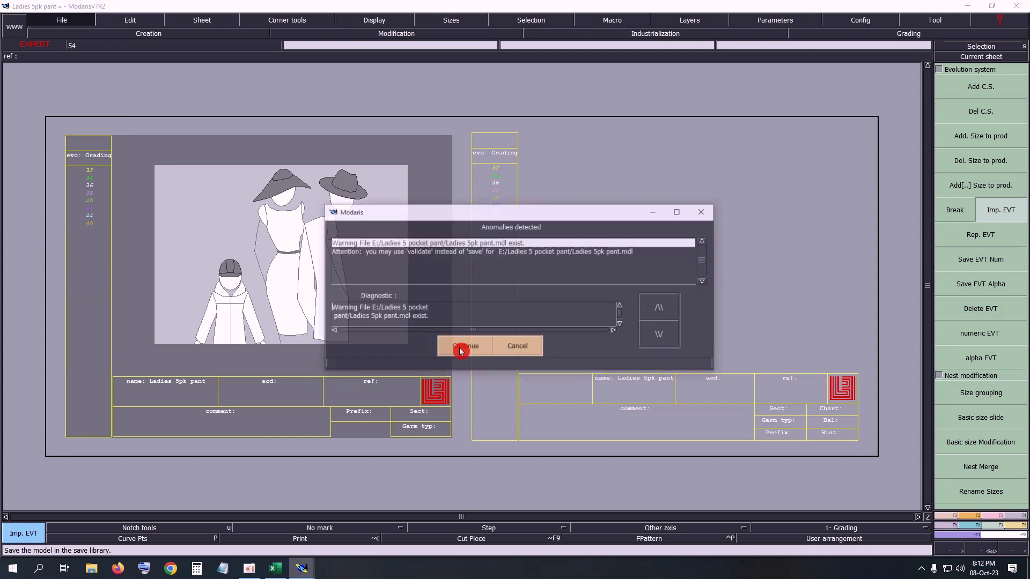
pyautogui.click(459, 349)
pyautogui.hotkey('ctrl', 's')
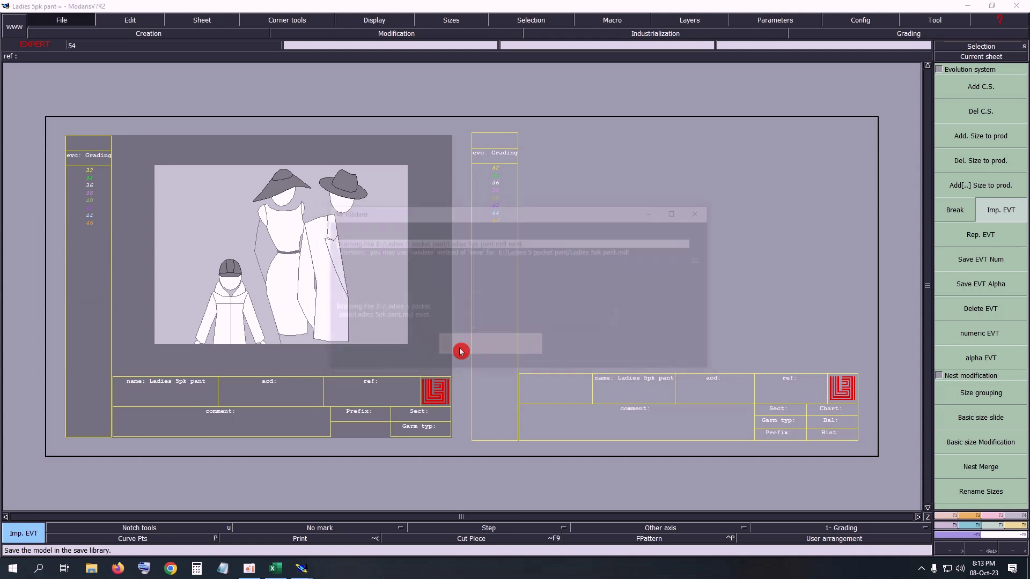
pyautogui.click(459, 350)
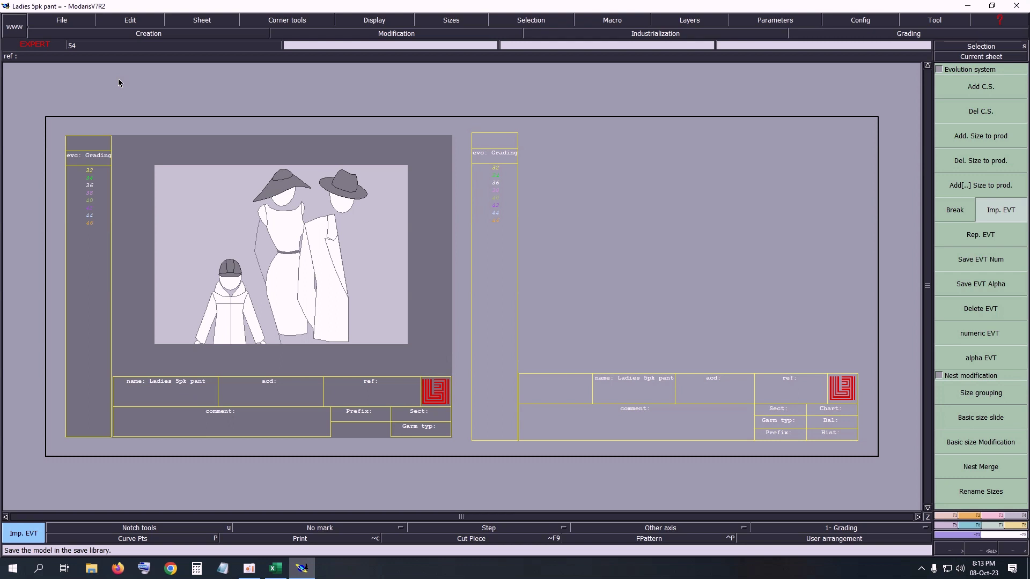
pyautogui.press('Return')
pyautogui.press('Return')
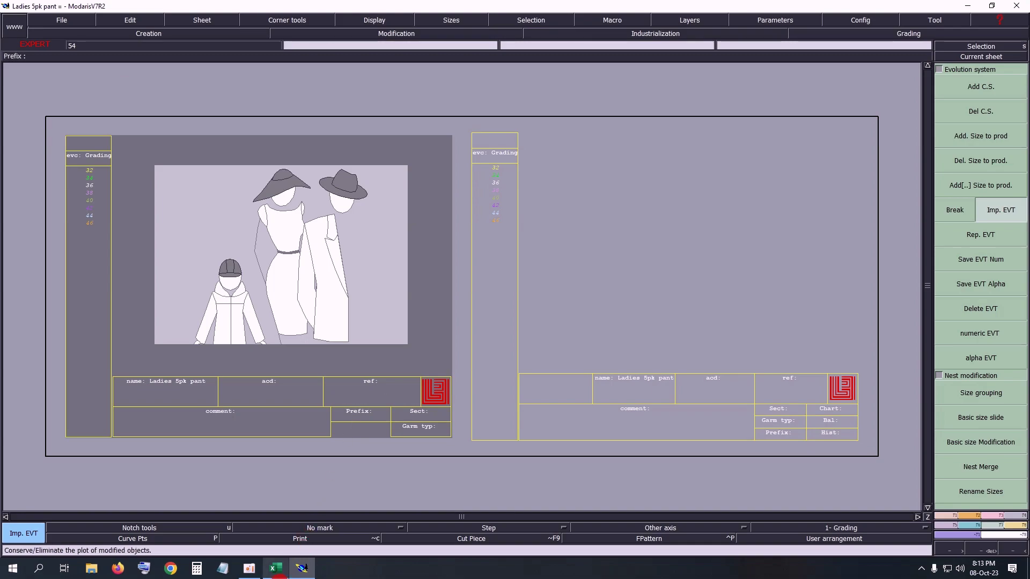
# Highlight the inseam row of the size chart in yellow.
pyautogui.click(277, 572)
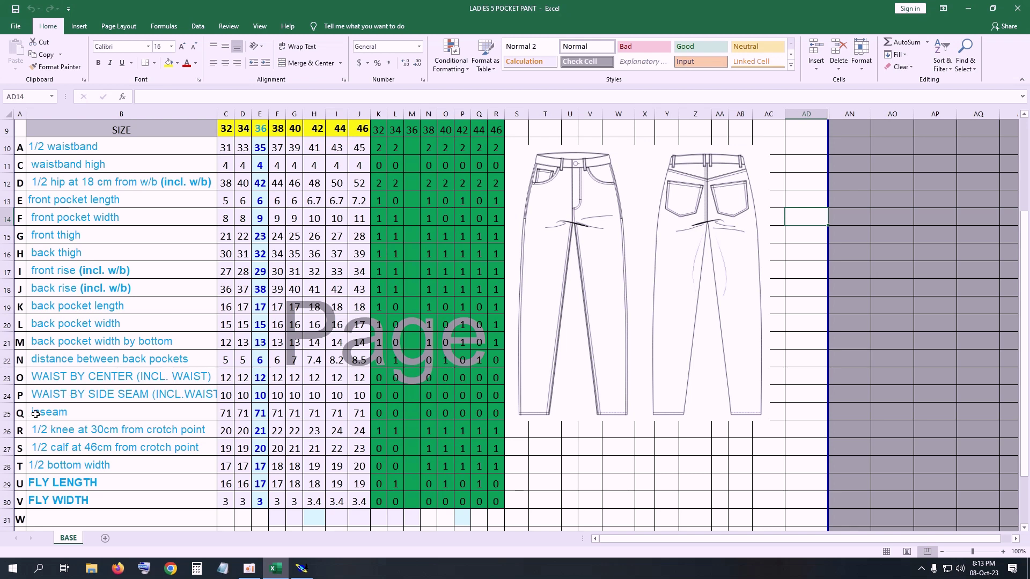
pyautogui.moveTo(36, 414); pyautogui.dragTo(358, 420)
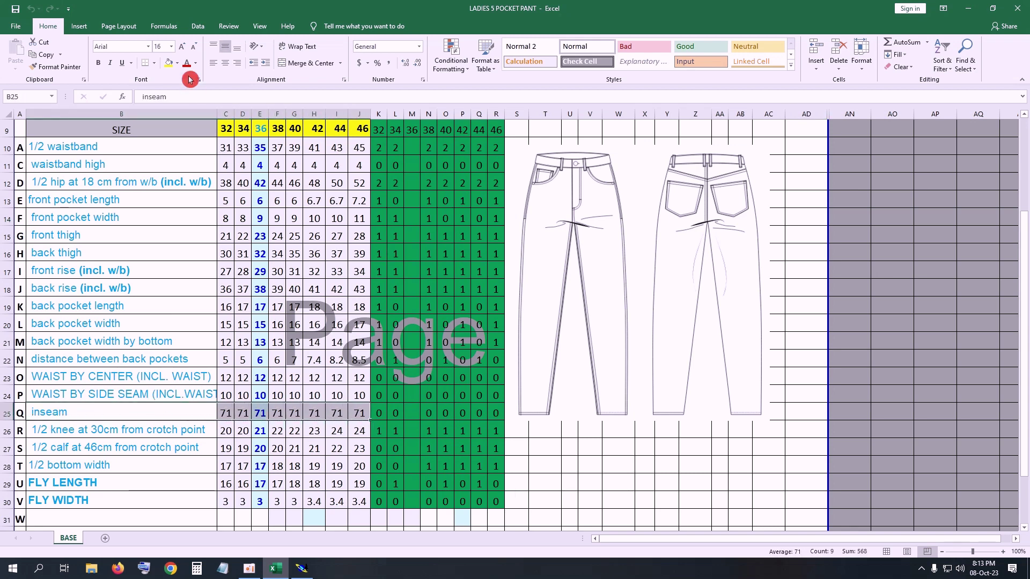
pyautogui.click(168, 69)
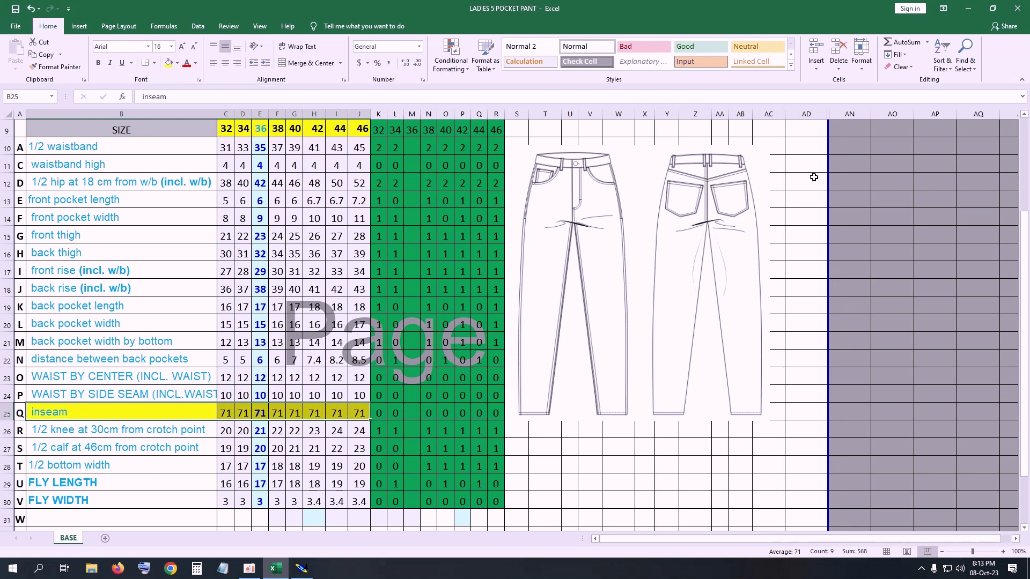
# Enter the inseam value 71, centred, in spare cell AN11.
pyautogui.moveTo(825, 156); pyautogui.dragTo(937, 185)
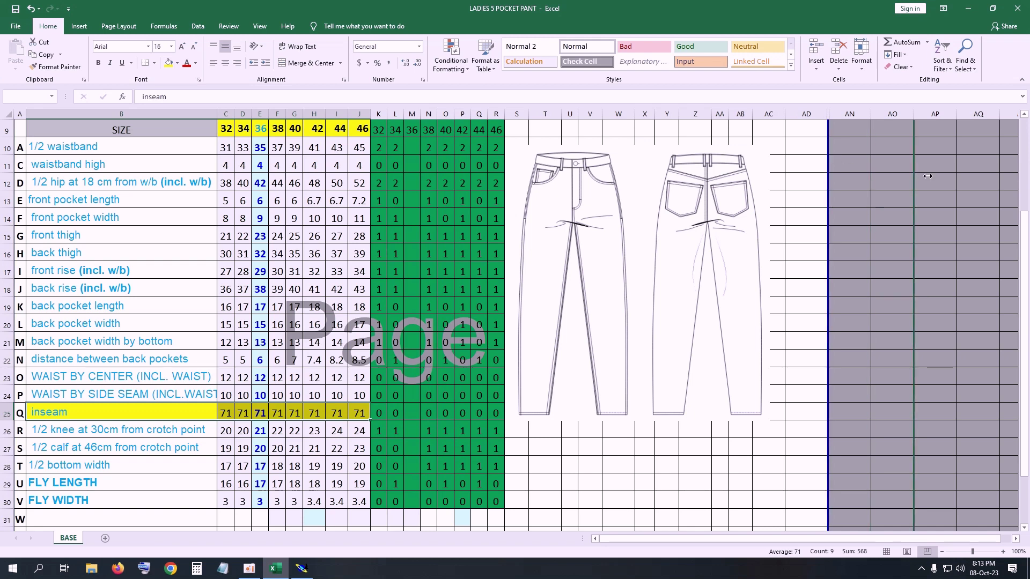
pyautogui.click(849, 166)
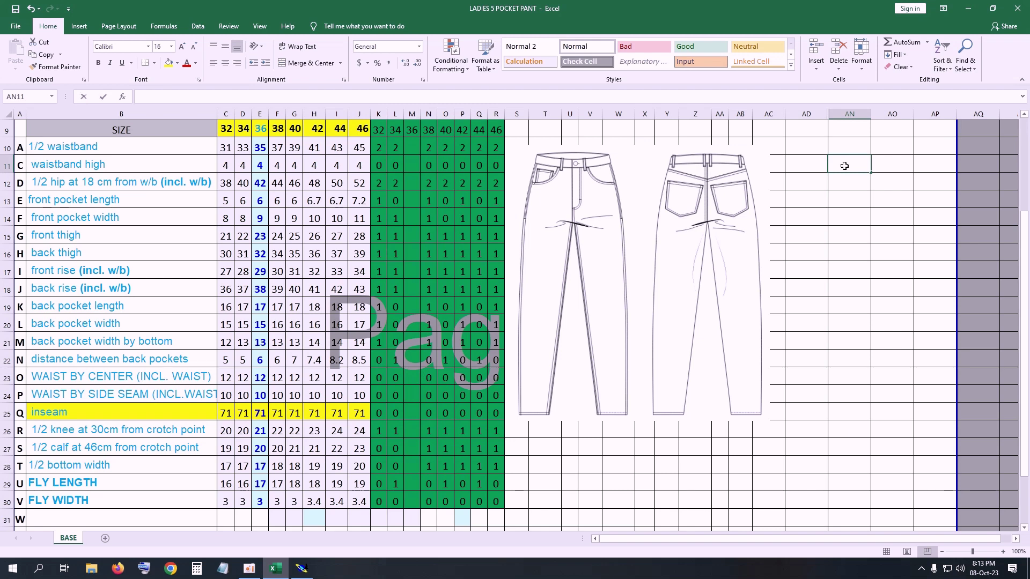
pyautogui.write('71')
pyautogui.click(856, 192)
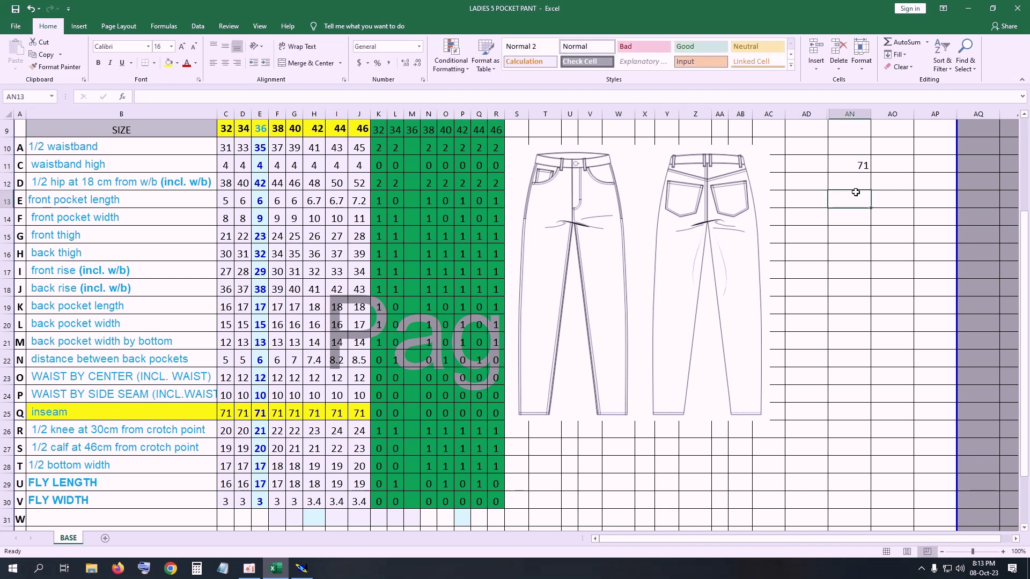
pyautogui.click(857, 170)
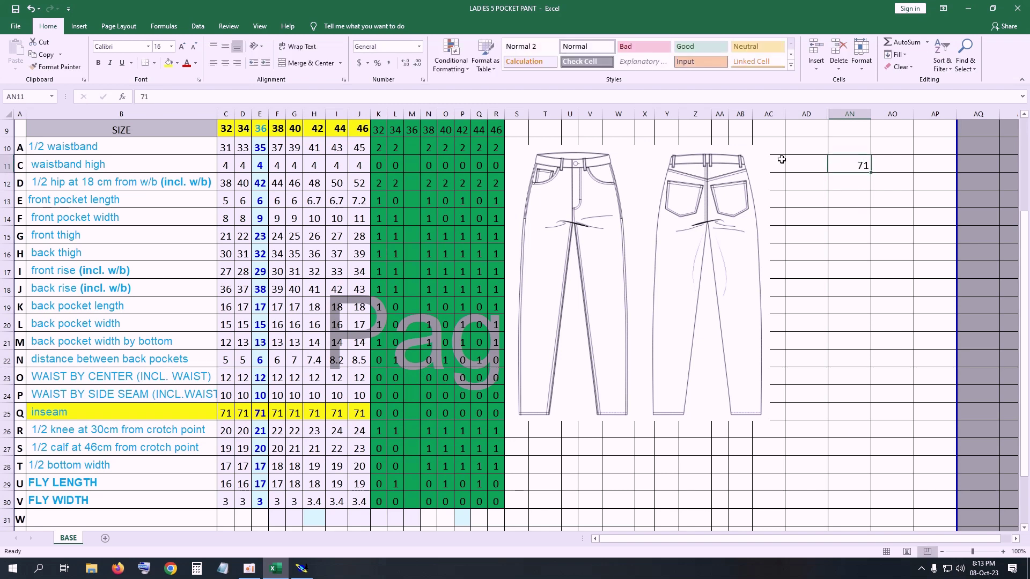
pyautogui.click(227, 67)
pyautogui.click(849, 187)
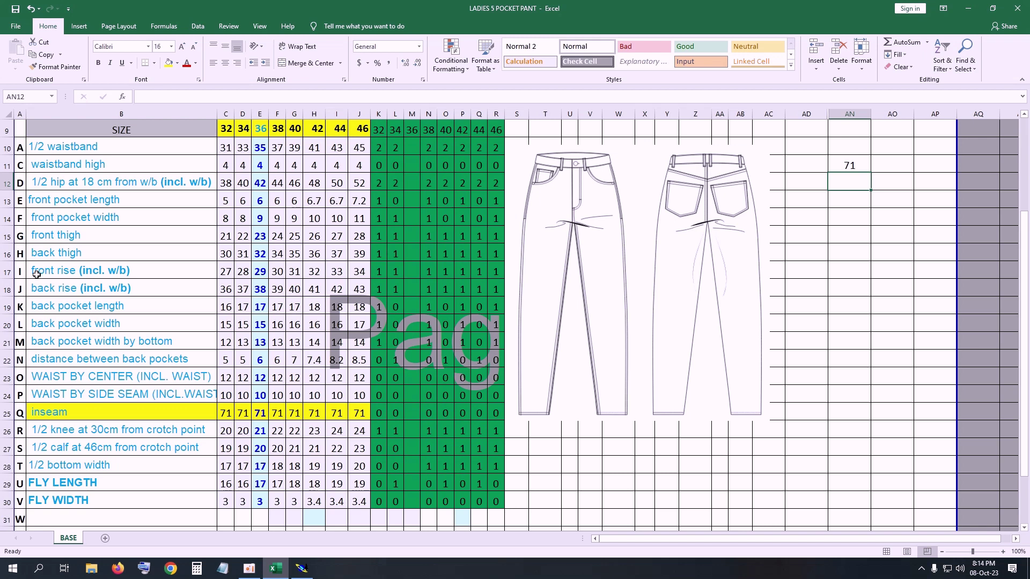
pyautogui.moveTo(37, 273); pyautogui.dragTo(360, 273)
# Fill the front rise row yellow and enter 29, centred, in AO11.
pyautogui.click(171, 69)
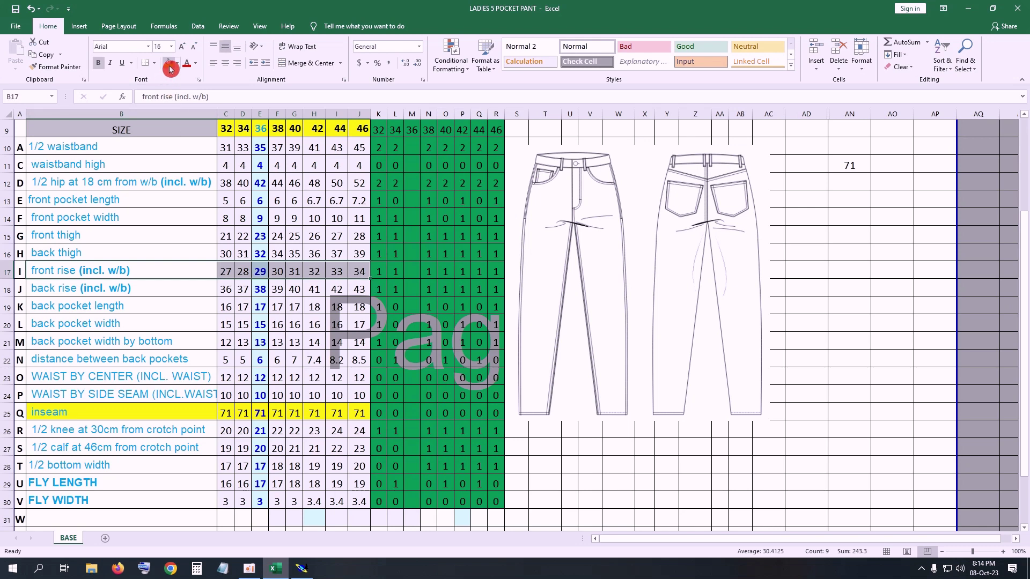
pyautogui.click(888, 164)
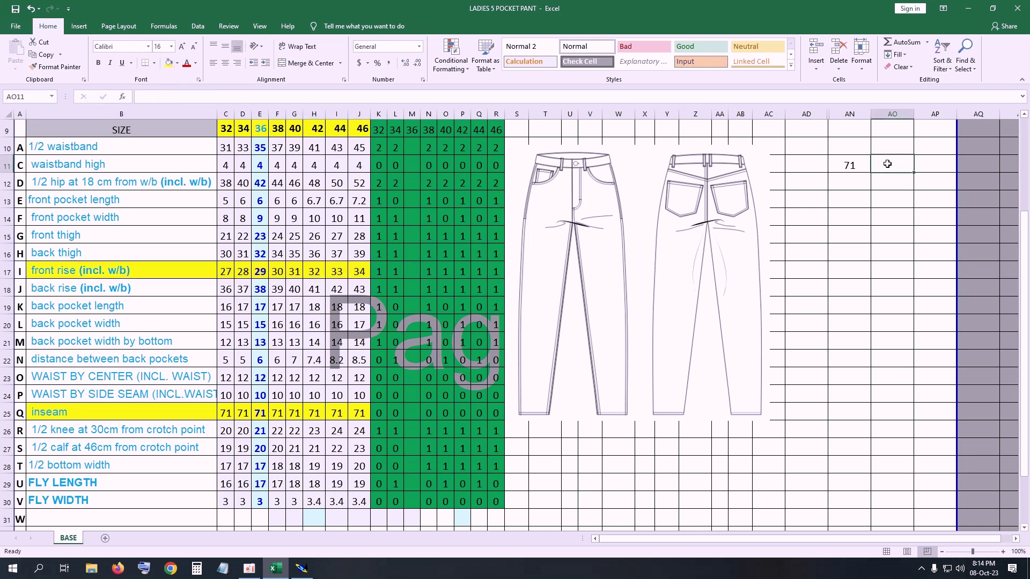
pyautogui.write('29')
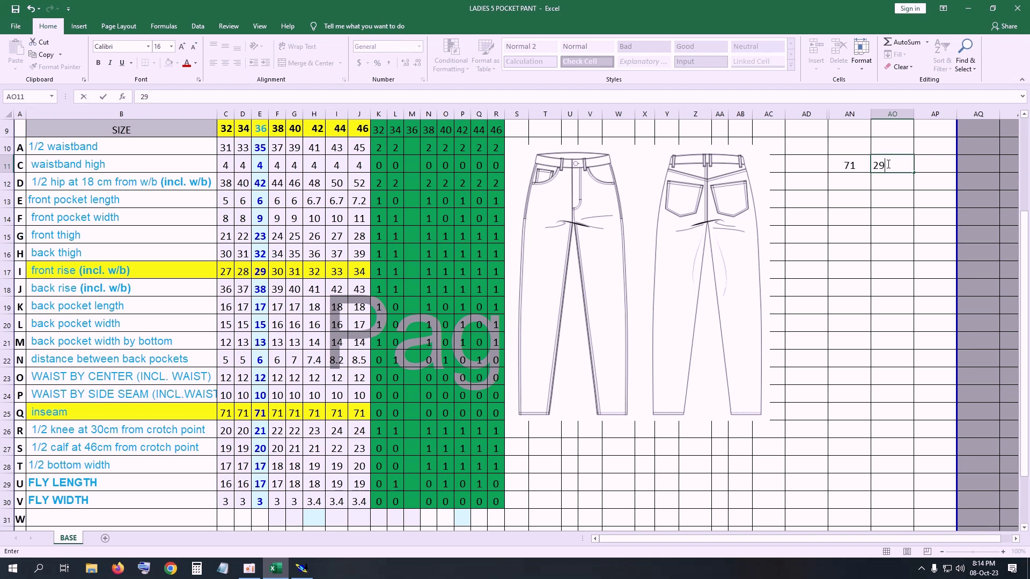
pyautogui.press('Return')
pyautogui.click(906, 167)
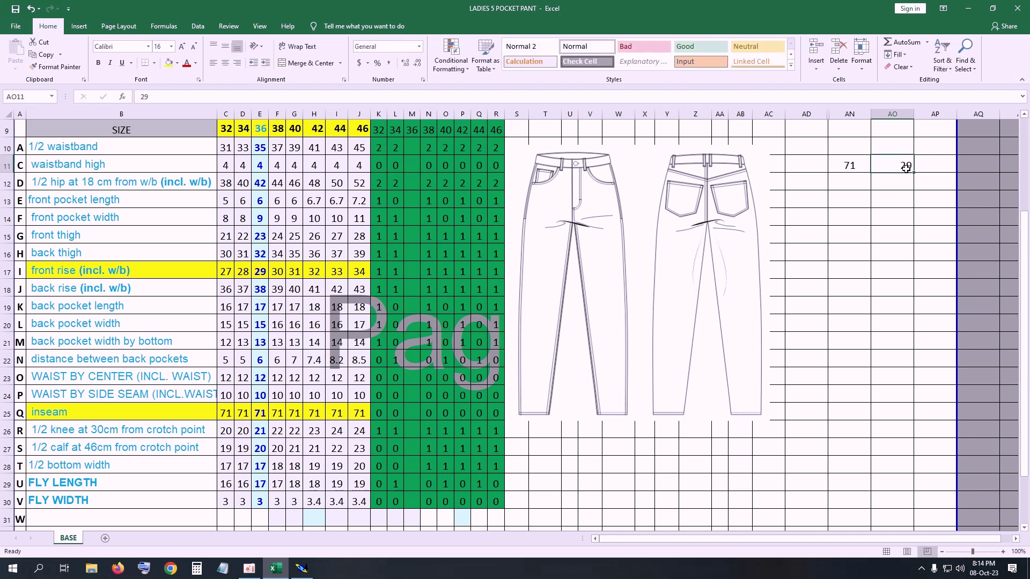
pyautogui.click(225, 62)
# Total AN11 and AO11 in AP11 to get 100, centred.
pyautogui.click(924, 167)
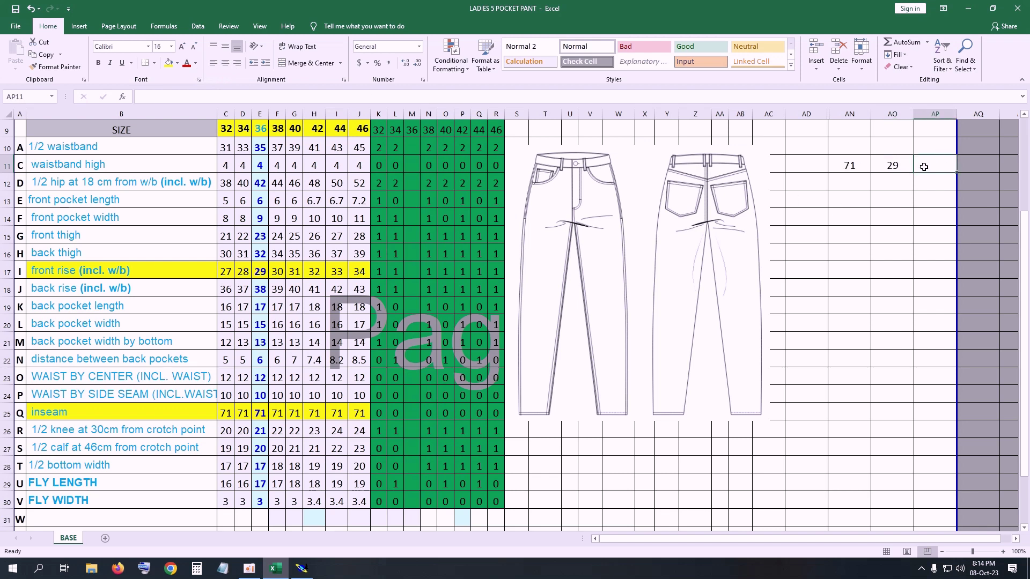
pyautogui.write('=')
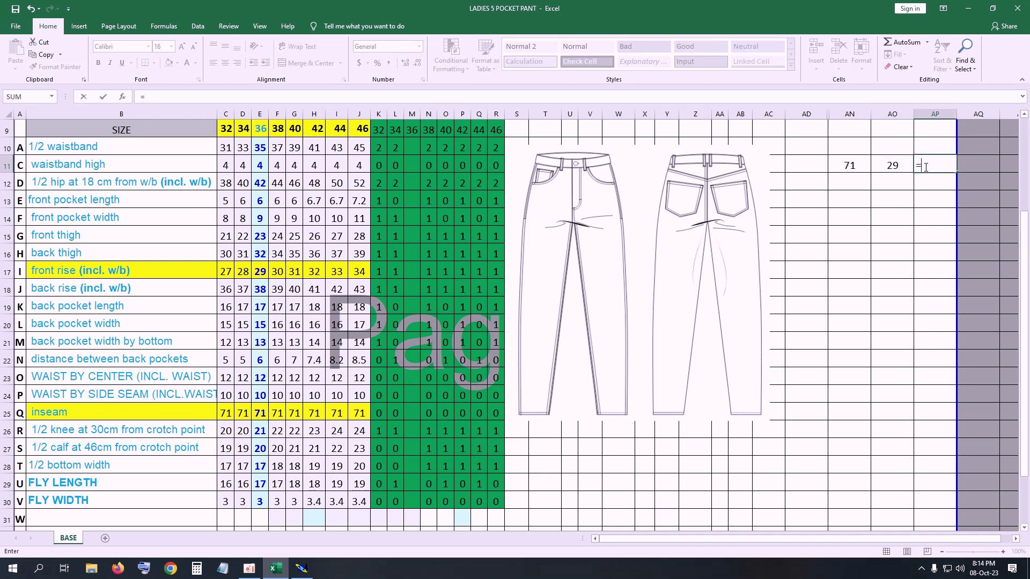
pyautogui.click(849, 165)
pyautogui.write('+')
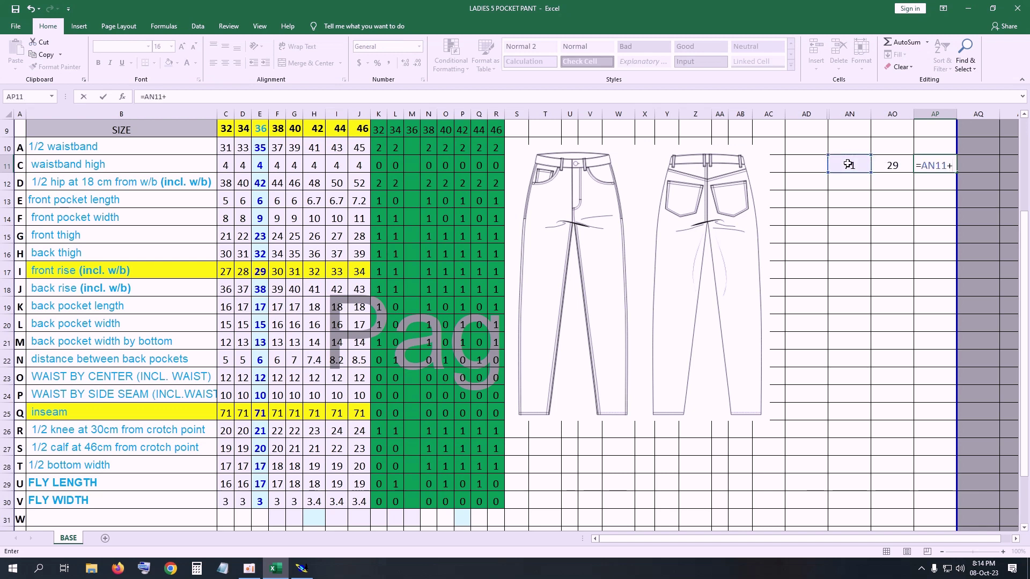
pyautogui.click(893, 166)
pyautogui.press('Return')
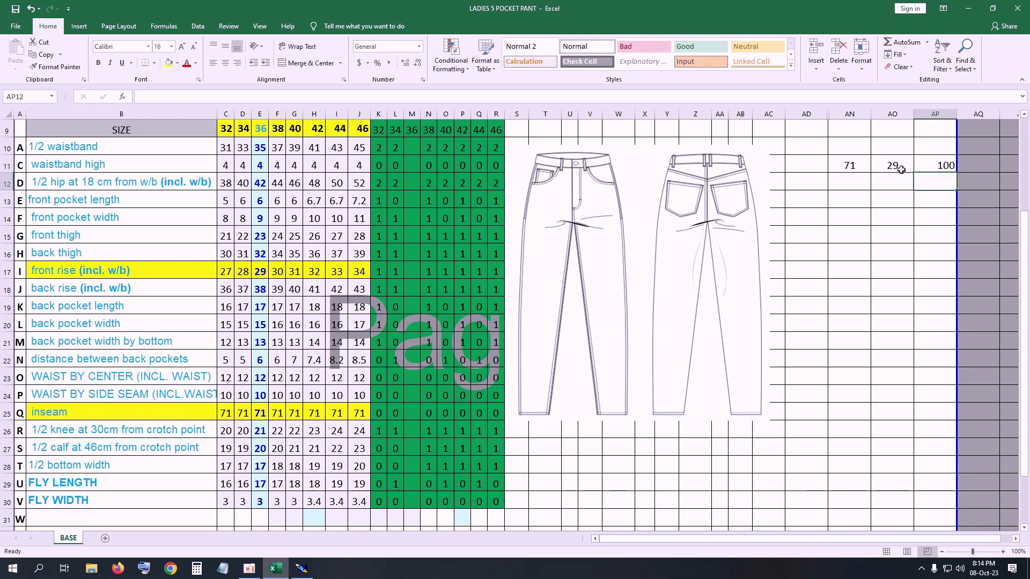
pyautogui.click(933, 167)
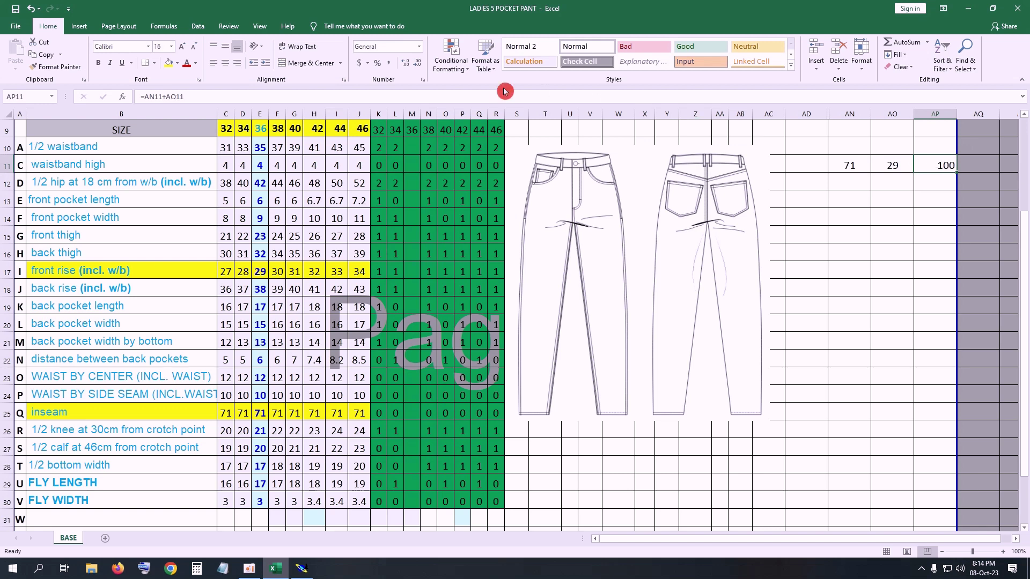
pyautogui.click(229, 66)
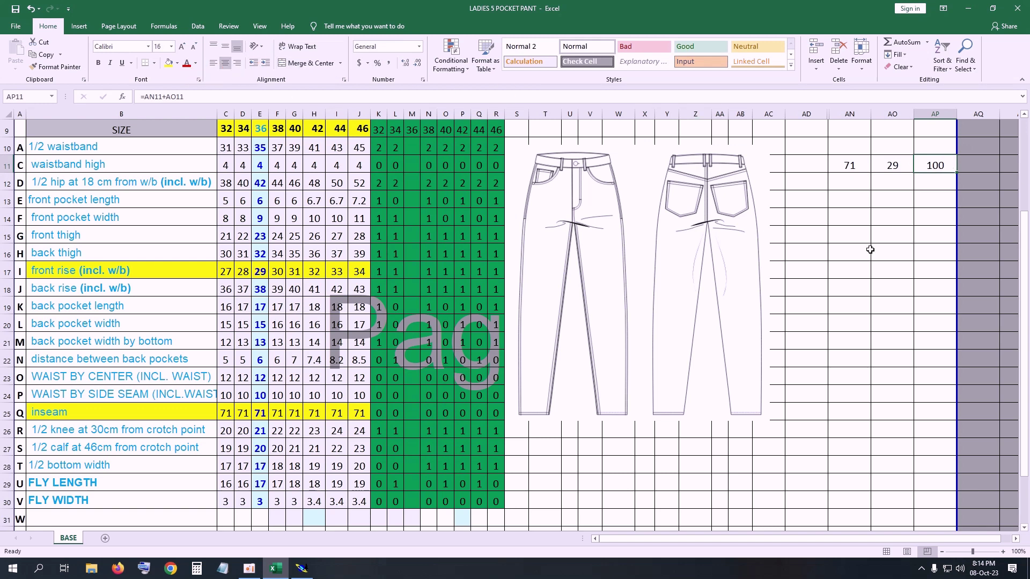
# Enter 4, centred, in cell AN12.
pyautogui.click(851, 188)
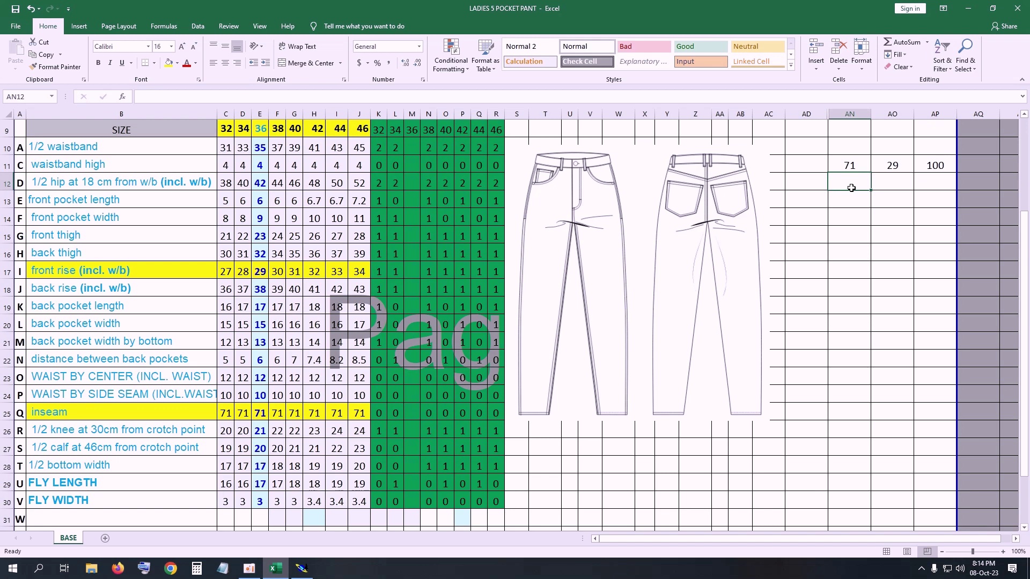
pyautogui.write('4')
pyautogui.press('Return')
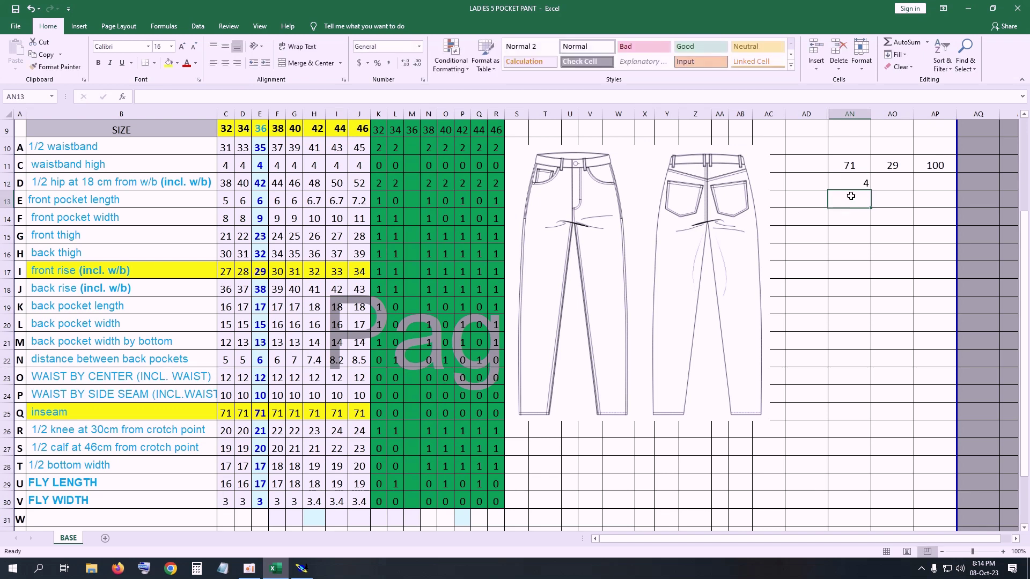
pyautogui.click(852, 185)
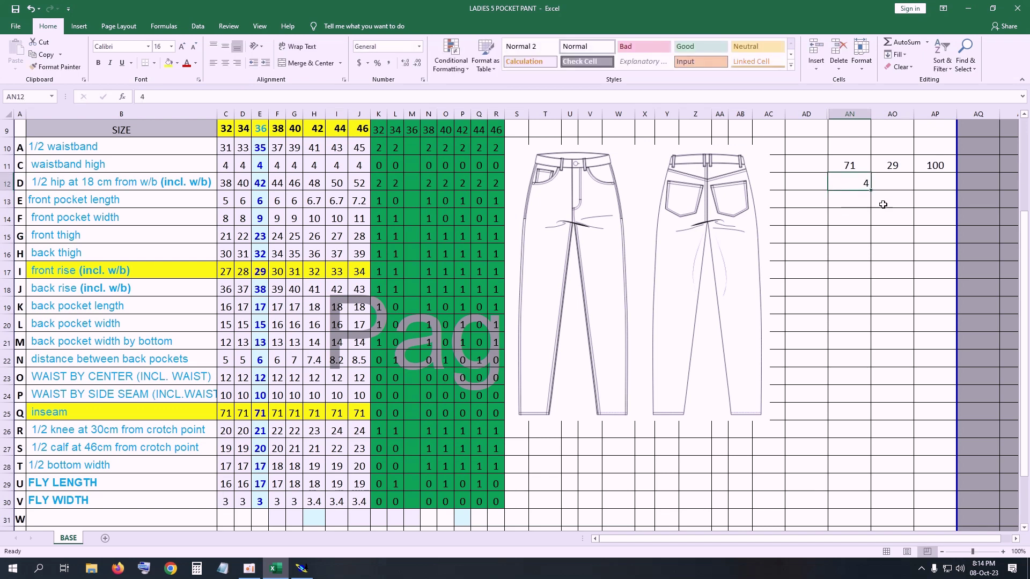
pyautogui.click(226, 63)
# Compute =AP11-AN12 in AP12 giving 96, centred.
pyautogui.click(921, 187)
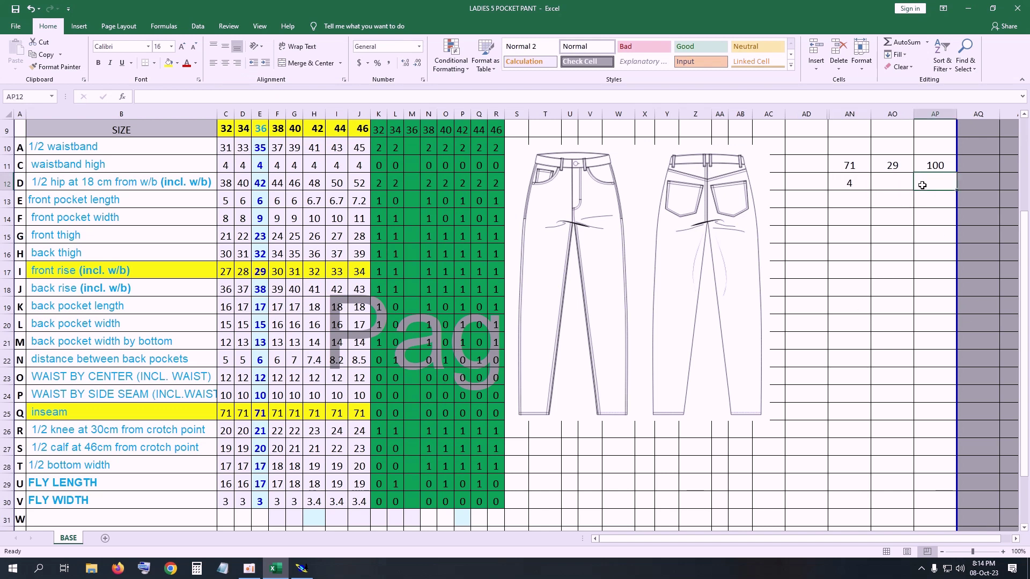
pyautogui.write('=')
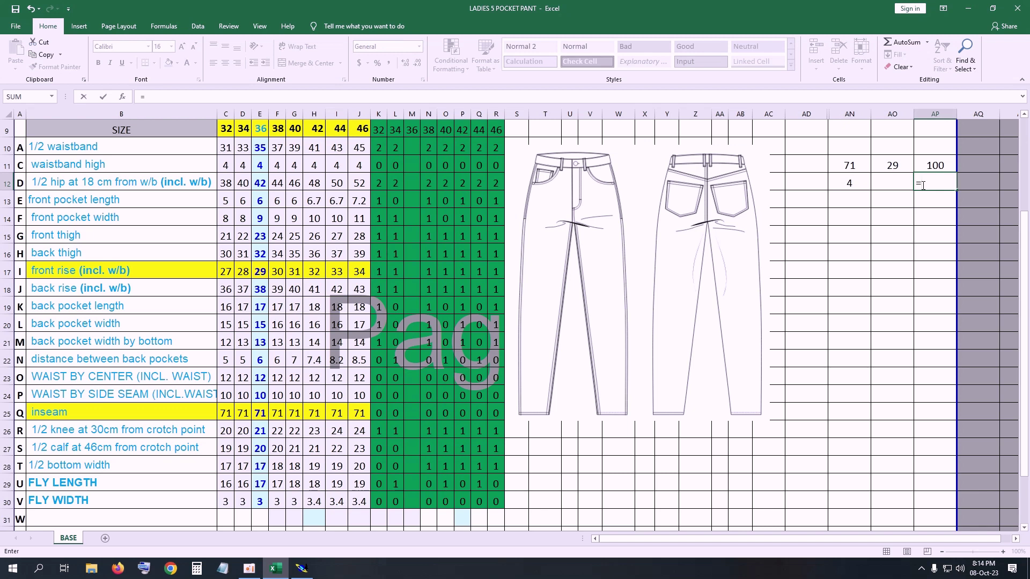
pyautogui.click(936, 166)
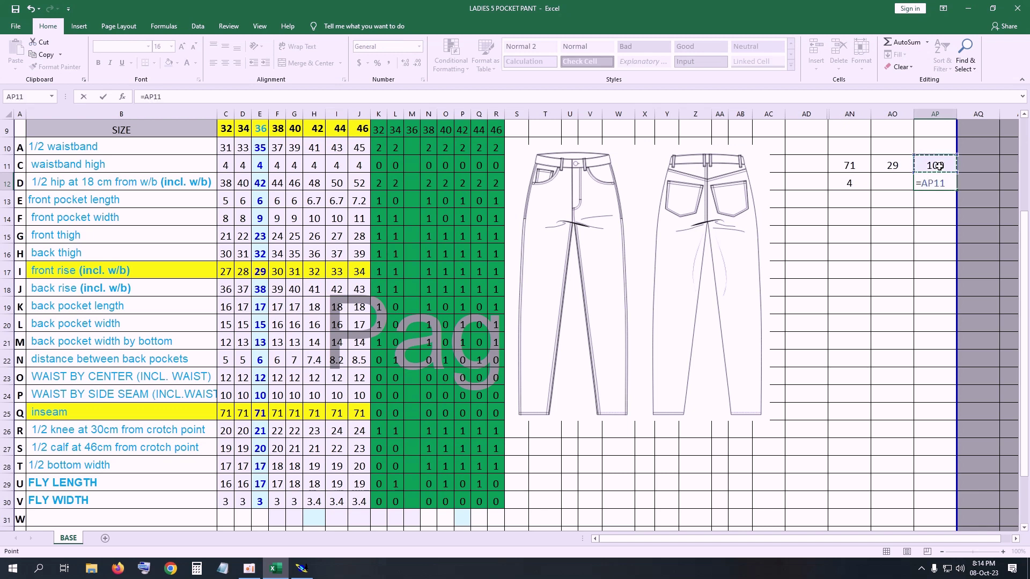
pyautogui.write('-')
pyautogui.click(853, 185)
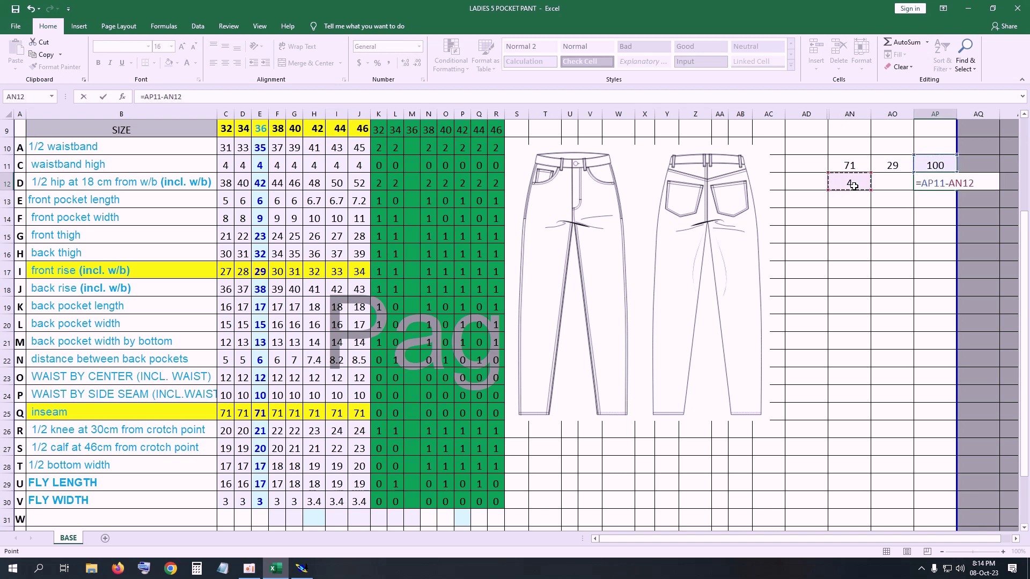
pyautogui.press('Return')
pyautogui.click(934, 184)
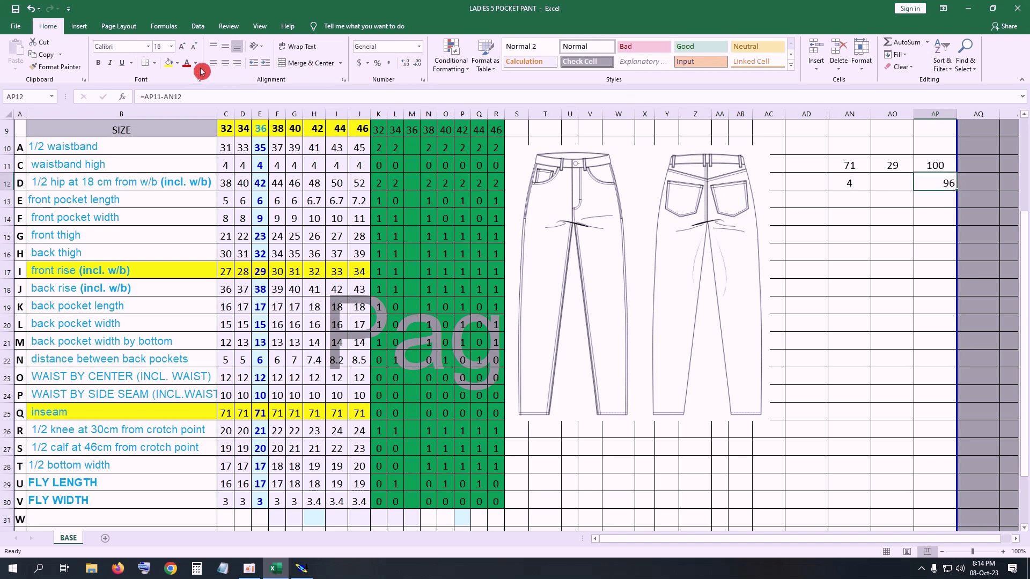
pyautogui.click(226, 64)
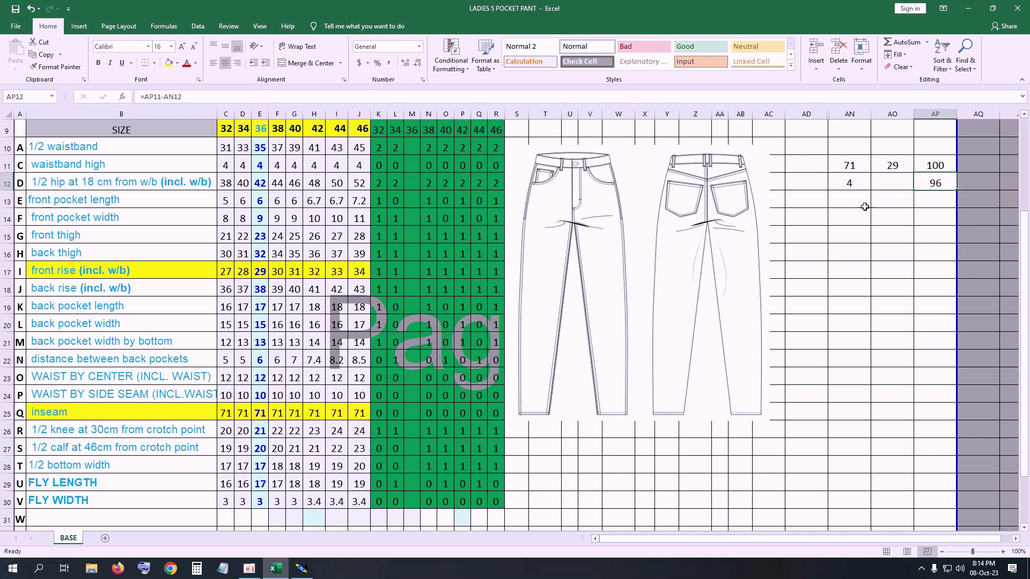
pyautogui.click(837, 222)
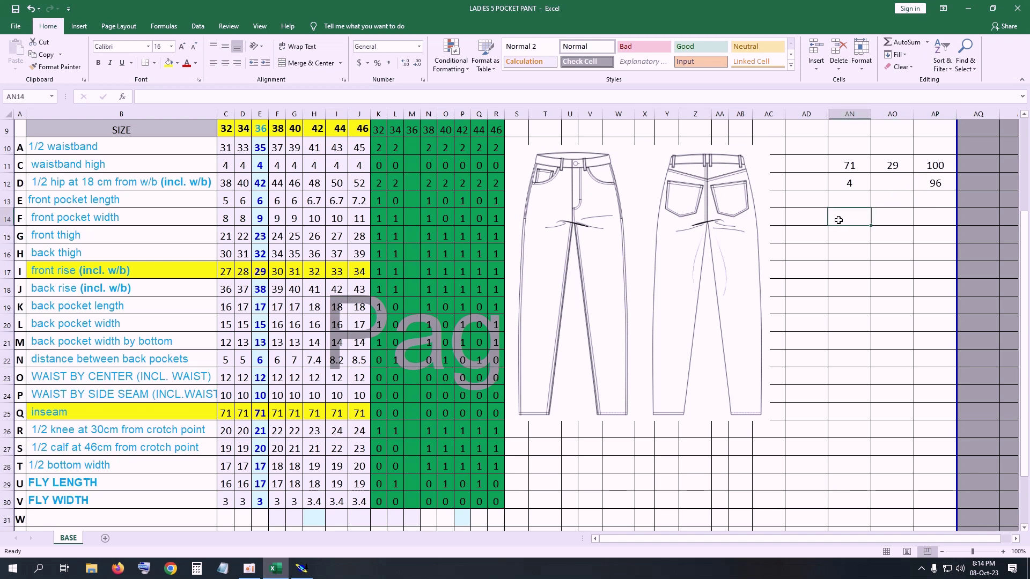
# Add a merged TOTAL LENGTH label across AD14:AO14 with 96, centred, in AP14.
pyautogui.moveTo(808, 218); pyautogui.dragTo(892, 217)
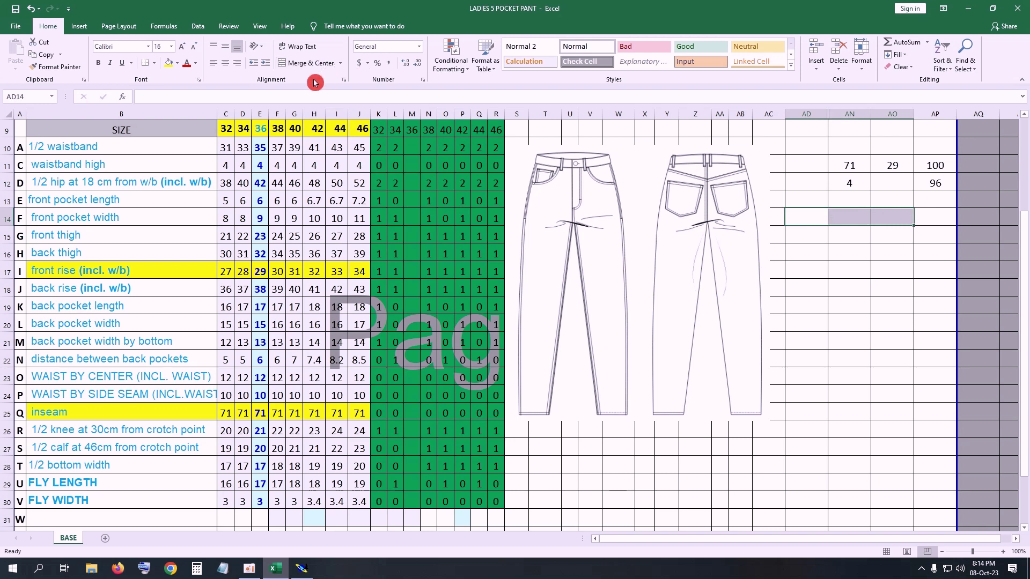
pyautogui.click(294, 64)
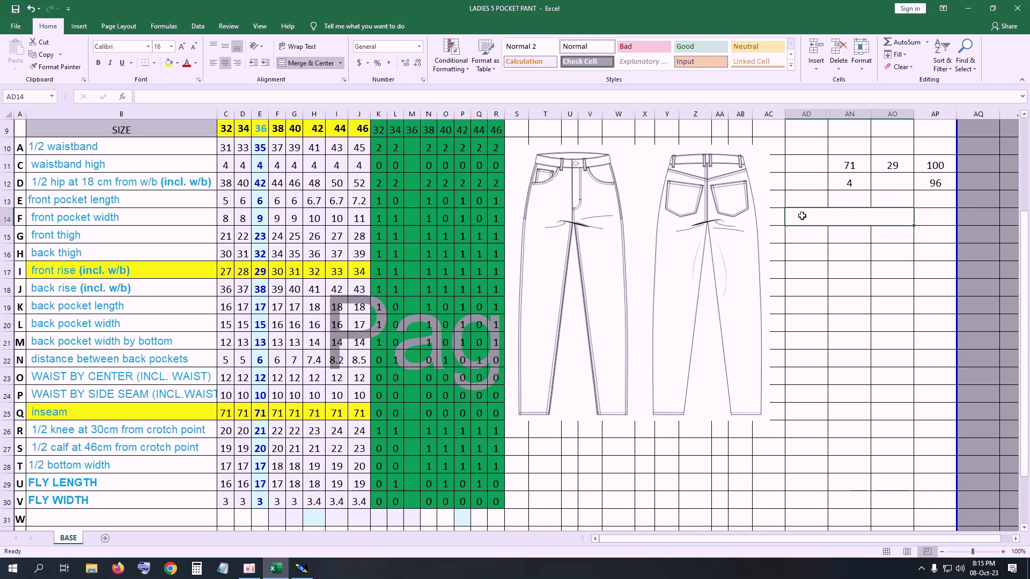
pyautogui.write('TOTA')
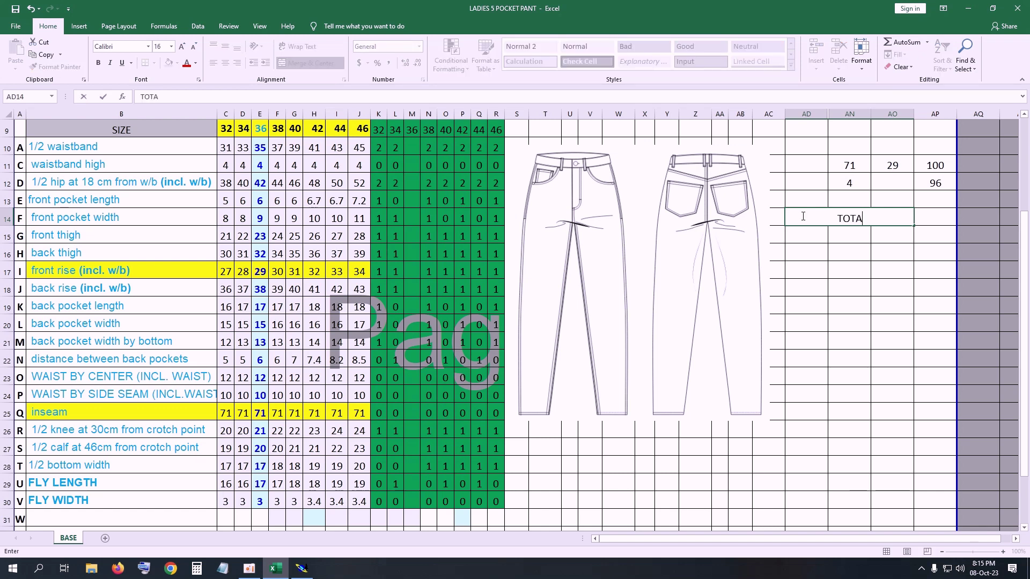
pyautogui.write('L ')
pyautogui.write('LEN')
pyautogui.write('GTH')
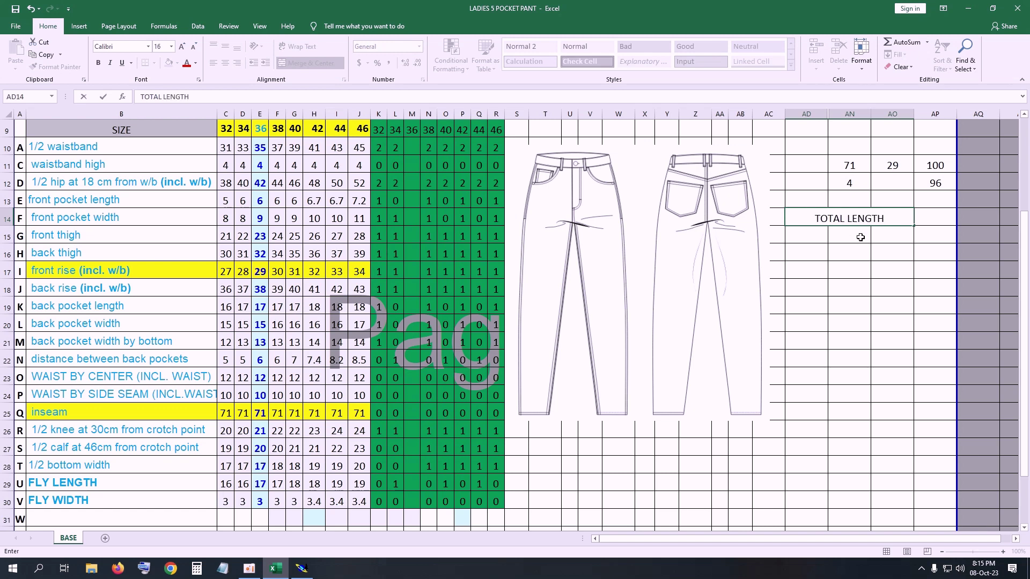
pyautogui.click(886, 237)
pyautogui.click(931, 219)
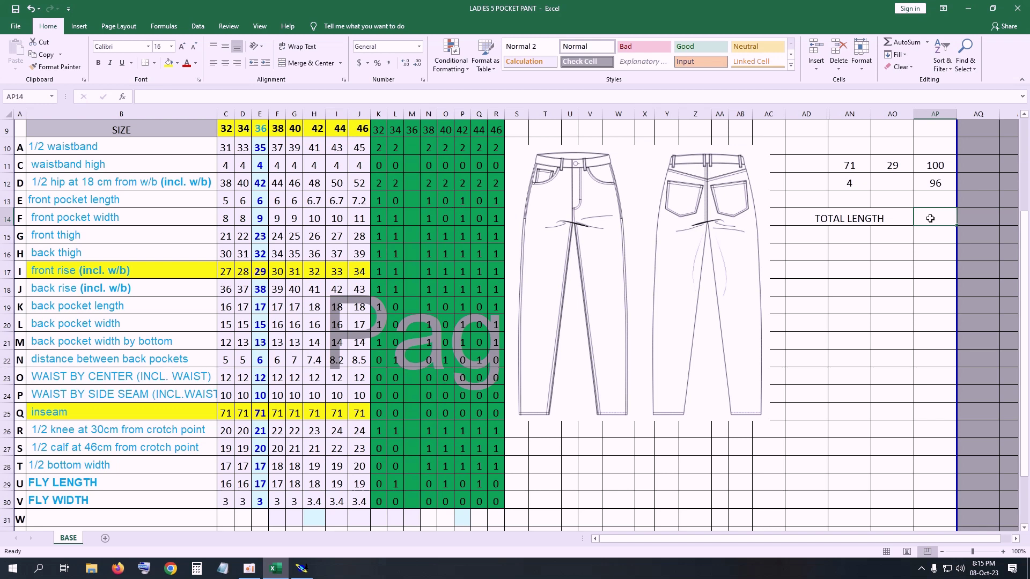
pyautogui.write('96')
pyautogui.click(919, 263)
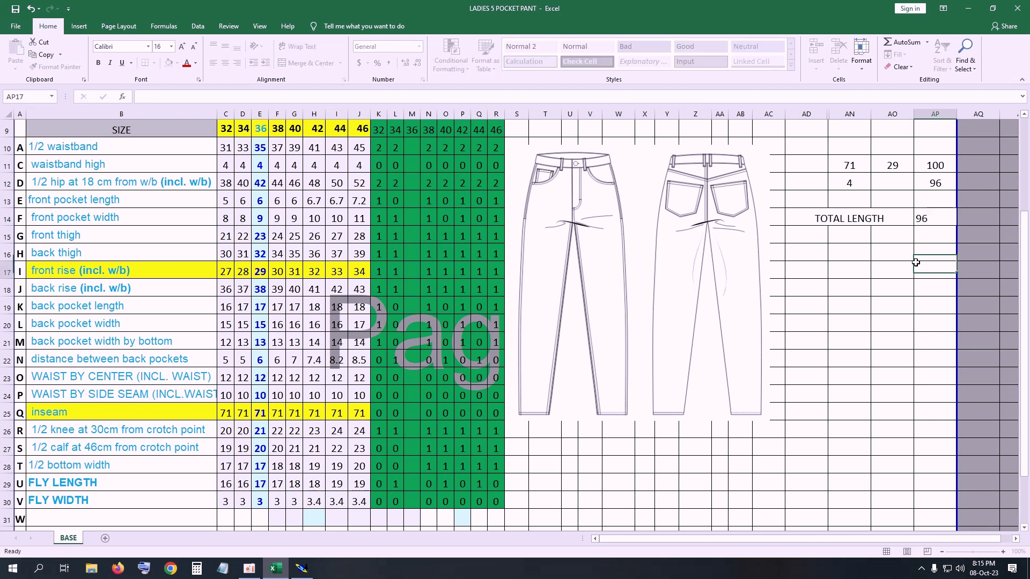
pyautogui.click(933, 216)
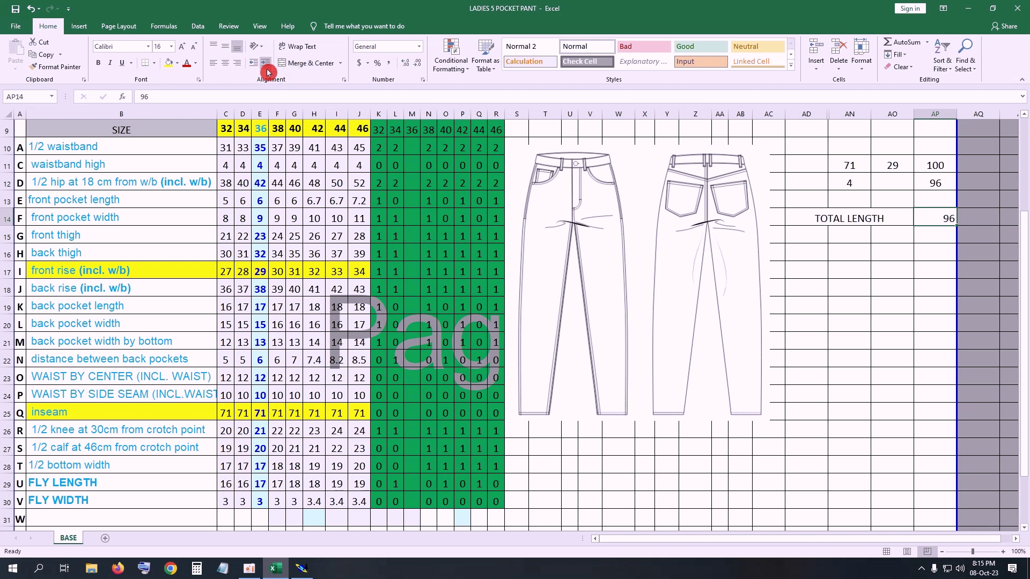
pyautogui.click(231, 67)
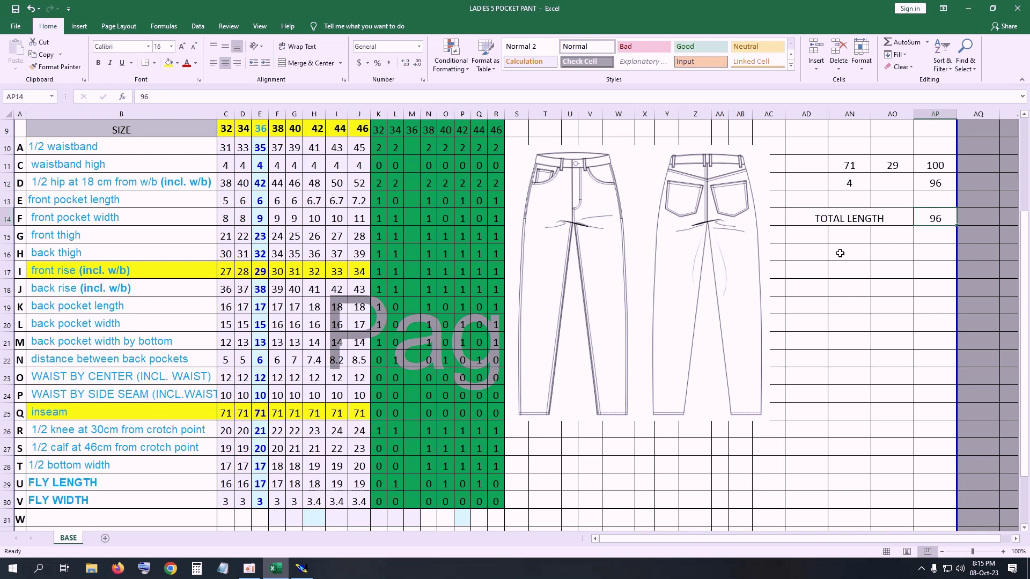
# Check size 36's half-hip in E12 and enter 42 in AD16.
pyautogui.moveTo(807, 254); pyautogui.dragTo(851, 254)
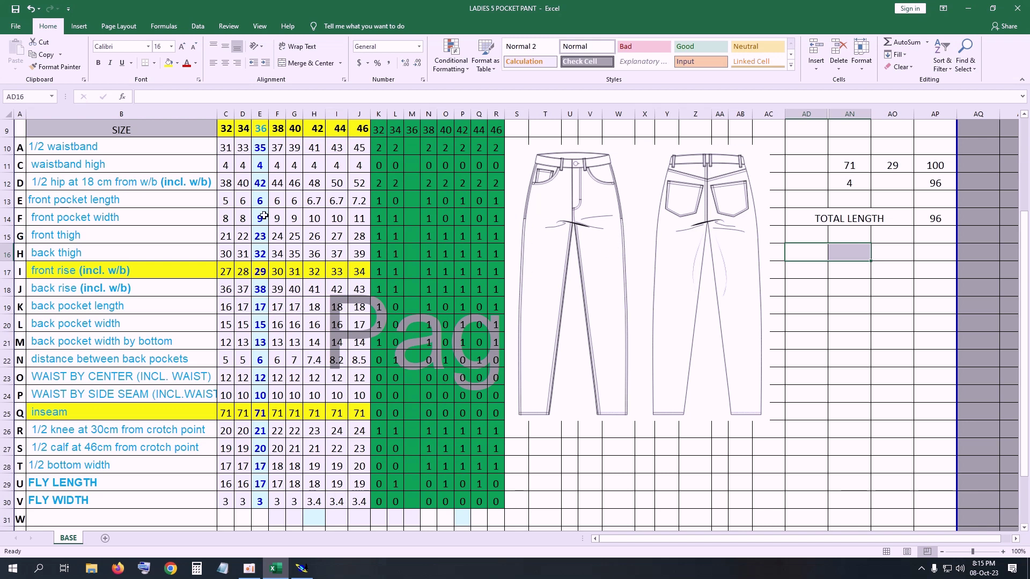
pyautogui.click(260, 182)
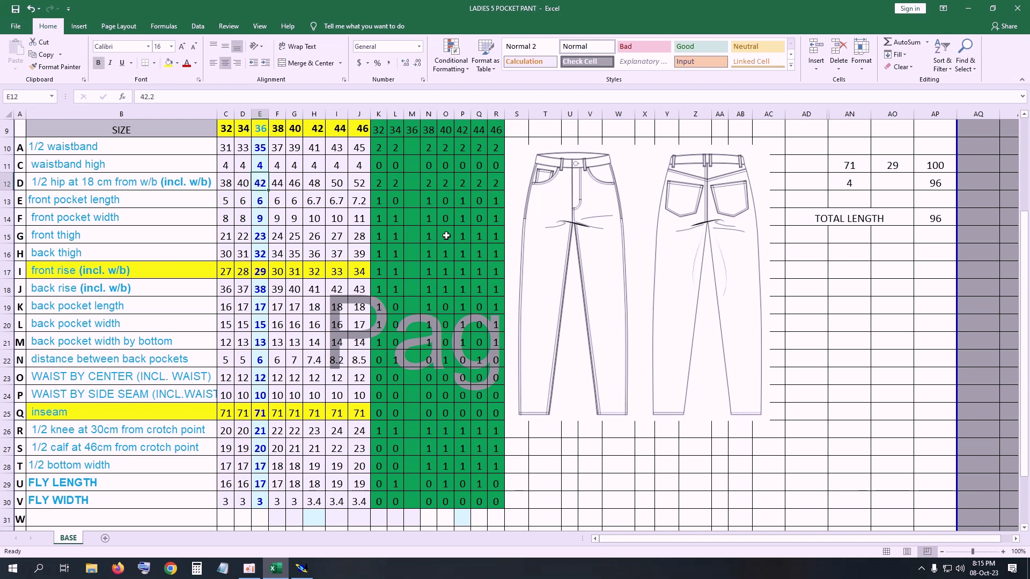
pyautogui.click(818, 258)
pyautogui.write('4')
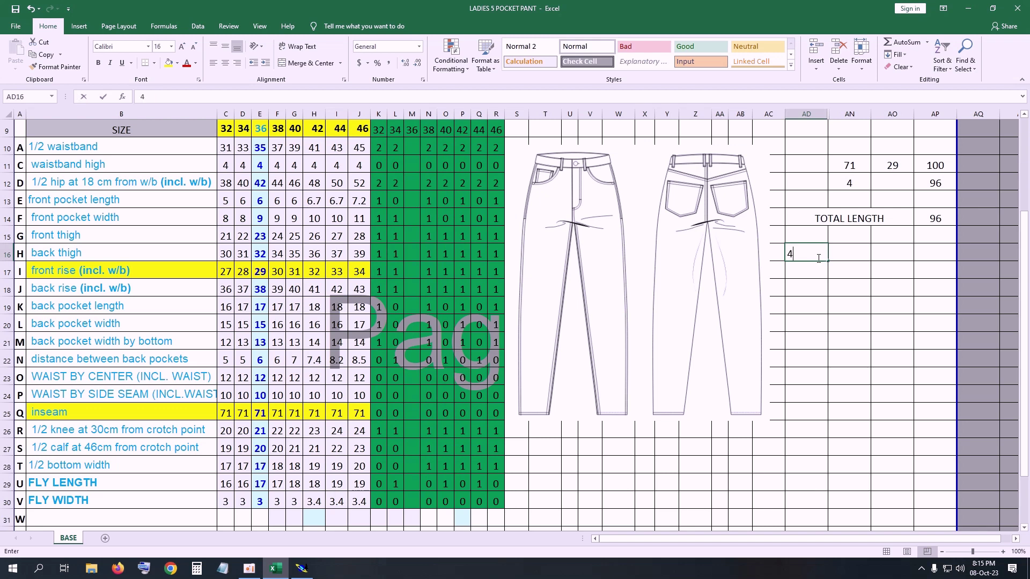
pyautogui.write('2')
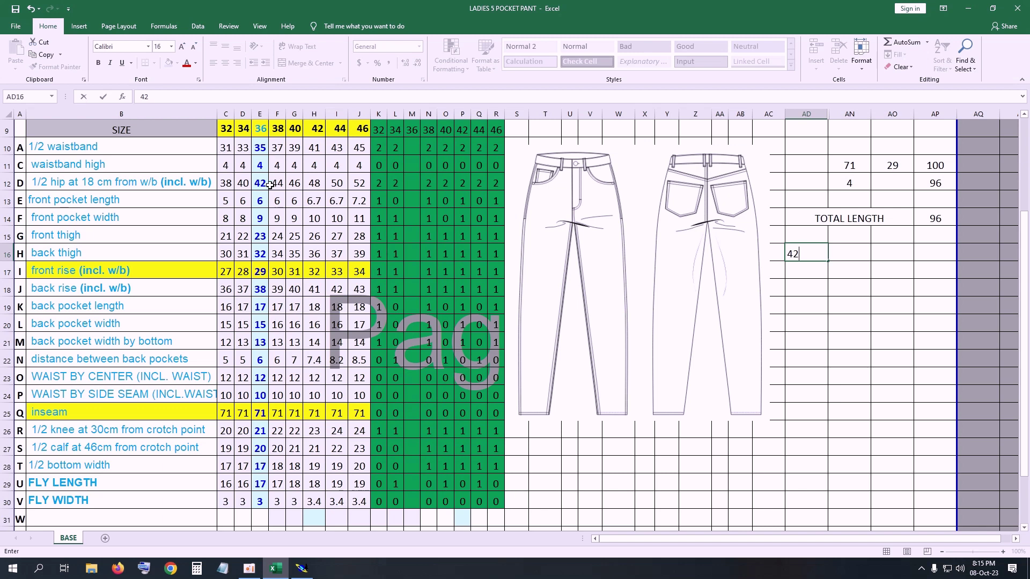
pyautogui.click(843, 257)
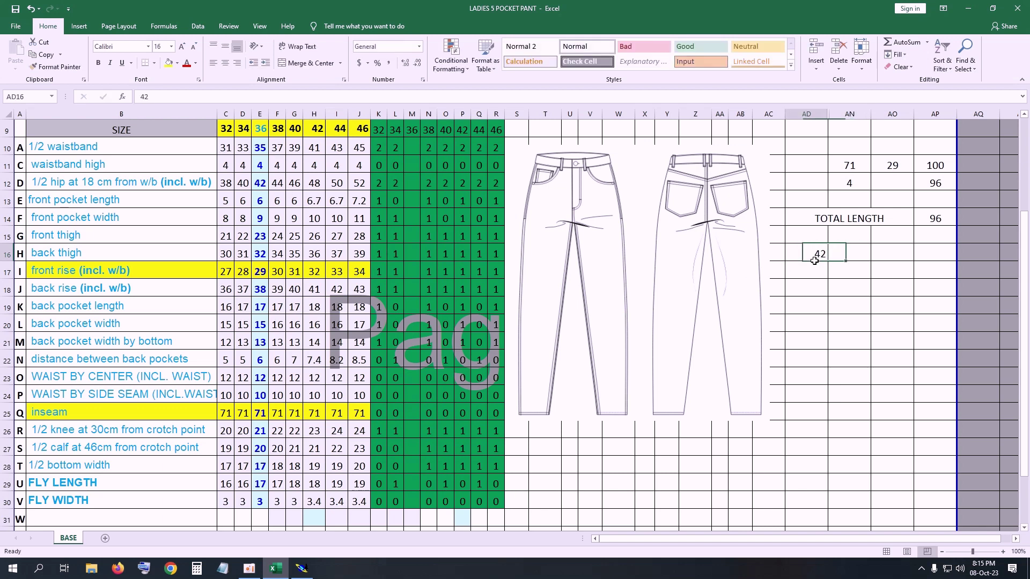
# Centre the 42 in AD16 and enter a centred 3 in AN16.
pyautogui.click(219, 86)
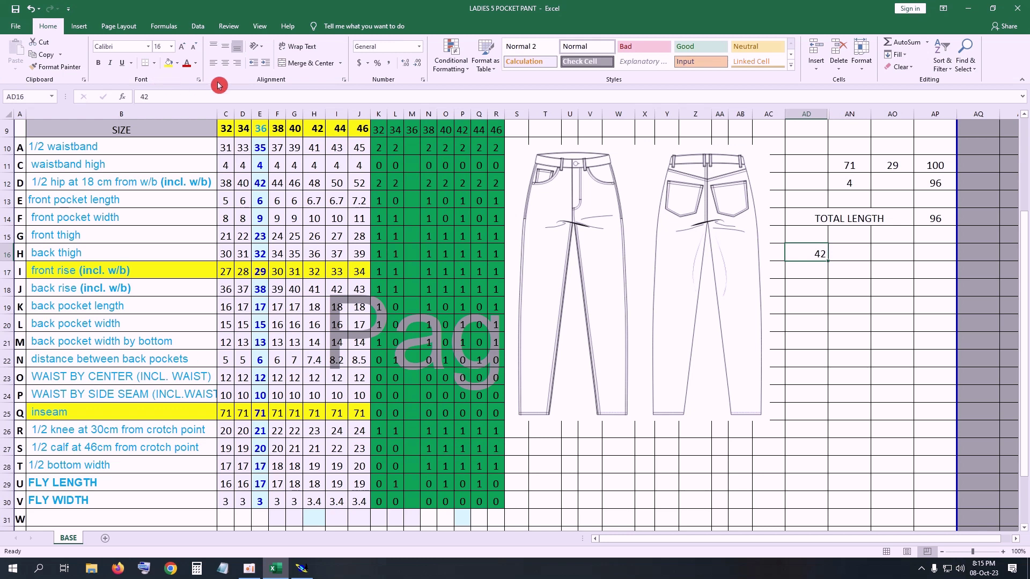
pyautogui.click(226, 63)
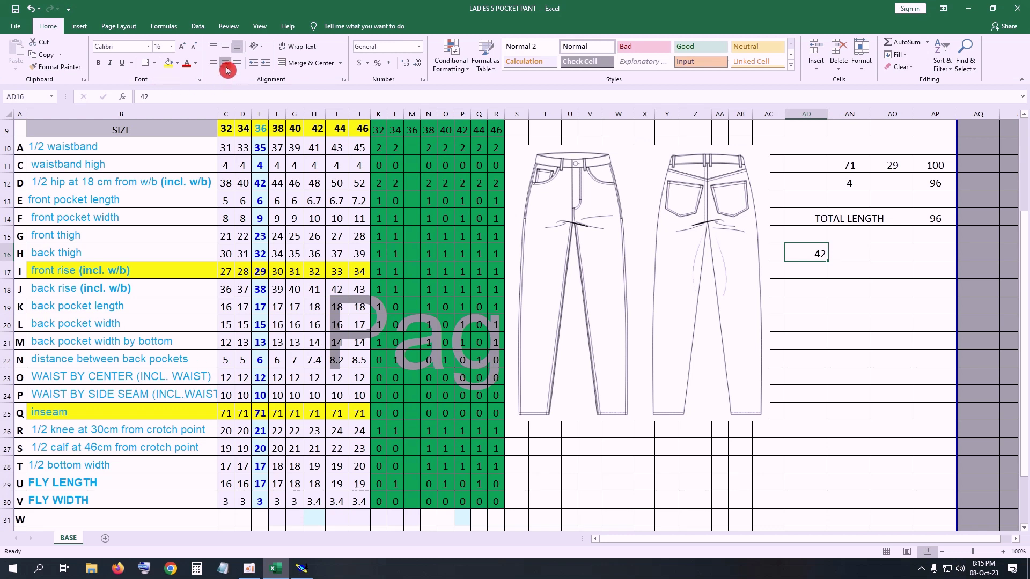
pyautogui.click(858, 259)
pyautogui.write('3')
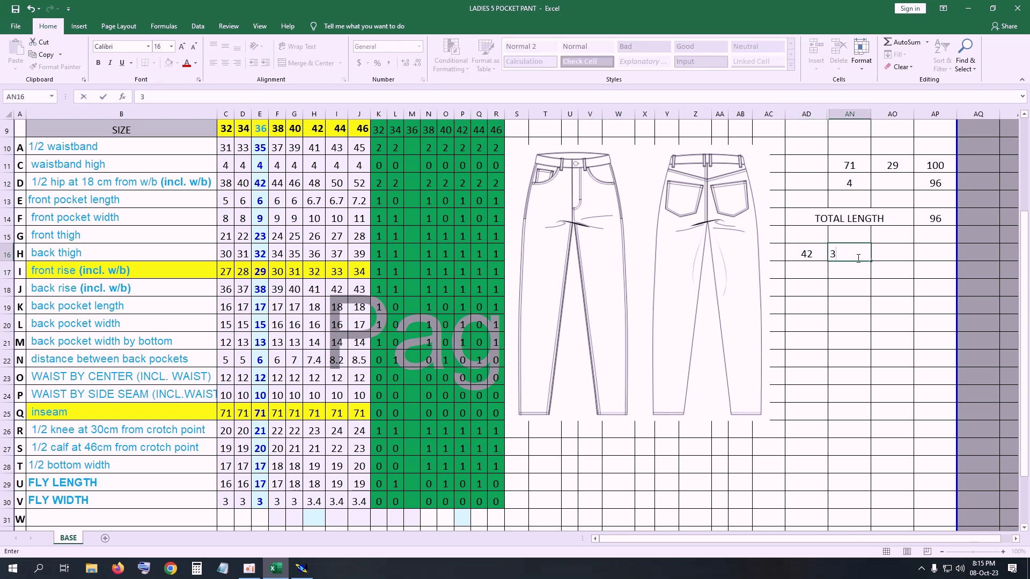
pyautogui.press('Return')
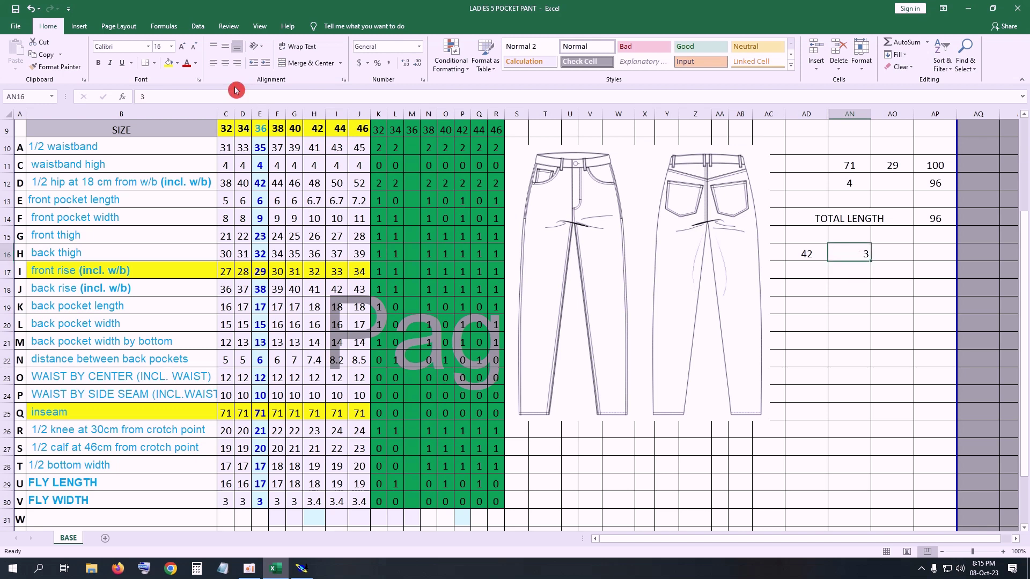
pyautogui.click(225, 65)
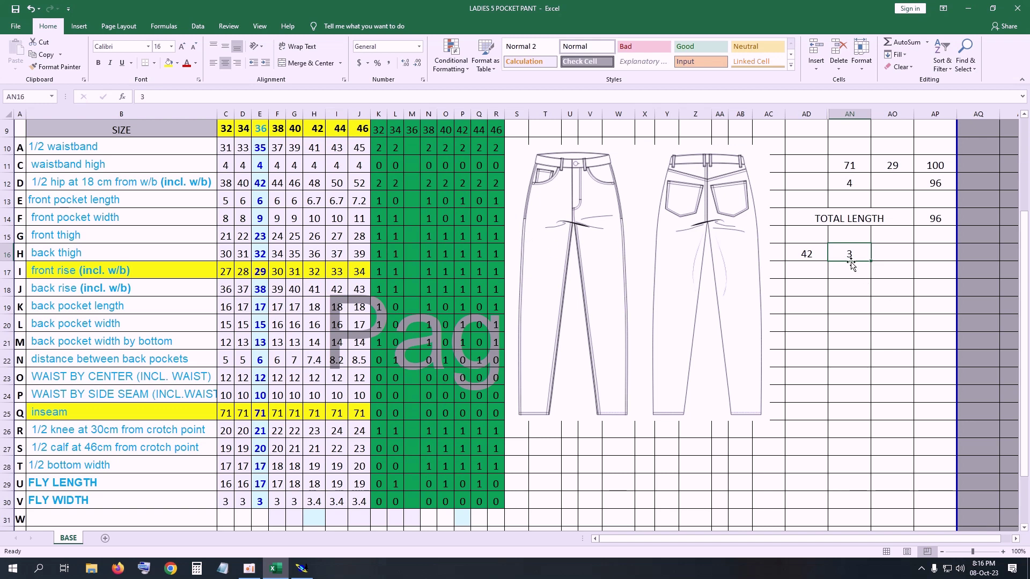
# Put the formula =AD16-AN16 in AP16 and centre the resulting 39.
pyautogui.click(896, 255)
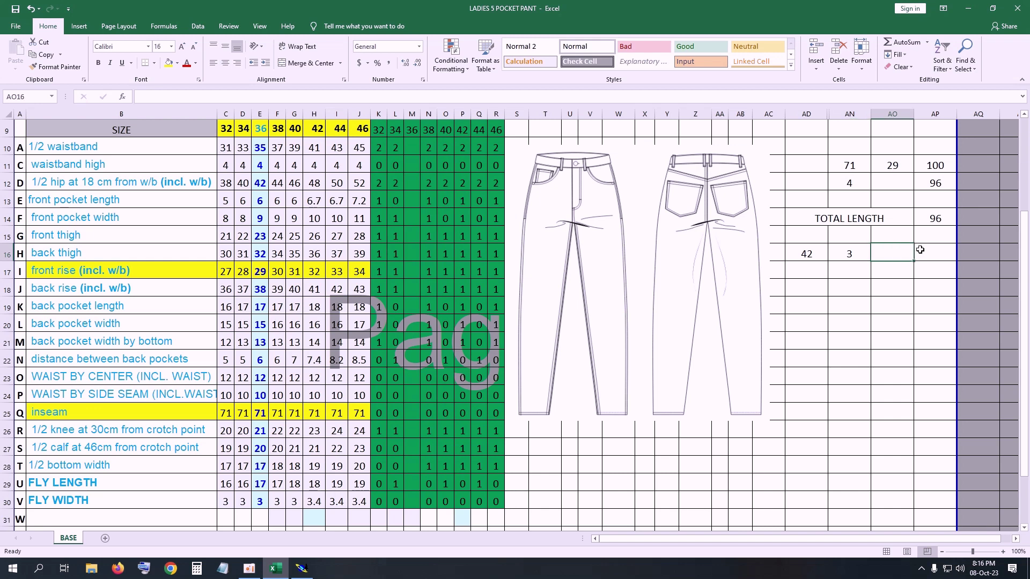
pyautogui.click(925, 248)
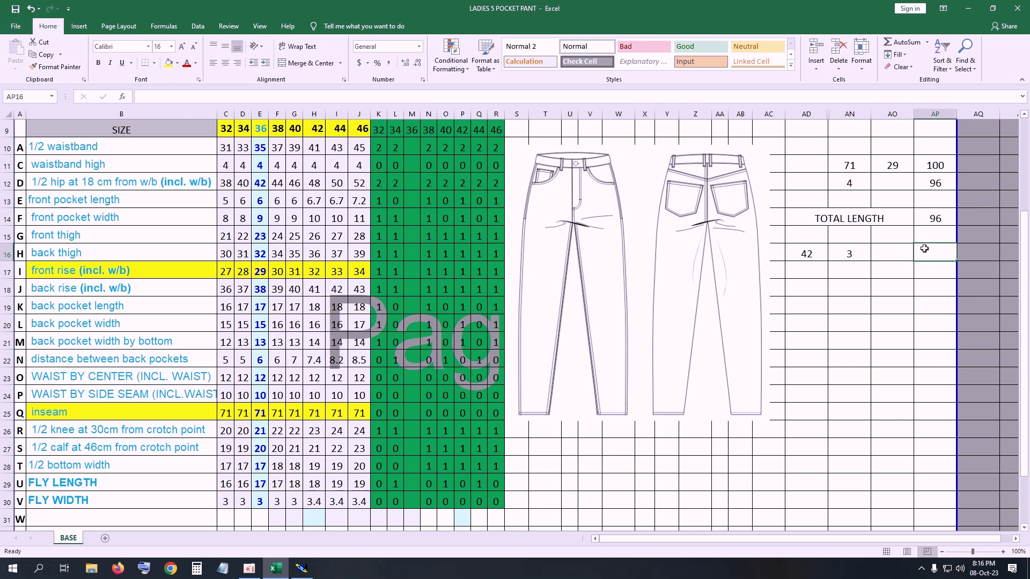
pyautogui.write('=')
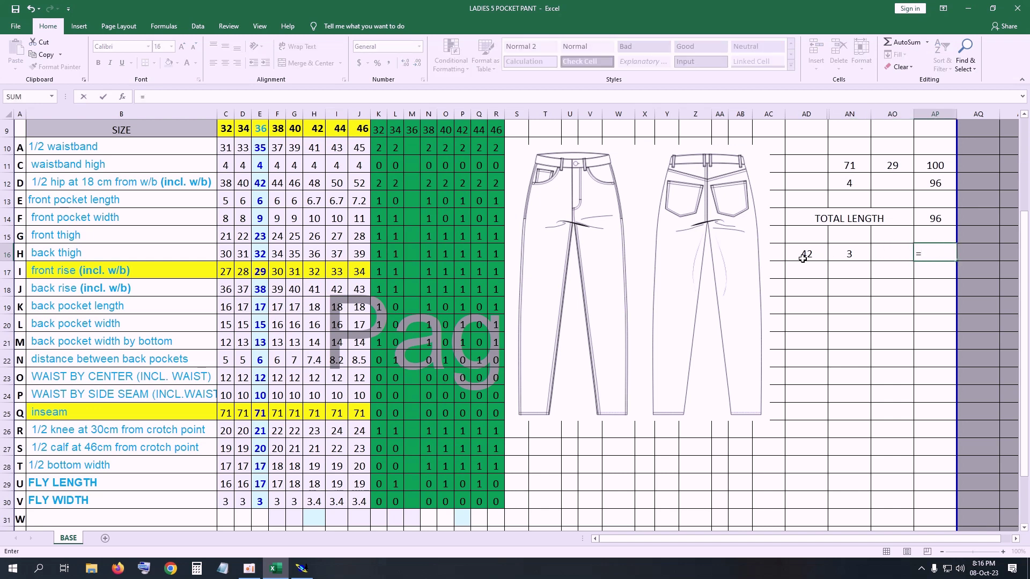
pyautogui.click(803, 259)
pyautogui.write('-')
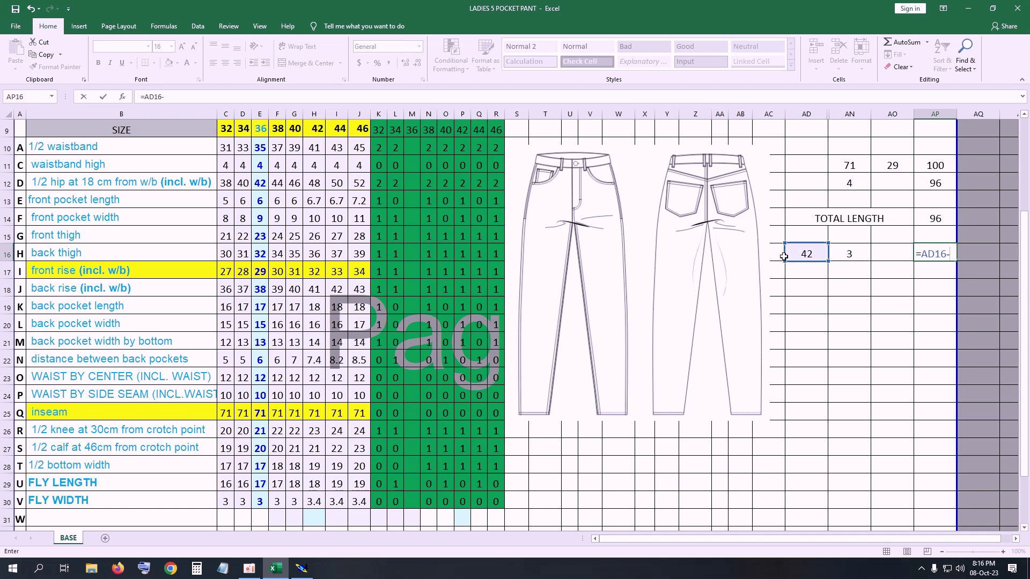
pyautogui.click(843, 254)
pyautogui.press('Return')
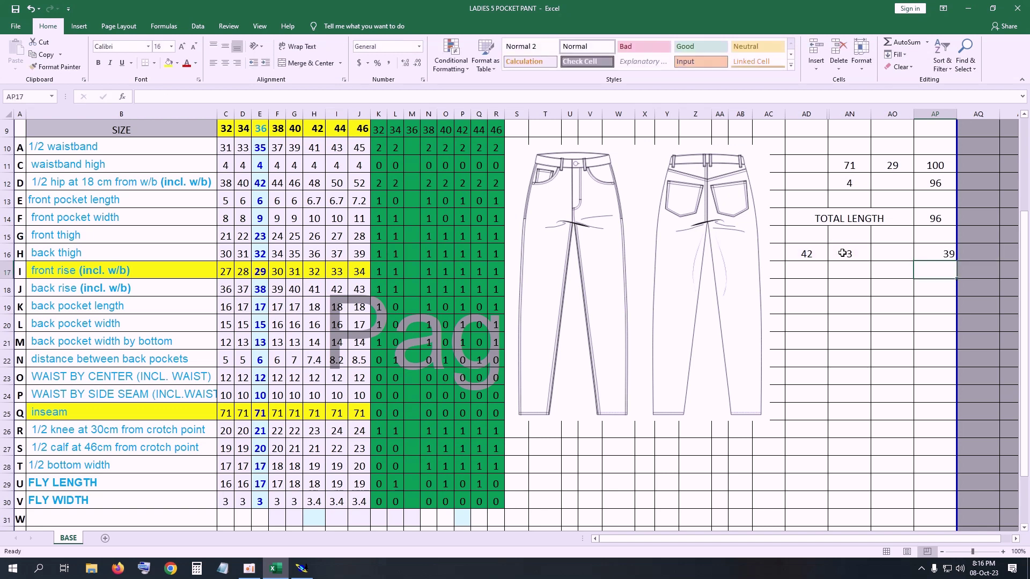
pyautogui.click(943, 249)
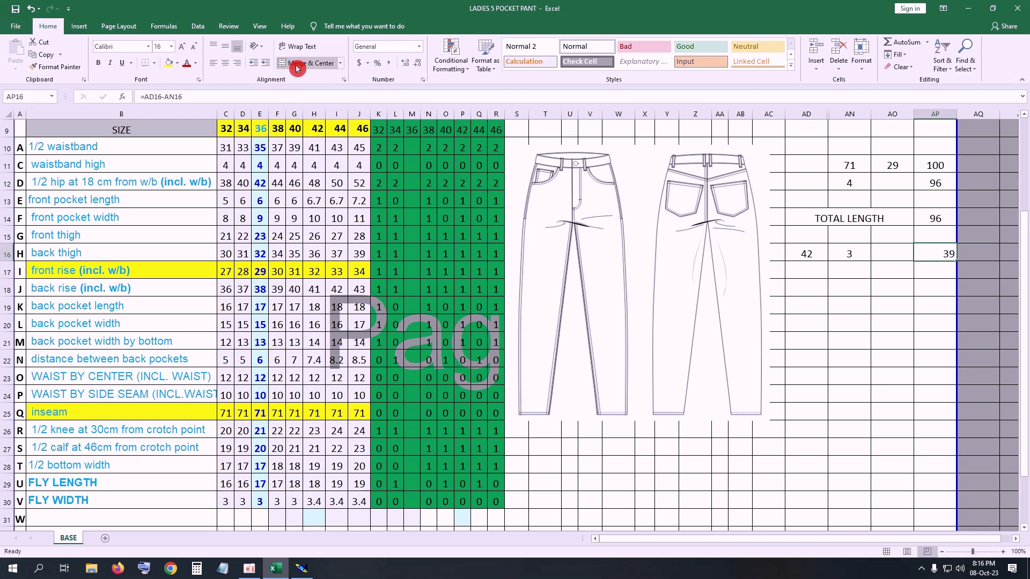
pyautogui.click(225, 62)
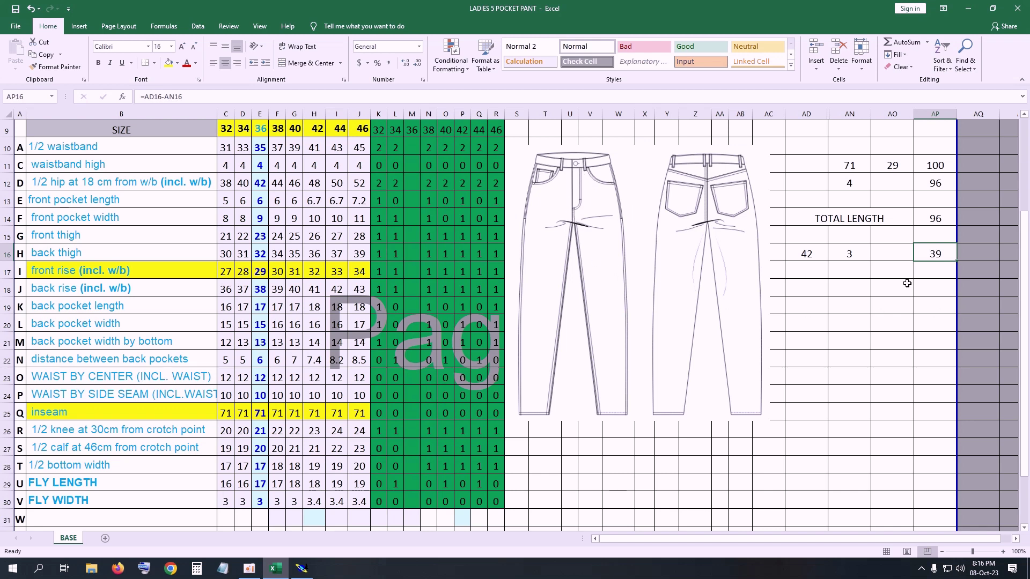
# Halve the 39 from AP16 into AD18, giving a centred 19.5.
pyautogui.click(804, 290)
pyautogui.write('=')
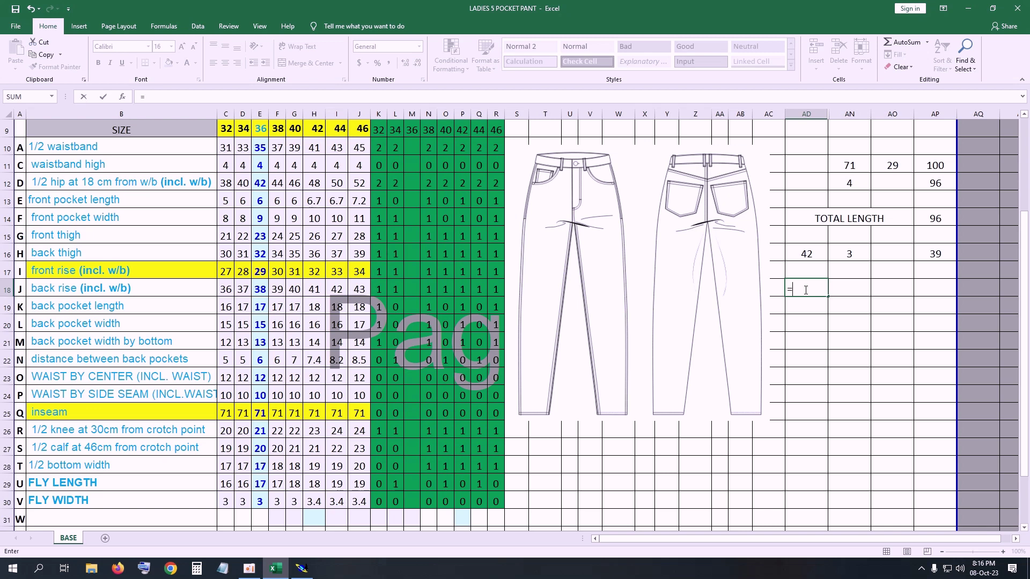
pyautogui.click(947, 251)
pyautogui.write('/2')
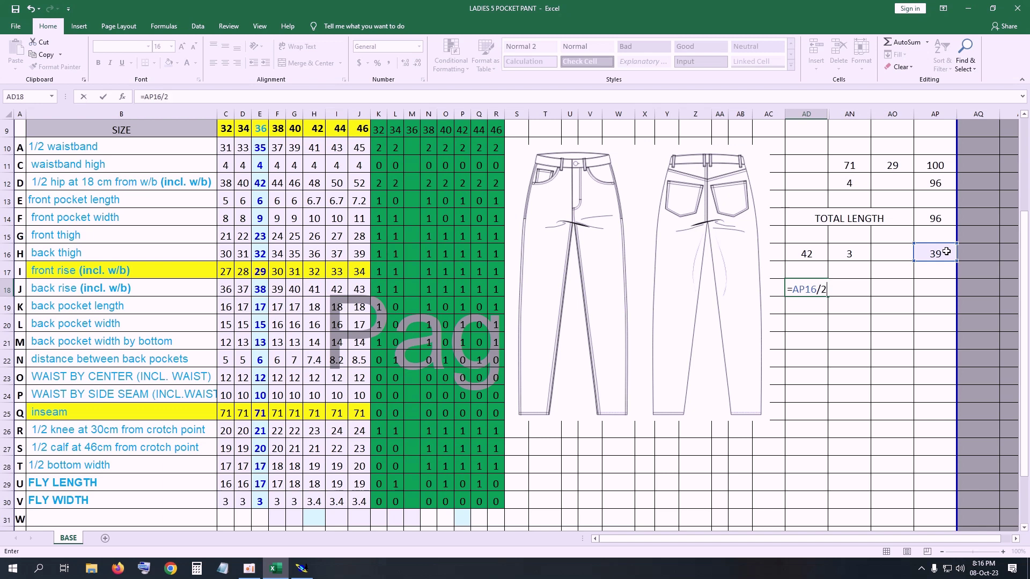
pyautogui.press('Return')
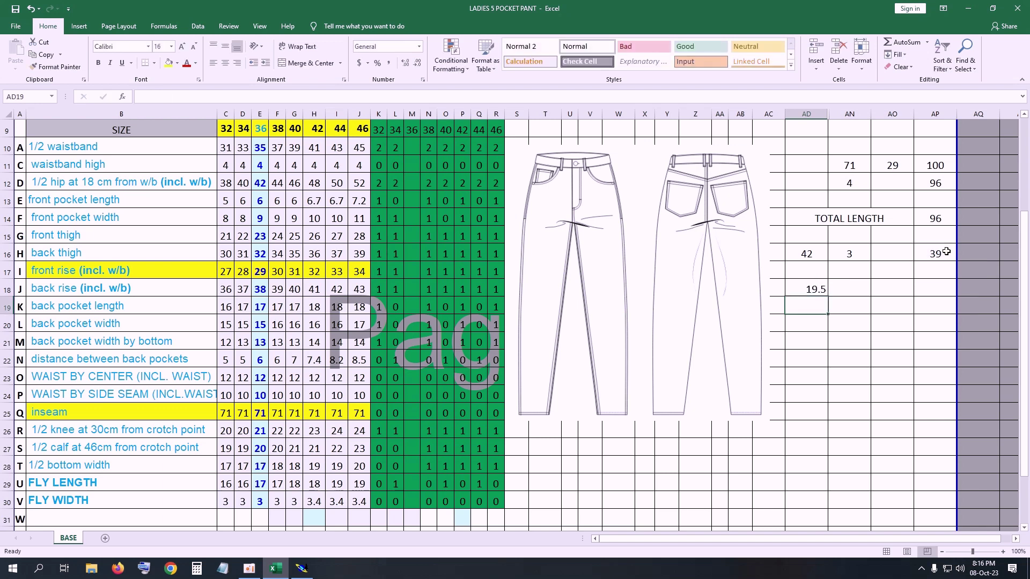
pyautogui.click(826, 291)
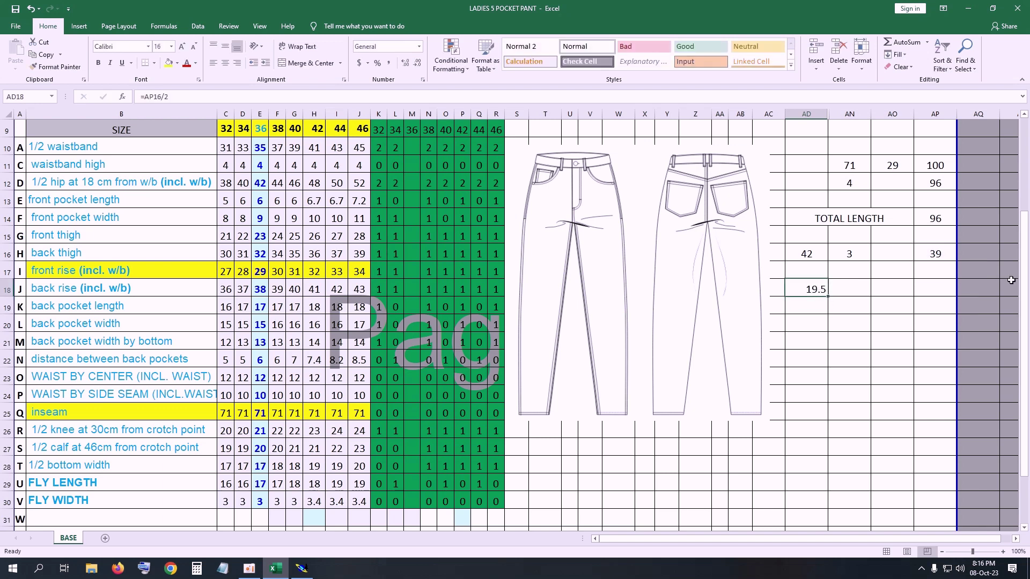
pyautogui.click(230, 68)
# Add a merged '1/4 HIP =' label in row 20 with a centred, yellow-filled 19.5 in AP20.
pyautogui.moveTo(805, 324); pyautogui.dragTo(872, 325)
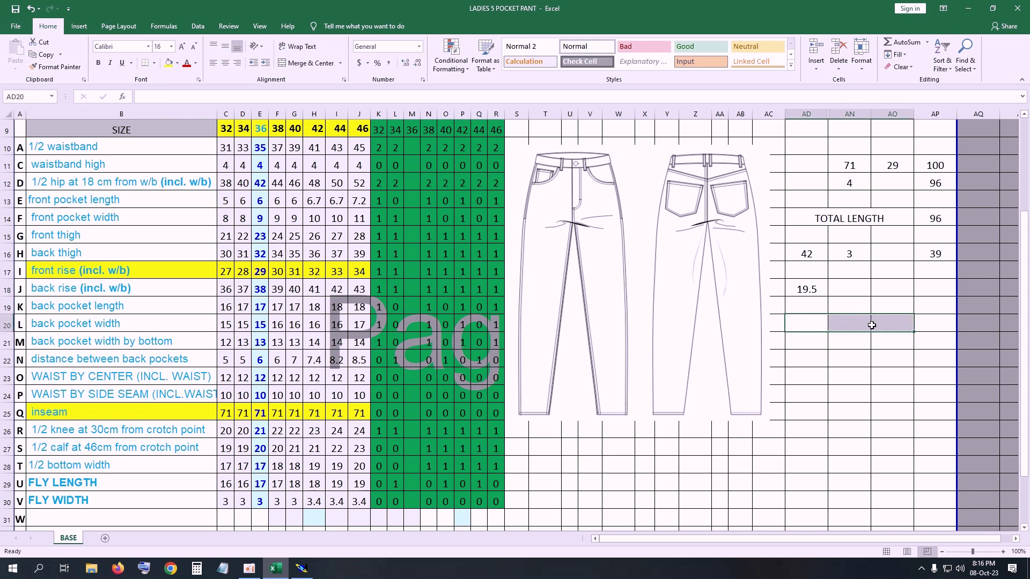
pyautogui.click(228, 69)
pyautogui.click(303, 63)
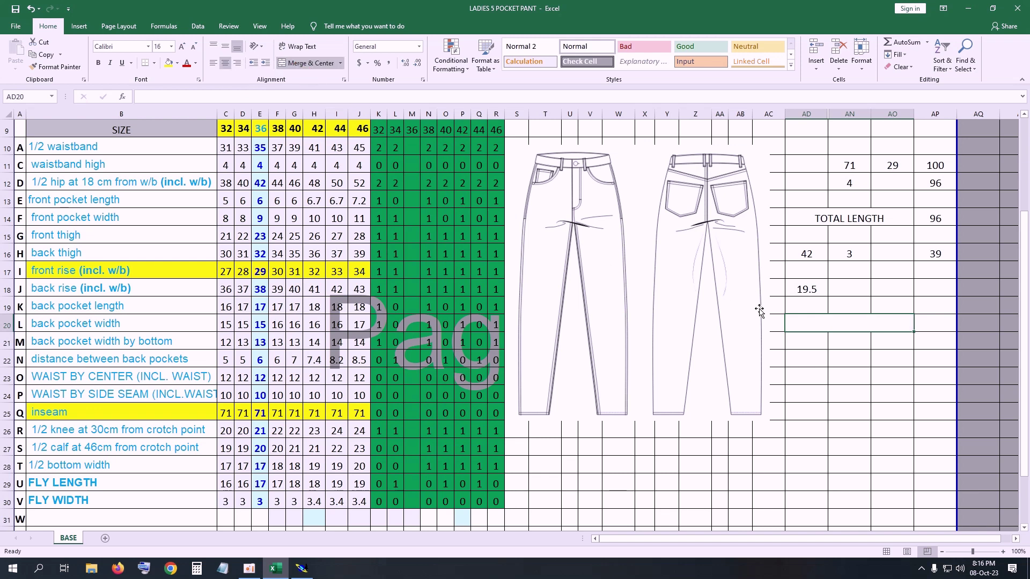
pyautogui.write('1')
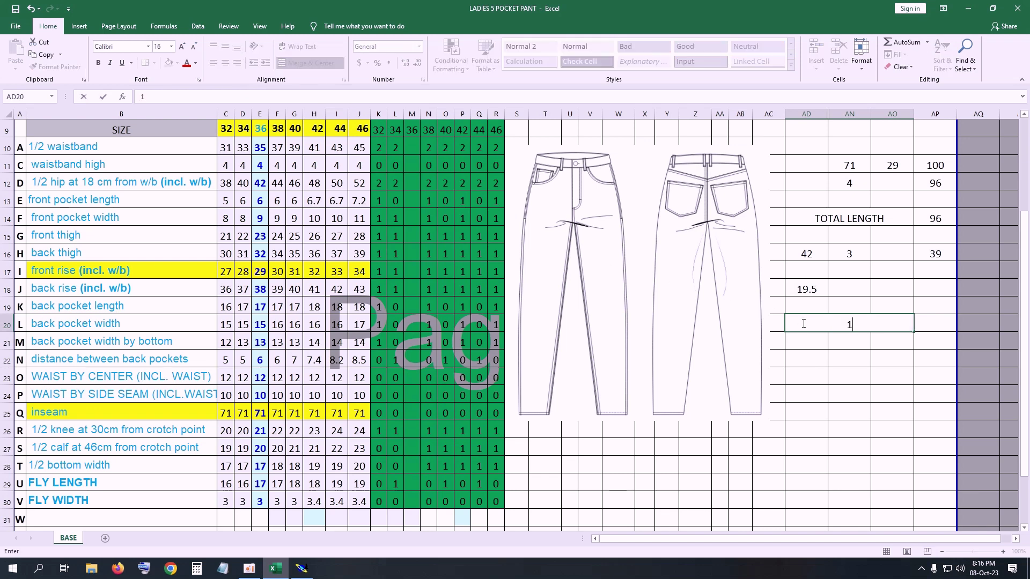
pyautogui.write('/4 ')
pyautogui.write('HIP')
pyautogui.write(' =')
pyautogui.click(938, 323)
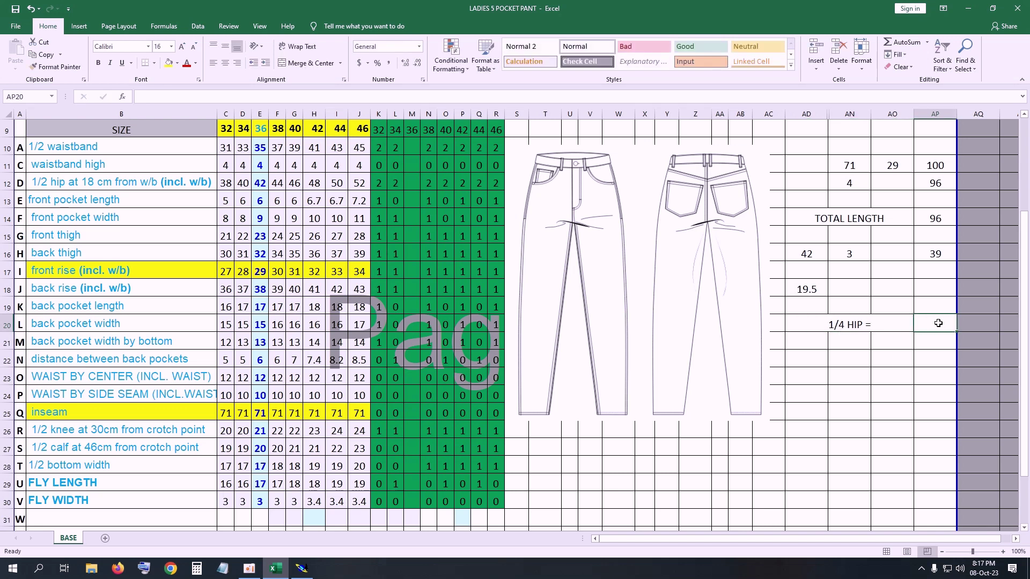
pyautogui.write('19.5')
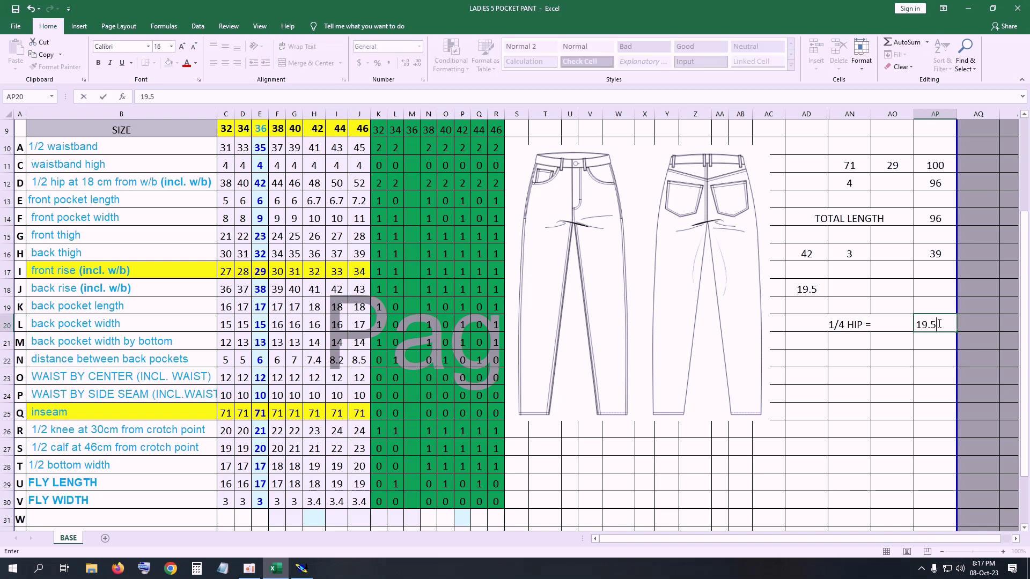
pyautogui.click(940, 323)
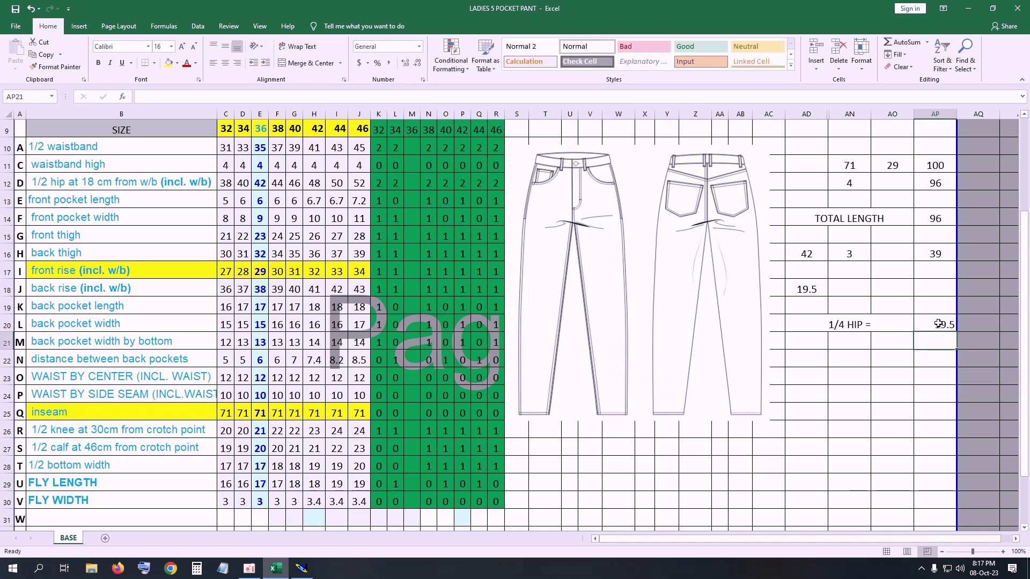
pyautogui.click(228, 70)
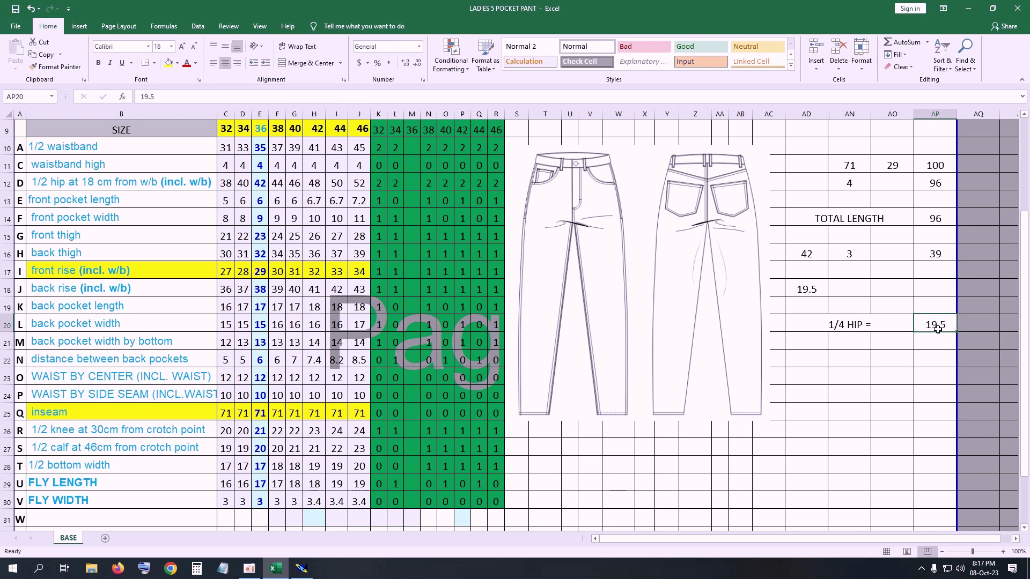
pyautogui.click(170, 62)
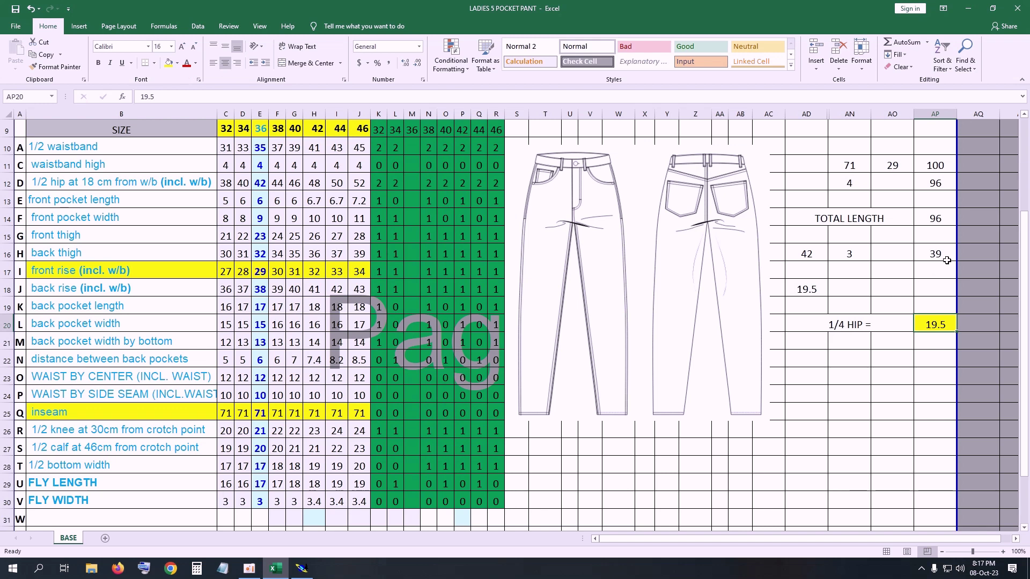
# Fill the total length value 96 yellow and bring the Modaris window forward.
pyautogui.click(929, 212)
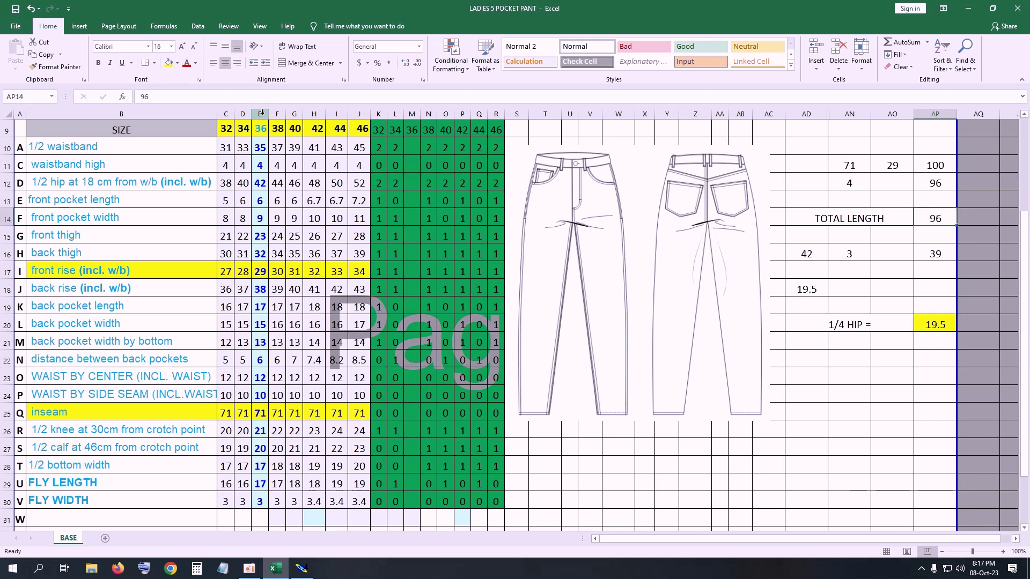
pyautogui.click(170, 62)
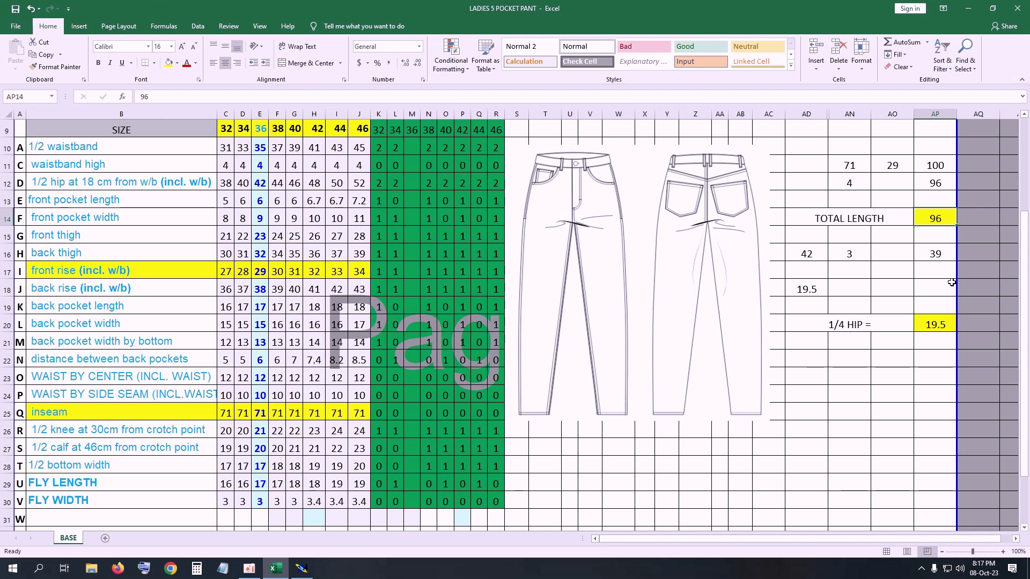
pyautogui.click(302, 568)
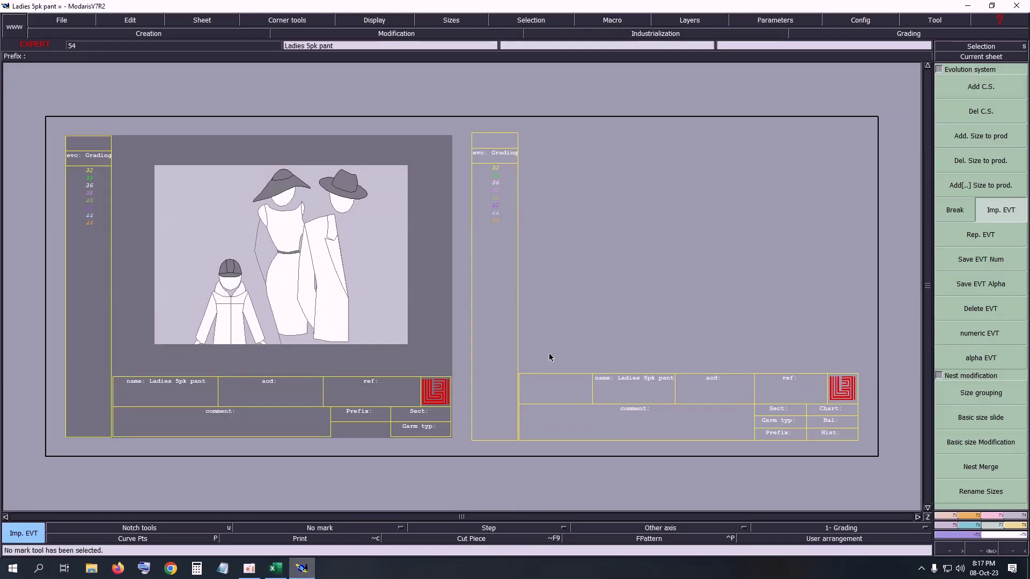
# Make the right-hand Ladies 5pk pant sheet the current sheet.
pyautogui.click(990, 57)
pyautogui.click(758, 199)
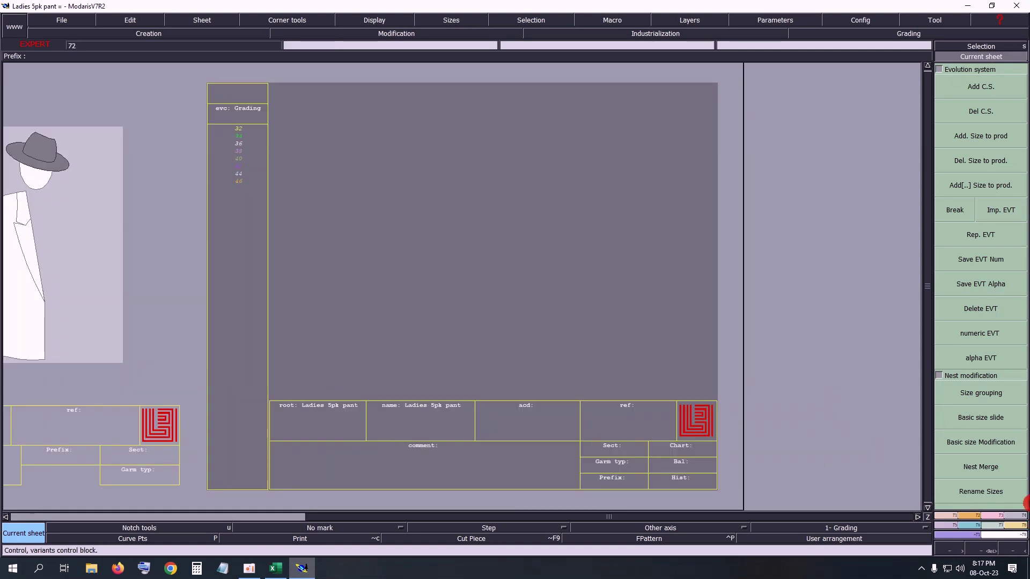
pyautogui.moveTo(988, 519); pyautogui.dragTo(976, 519)
pyautogui.click(977, 520)
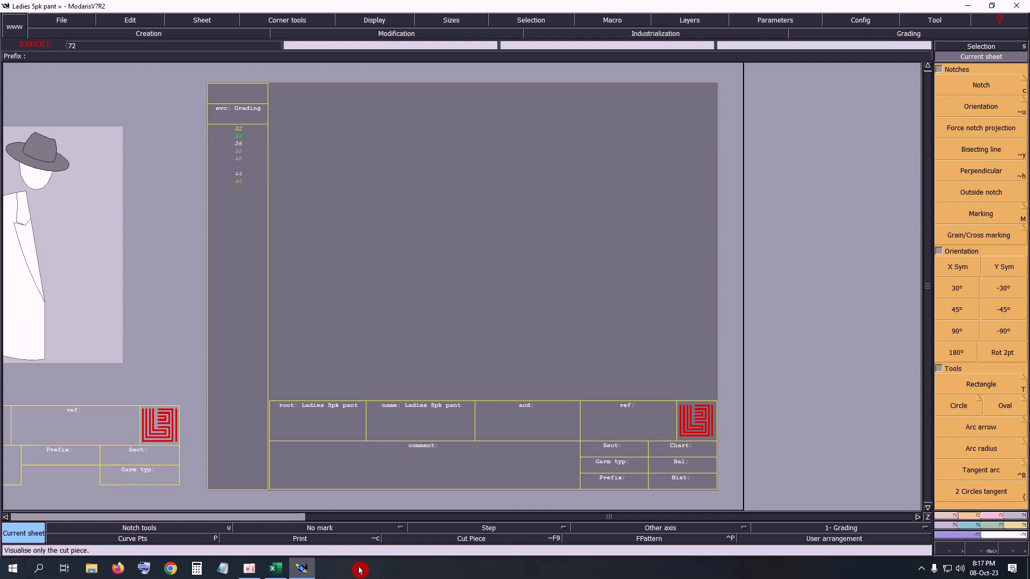
# Draw a rectangle of height 19.5 and width 96 cm, recentre, and return to Excel.
pyautogui.click(1002, 468)
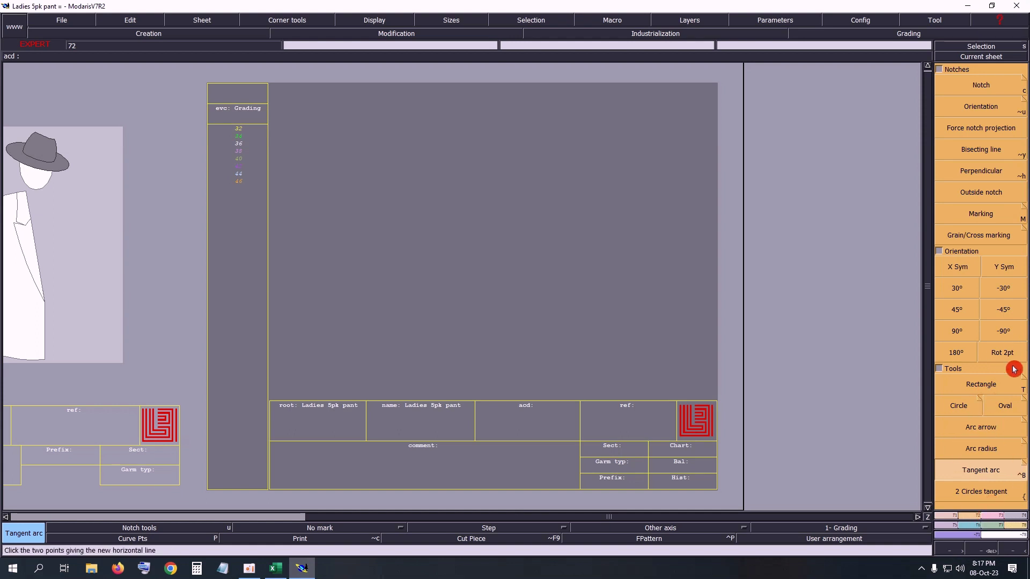
pyautogui.click(979, 390)
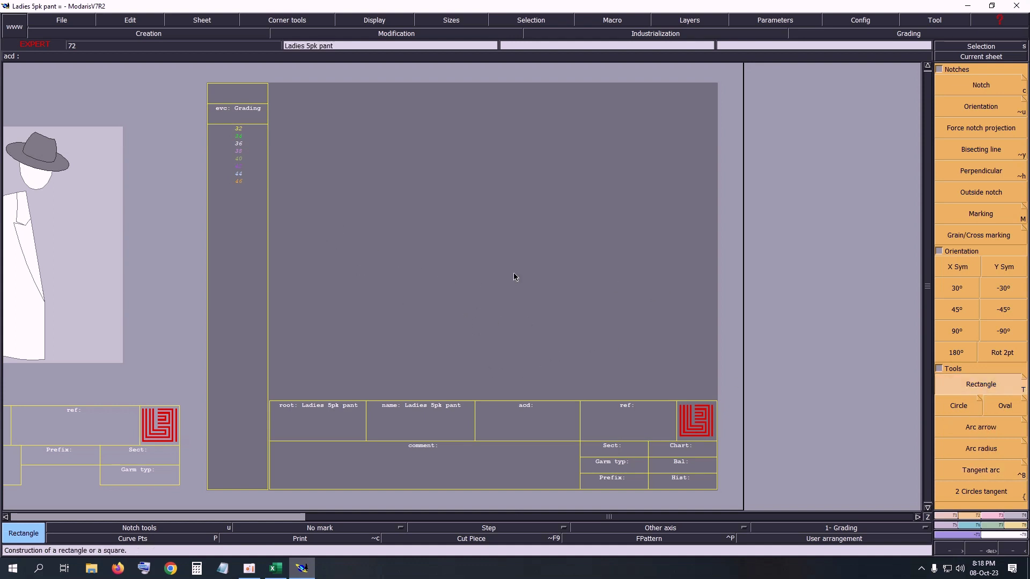
pyautogui.click(319, 187)
pyautogui.write('19')
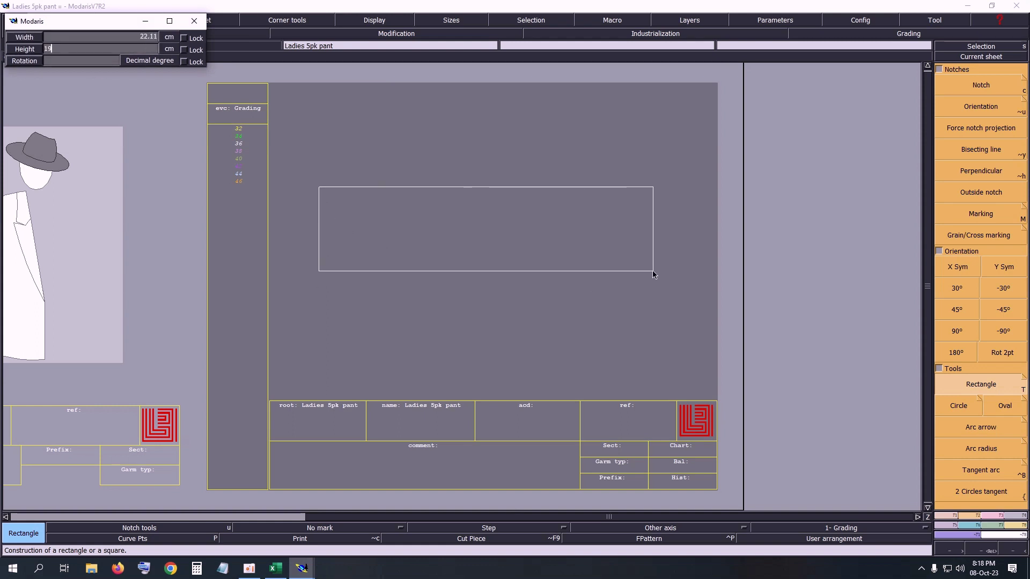
pyautogui.write('.5')
pyautogui.press('Return')
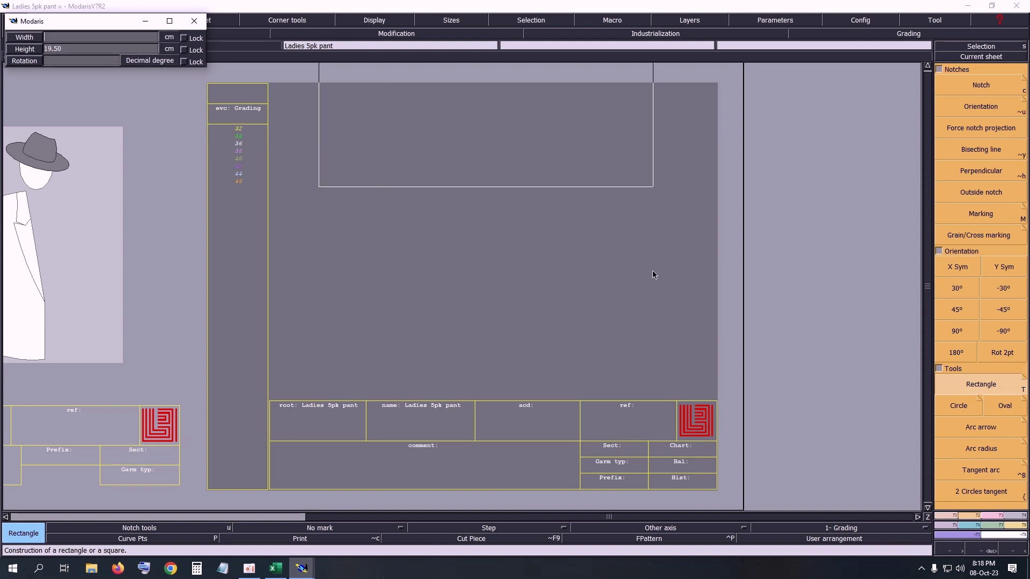
pyautogui.write('90')
pyautogui.press('Return')
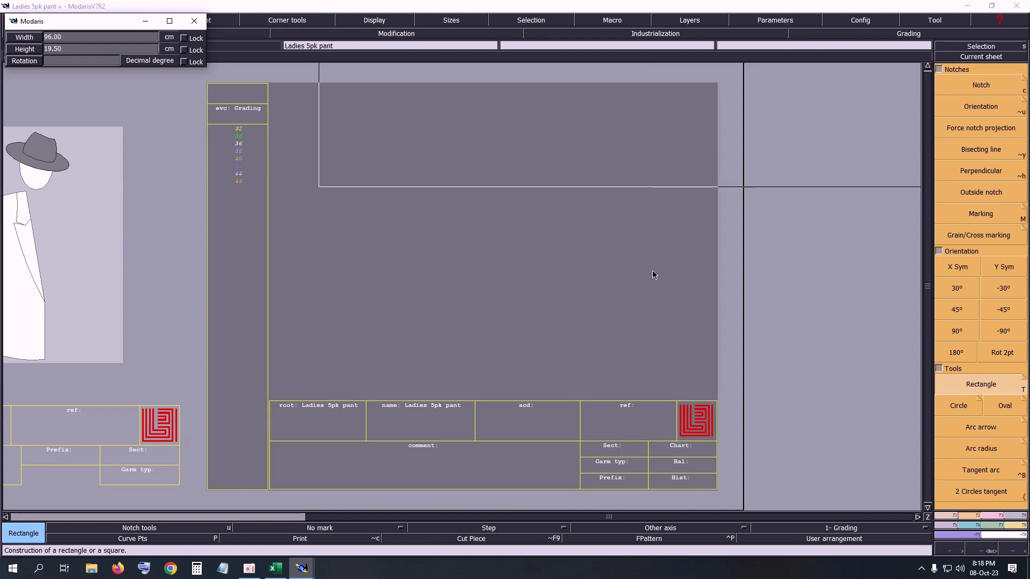
pyautogui.press('Return')
pyautogui.press('Home')
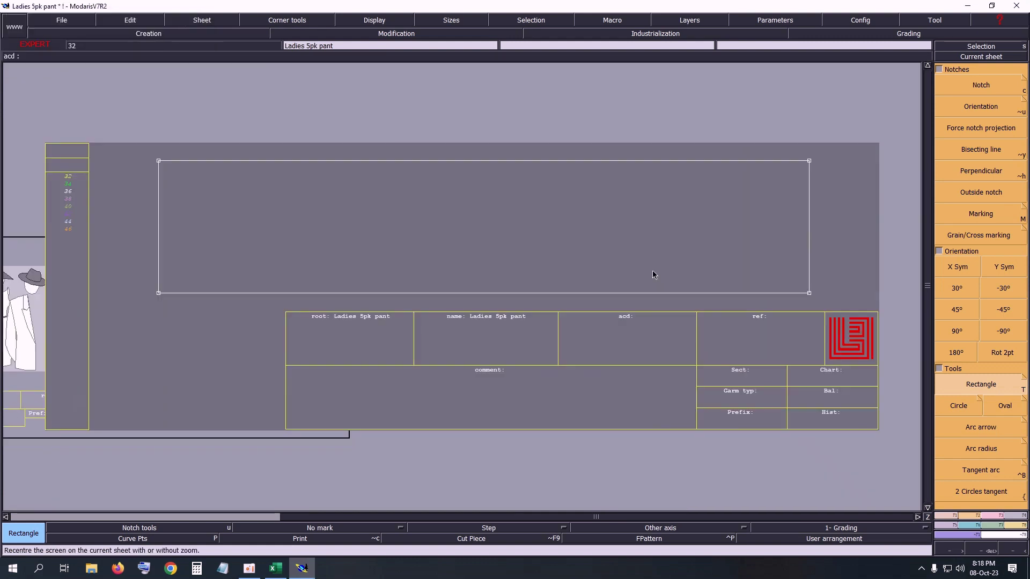
pyautogui.click(276, 568)
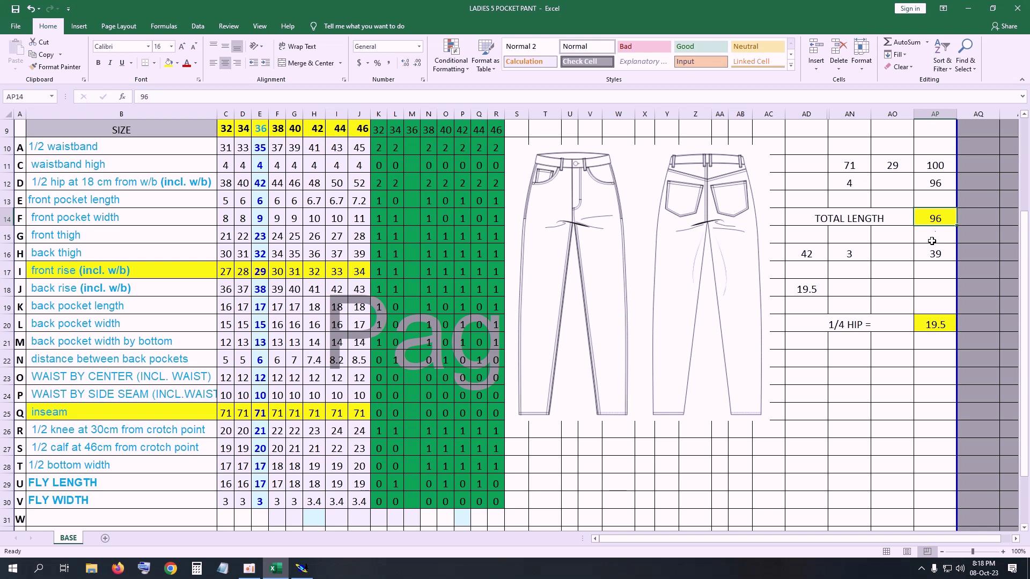
# Clear the row 11 helper values, including the 71, and leftover results in AP11–AP12.
pyautogui.click(857, 169)
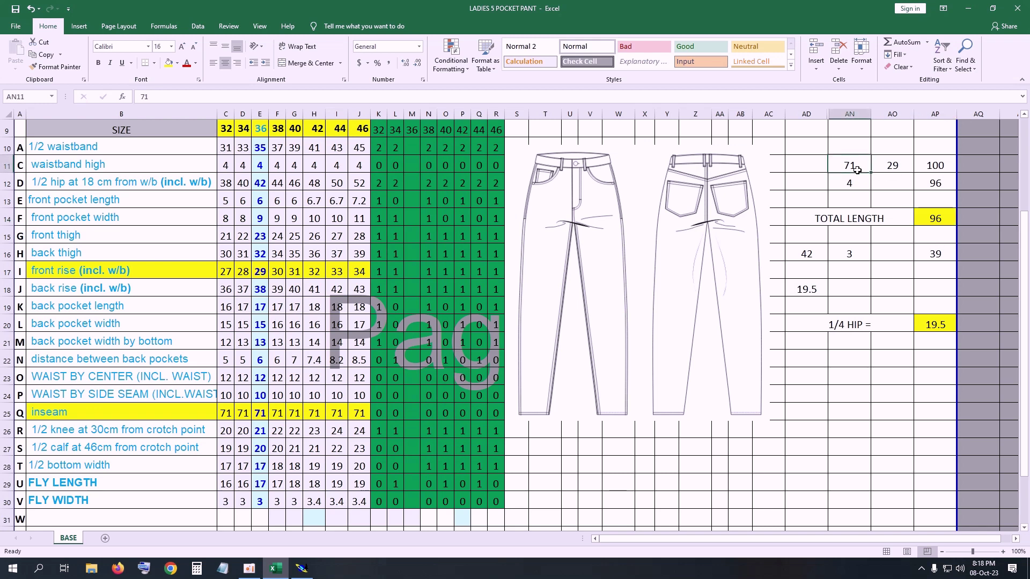
pyautogui.press('Delete')
pyautogui.moveTo(857, 169); pyautogui.dragTo(936, 183)
pyautogui.click(937, 168)
pyautogui.press('Delete')
pyautogui.click(850, 183)
pyautogui.press('BackSpace')
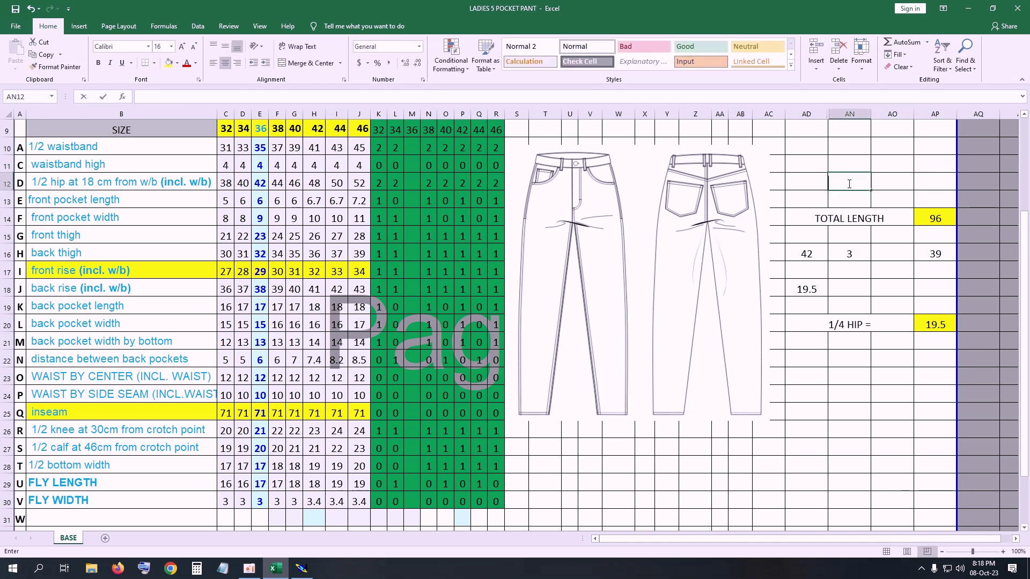
# Clear the TOTAL LENGTH label with its value and the row 16 helper values.
pyautogui.click(849, 218)
pyautogui.moveTo(858, 225); pyautogui.dragTo(936, 220)
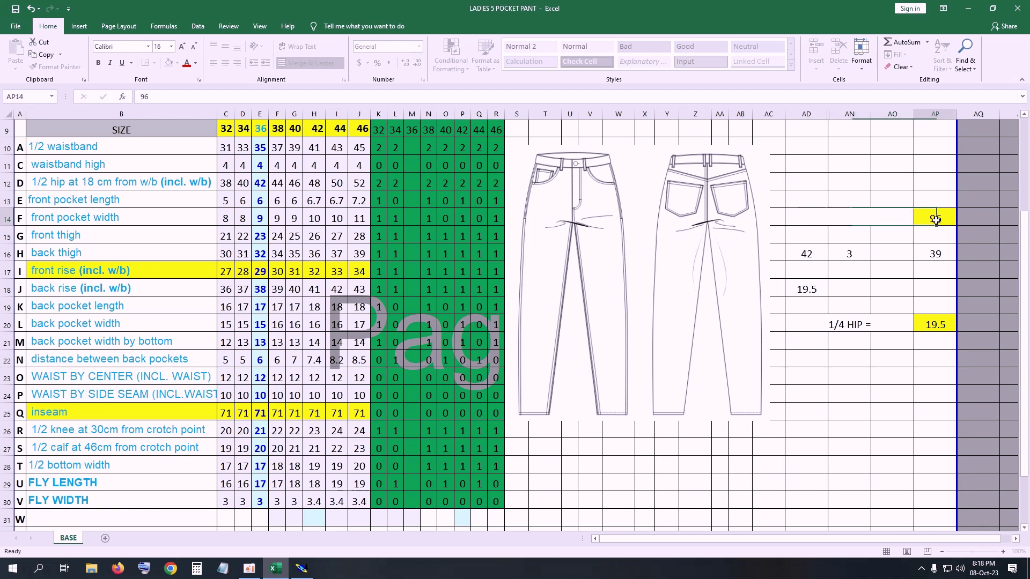
pyautogui.press('Delete')
pyautogui.moveTo(850, 254); pyautogui.dragTo(935, 255)
pyautogui.press('Delete')
pyautogui.click(849, 254)
pyautogui.press('BackSpace')
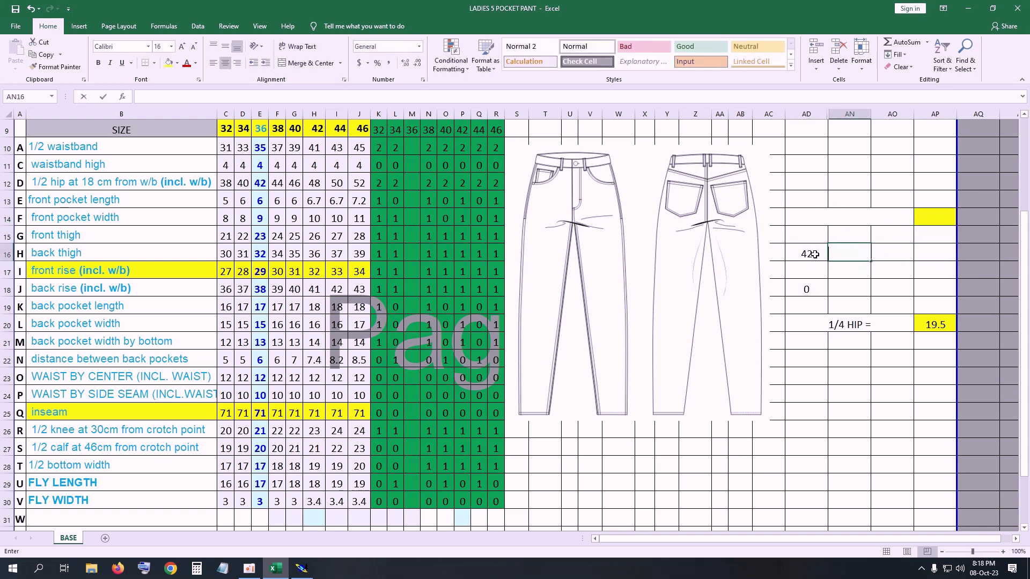
# Clear the remaining 42 and 19.5 values and the 1/4 HIP row.
pyautogui.moveTo(814, 254); pyautogui.dragTo(810, 290)
pyautogui.press('Delete')
pyautogui.click(849, 325)
pyautogui.moveTo(912, 325); pyautogui.dragTo(943, 326)
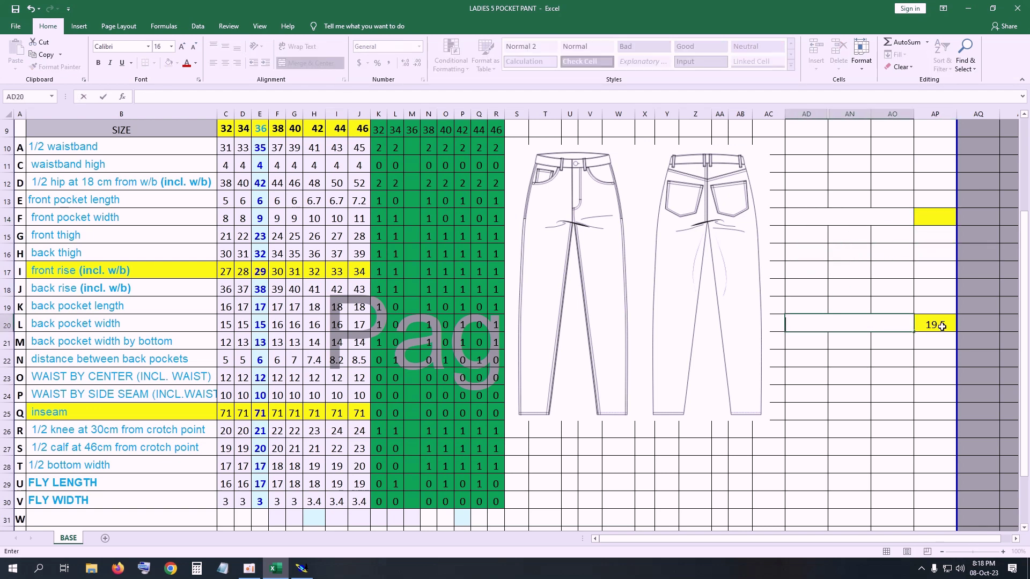
pyautogui.click(943, 326)
pyautogui.press('Delete')
# Remove the yellow fills from AP14 and AP20 by copying plain formatting over them.
pyautogui.click(935, 196)
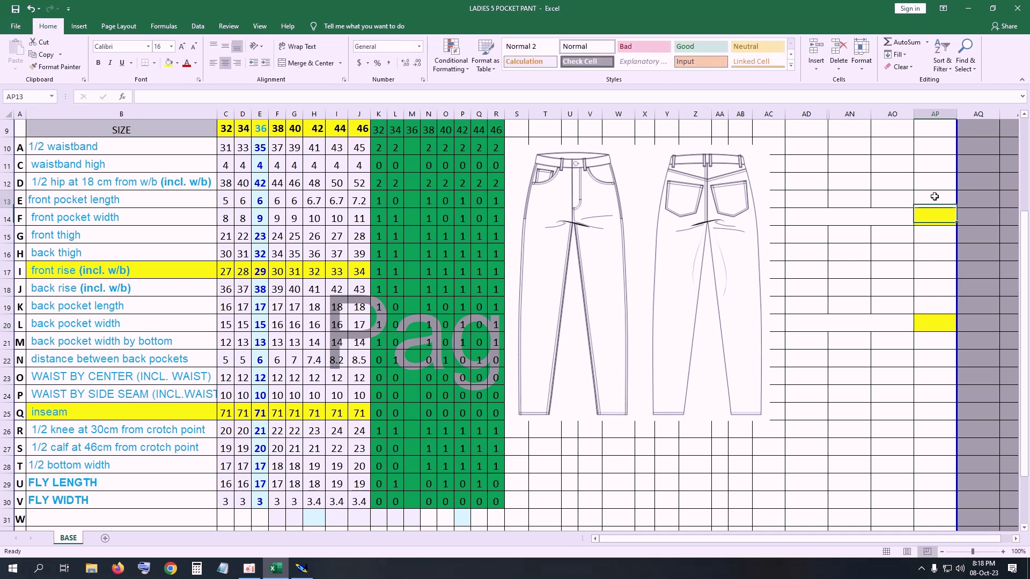
pyautogui.moveTo(957, 208); pyautogui.dragTo(944, 220)
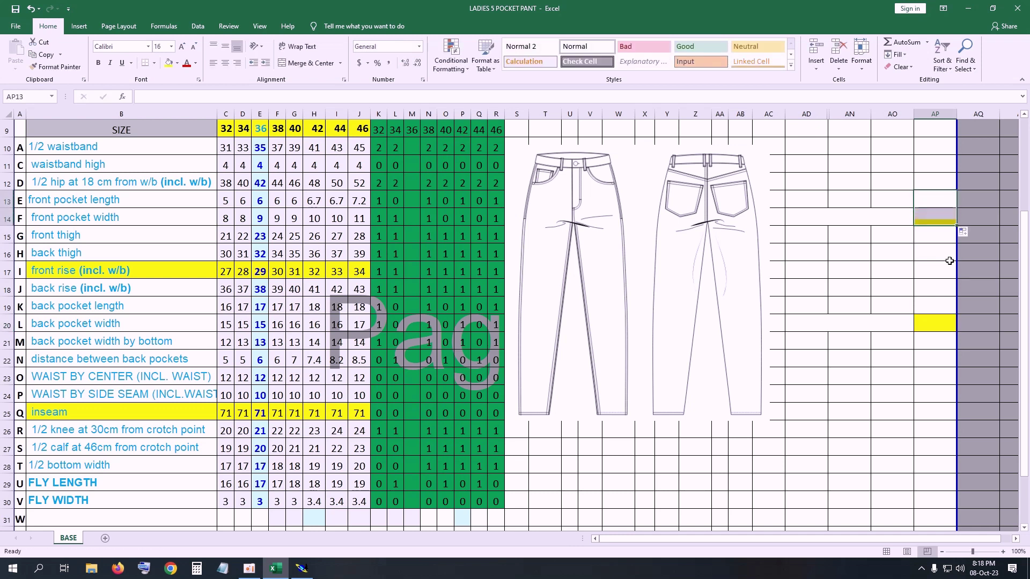
pyautogui.click(949, 324)
pyautogui.press('Up')
pyautogui.press('Up')
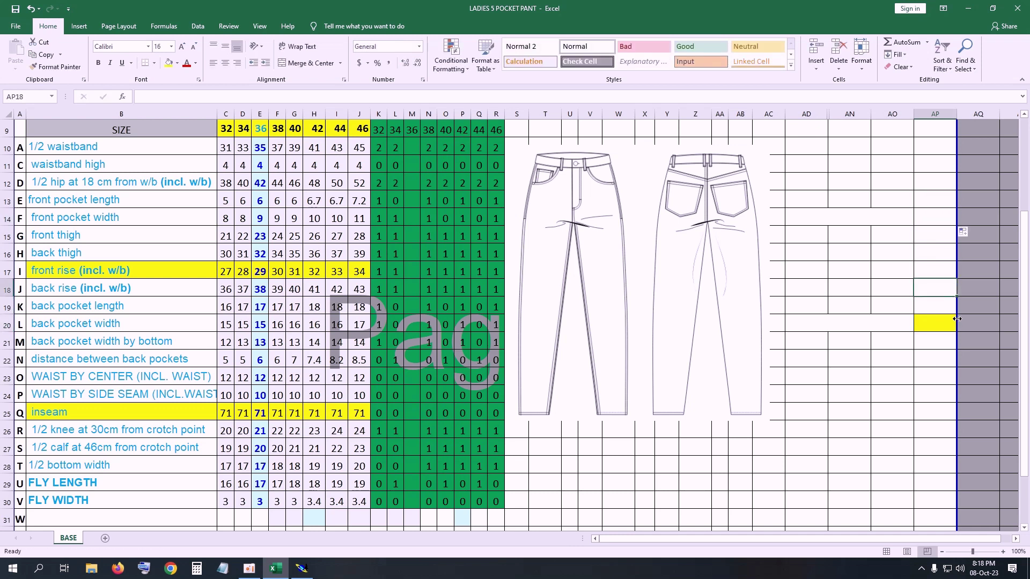
pyautogui.moveTo(958, 296); pyautogui.dragTo(947, 343)
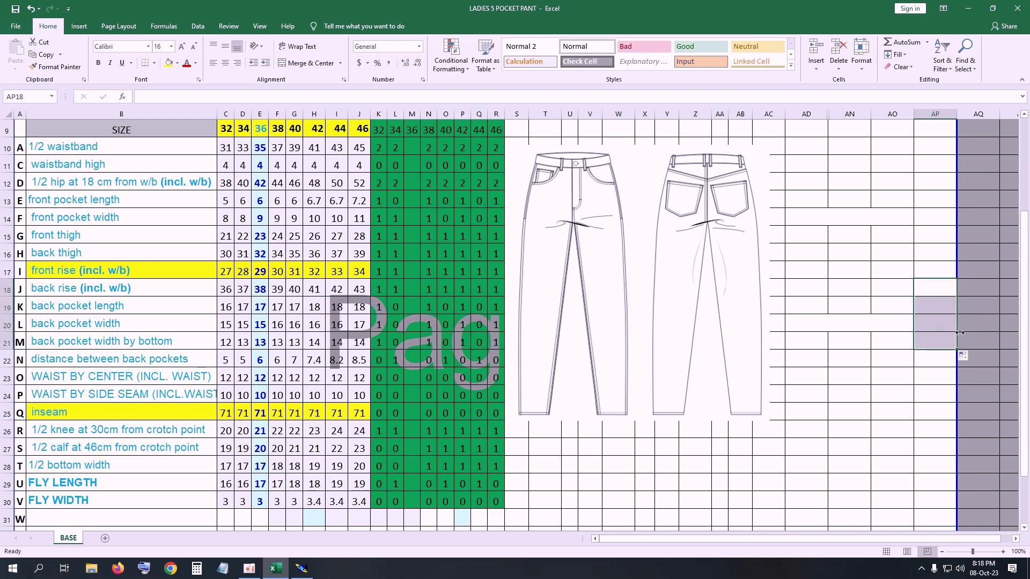
pyautogui.click(940, 341)
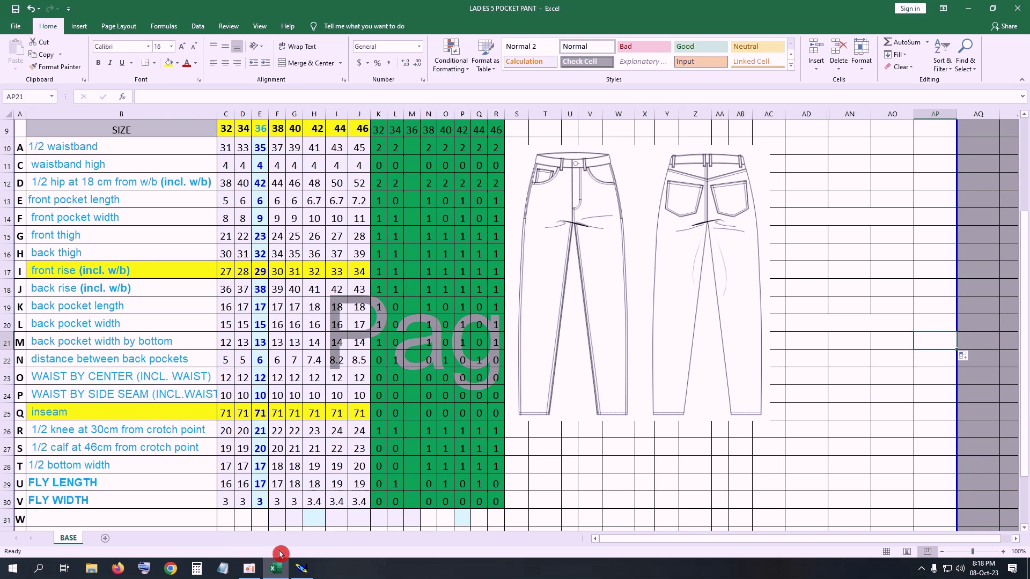
# In Modaris, add a Parallel line offset 71 cm from the rectangle's left edge.
pyautogui.click(302, 570)
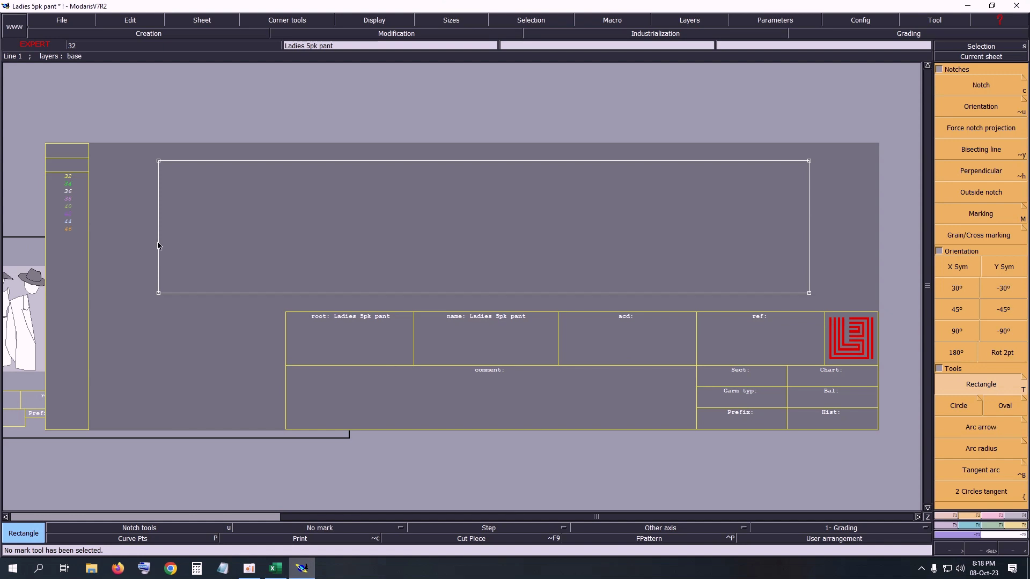
pyautogui.click(959, 519)
pyautogui.click(954, 321)
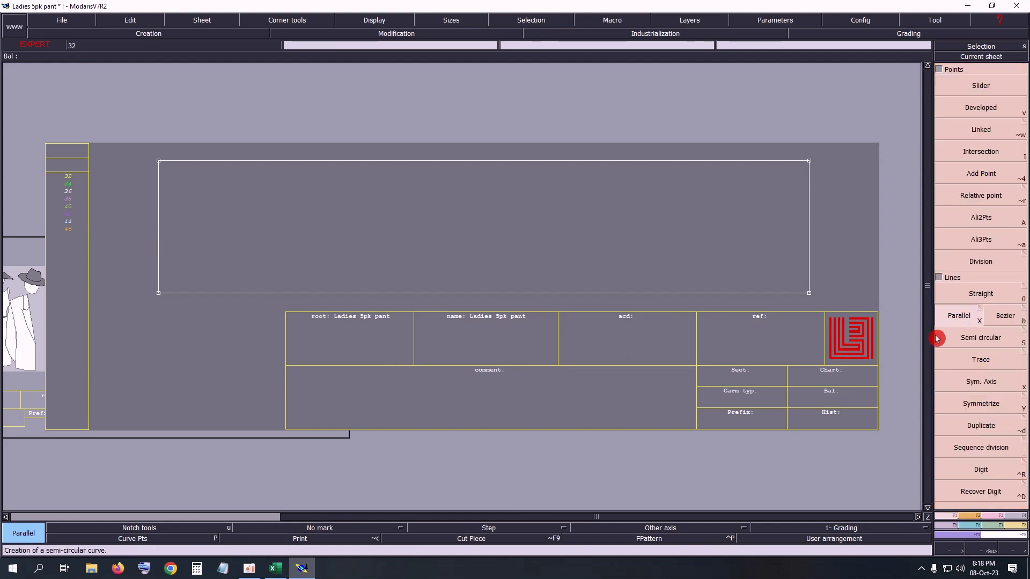
pyautogui.click(159, 240)
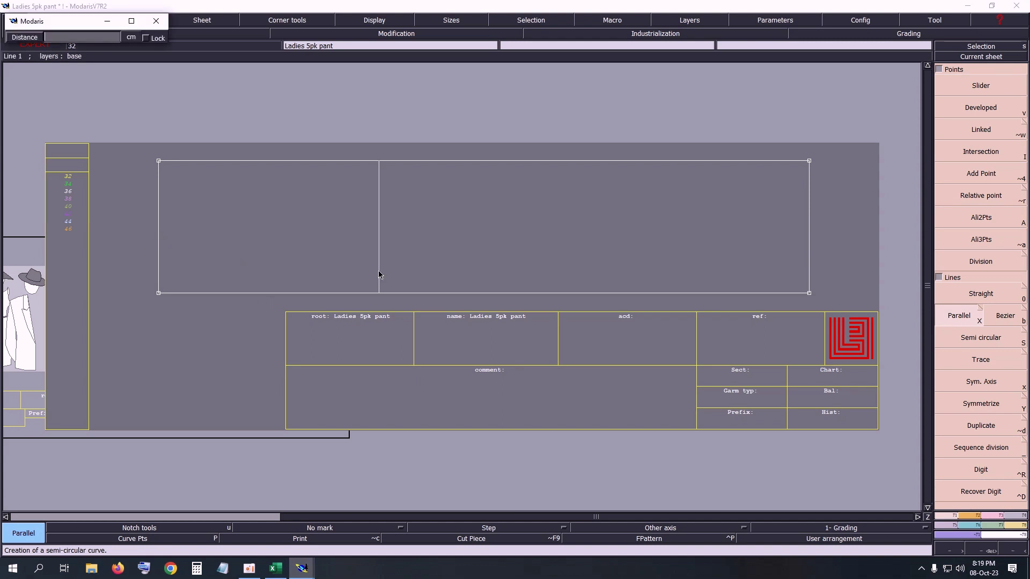
pyautogui.write('71')
pyautogui.press('Return')
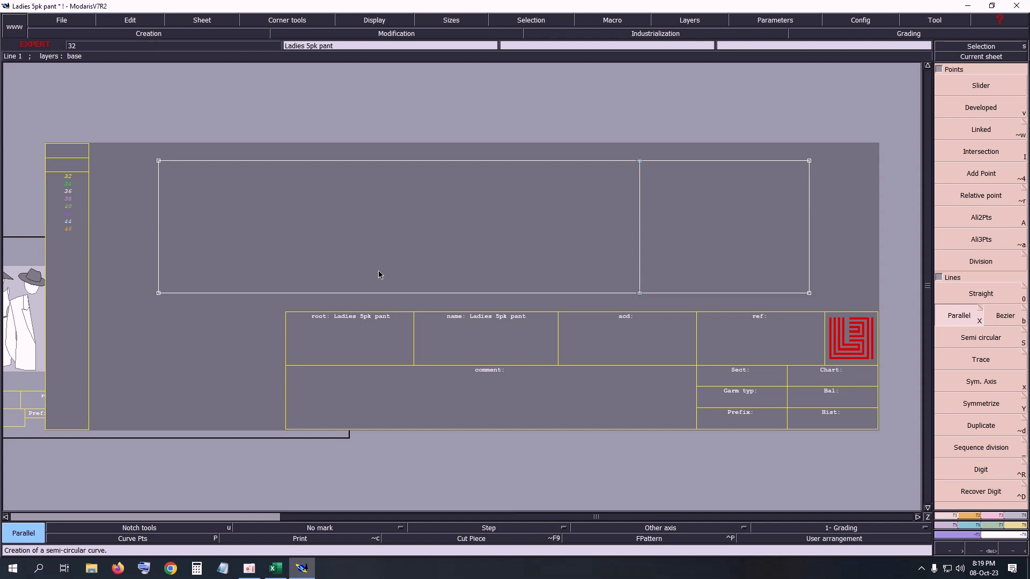
pyautogui.click(279, 551)
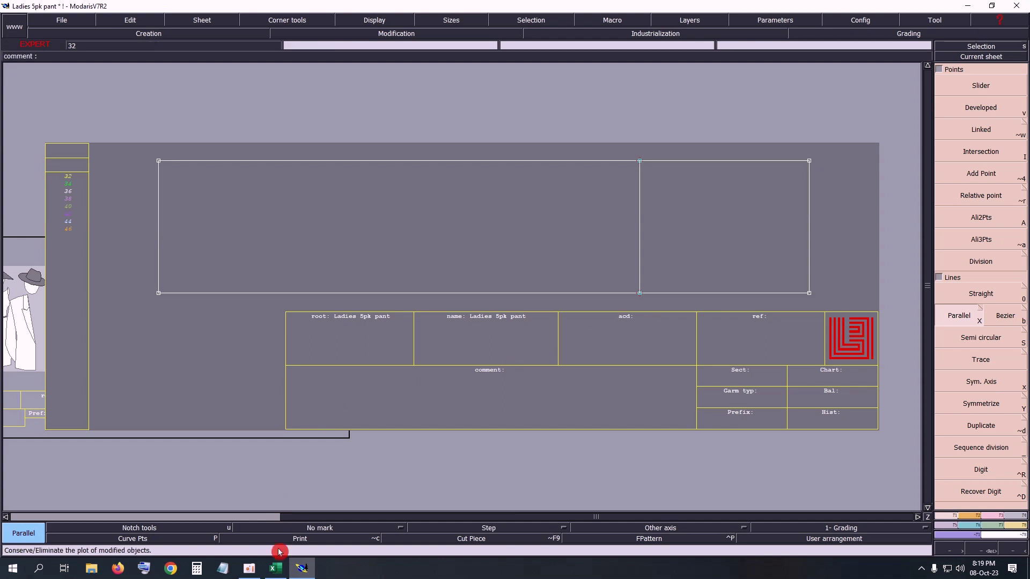
# Fill the 1/2 hip row B12:J12 and front thigh row B15:J15 yellow, then return to Modaris.
pyautogui.click(276, 570)
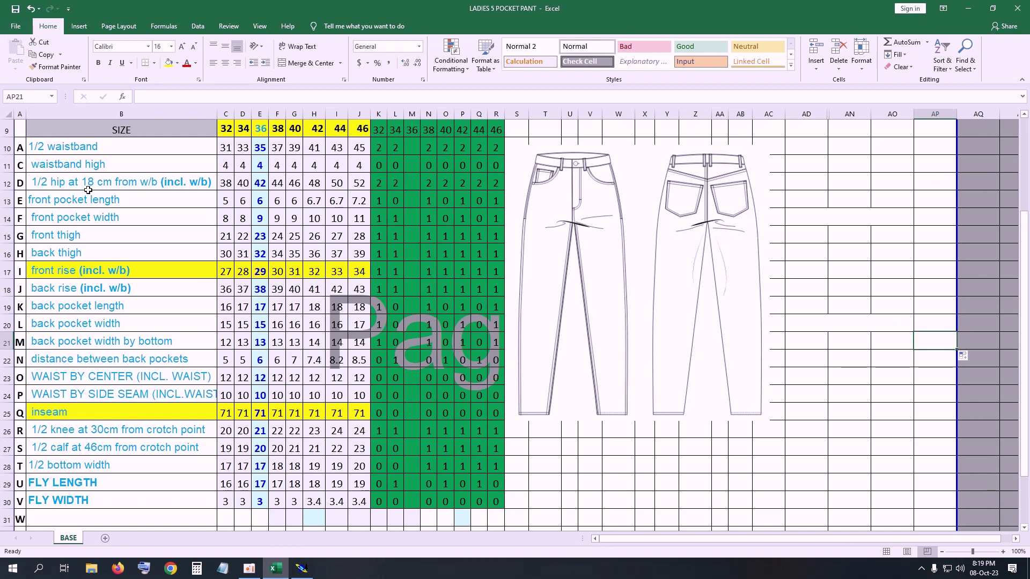
pyautogui.click(64, 183)
pyautogui.moveTo(64, 182); pyautogui.dragTo(361, 182)
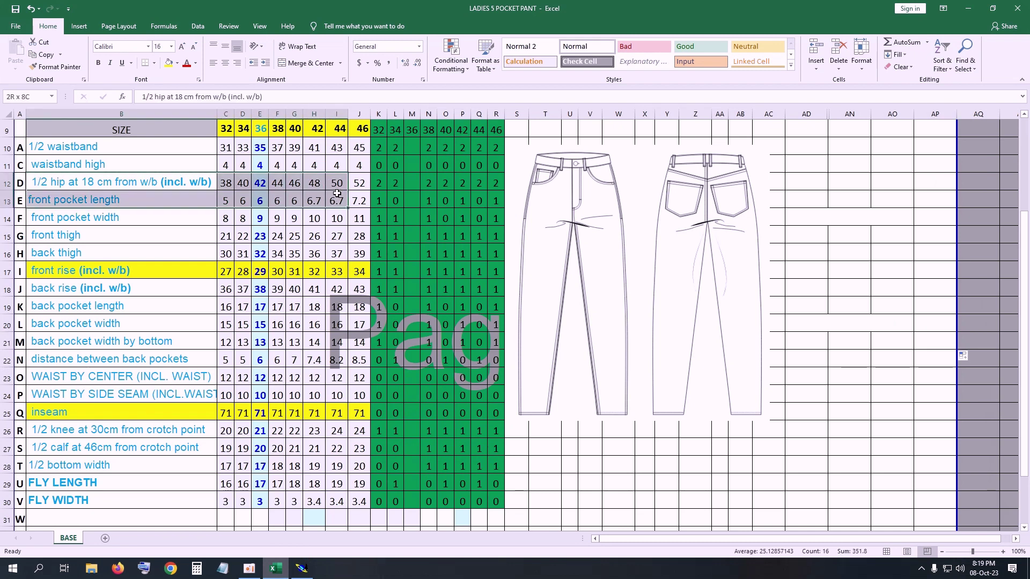
pyautogui.click(169, 63)
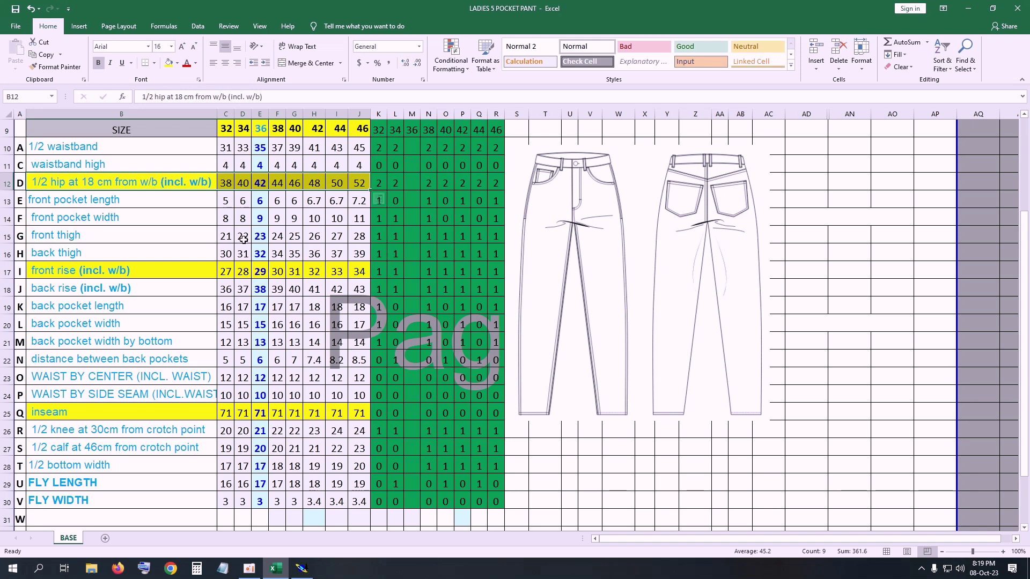
pyautogui.moveTo(34, 236); pyautogui.dragTo(349, 233)
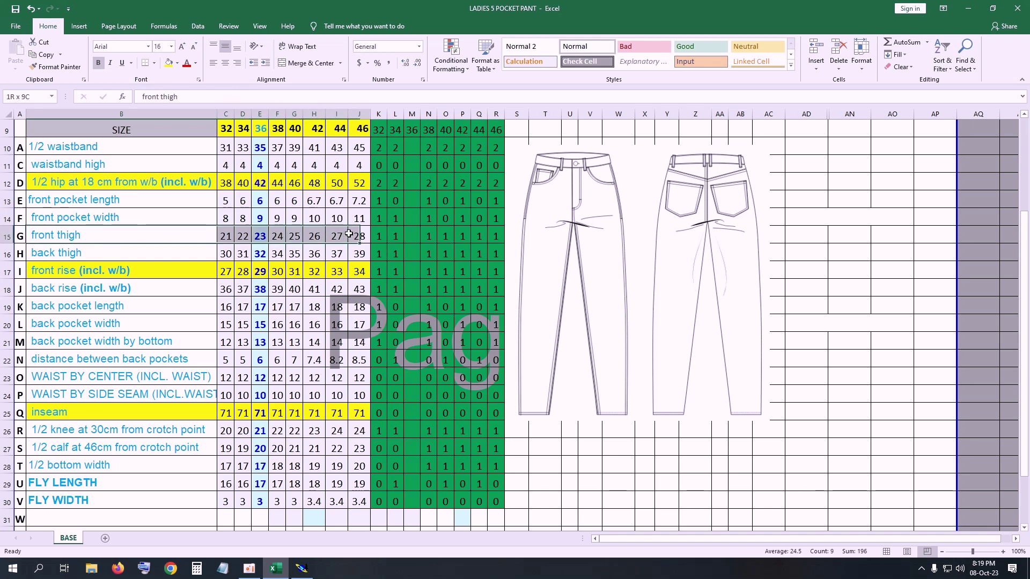
pyautogui.click(170, 67)
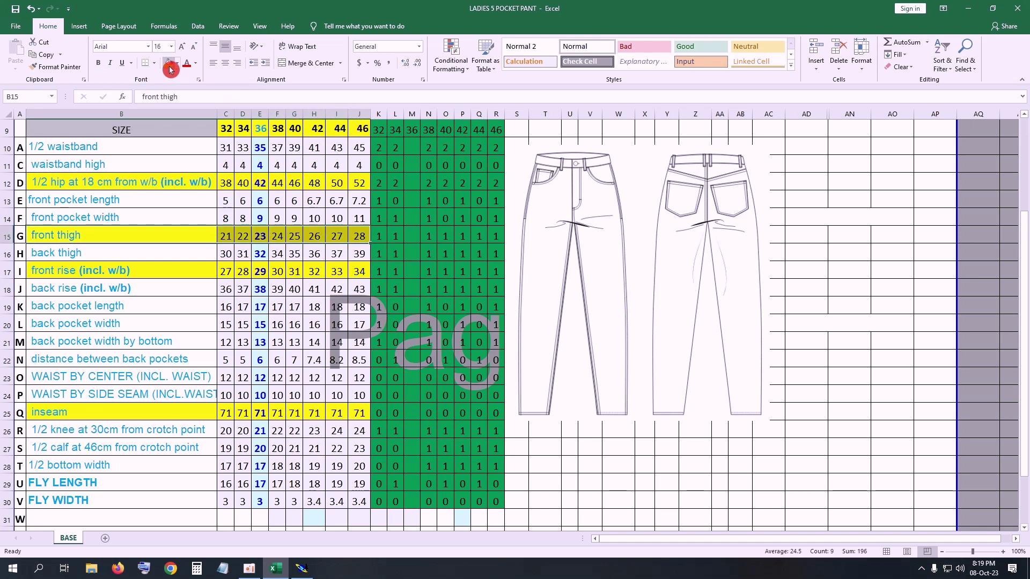
pyautogui.click(302, 568)
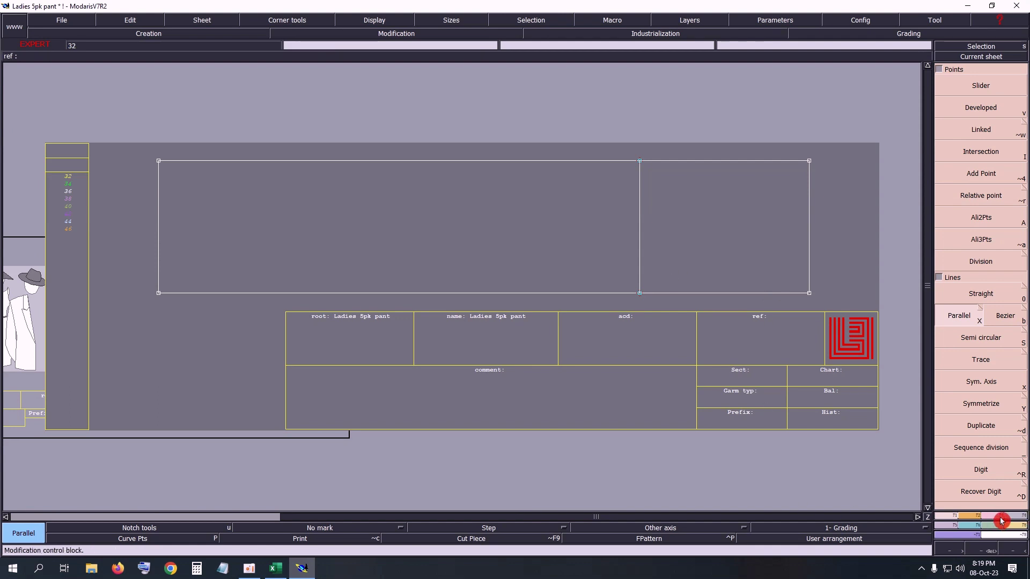
# Lengthen the vertical dividing line above the top edge and place a developed point on it.
pyautogui.click(991, 240)
pyautogui.click(988, 185)
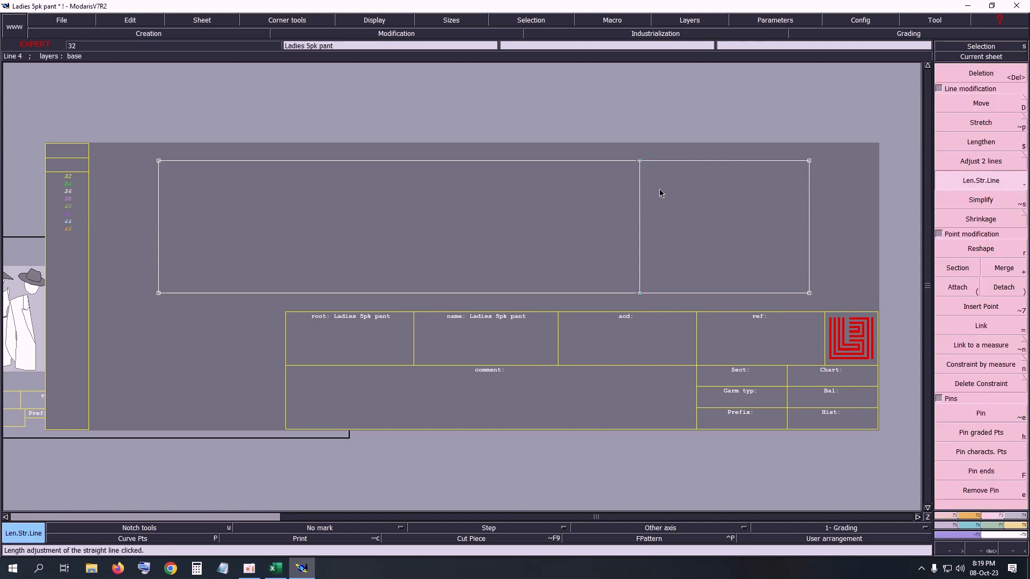
pyautogui.click(641, 190)
pyautogui.click(673, 103)
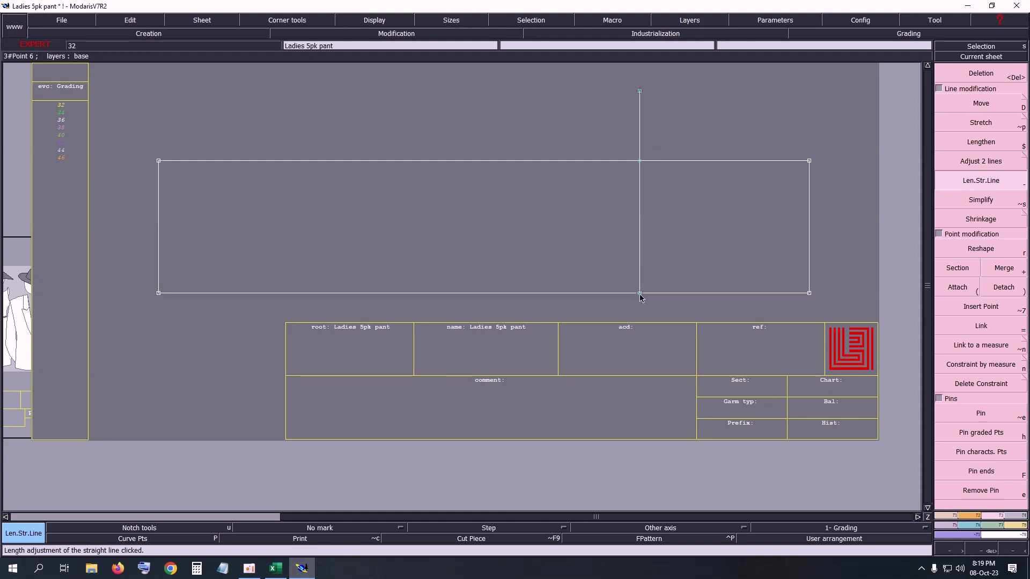
pyautogui.hotkey('ctrl', 'd')
pyautogui.click(640, 294)
pyautogui.write('23')
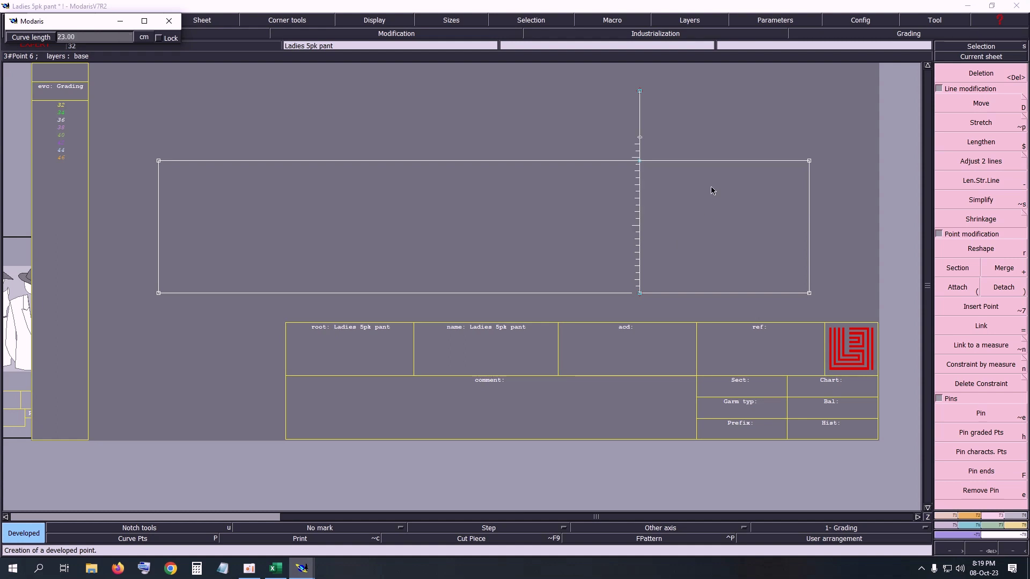
pyautogui.press('Return')
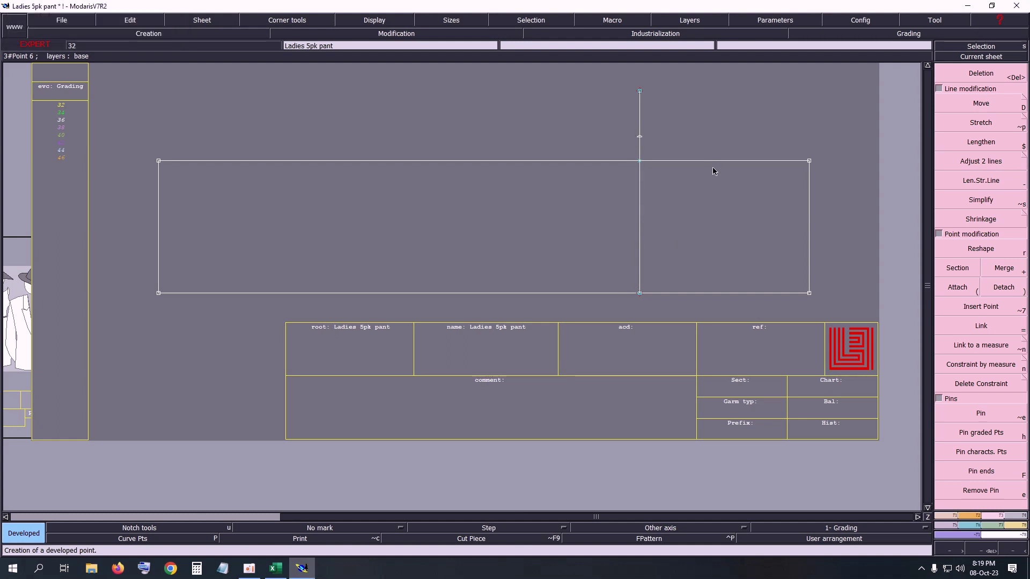
pyautogui.click(1003, 526)
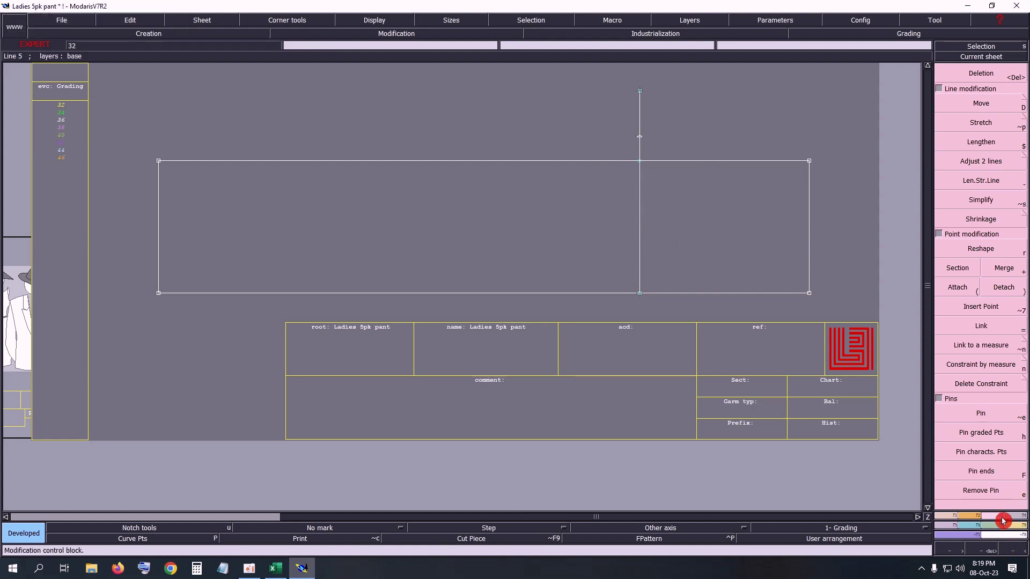
# Delete the line section above the new point, undoing an accidental full-line deletion.
pyautogui.click(975, 309)
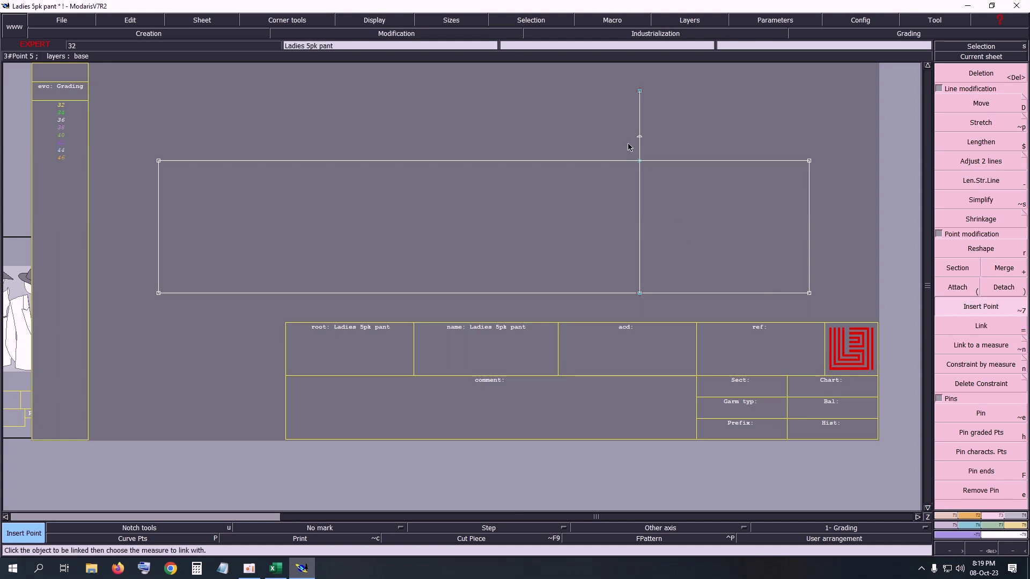
pyautogui.press('Delete')
pyautogui.click(642, 97)
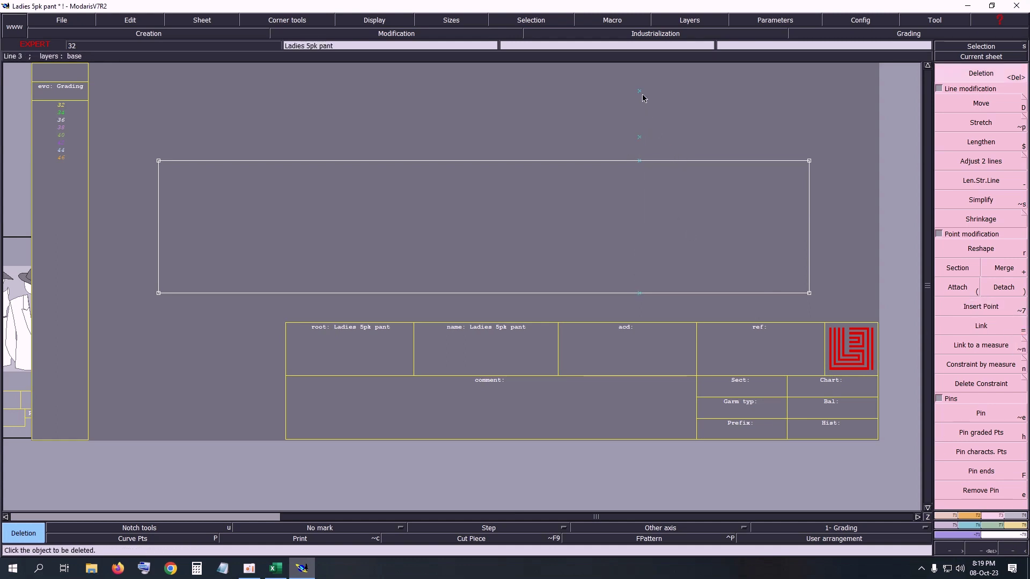
pyautogui.hotkey('ctrl', 'z')
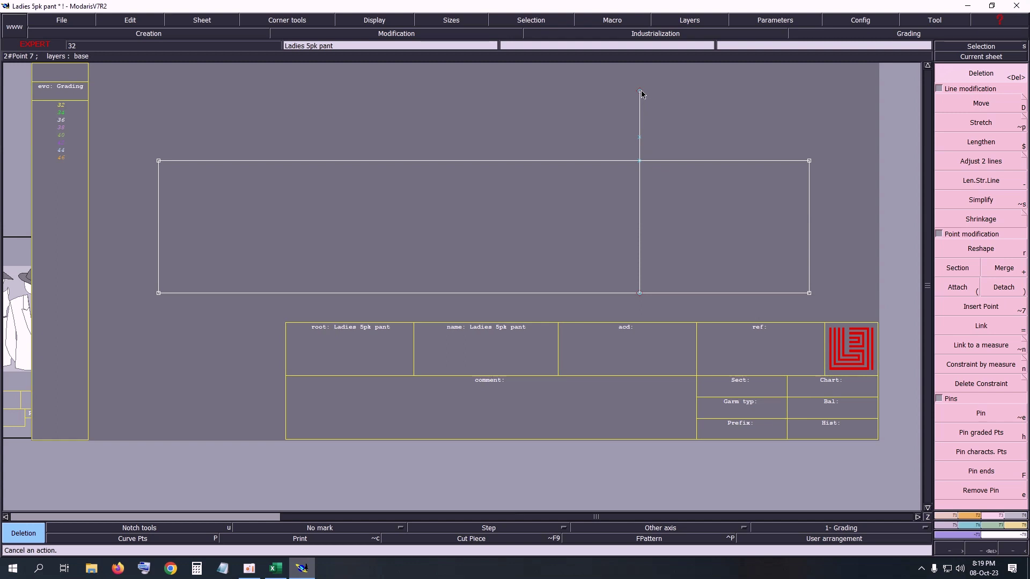
pyautogui.click(641, 91)
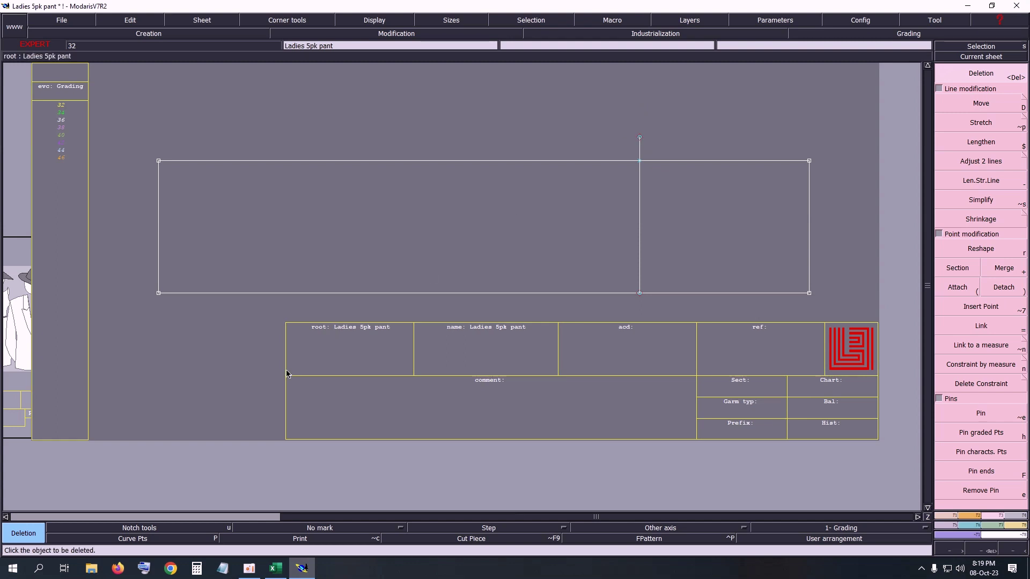
pyautogui.click(275, 569)
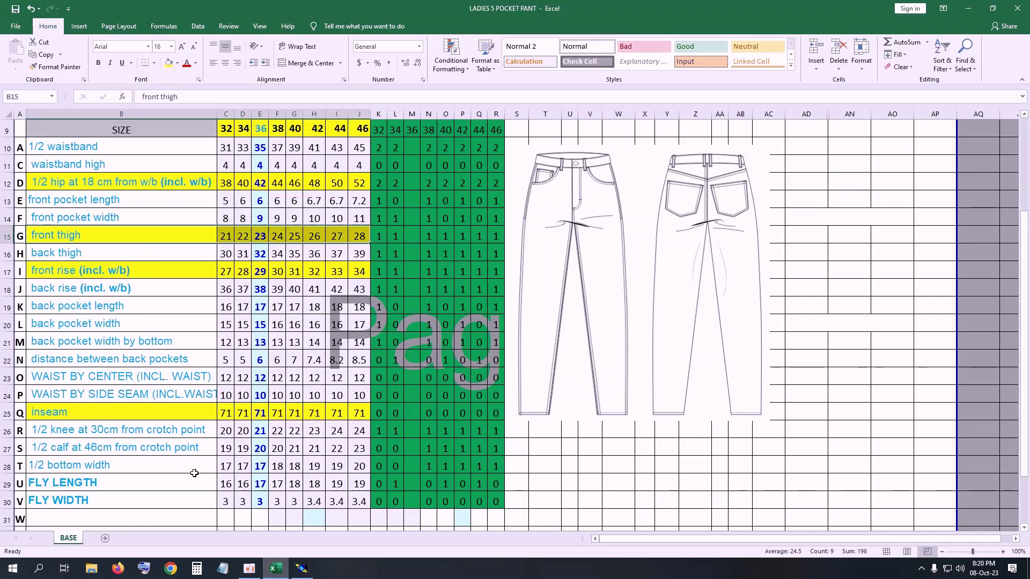
# Draw a Parallel line 14 cm in from the rectangle's right edge, then return to Excel.
pyautogui.click(302, 568)
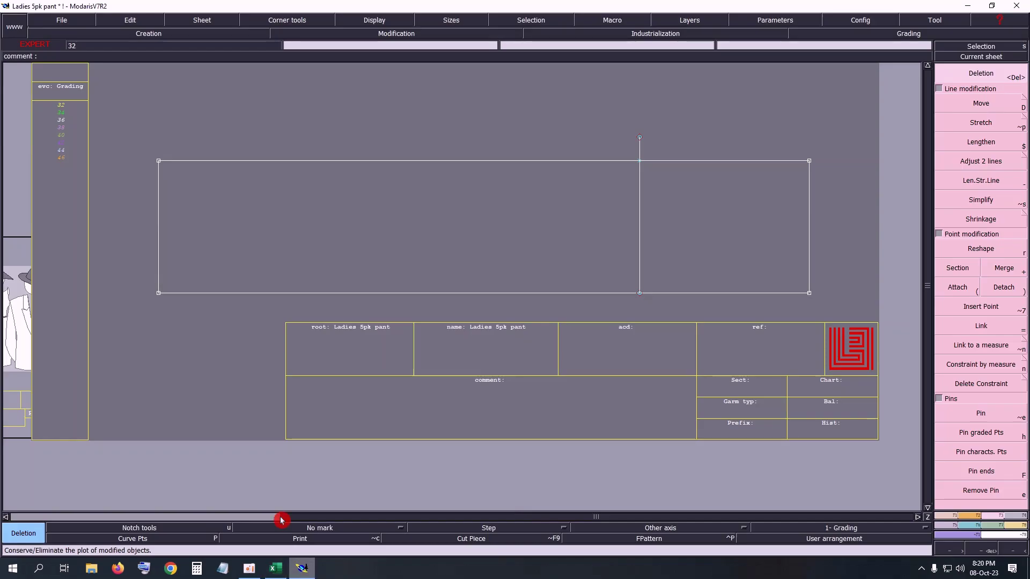
pyautogui.click(281, 521)
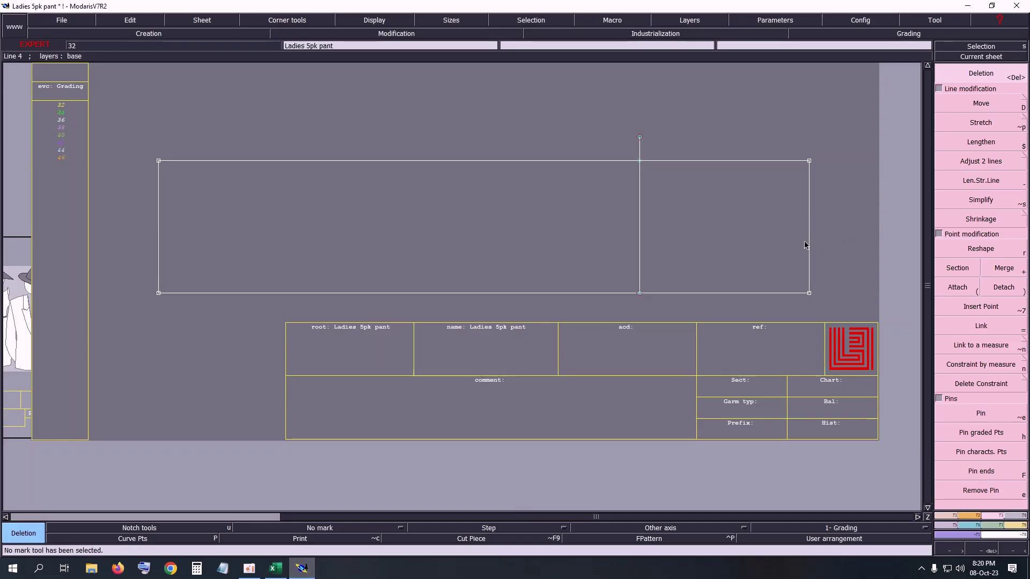
pyautogui.click(958, 523)
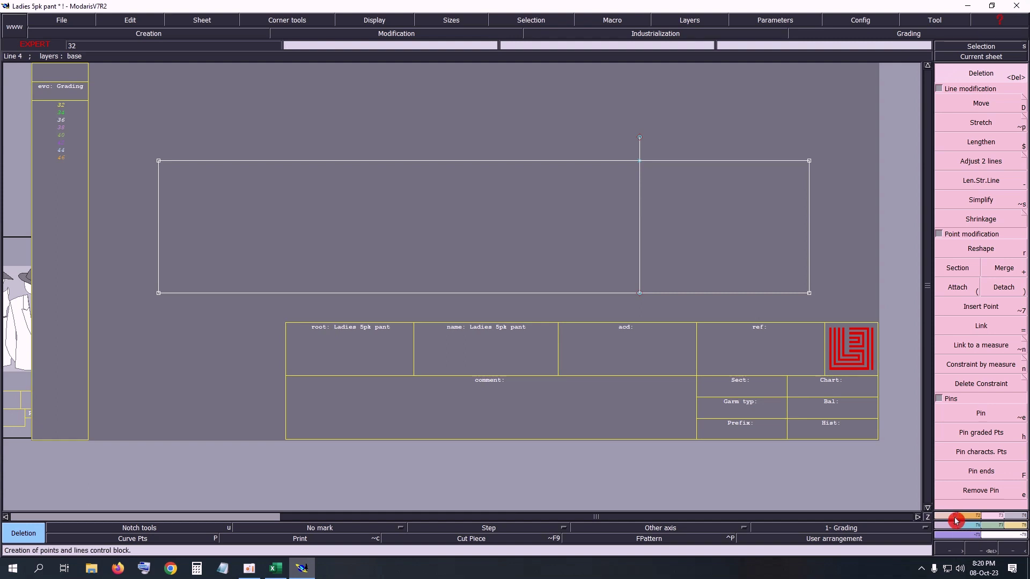
pyautogui.click(980, 224)
pyautogui.click(960, 316)
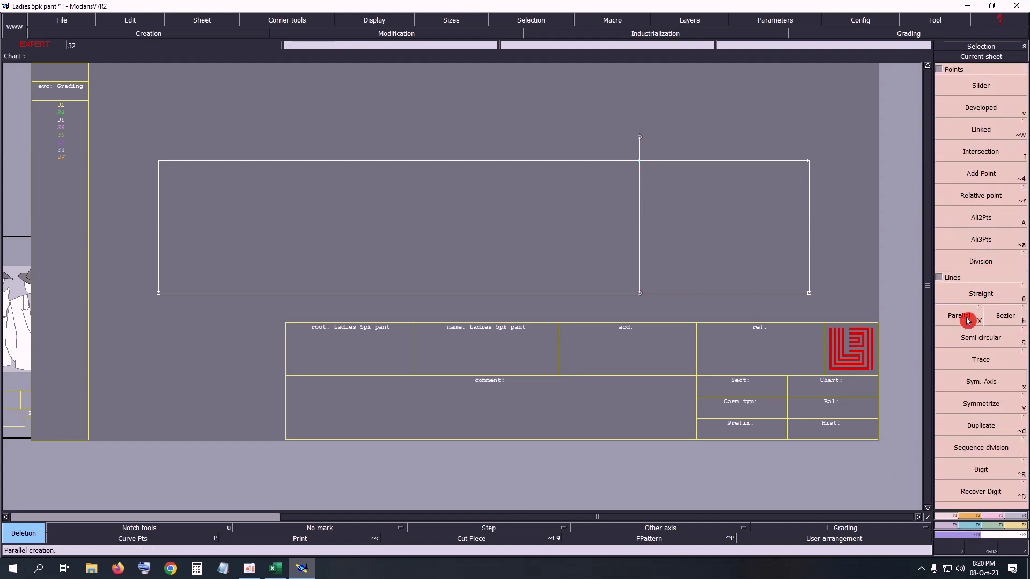
pyautogui.click(808, 240)
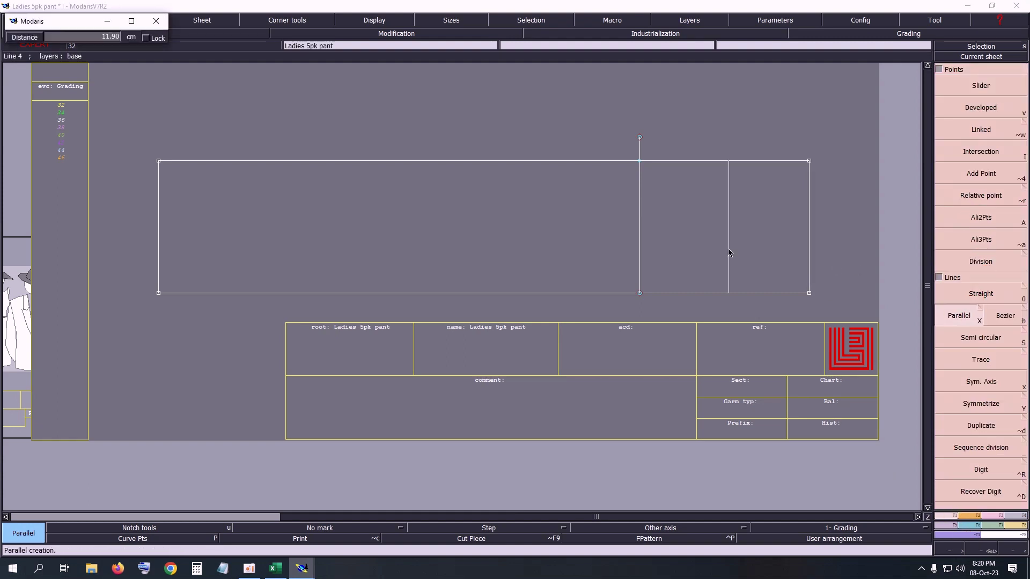
pyautogui.write('71.00')
pyautogui.write('14')
pyautogui.press('Return')
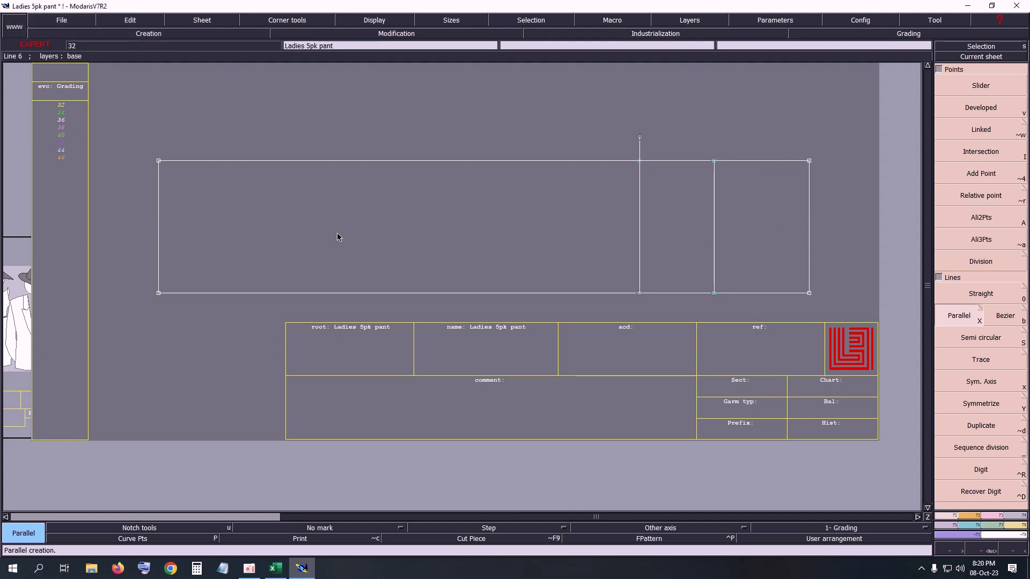
pyautogui.click(275, 568)
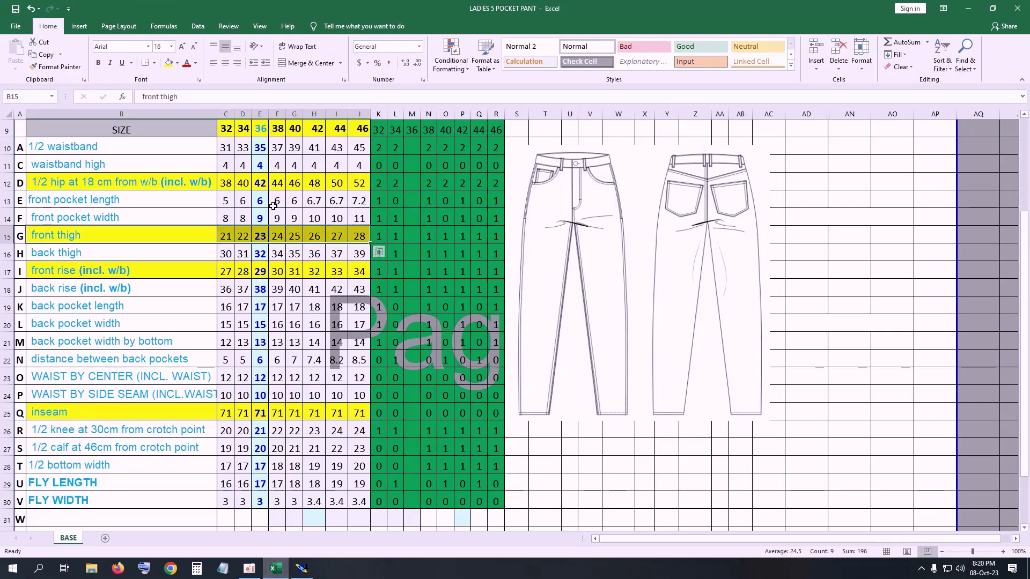
# Fill the back thigh row B16:J16 yellow and switch back to Modaris.
pyautogui.moveTo(40, 254); pyautogui.dragTo(357, 256)
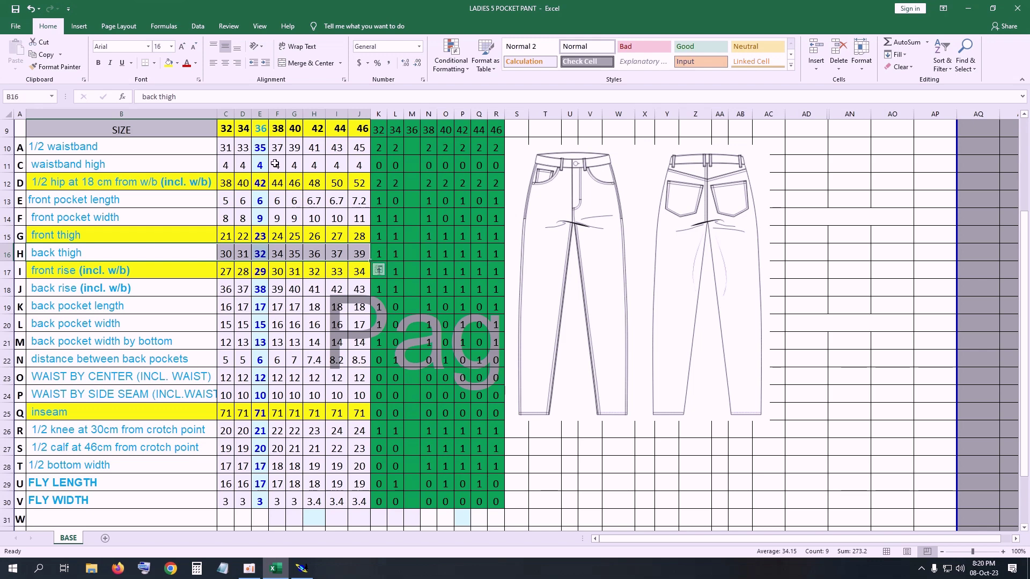
pyautogui.click(170, 63)
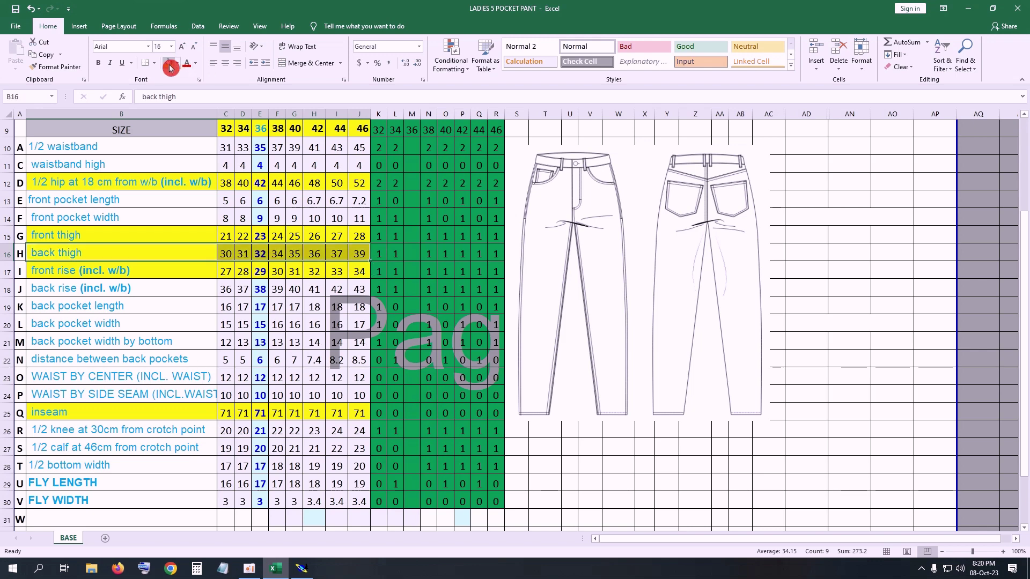
pyautogui.click(302, 568)
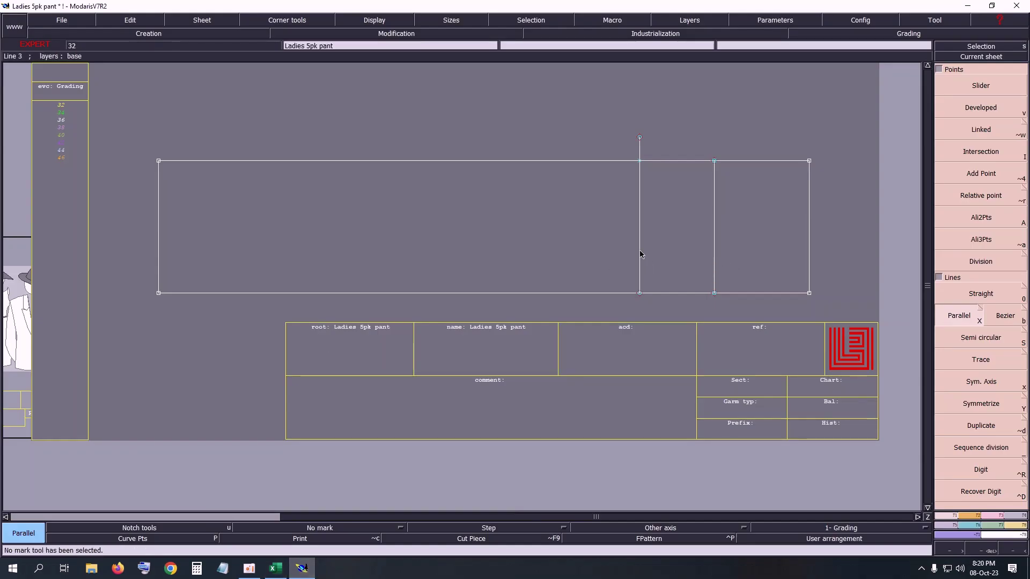
# Offset a Parallel line -1.20 cm from the 71 cm divider, undoing the first misplaced attempt.
pyautogui.click(960, 317)
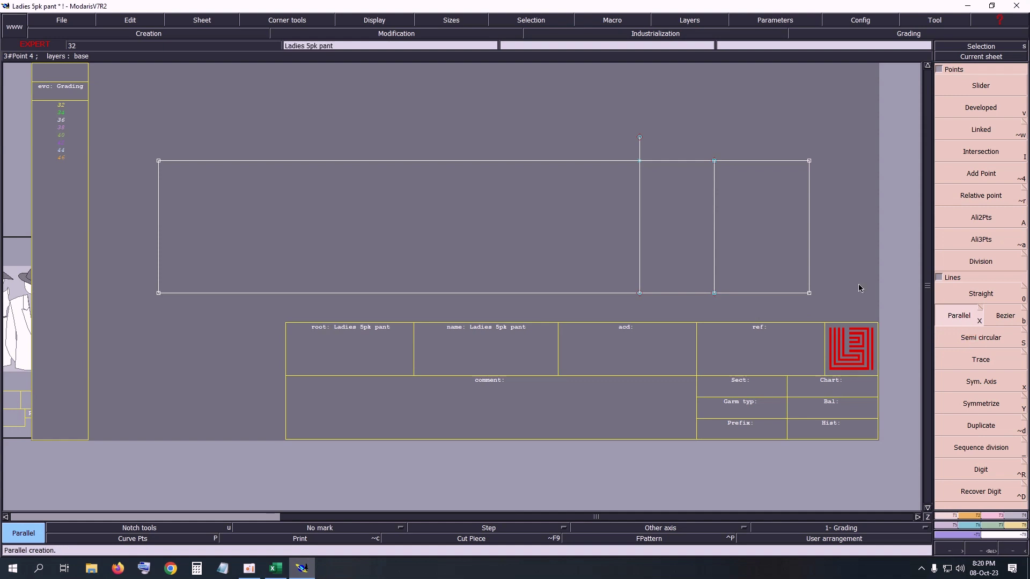
pyautogui.click(640, 248)
pyautogui.press('BackSpace')
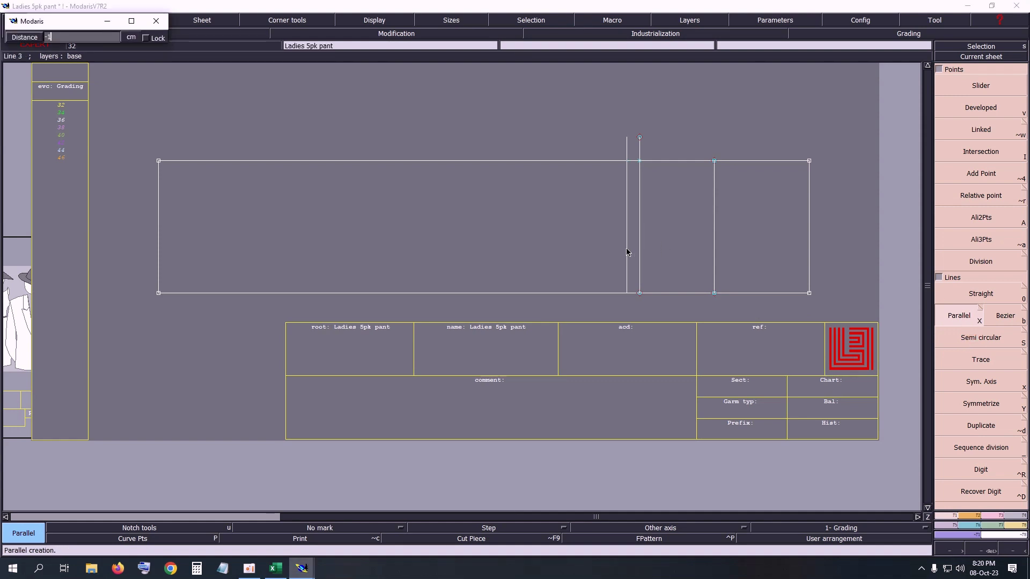
pyautogui.press('Return')
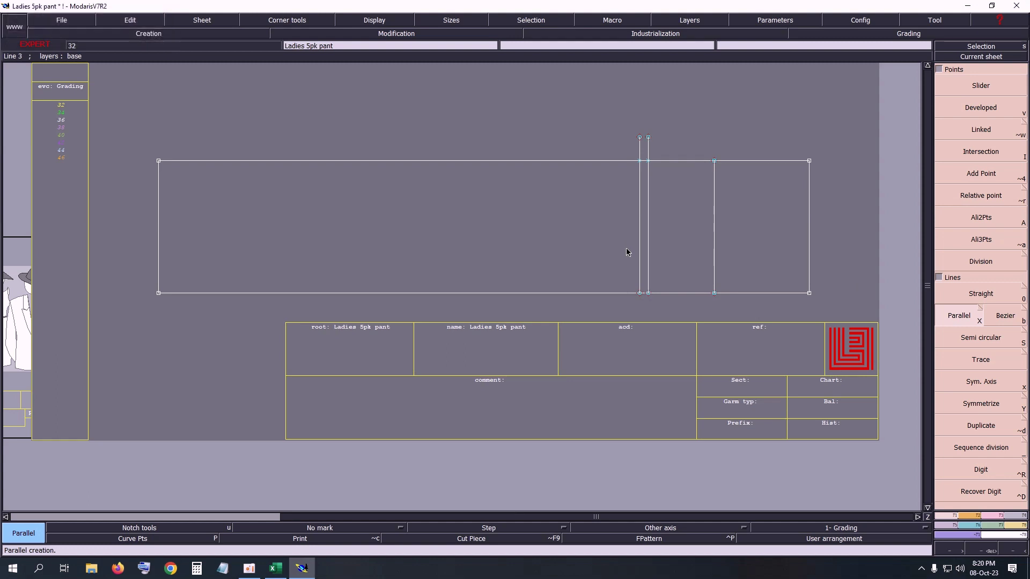
pyautogui.hotkey('ctrl', 'z')
pyautogui.click(639, 239)
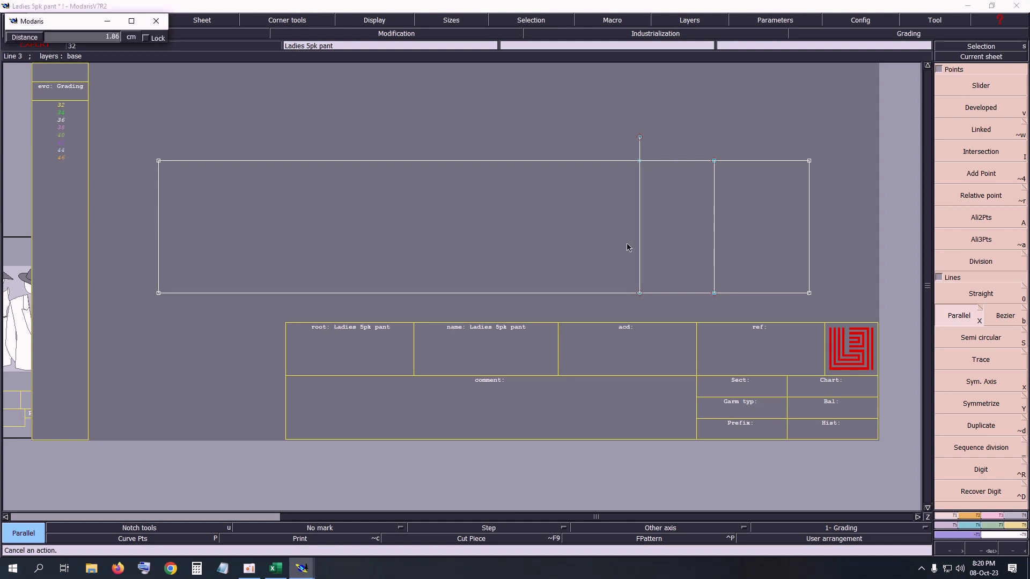
pyautogui.write('-1.20')
pyautogui.press('Return')
pyautogui.click(948, 223)
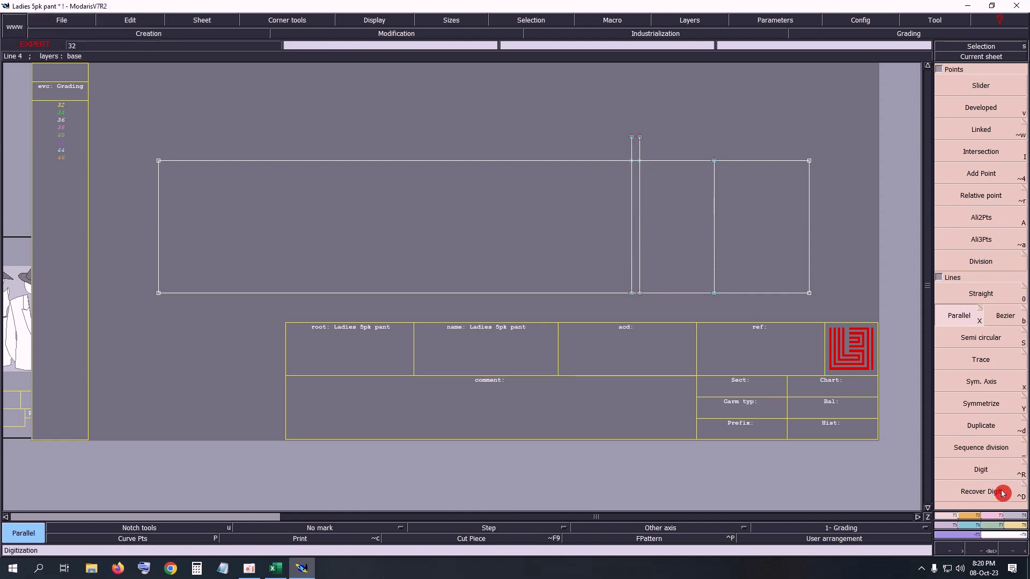
pyautogui.click(1005, 523)
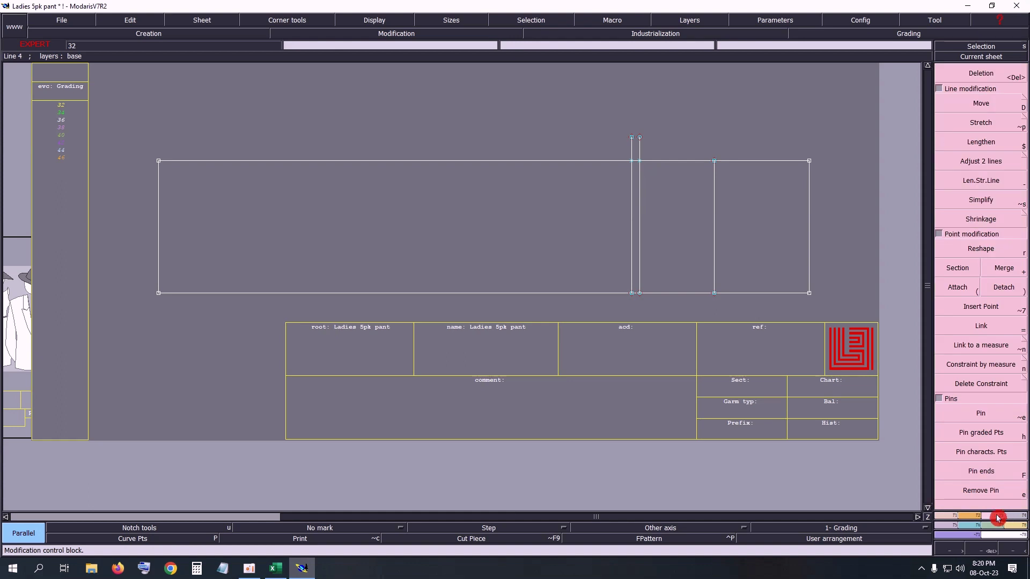
# Lengthen the 1.2 cm vertical line's lower end by 4 below the rectangle.
pyautogui.click(981, 182)
pyautogui.click(632, 290)
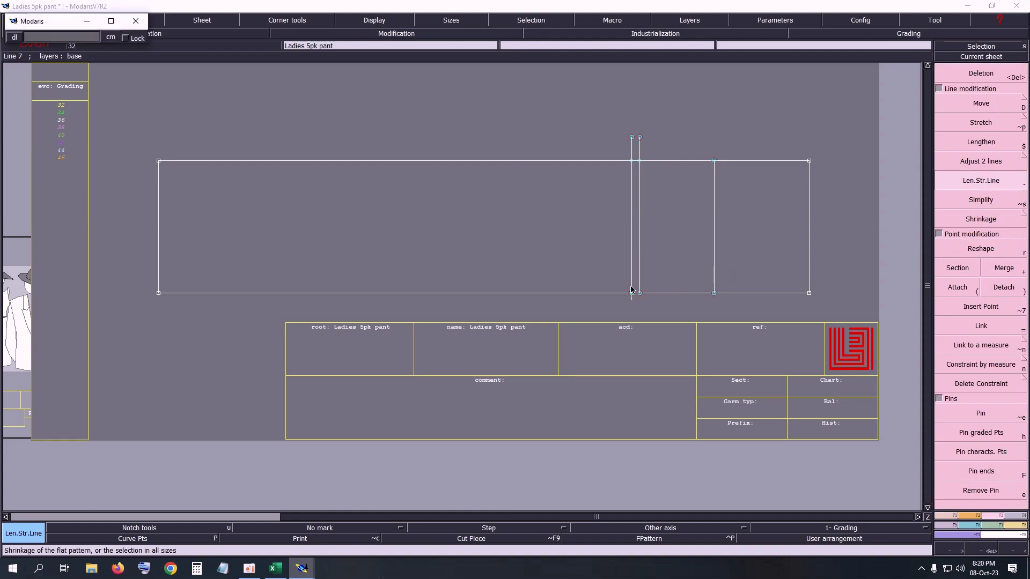
pyautogui.write('2')
pyautogui.press('Return')
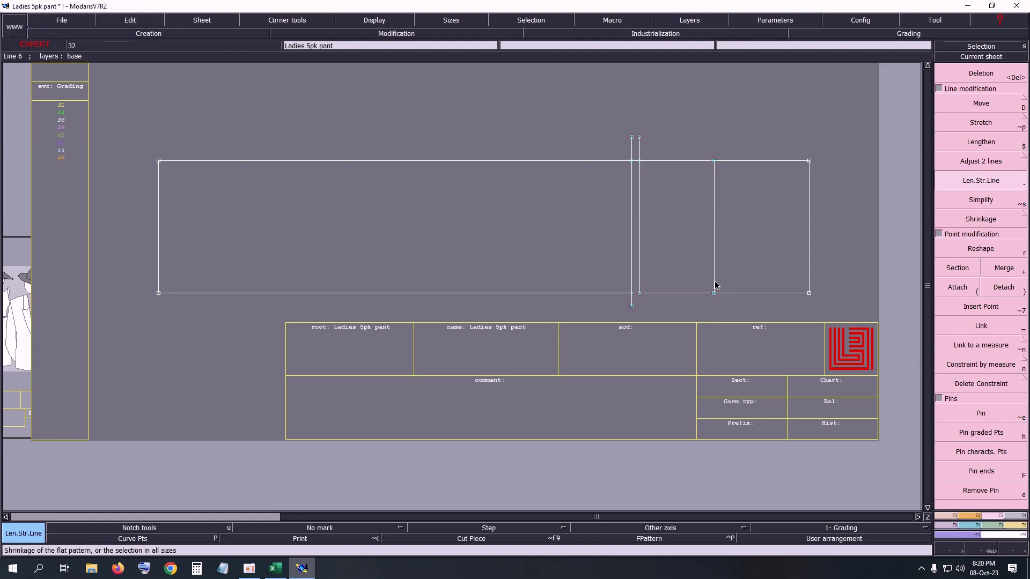
pyautogui.click(958, 185)
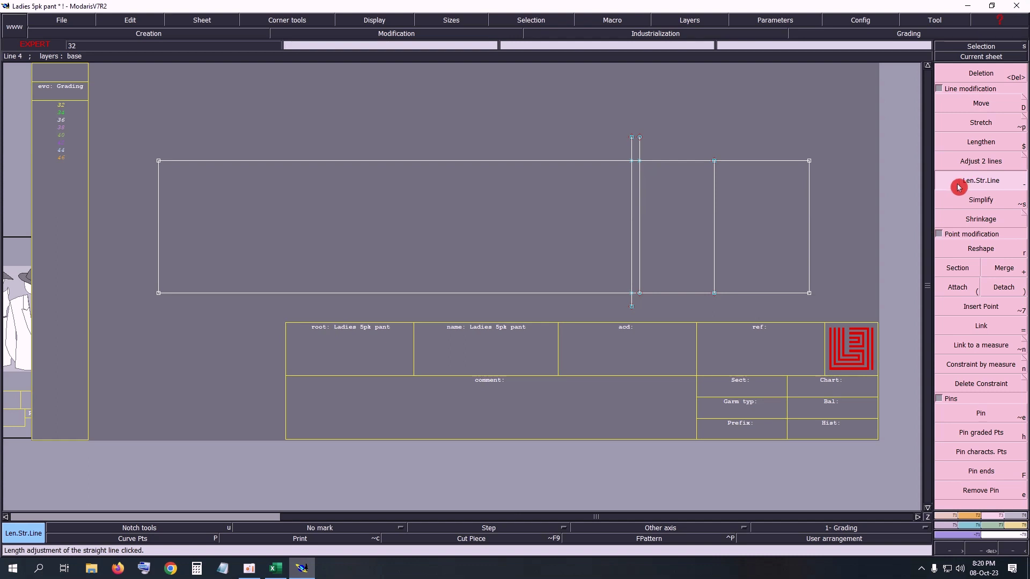
pyautogui.click(631, 288)
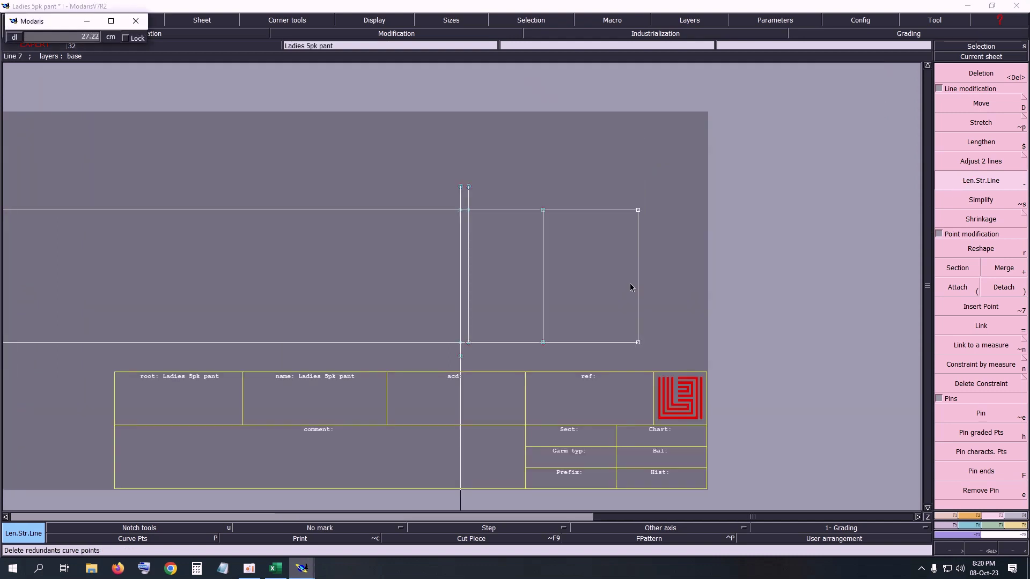
pyautogui.write('4')
pyautogui.press('Return')
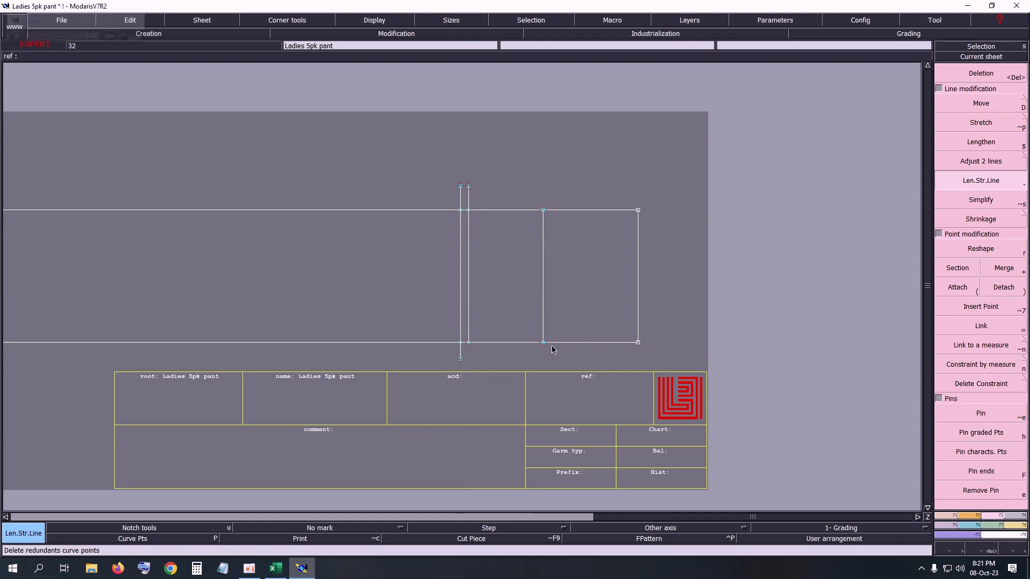
pyautogui.moveTo(403, 301); pyautogui.dragTo(511, 376)
pyautogui.press('Delete')
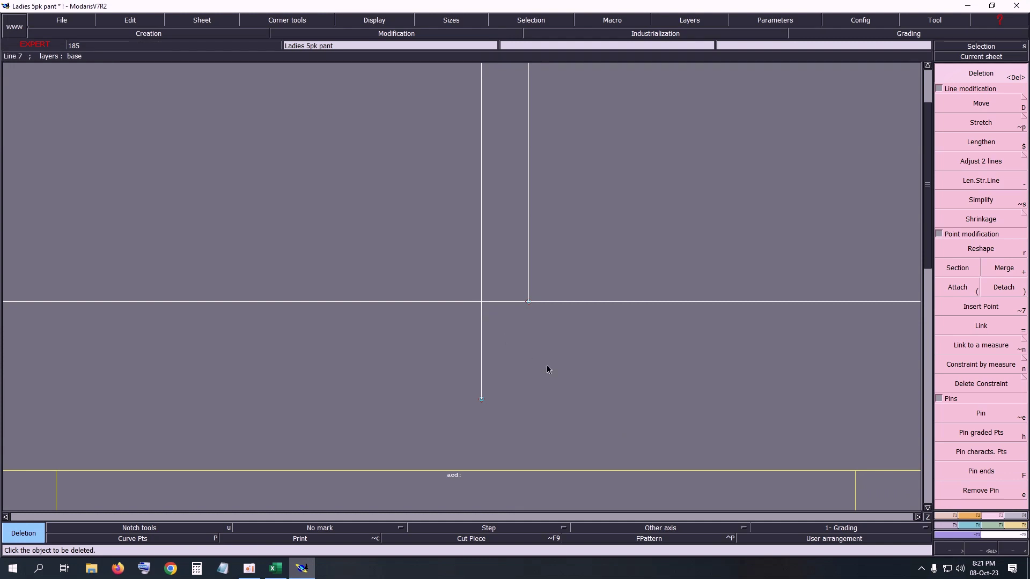
pyautogui.press('Home')
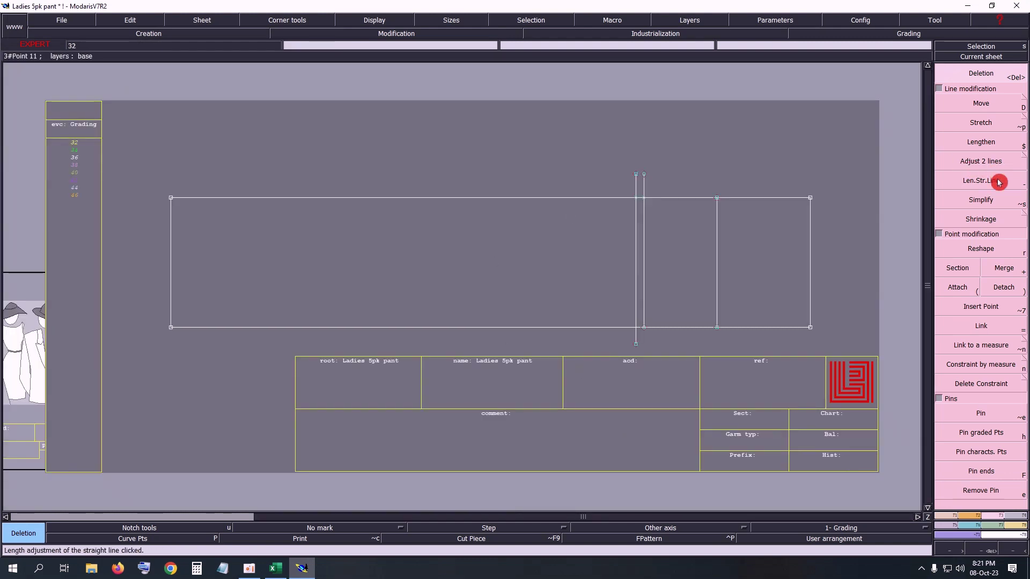
# Extend the same line's top end well above the rectangle, then bring up the Excel chart.
pyautogui.click(977, 180)
pyautogui.click(637, 184)
pyautogui.click(659, 99)
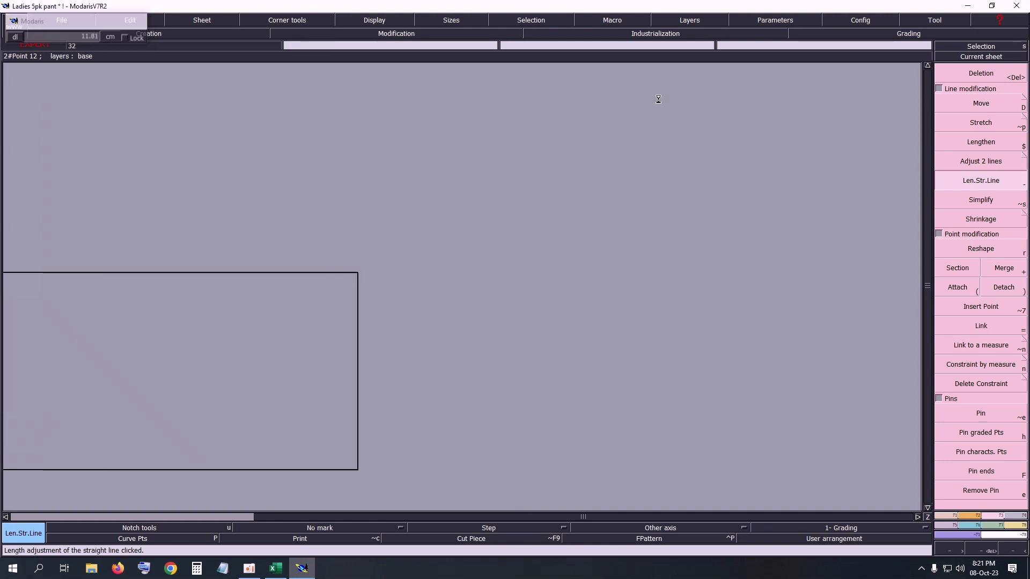
pyautogui.press('Delete')
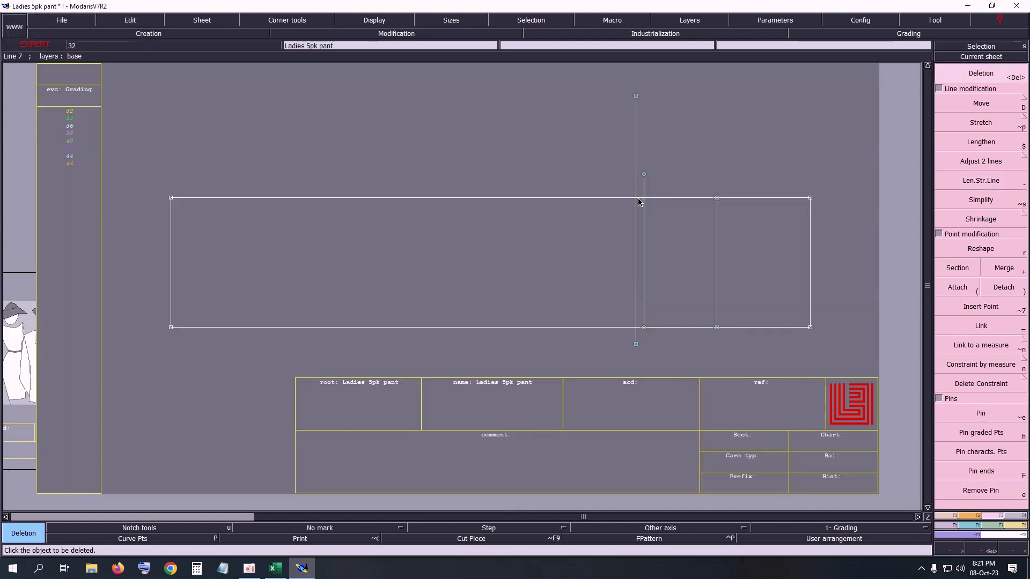
pyautogui.click(274, 574)
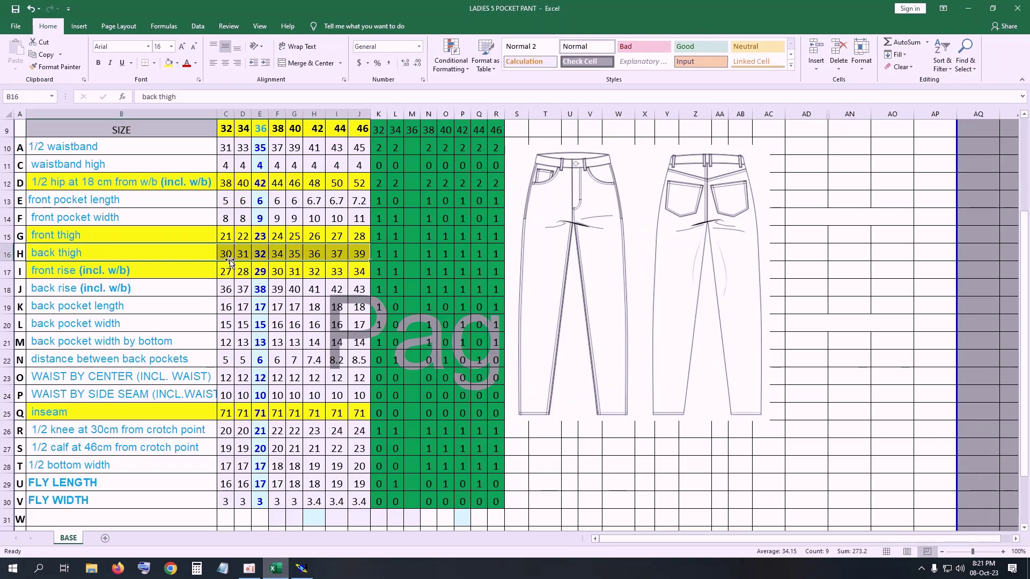
# Back in Modaris, place a new point along the long vertical line where it should end.
pyautogui.click(302, 568)
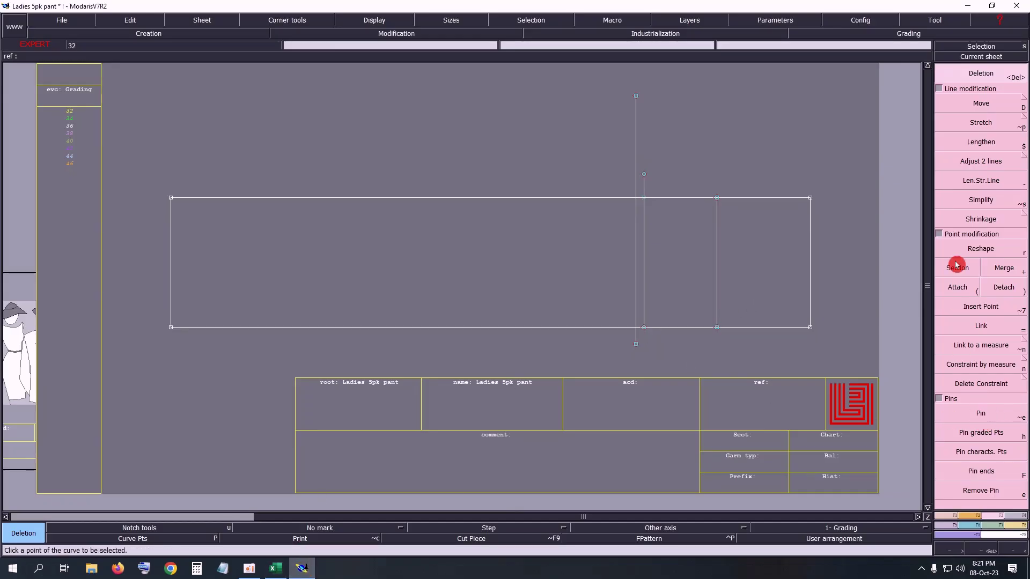
pyautogui.click(953, 519)
pyautogui.press('F1')
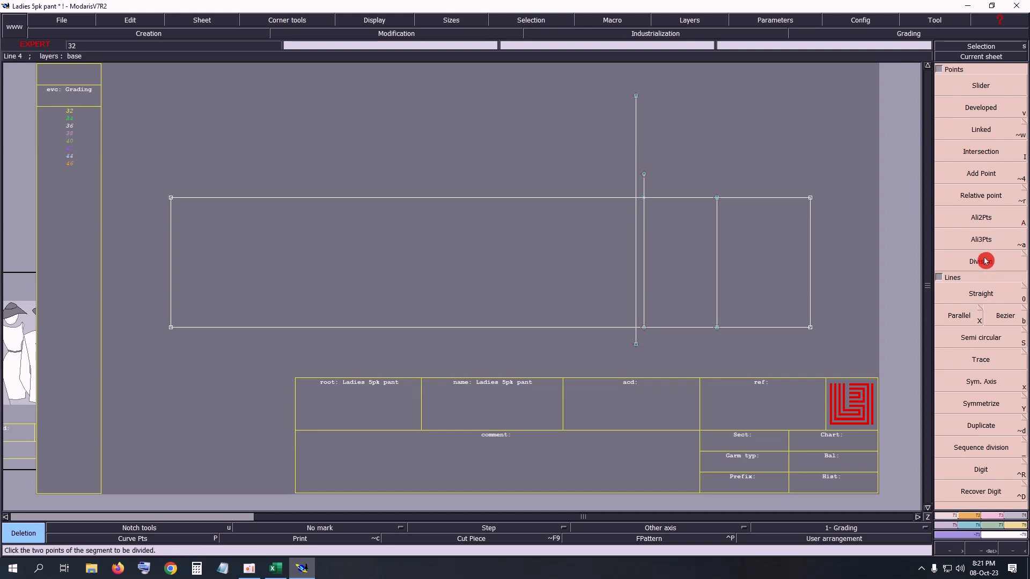
pyautogui.click(982, 110)
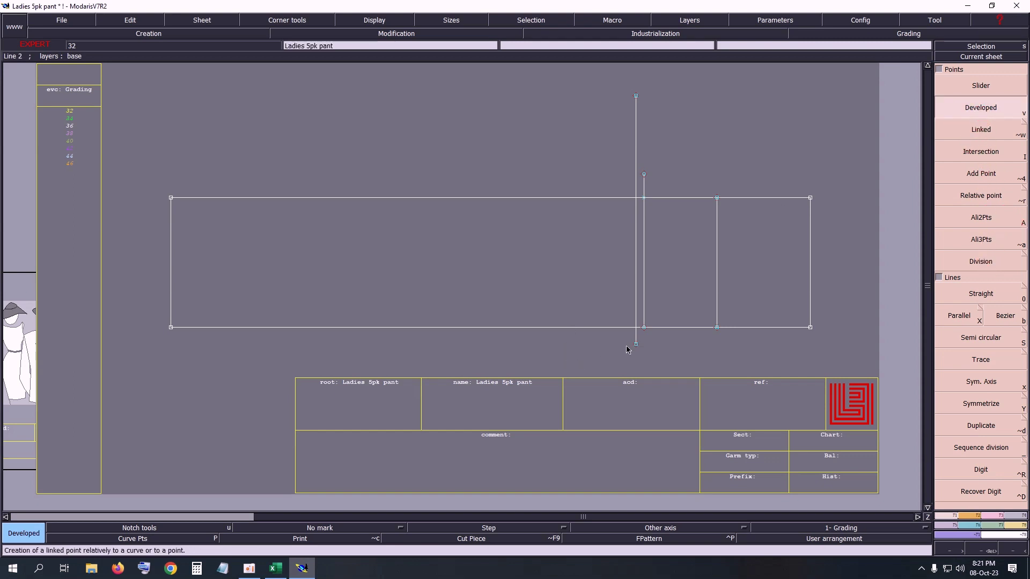
pyautogui.click(637, 290)
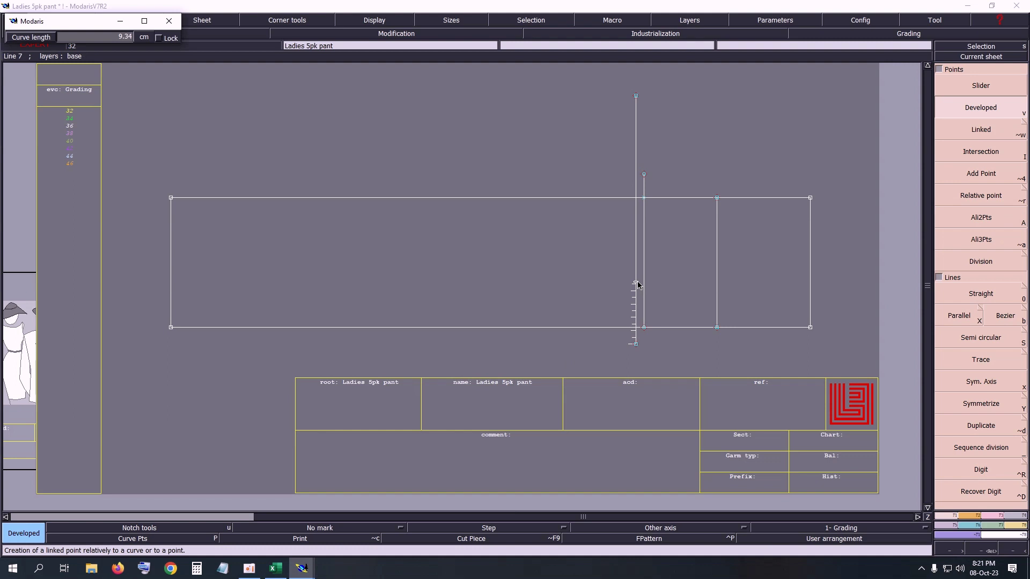
pyautogui.write('4')
pyautogui.press('Return')
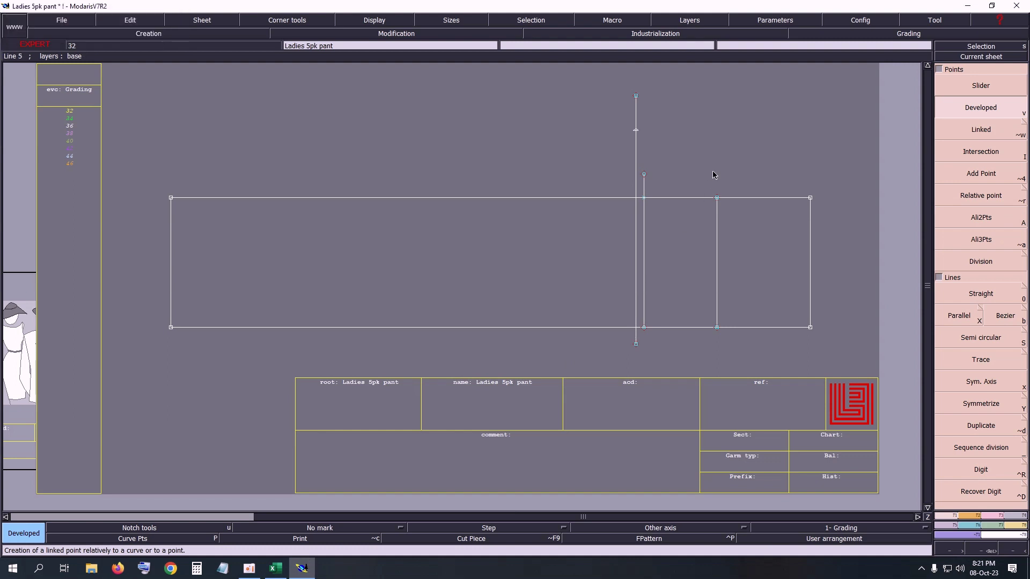
# Delete the excess top end of the vertical line above the new point.
pyautogui.press('Escape')
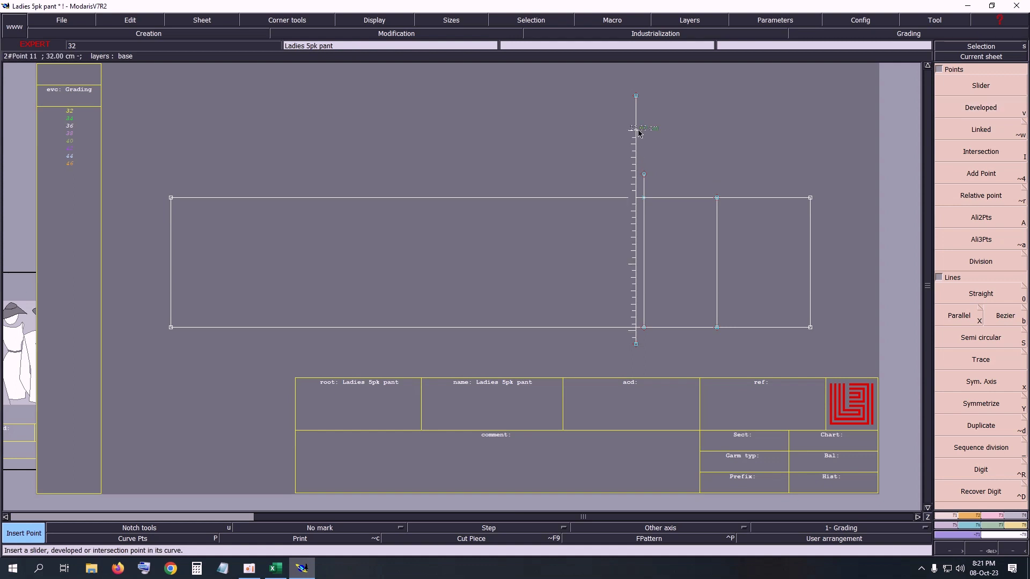
pyautogui.press('Delete')
pyautogui.click(636, 96)
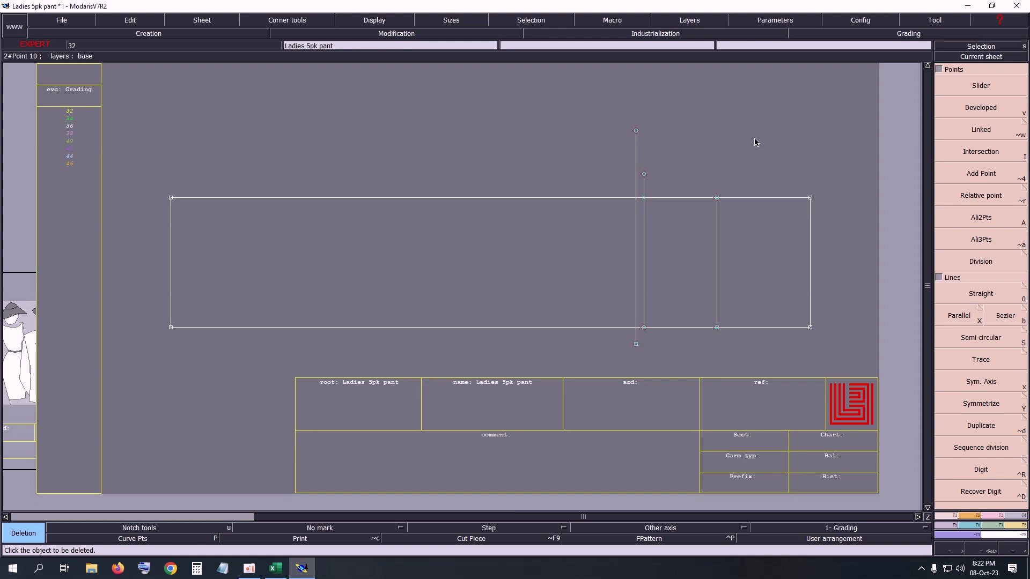
# Measure the two close vertical lines at 32.00 and 23.00, then switch to the Excel chart.
pyautogui.press('l')
pyautogui.click(636, 344)
pyautogui.click(636, 131)
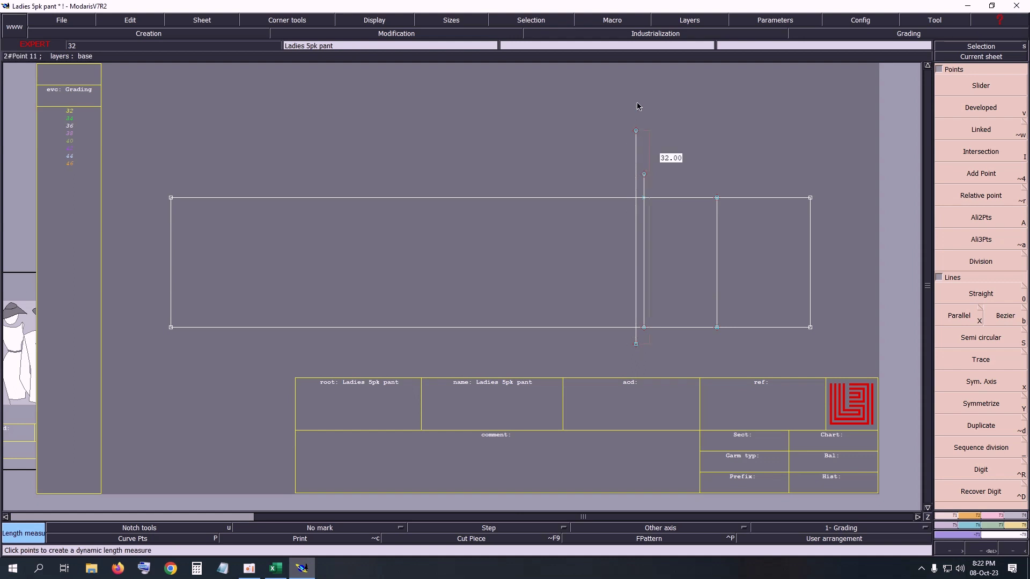
pyautogui.click(644, 328)
pyautogui.click(644, 175)
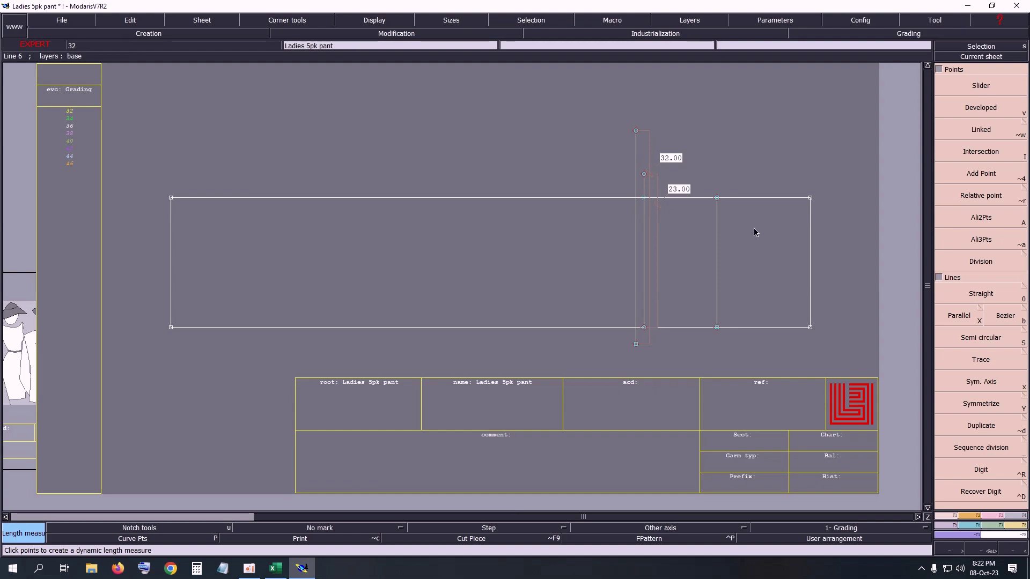
pyautogui.click(276, 569)
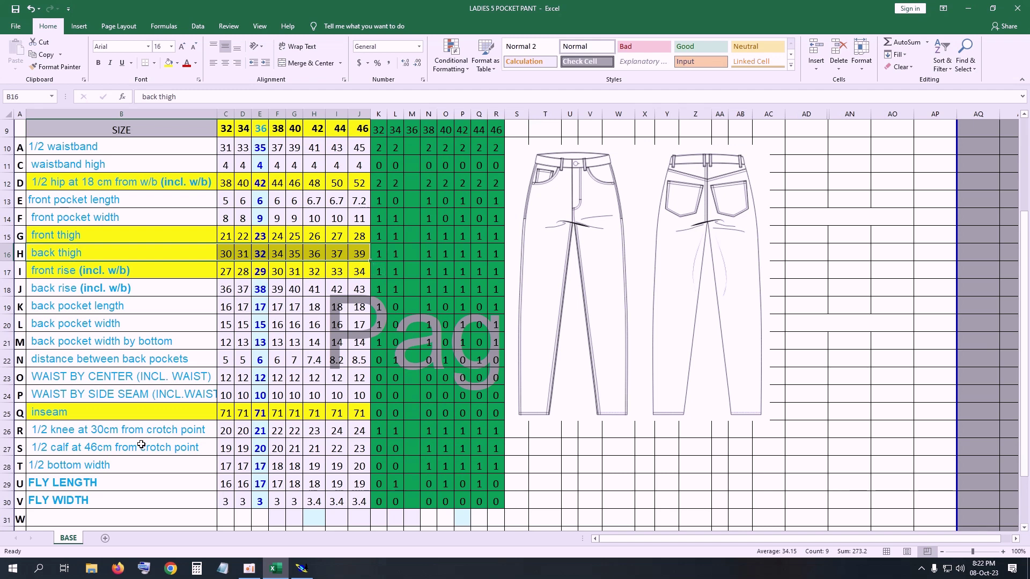
# Fill the '1/2 knee at 30cm' row (B26:J26) yellow, then return to Modaris.
pyautogui.moveTo(32, 432); pyautogui.dragTo(360, 433)
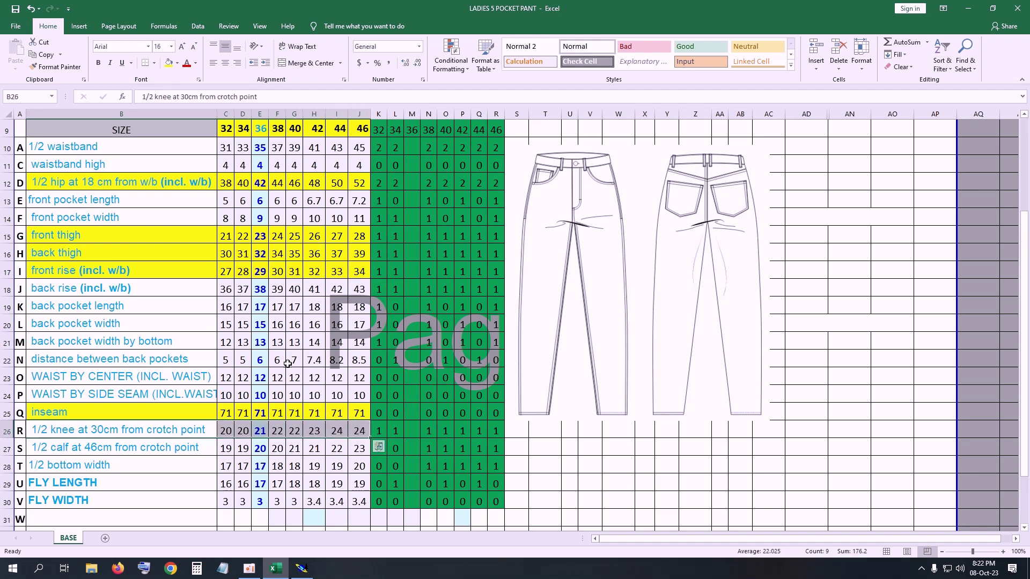
pyautogui.click(177, 70)
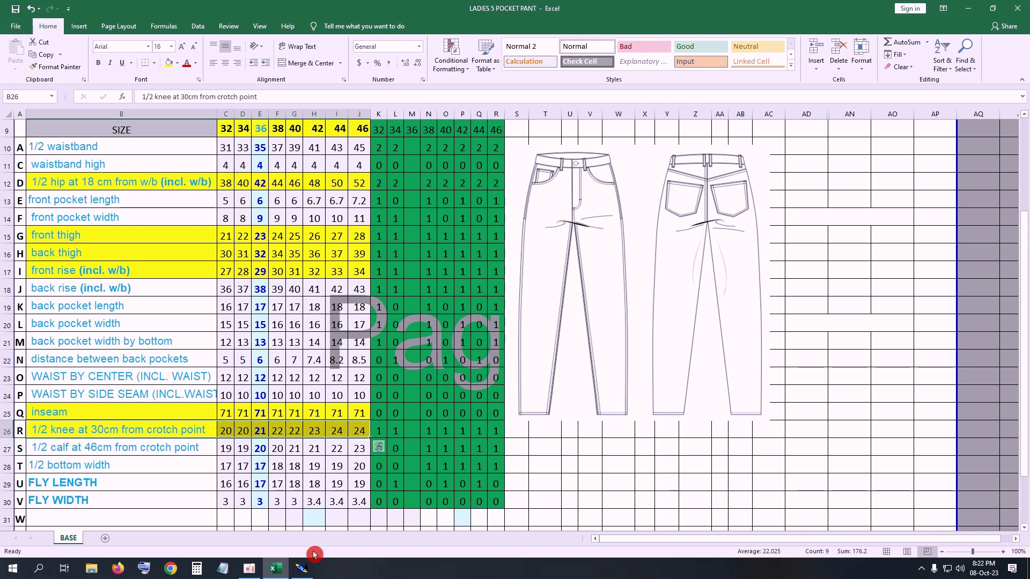
pyautogui.click(304, 570)
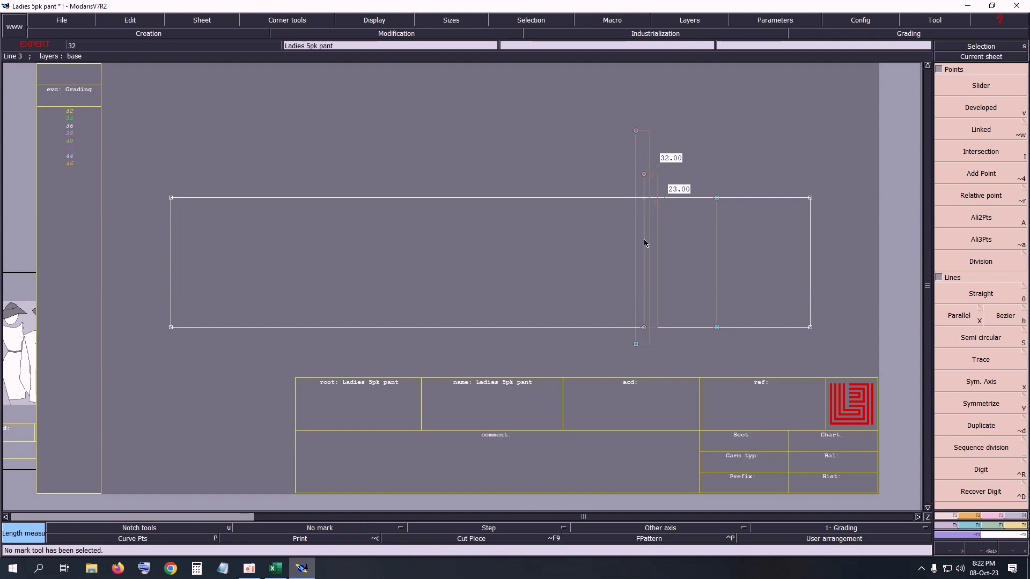
# Add a vertical knee line parallel to the reference line at 32.0, then return to Excel.
pyautogui.hotkey('shift', 'x')
pyautogui.click(644, 239)
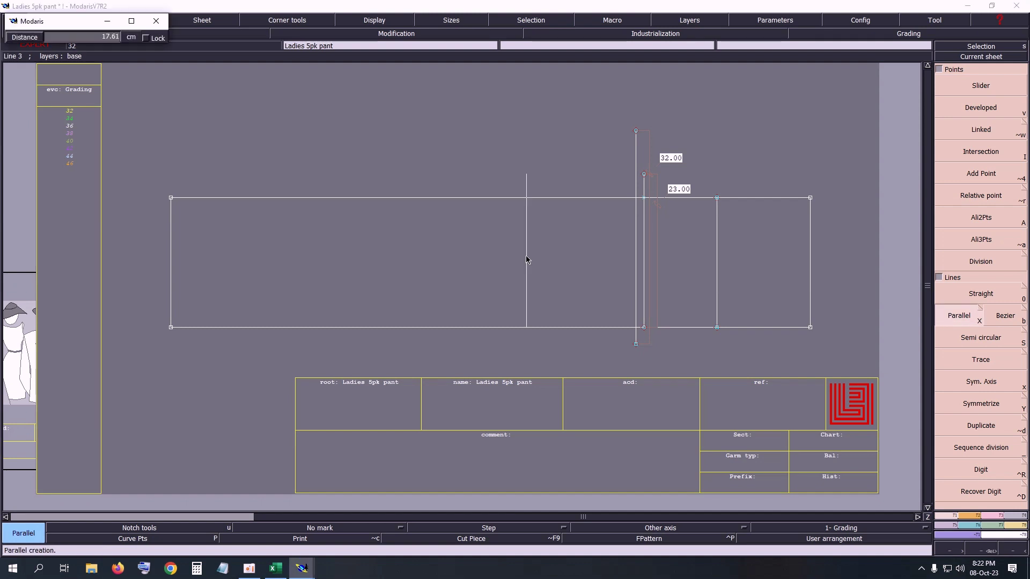
pyautogui.write('32.0')
pyautogui.press('Return')
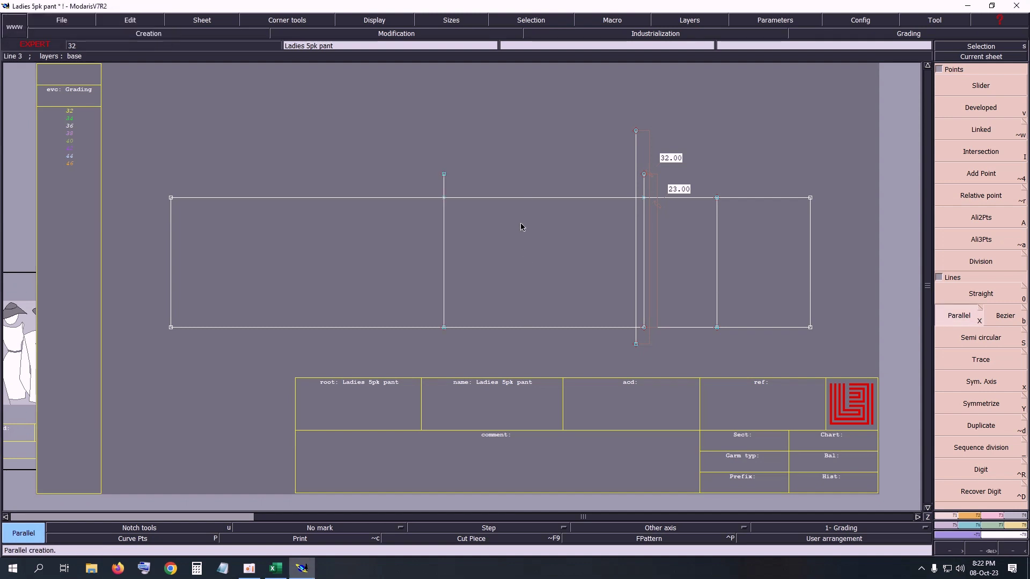
pyautogui.press('Delete')
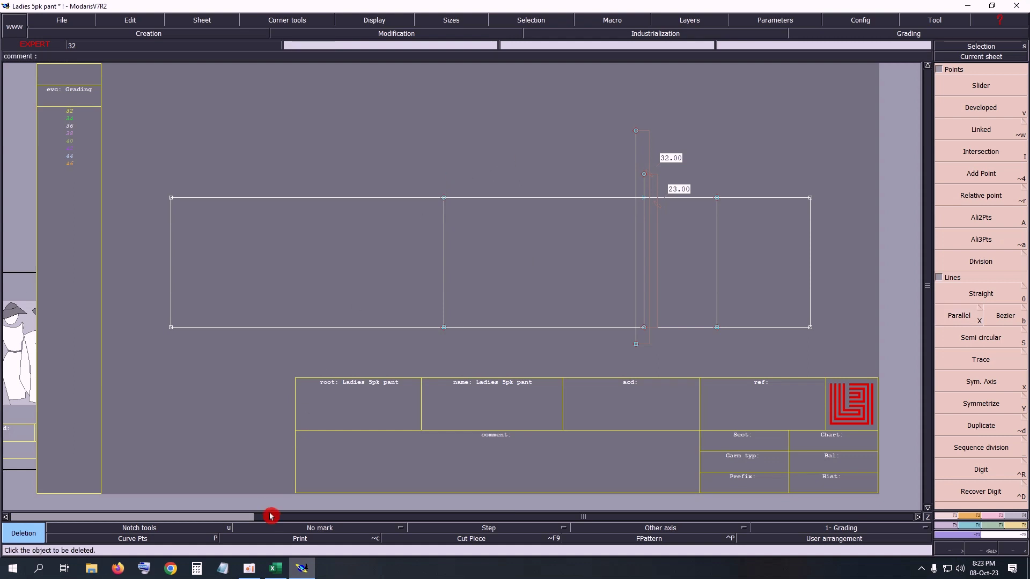
pyautogui.click(268, 563)
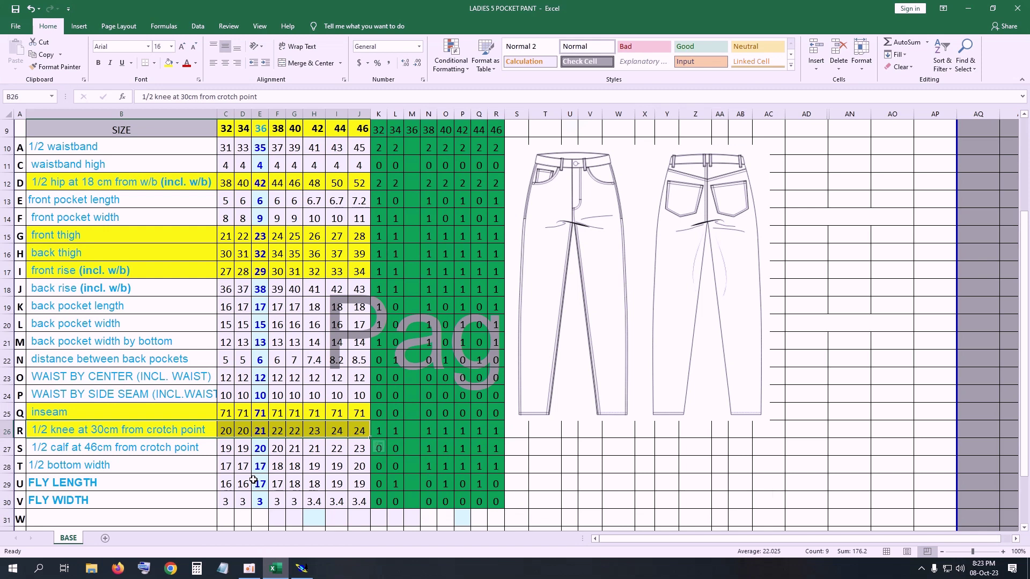
# Fill the '1/2 calf at 46cm' row yellow, then return to the Modaris pattern.
pyautogui.click(32, 449)
pyautogui.moveTo(53, 449); pyautogui.dragTo(356, 450)
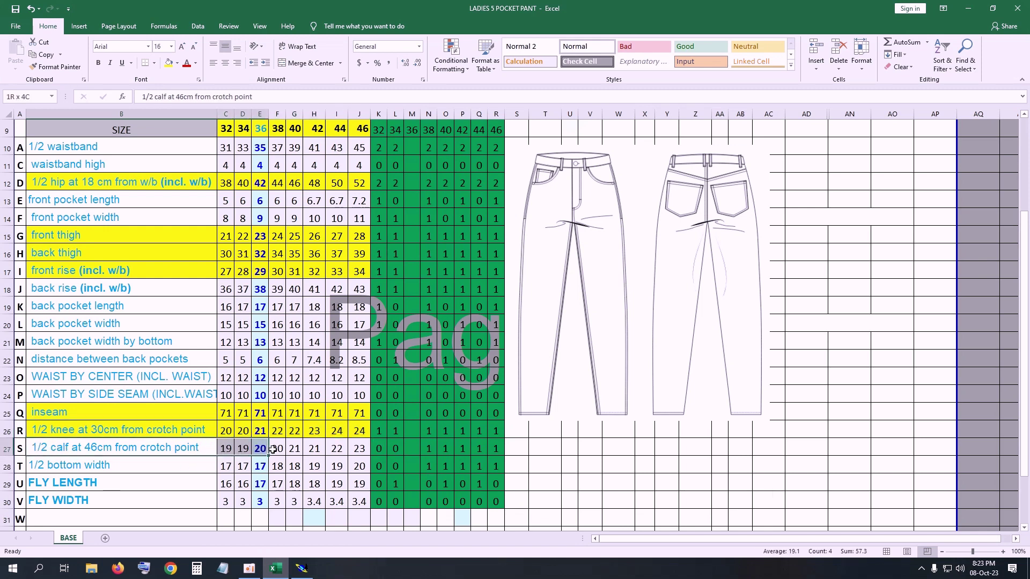
pyautogui.click(174, 67)
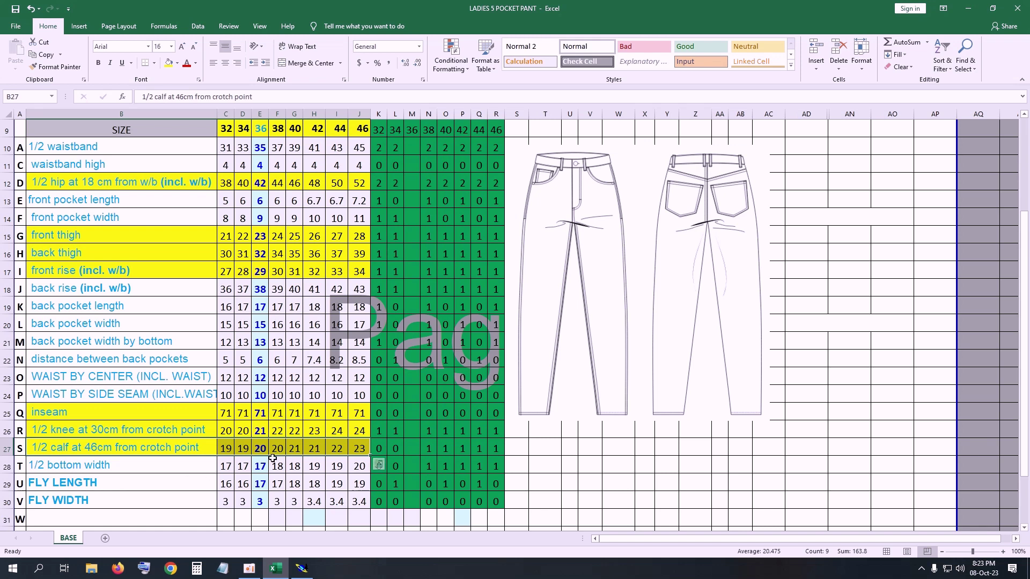
pyautogui.click(284, 556)
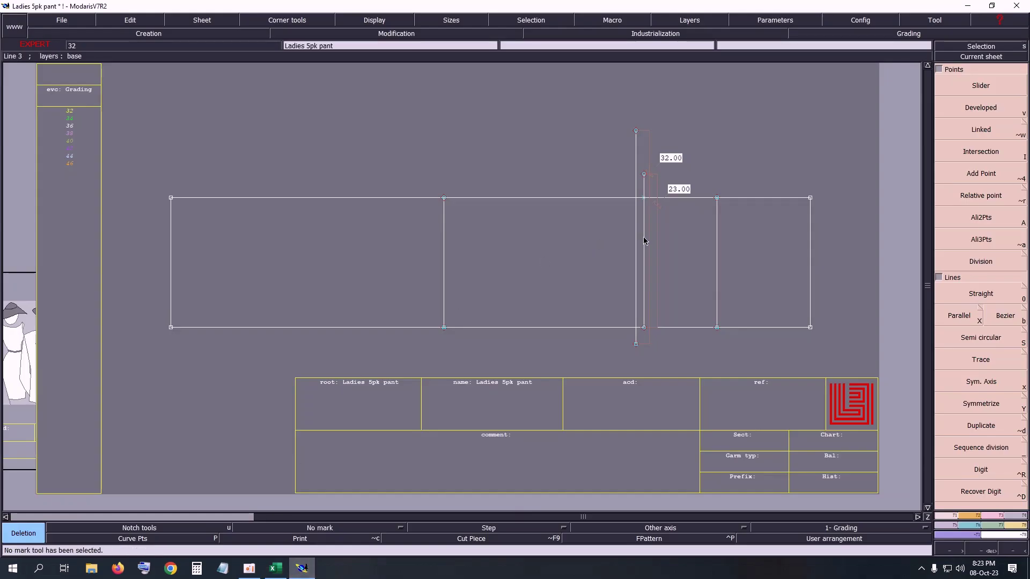
# Add a vertical parallel line 4 from the reference line, then switch back to Excel.
pyautogui.press('x')
pyautogui.click(644, 238)
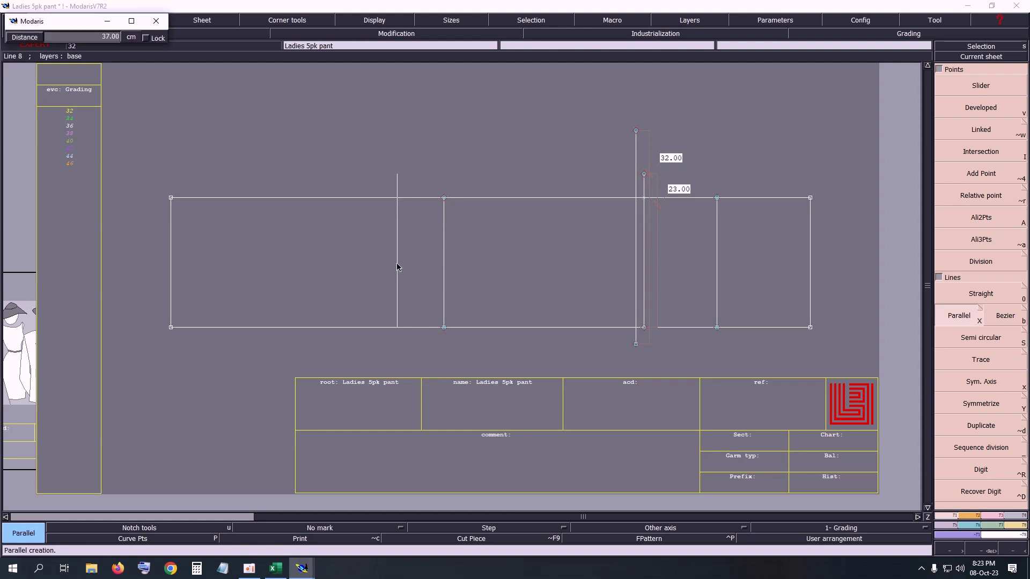
pyautogui.write('46')
pyautogui.press('Return')
pyautogui.press('Delete')
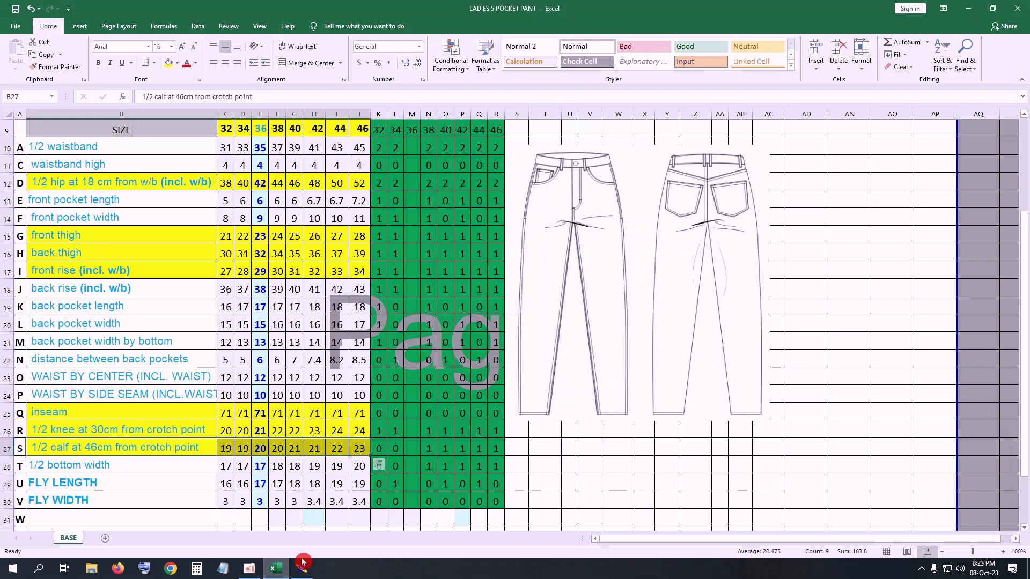
pyautogui.click(275, 568)
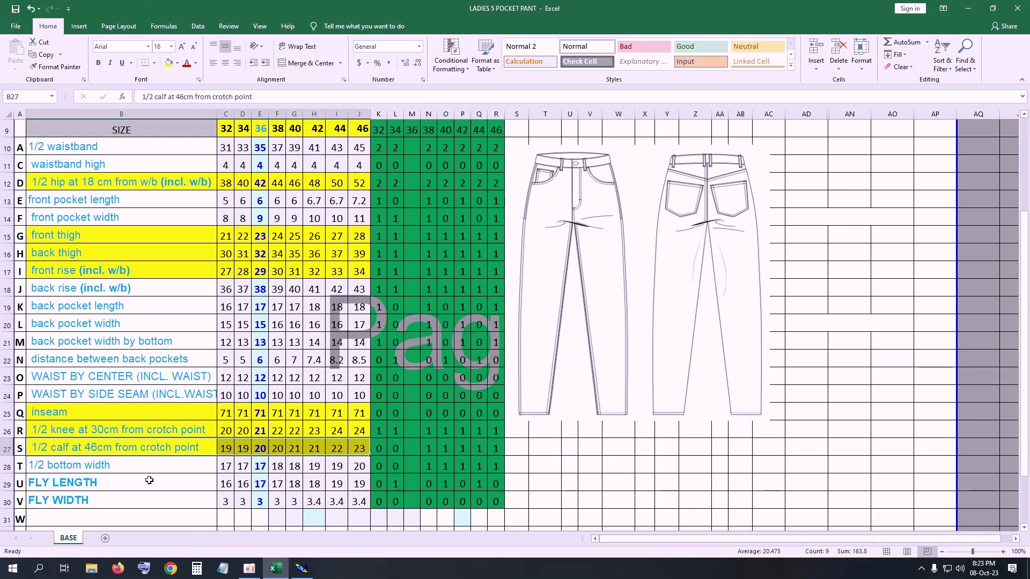
# Back in Modaris, delete the 23.00 and 32.00 length measures.
pyautogui.click(313, 572)
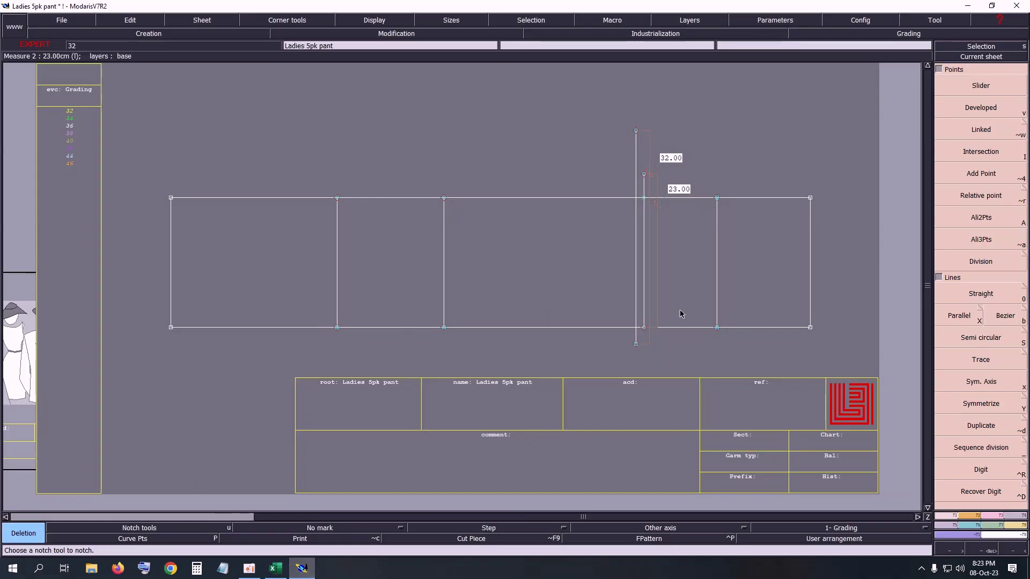
pyautogui.click(658, 220)
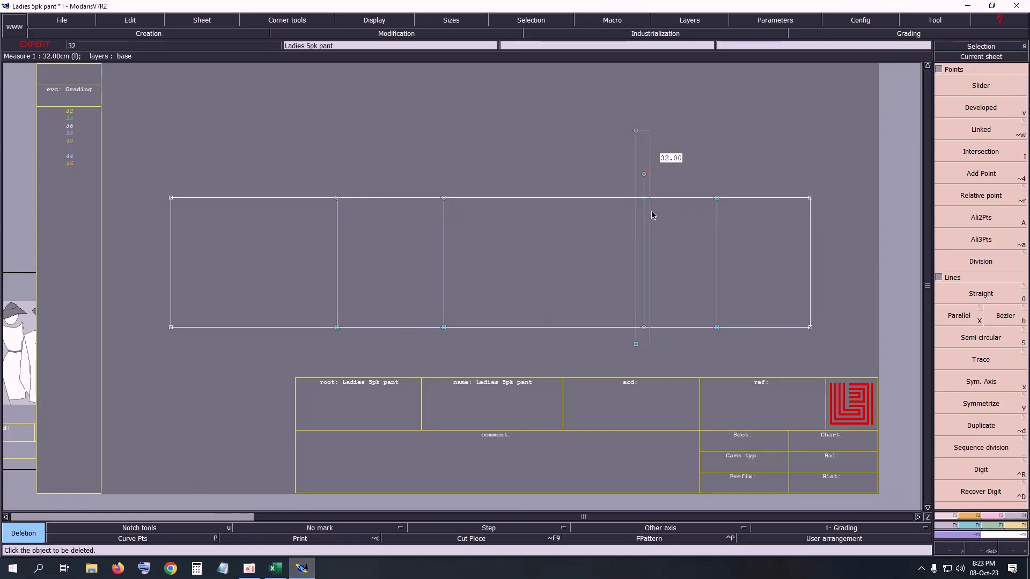
pyautogui.click(653, 215)
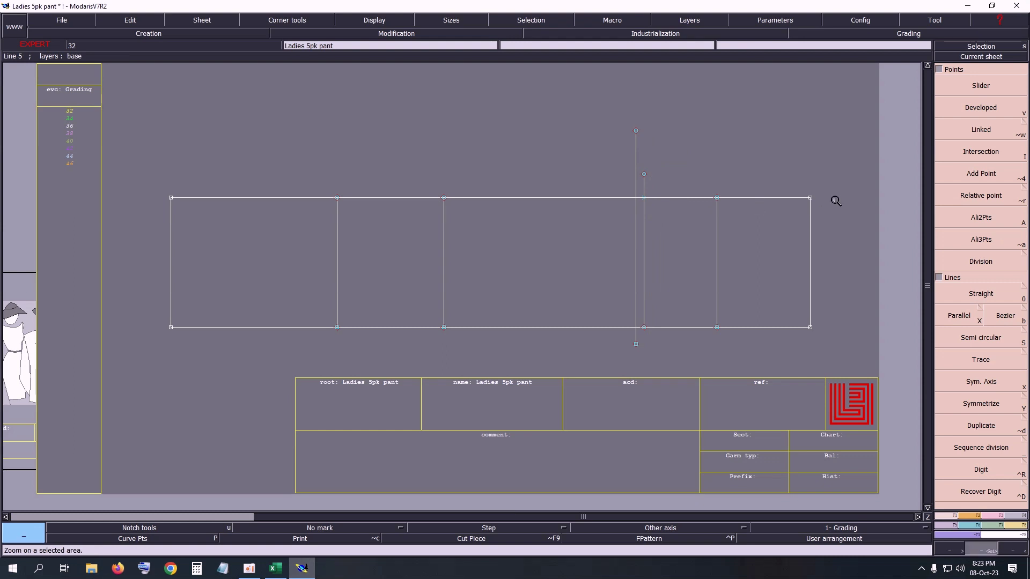
pyautogui.click(1011, 494)
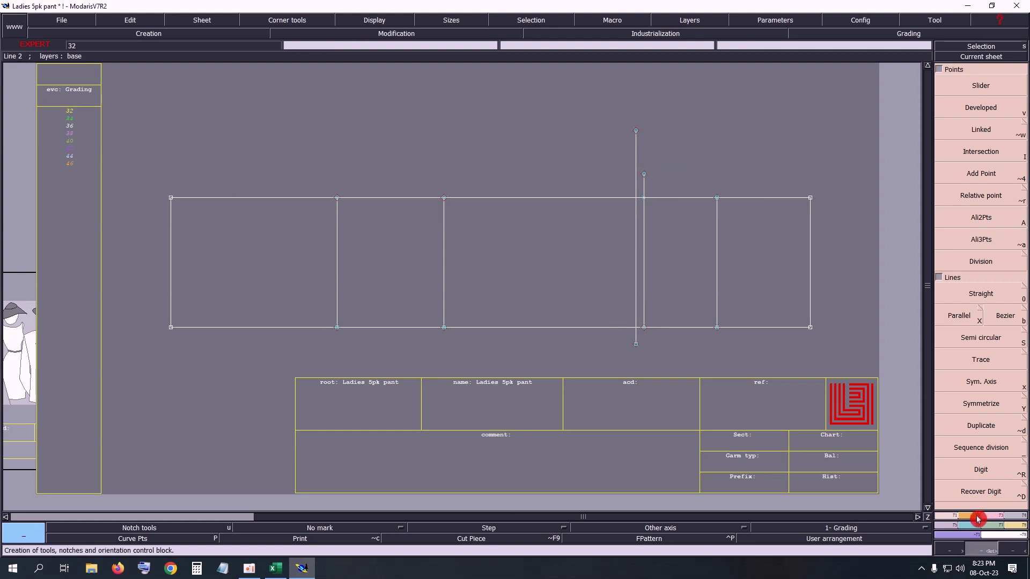
# Divide the rectangle's left edge into 2 equal parts to mark its midpoint.
pyautogui.click(983, 450)
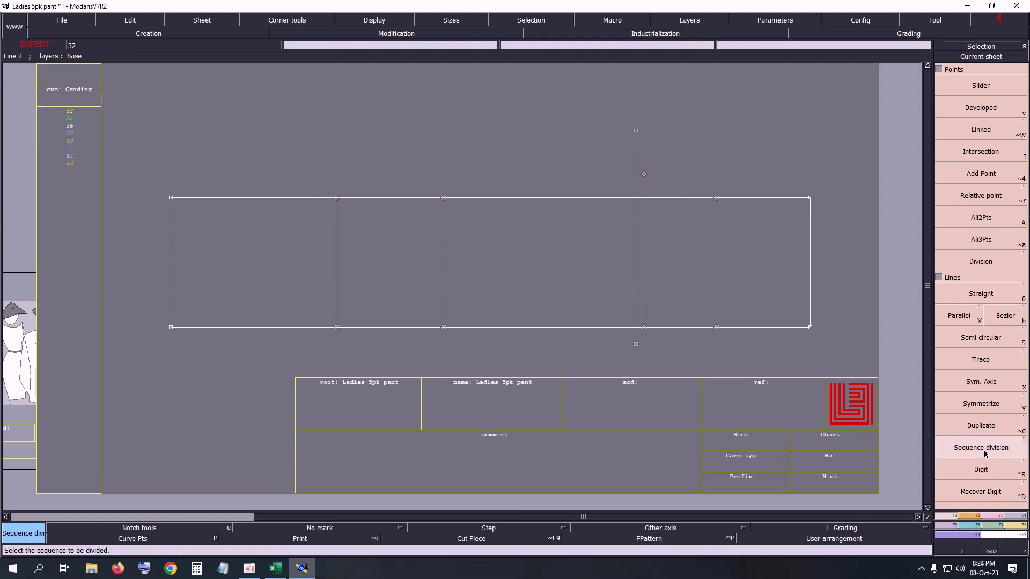
pyautogui.click(171, 328)
pyautogui.click(172, 199)
pyautogui.write('2')
pyautogui.press('Return')
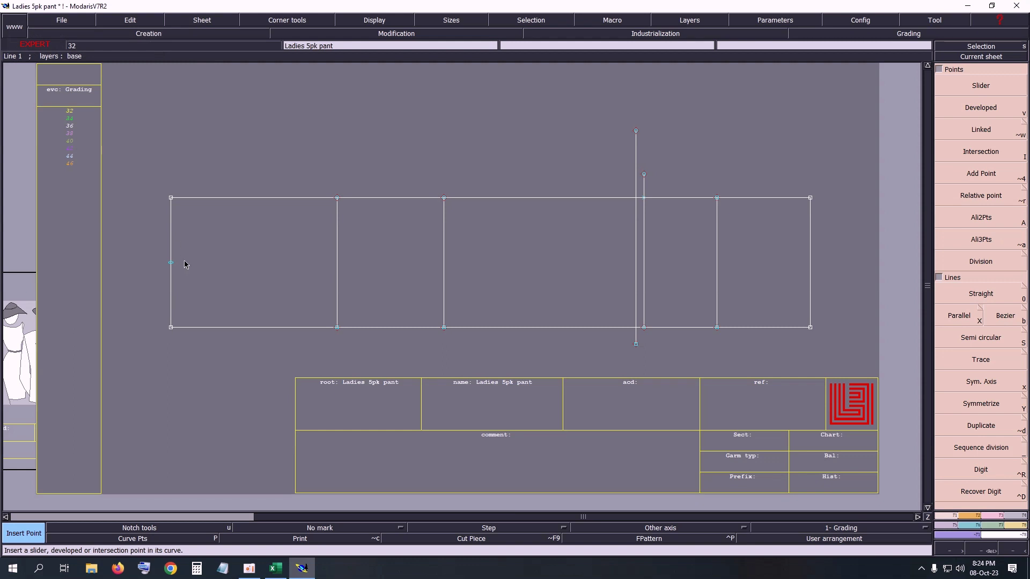
pyautogui.click(998, 515)
pyautogui.press('F2')
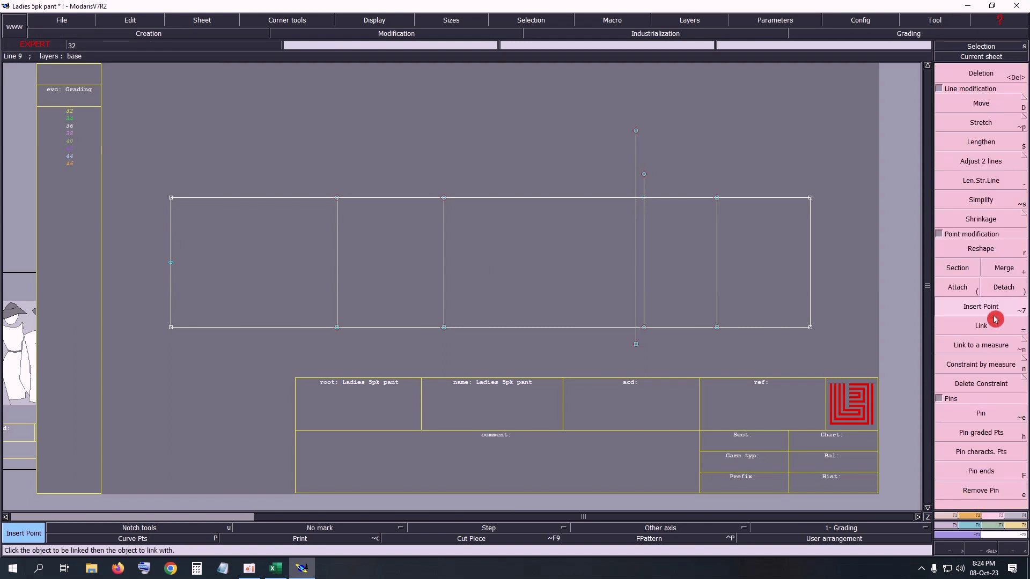
pyautogui.click(971, 307)
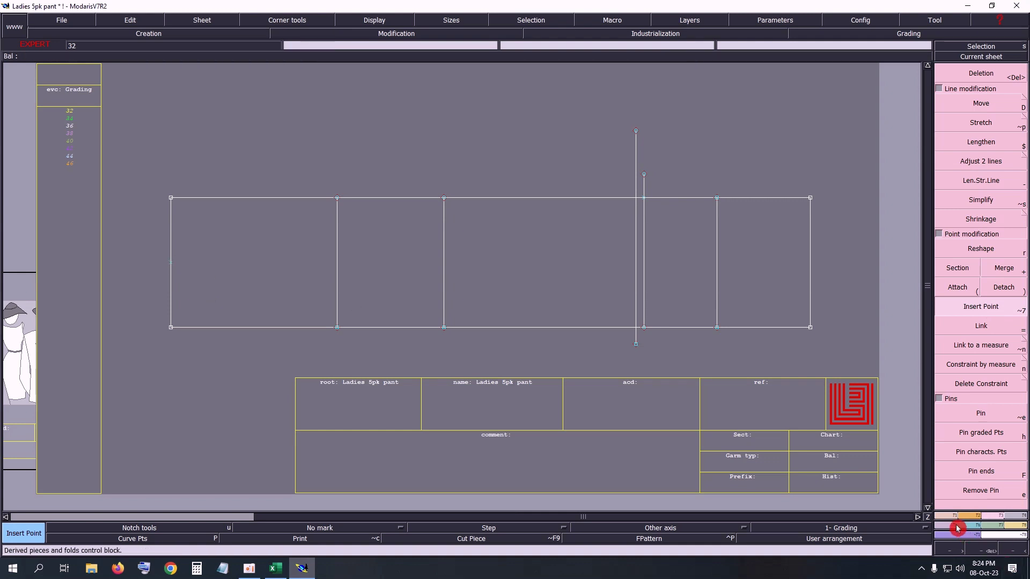
pyautogui.press('F1')
pyautogui.click(1018, 117)
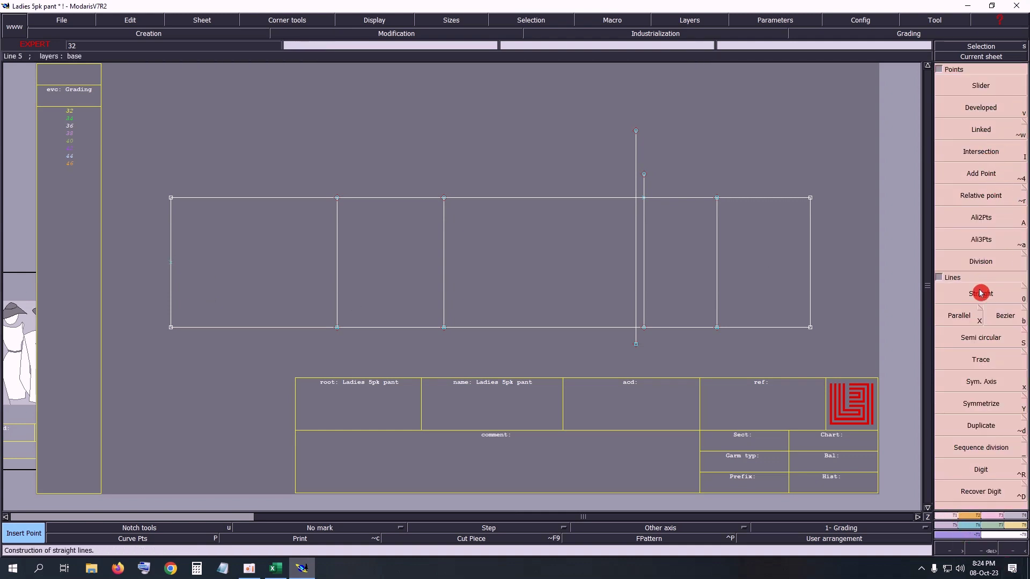
# Draw a horizontal line from the left-edge midpoint past the right vertical line and mark their crossing.
pyautogui.click(1003, 316)
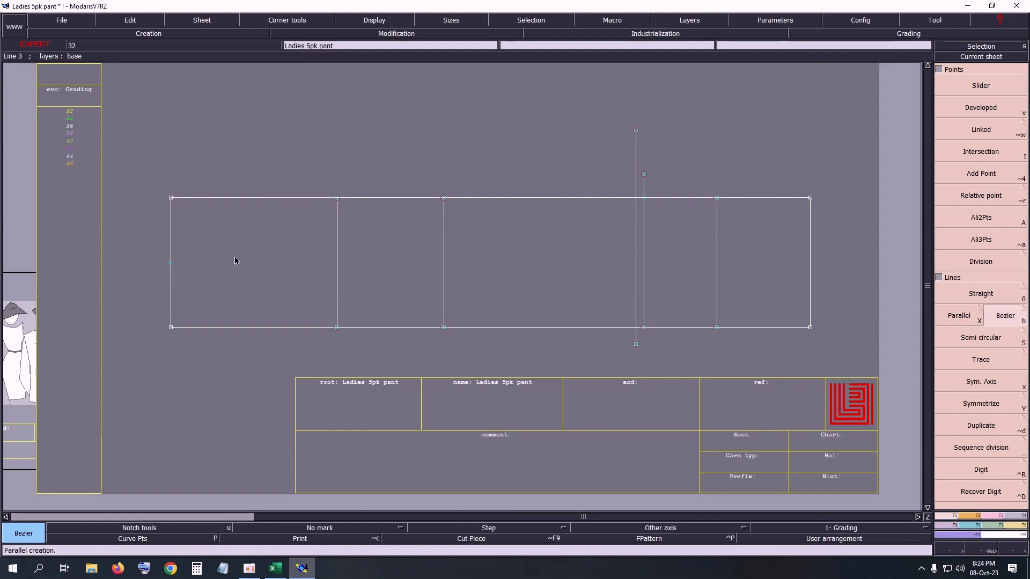
pyautogui.click(170, 262)
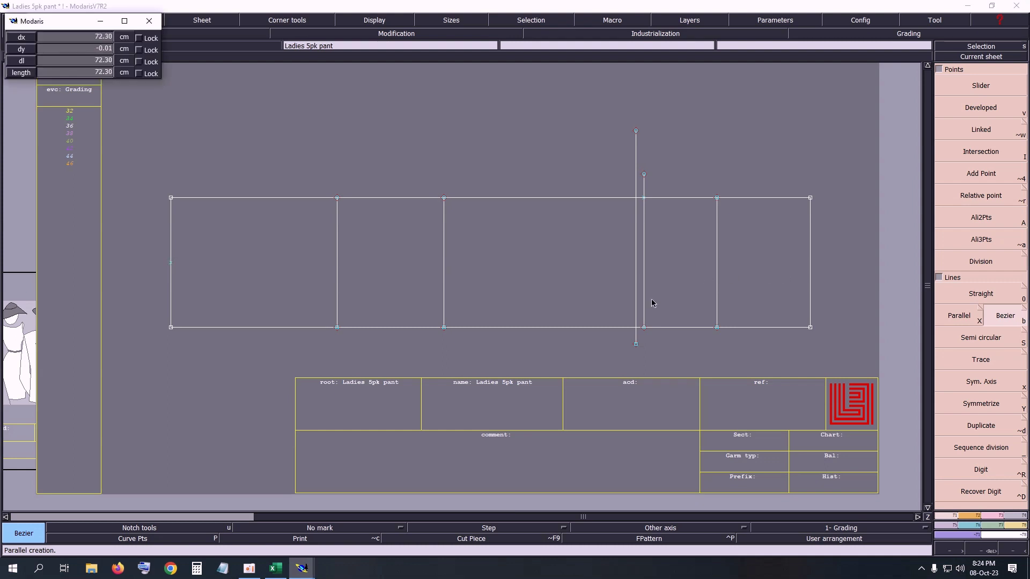
pyautogui.click(678, 298)
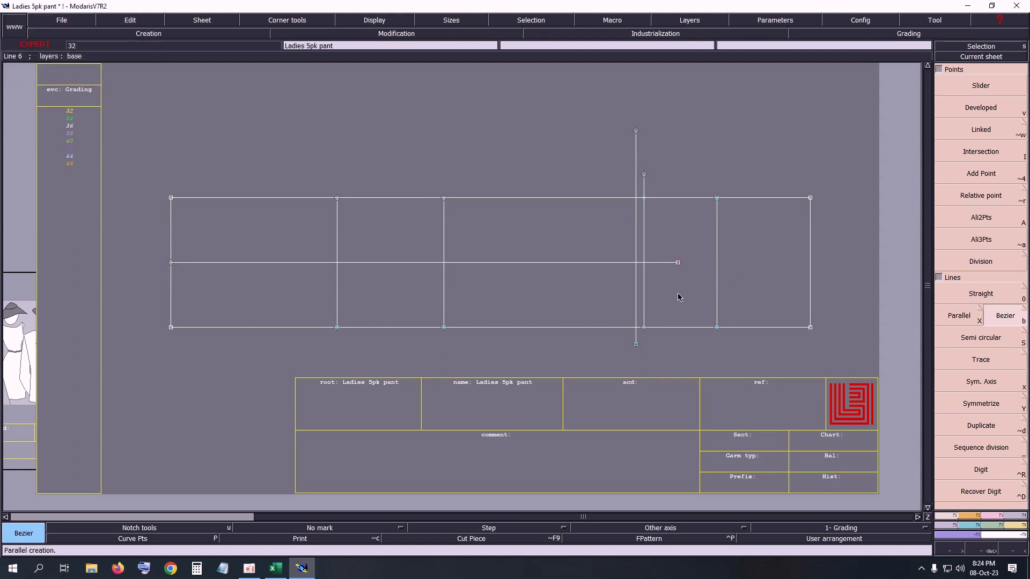
pyautogui.click(981, 155)
pyautogui.click(644, 263)
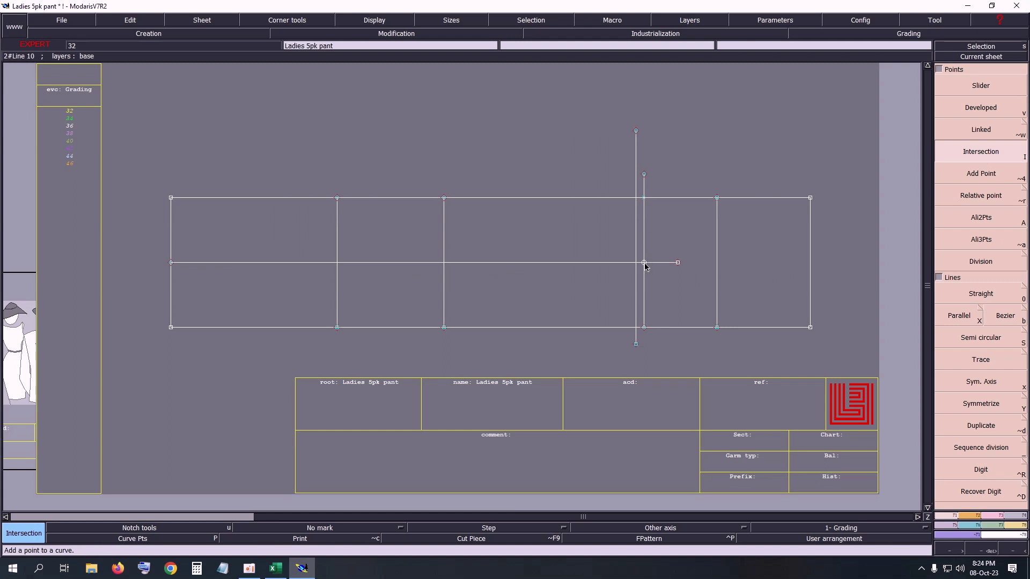
pyautogui.click(646, 267)
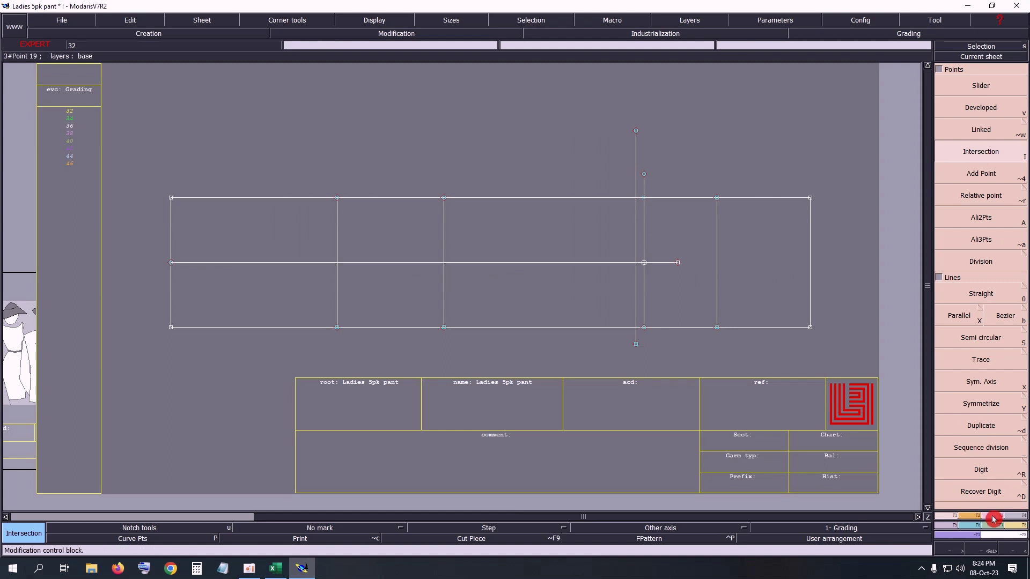
# Adjust the horizontal line's length and mark its crossings with two inner vertical lines.
pyautogui.rightClick(995, 445)
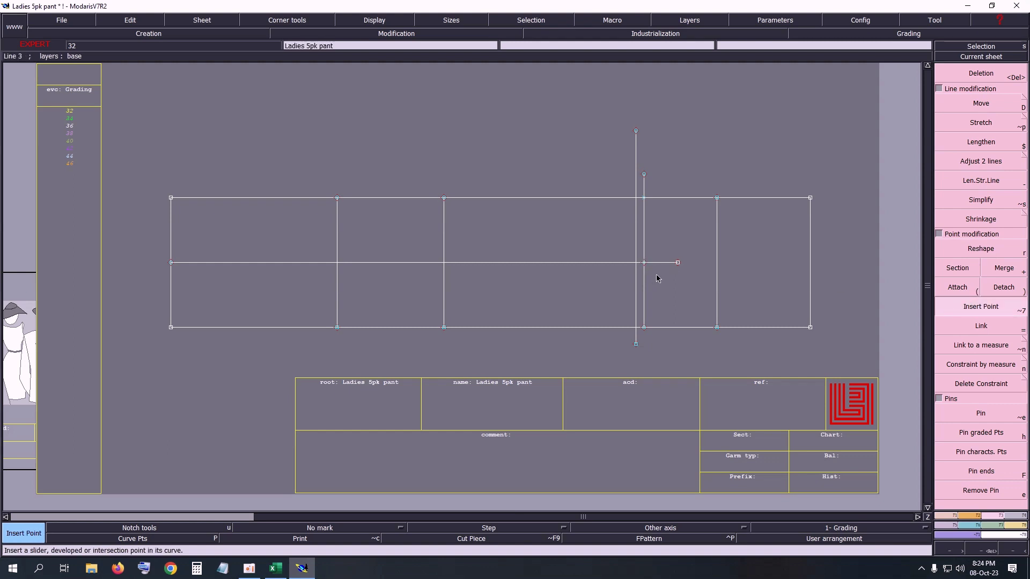
pyautogui.press('Delete')
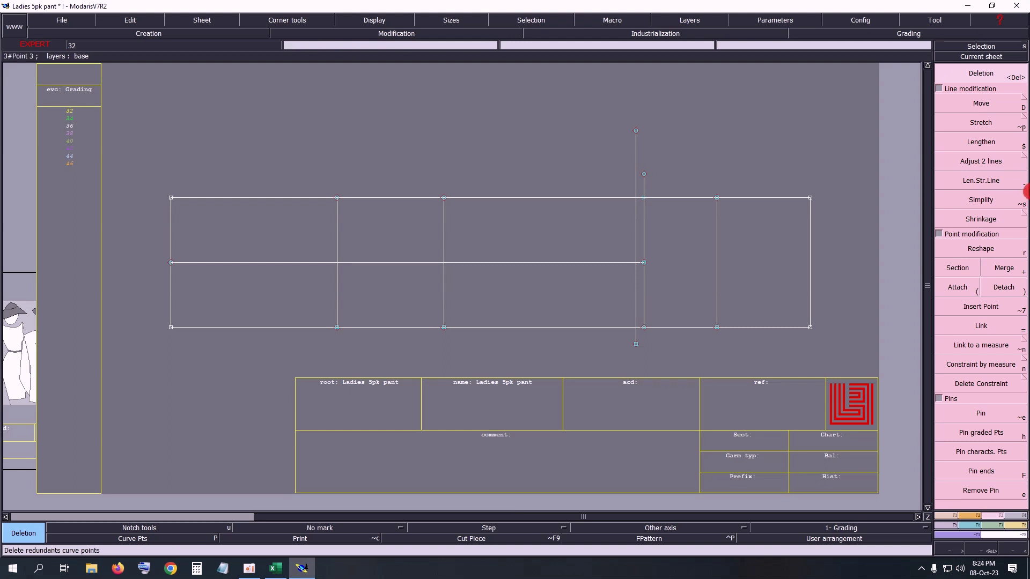
pyautogui.click(988, 167)
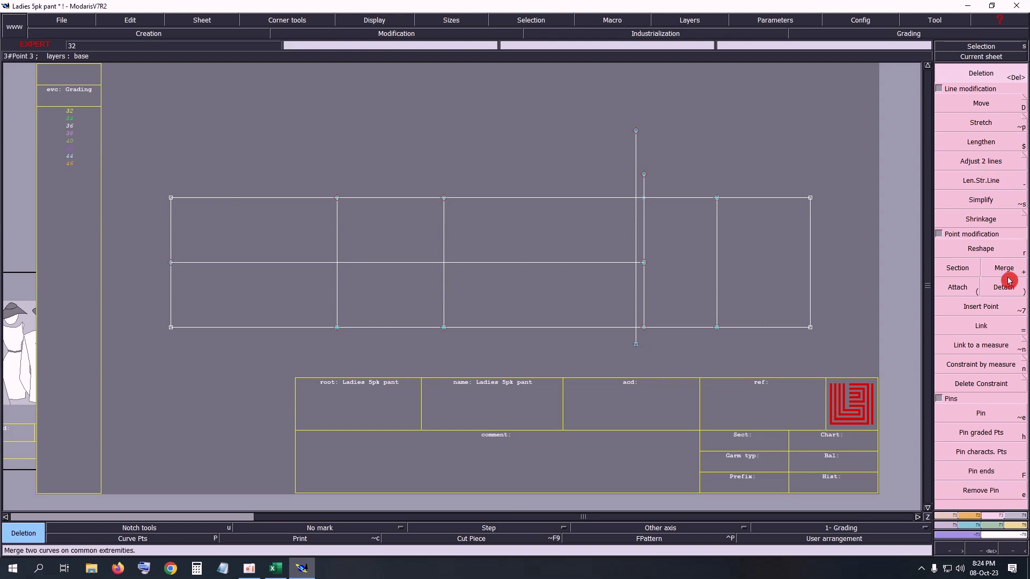
pyautogui.click(952, 522)
pyautogui.click(992, 149)
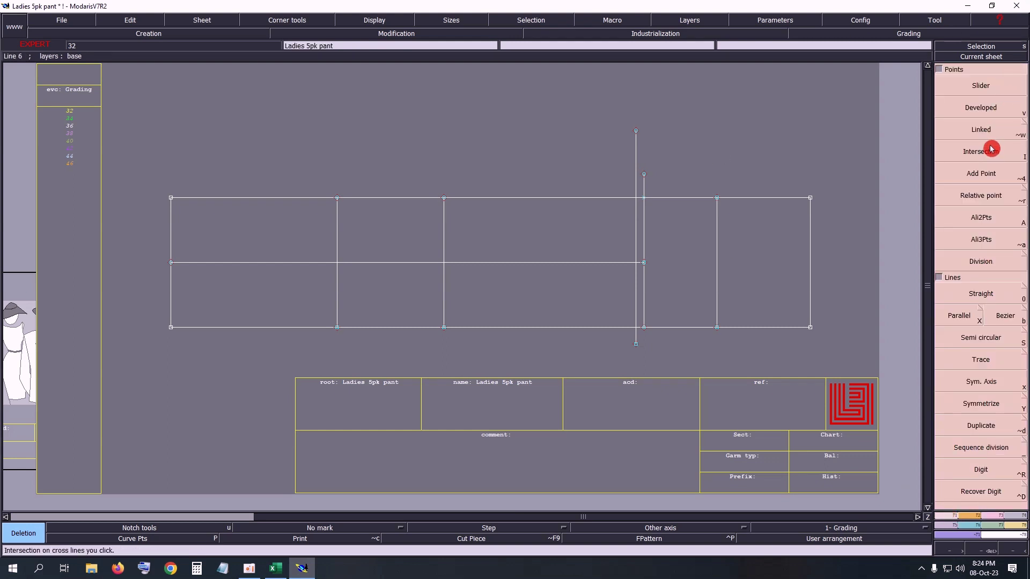
pyautogui.click(337, 263)
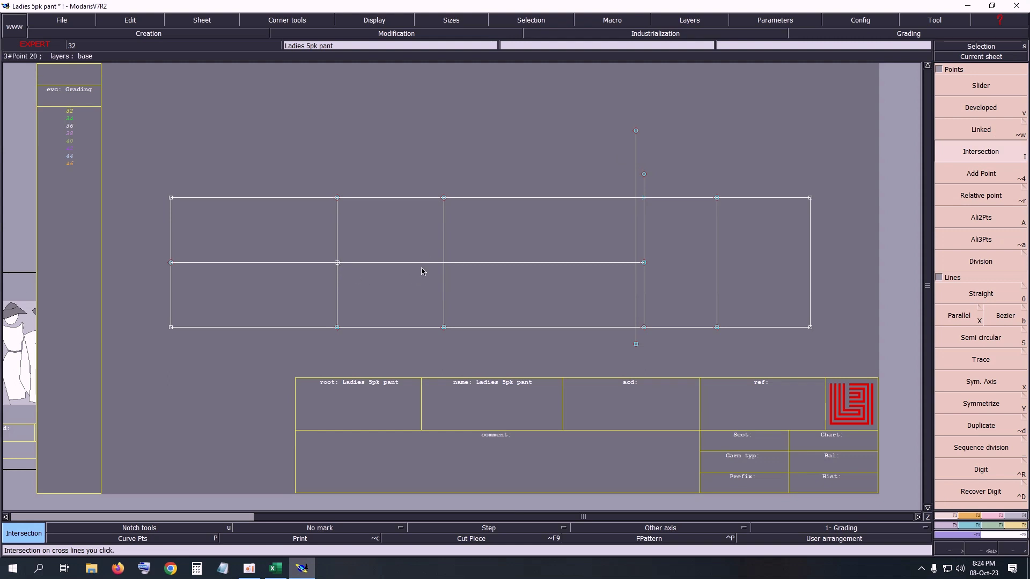
pyautogui.click(444, 263)
pyautogui.press('Escape')
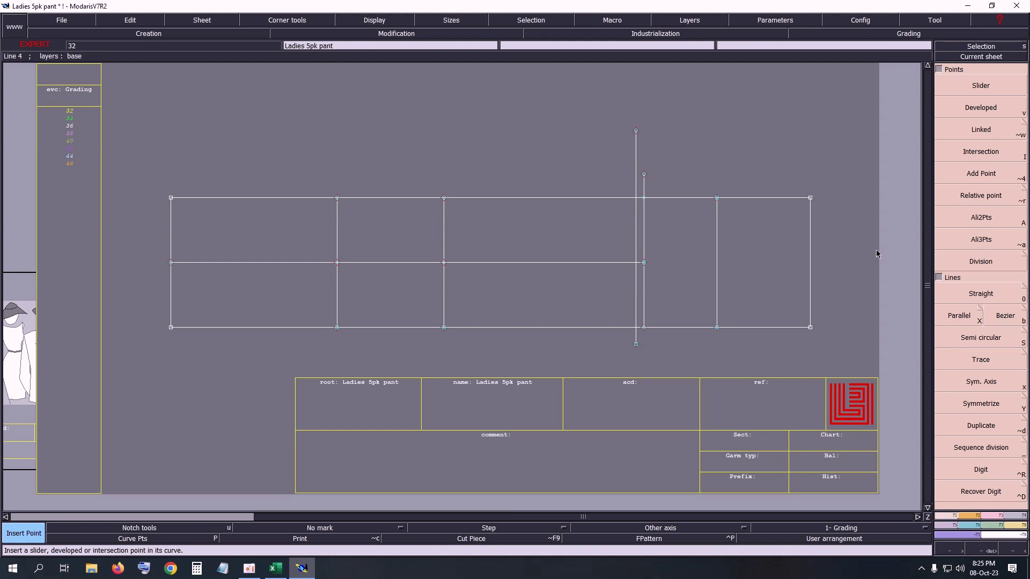
# Zoom in on the block's right end, where the top line meets the side line.
pyautogui.press('z')
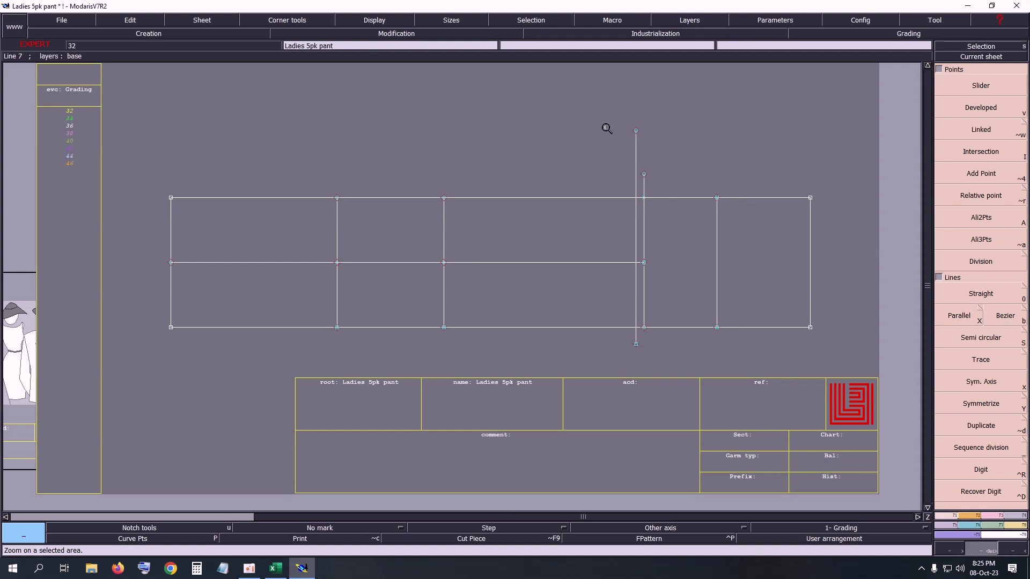
pyautogui.moveTo(610, 126)
pyautogui.mouseDown()
pyautogui.moveTo(721, 262)
pyautogui.moveTo(851, 361)
pyautogui.mouseUp()
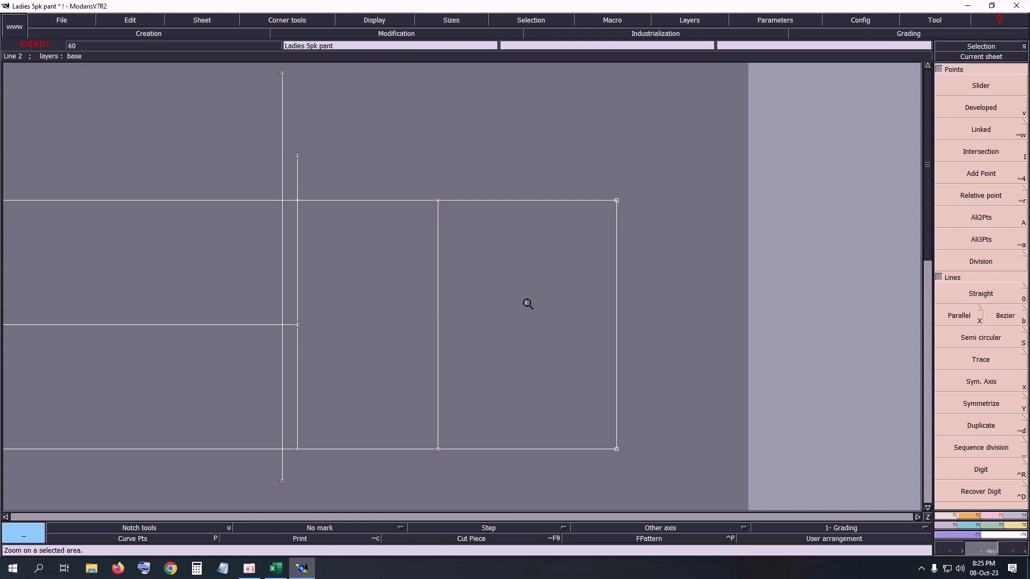
# Draw a Bezier segment from the raised top point to the middle top corner.
pyautogui.press('b')
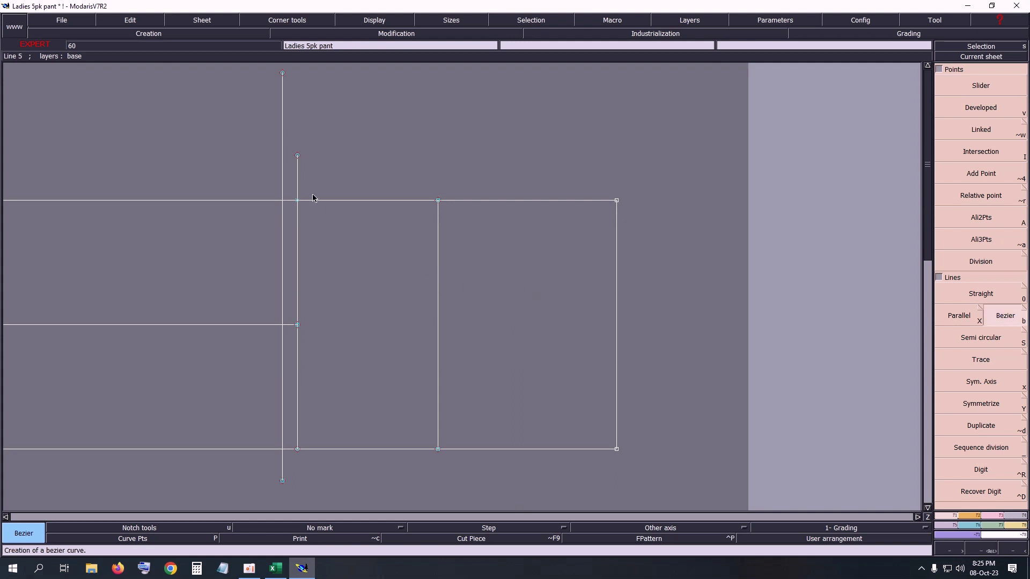
pyautogui.click(298, 156)
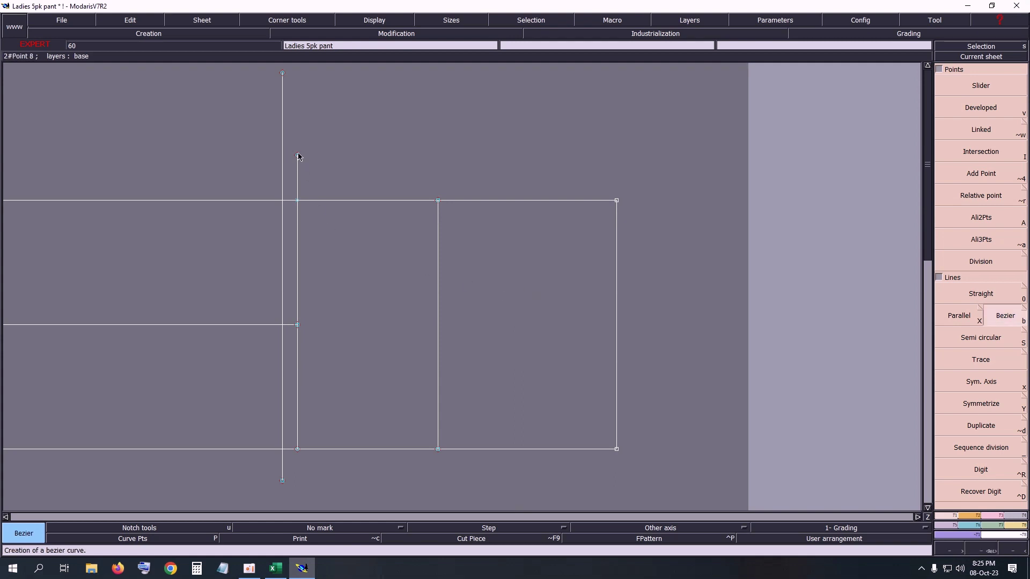
pyautogui.click(438, 200)
# Place a developed point a typed distance down the right side line.
pyautogui.press('v')
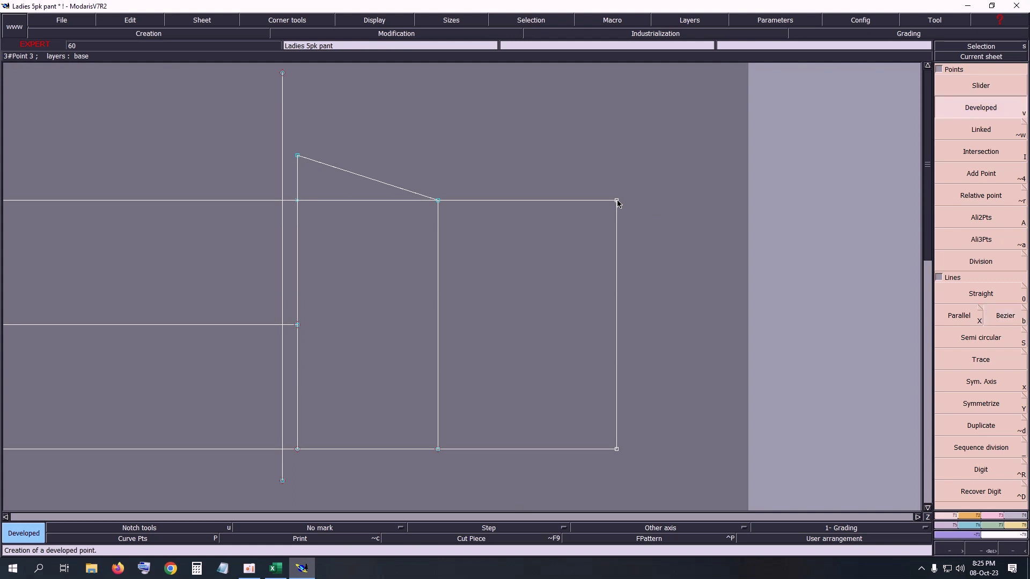
pyautogui.click(616, 209)
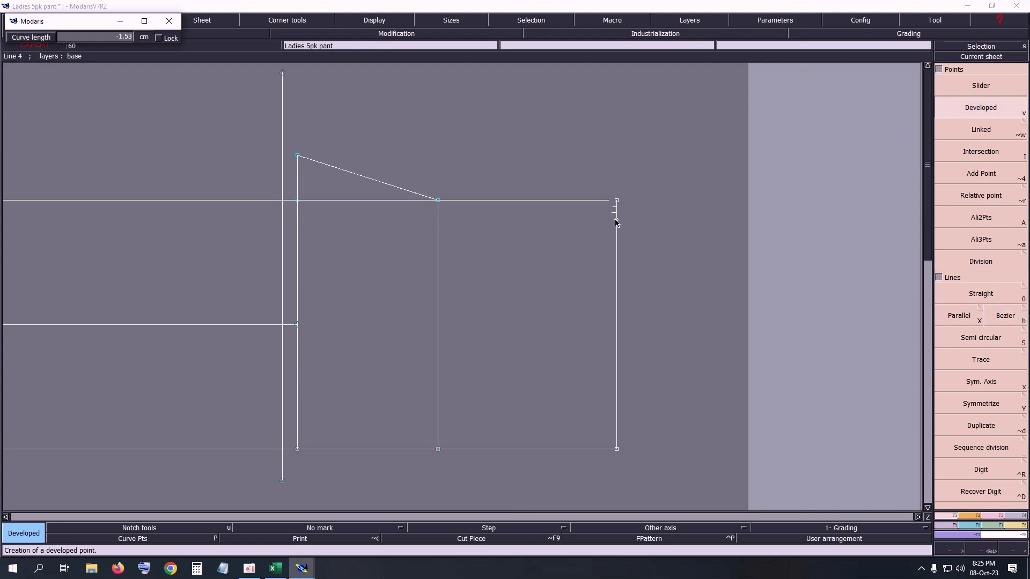
pyautogui.press('BackSpace')
pyautogui.press('Return')
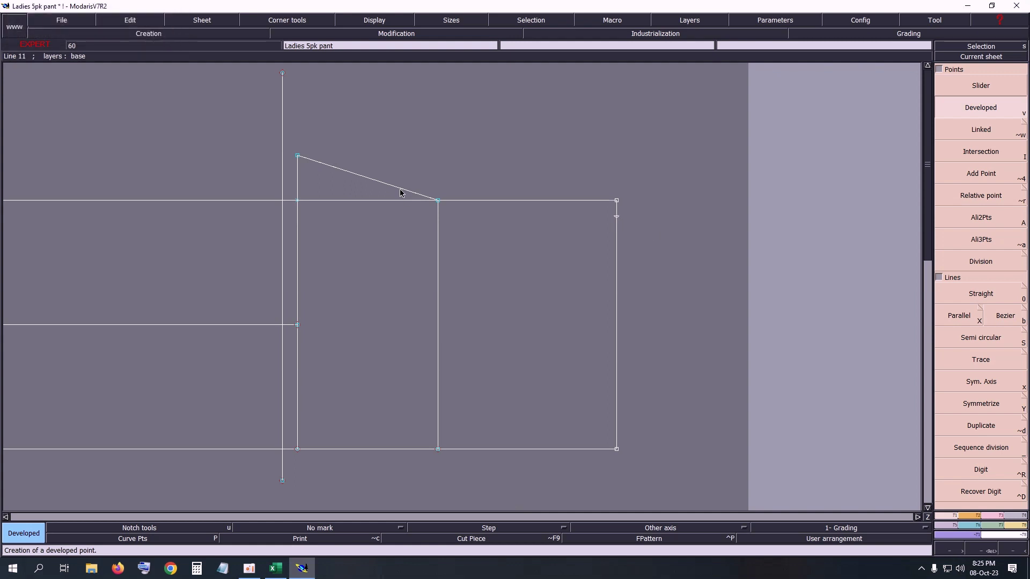
# Delete the first slanted Bezier waist segment.
pyautogui.click(380, 184)
pyautogui.click(383, 183)
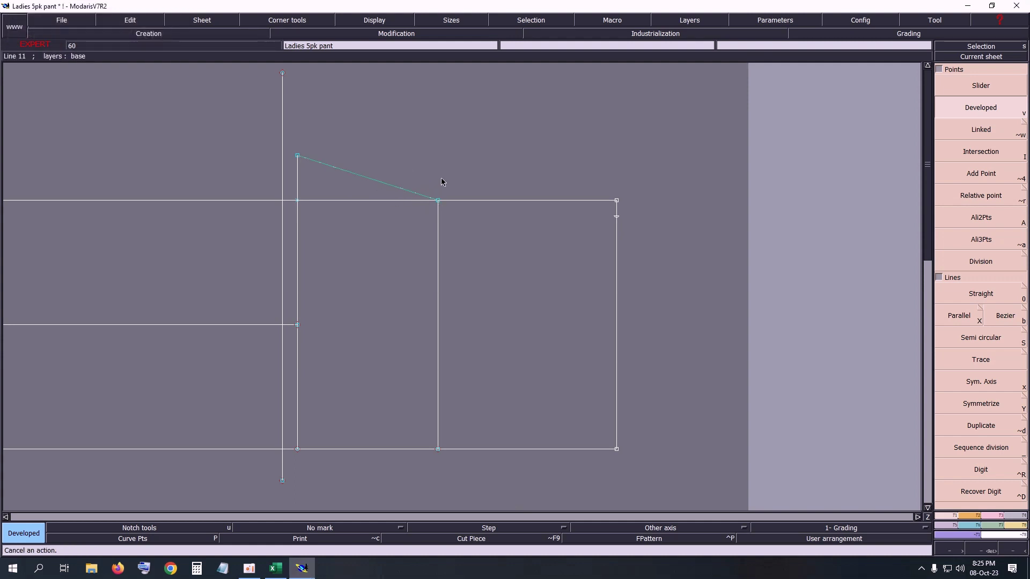
pyautogui.press('Delete')
pyautogui.click(379, 182)
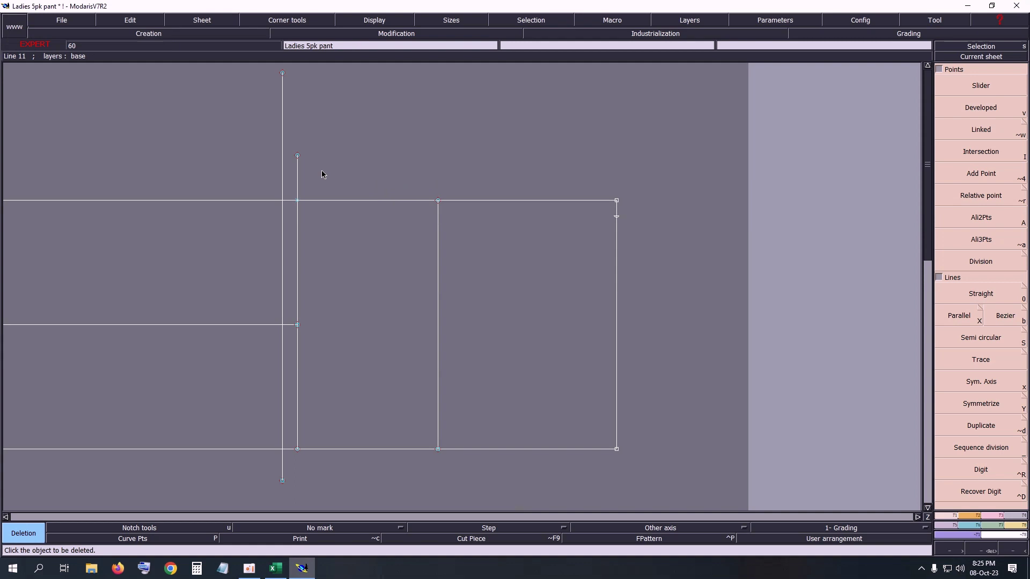
# Redraw the waist Bezier through the raised top point, middle corner and new side point.
pyautogui.press('b')
pyautogui.click(298, 156)
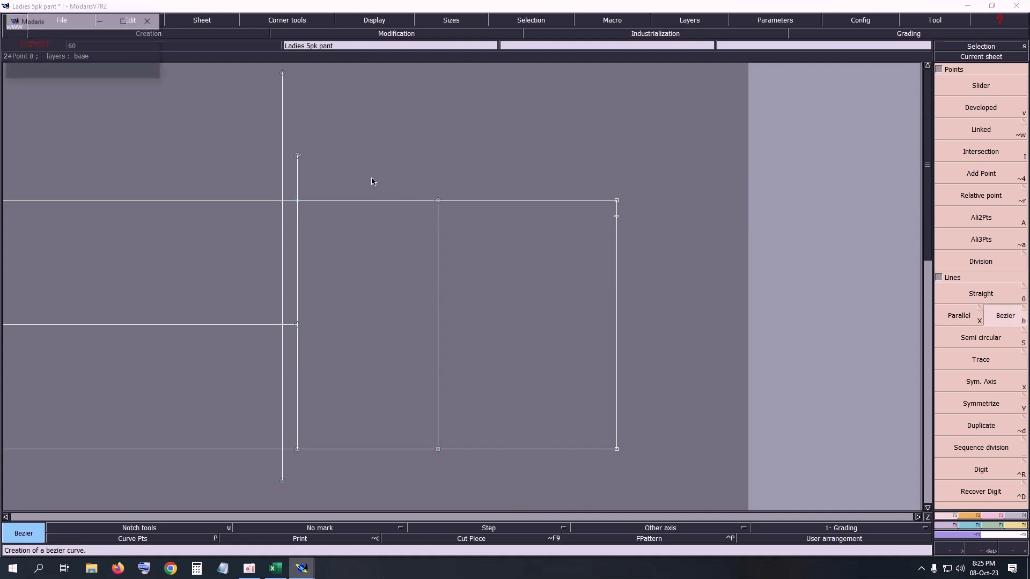
pyautogui.click(438, 200)
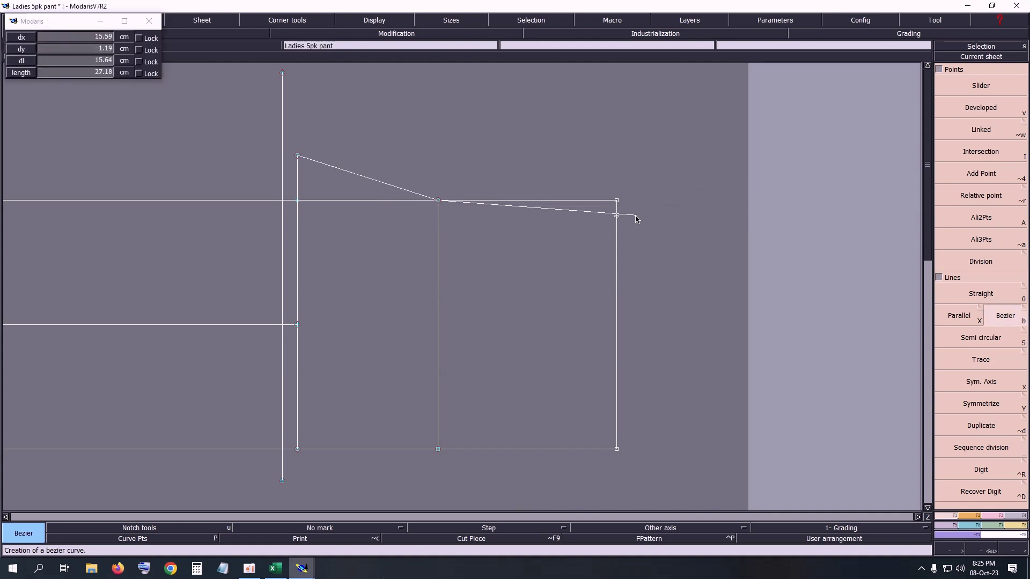
pyautogui.click(617, 216)
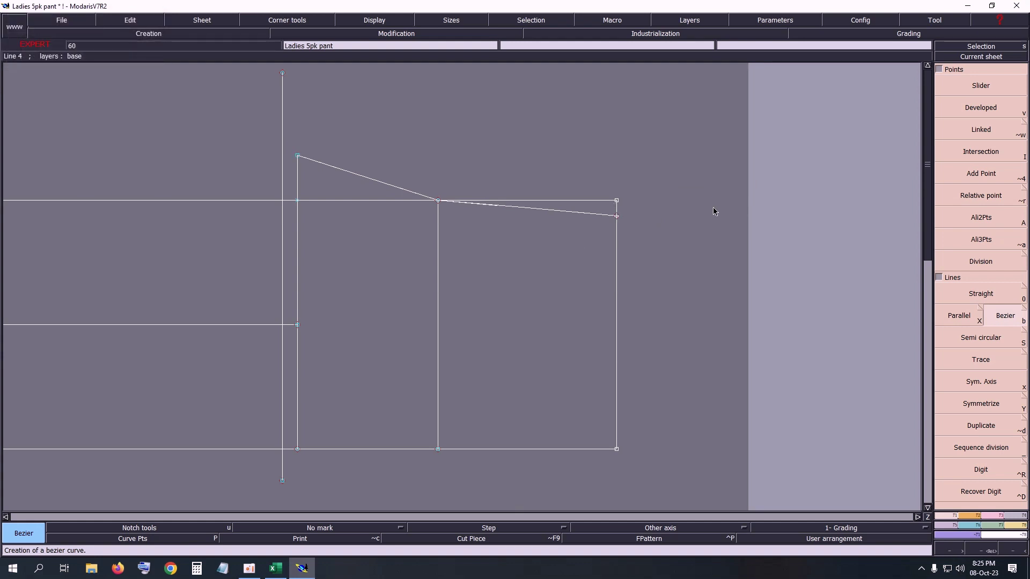
pyautogui.click(276, 568)
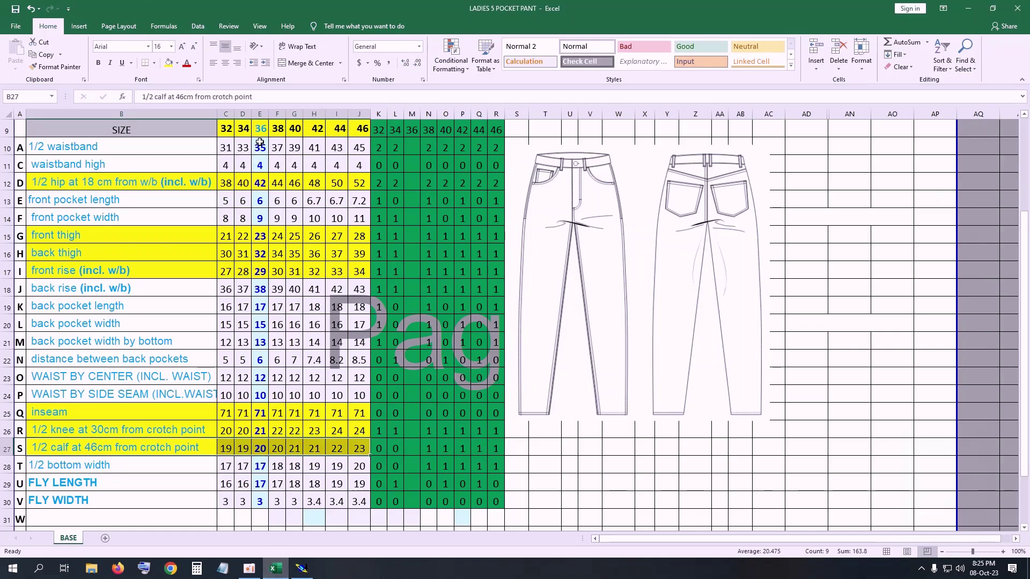
# Enter 37 in cell AN10 and 3 in cell AO10.
pyautogui.click(847, 165)
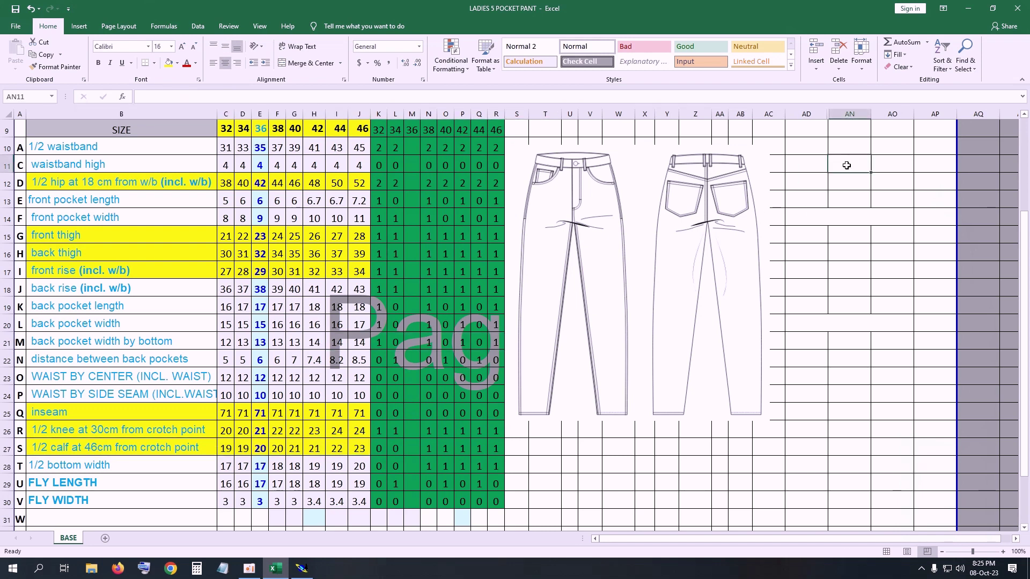
pyautogui.click(265, 129)
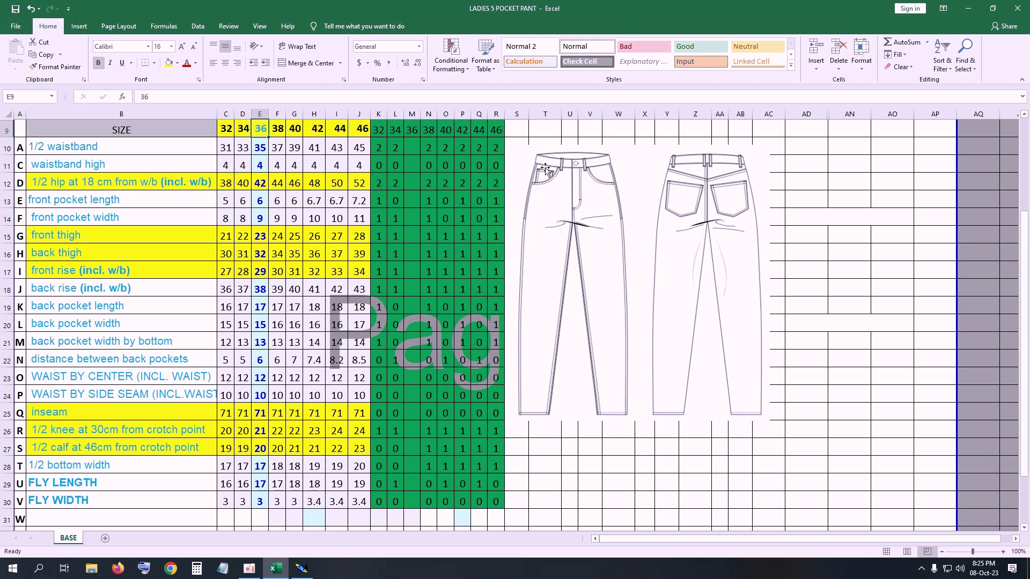
pyautogui.click(849, 151)
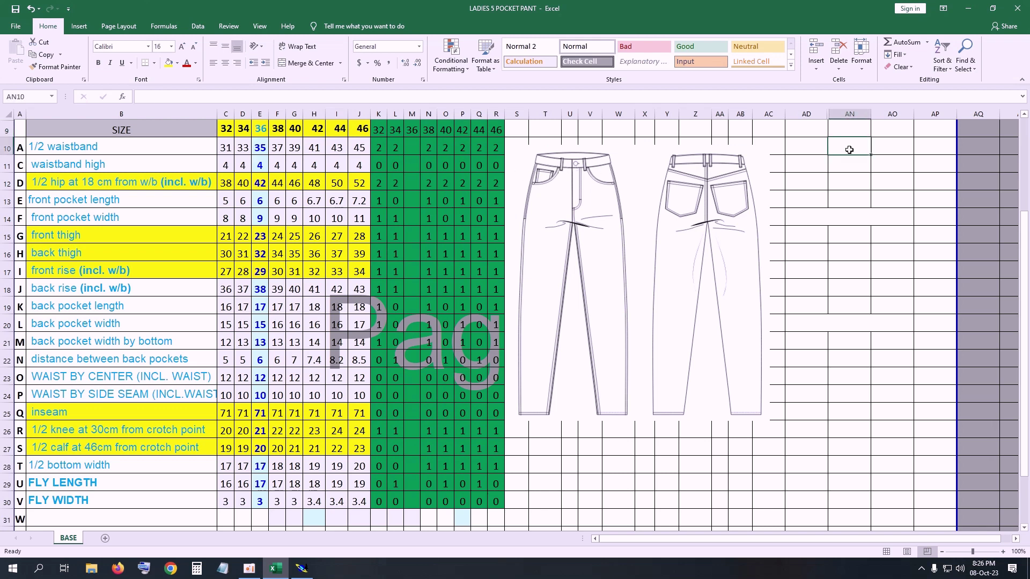
pyautogui.write('37')
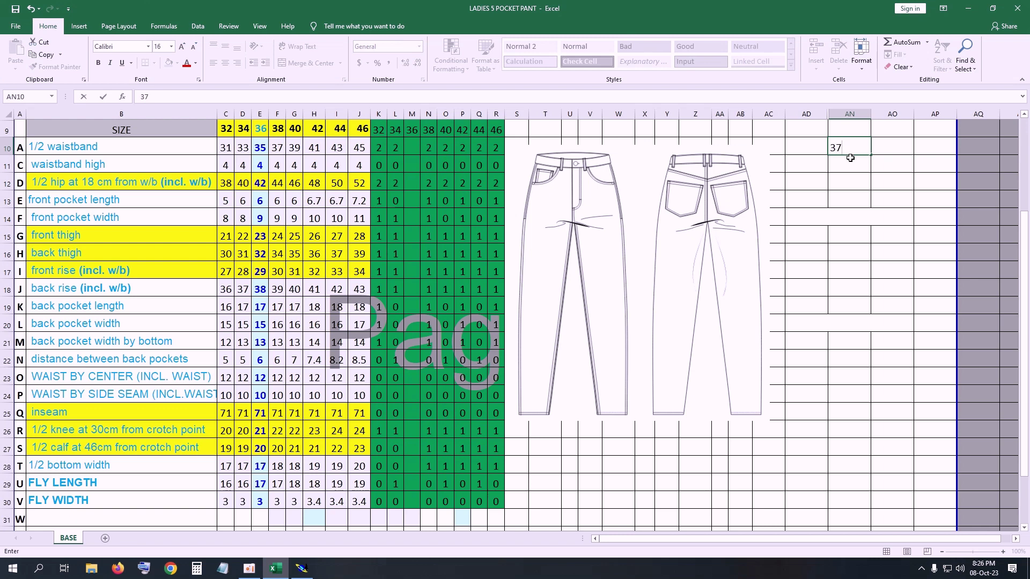
pyautogui.click(903, 148)
pyautogui.write('3')
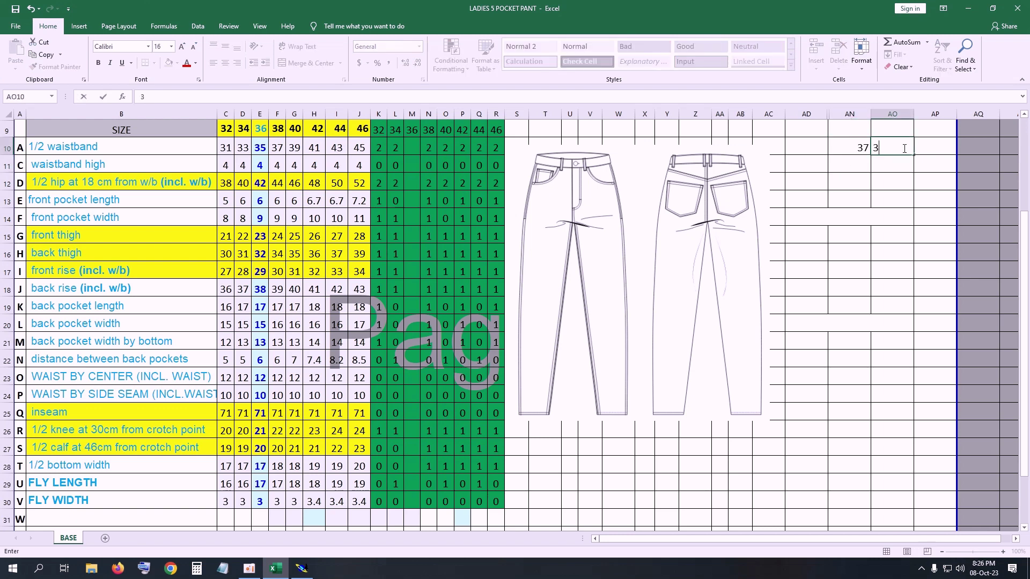
pyautogui.press('Return')
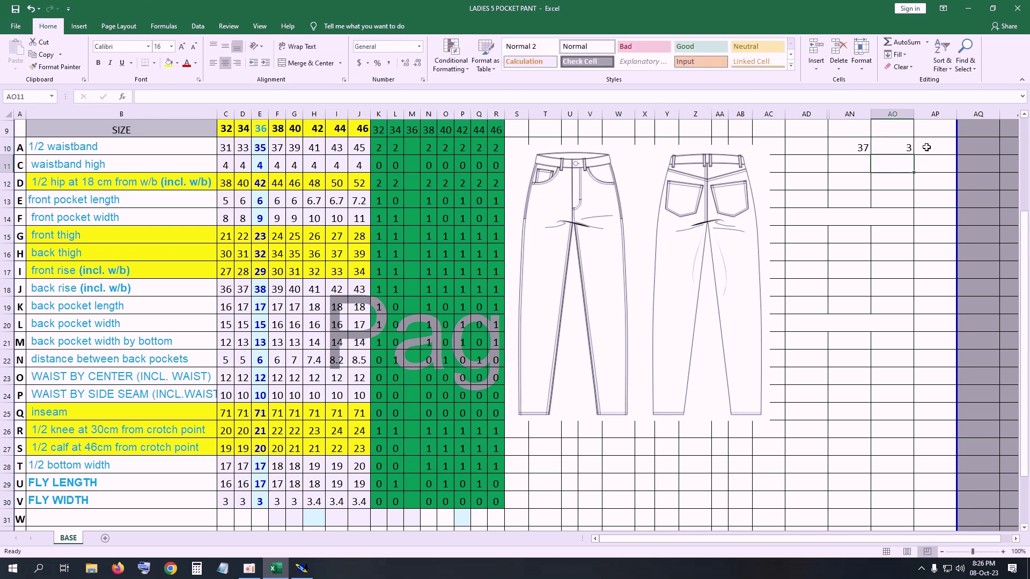
# Calculate =AN10-AO10 in AP10, giving 34.
pyautogui.click(927, 147)
pyautogui.write('=')
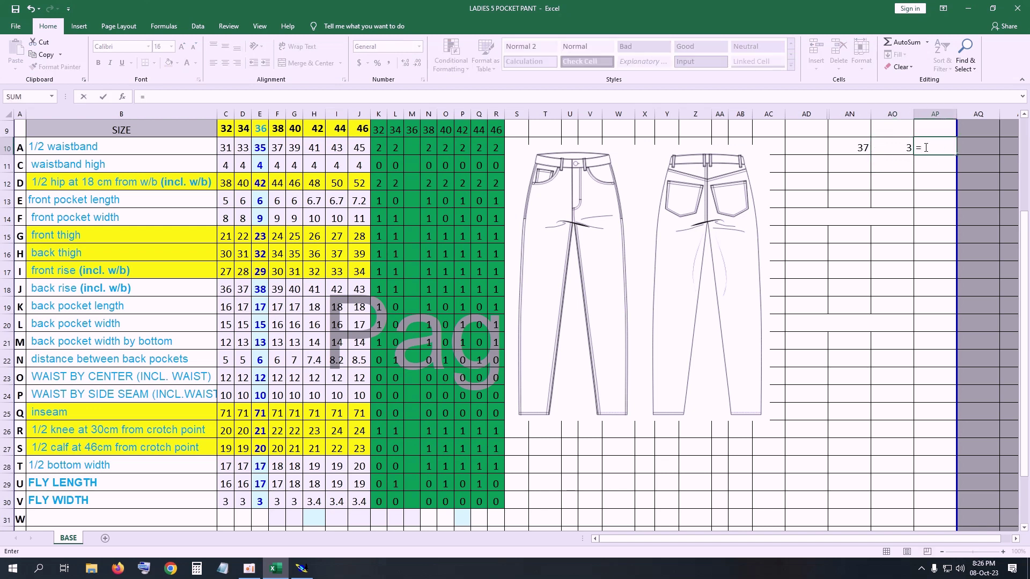
pyautogui.click(845, 151)
pyautogui.write('-')
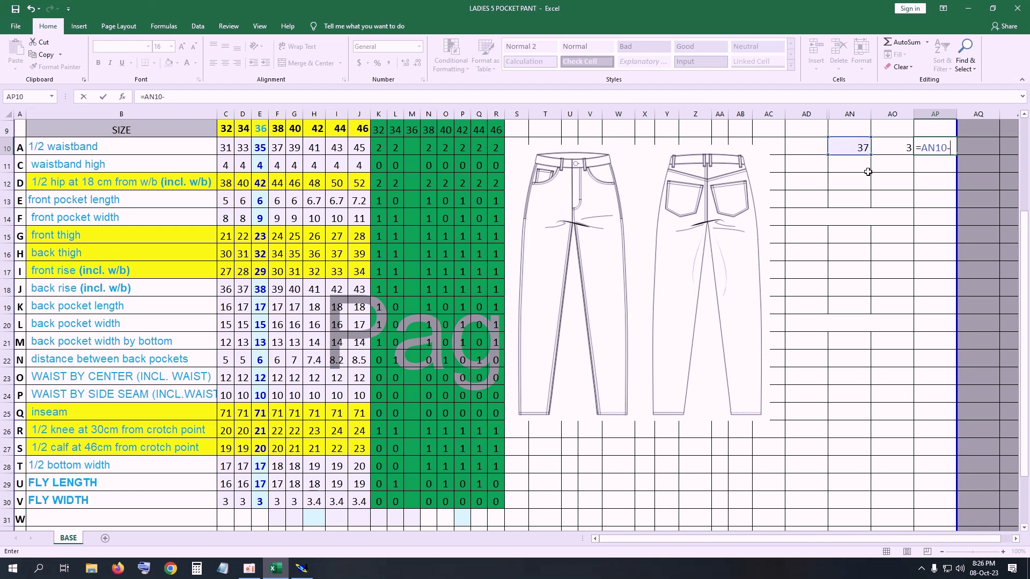
pyautogui.click(907, 149)
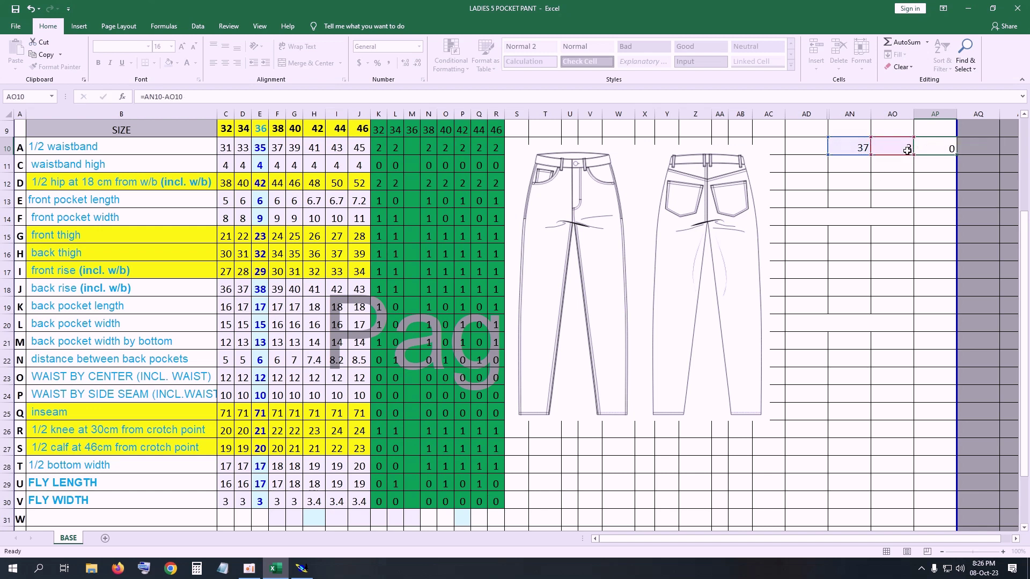
pyautogui.press('Return')
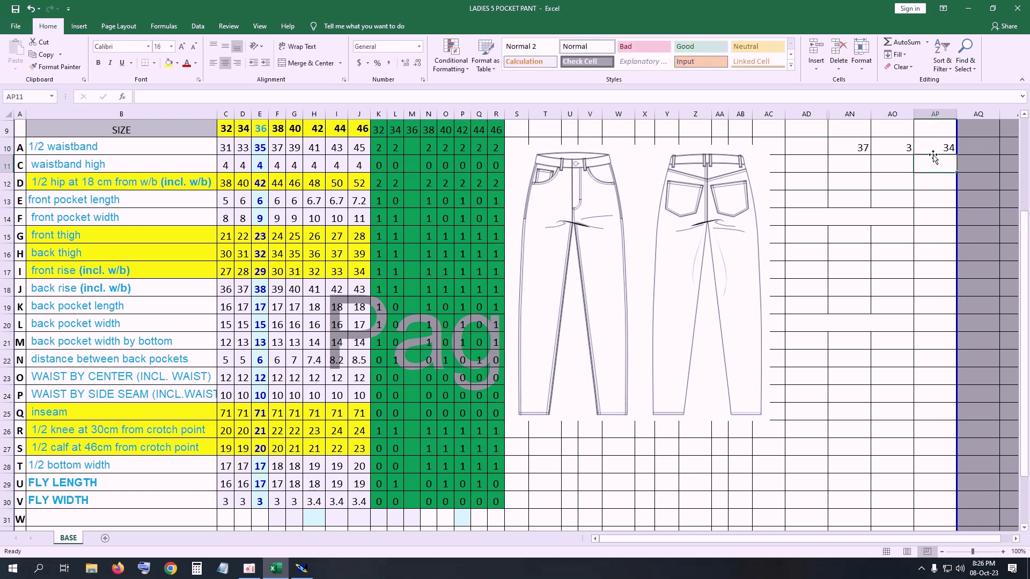
# Calculate half of AP10 in AN12, giving 17.
pyautogui.click(863, 185)
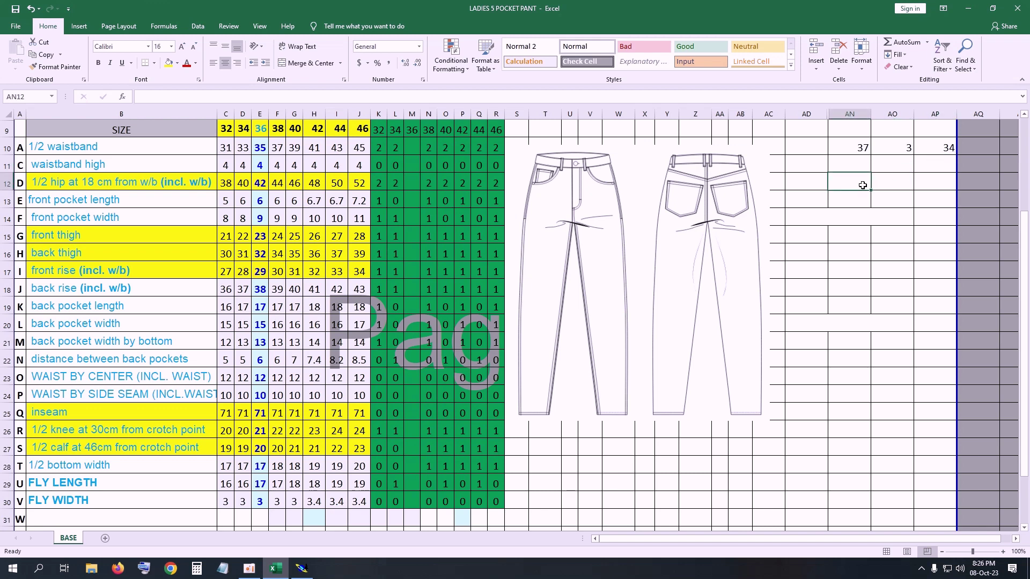
pyautogui.write('=')
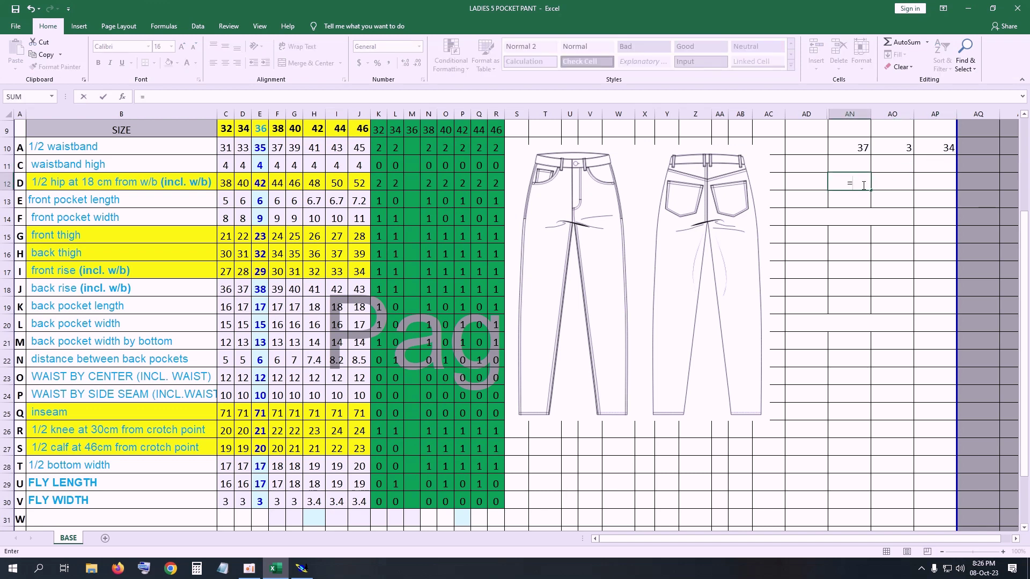
pyautogui.click(938, 151)
pyautogui.write('/2')
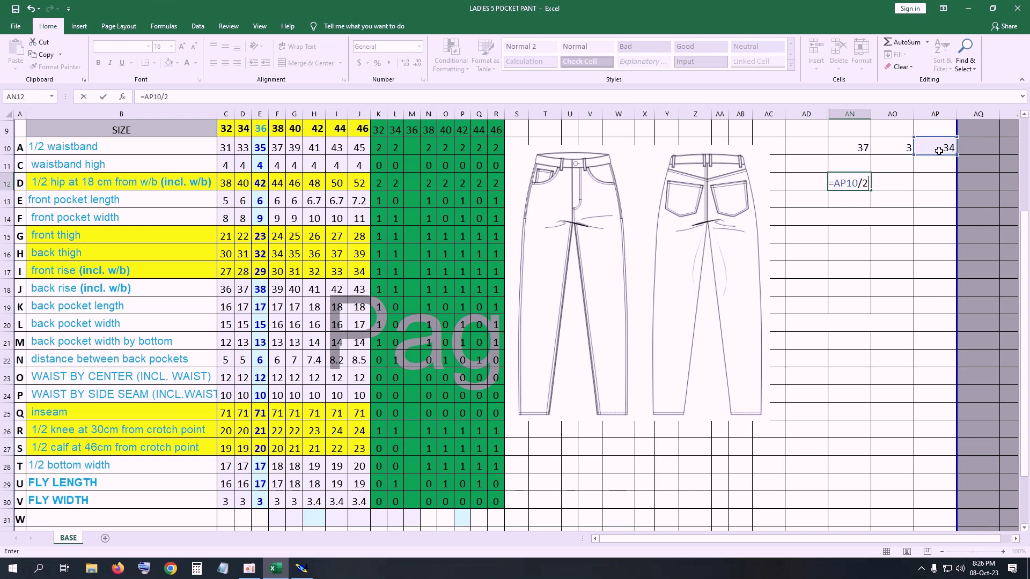
pyautogui.press('Return')
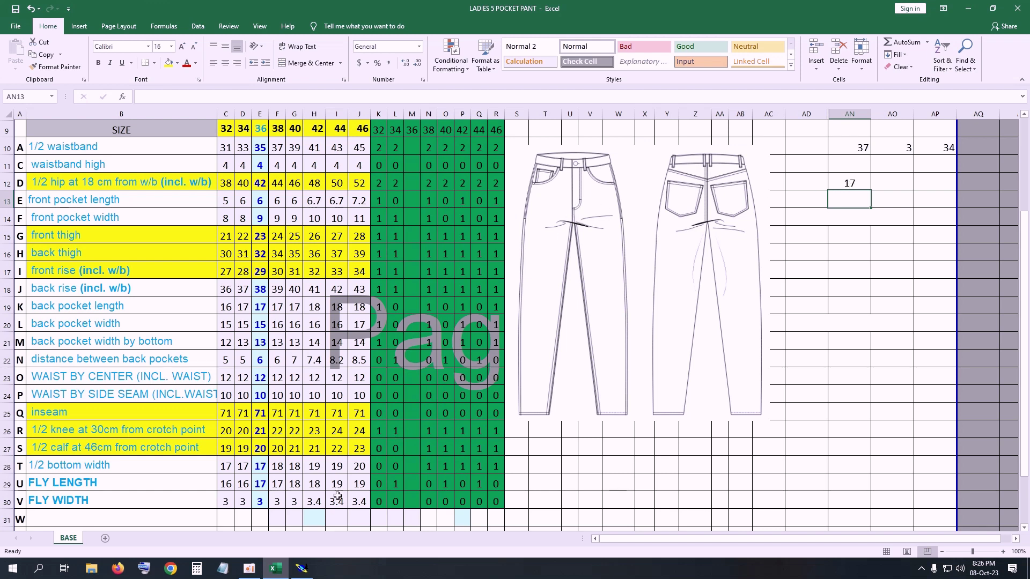
pyautogui.click(308, 568)
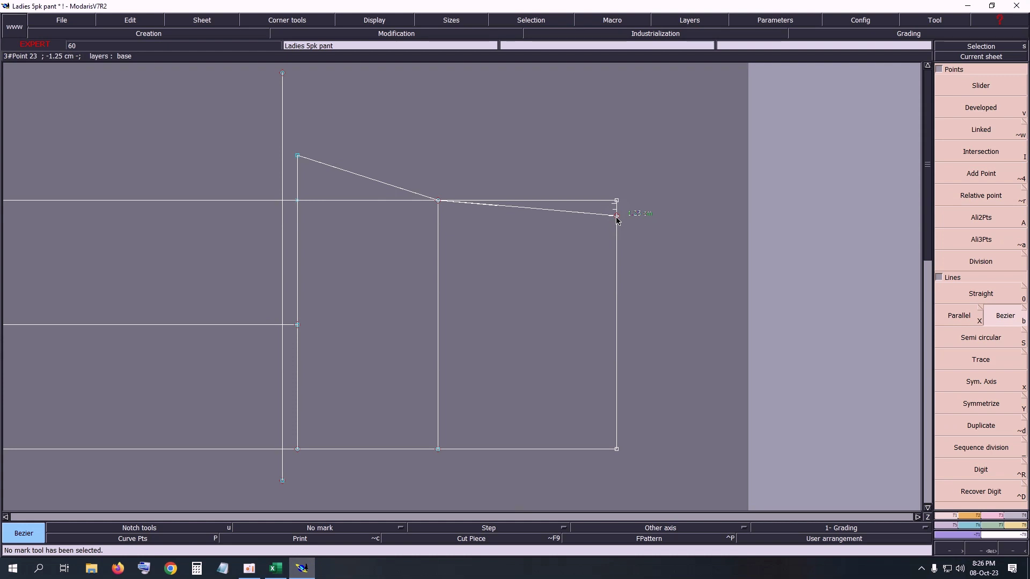
# Place a developed point 17 cm along the back piece's right side line.
pyautogui.press('v')
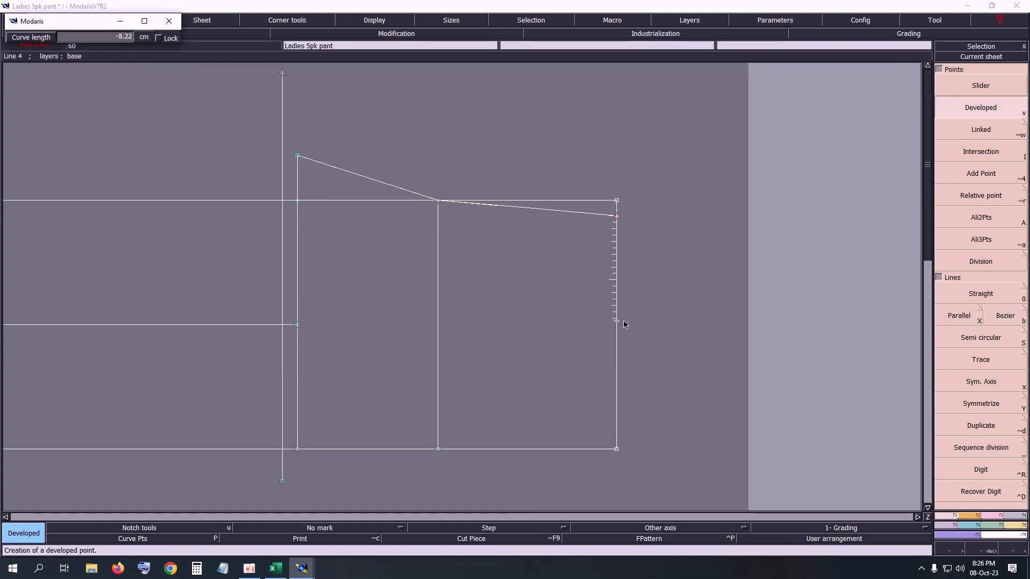
pyautogui.press('BackSpace')
pyautogui.write('7')
pyautogui.press('Return')
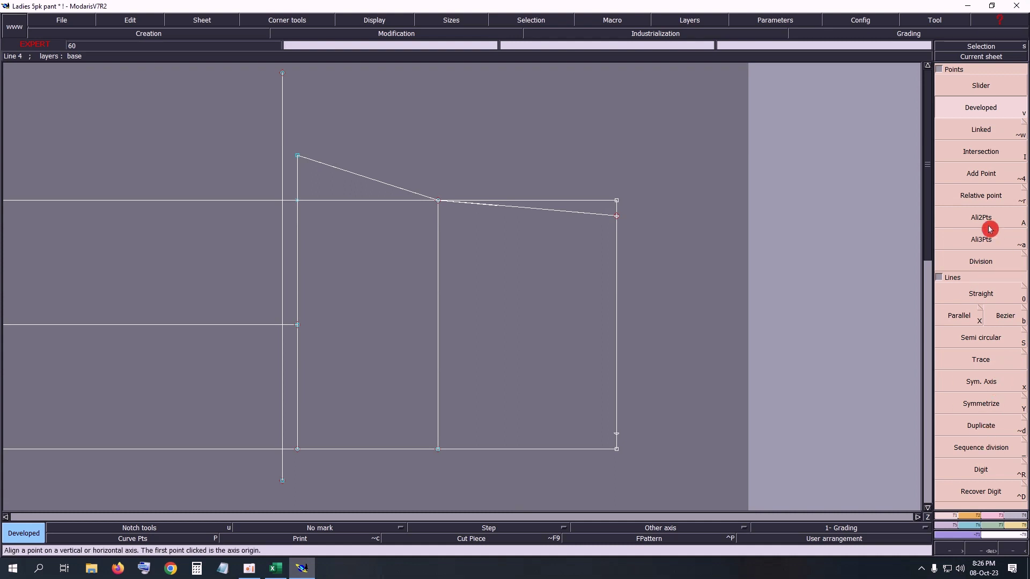
# Try lowering the right corner with Reshape, undo it, and recheck the spreadsheet value.
pyautogui.press('F3')
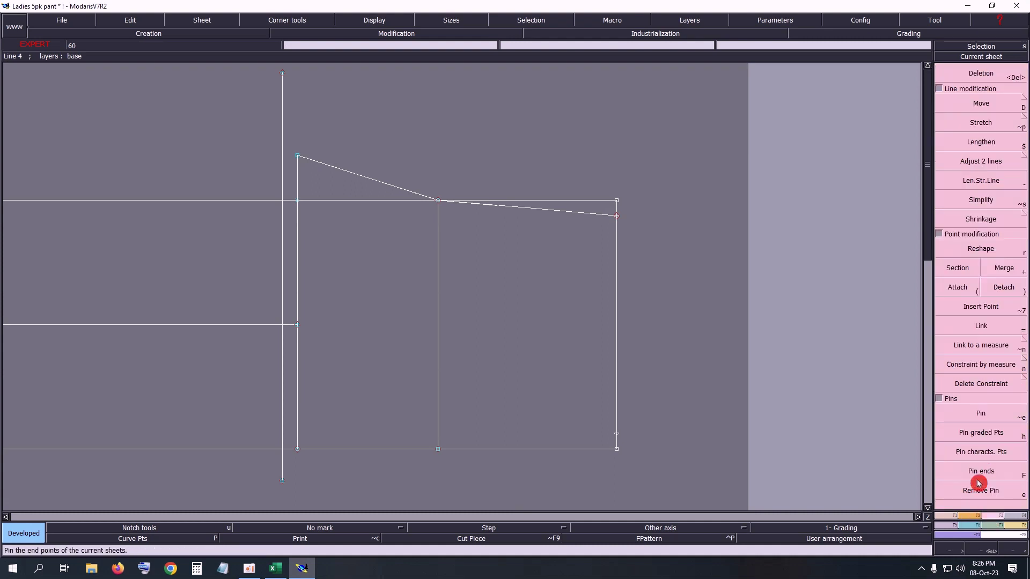
pyautogui.click(983, 253)
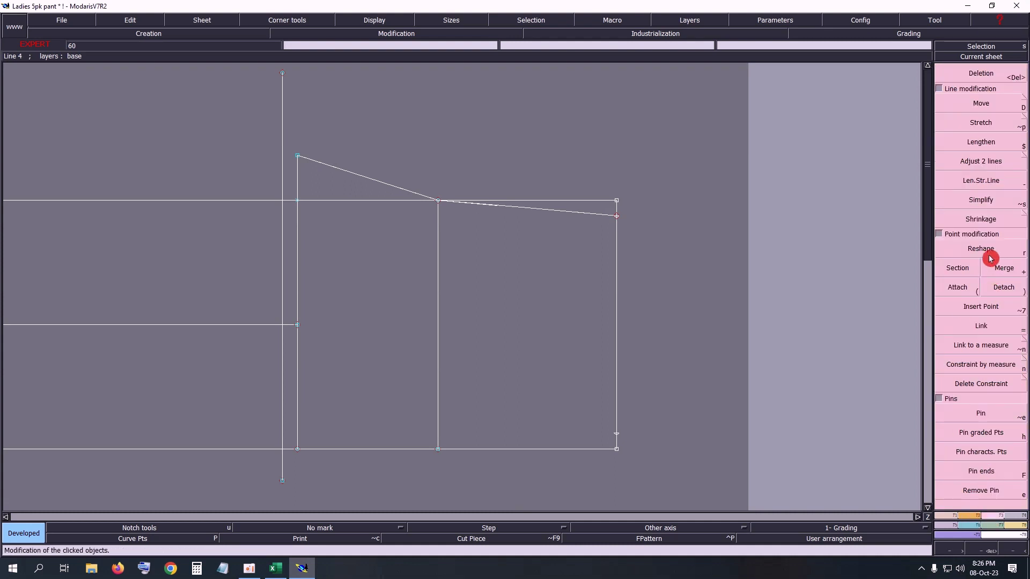
pyautogui.click(615, 216)
pyautogui.click(615, 223)
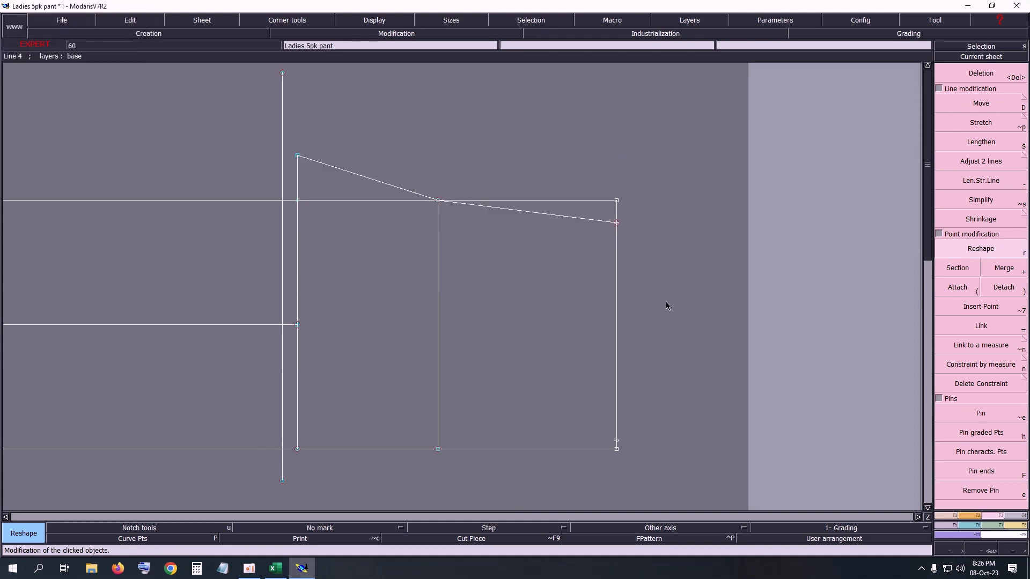
pyautogui.hotkey('ctrl', 'z')
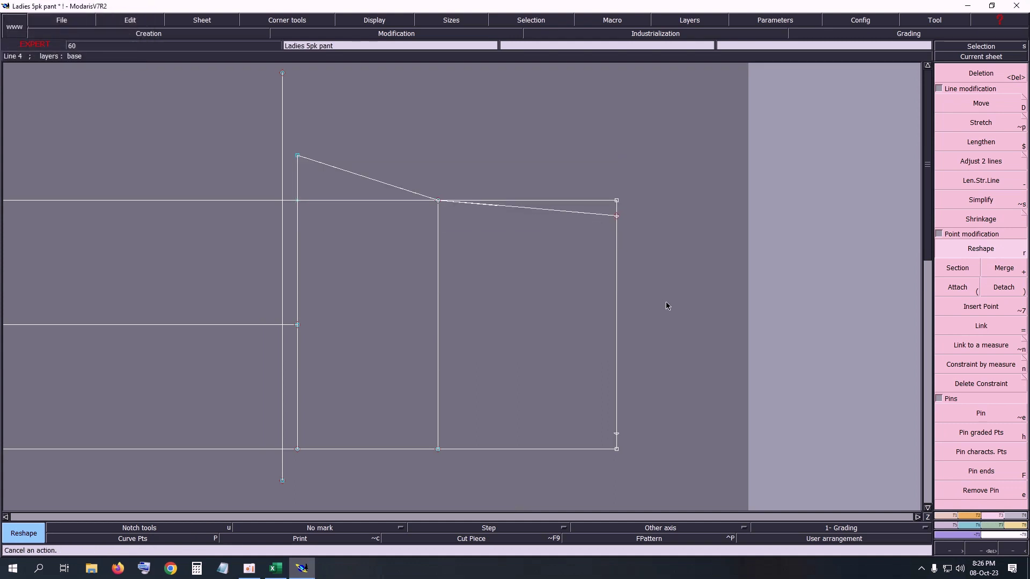
pyautogui.press('z')
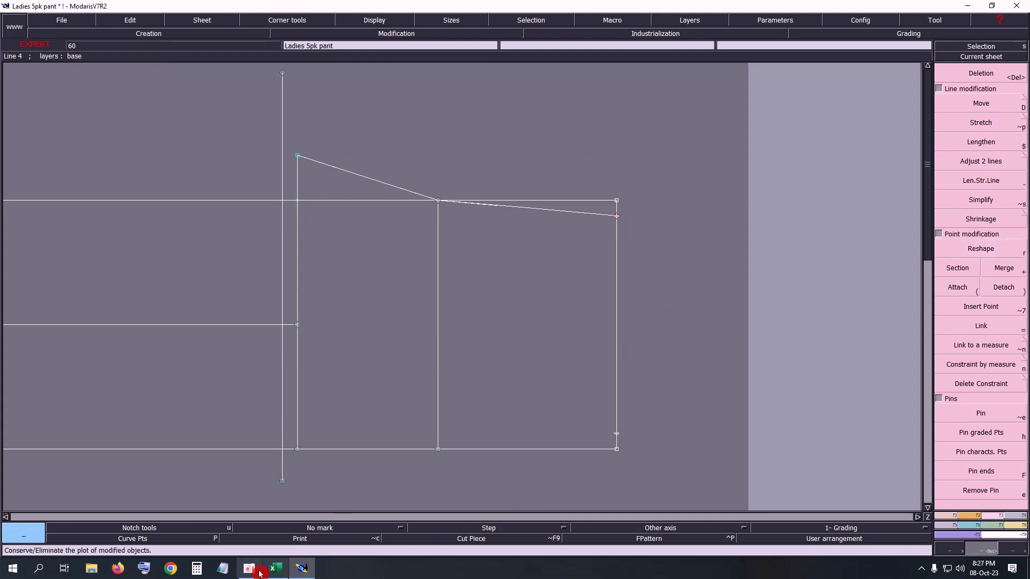
pyautogui.click(279, 571)
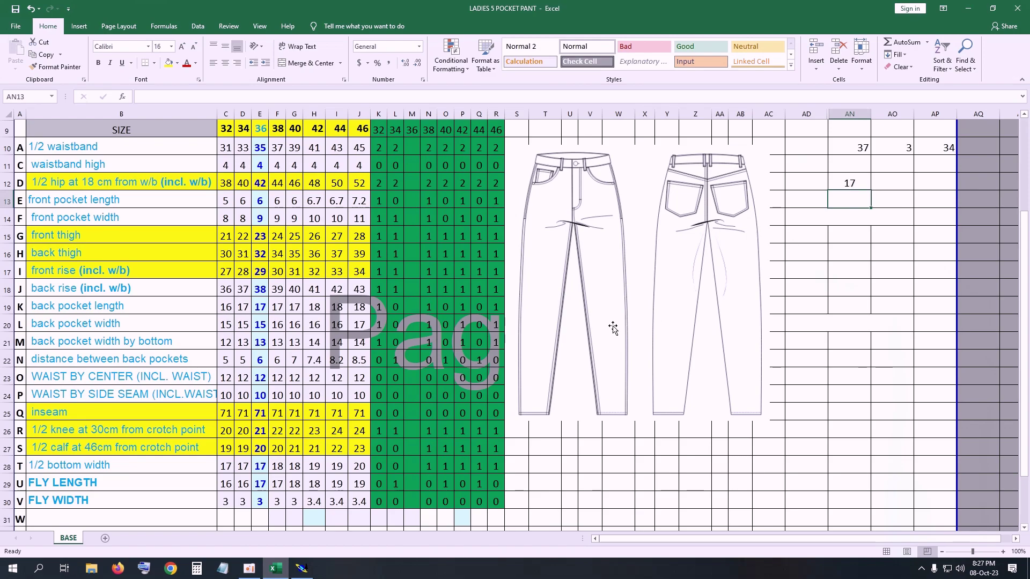
pyautogui.click(304, 567)
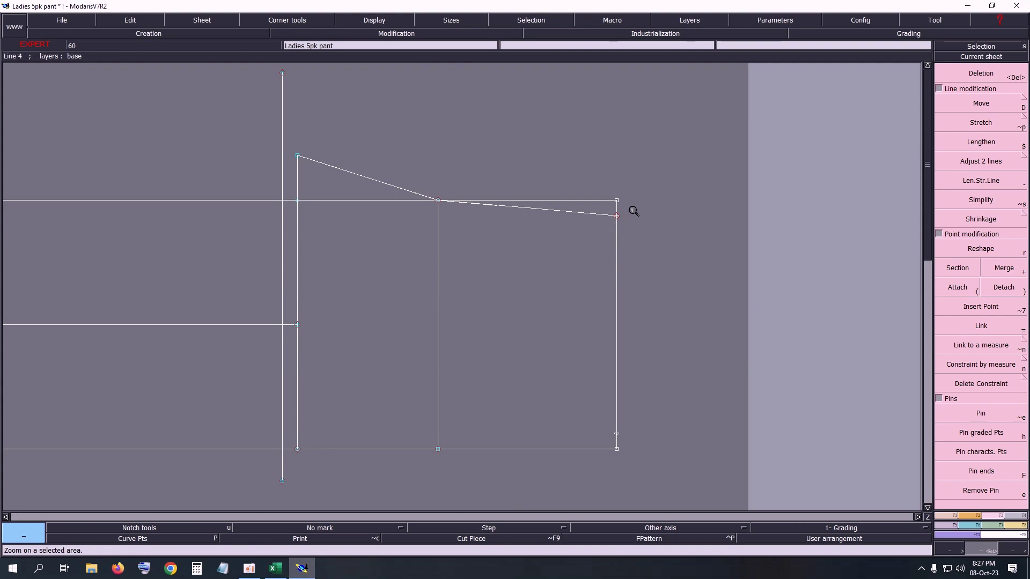
# Reshape the sloped top line into a curve from the raised top point.
pyautogui.moveTo(185, 117); pyautogui.dragTo(703, 486)
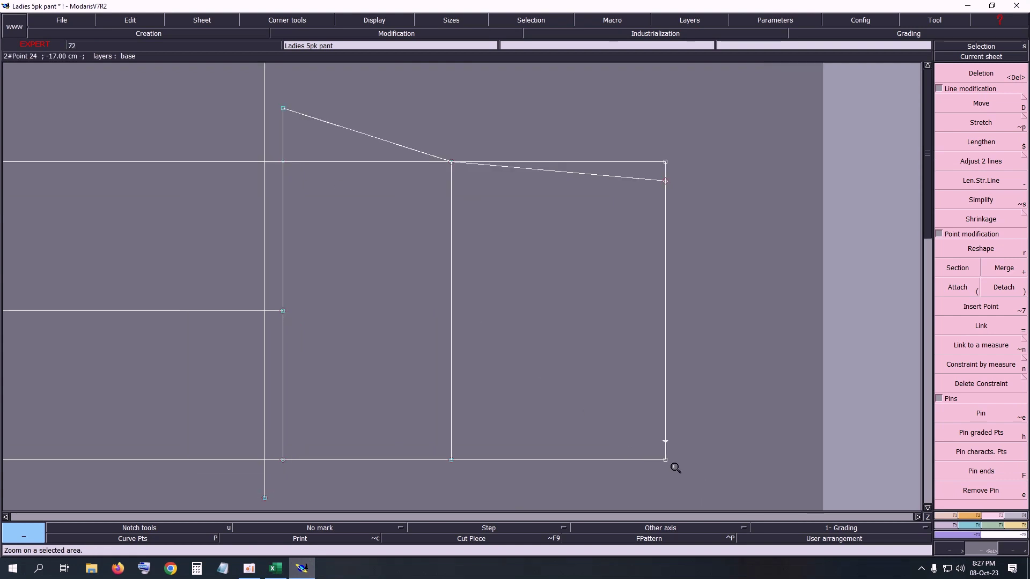
pyautogui.click(370, 22)
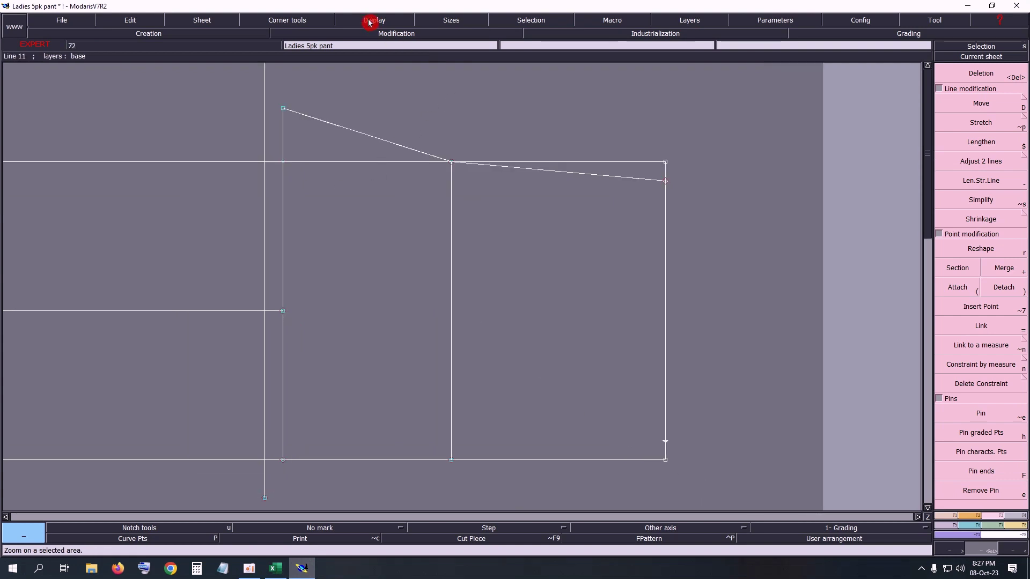
pyautogui.click(769, 278)
pyautogui.press('r')
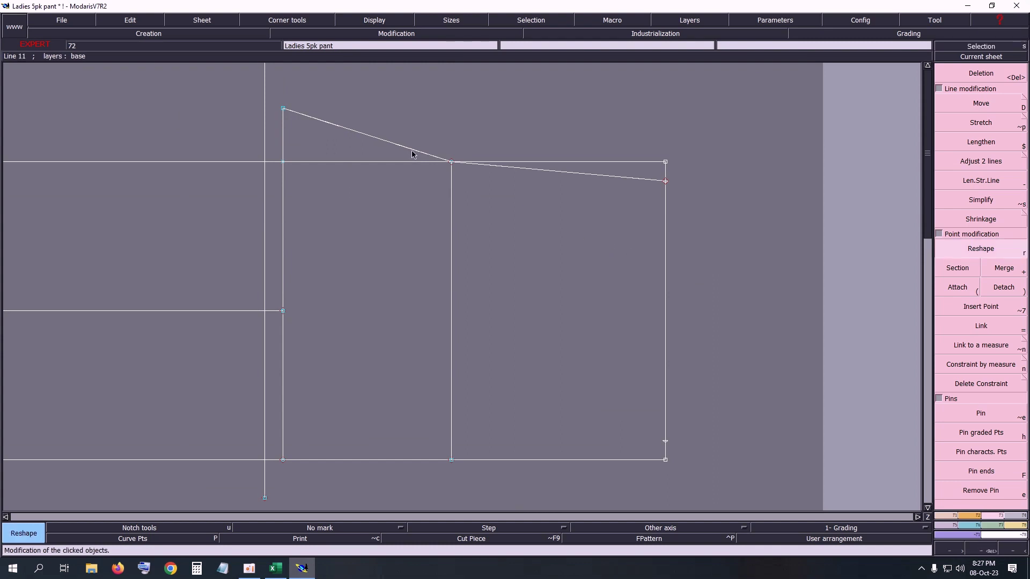
pyautogui.moveTo(412, 155); pyautogui.dragTo(308, 148)
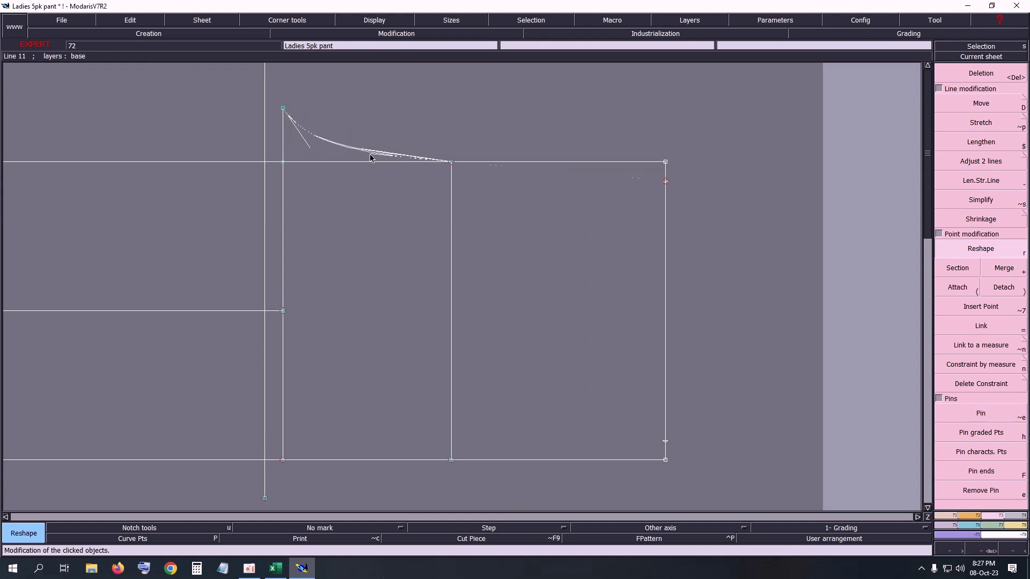
pyautogui.moveTo(375, 153); pyautogui.dragTo(367, 158)
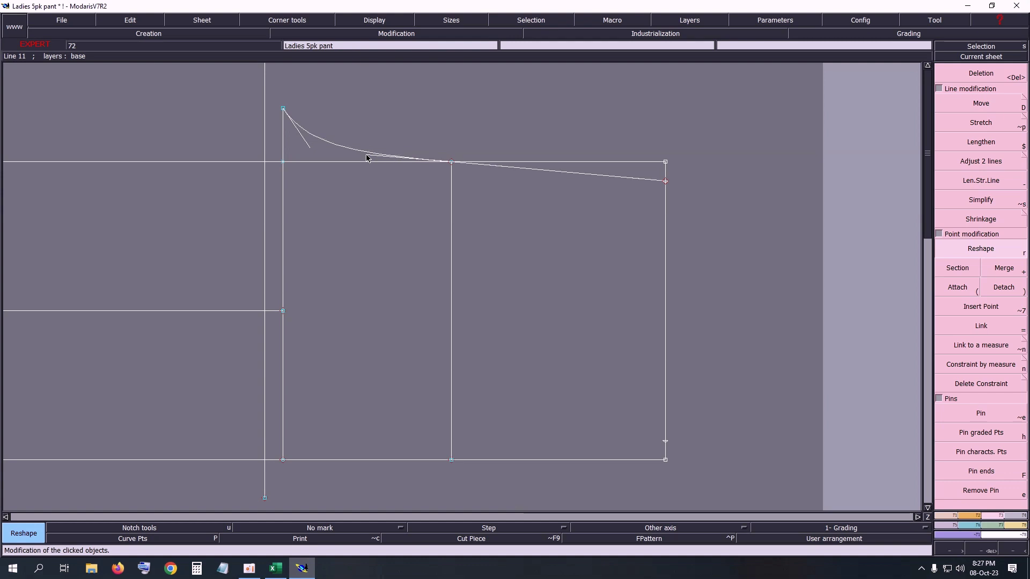
pyautogui.moveTo(308, 150); pyautogui.dragTo(306, 156)
pyautogui.click(366, 158)
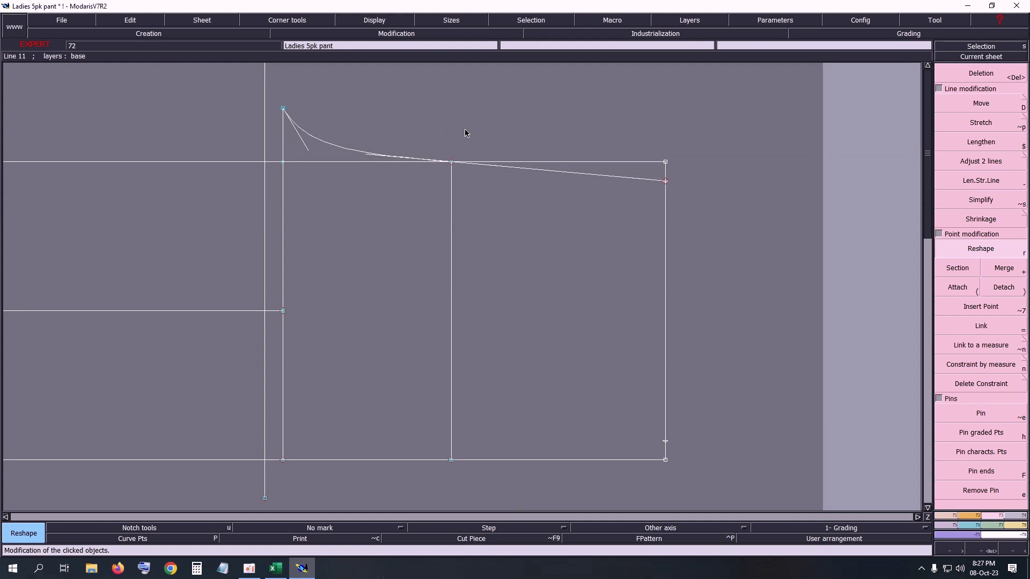
# Reposition the curve's right end point to a 0.91 cm offset.
pyautogui.press('F5')
pyautogui.press('z')
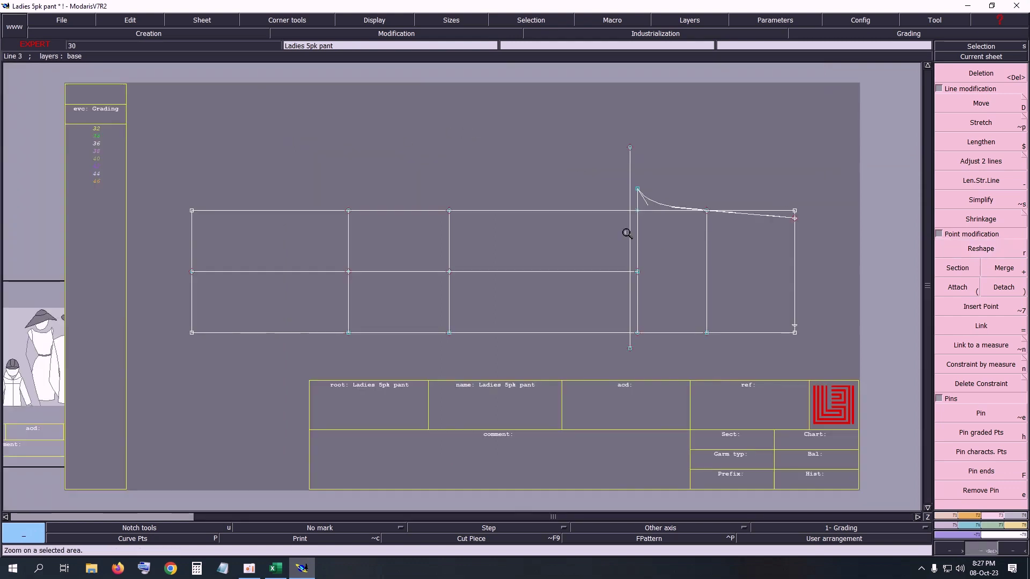
pyautogui.moveTo(502, 114); pyautogui.dragTo(867, 373)
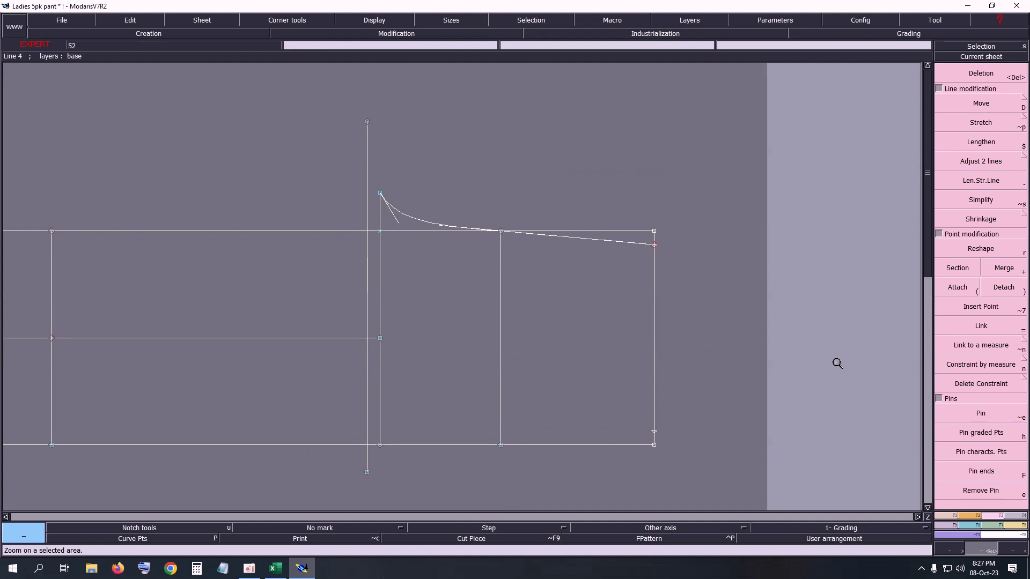
pyautogui.click(988, 249)
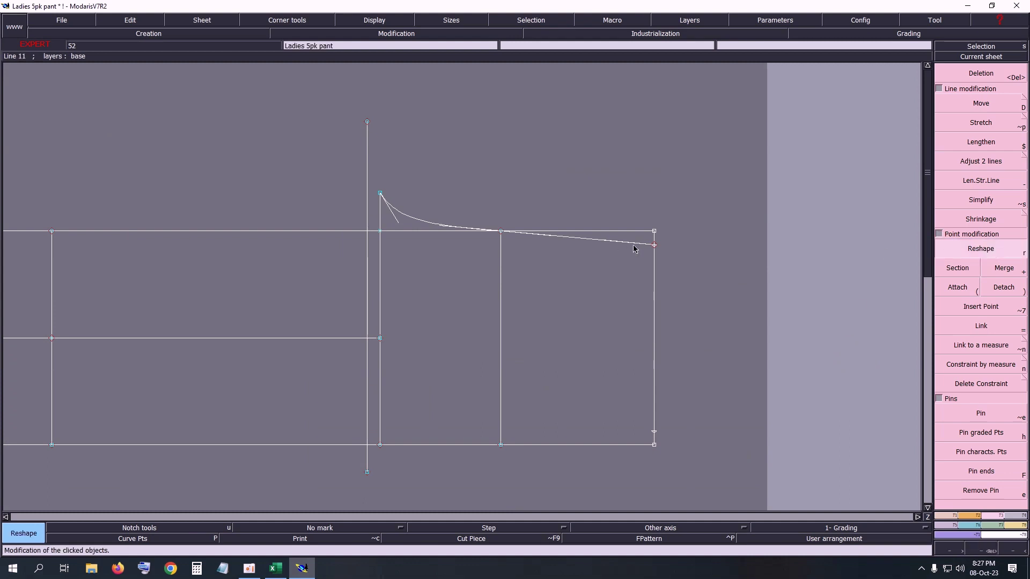
pyautogui.click(654, 246)
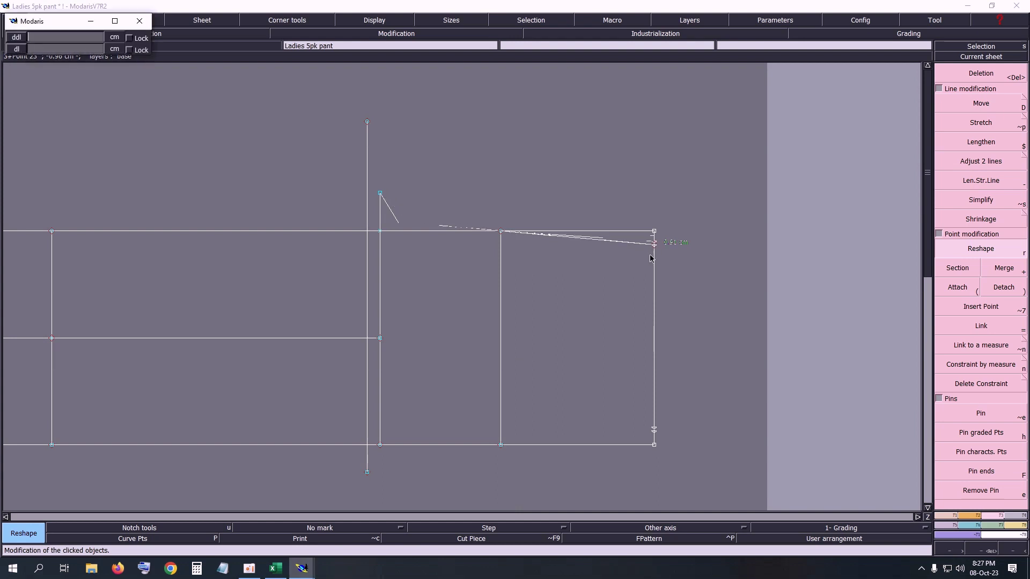
pyautogui.click(689, 255)
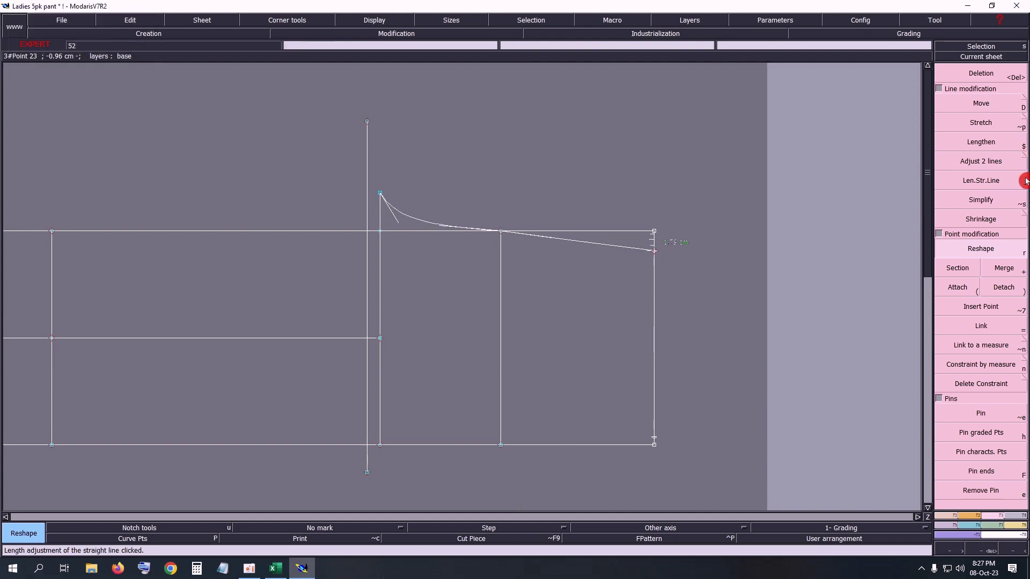
pyautogui.click(965, 258)
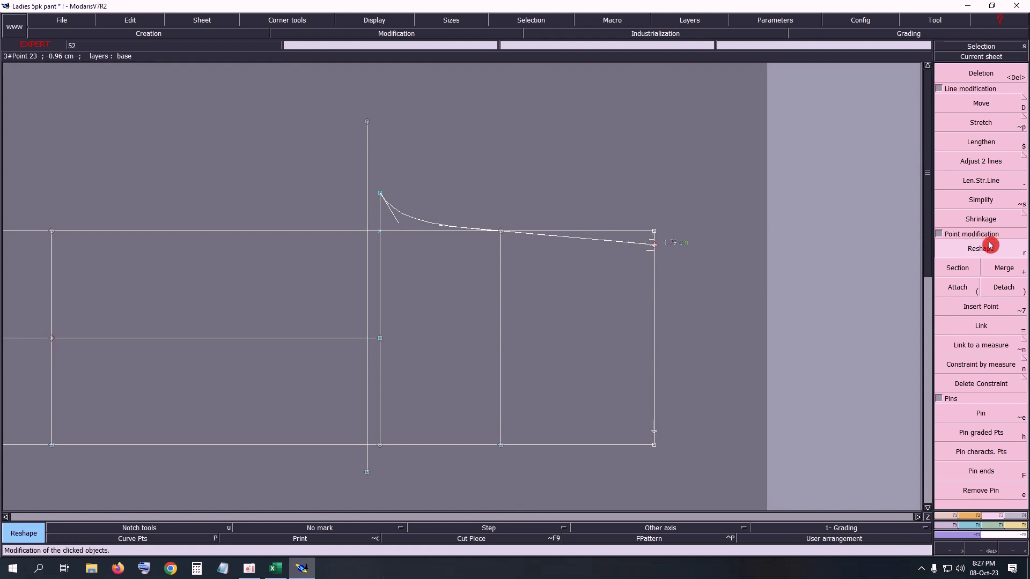
pyautogui.click(655, 247)
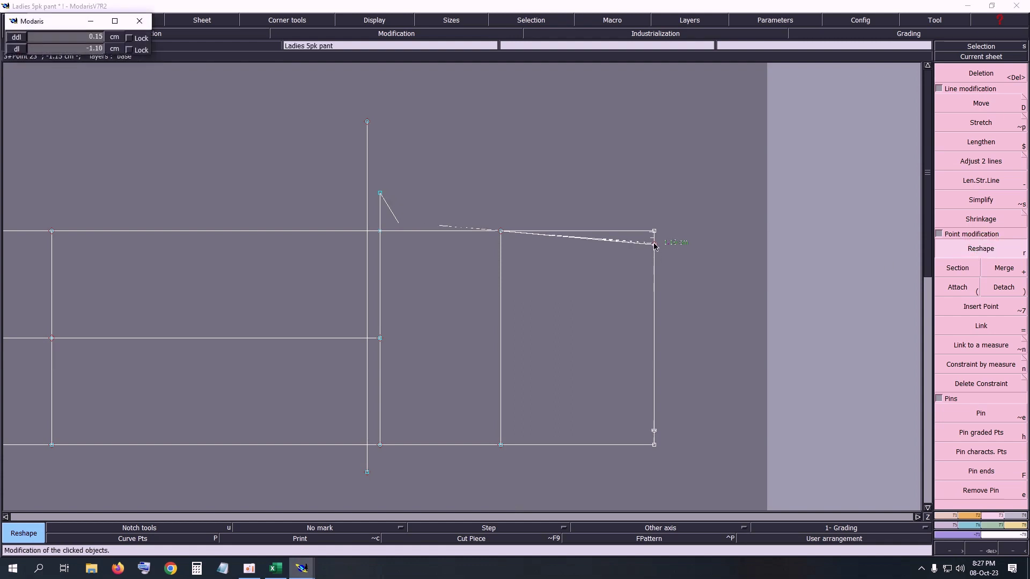
pyautogui.click(655, 244)
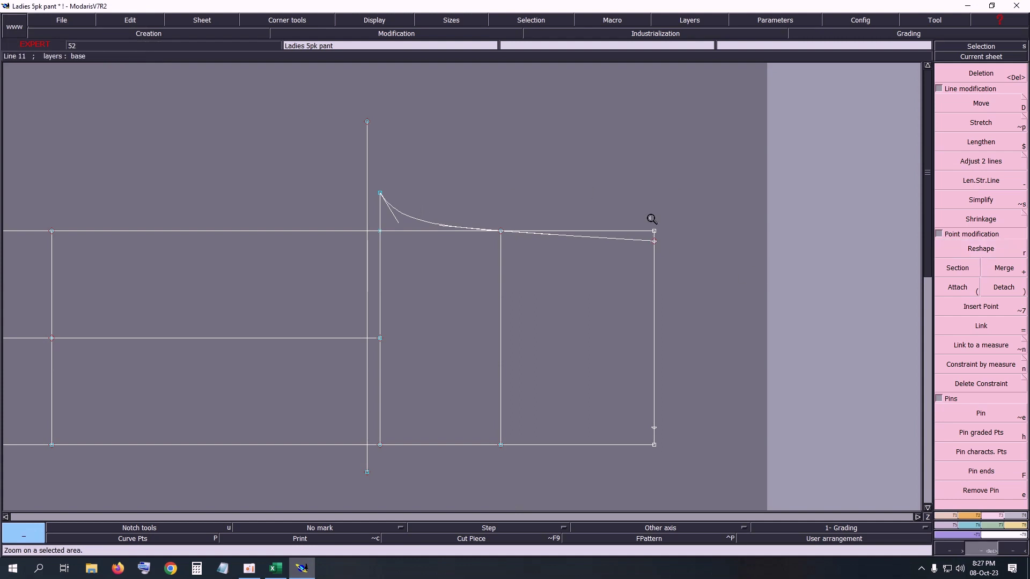
# Fine-tune the top curve's handle to smooth its bulge.
pyautogui.press('z')
pyautogui.moveTo(290, 177); pyautogui.dragTo(698, 477)
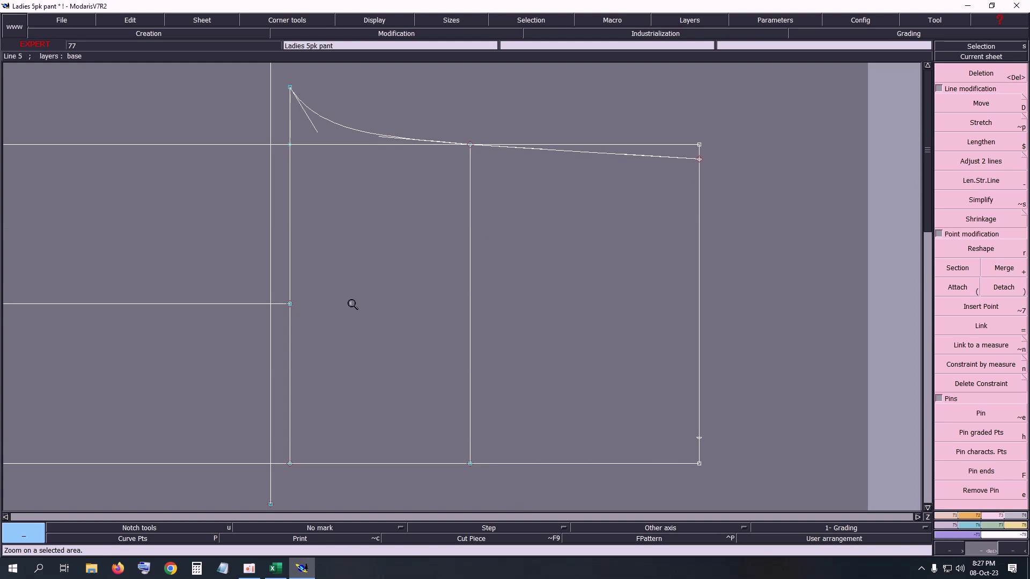
pyautogui.press('s')
pyautogui.press('r')
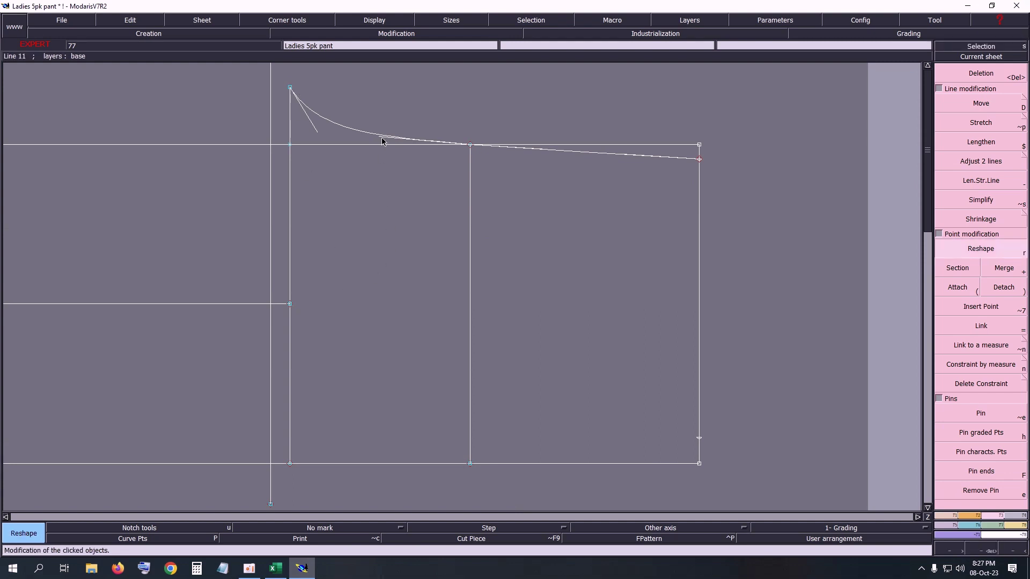
pyautogui.click(374, 141)
pyautogui.click(374, 141)
pyautogui.click(374, 142)
pyautogui.click(375, 141)
pyautogui.click(311, 139)
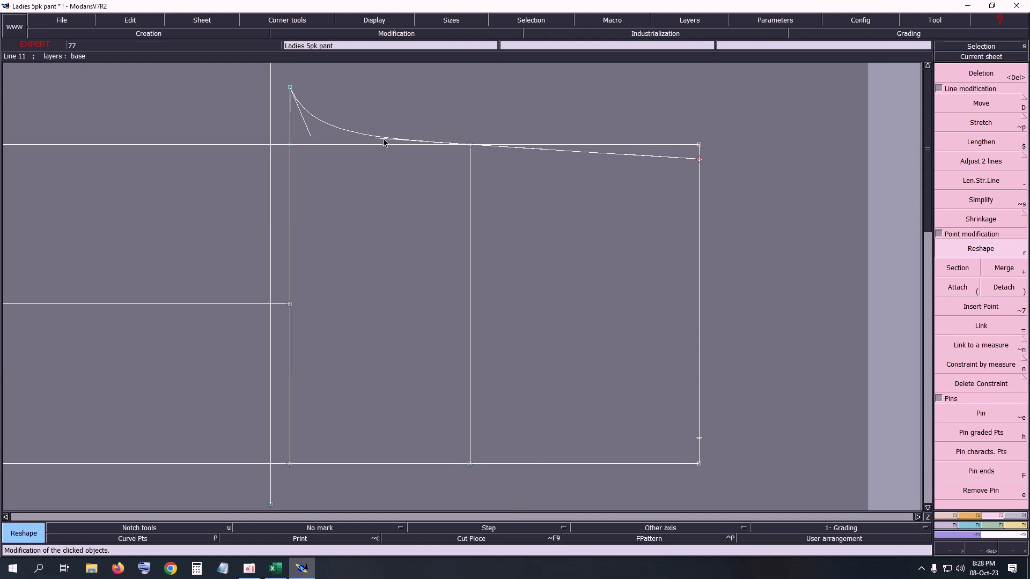
pyautogui.click(380, 142)
# Insert a point near the lower end of the right vertical line, then switch to Excel.
pyautogui.press('space')
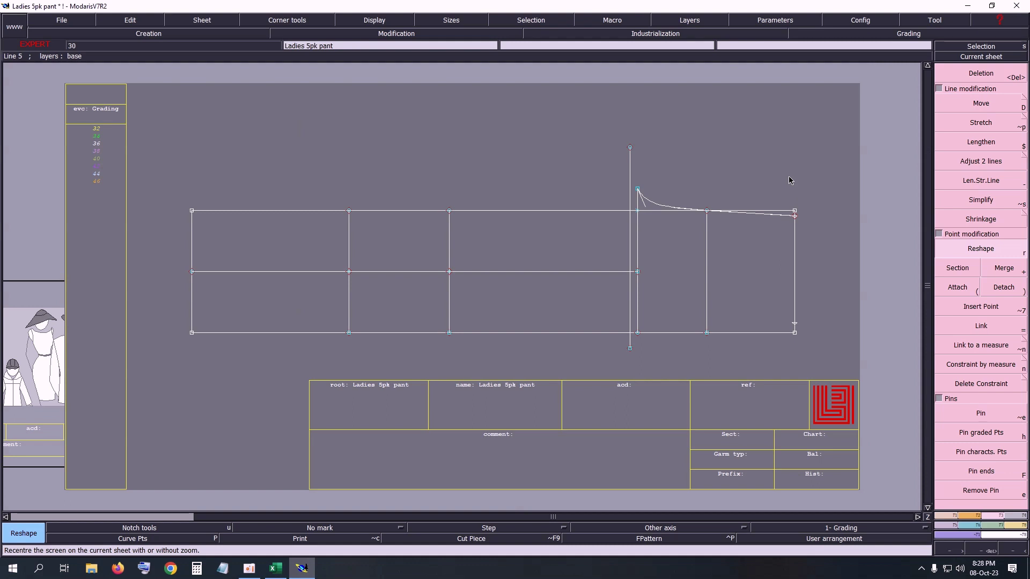
pyautogui.press('z')
pyautogui.moveTo(543, 126); pyautogui.dragTo(827, 361)
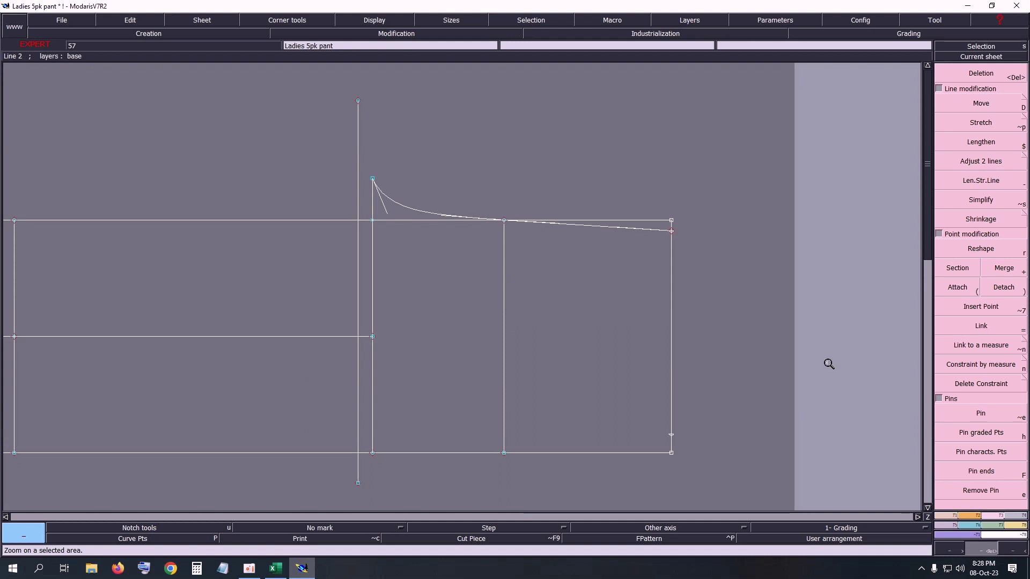
pyautogui.hotkey('alt', '7')
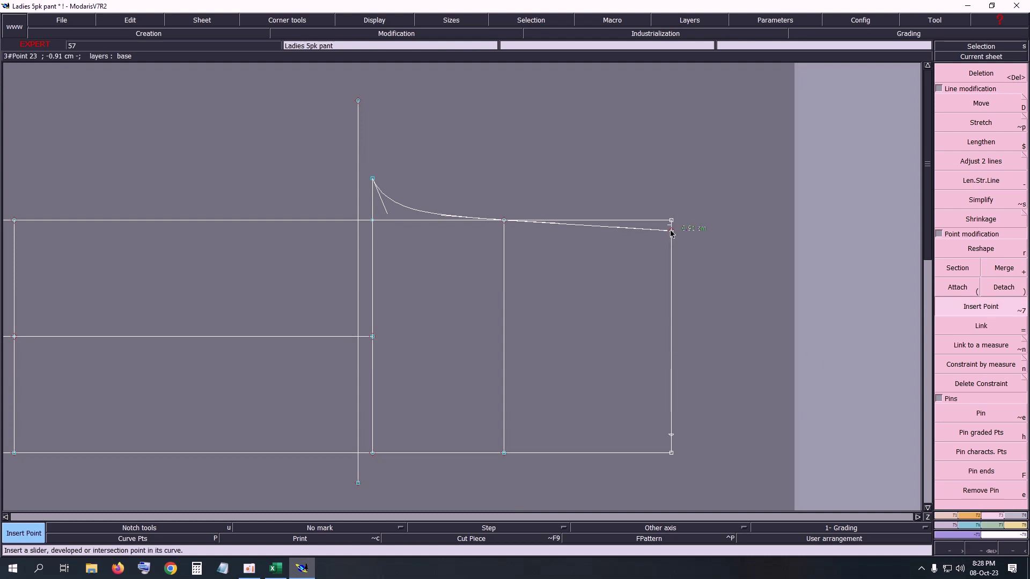
pyautogui.click(669, 425)
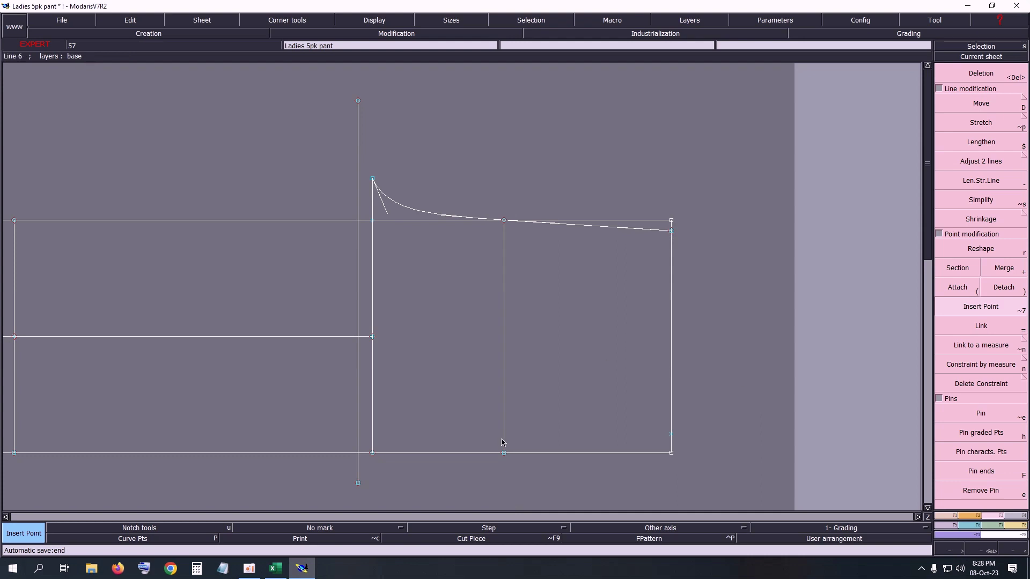
pyautogui.click(260, 534)
pyautogui.click(276, 567)
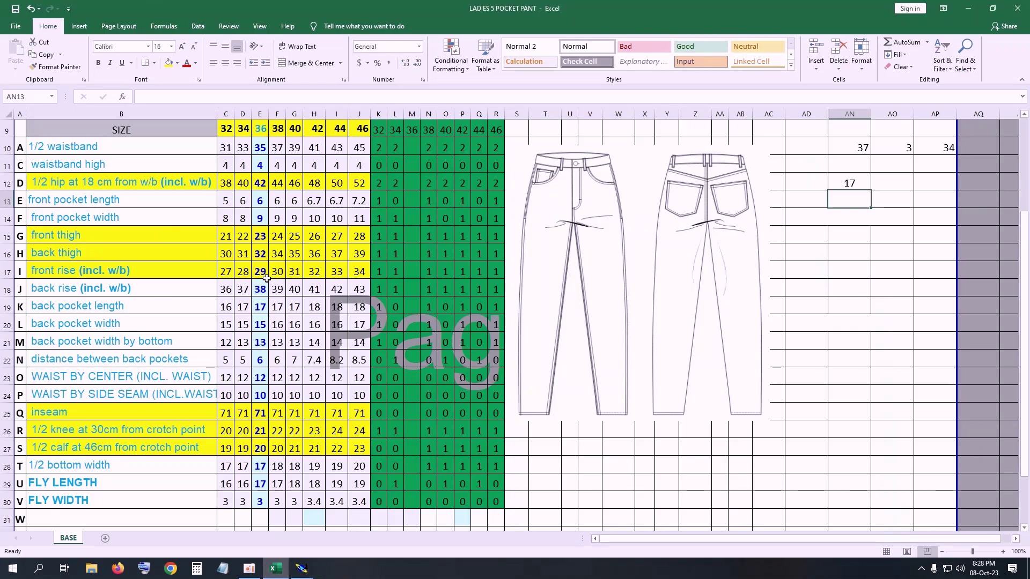
# Clear the old figures from row 10 and AN12.
pyautogui.click(264, 275)
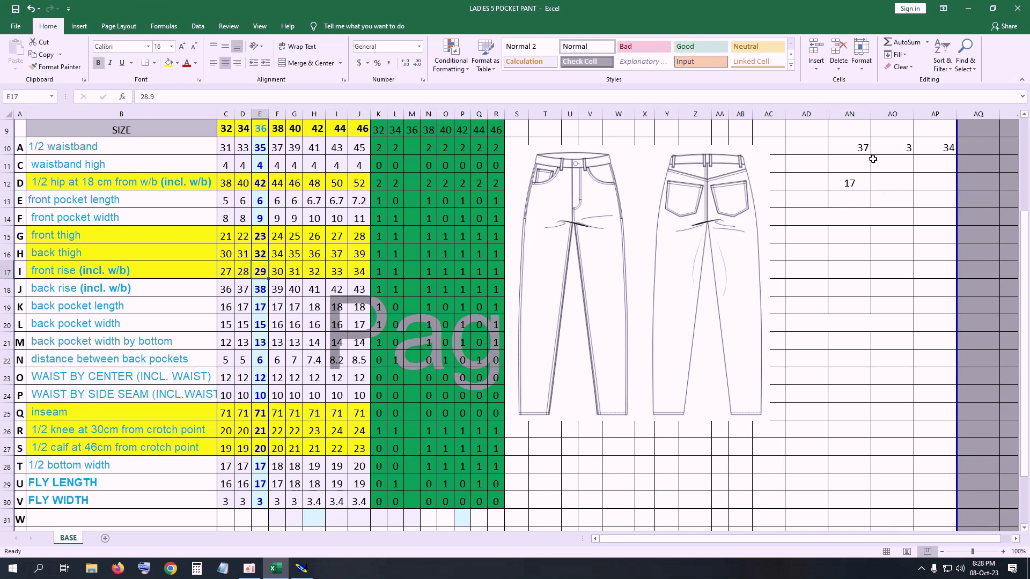
pyautogui.click(858, 147)
pyautogui.press('BackSpace')
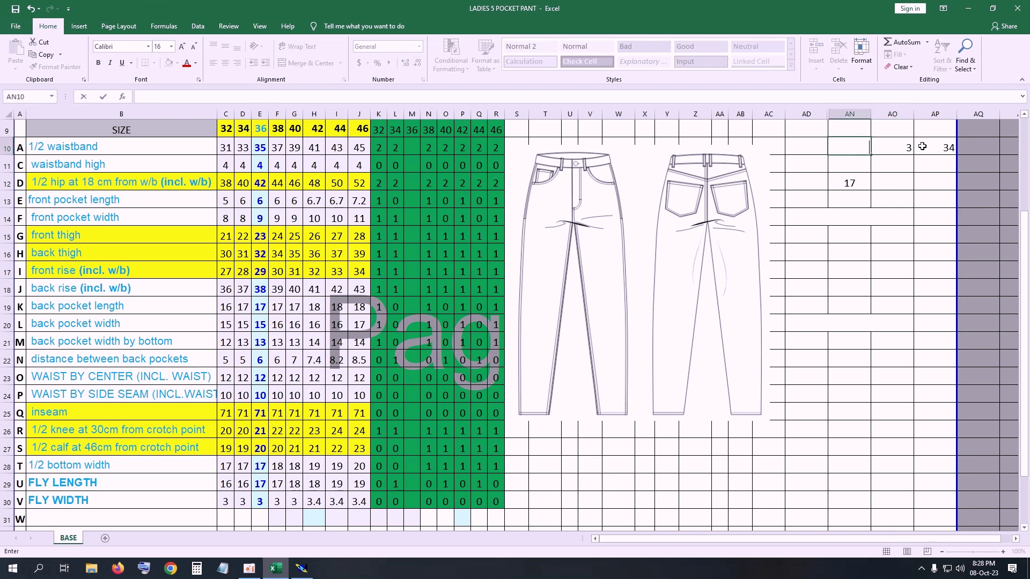
pyautogui.moveTo(909, 152); pyautogui.dragTo(935, 152)
pyautogui.press('Delete')
pyautogui.click(851, 183)
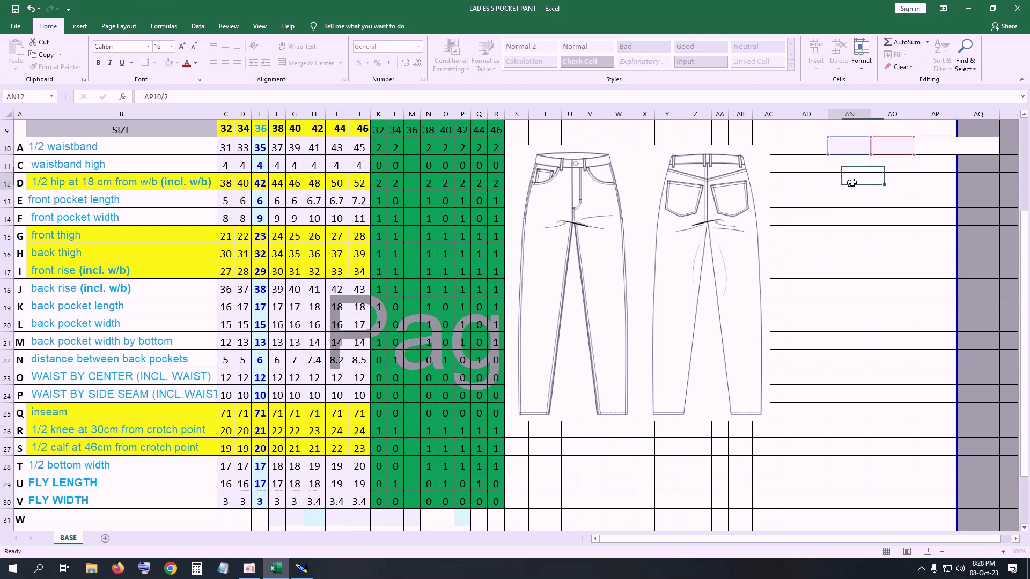
# Enter 29 in AN11 and 4 in AO11.
pyautogui.click(848, 164)
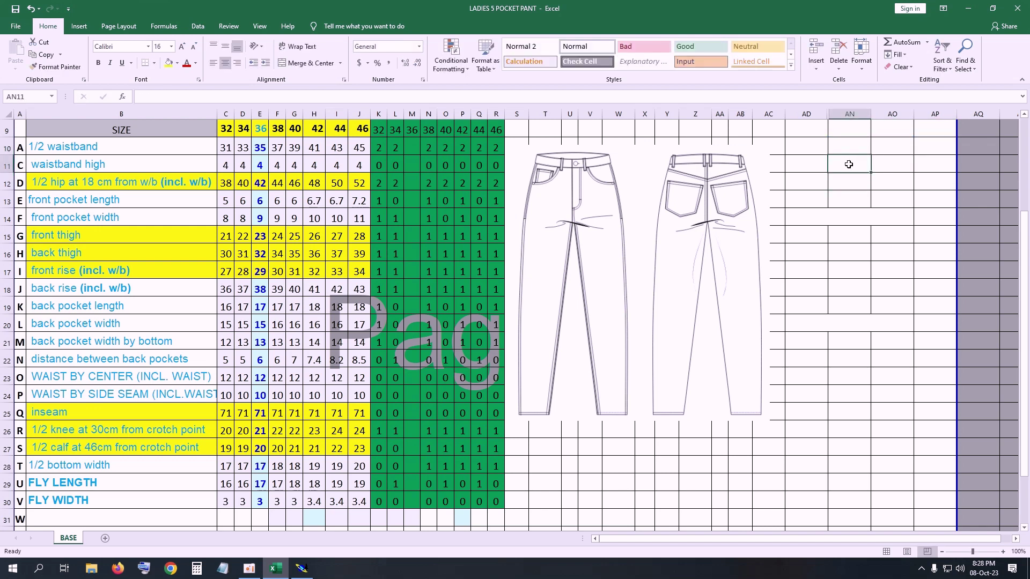
pyautogui.write('29')
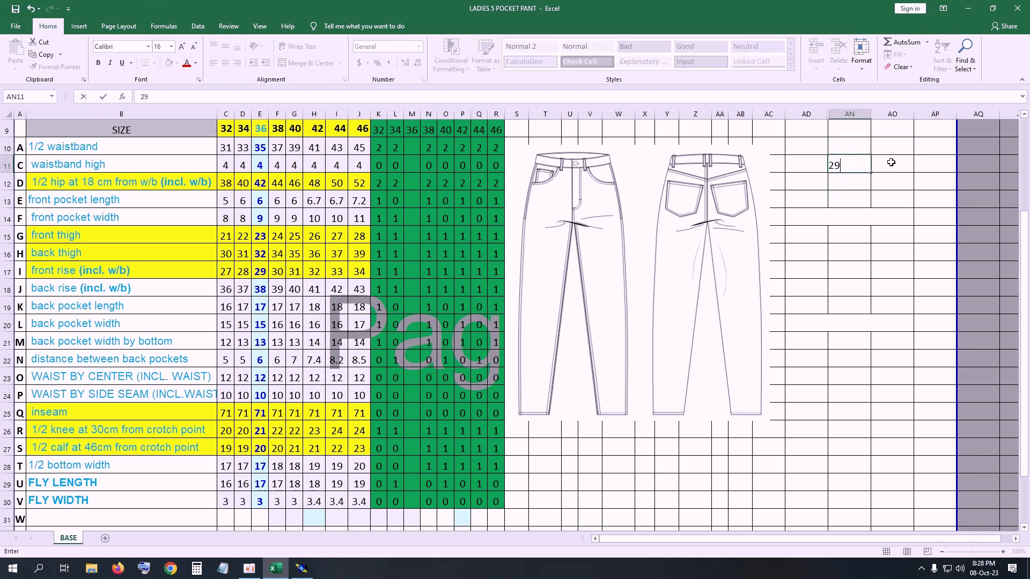
pyautogui.click(891, 162)
pyautogui.write('4')
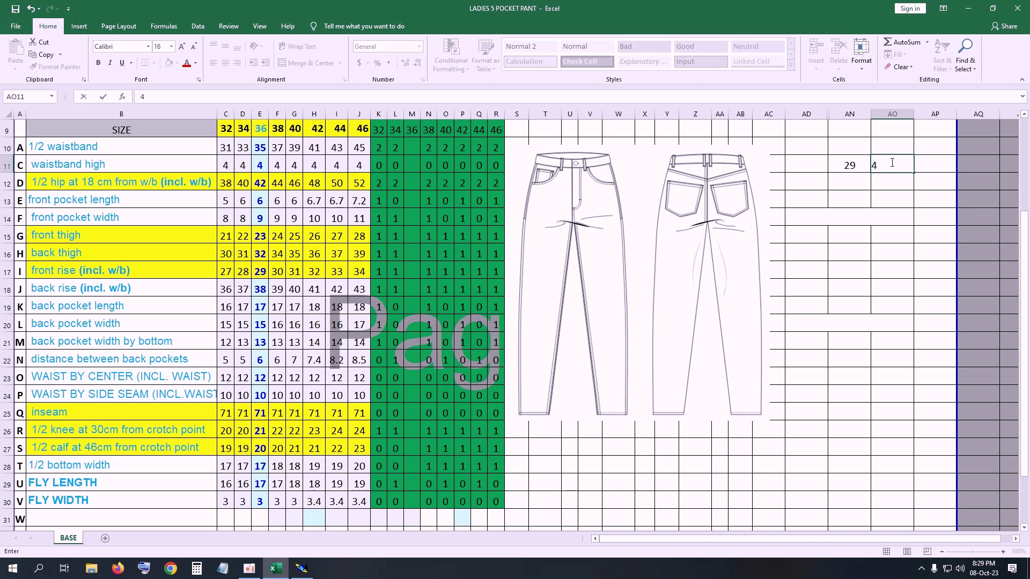
pyautogui.click(928, 165)
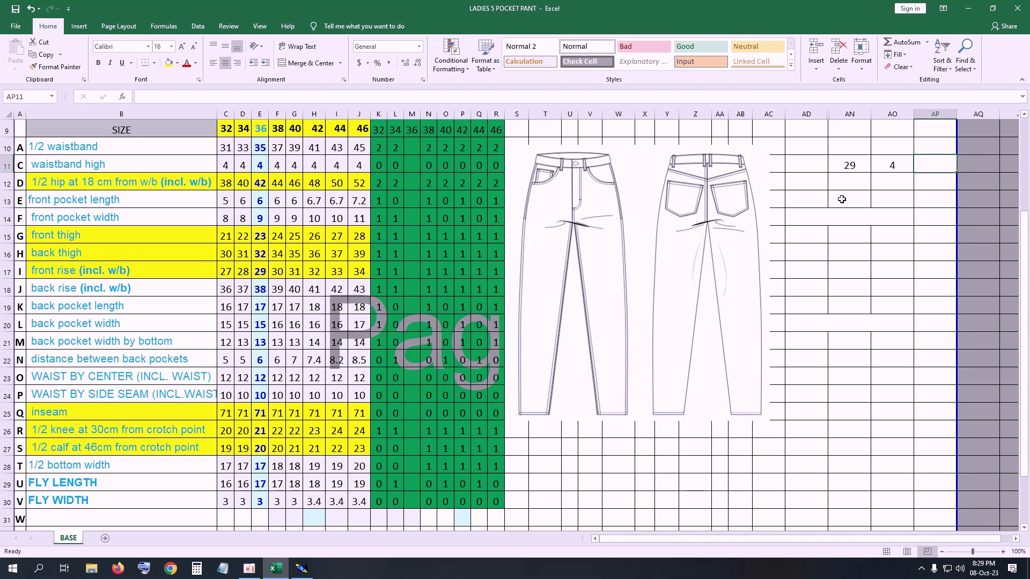
# Calculate =AN11-AO11 in AP11, giving 25.
pyautogui.write('=')
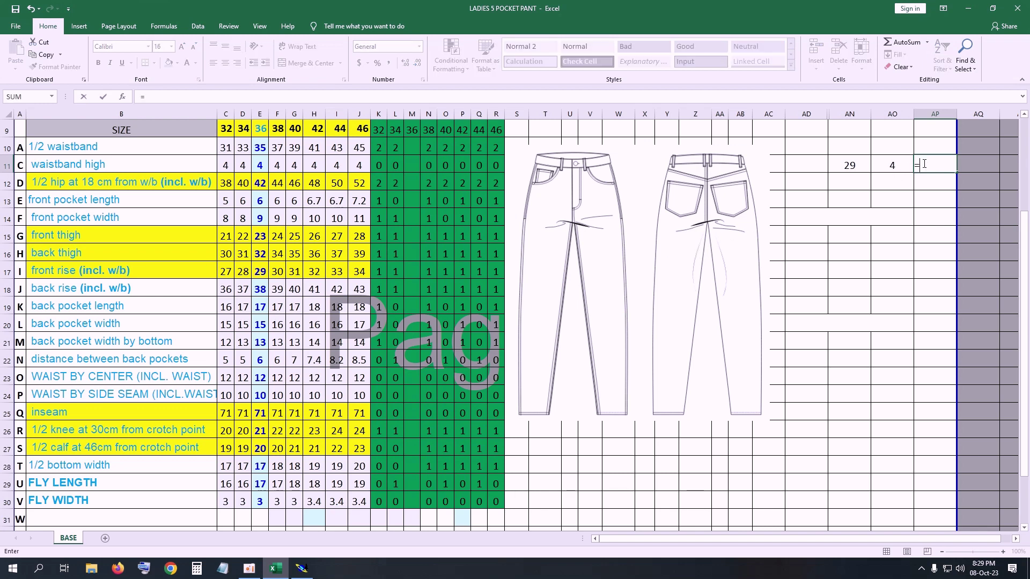
pyautogui.click(854, 166)
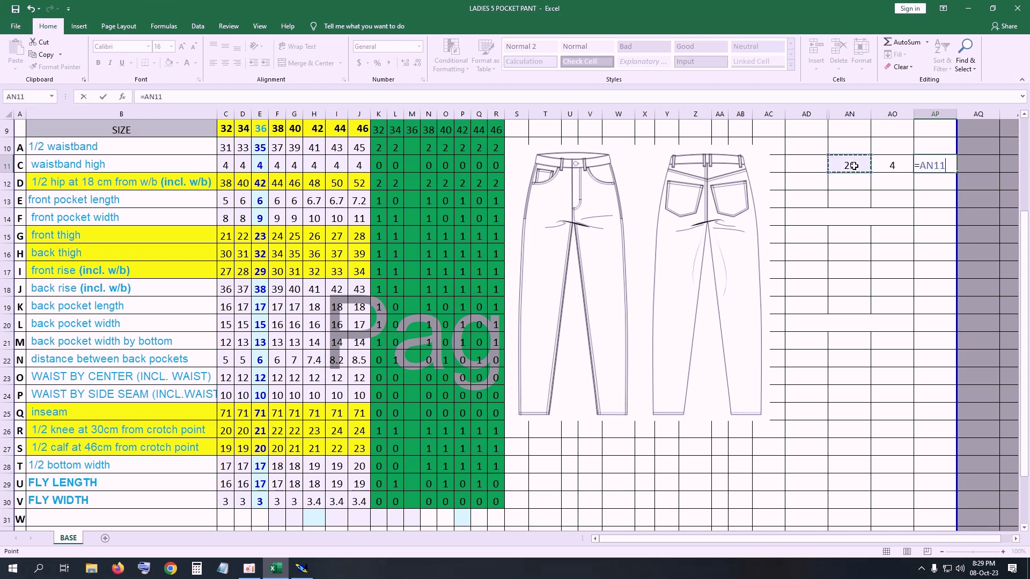
pyautogui.write('-')
pyautogui.click(889, 165)
pyautogui.press('Return')
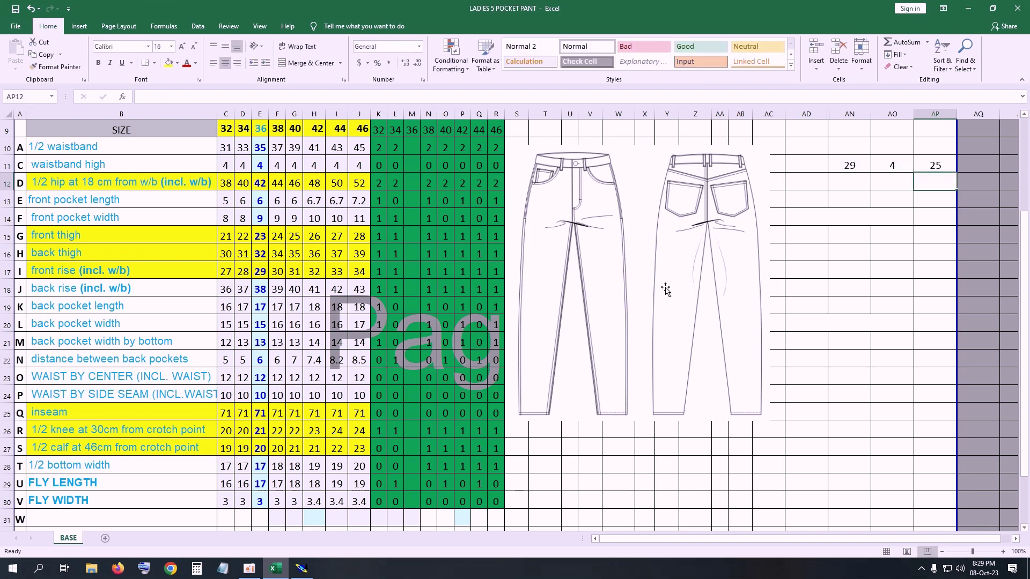
pyautogui.click(302, 568)
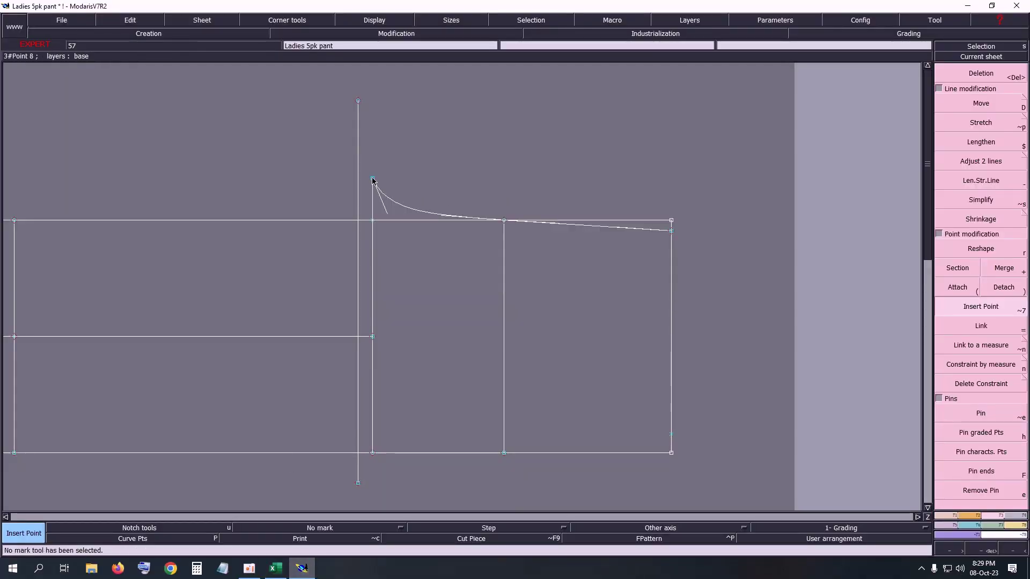
# Place a developed point 25 cm along the waistline curve.
pyautogui.click(372, 181)
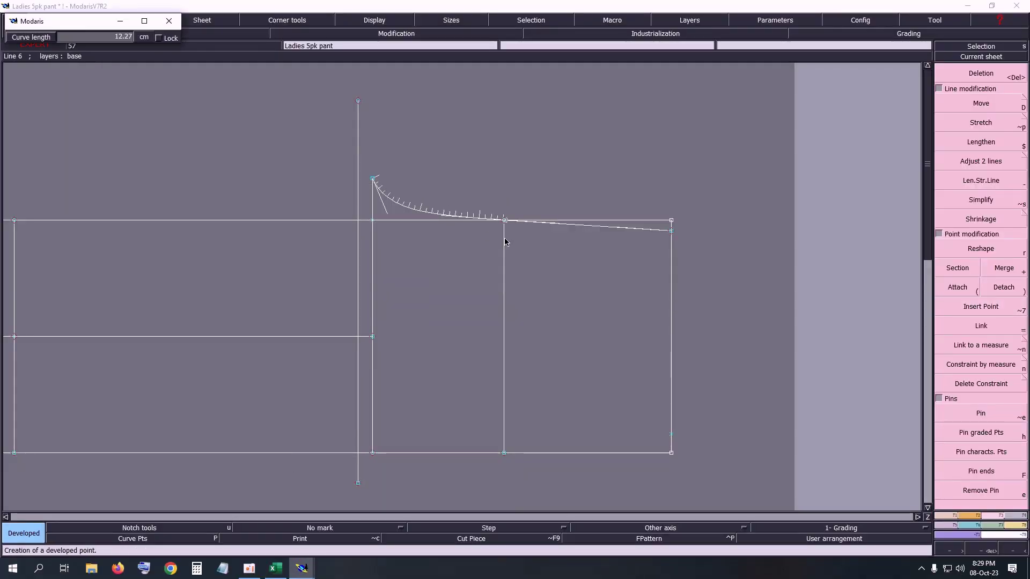
pyautogui.write('25.00')
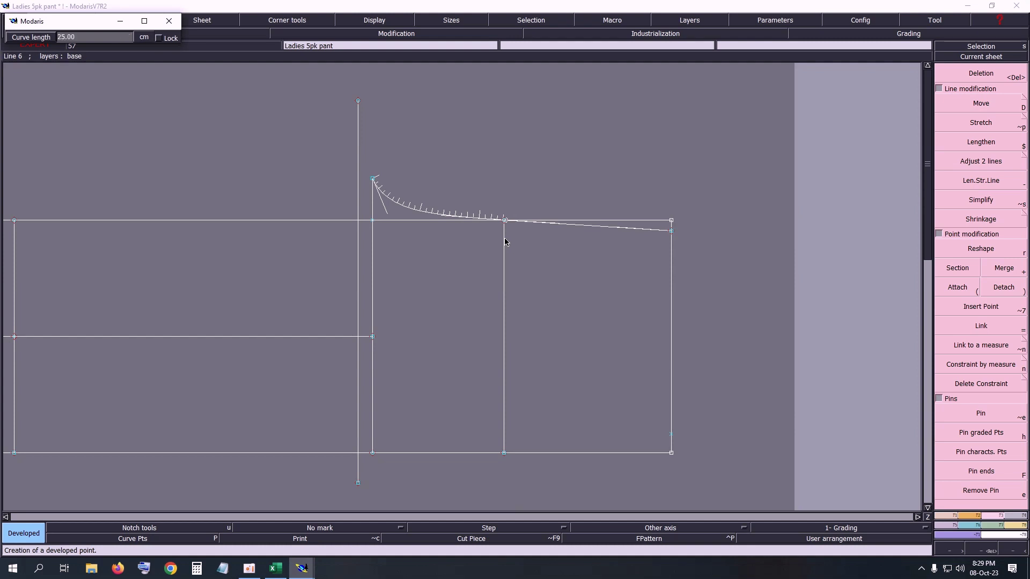
pyautogui.press('Return')
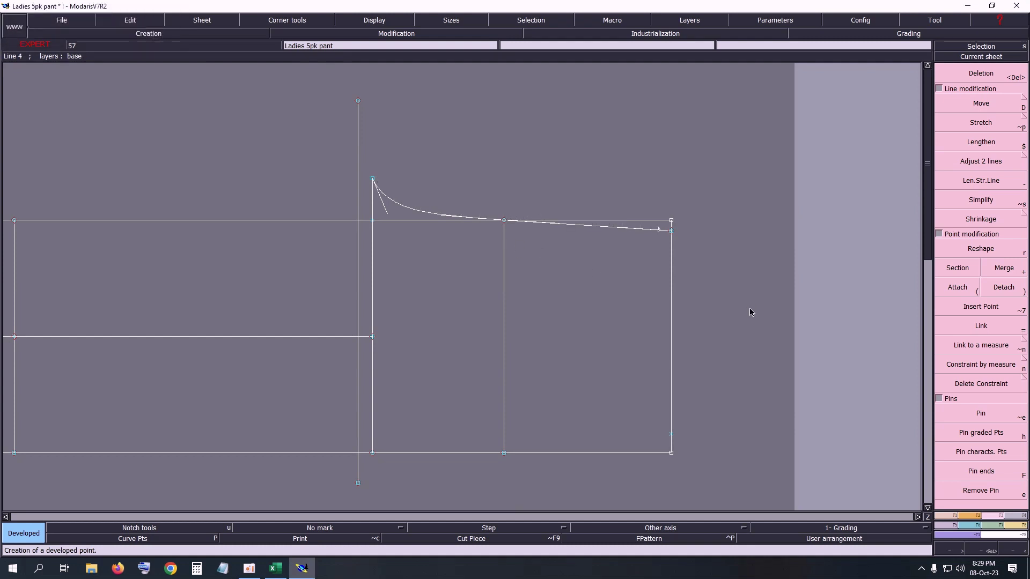
pyautogui.hotkey('shift', '7')
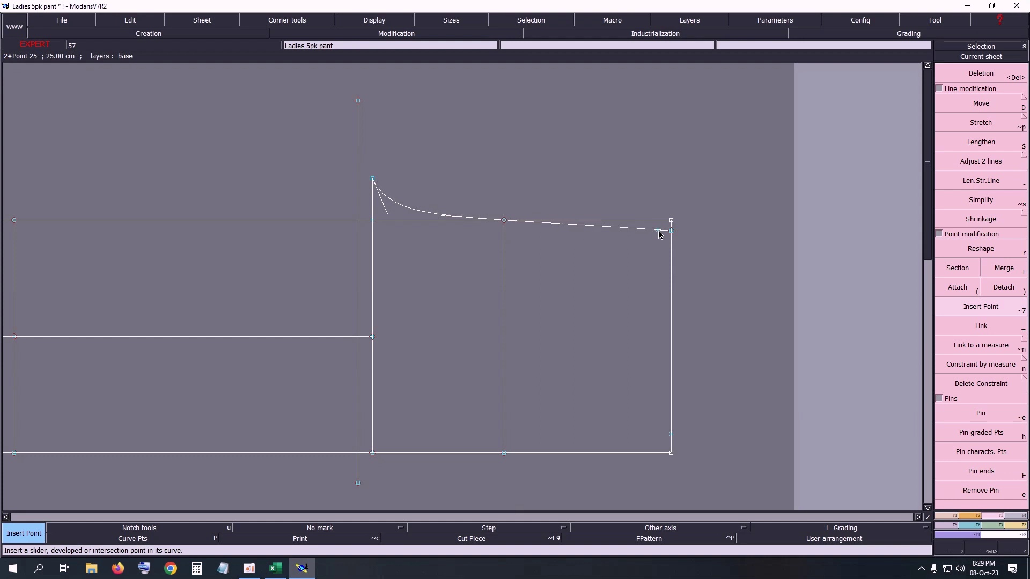
# Draw a Bezier side seam from the new waist point down to the lower side point.
pyautogui.press('b')
pyautogui.click(659, 232)
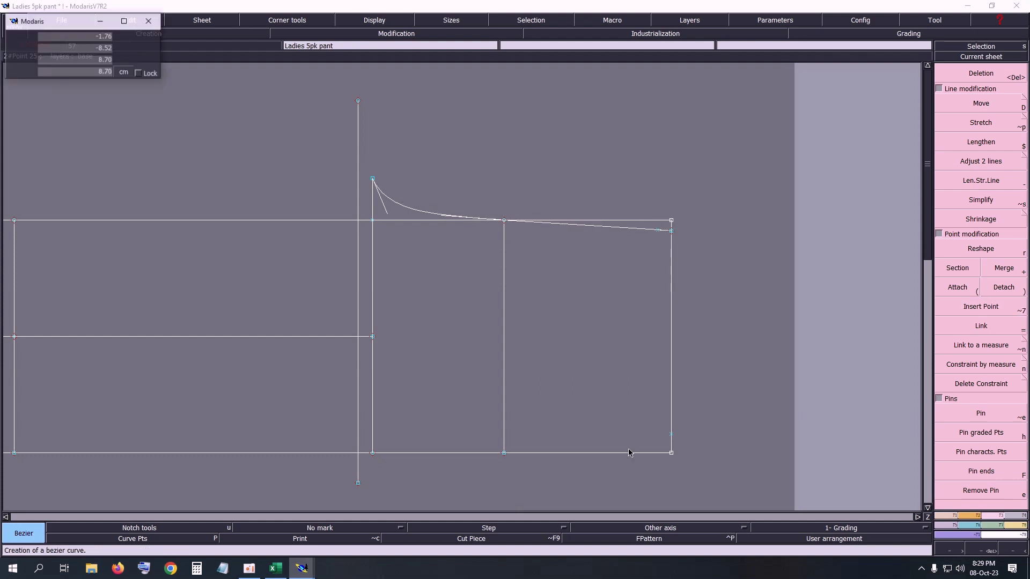
pyautogui.click(671, 435)
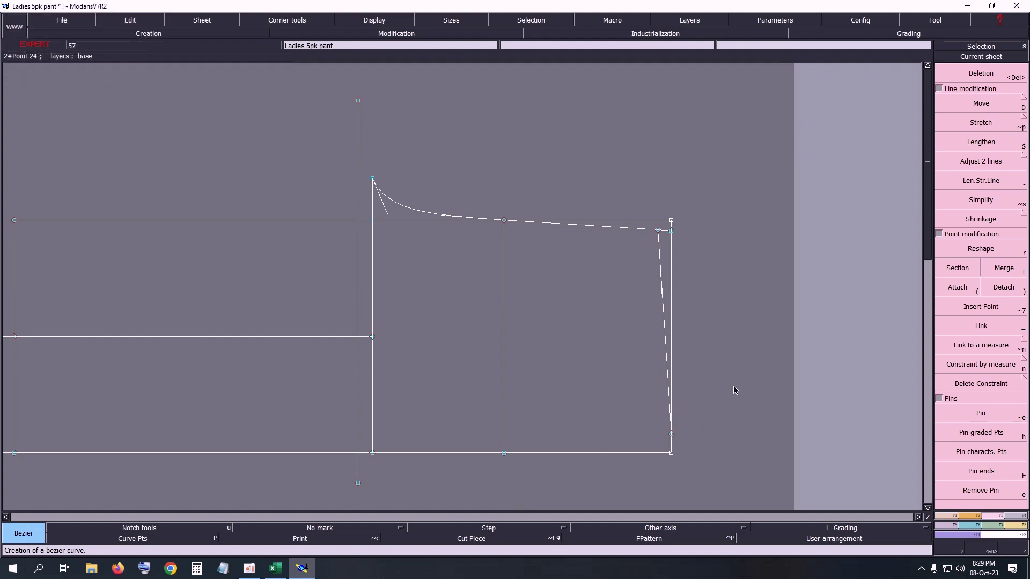
pyautogui.press('F12')
# Delete the long top and bottom horizontal lines across the sheet.
pyautogui.press('Delete')
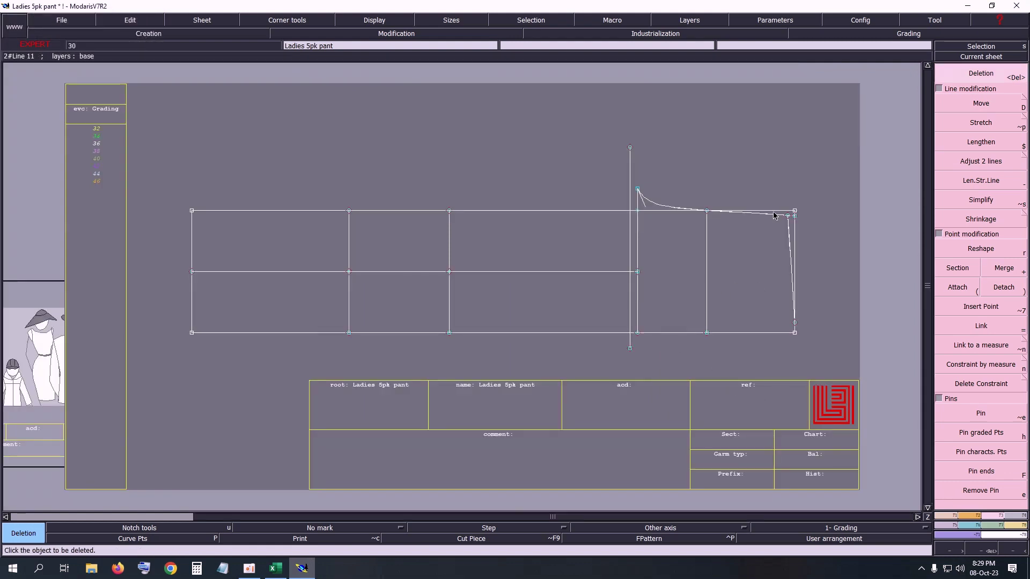
pyautogui.click(774, 212)
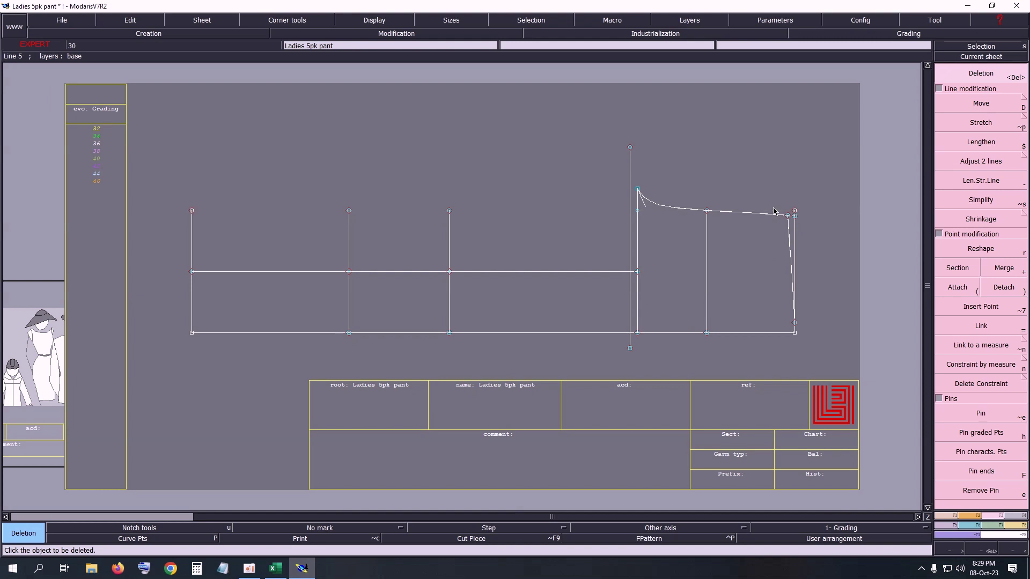
pyautogui.click(753, 332)
# Zoom in on the right-hand piece and activate linking a line to a measure.
pyautogui.press('F11')
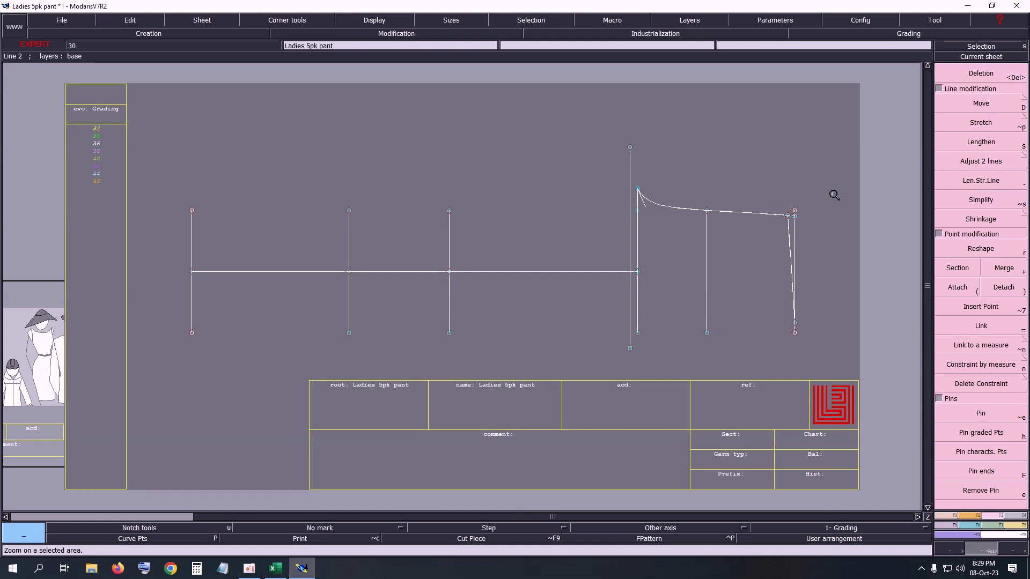
pyautogui.click(555, 156)
pyautogui.click(827, 348)
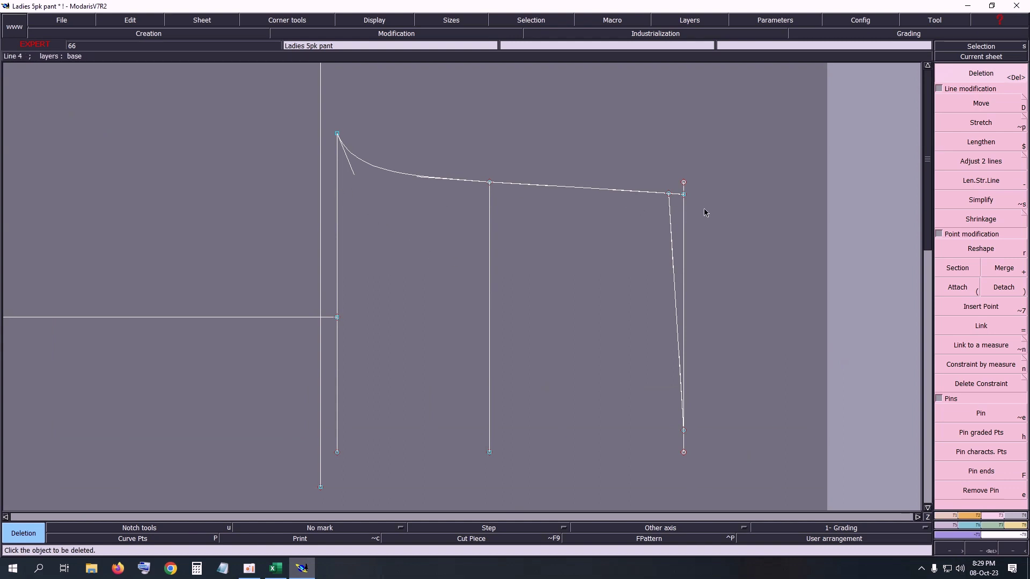
pyautogui.click(942, 346)
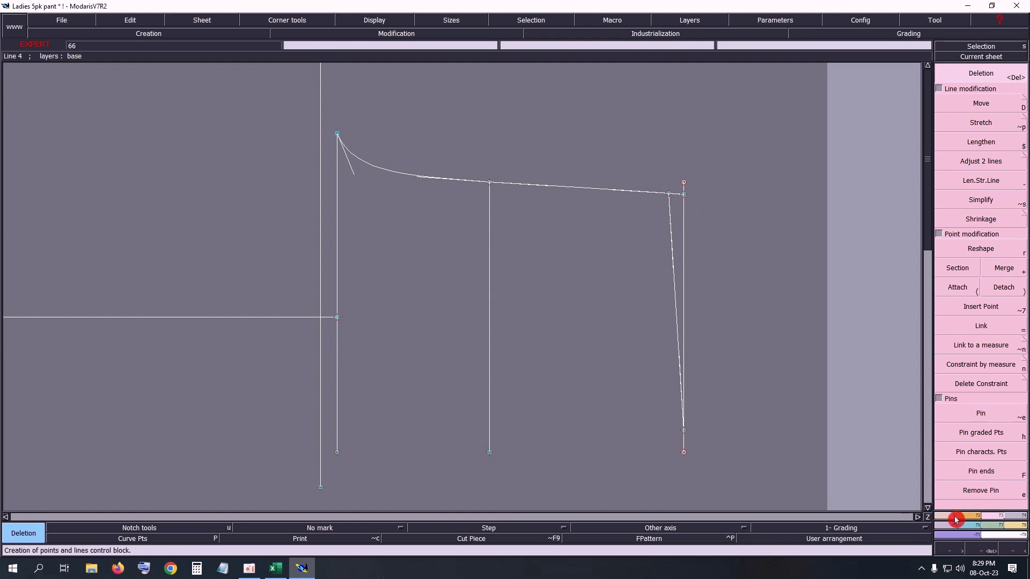
pyautogui.press('F1')
# Set the waist line as symmetry axis and mirror the side seam across it.
pyautogui.click(983, 313)
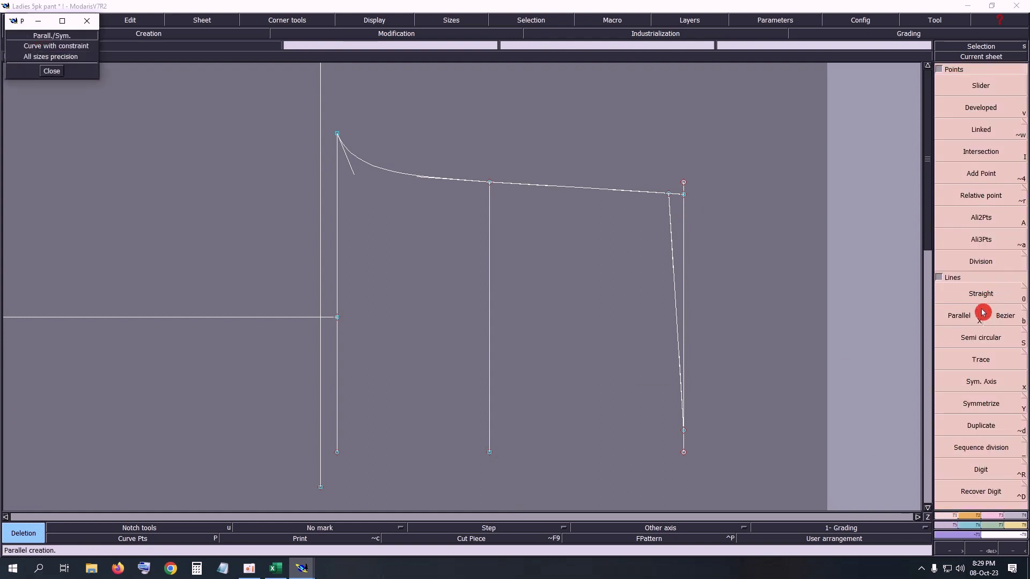
pyautogui.click(52, 71)
pyautogui.click(1022, 383)
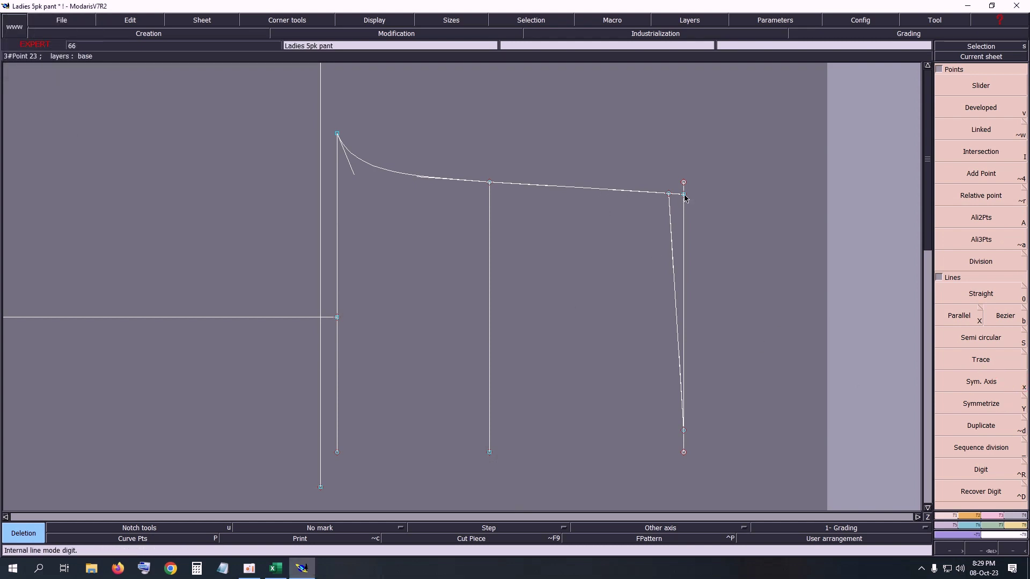
pyautogui.click(981, 382)
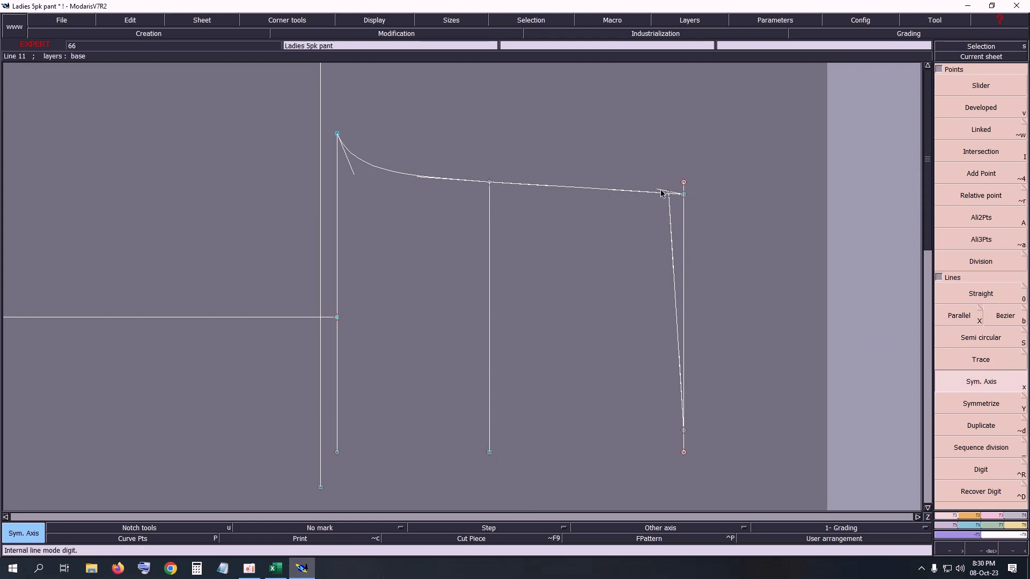
pyautogui.click(629, 192)
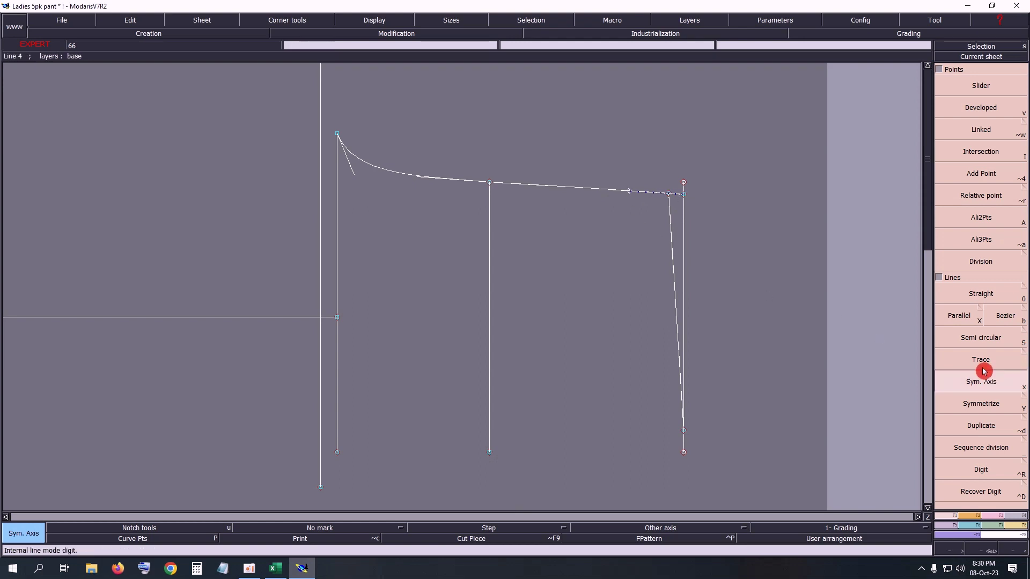
pyautogui.click(983, 406)
pyautogui.click(670, 252)
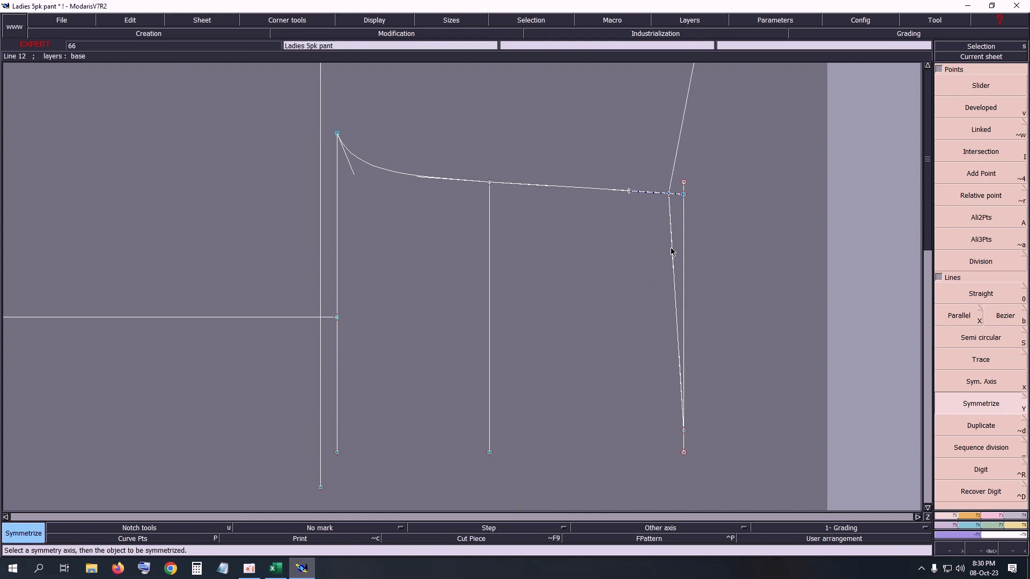
# Zoom into the pattern's right part and bring up the line modification tools.
pyautogui.press('pagedown')
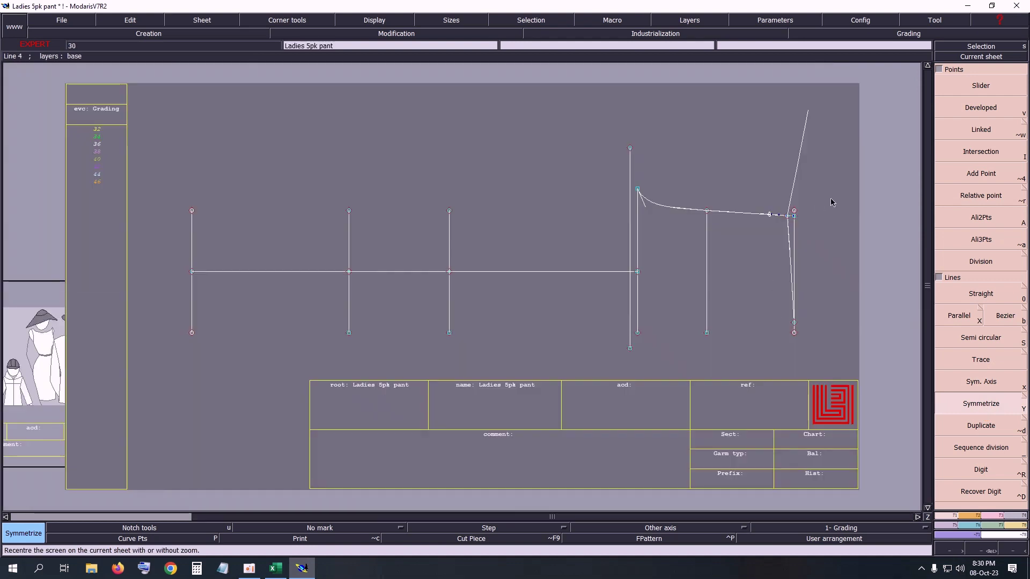
pyautogui.press('z')
pyautogui.moveTo(621, 93); pyautogui.dragTo(841, 353)
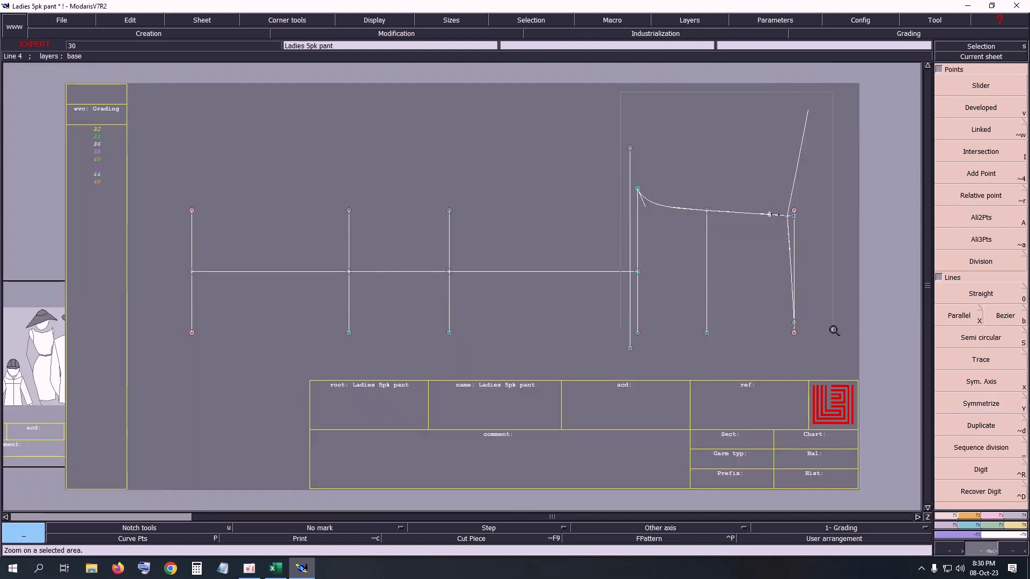
pyautogui.click(975, 314)
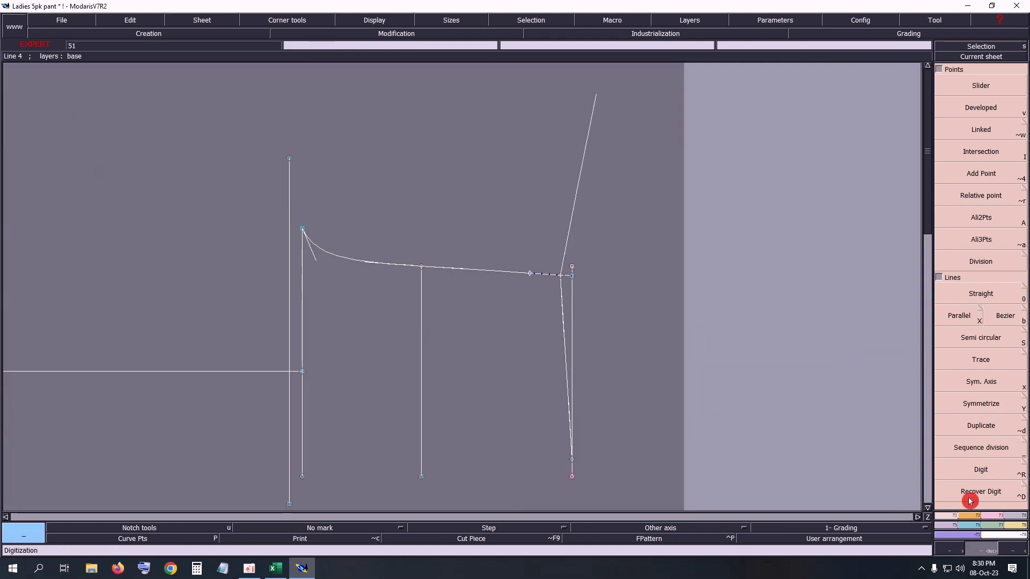
pyautogui.click(990, 521)
# Reshape the mirrored line into a smooth bend.
pyautogui.click(975, 249)
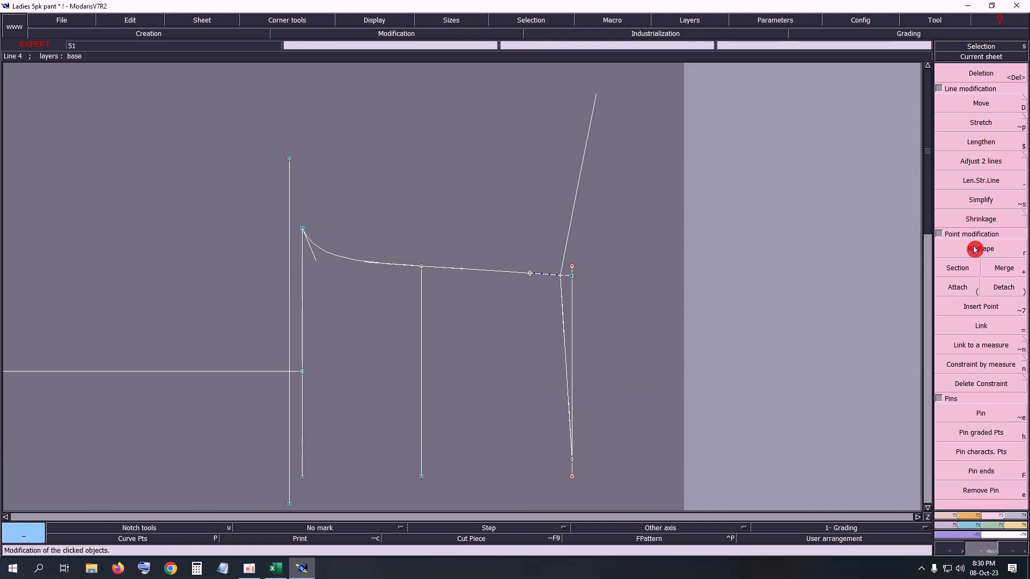
pyautogui.click(563, 323)
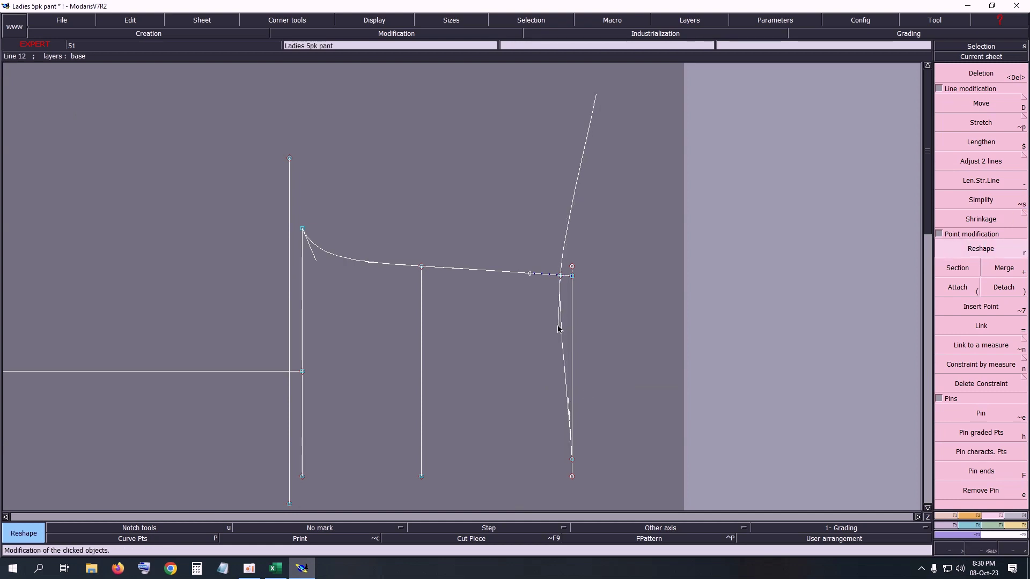
pyautogui.click(568, 403)
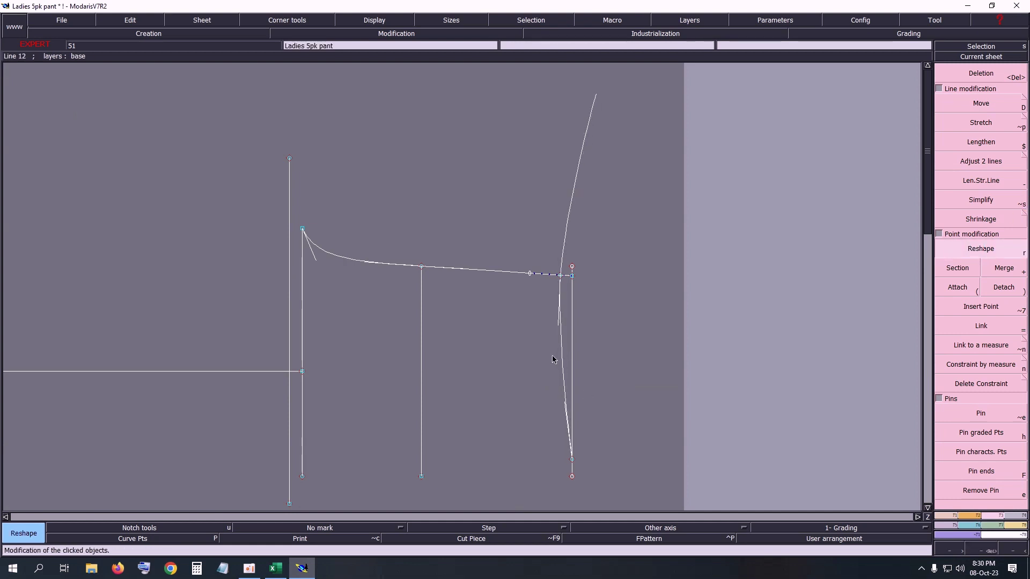
pyautogui.click(556, 326)
pyautogui.click(555, 328)
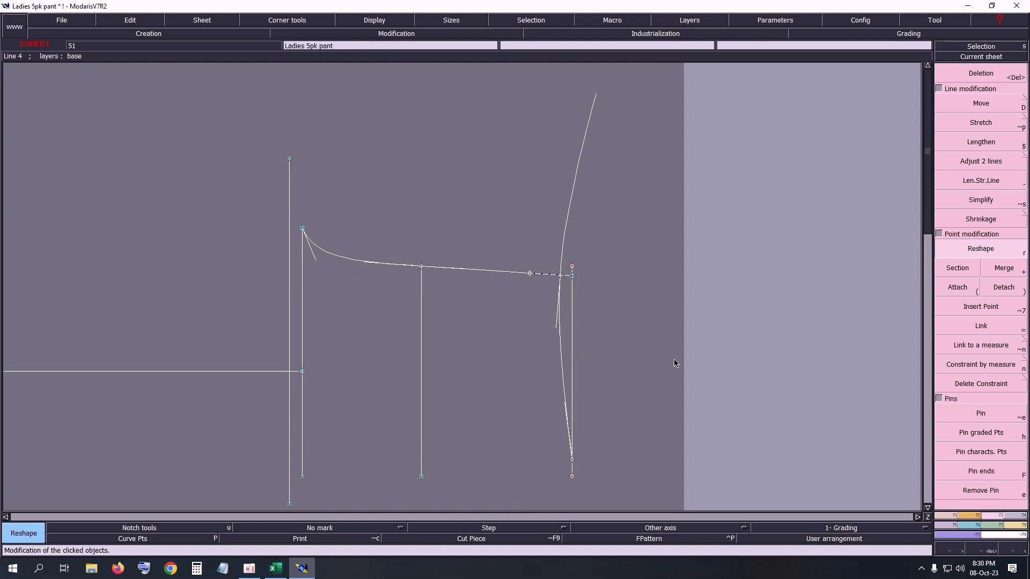
# Delete the short symmetry axis segment and the mirrored upper curve.
pyautogui.press('Delete')
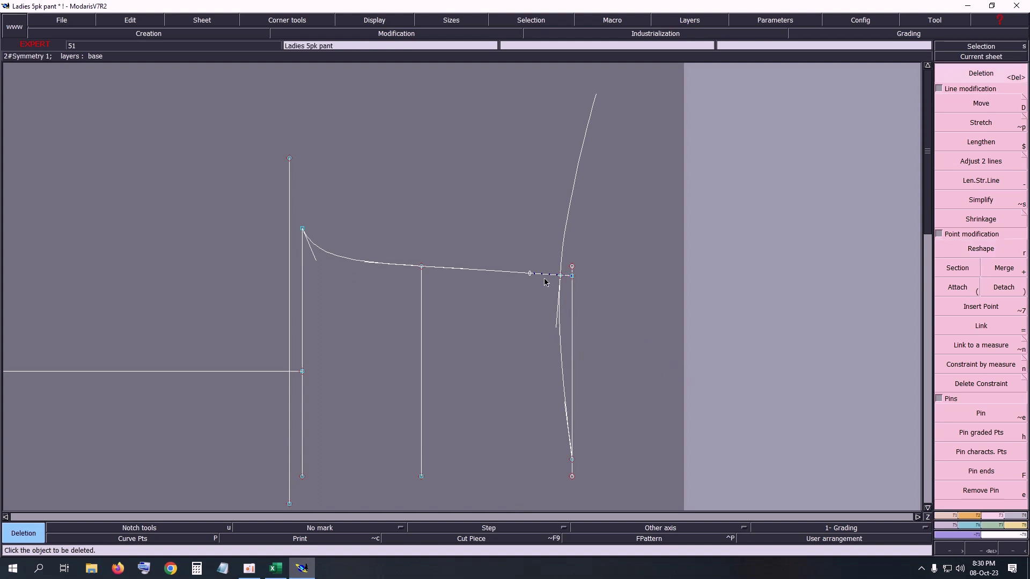
pyautogui.click(544, 282)
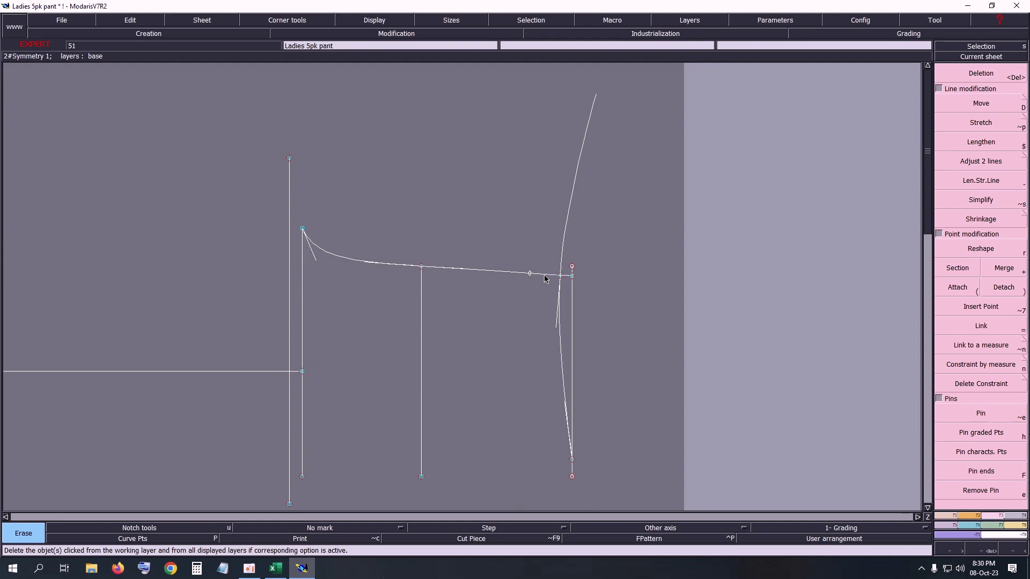
pyautogui.click(571, 201)
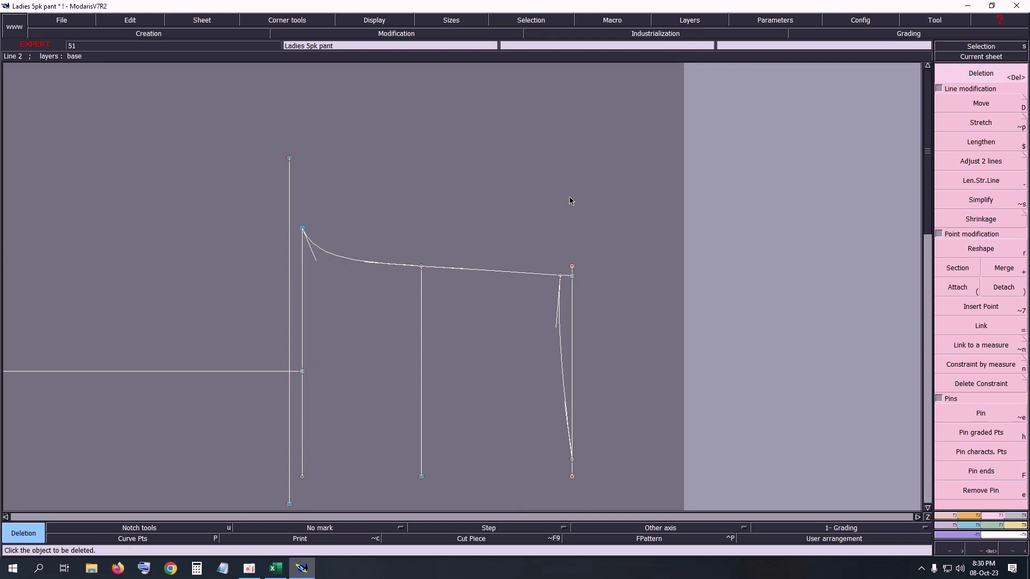
pyautogui.press('Home')
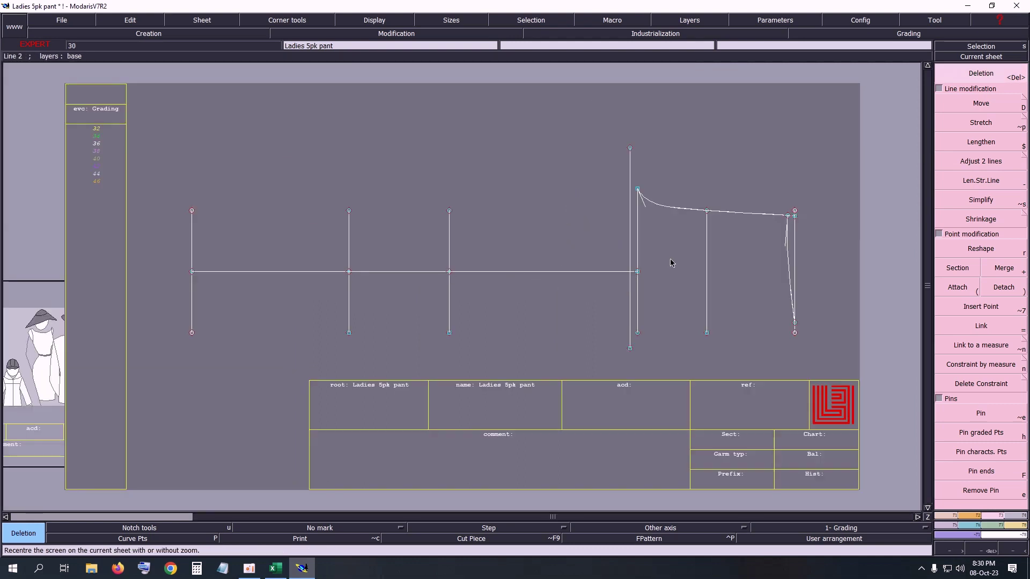
# Lengthen the right-hand vertical line further down below the hem.
pyautogui.press('z')
pyautogui.moveTo(531, 154); pyautogui.dragTo(824, 372)
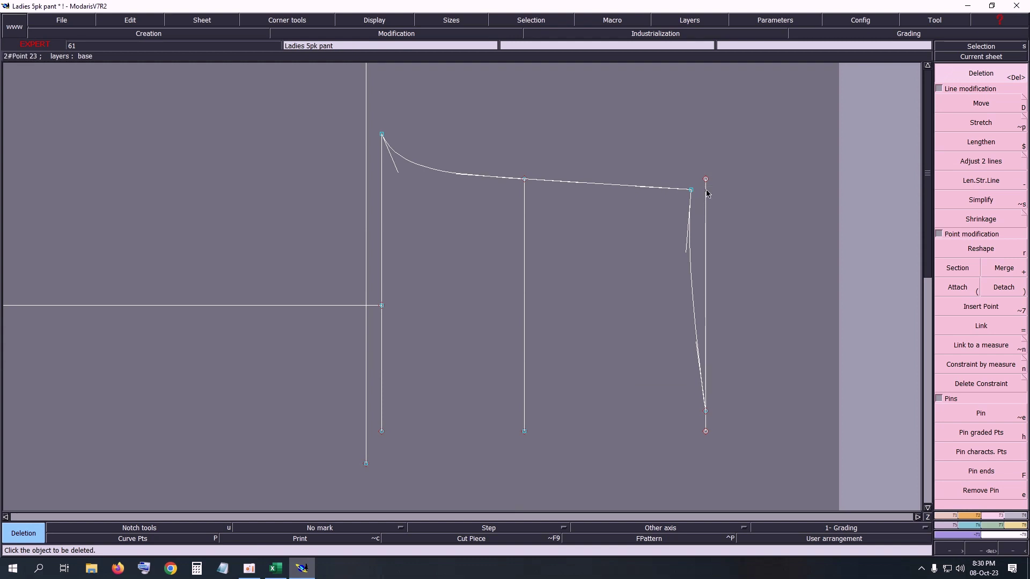
pyautogui.click(936, 204)
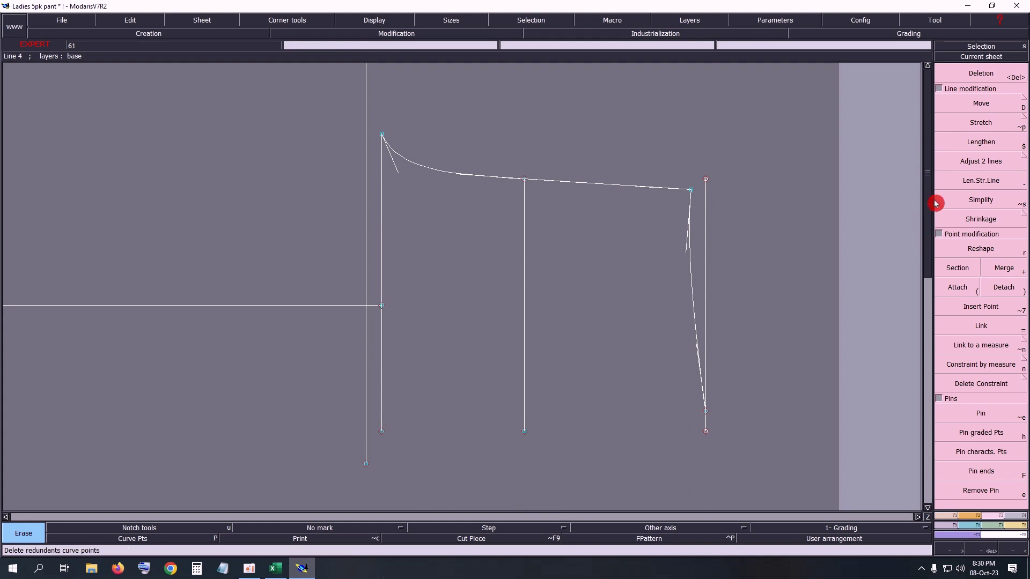
pyautogui.click(973, 182)
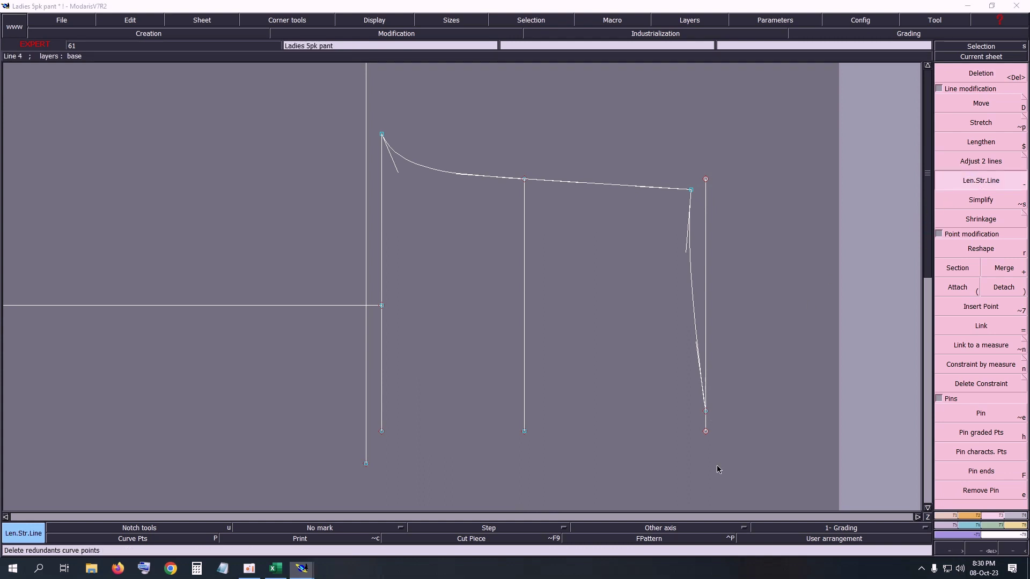
pyautogui.click(707, 504)
pyautogui.press('Delete')
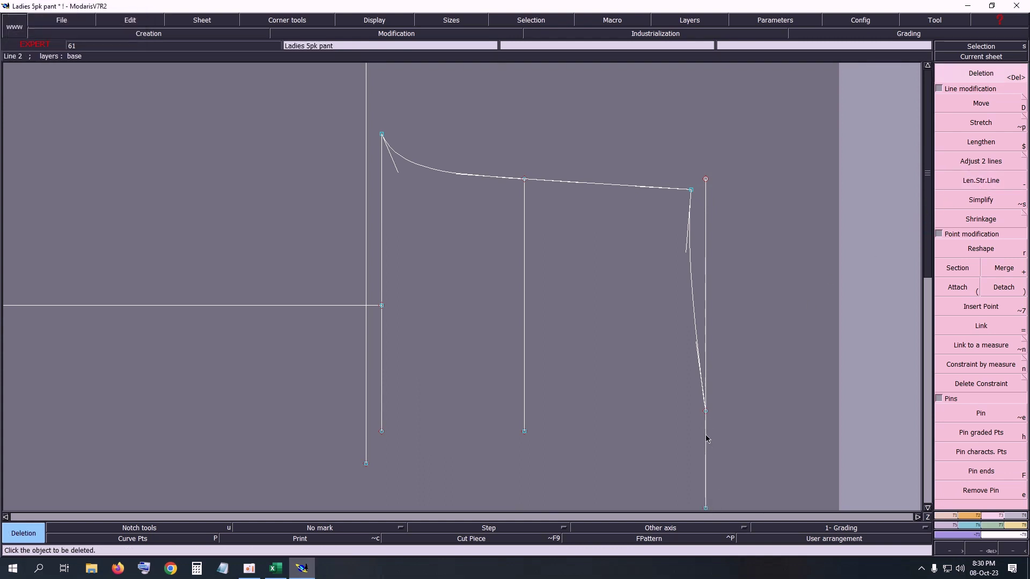
pyautogui.press('space')
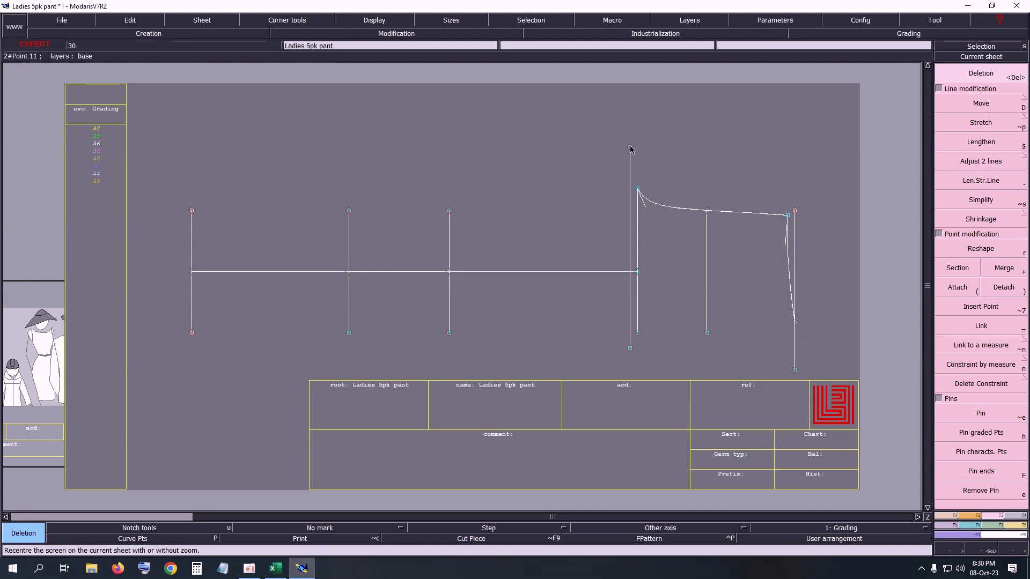
# Abandon a started Bezier, then place a Developed point 25.00 cm along the upper curve.
pyautogui.press('b')
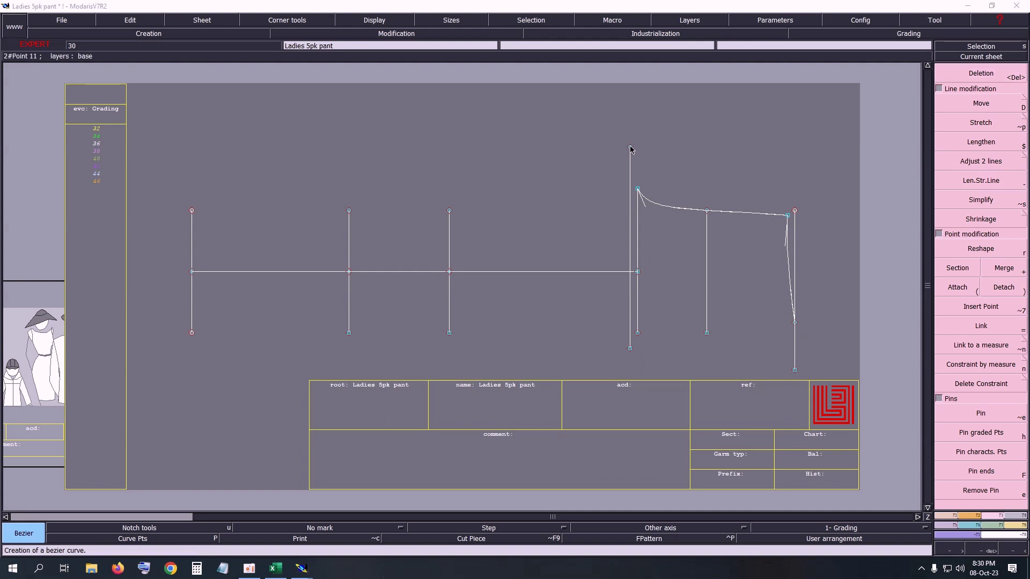
pyautogui.click(630, 148)
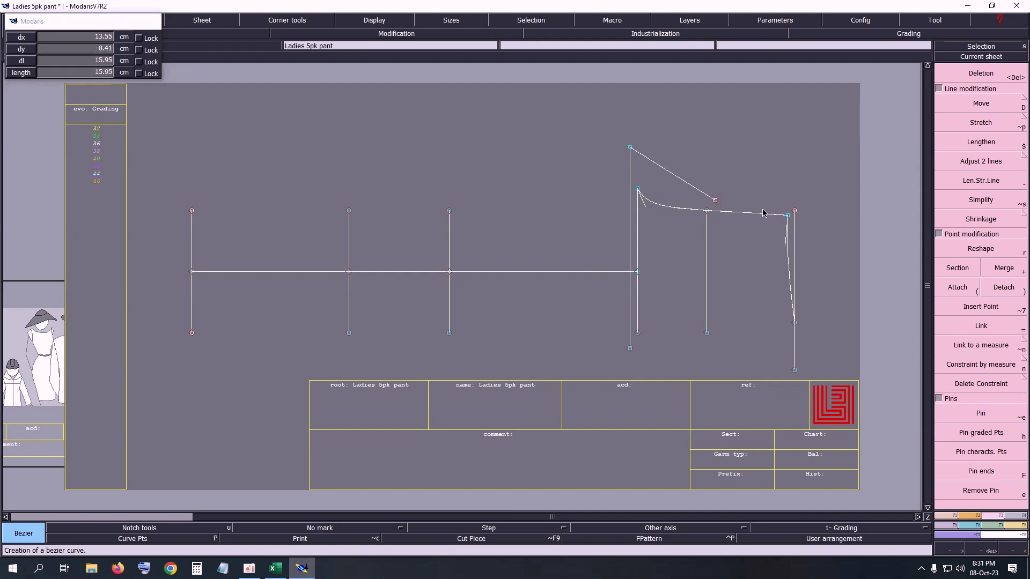
pyautogui.press('Escape')
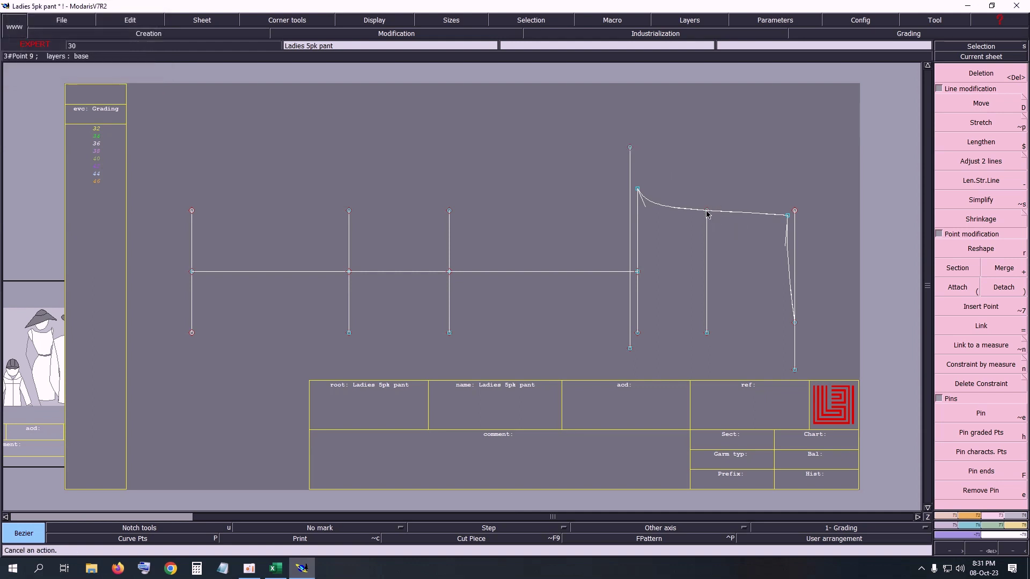
pyautogui.hotkey('ctrl', 'd')
pyautogui.click(707, 213)
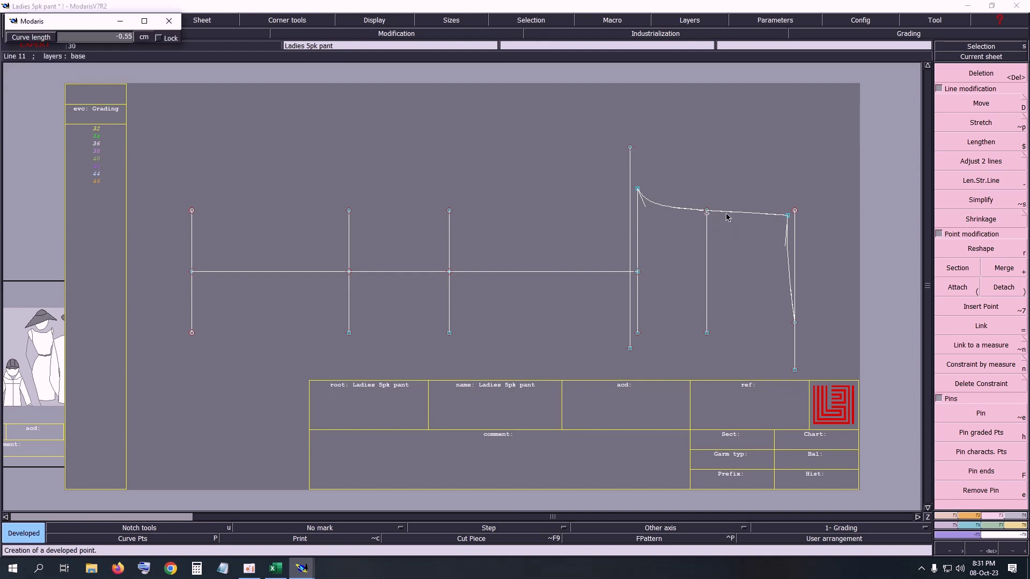
pyautogui.write('25.00')
pyautogui.press('Return')
pyautogui.press('z')
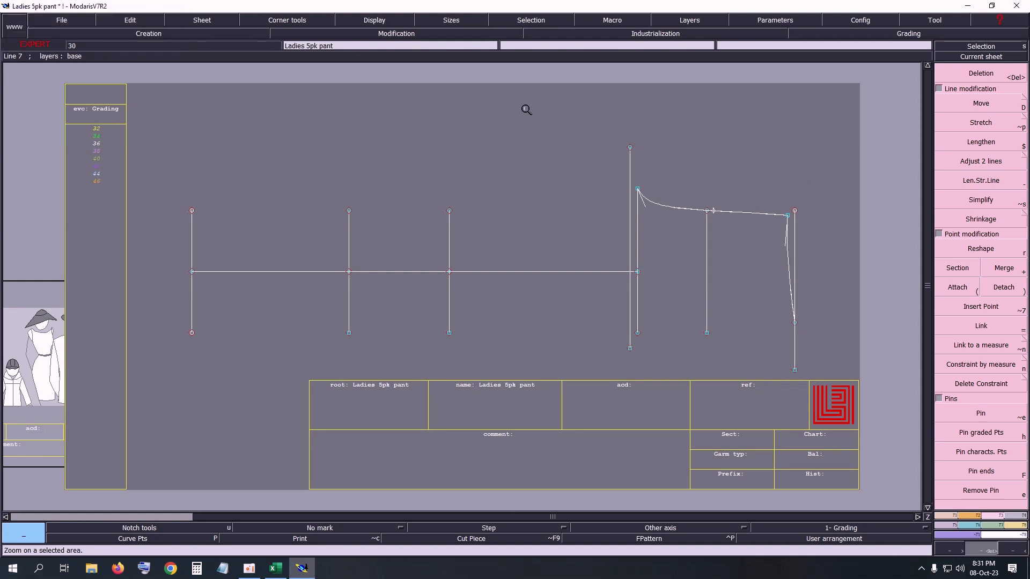
pyautogui.moveTo(539, 95); pyautogui.dragTo(869, 375)
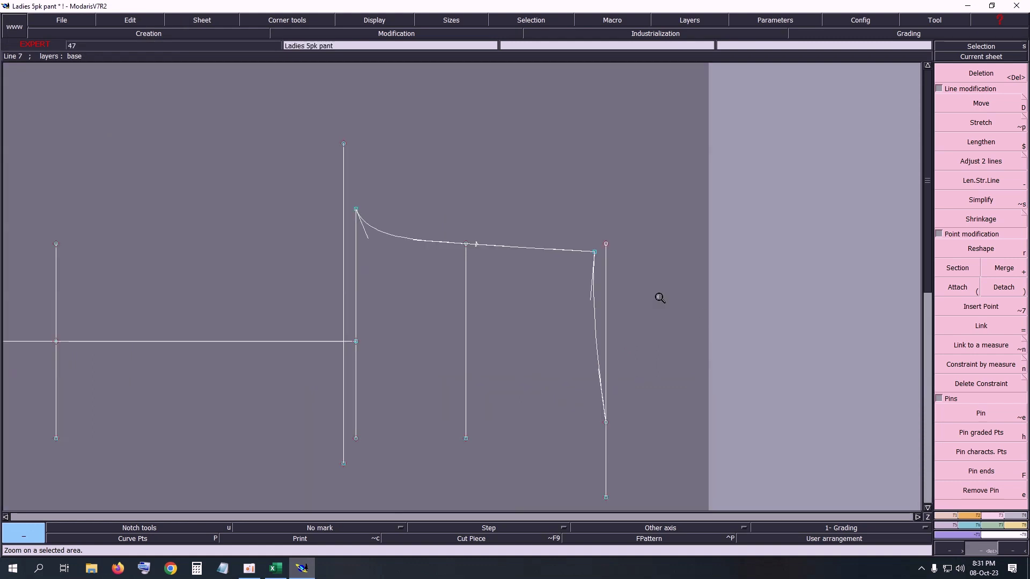
# Draw a Bezier line from the top point through the 25 cm point, out to the right.
pyautogui.press('s')
pyautogui.press('b')
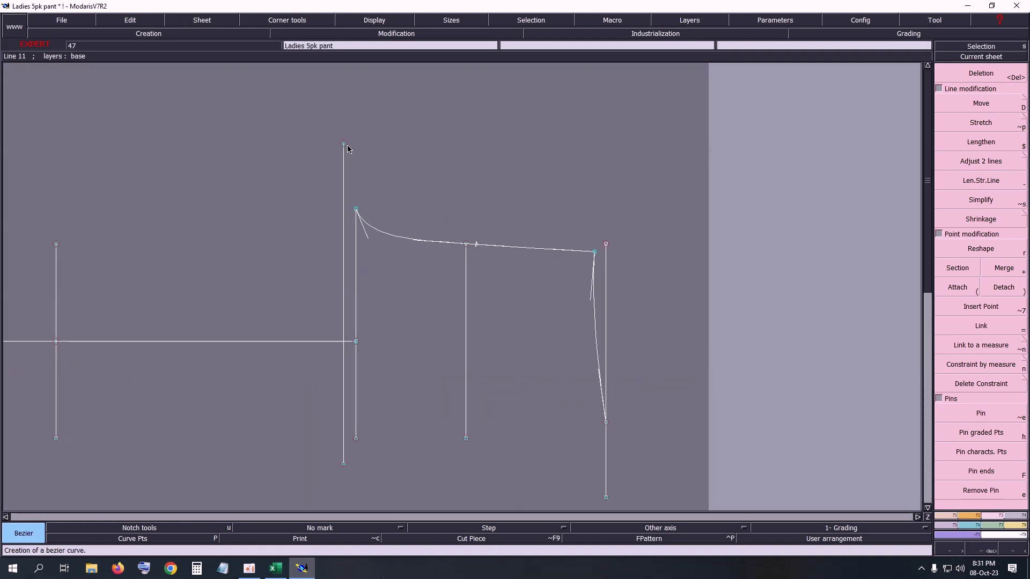
pyautogui.click(344, 144)
pyautogui.click(476, 244)
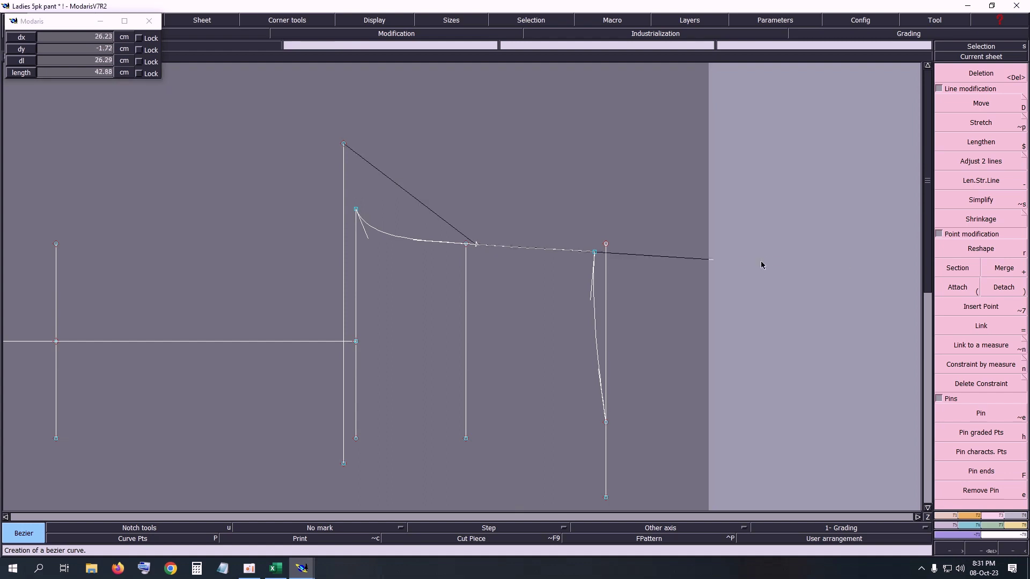
pyautogui.rightClick(900, 319)
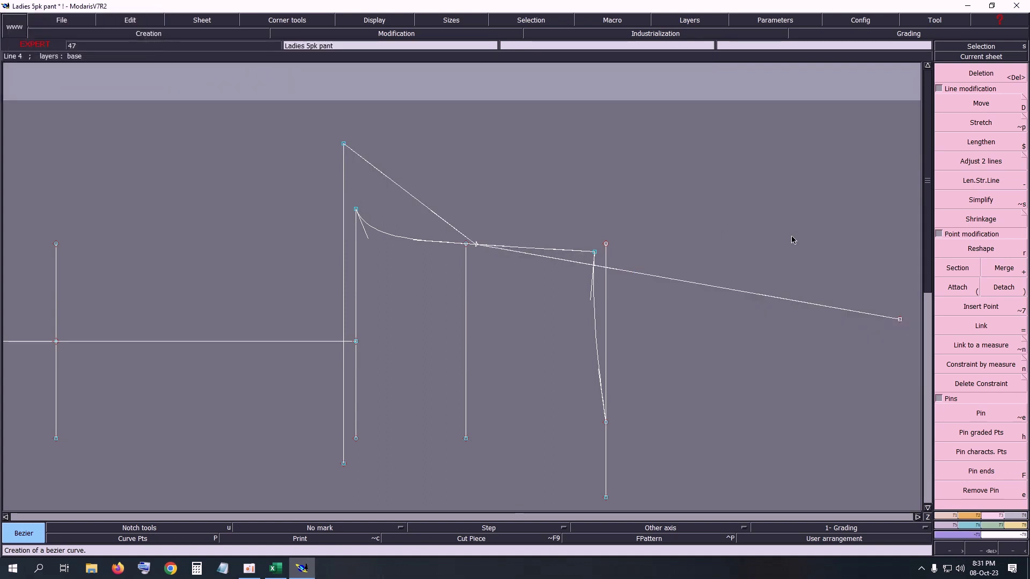
pyautogui.press('z')
pyautogui.moveTo(233, 129); pyautogui.dragTo(799, 427)
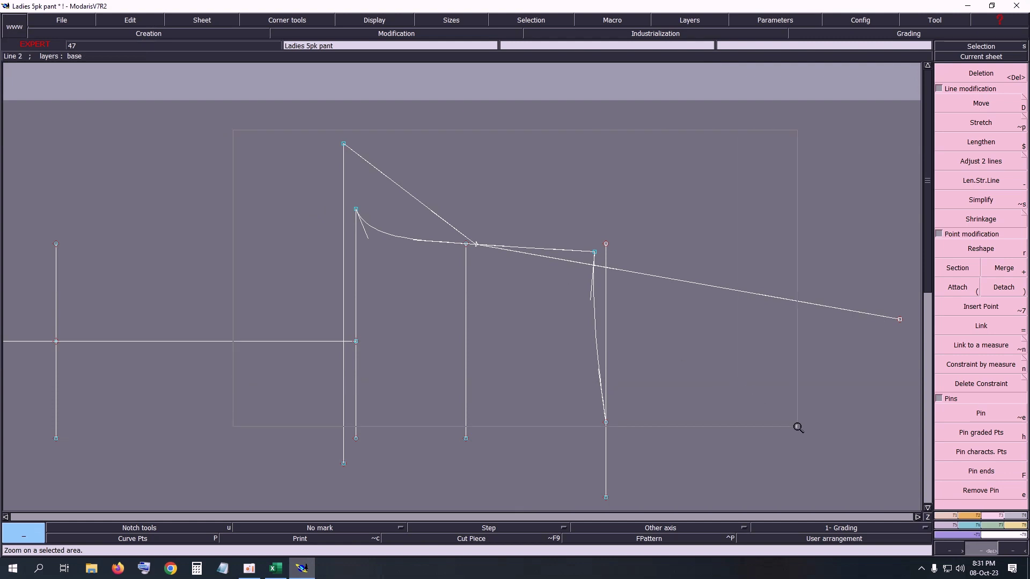
# Reshape the new line into a curve, then bring up the Excel measurement spreadsheet.
pyautogui.click(377, 21)
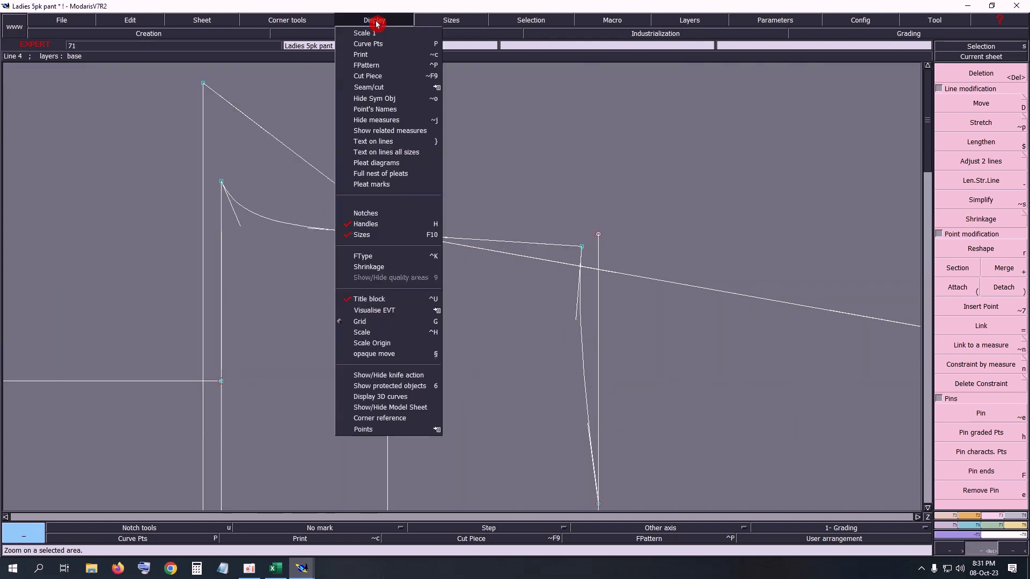
pyautogui.press('r')
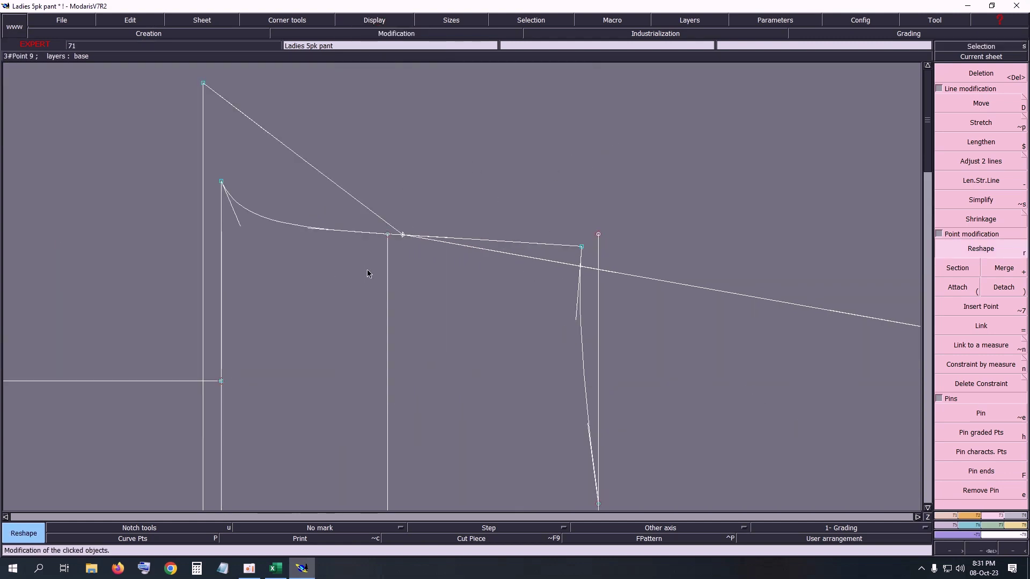
pyautogui.click(375, 217)
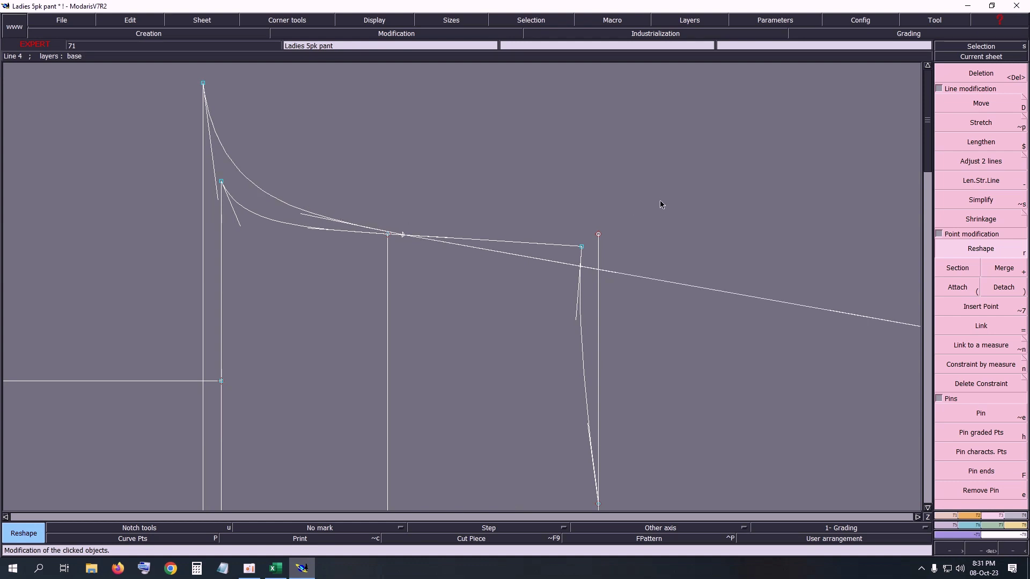
pyautogui.press('Home')
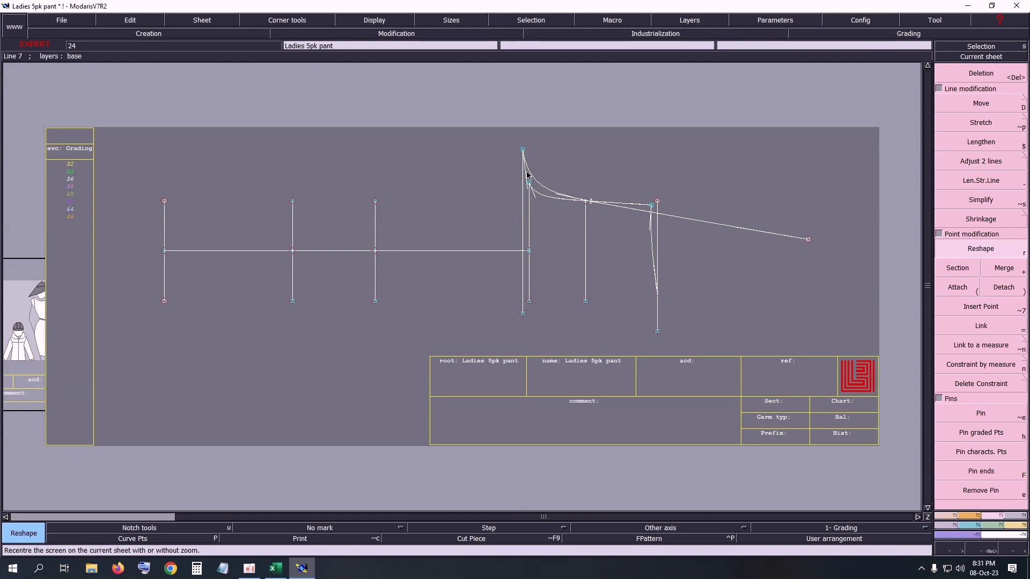
pyautogui.click(276, 568)
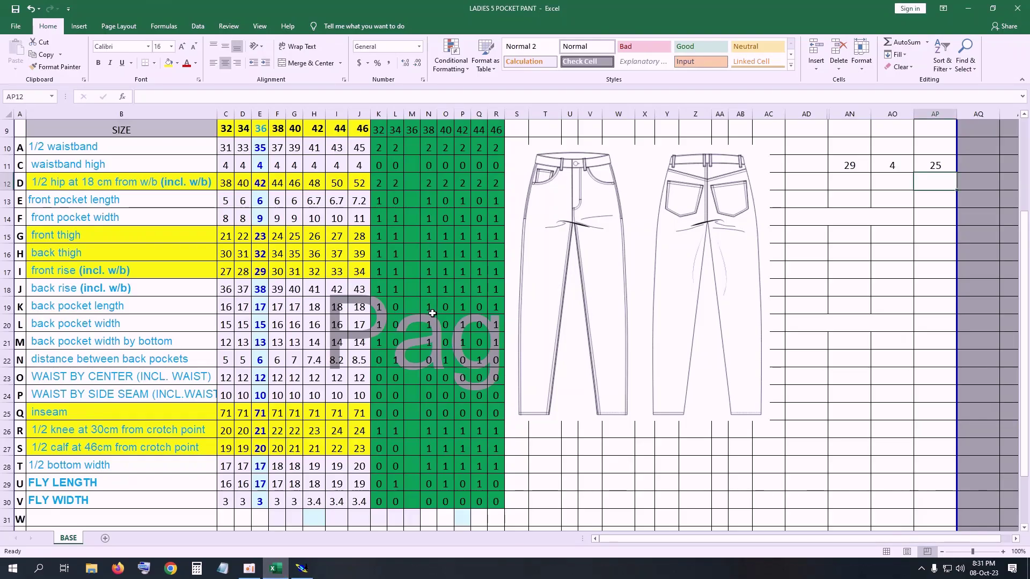
# Fill the back rise row B18:J18 with yellow.
pyautogui.click(36, 289)
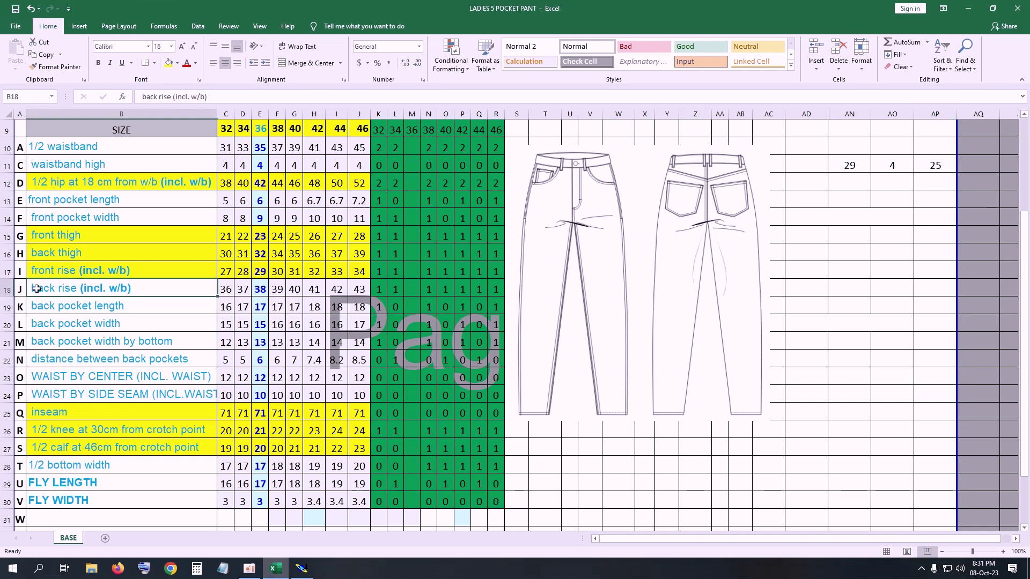
pyautogui.moveTo(37, 289); pyautogui.dragTo(357, 290)
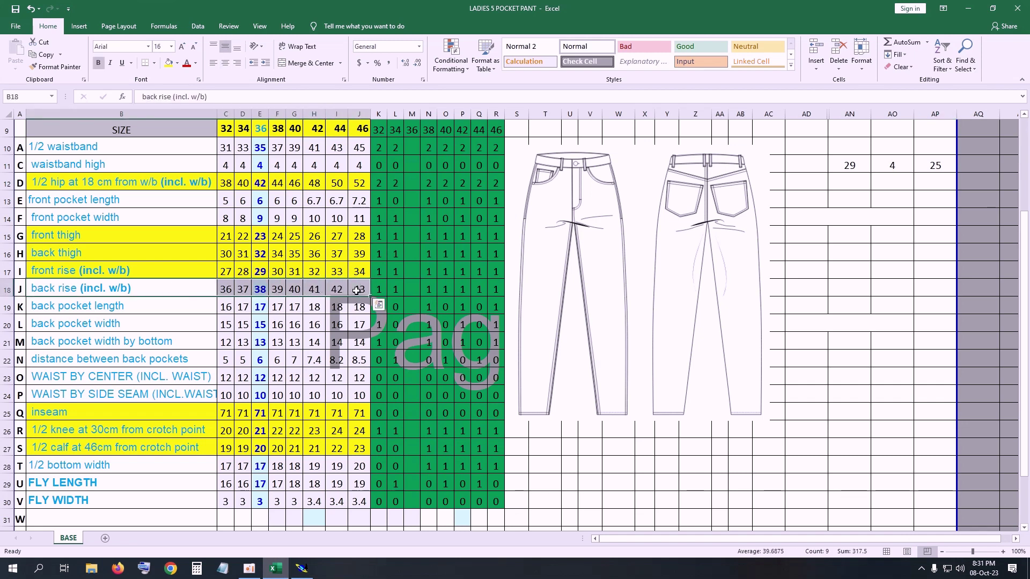
pyautogui.click(169, 63)
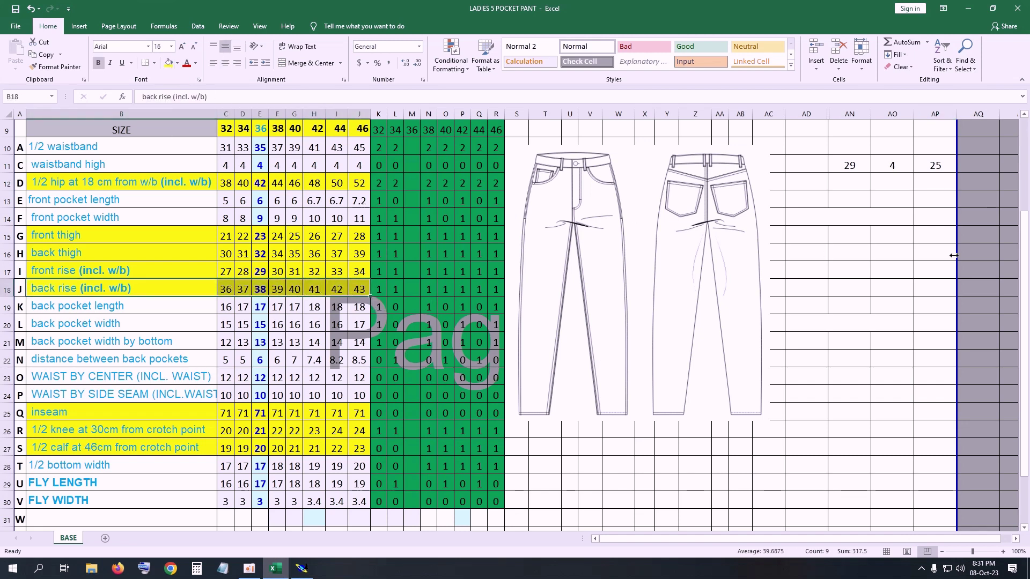
# Enter 38 in cell AN12, correcting an earlier 34.
pyautogui.click(847, 179)
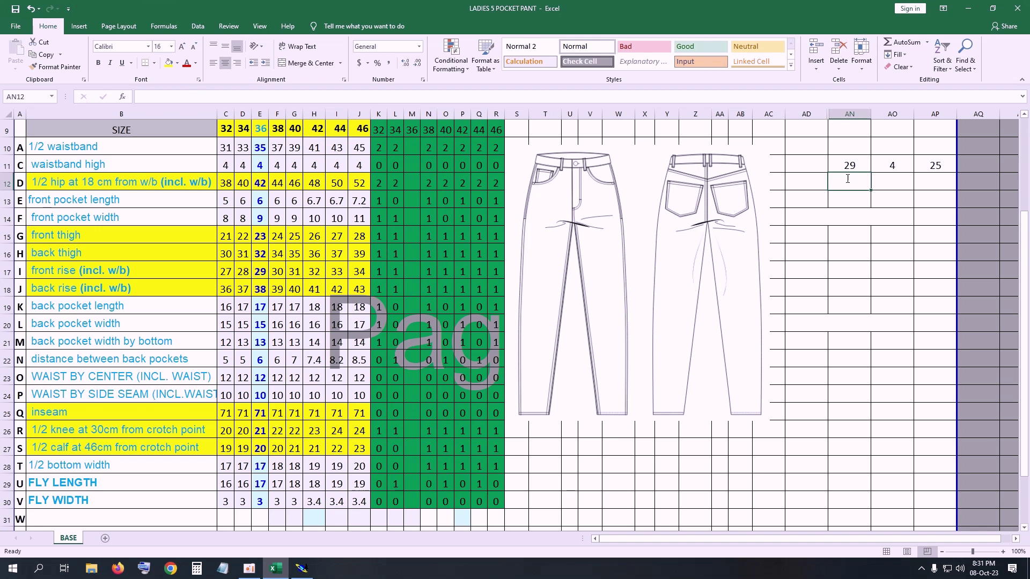
pyautogui.write('34')
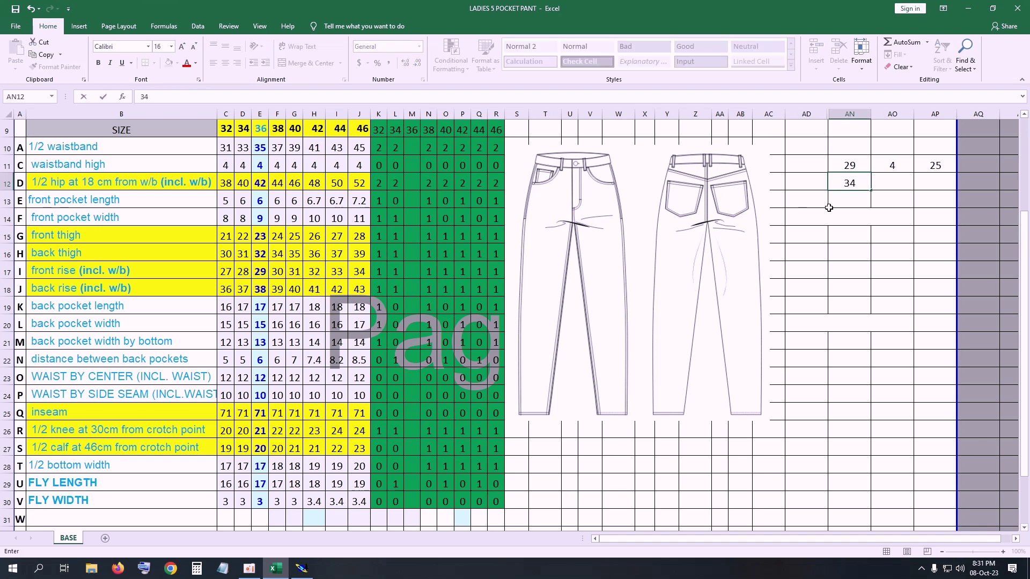
pyautogui.click(931, 184)
pyautogui.write('=')
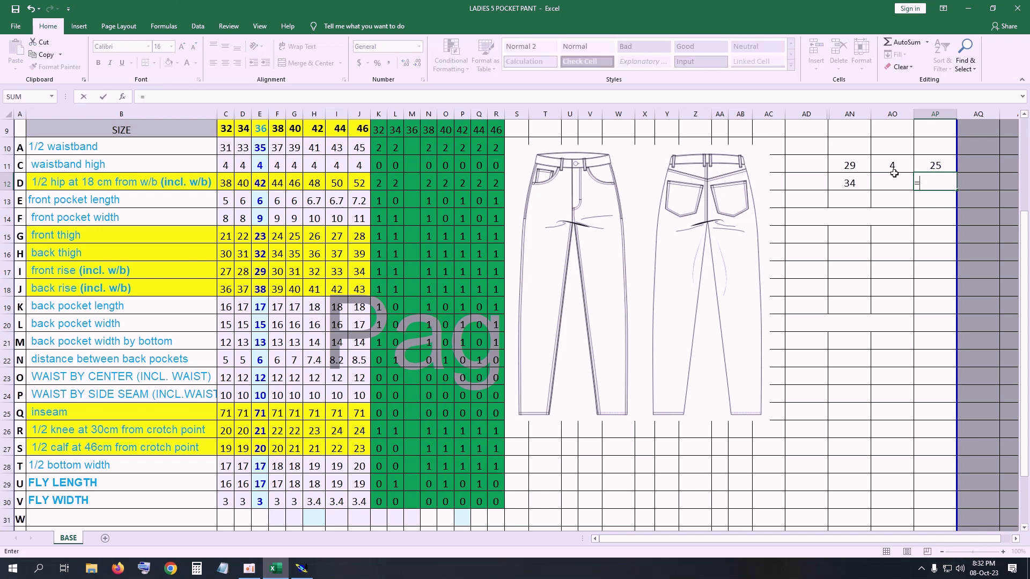
pyautogui.click(862, 181)
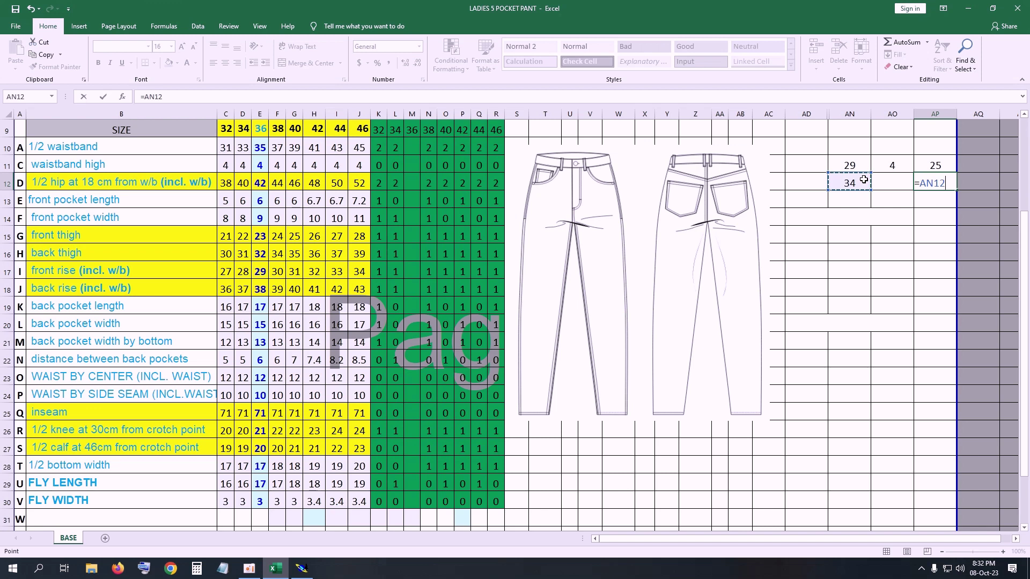
pyautogui.write('3')
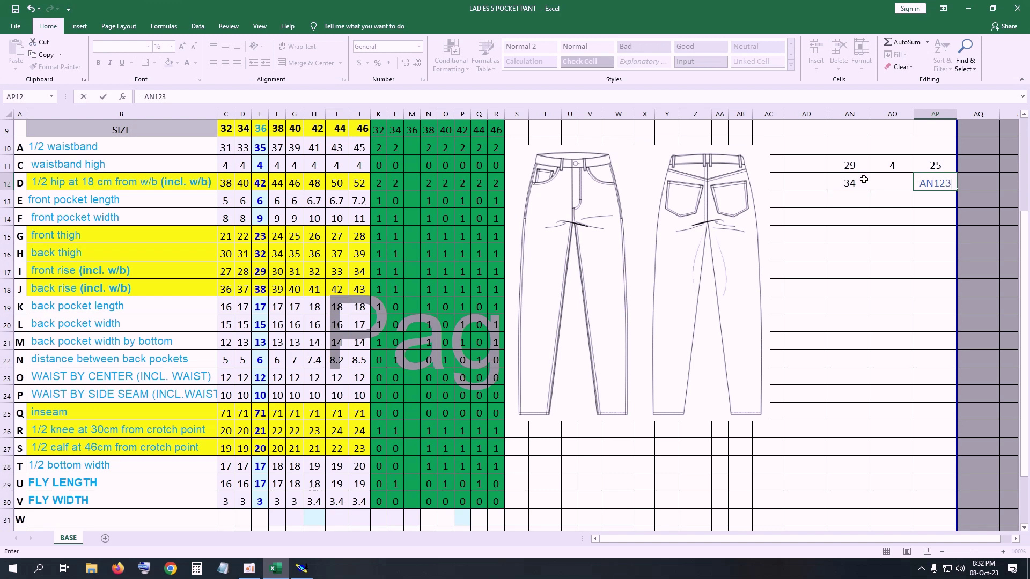
pyautogui.write('8')
pyautogui.click(881, 237)
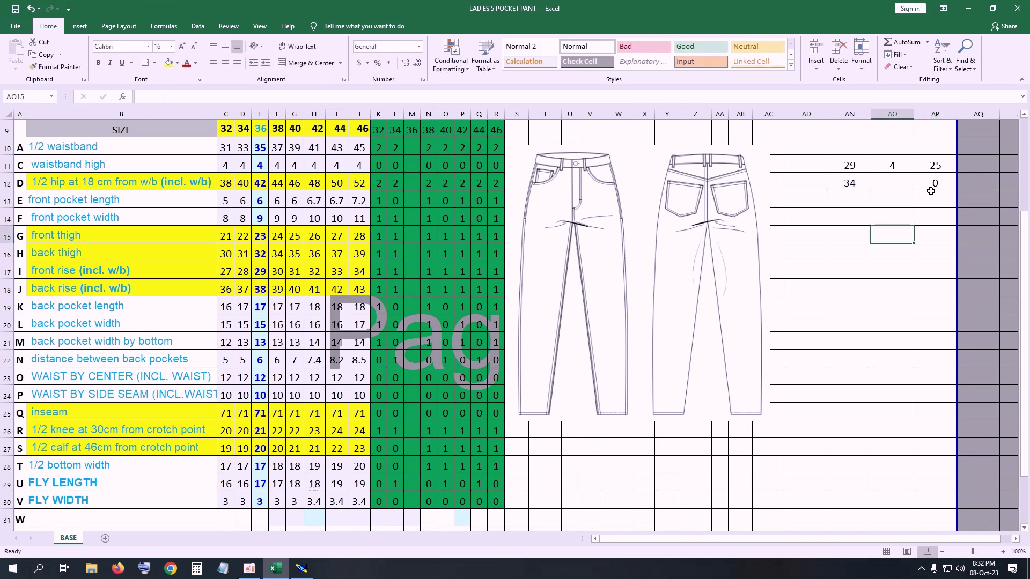
pyautogui.click(836, 182)
pyautogui.write('3')
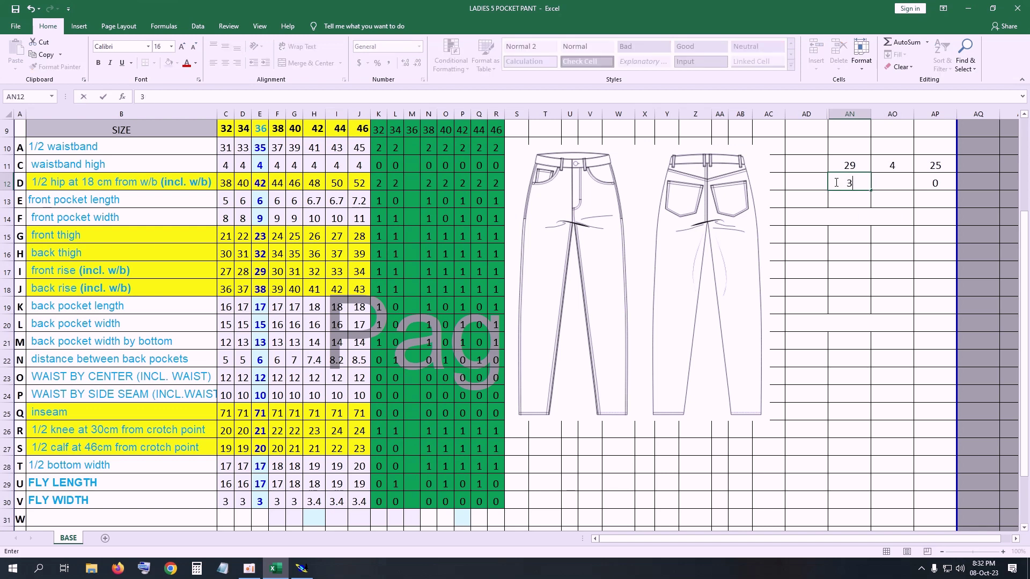
pyautogui.write('8')
pyautogui.press('Return')
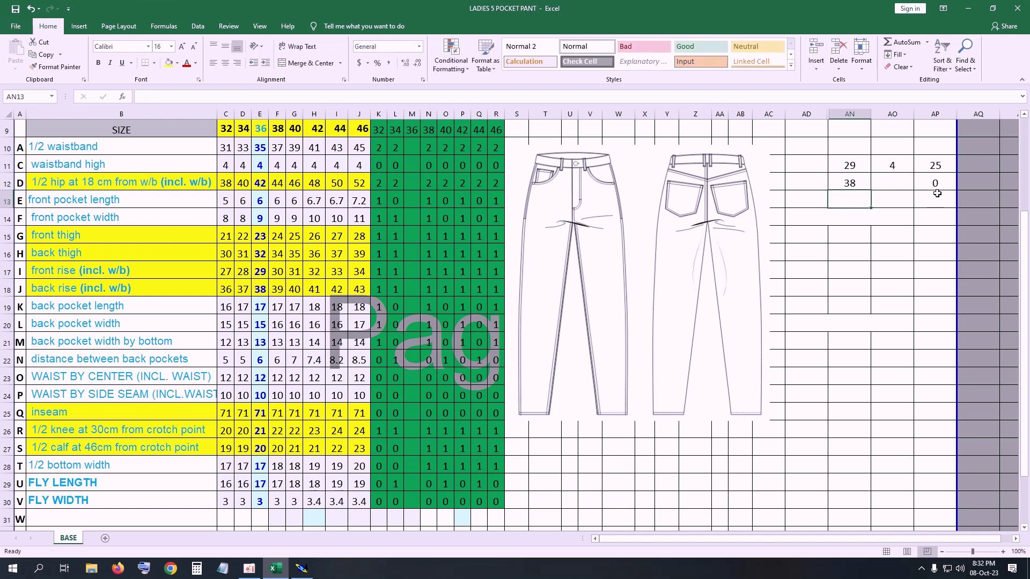
# Set AP12 to the formula =AN12-AO11, giving 34.
pyautogui.click(936, 186)
pyautogui.press('BackSpace')
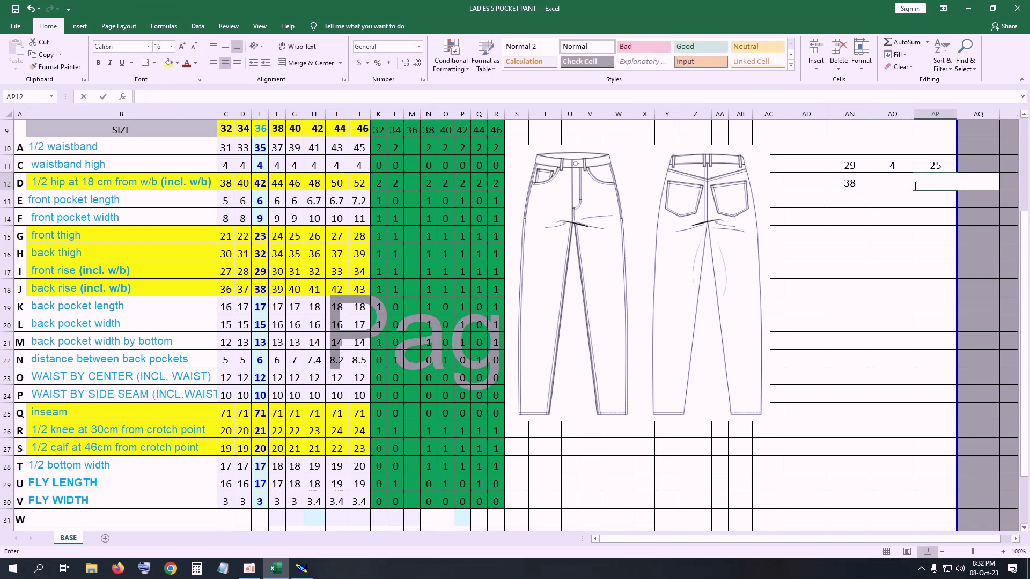
pyautogui.press('Return')
pyautogui.click(926, 179)
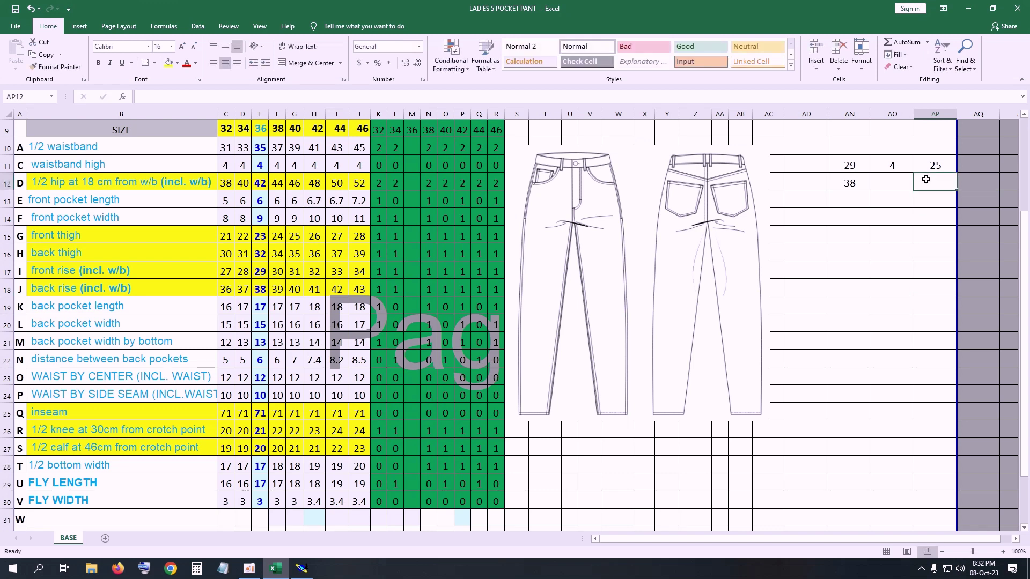
pyautogui.write('=')
pyautogui.click(847, 179)
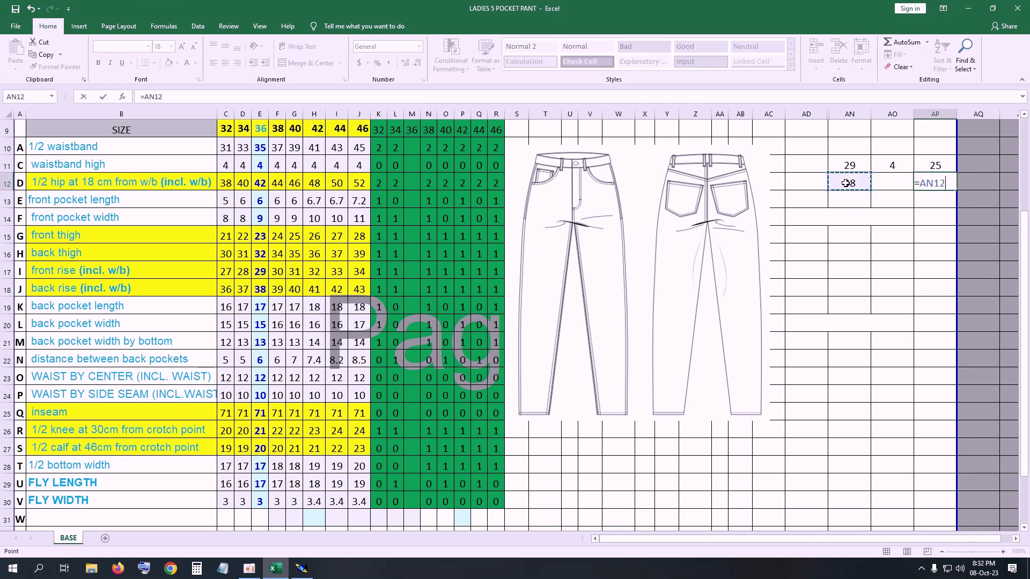
pyautogui.write('-')
pyautogui.click(895, 166)
pyautogui.press('Return')
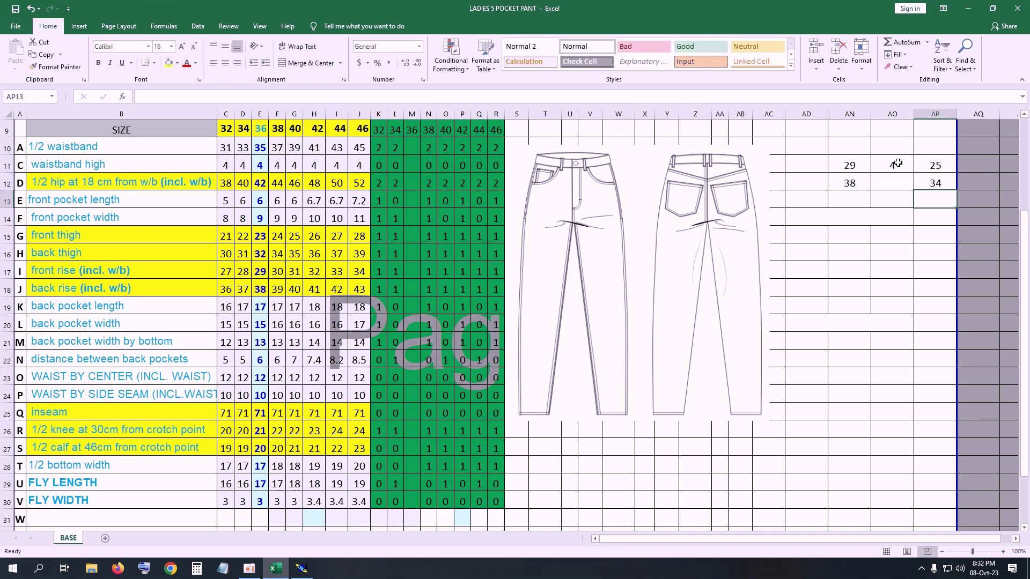
# Place a Developed point 34 cm along the curve in Modaris.
pyautogui.click(301, 568)
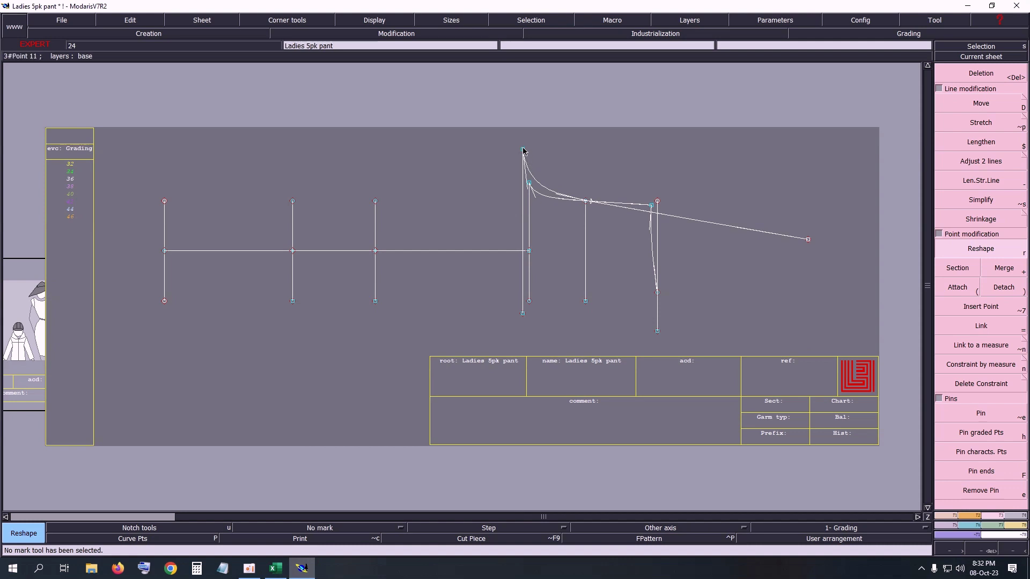
pyautogui.hotkey('ctrl', 'd')
pyautogui.click(553, 193)
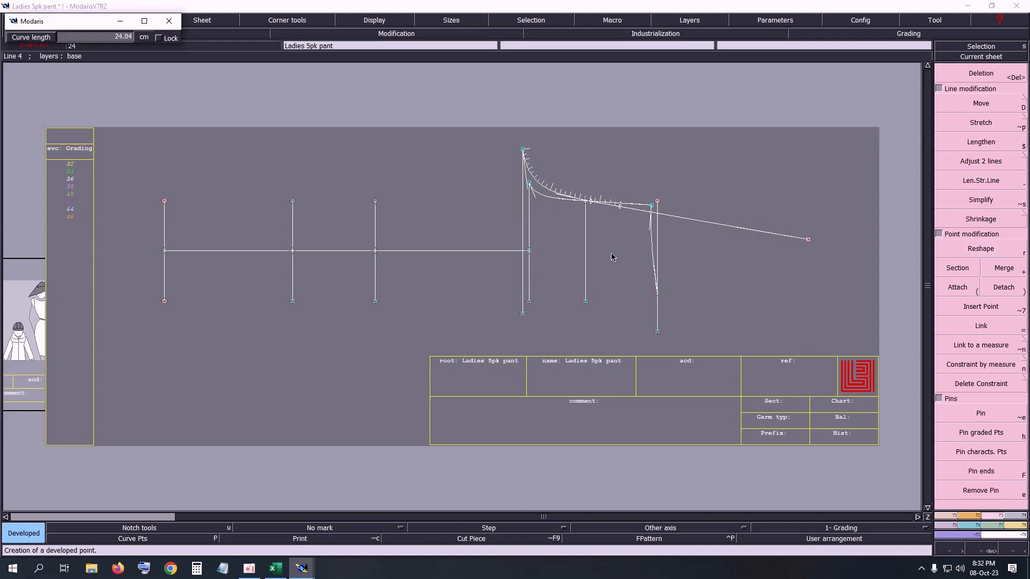
pyautogui.write('3')
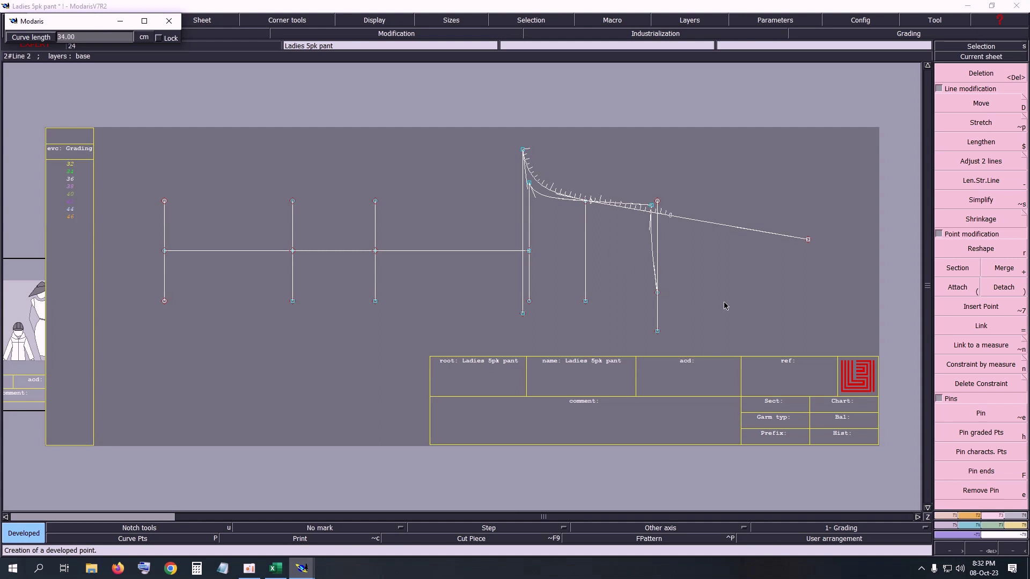
pyautogui.press('Return')
# Delete the line beyond the new point and measure the side seam at 17.14 cm.
pyautogui.hotkey('shift', '7')
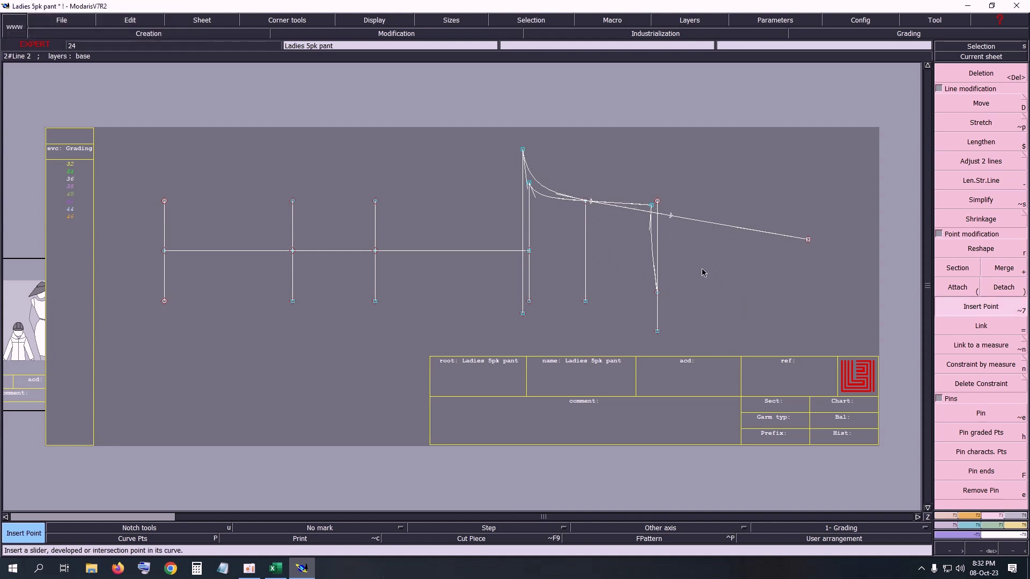
pyautogui.press('Delete')
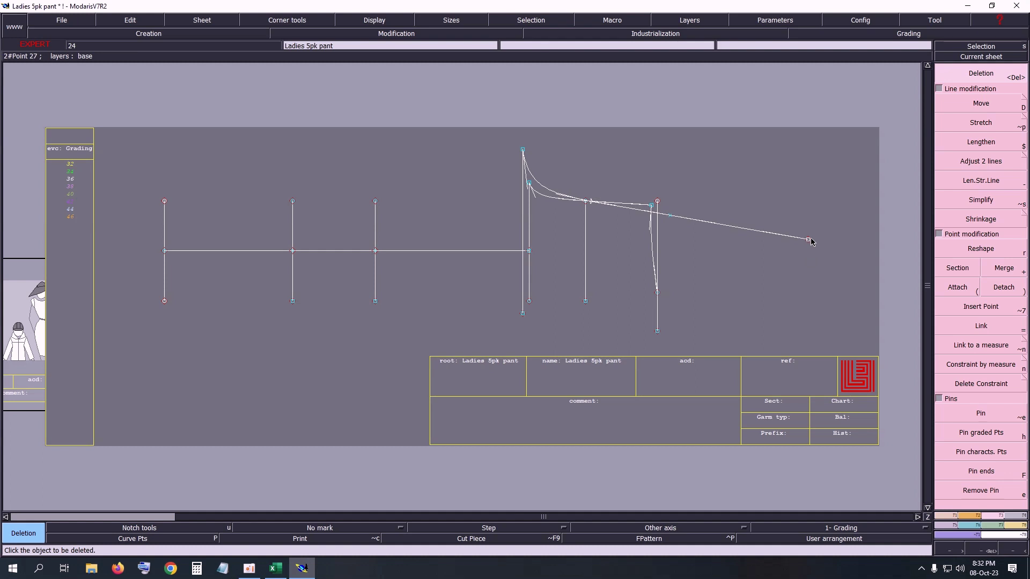
pyautogui.click(810, 241)
pyautogui.press('m')
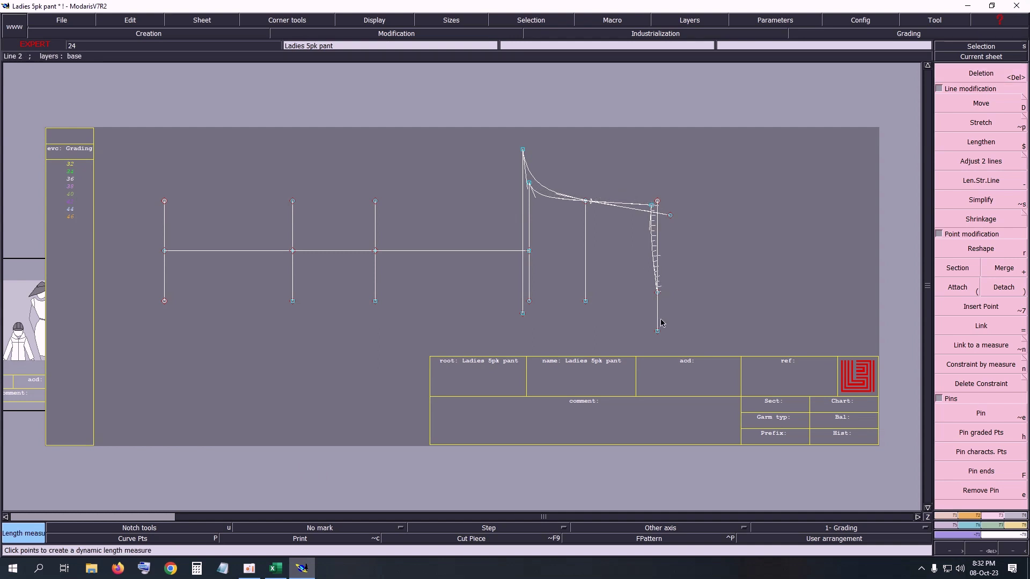
pyautogui.click(661, 322)
pyautogui.click(188, 573)
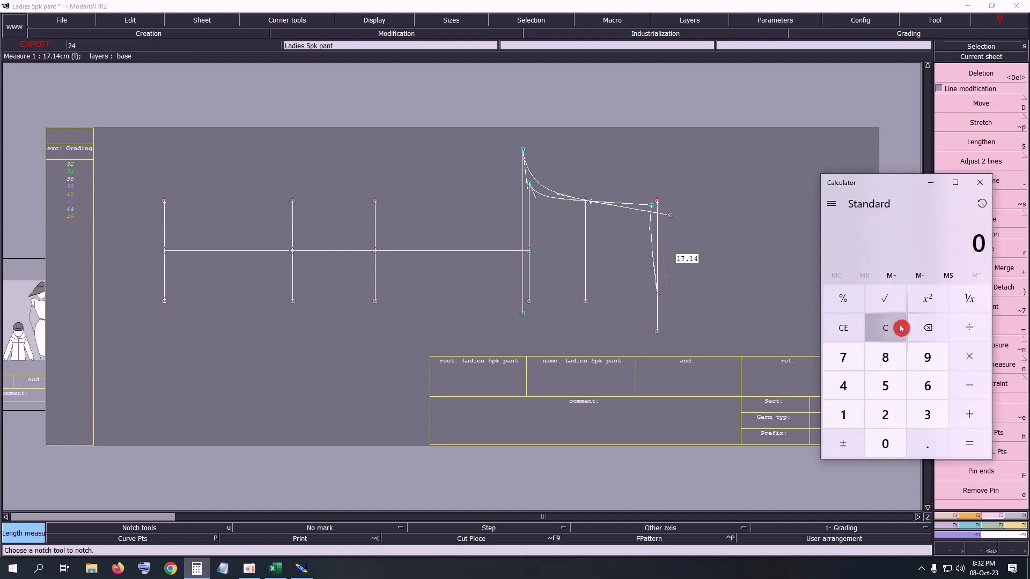
# Enter 37 − 17.14 on the Calculator keypad to get 19.86.
pyautogui.click(930, 416)
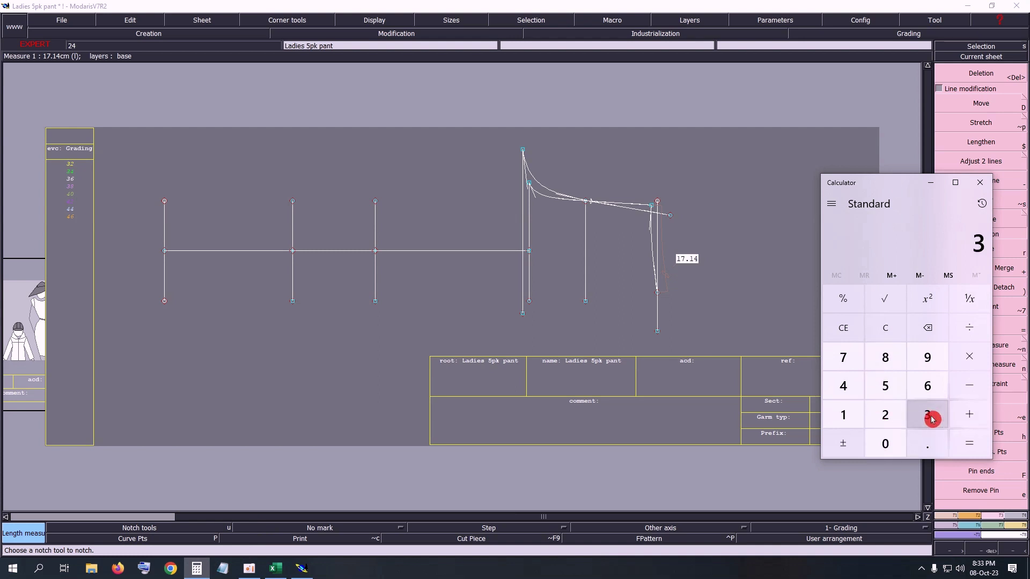
pyautogui.click(851, 363)
pyautogui.click(968, 389)
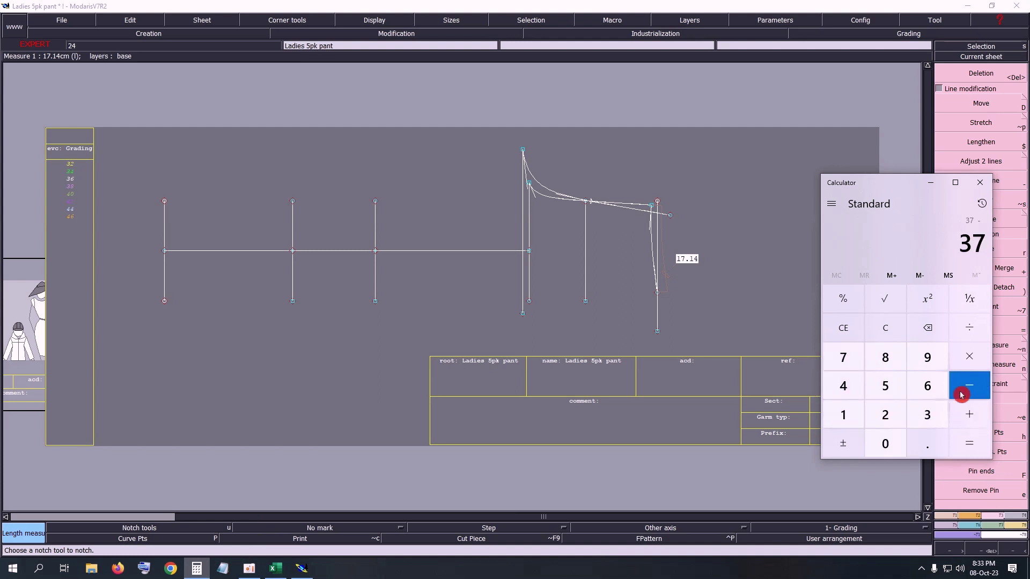
pyautogui.click(845, 422)
pyautogui.click(844, 359)
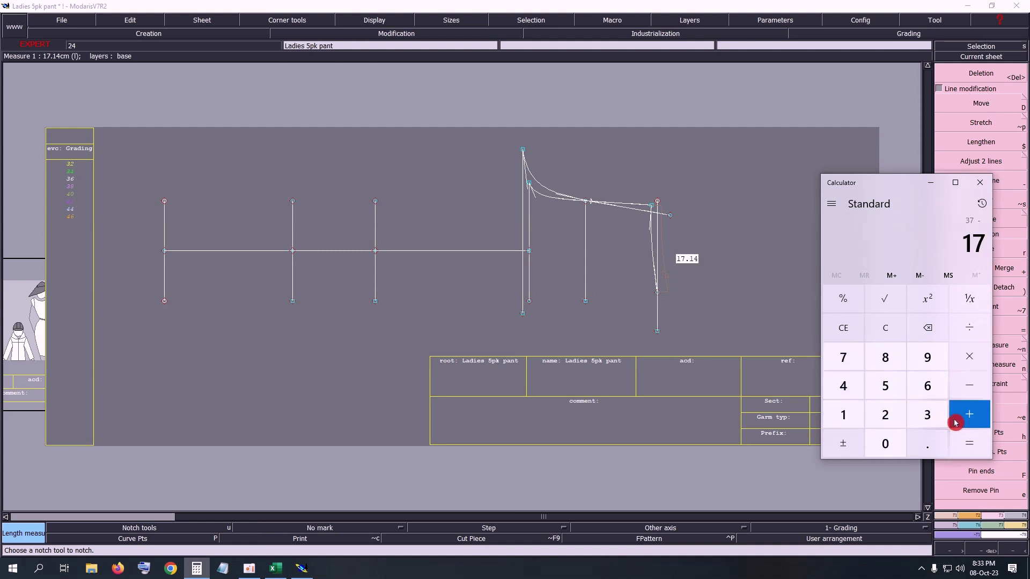
pyautogui.click(933, 447)
pyautogui.click(847, 417)
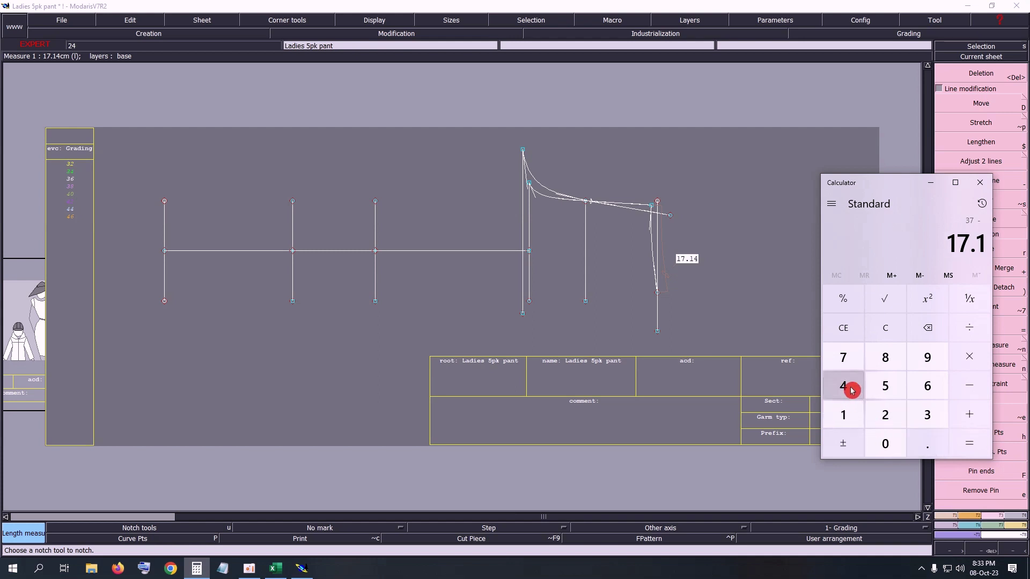
pyautogui.click(847, 388)
pyautogui.click(963, 437)
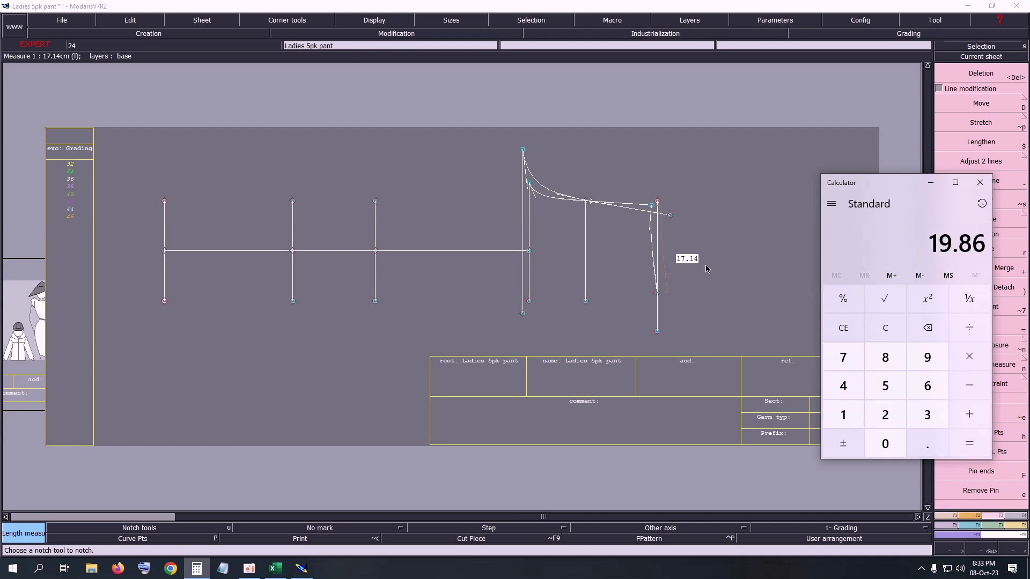
# Measure the side line from the hem corner (18.89 cm), then clear the measures.
pyautogui.click(670, 217)
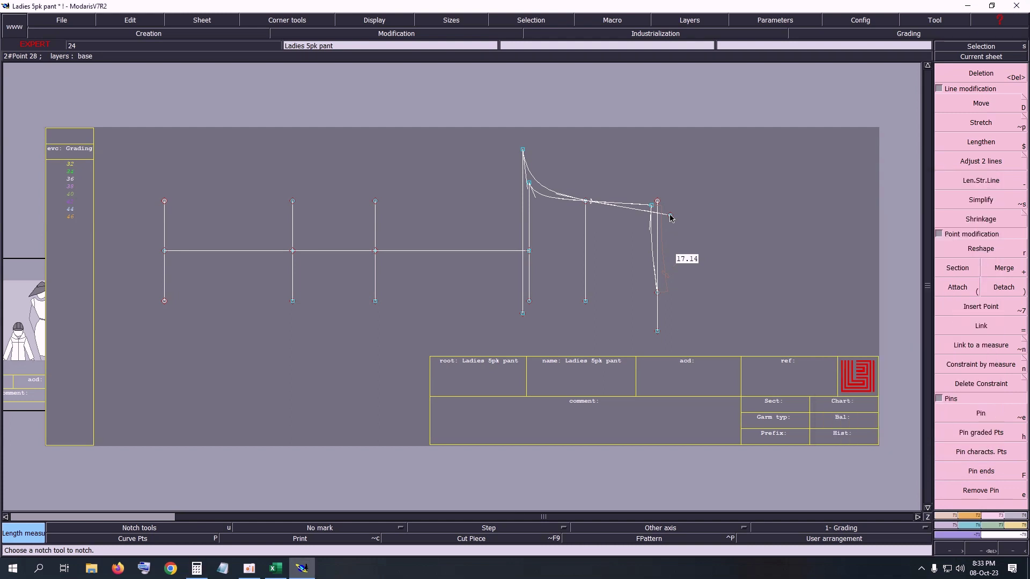
pyautogui.click(658, 312)
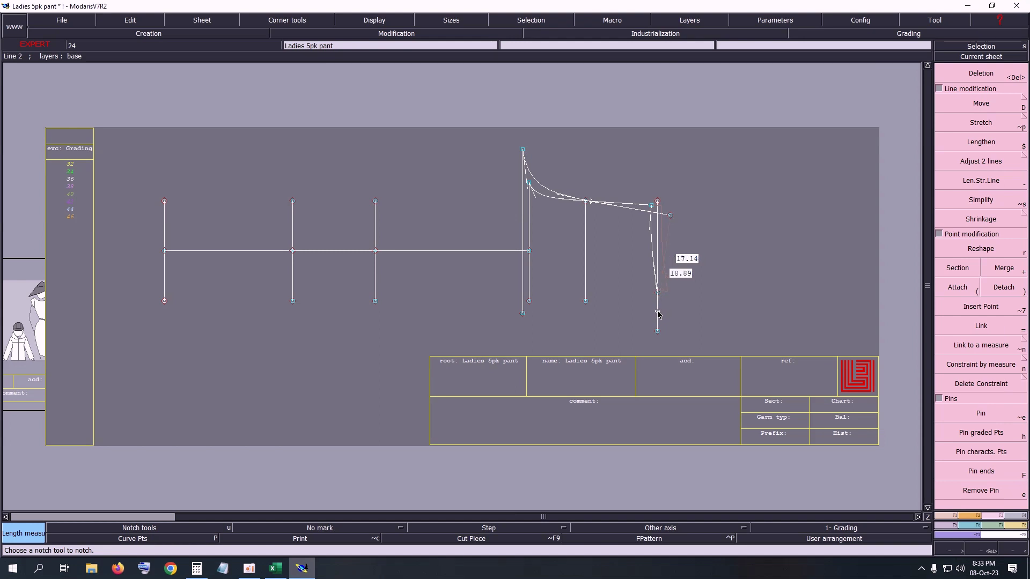
pyautogui.hotkey('alt', '7')
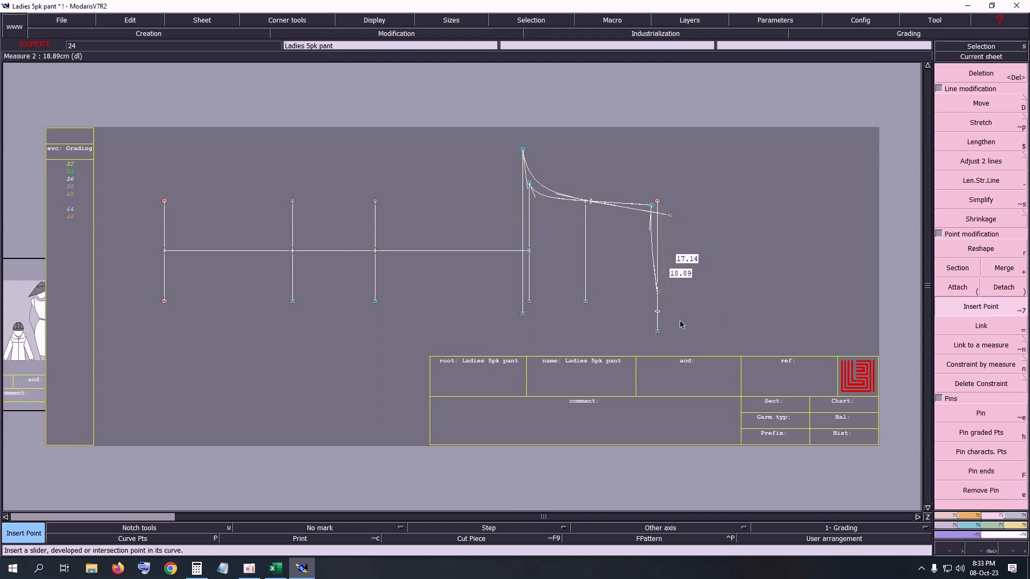
pyautogui.press('Delete')
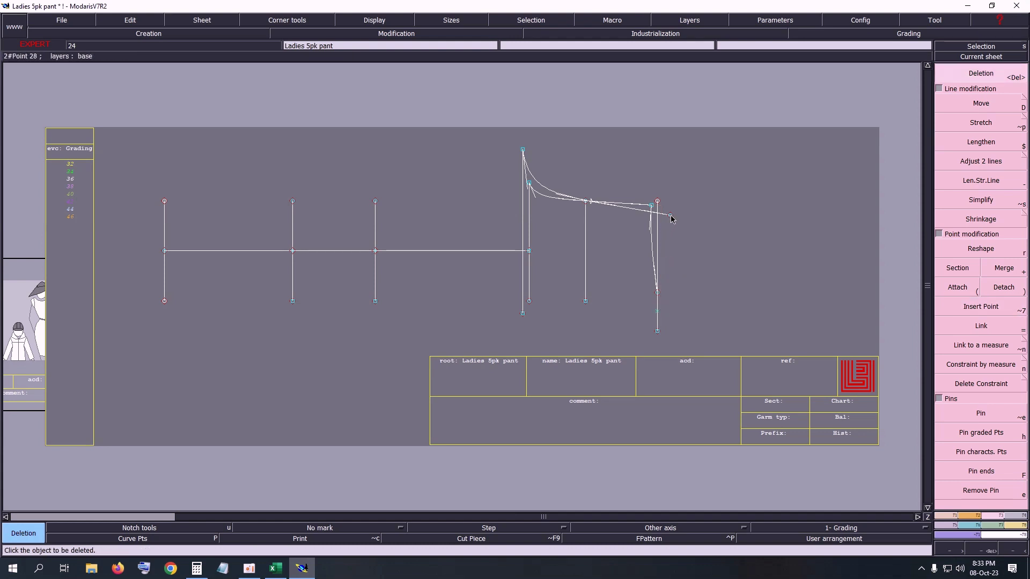
pyautogui.press('3')
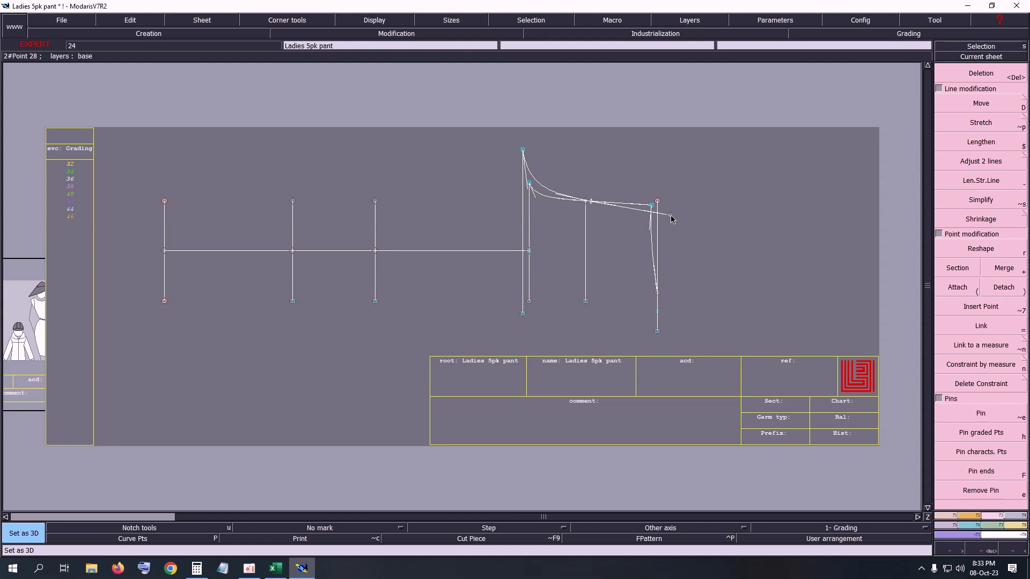
# Draw a Bezier from the hem corner to the lower side seam point.
pyautogui.press('b')
pyautogui.click(670, 215)
pyautogui.click(657, 311)
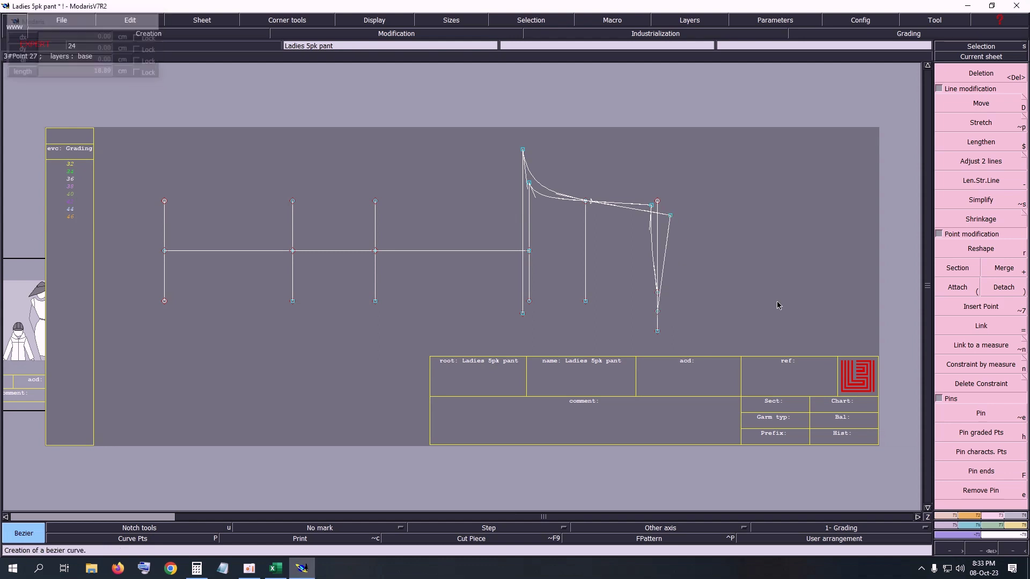
pyautogui.press('z')
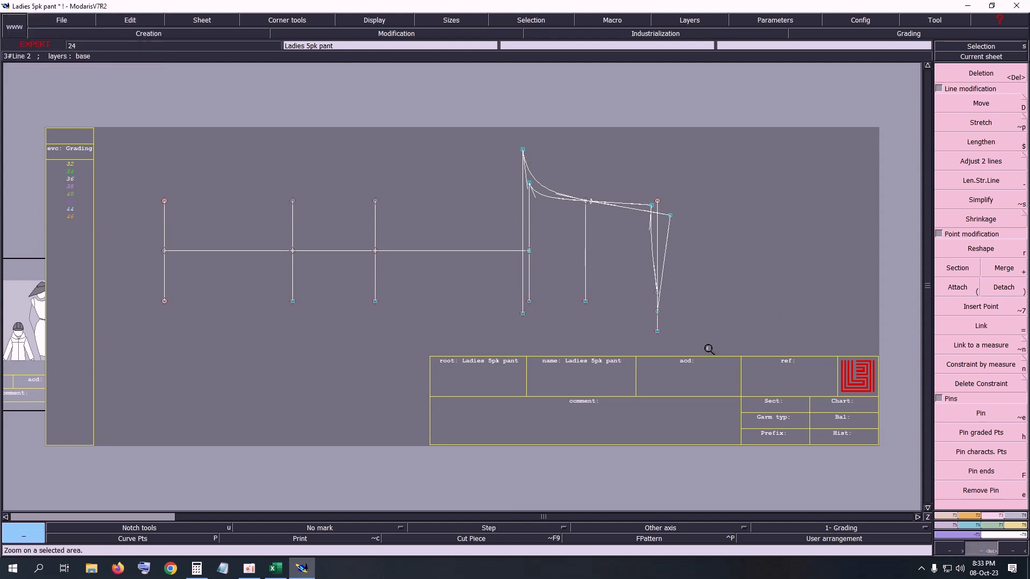
pyautogui.moveTo(529, 163); pyautogui.dragTo(747, 409)
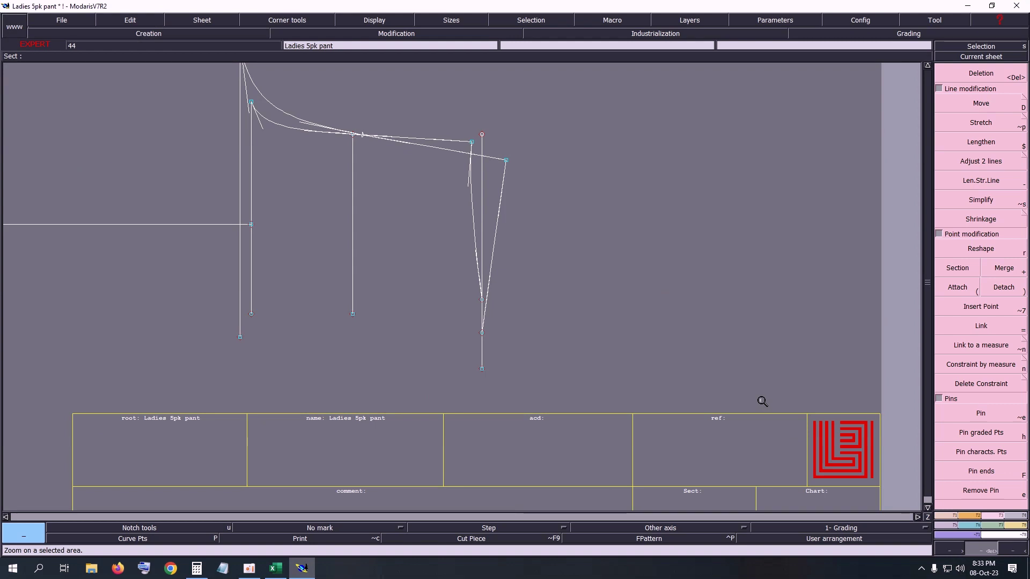
# Create a symmetry axis along the hem and mirror the side line across it.
pyautogui.click(989, 415)
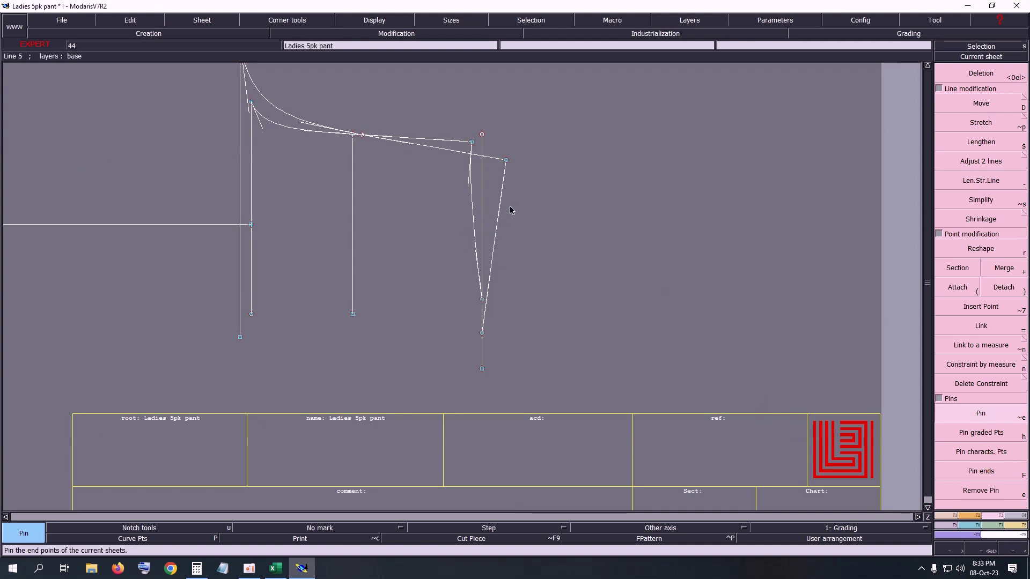
pyautogui.press('y')
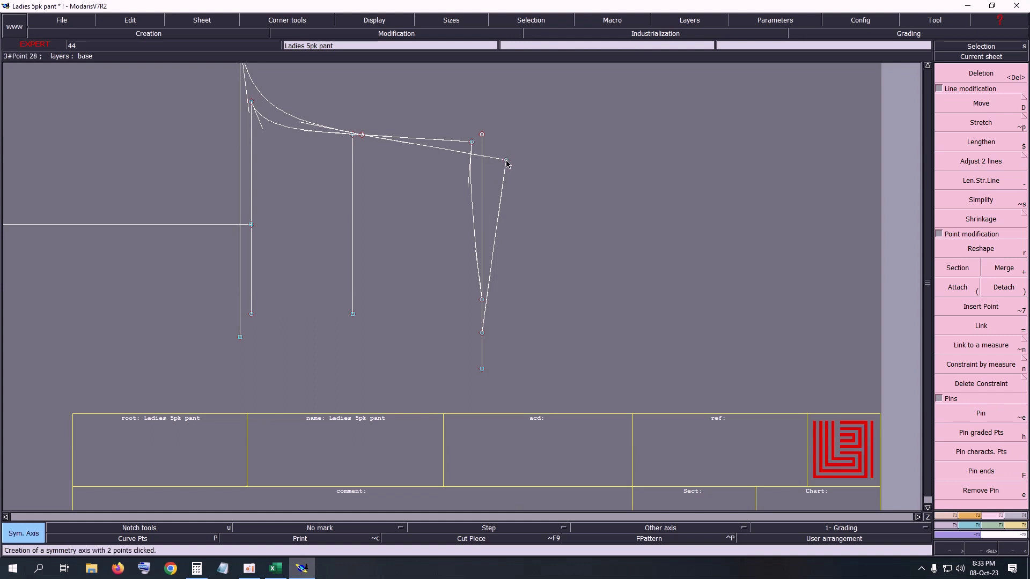
pyautogui.click(506, 160)
pyautogui.click(451, 151)
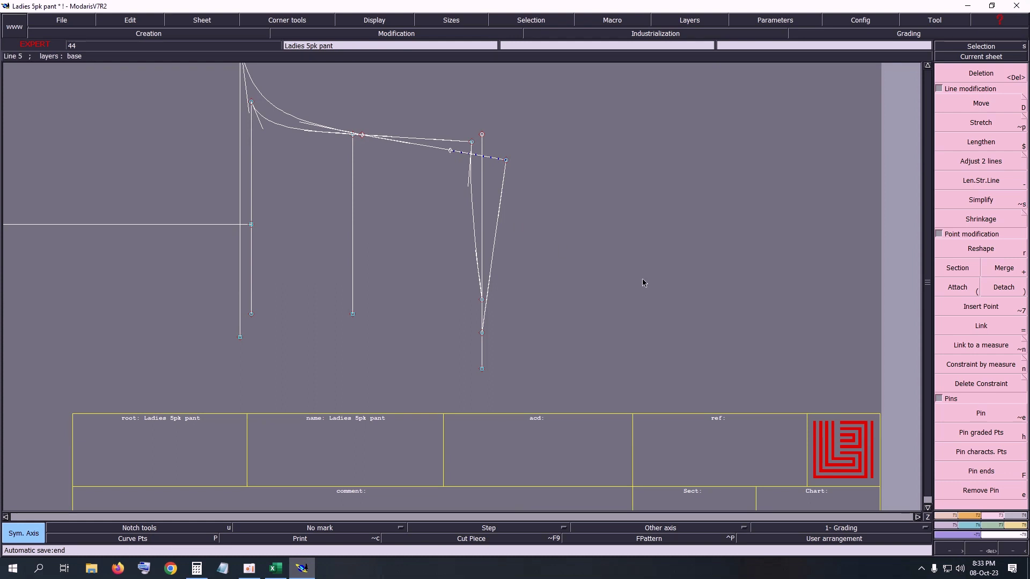
pyautogui.press('y')
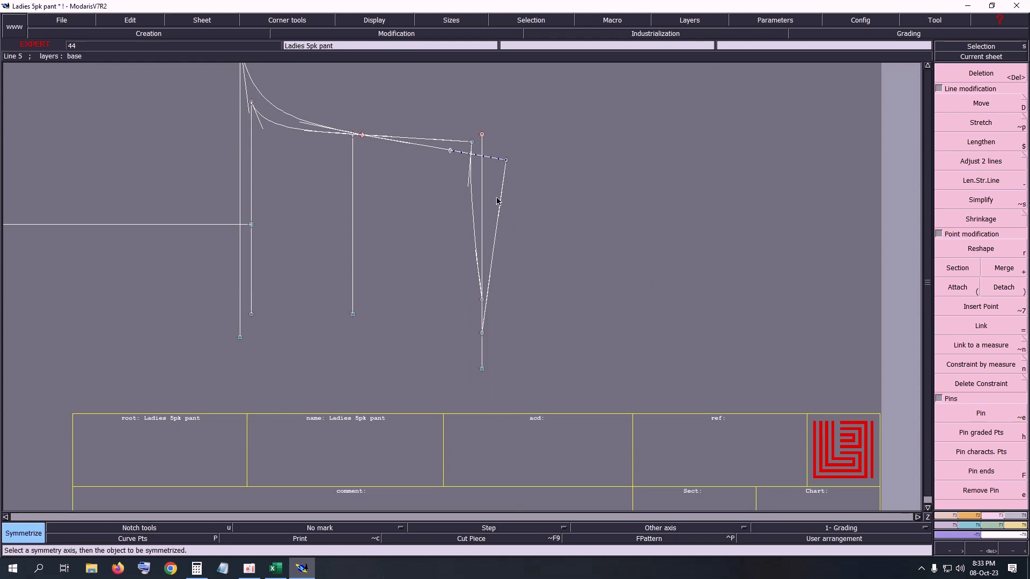
pyautogui.click(497, 199)
pyautogui.press('F1')
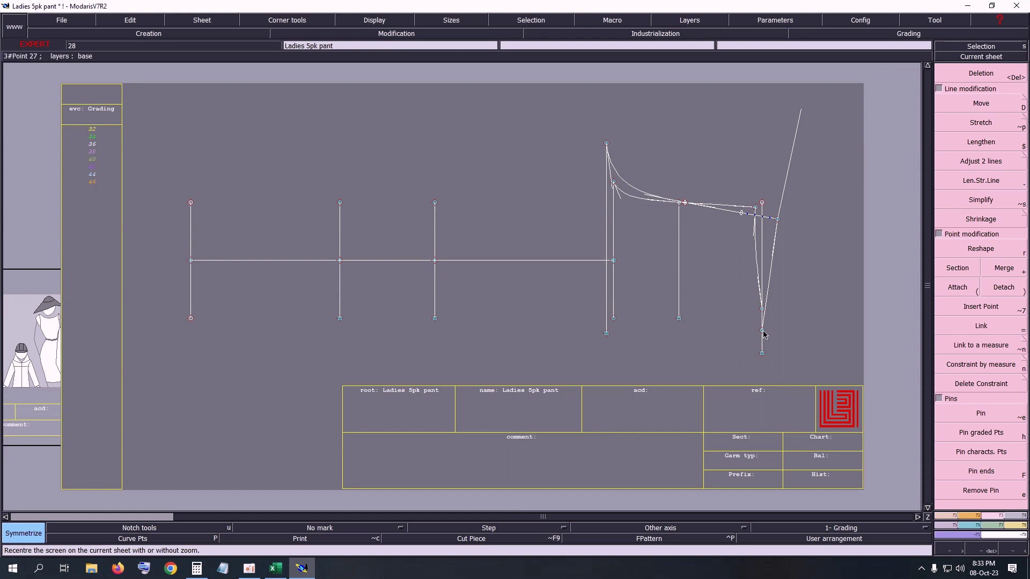
# Draw a Bezier from the lower side seam point to the mirrored line's top point.
pyautogui.press('3')
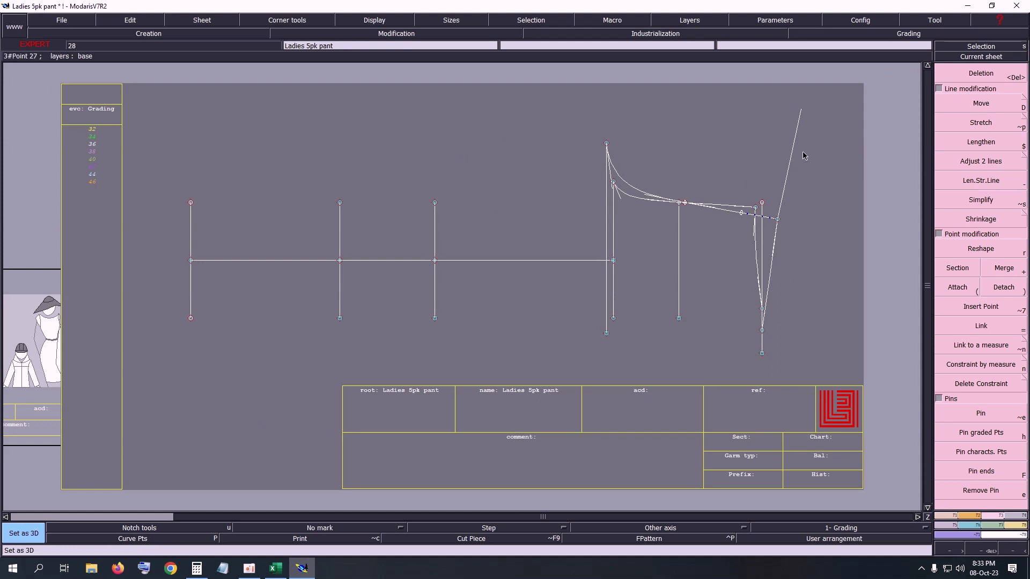
pyautogui.press('b')
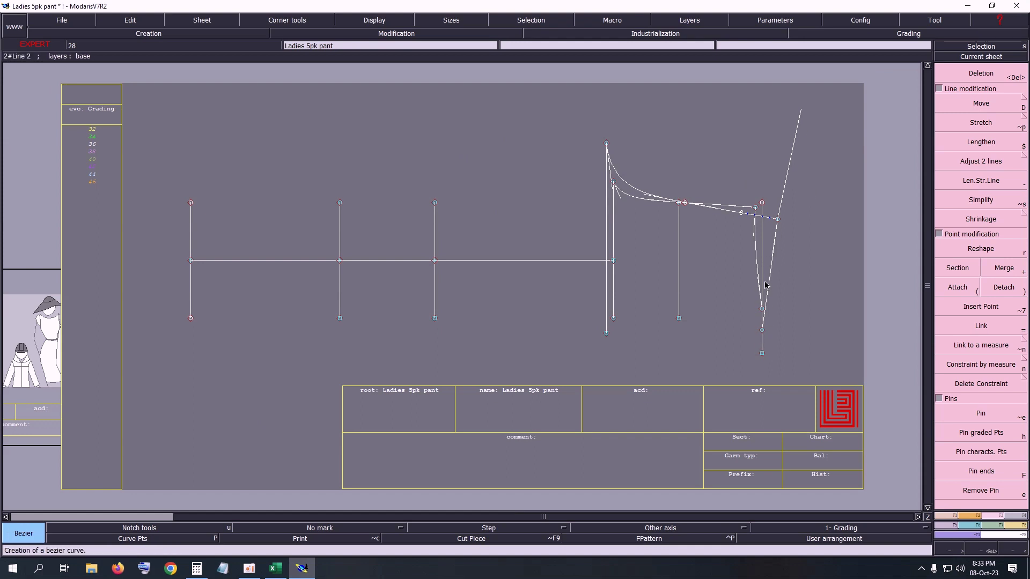
pyautogui.click(762, 330)
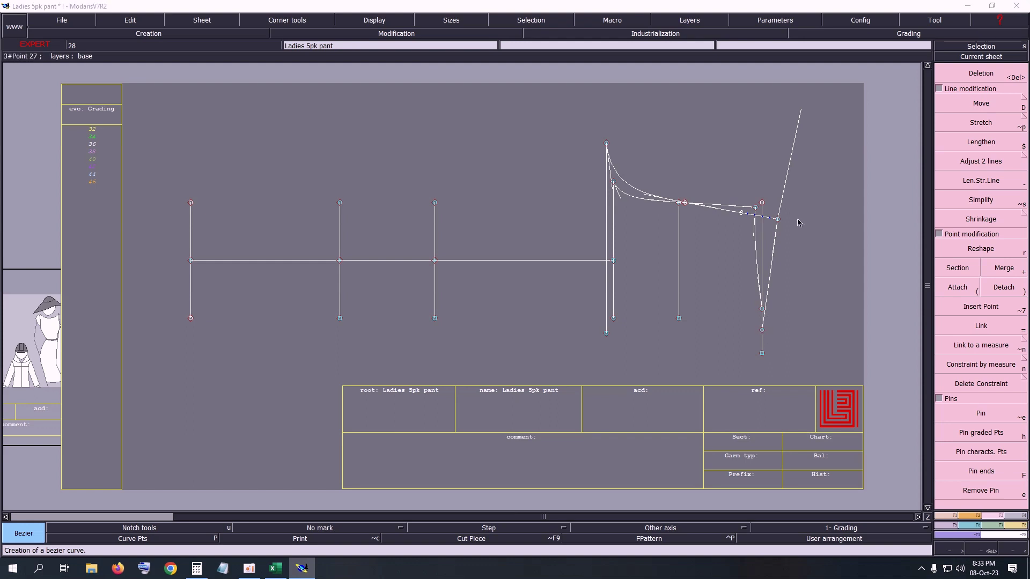
pyautogui.click(801, 111)
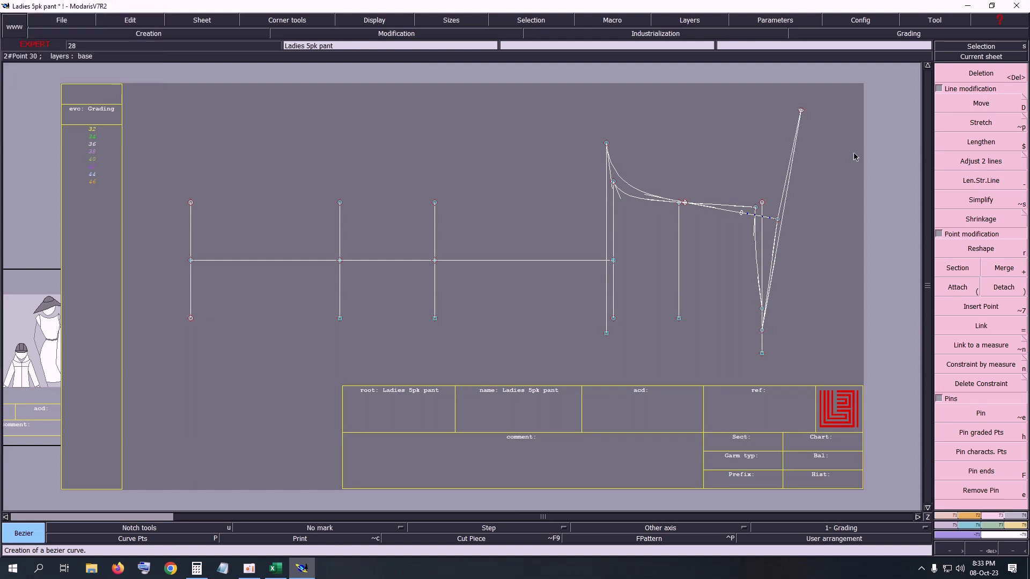
pyautogui.press('z')
pyautogui.moveTo(696, 161); pyautogui.dragTo(844, 264)
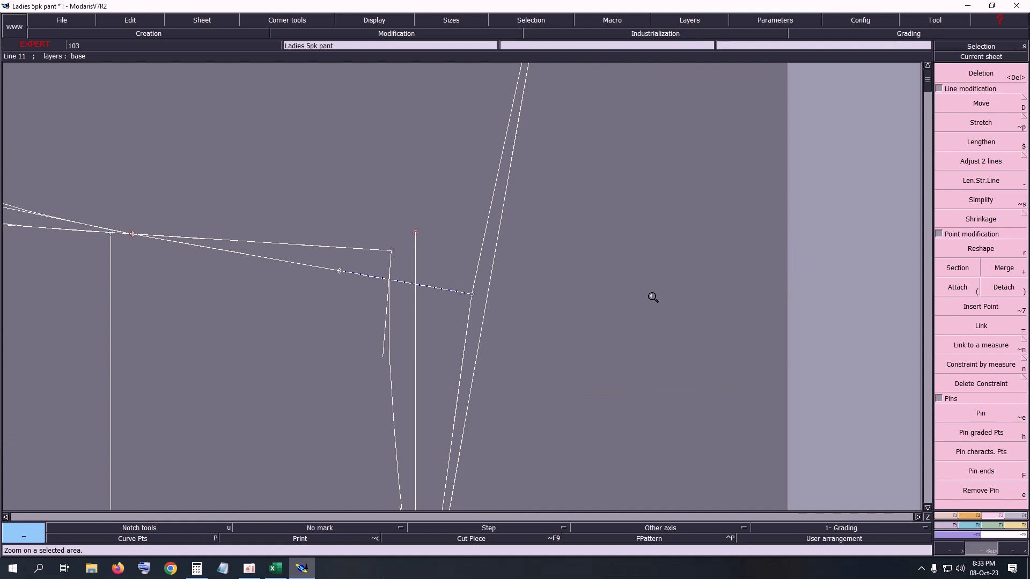
# Start a length measure, then cancel it to remove the extra lines above the hem.
pyautogui.press('m')
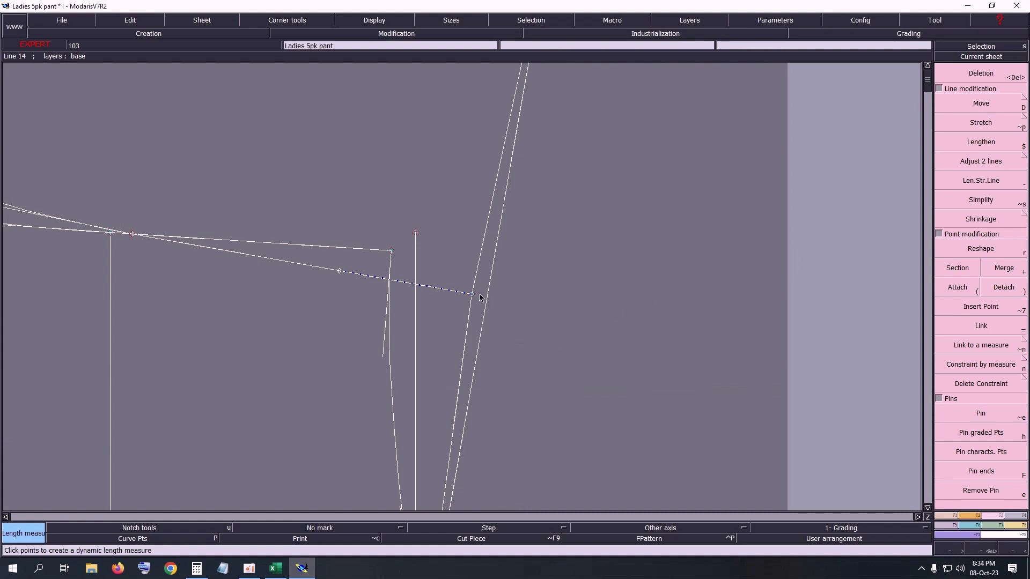
pyautogui.click(485, 300)
pyautogui.click(487, 297)
pyautogui.press('Escape')
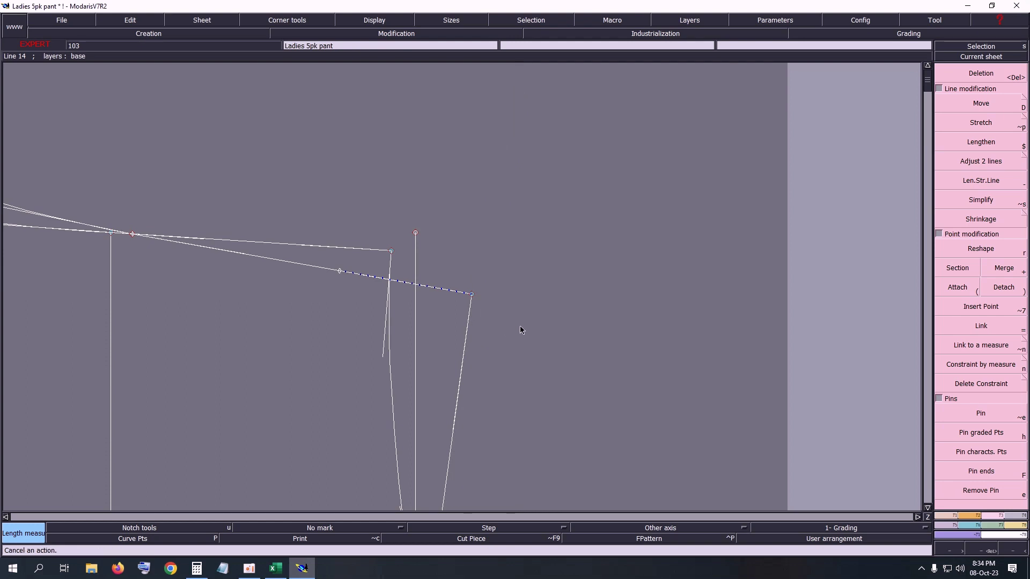
pyautogui.press('Home')
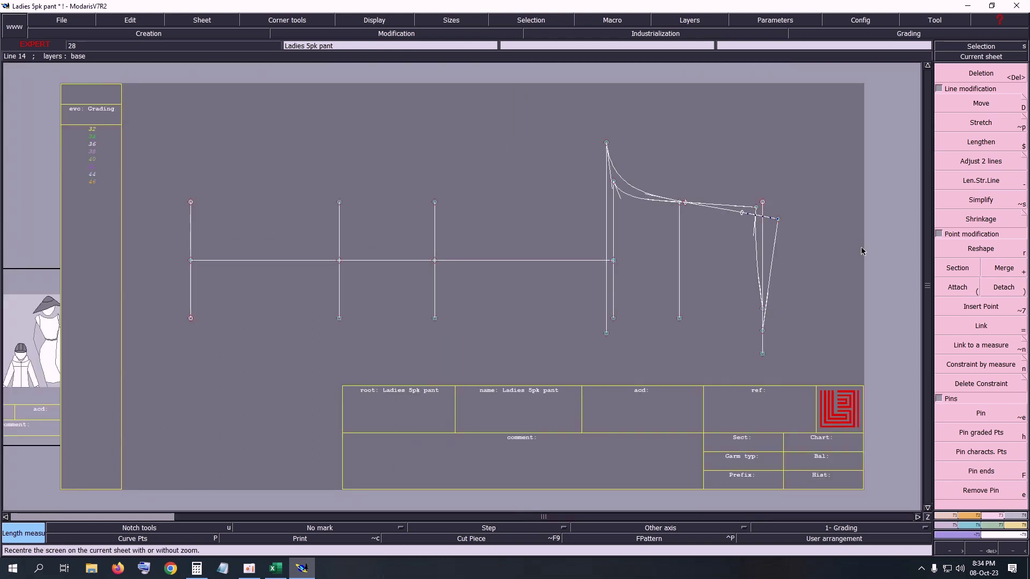
# Measure the waist curve at 34.00 cm, then delete that measure.
pyautogui.press('z')
pyautogui.moveTo(547, 126); pyautogui.dragTo(840, 353)
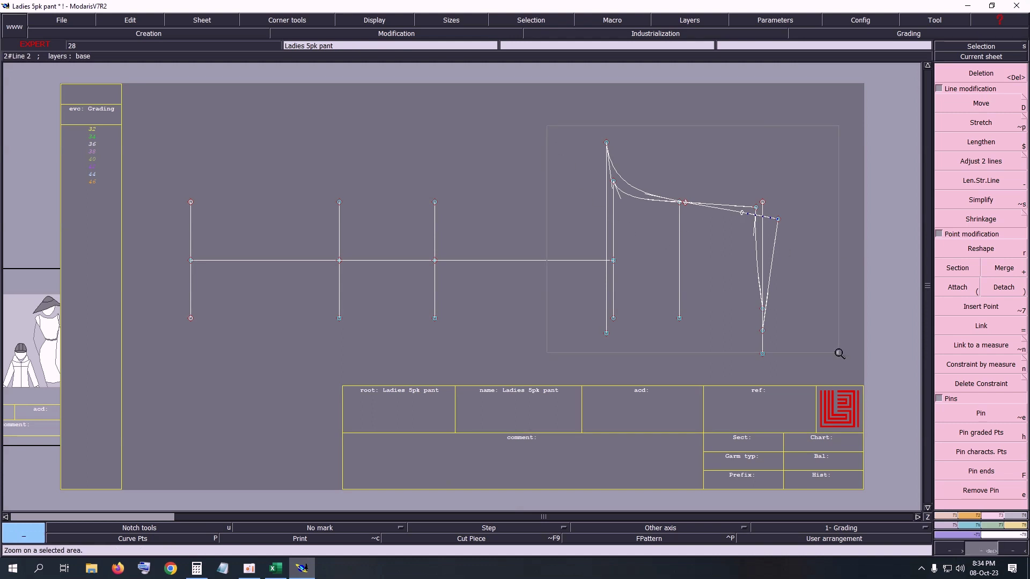
pyautogui.press('l')
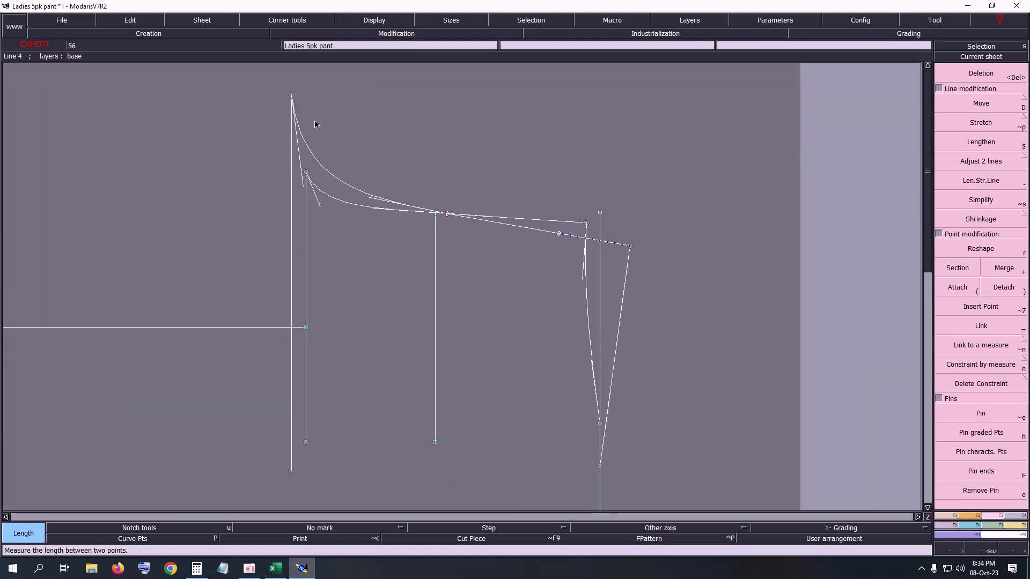
pyautogui.moveTo(301, 126); pyautogui.dragTo(466, 291)
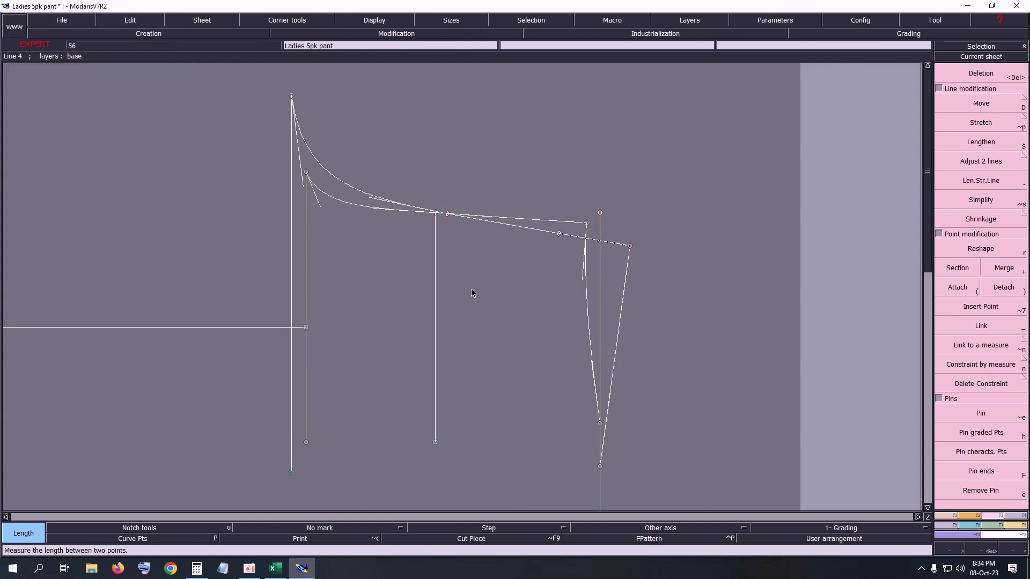
pyautogui.press('l')
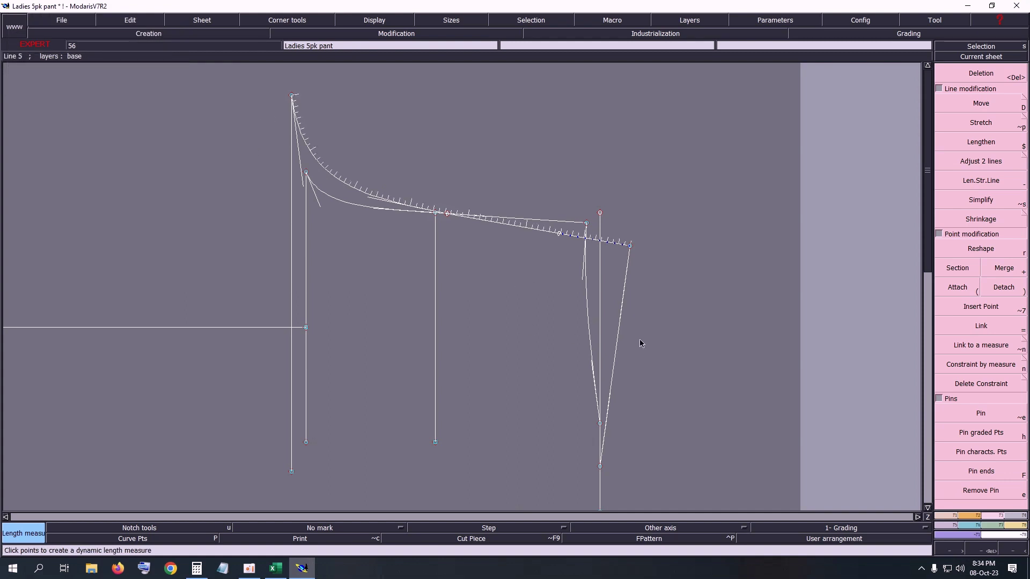
pyautogui.press('Delete')
pyautogui.click(544, 257)
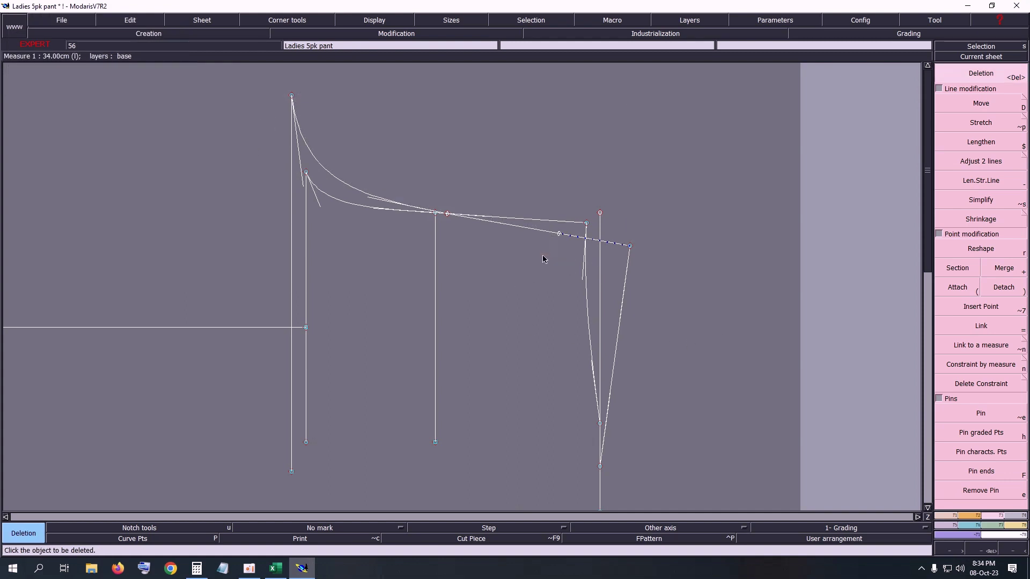
# Move the side corner point 0.5 cm vertically (ShiftY 0.5).
pyautogui.click(987, 419)
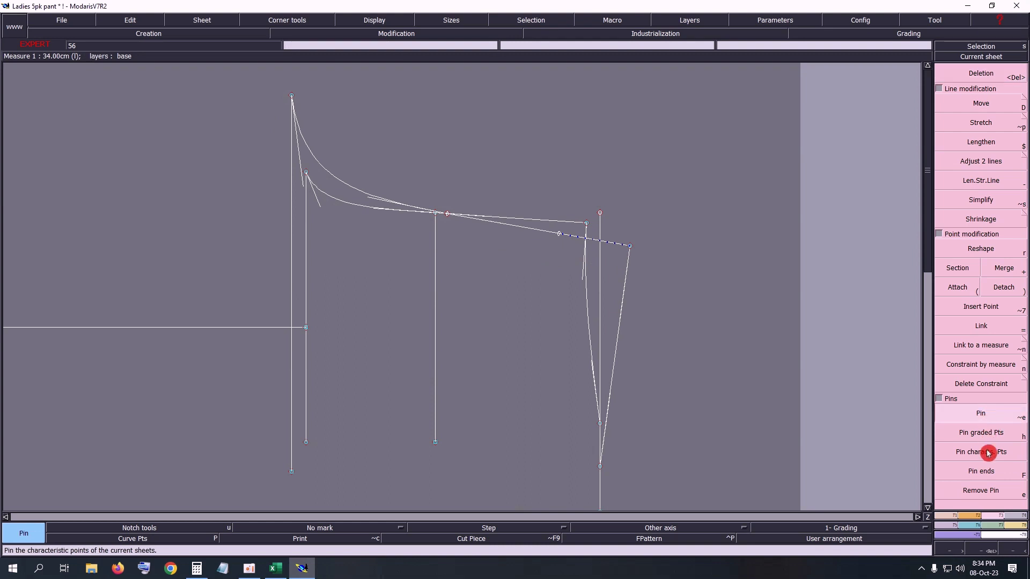
pyautogui.click(984, 104)
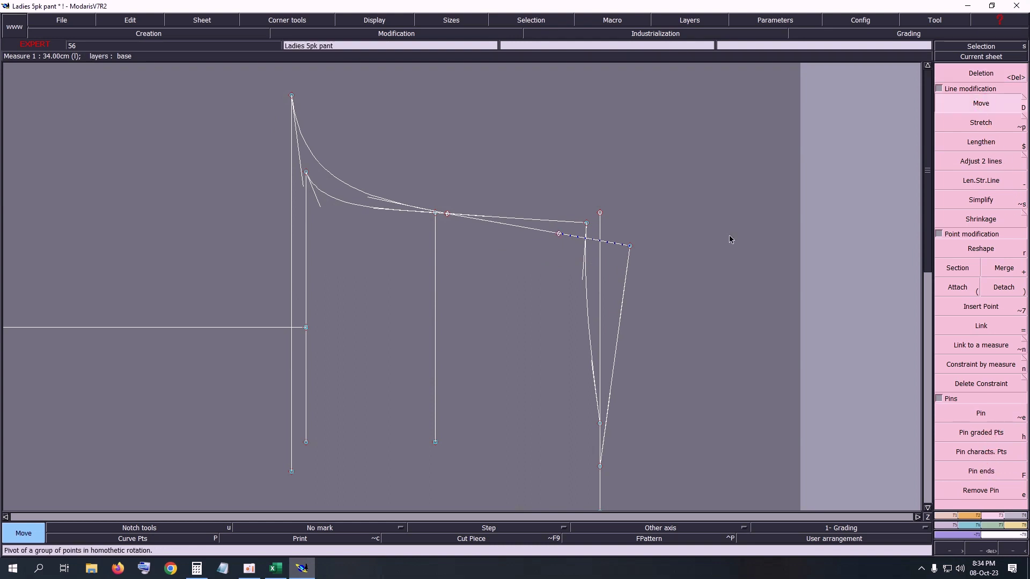
pyautogui.click(623, 297)
pyautogui.write('.5')
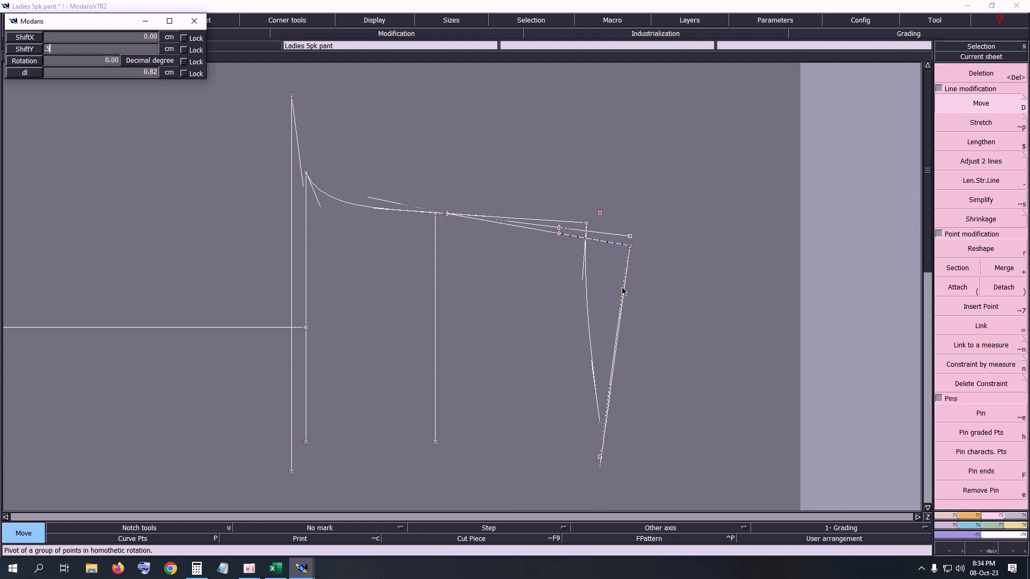
pyautogui.press('Return')
pyautogui.press('Return')
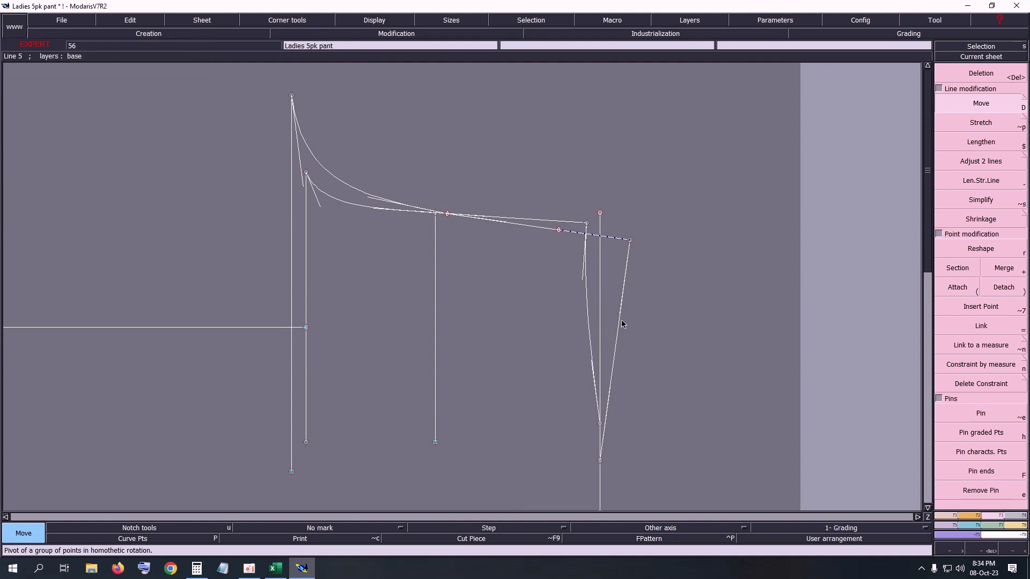
pyautogui.press('y')
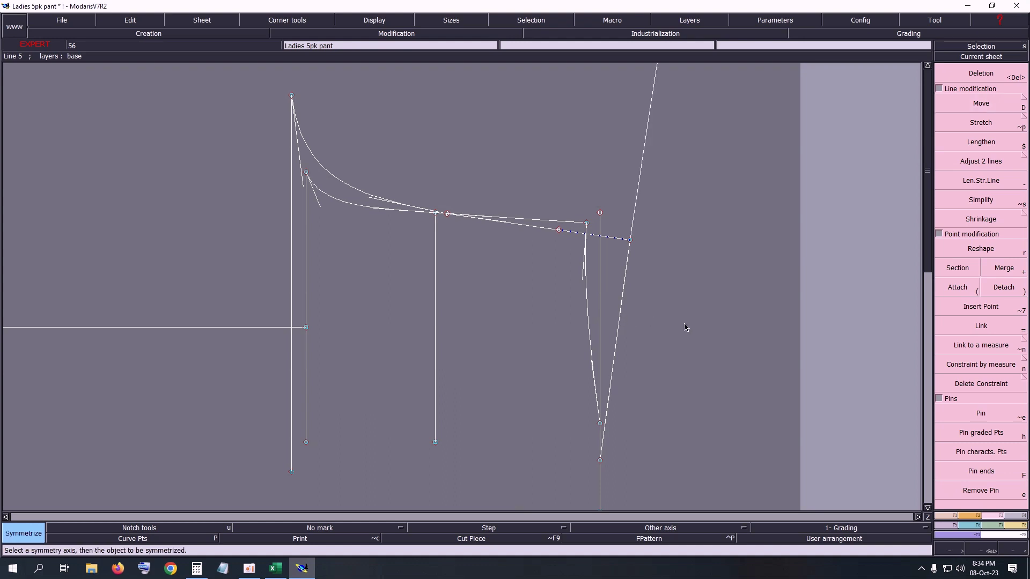
pyautogui.press('Escape')
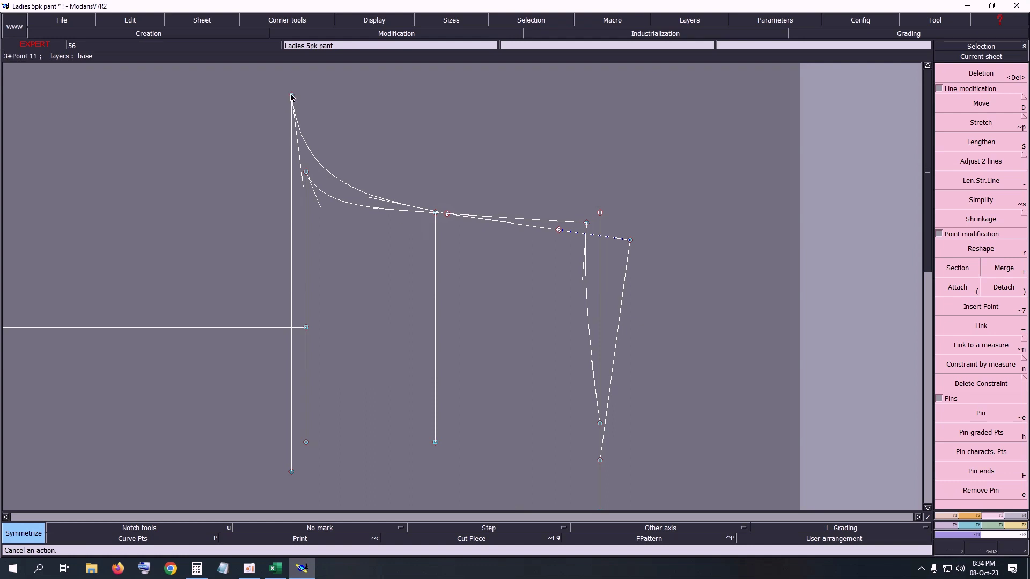
# Reshape the outer curve's end until its length measure reads 34.00 cm.
pyautogui.press('l')
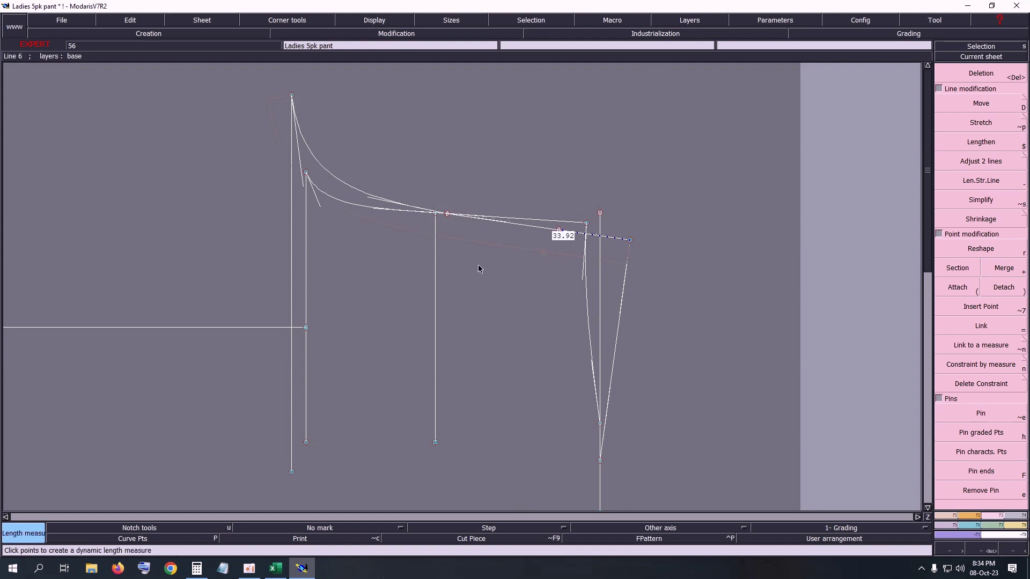
pyautogui.press('Delete')
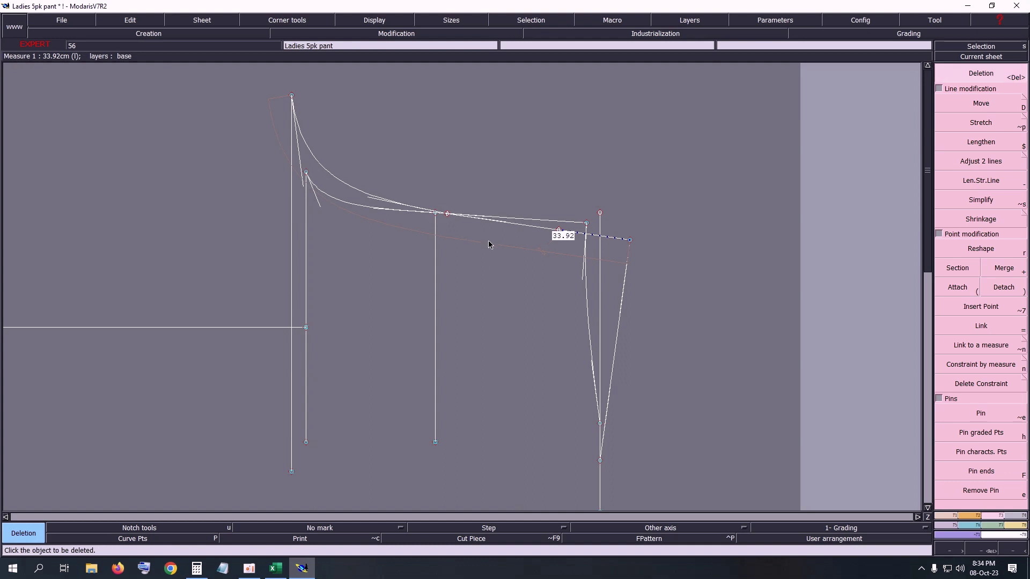
pyautogui.press('z')
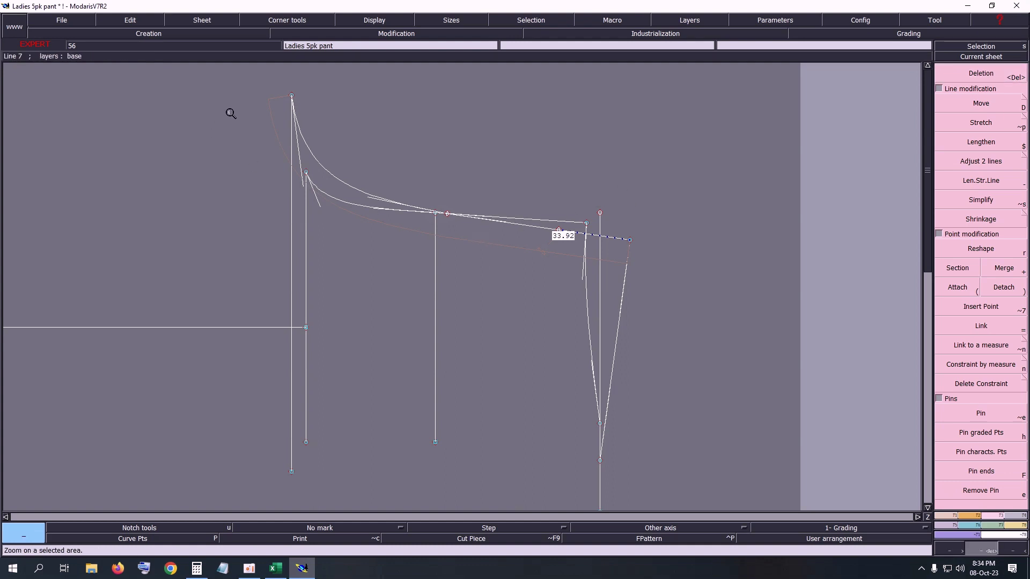
pyautogui.moveTo(228, 110); pyautogui.dragTo(706, 299)
pyautogui.hotkey('shift', 'e')
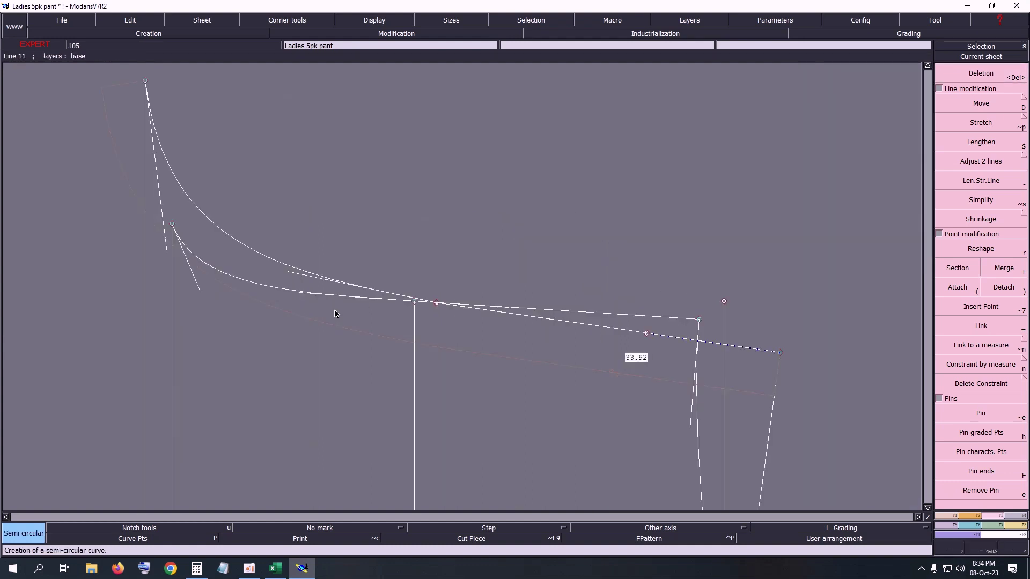
pyautogui.press('r')
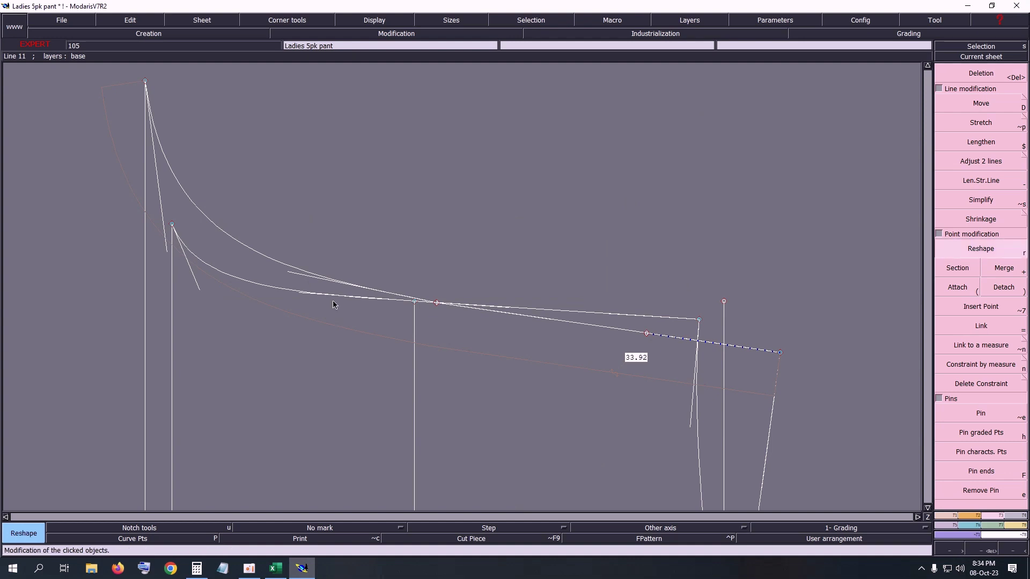
pyautogui.click(292, 272)
pyautogui.moveTo(283, 279); pyautogui.dragTo(282, 278)
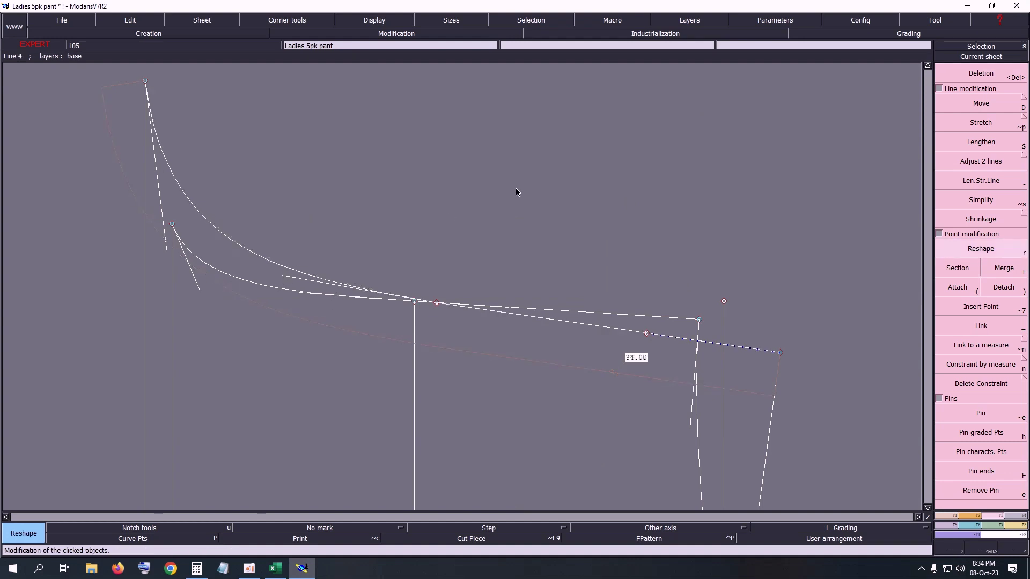
pyautogui.press('Home')
# Zoom in on the back piece and hide the curve handles.
pyautogui.press('Delete')
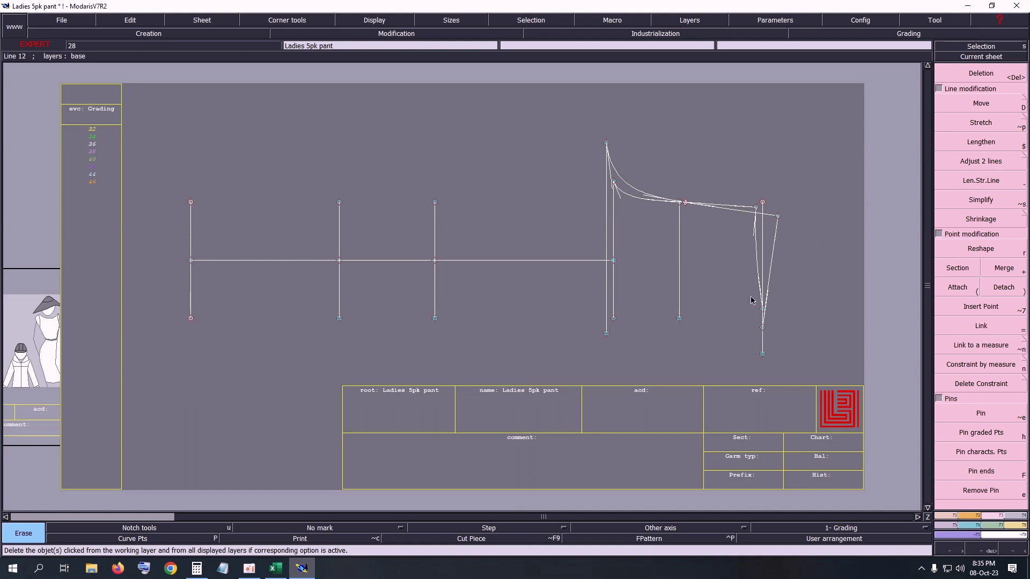
pyautogui.press('z')
pyautogui.moveTo(496, 141); pyautogui.dragTo(829, 367)
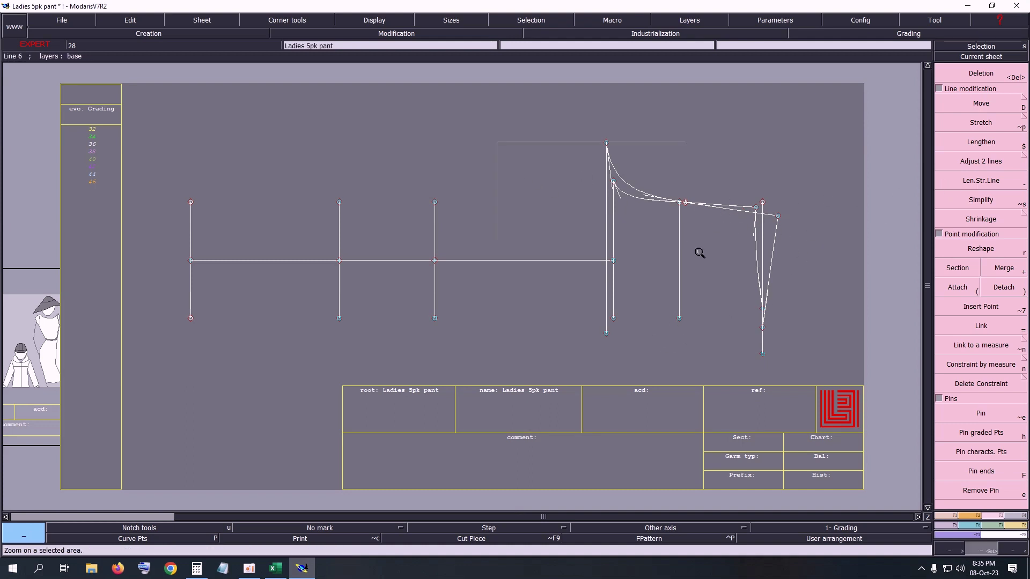
pyautogui.click(374, 20)
pyautogui.click(370, 225)
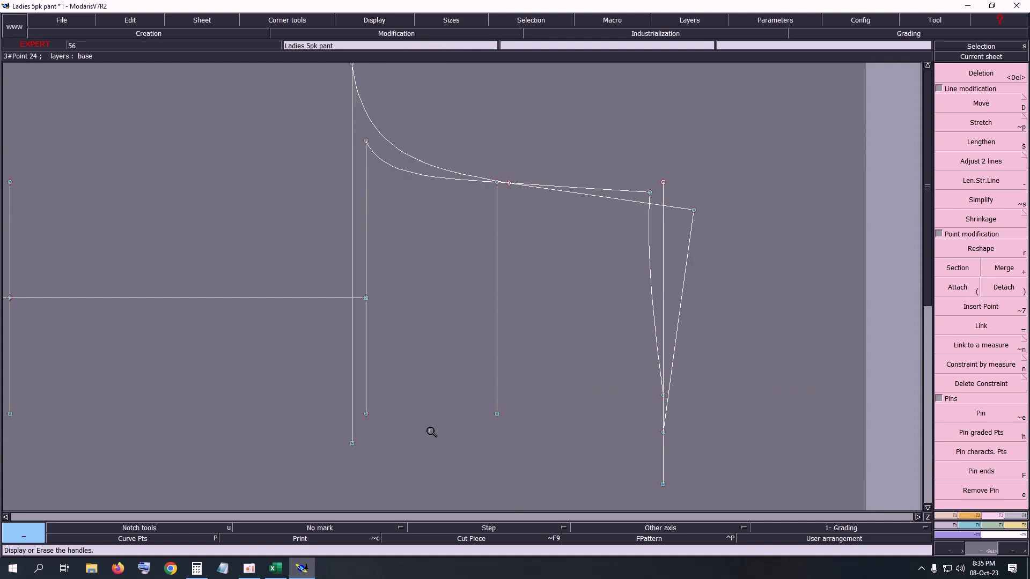
pyautogui.press('s')
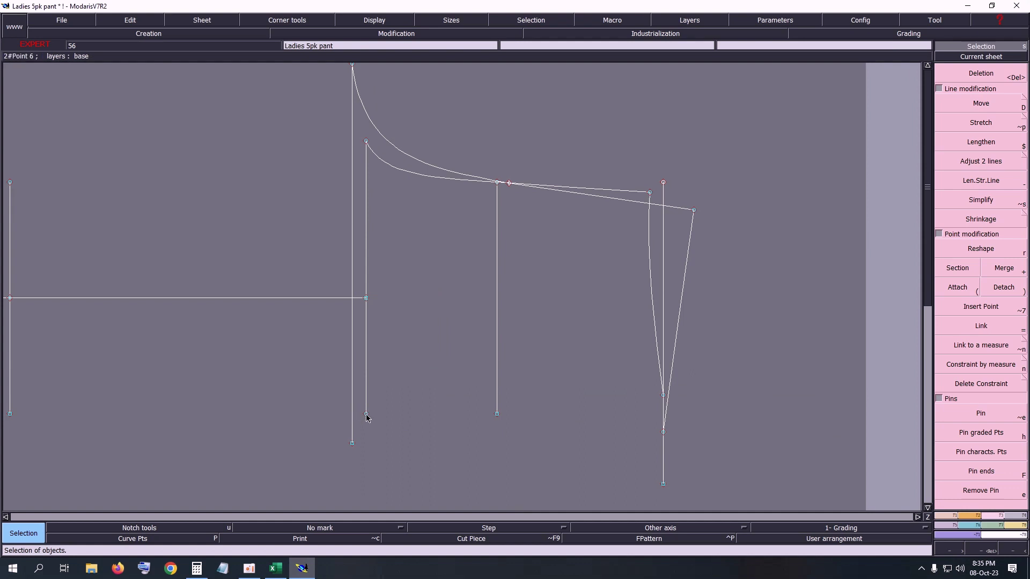
# Draw a Bezier hem line through the three bottom points of the back piece.
pyautogui.press('b')
pyautogui.click(366, 415)
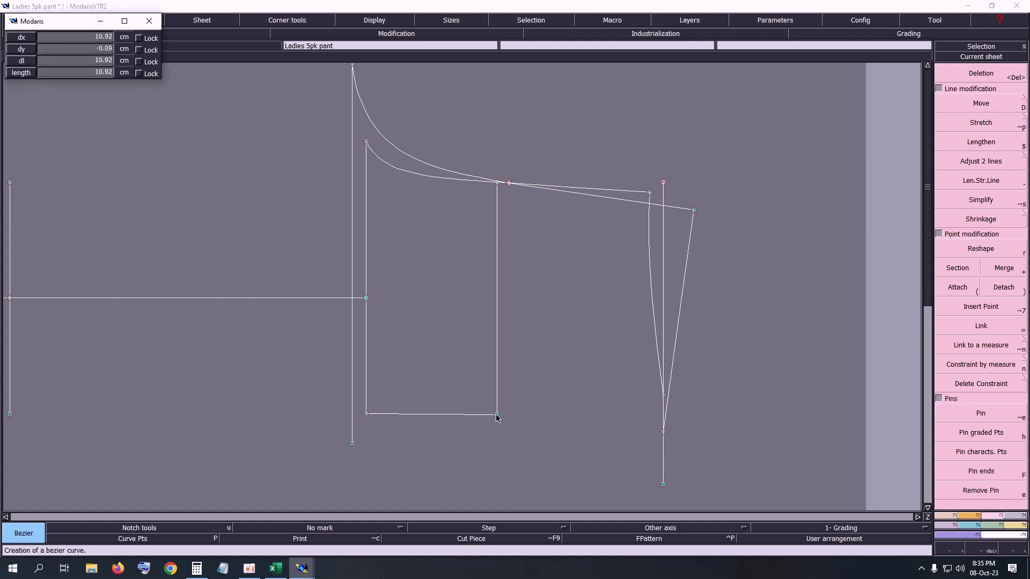
pyautogui.click(497, 414)
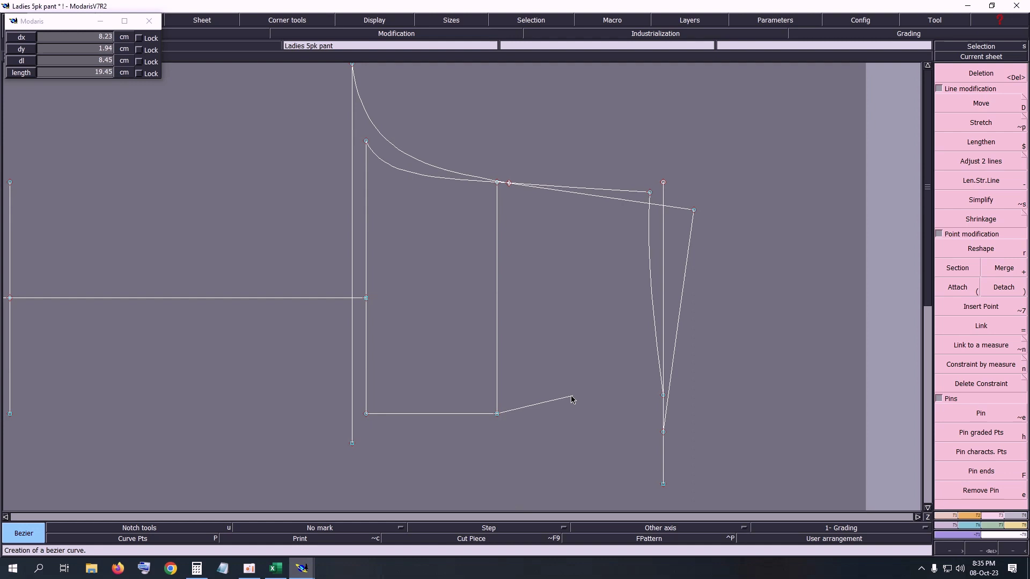
pyautogui.click(664, 396)
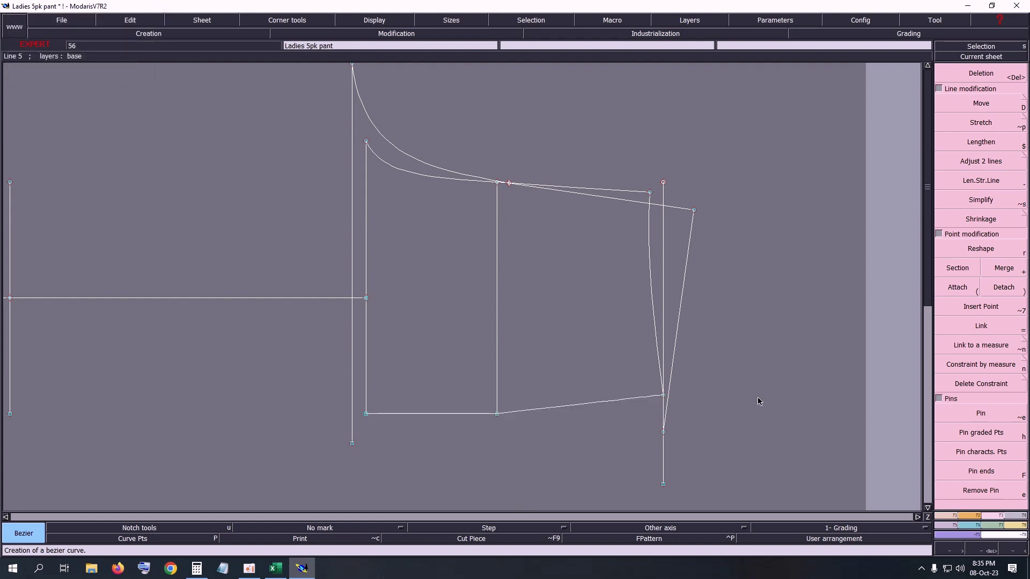
# Zoom into the hem, show curve handles, and reshape the outer hem section into a gentle curve.
pyautogui.press('z')
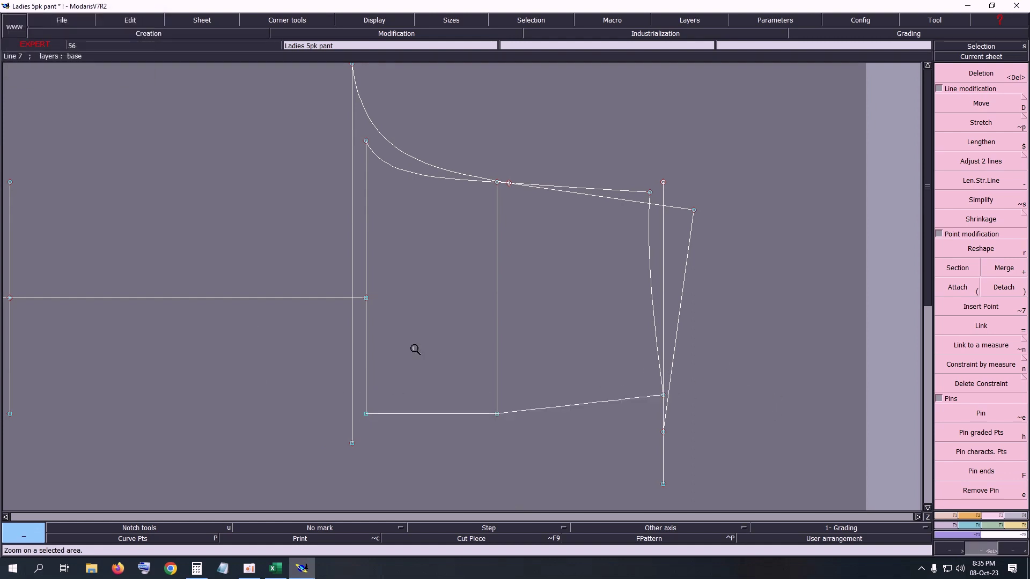
pyautogui.moveTo(284, 317); pyautogui.dragTo(746, 496)
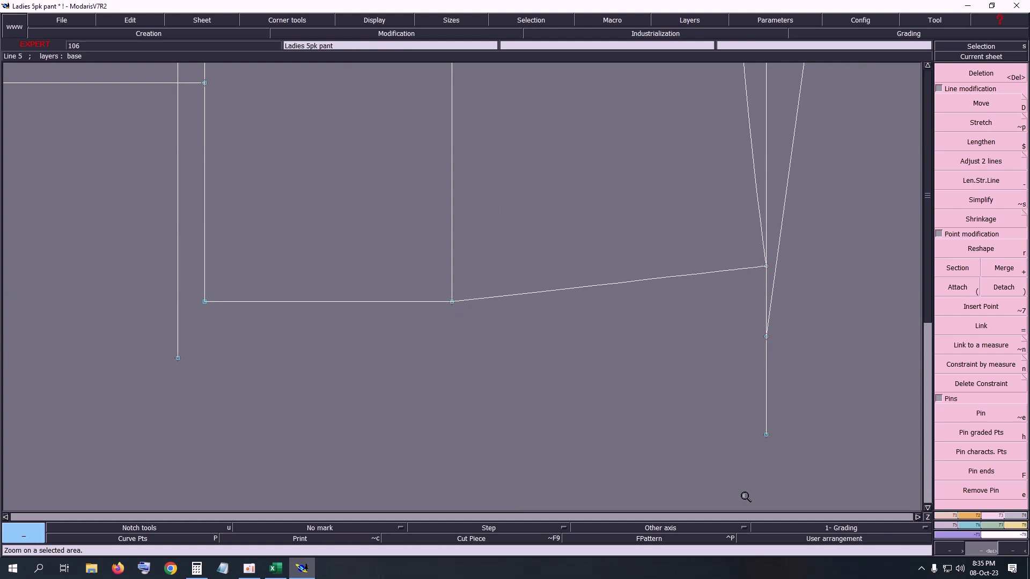
pyautogui.click(368, 21)
pyautogui.click(366, 224)
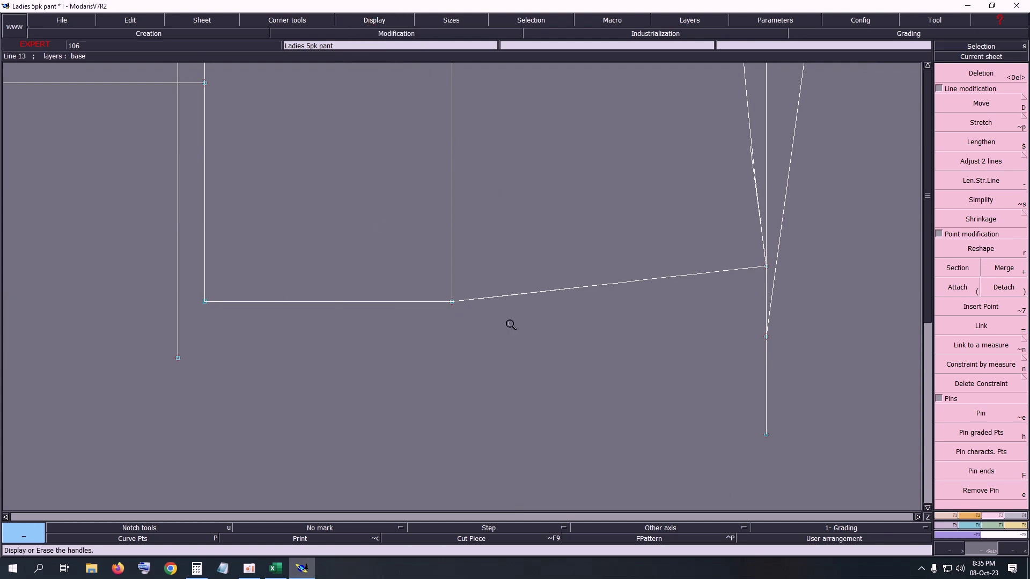
pyautogui.press('r')
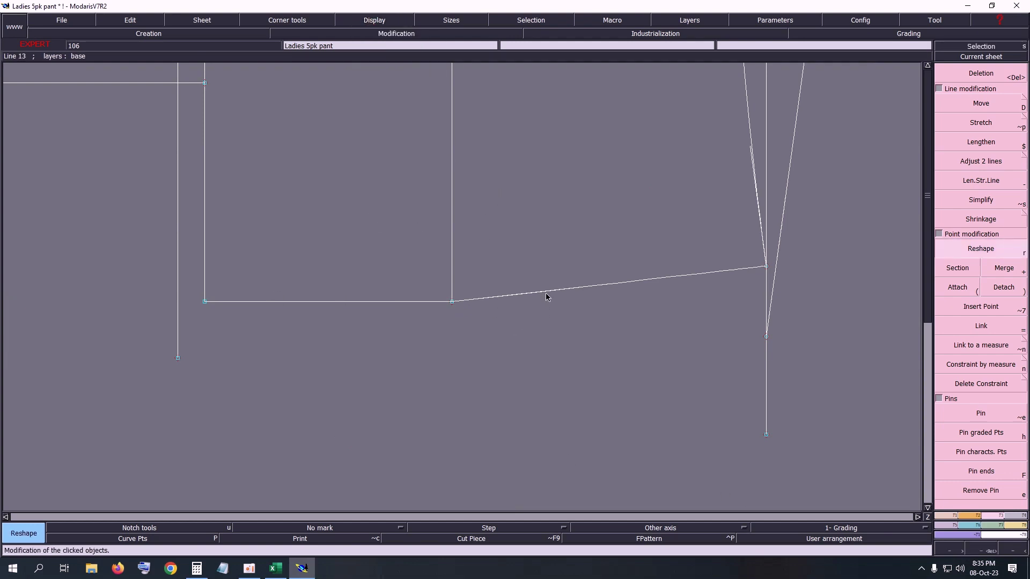
pyautogui.moveTo(546, 297); pyautogui.dragTo(702, 280)
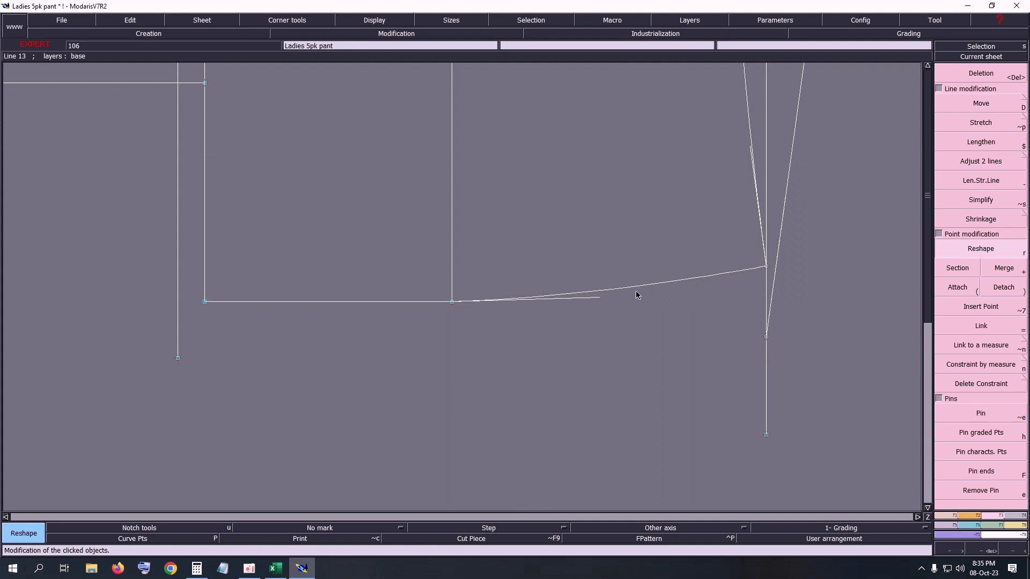
pyautogui.moveTo(595, 304); pyautogui.dragTo(655, 303)
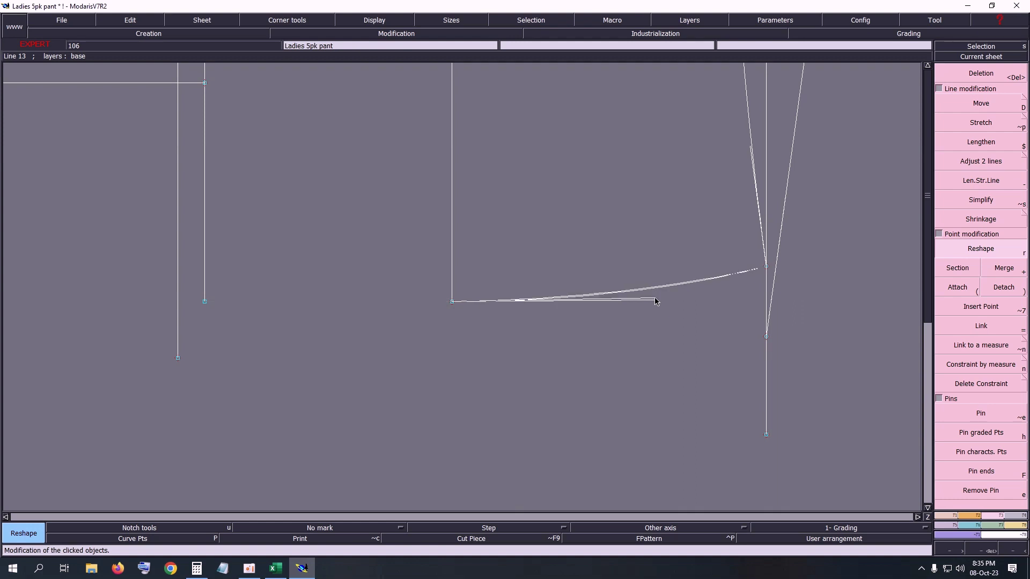
# Pin the selected side-seam points on the back piece.
pyautogui.scroll(-3, 851, 311)
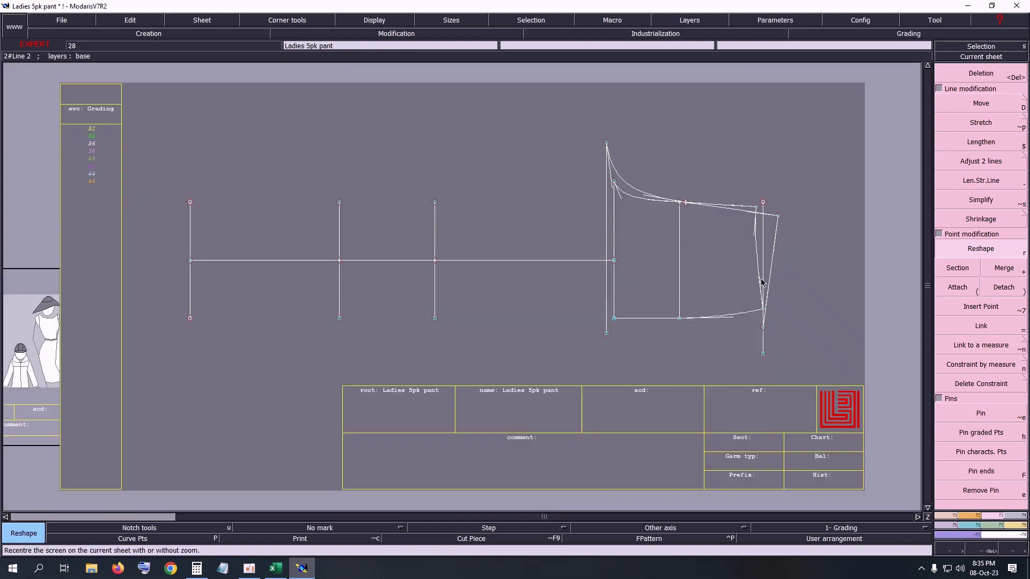
pyautogui.click(987, 414)
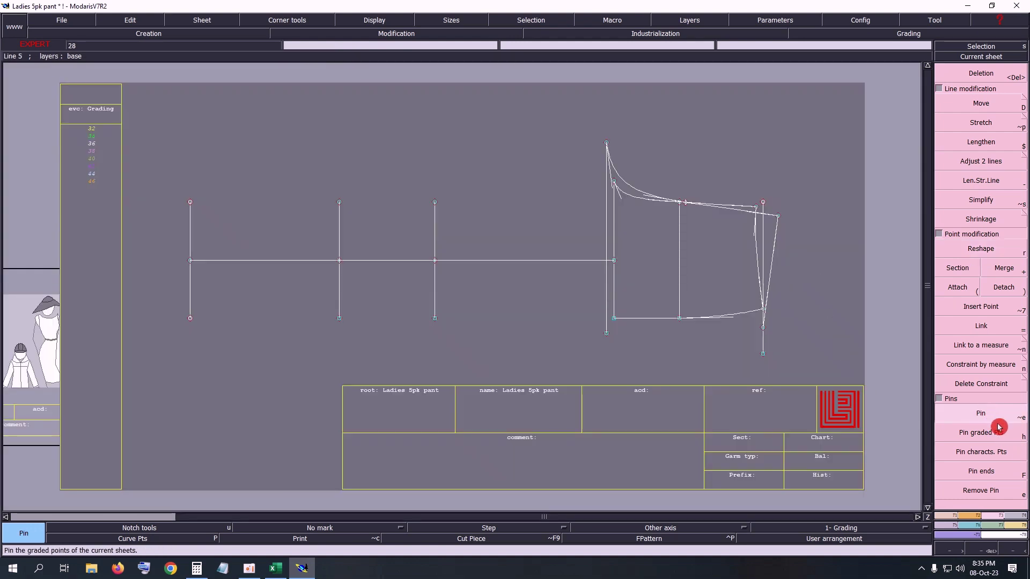
pyautogui.click(994, 462)
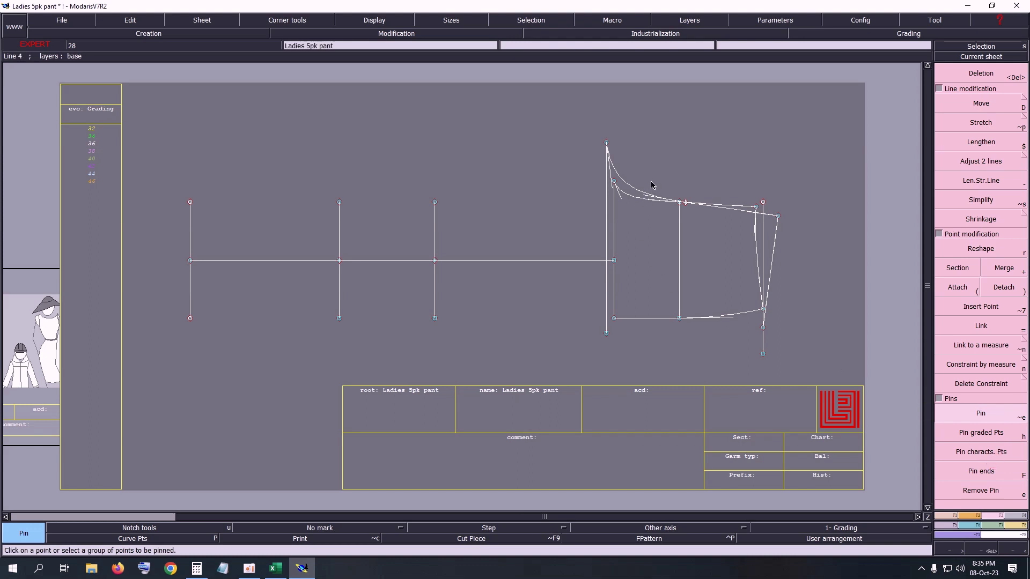
pyautogui.moveTo(659, 183); pyautogui.dragTo(829, 369)
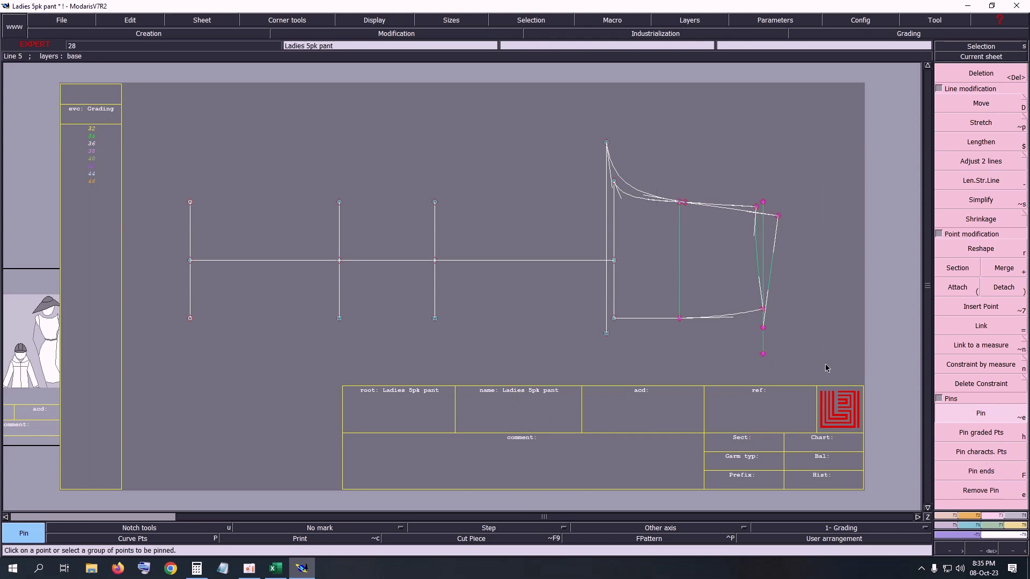
pyautogui.click(967, 109)
# Move the side-seam points with ShiftY -0.20 and ShiftX 0.
pyautogui.click(967, 108)
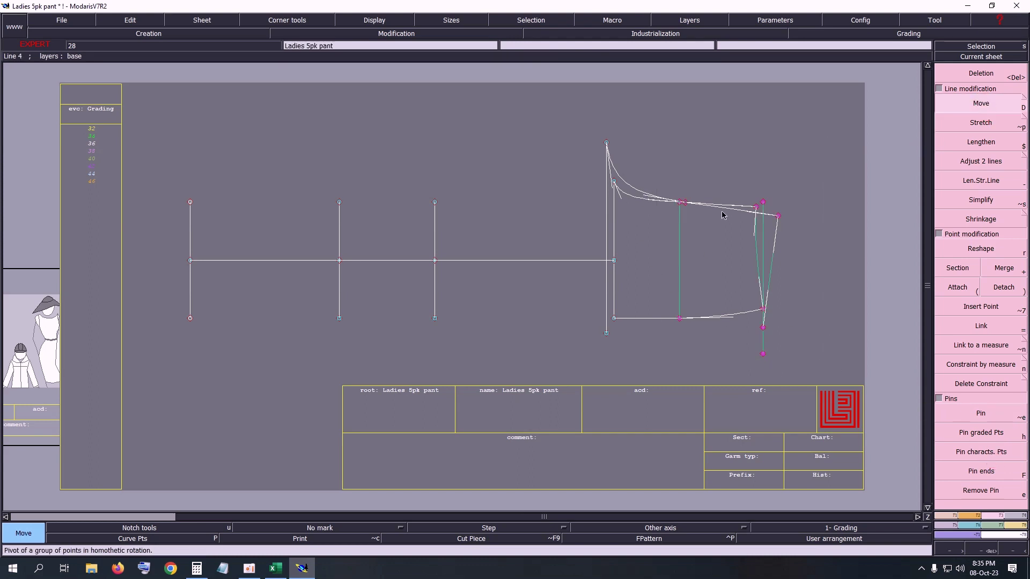
pyautogui.click(679, 206)
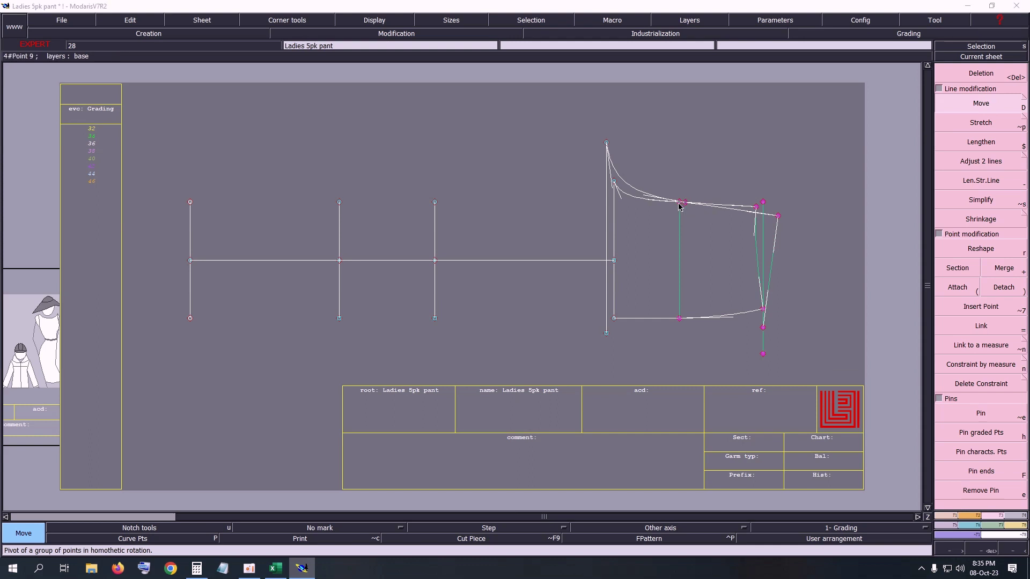
pyautogui.press('Tab')
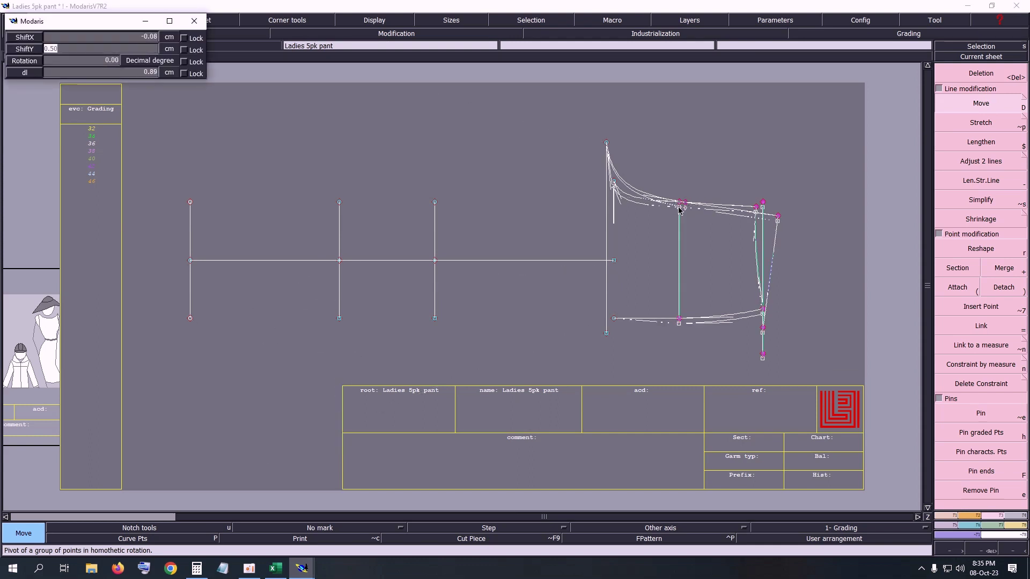
pyautogui.write('0.2')
pyautogui.press('Return')
pyautogui.write('00')
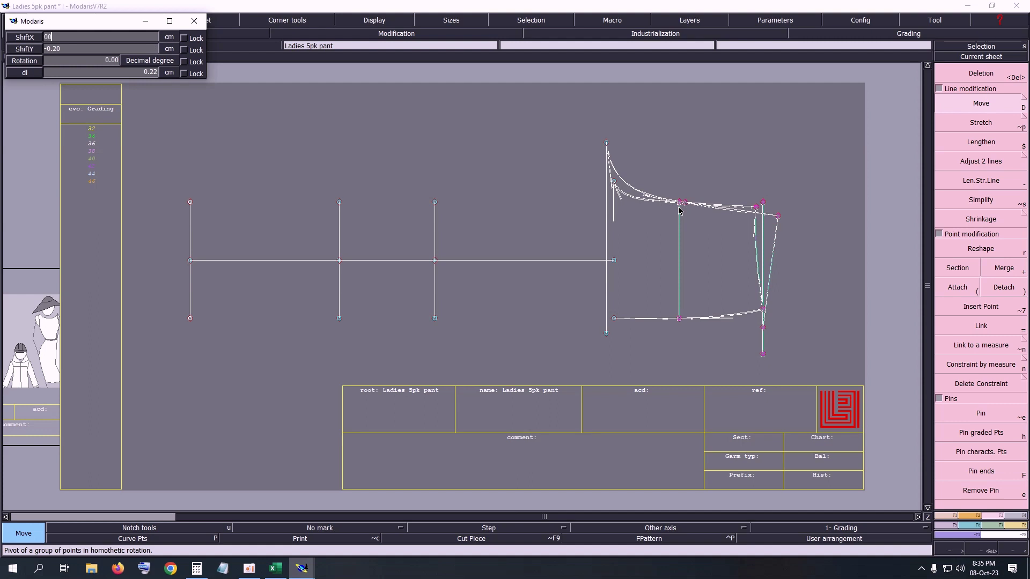
pyautogui.press('Return')
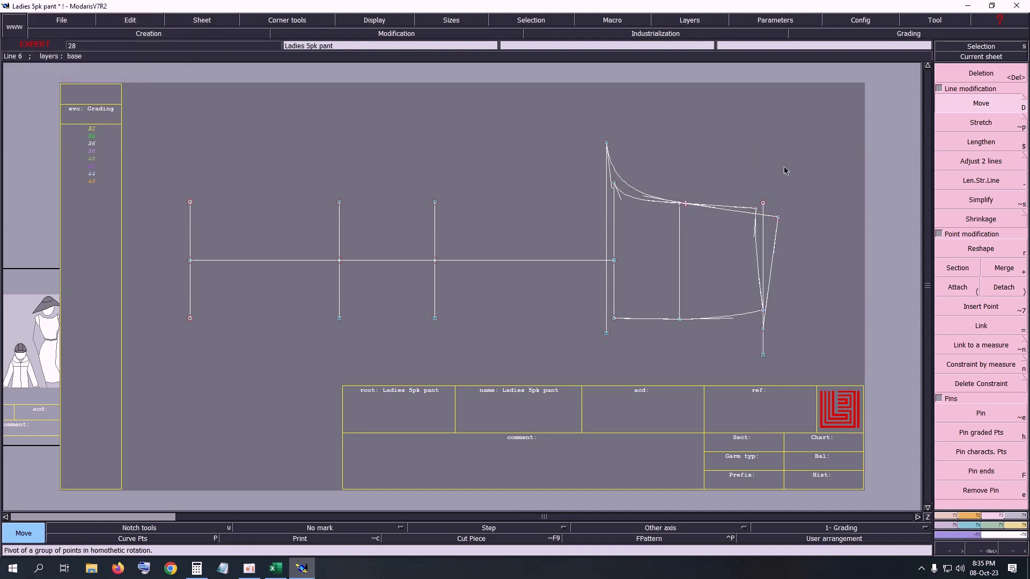
# Select the hem curve for reshaping and zoom in on the right-hand pant piece.
pyautogui.press('Escape')
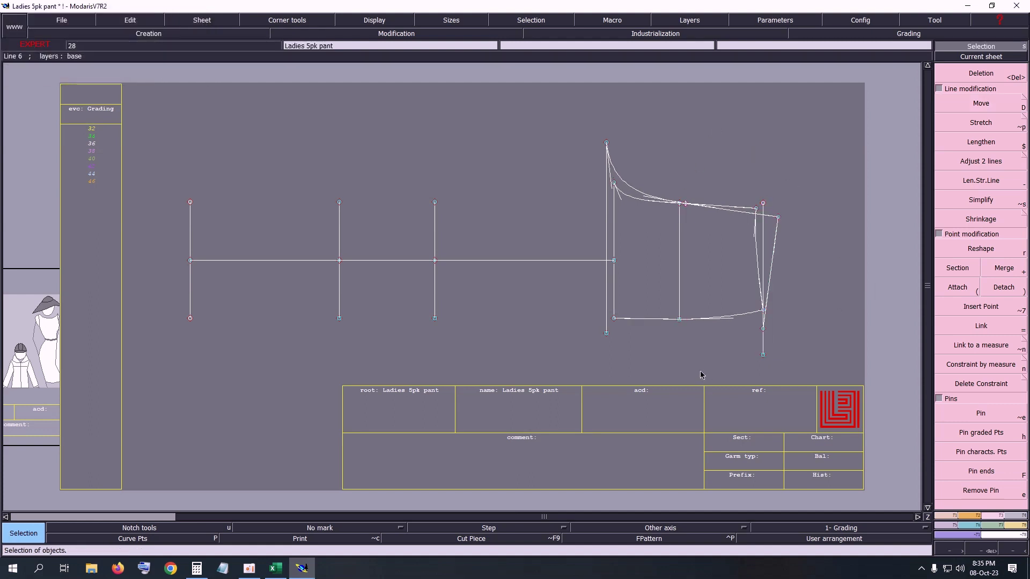
pyautogui.press('r')
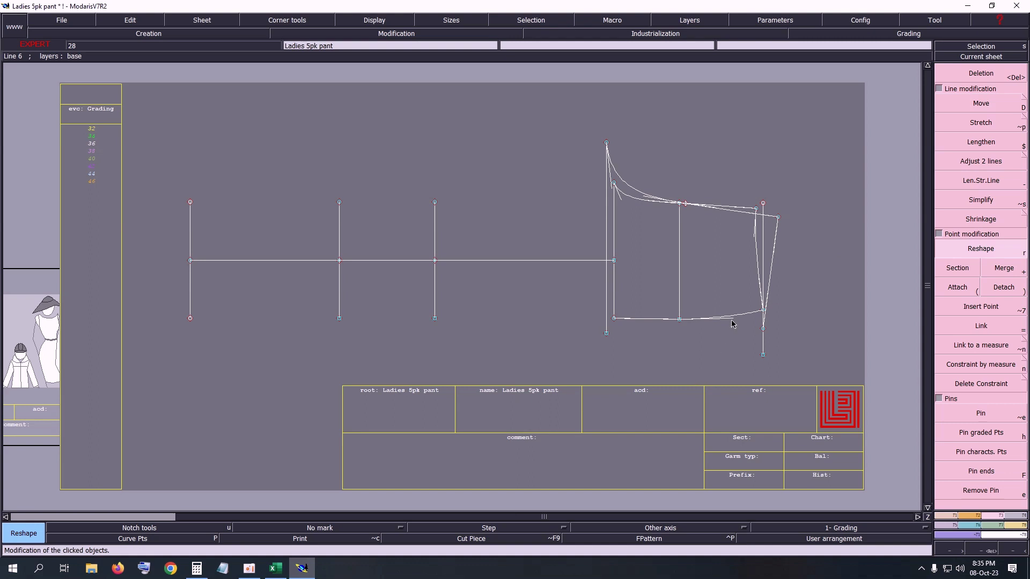
pyautogui.click(733, 321)
pyautogui.press('z')
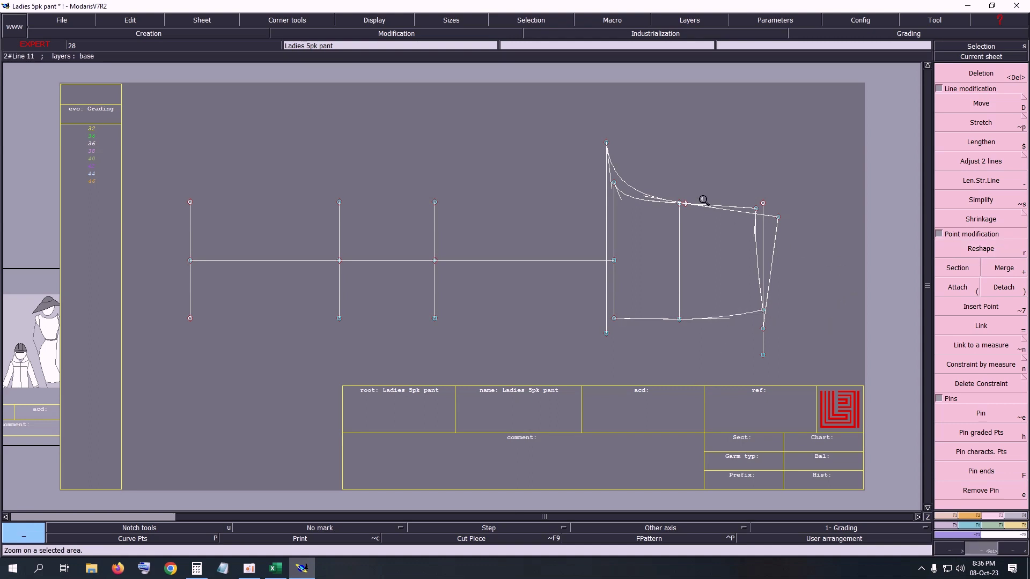
pyautogui.click(622, 148)
pyautogui.click(837, 392)
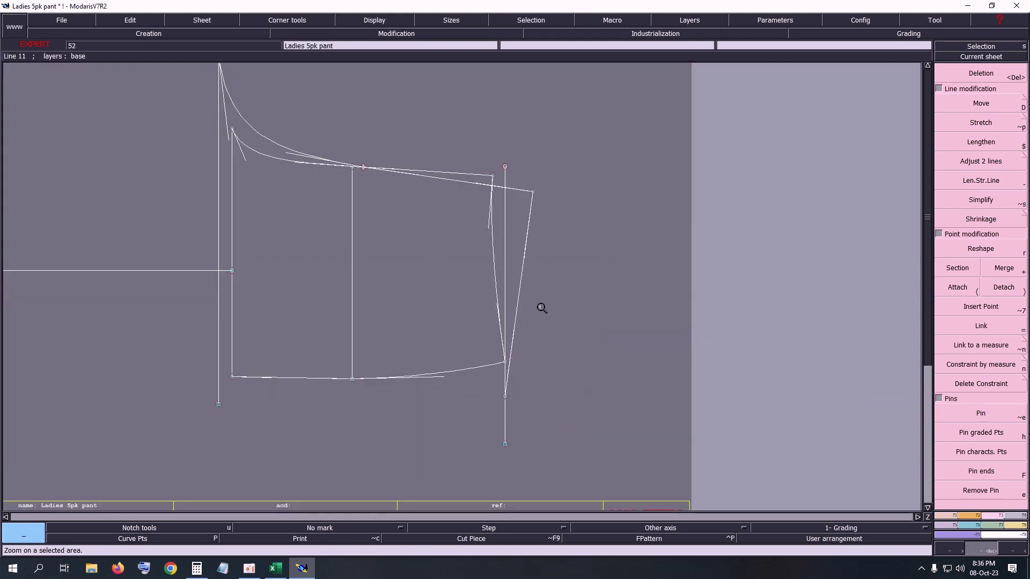
# Measure both side seams (18.89 and 17.14 cm), then return to the Excel size chart.
pyautogui.press('l')
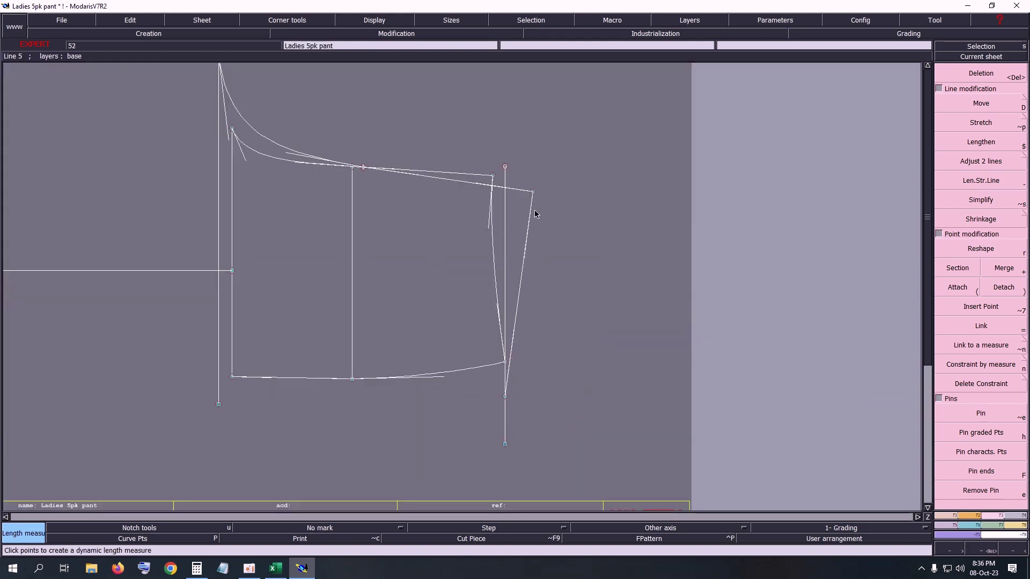
pyautogui.click(510, 400)
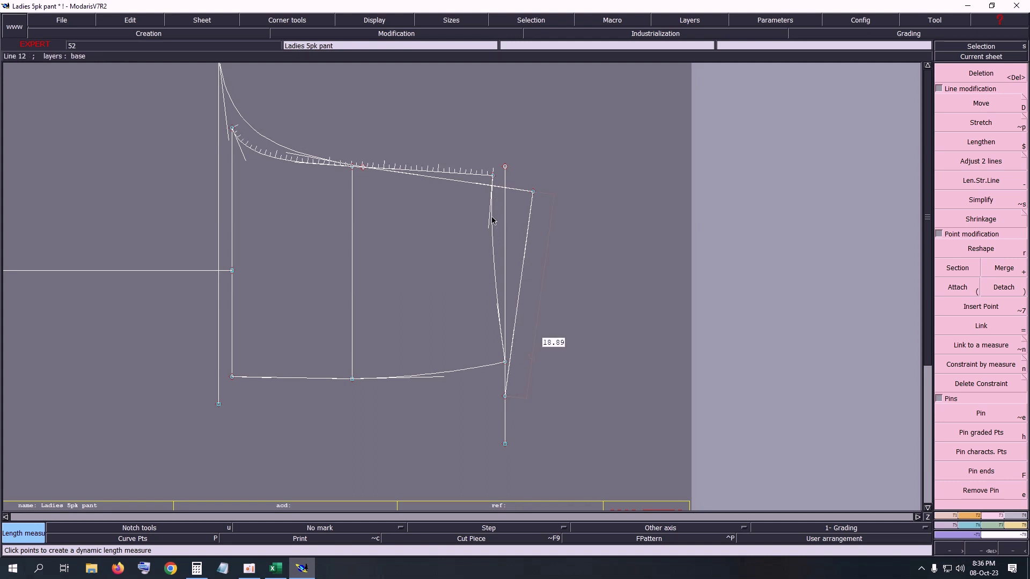
pyautogui.click(494, 370)
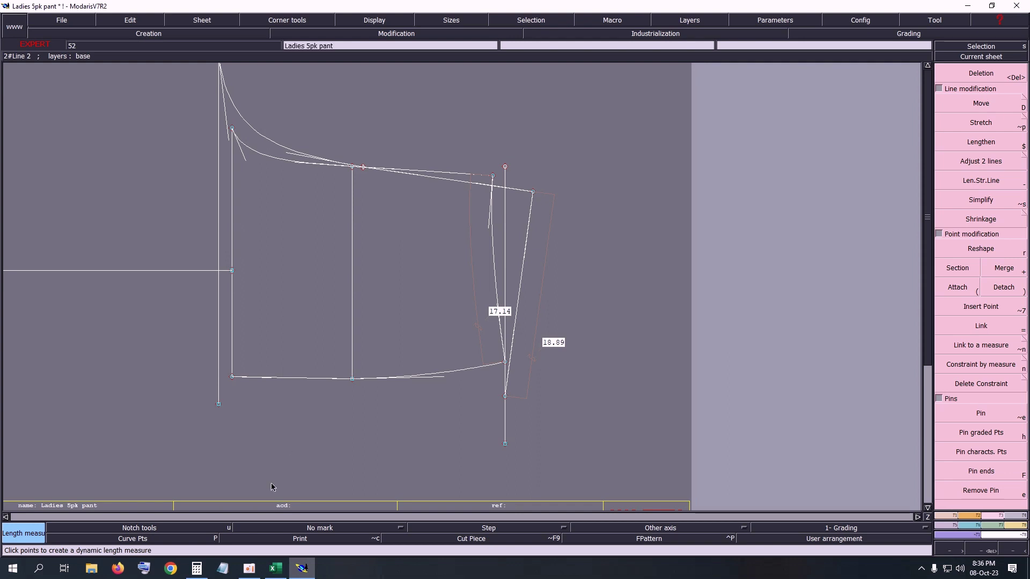
pyautogui.click(273, 573)
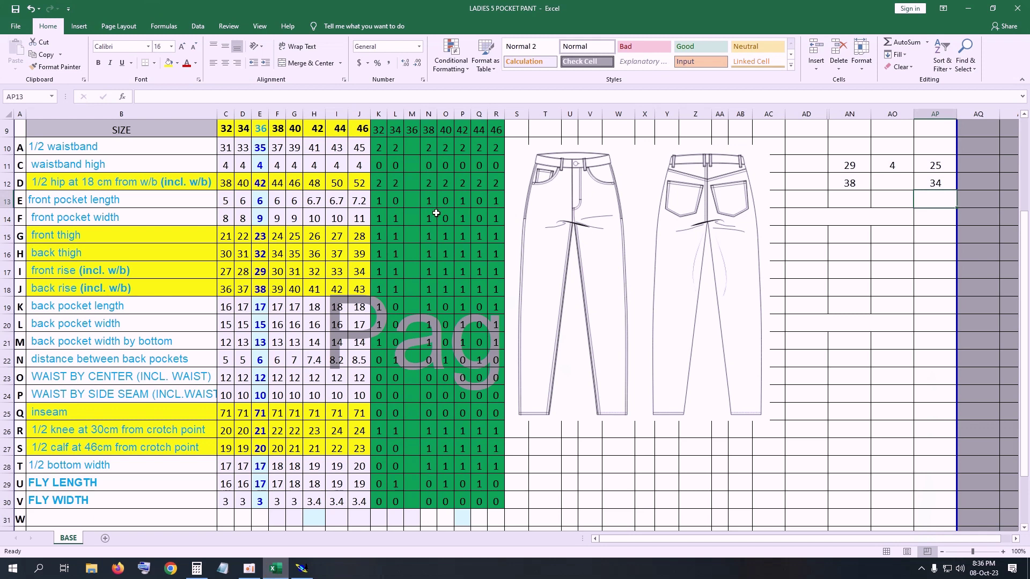
# Check size 36 in cell E9 and start a subtraction from 36 in Calculator.
pyautogui.click(262, 133)
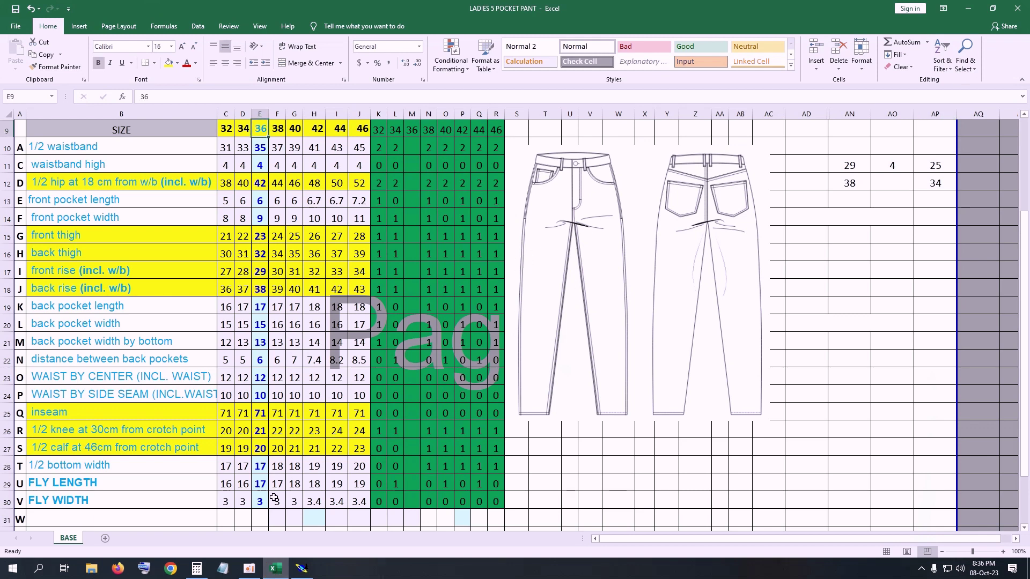
pyautogui.click(197, 569)
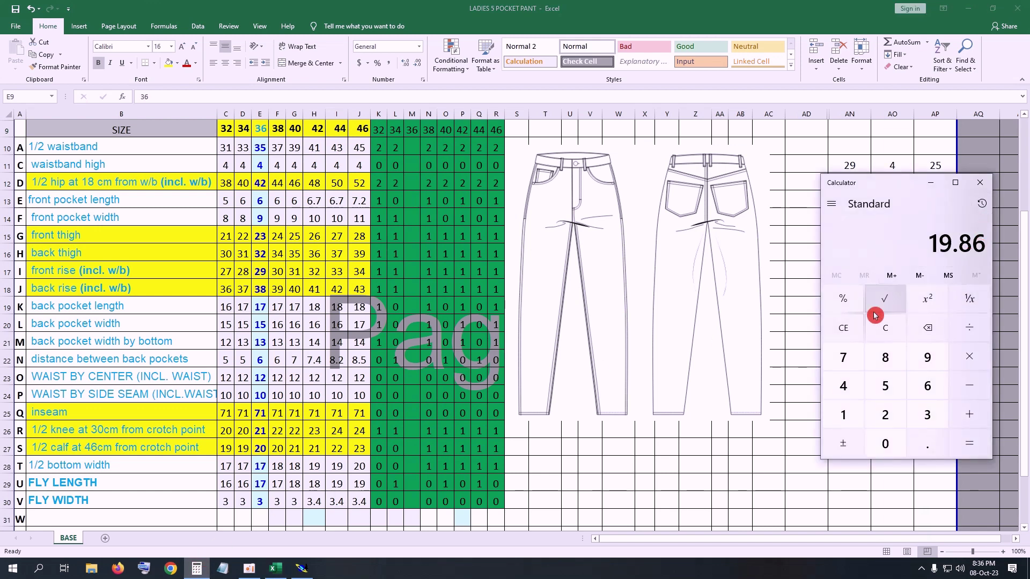
pyautogui.click(875, 316)
pyautogui.click(938, 414)
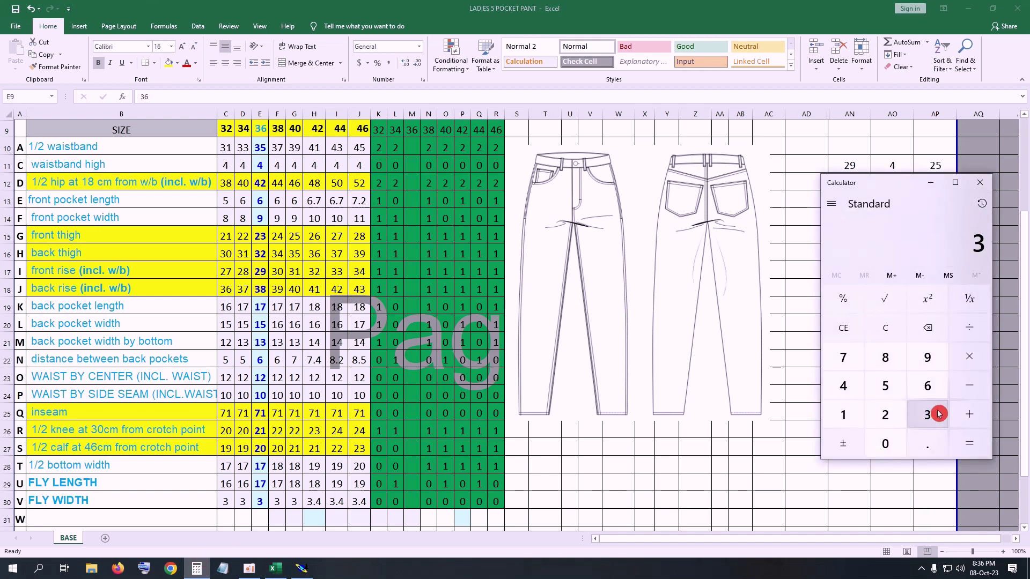
pyautogui.click(931, 387)
pyautogui.click(983, 398)
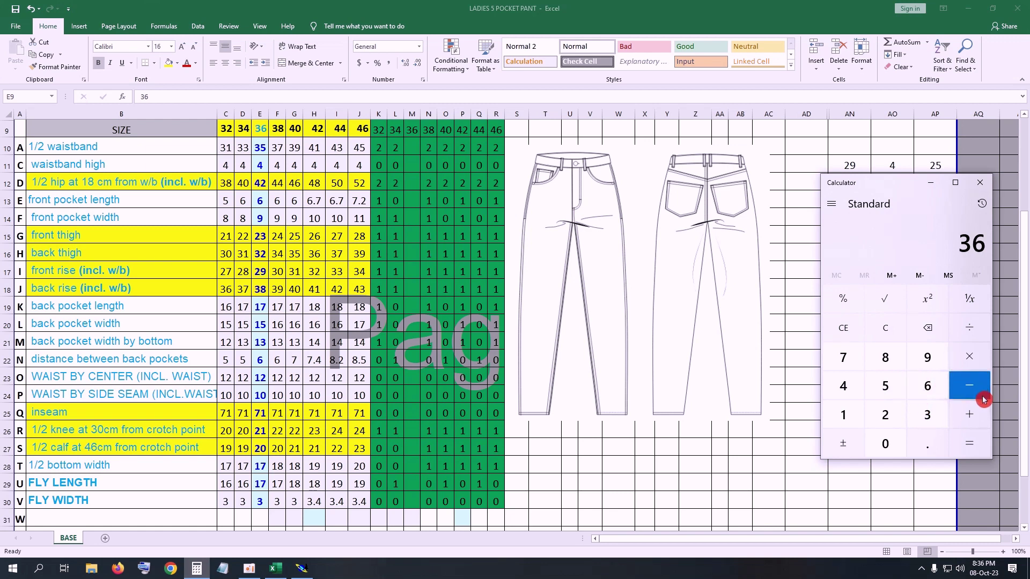
pyautogui.click(980, 393)
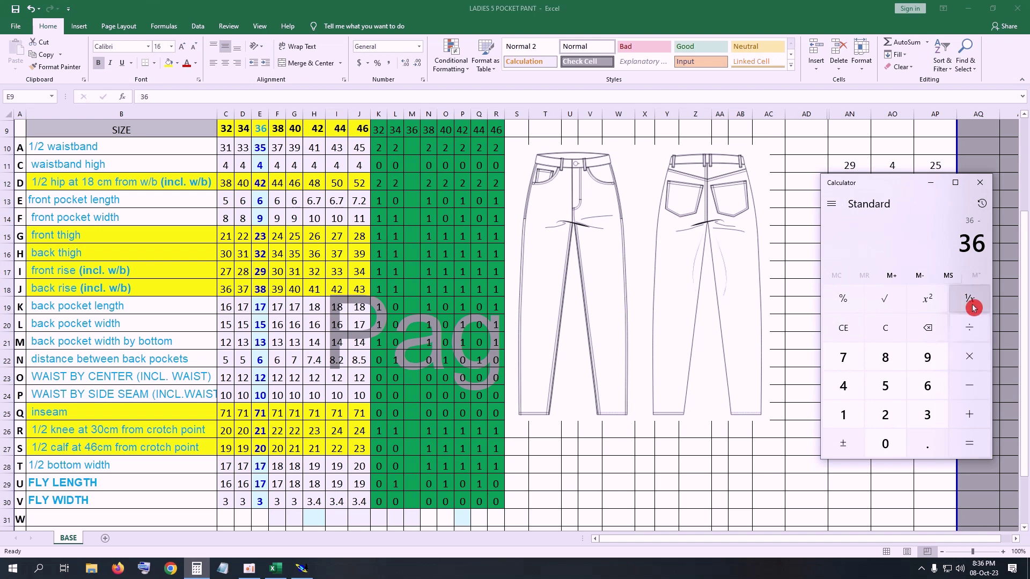
# Clear Calculator and compute 37 − 17 = 20.
pyautogui.click(889, 331)
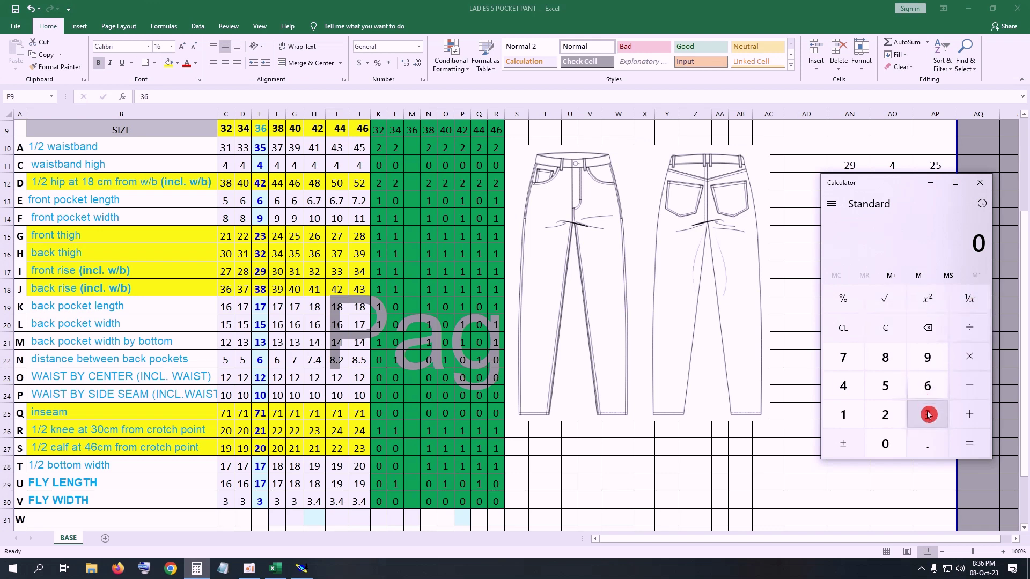
pyautogui.click(927, 415)
pyautogui.click(844, 358)
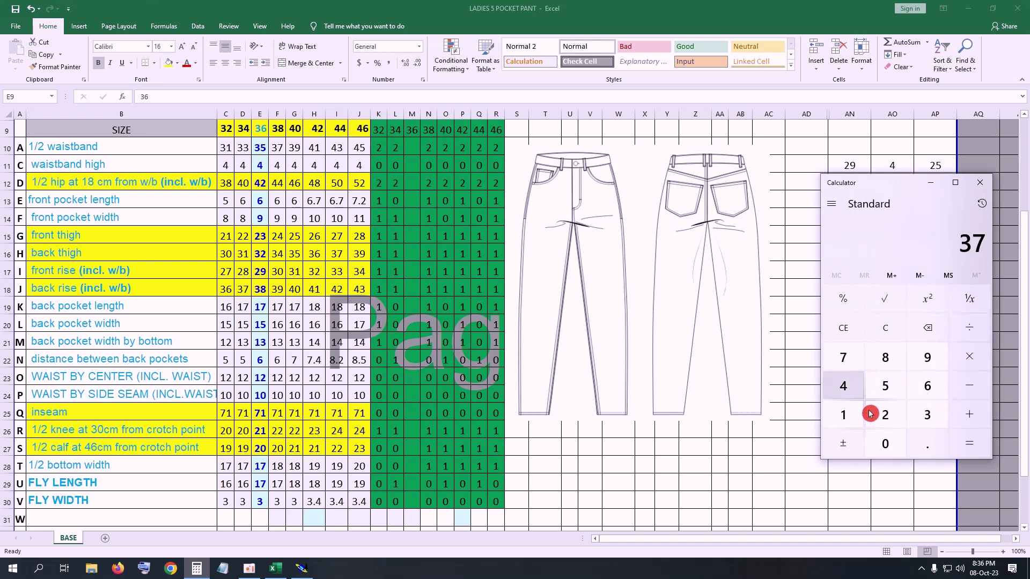
pyautogui.click(967, 388)
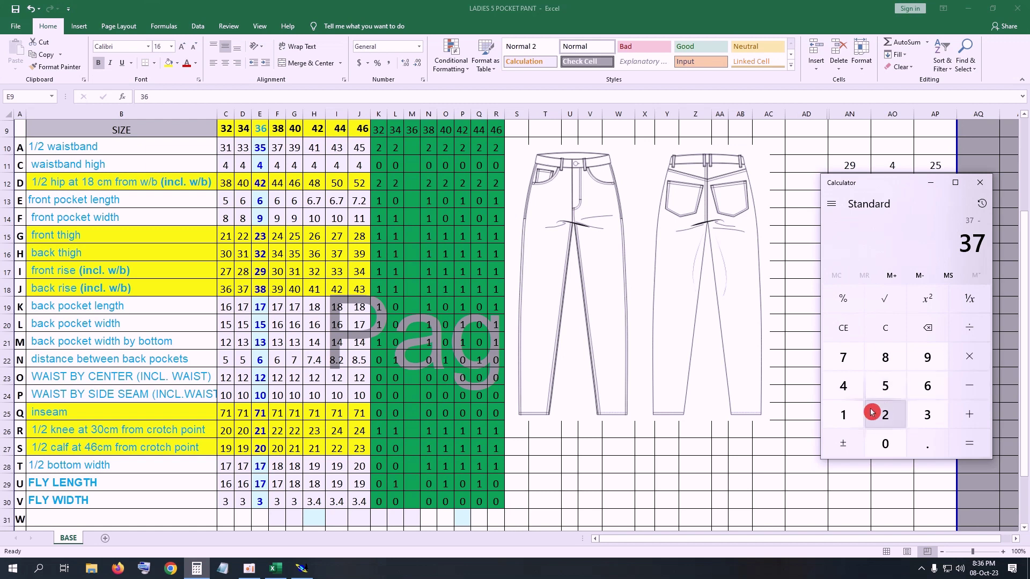
pyautogui.click(851, 416)
pyautogui.click(845, 358)
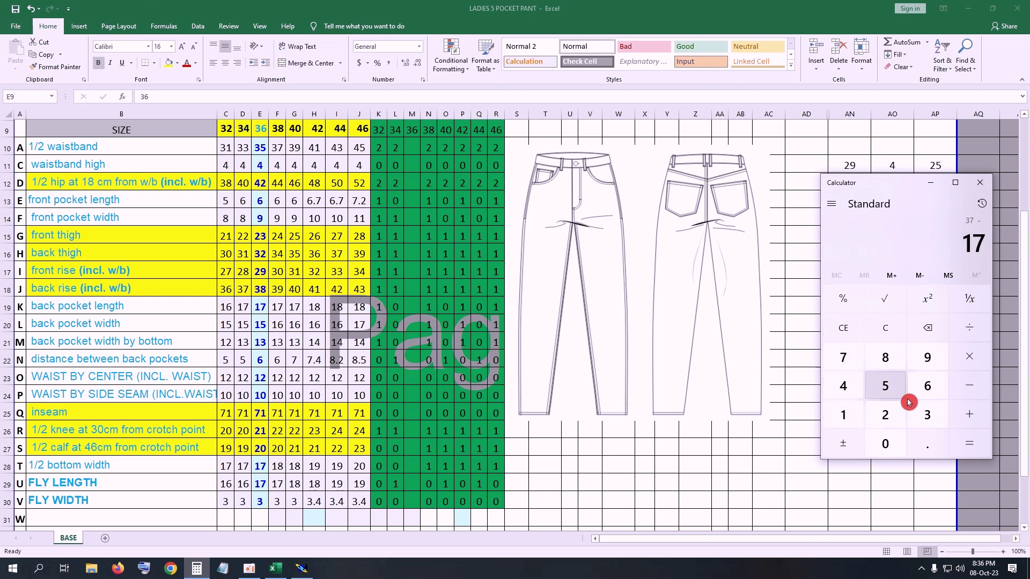
pyautogui.click(969, 443)
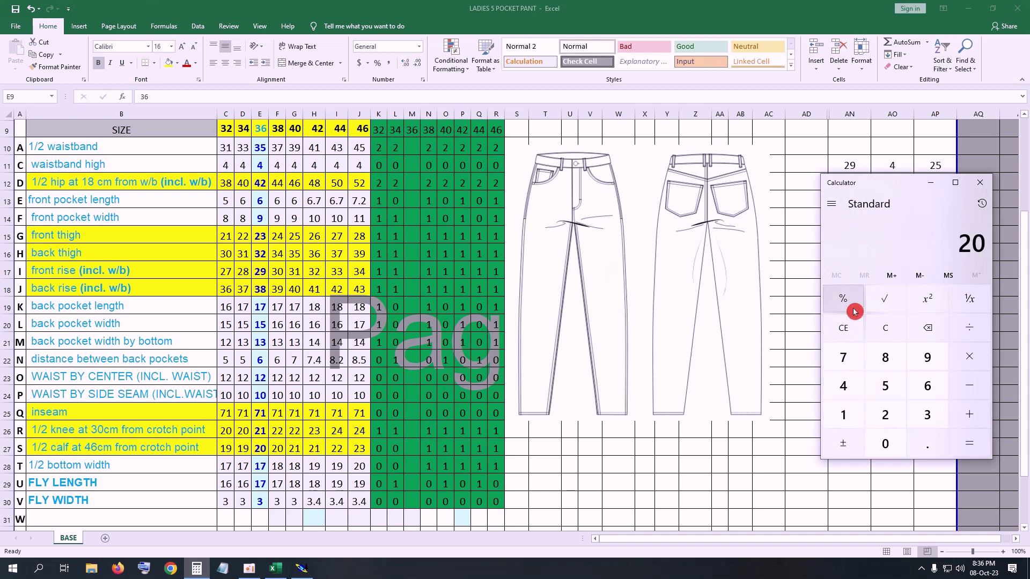
# In Modaris, shift the lower side-seam point 1.11 cm down so the seam measures 19.99 cm.
pyautogui.click(301, 568)
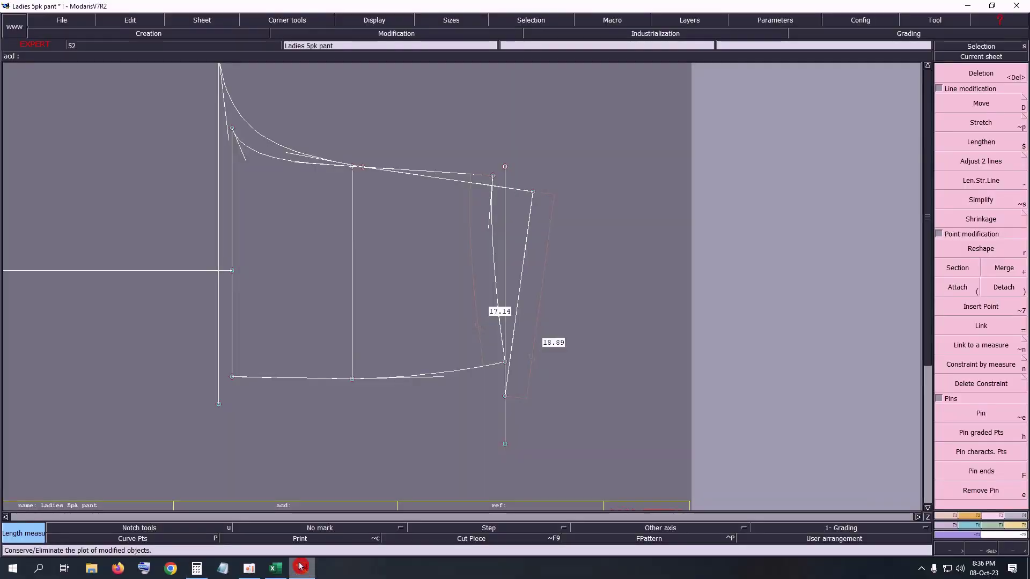
pyautogui.click(982, 416)
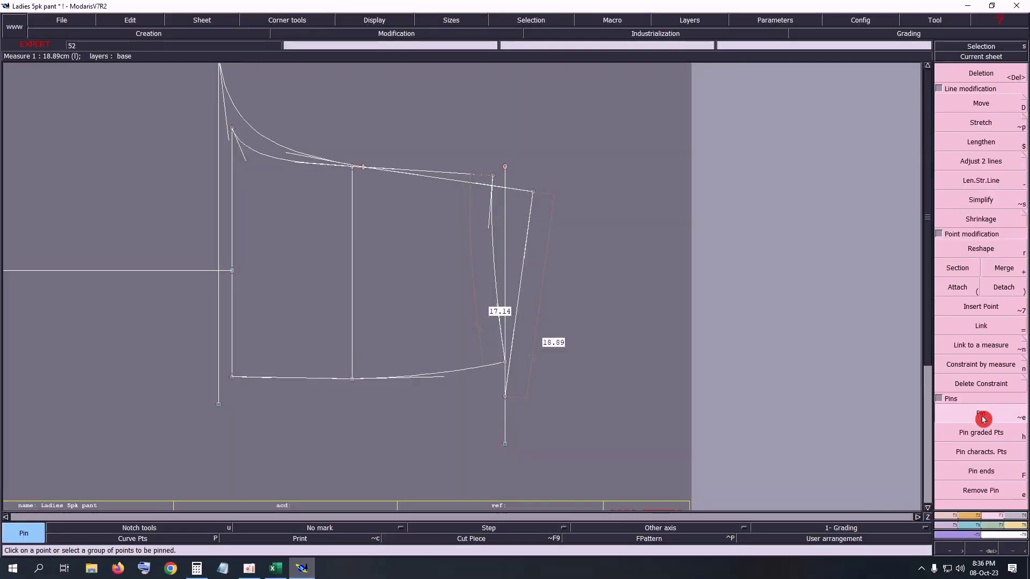
pyautogui.click(987, 111)
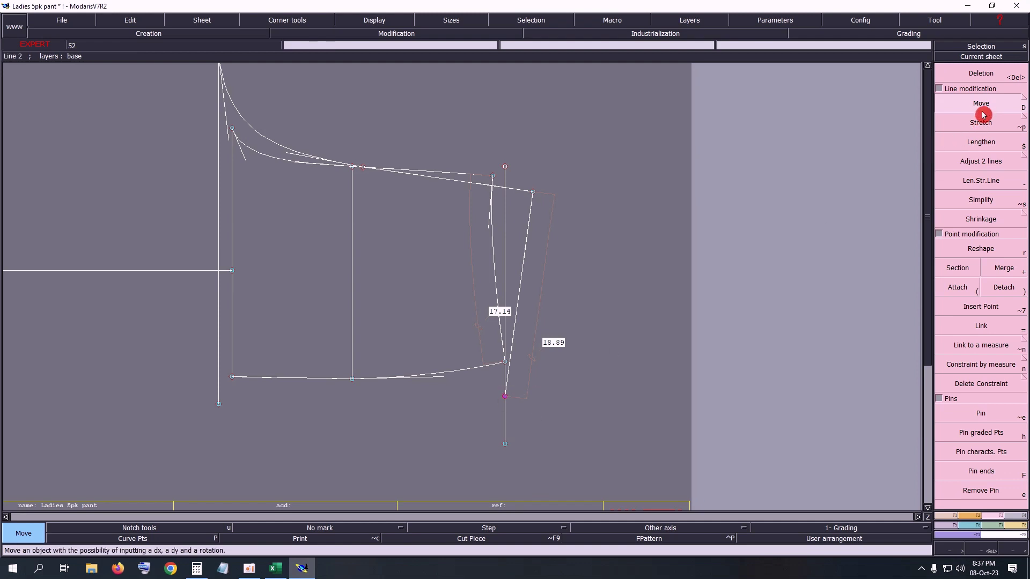
pyautogui.click(984, 114)
pyautogui.click(504, 399)
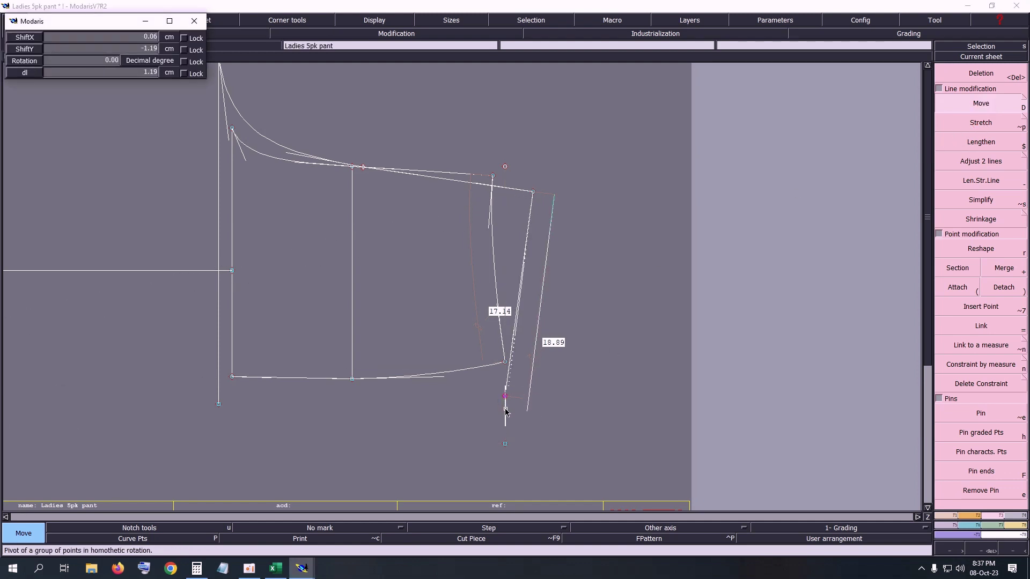
pyautogui.write('-0.20')
pyautogui.press('Return')
pyautogui.press('Return')
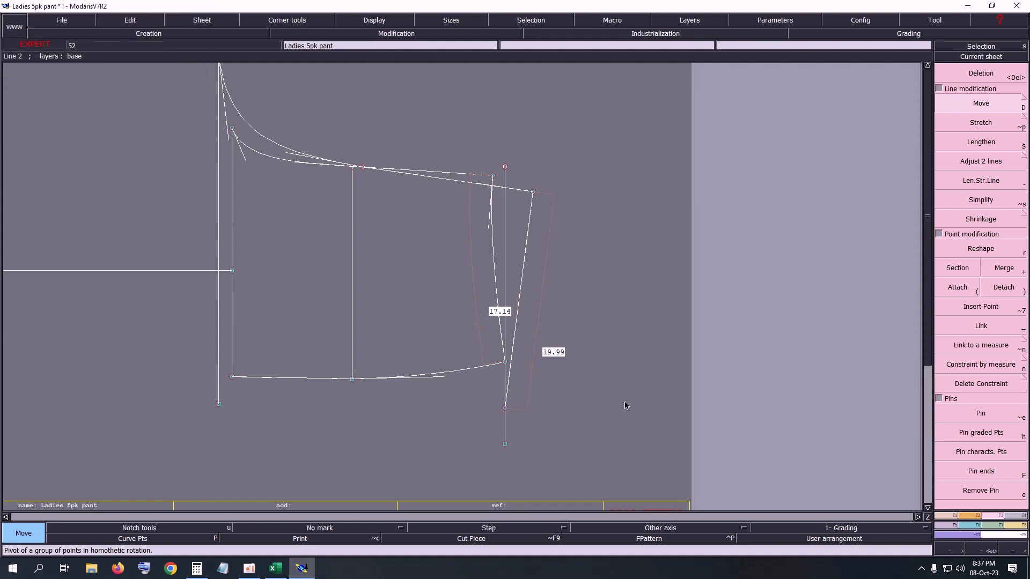
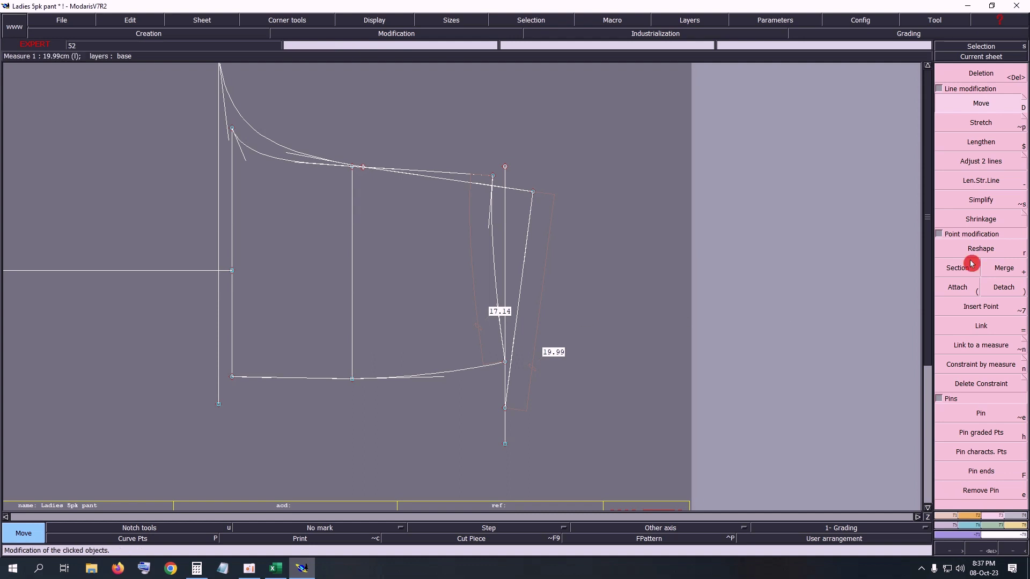
# Shift the two lower points (ShiftY -0.01) so the leg lines measure exactly 20.00 and 17.00.
pyautogui.click(506, 409)
pyautogui.write('0')
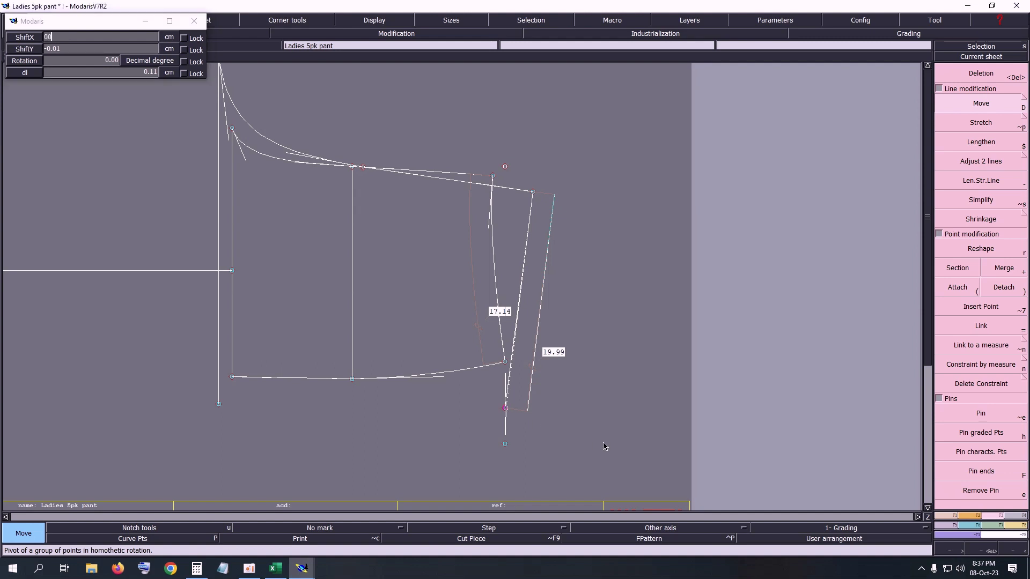
pyautogui.press('Return')
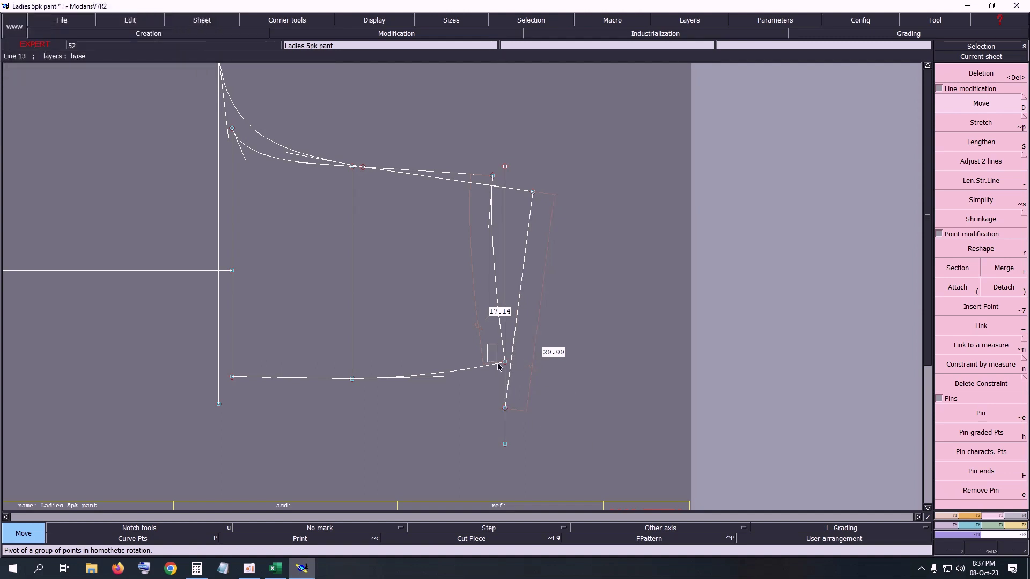
pyautogui.click(506, 365)
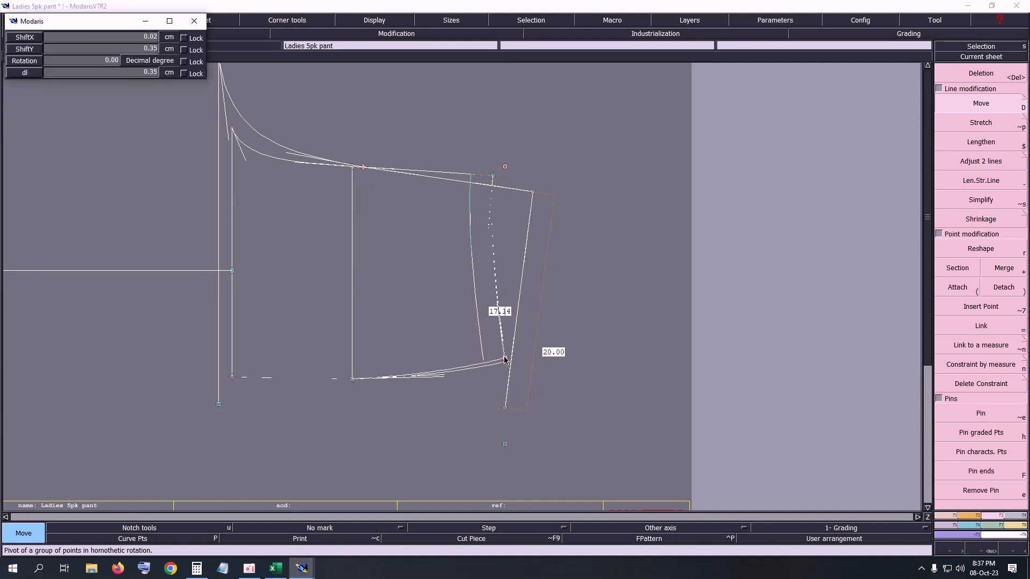
pyautogui.write('-0.01')
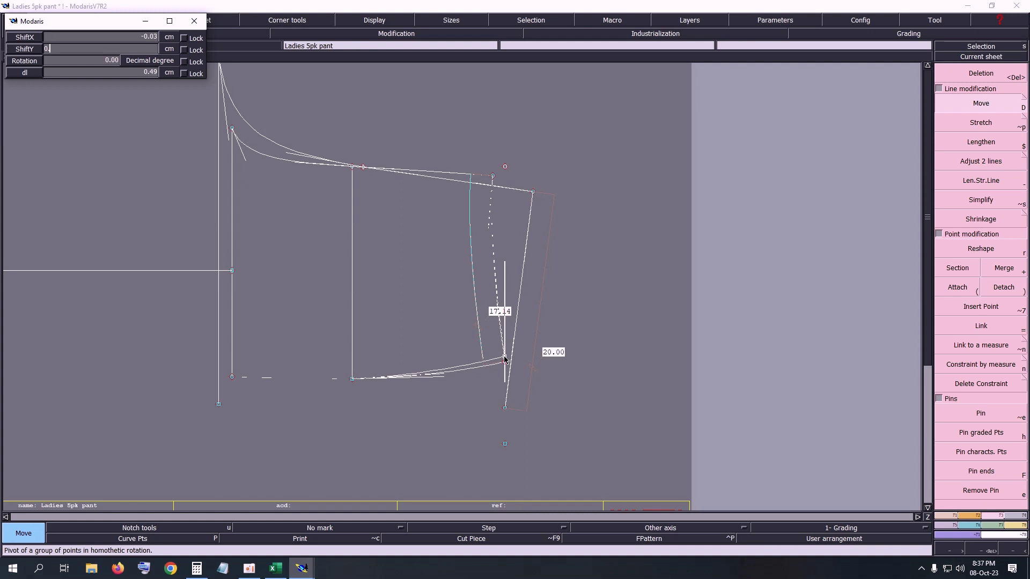
pyautogui.write('.14')
pyautogui.press('Return')
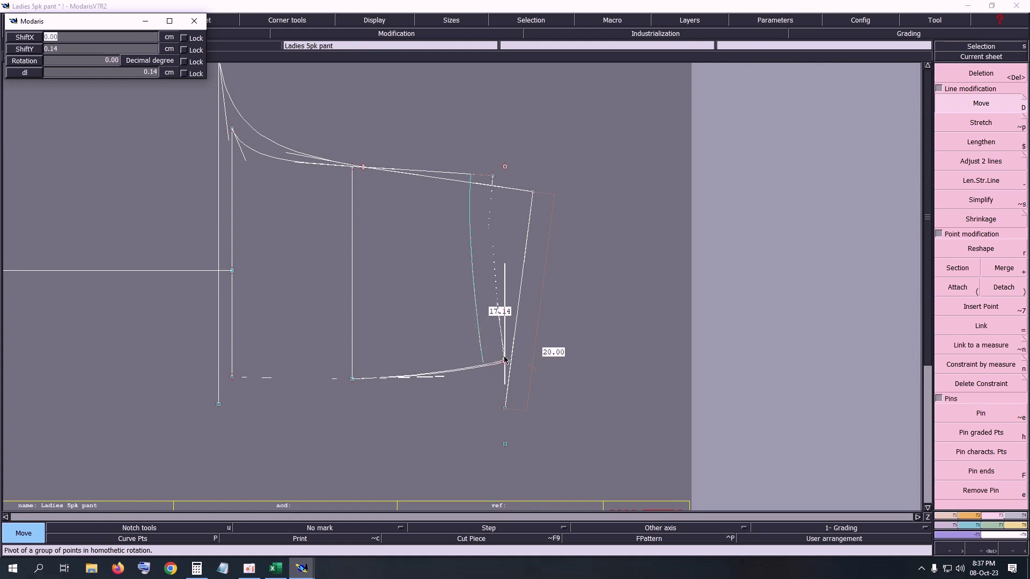
pyautogui.press('Return')
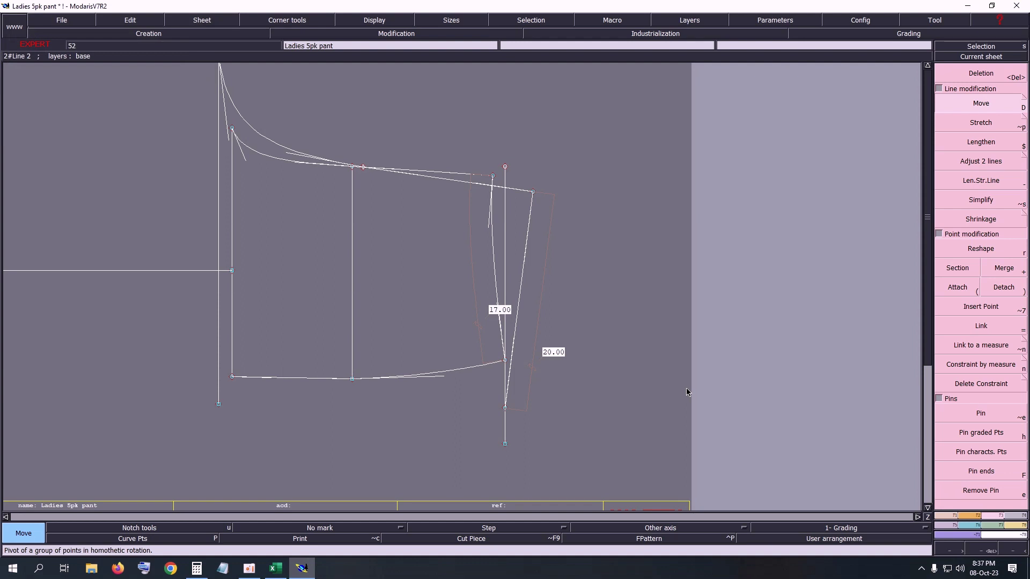
pyautogui.press('F9')
# Zoom in on the pant front and delete its old bottom curve.
pyautogui.press('F10')
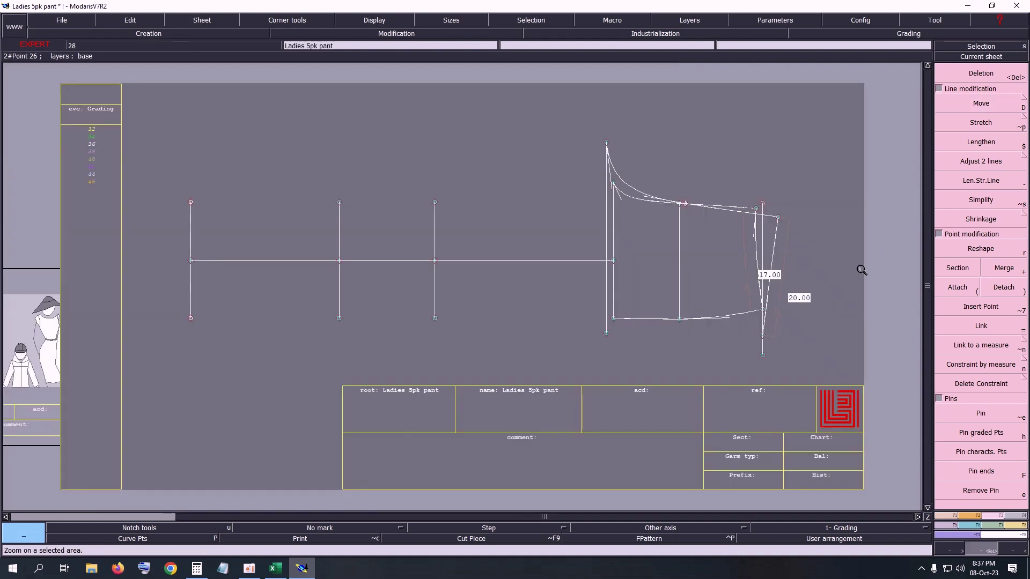
pyautogui.moveTo(494, 167); pyautogui.dragTo(867, 372)
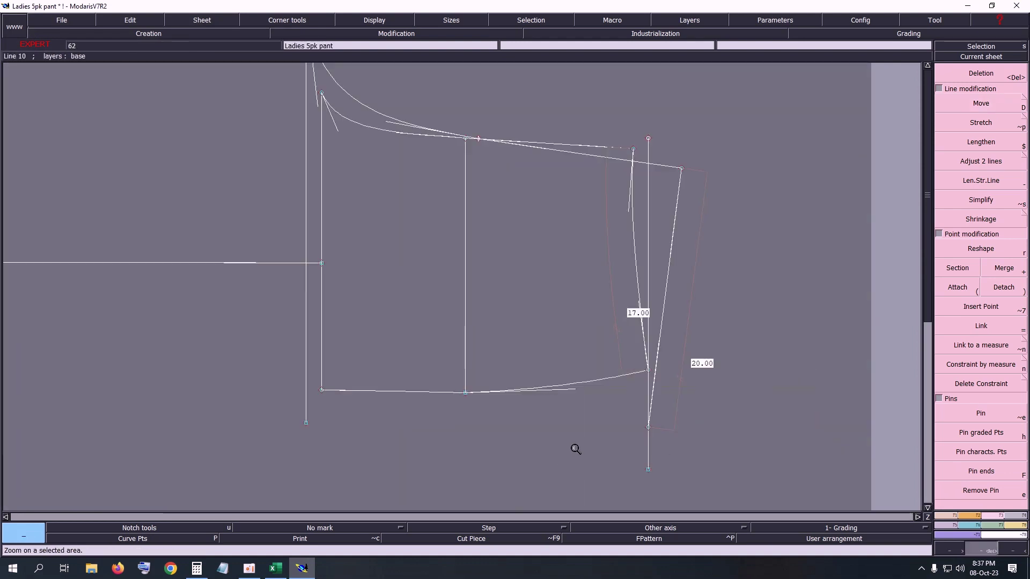
pyautogui.moveTo(250, 269); pyautogui.dragTo(700, 474)
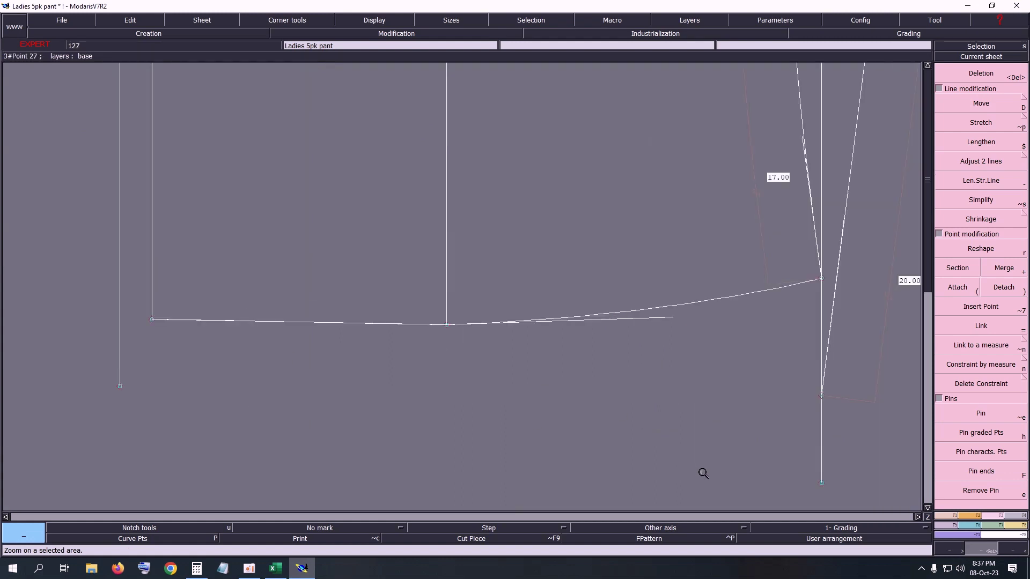
pyautogui.press('Delete')
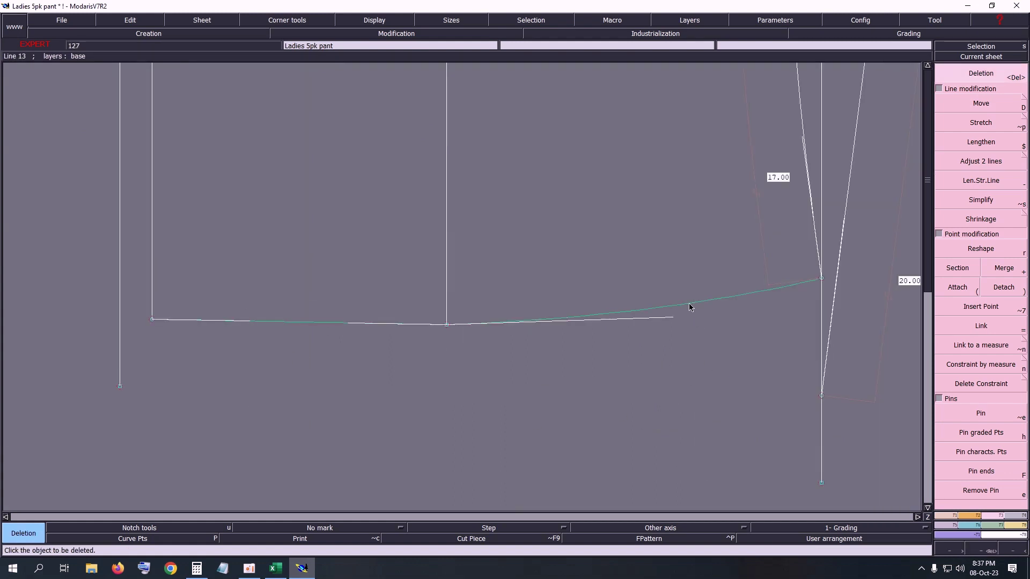
pyautogui.click(691, 307)
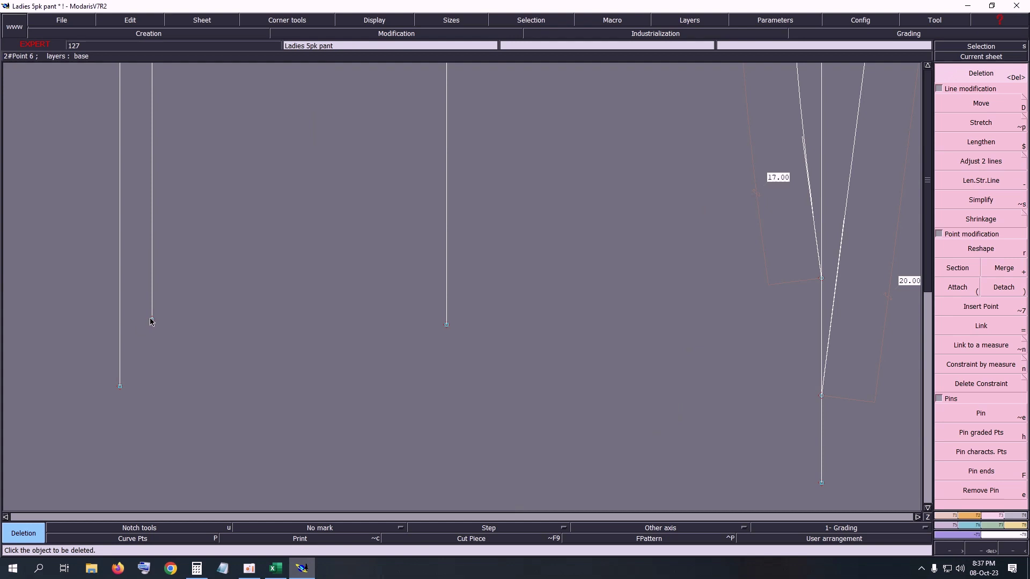
pyautogui.press('Escape')
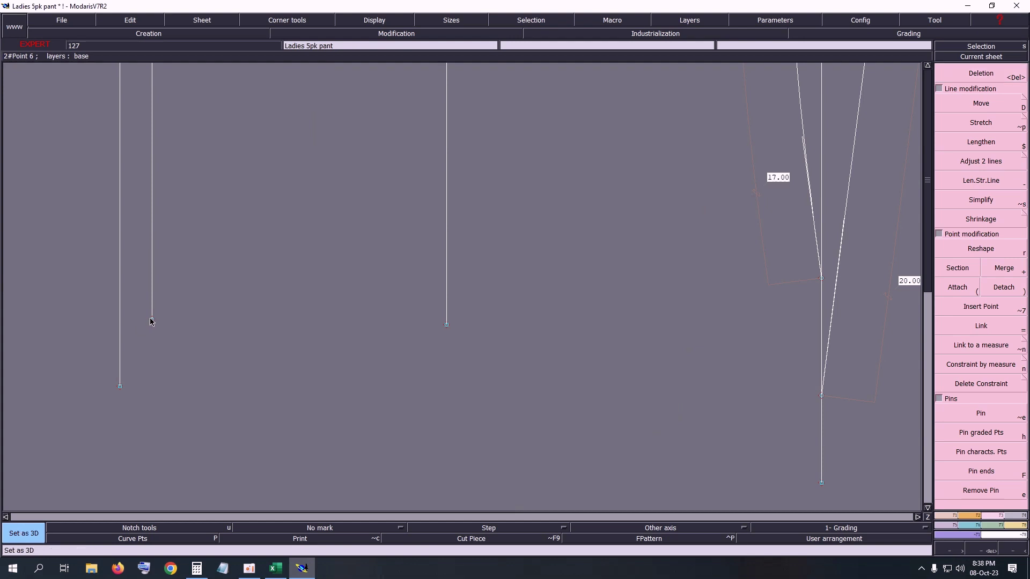
# Draw a bezier from the left point through the middle point to the end, reshaping it smoothly.
pyautogui.press('b')
pyautogui.click(152, 319)
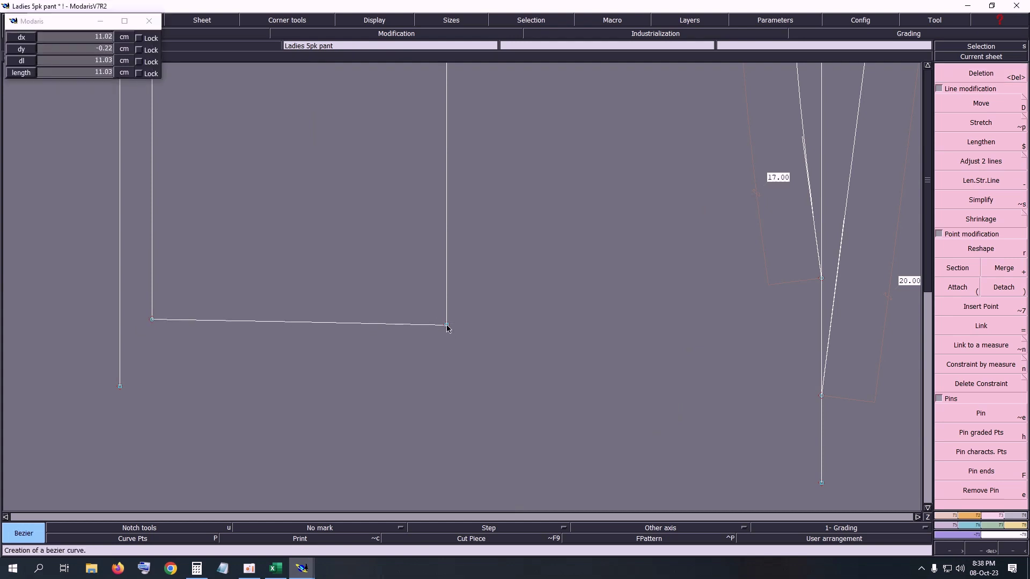
pyautogui.click(447, 325)
pyautogui.click(822, 278)
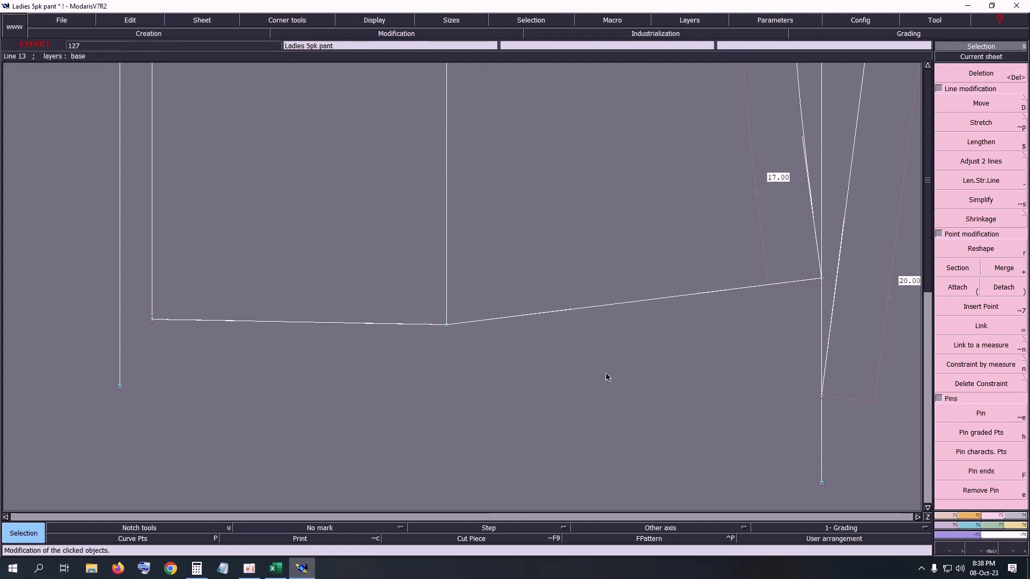
pyautogui.press('r')
pyautogui.click(736, 294)
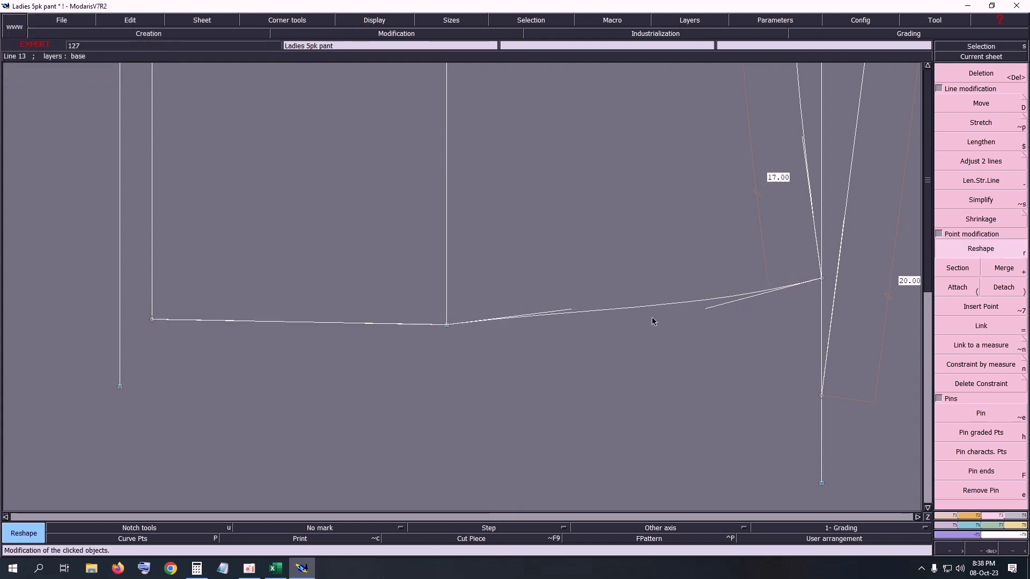
pyautogui.click(557, 324)
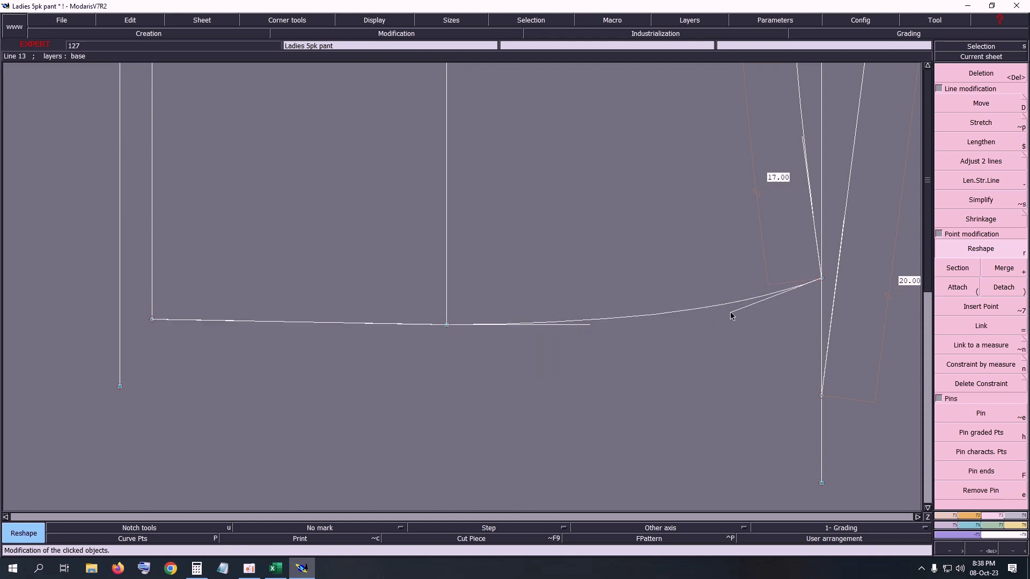
pyautogui.press('Home')
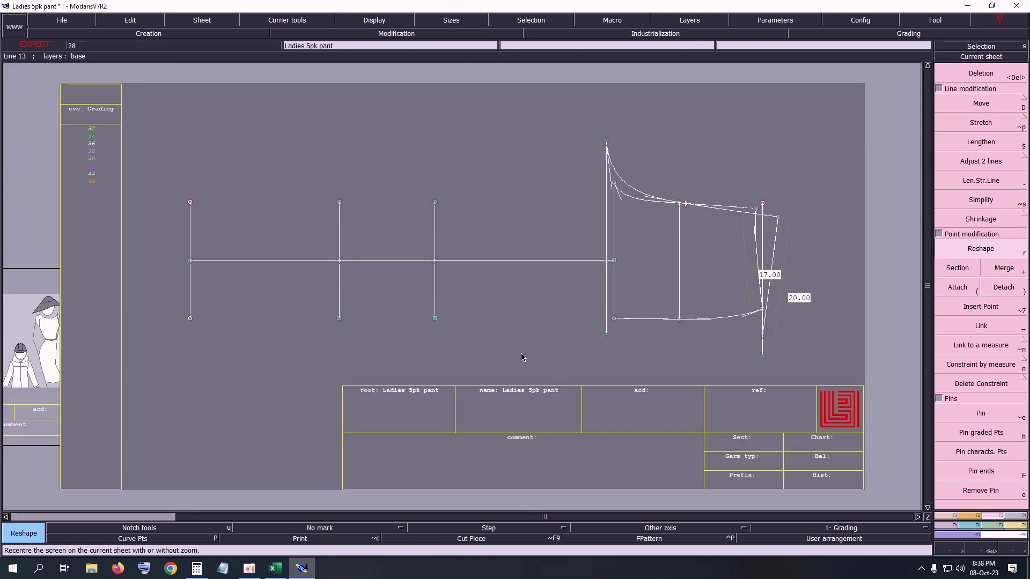
# Turn off curve handles and zoom in on the pant front piece.
pyautogui.click(382, 20)
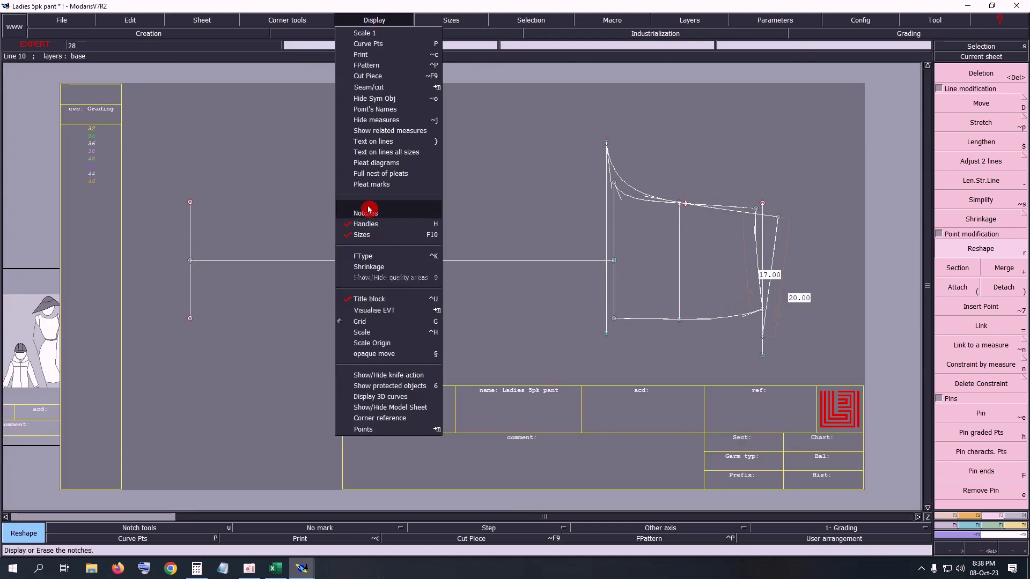
pyautogui.click(369, 210)
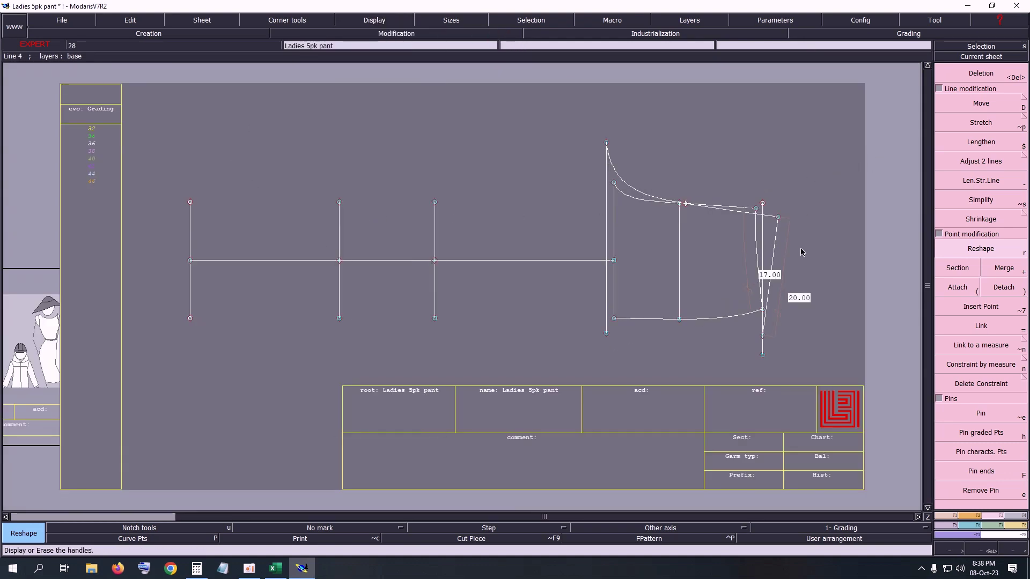
pyautogui.press('-')
pyautogui.moveTo(714, 258); pyautogui.dragTo(832, 382)
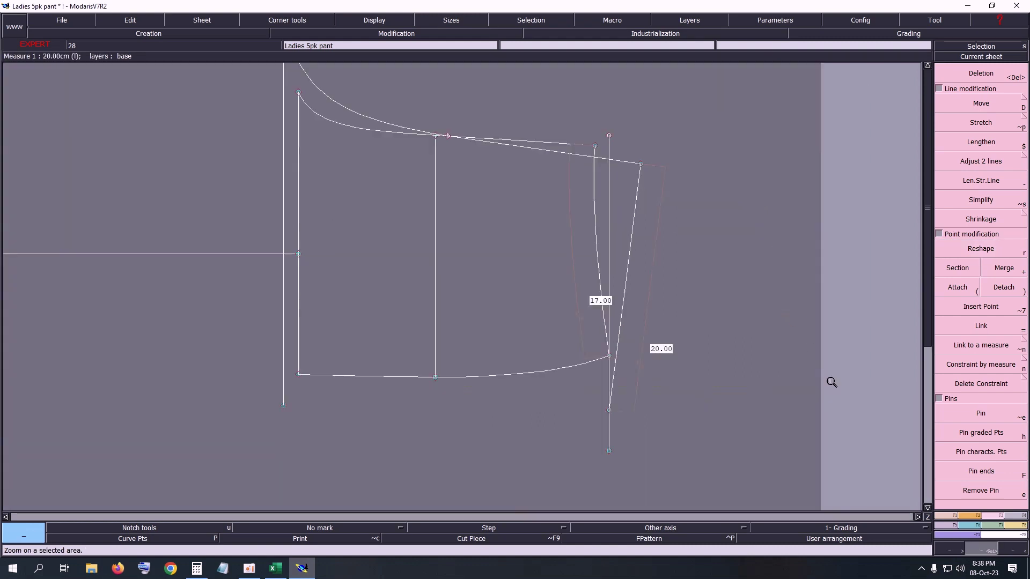
# Open the measurement spreadsheet and empty its previous contents.
pyautogui.press('F6')
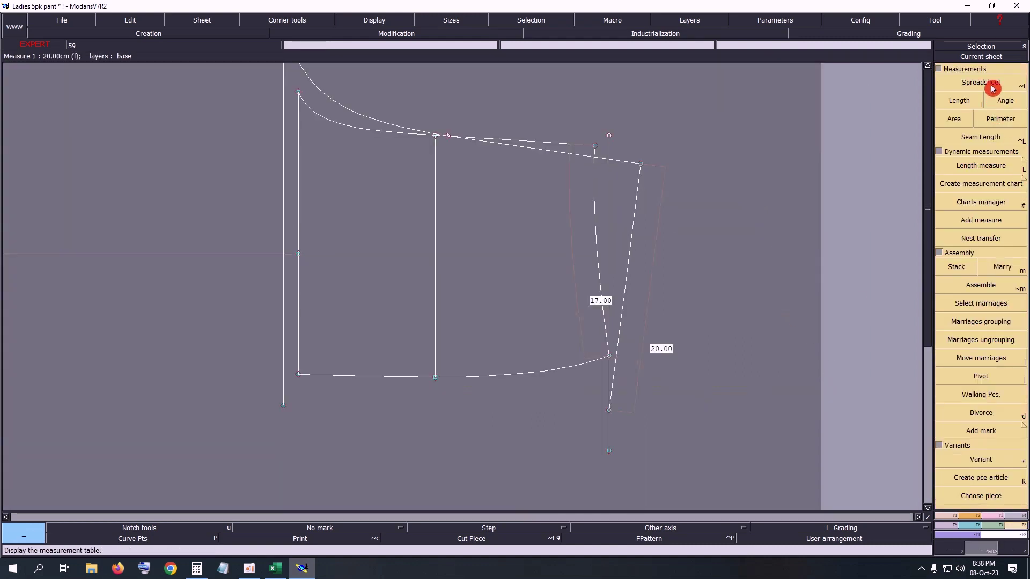
pyautogui.click(993, 83)
pyautogui.click(329, 277)
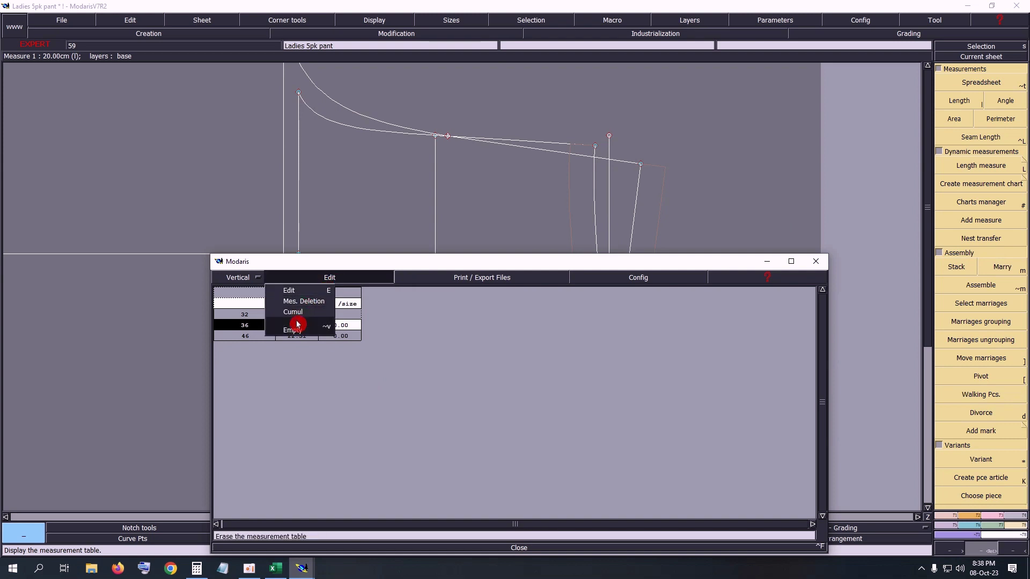
pyautogui.click(294, 325)
pyautogui.moveTo(386, 267); pyautogui.dragTo(349, 464)
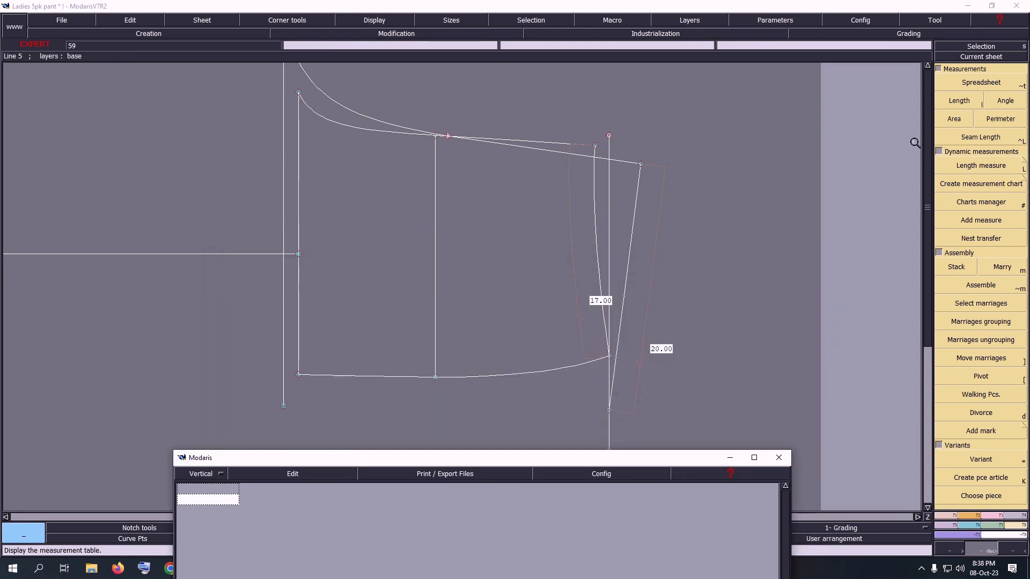
# Measure the 20.00 and 17.00 leg lines, cumulate them to 37.00, and close the table.
pyautogui.click(971, 102)
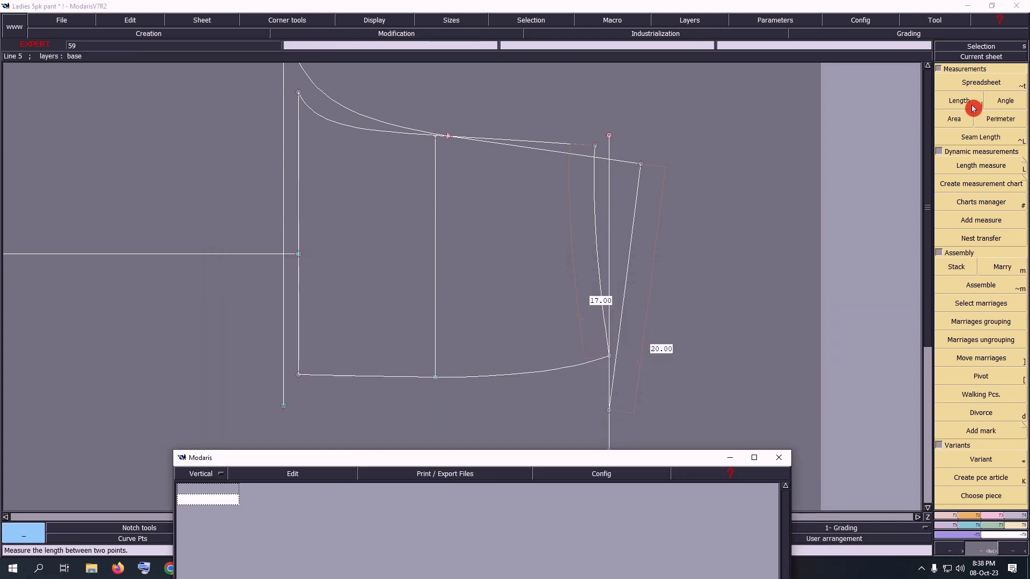
pyautogui.click(609, 409)
pyautogui.click(641, 165)
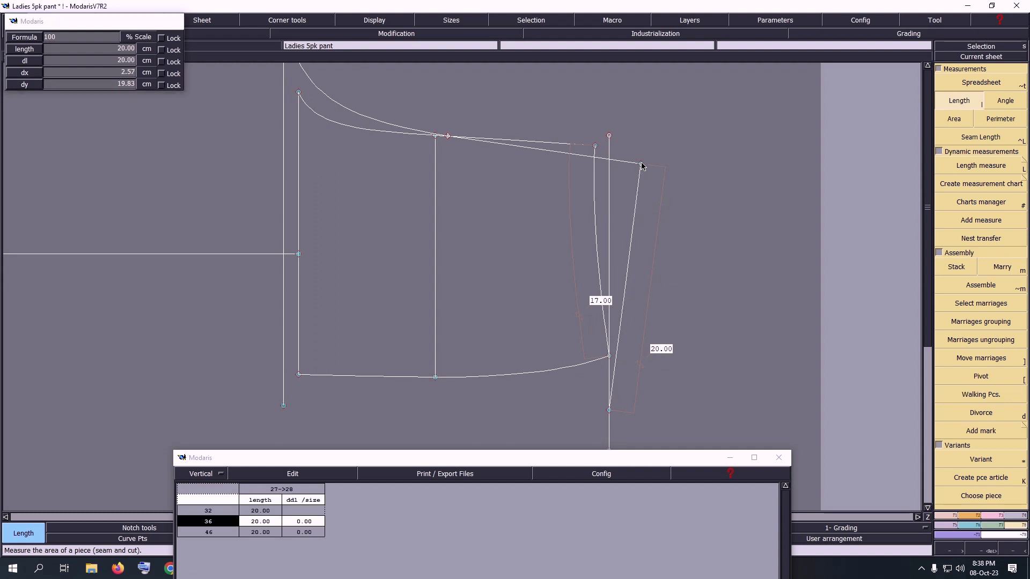
pyautogui.click(595, 146)
pyautogui.click(609, 357)
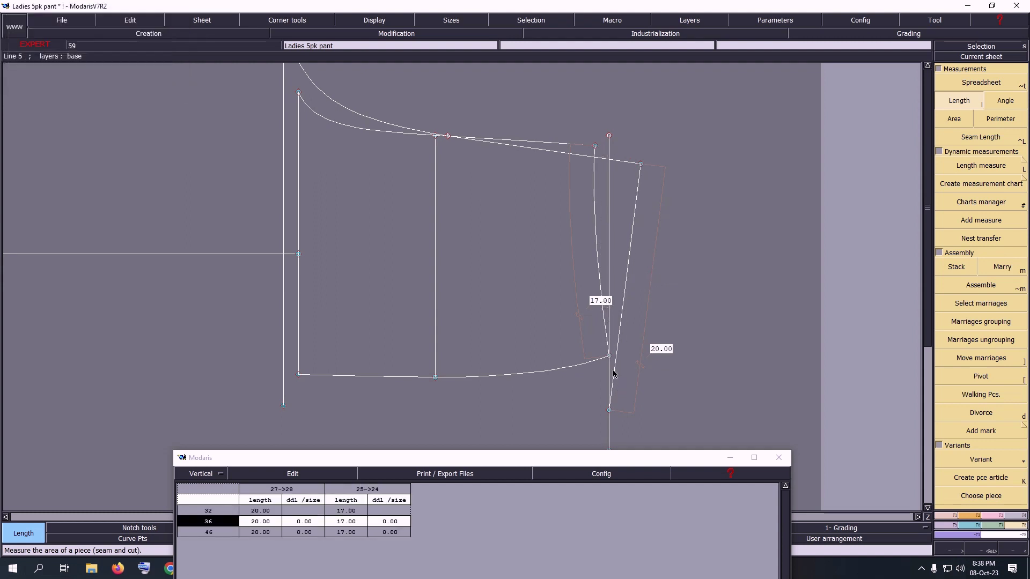
pyautogui.click(309, 476)
pyautogui.click(255, 508)
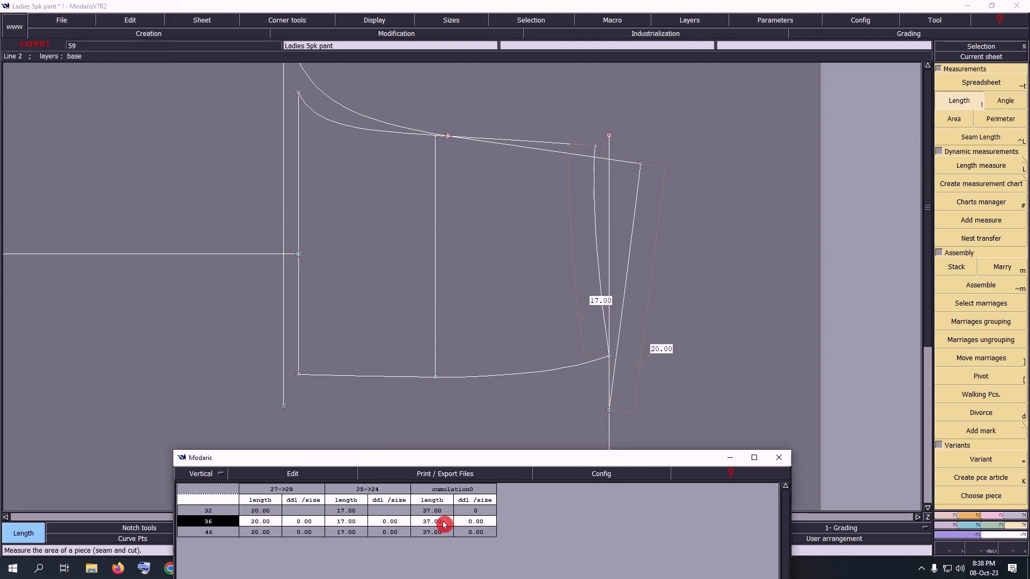
pyautogui.moveTo(425, 460); pyautogui.dragTo(536, 78)
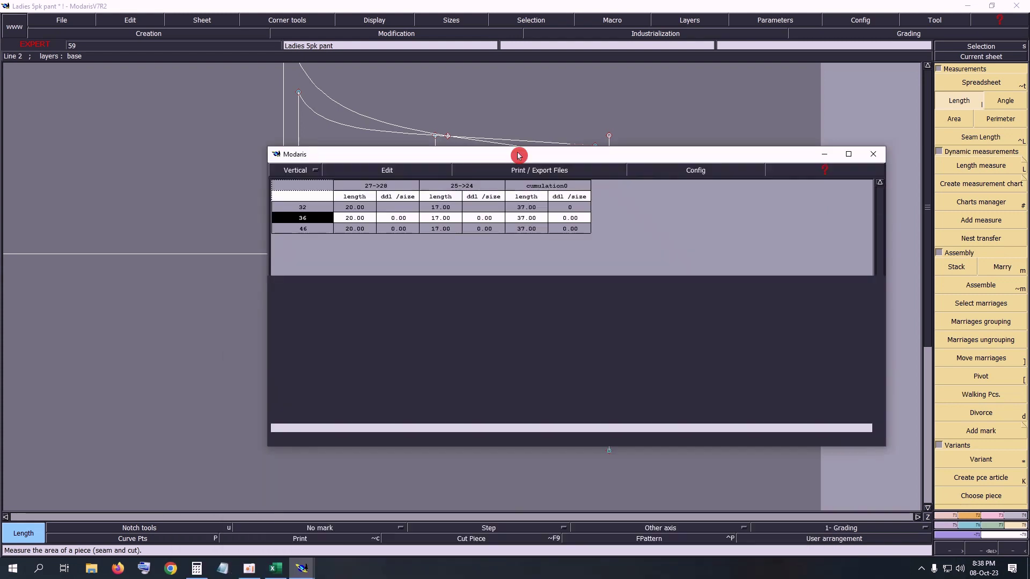
pyautogui.click(602, 356)
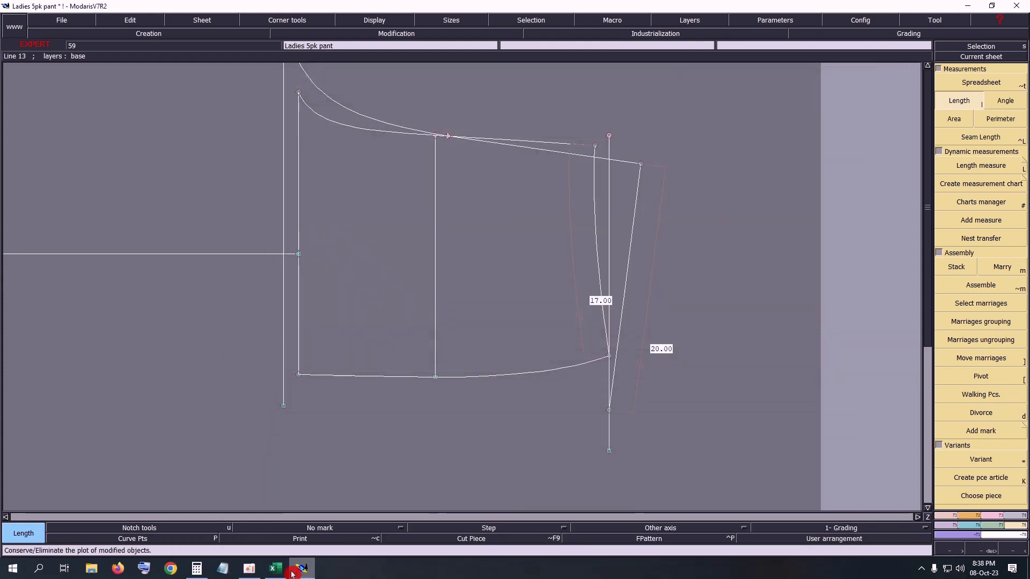
# In the Excel size chart, clear AN11:AP11 and abandon a started formula in AP12.
pyautogui.click(275, 568)
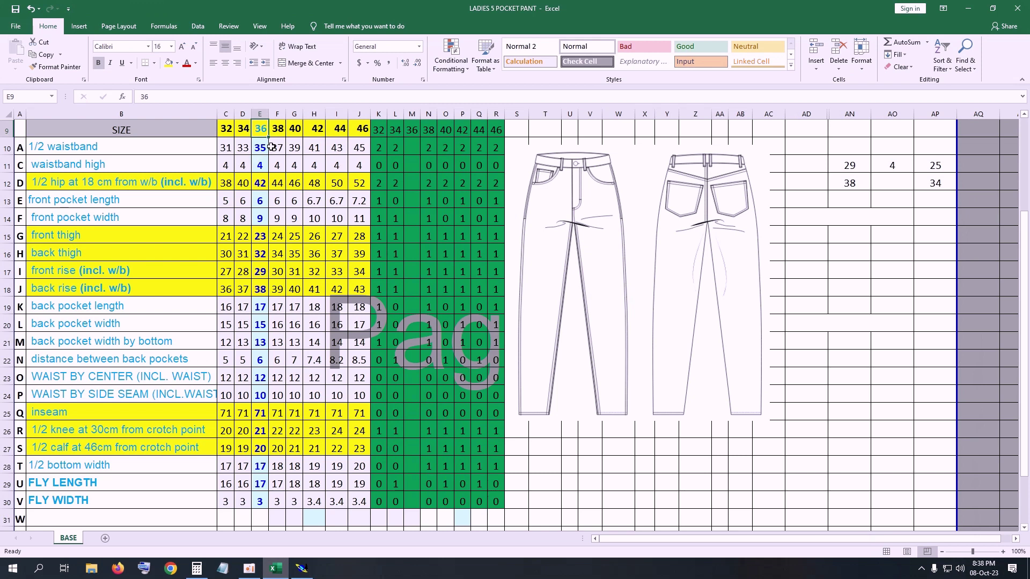
pyautogui.click(855, 168)
pyautogui.press('Delete')
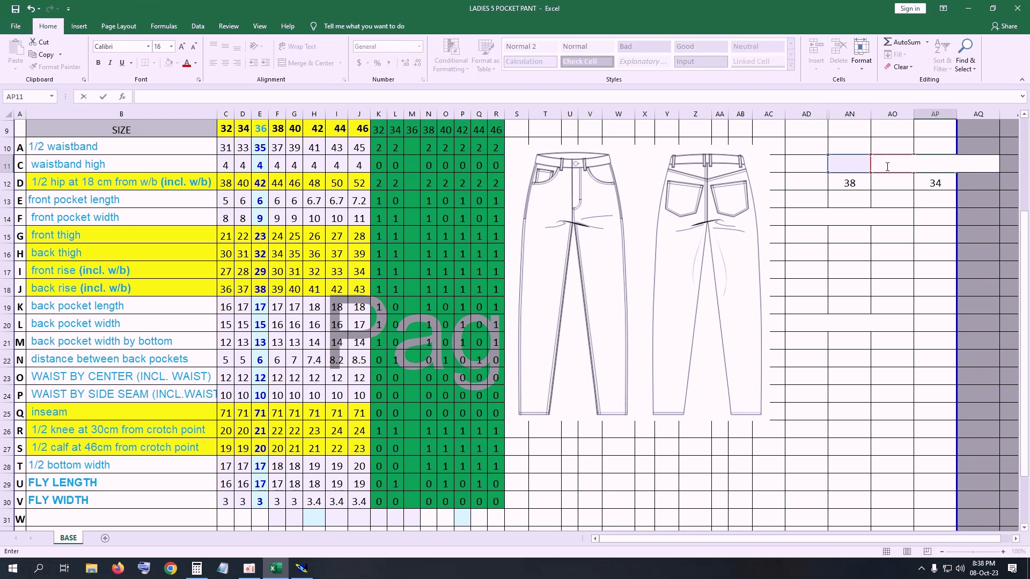
pyautogui.press('Return')
pyautogui.write('=')
pyautogui.click(855, 184)
pyautogui.write('-')
pyautogui.click(906, 170)
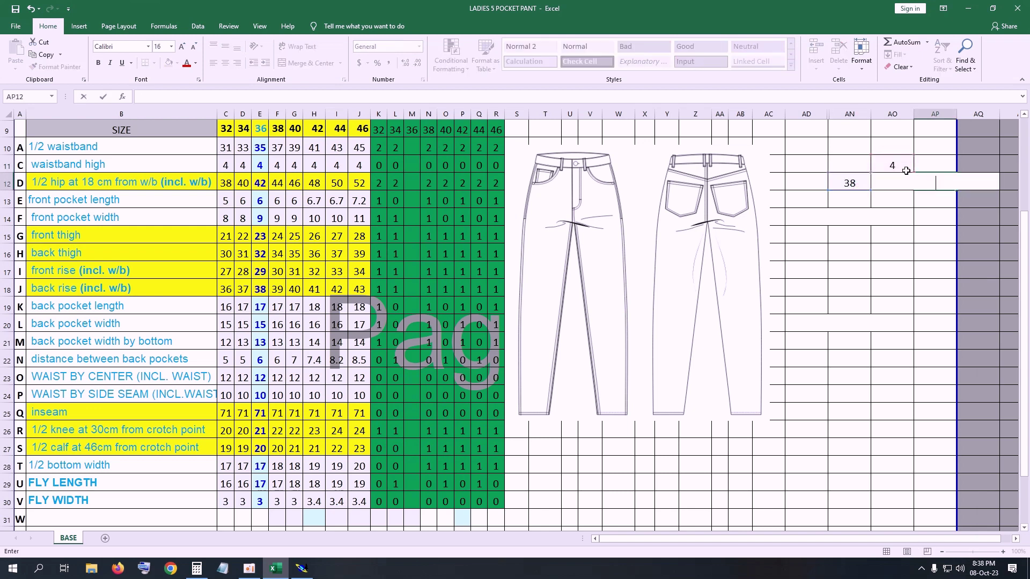
pyautogui.press('Escape')
# Clear the remaining scratch cells AN12:AO11 and save the workbook.
pyautogui.moveTo(851, 184); pyautogui.dragTo(899, 170)
pyautogui.press('Delete')
pyautogui.rightClick(890, 270)
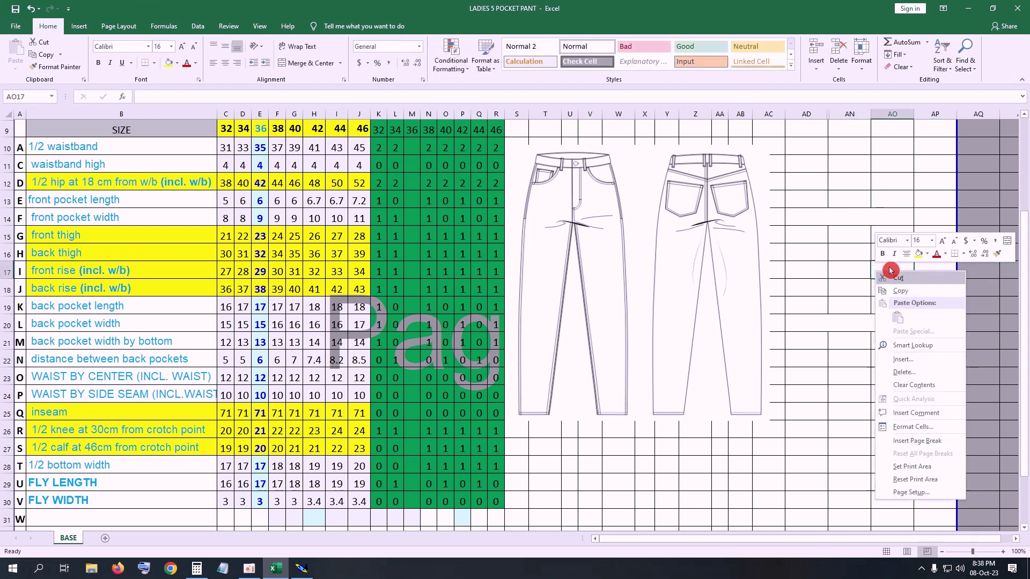
pyautogui.click(757, 395)
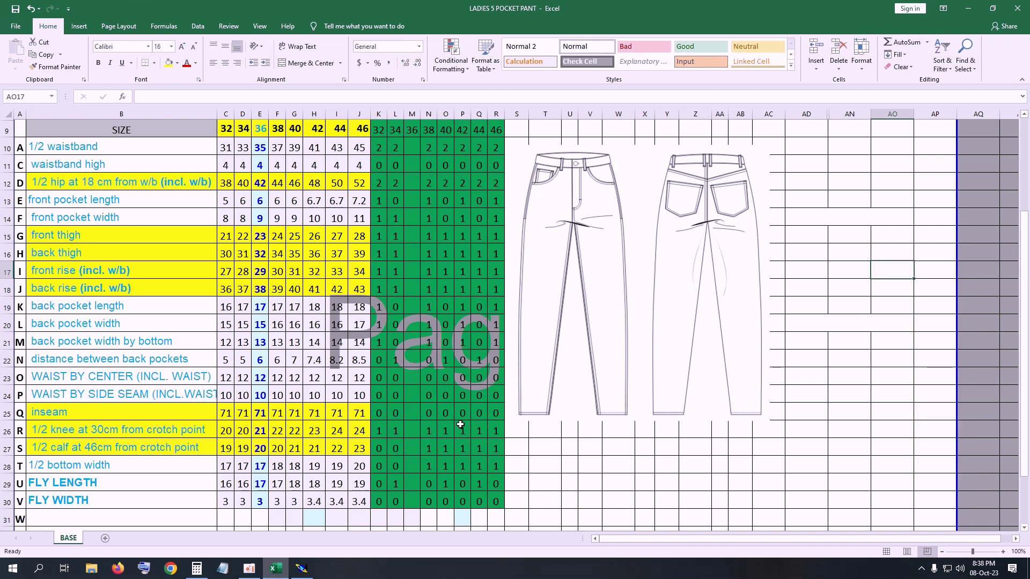
pyautogui.click(15, 9)
# Back in Modaris, lengthen the centre vertical line below the hem with Len.Str.Line.
pyautogui.click(301, 568)
pyautogui.click(970, 324)
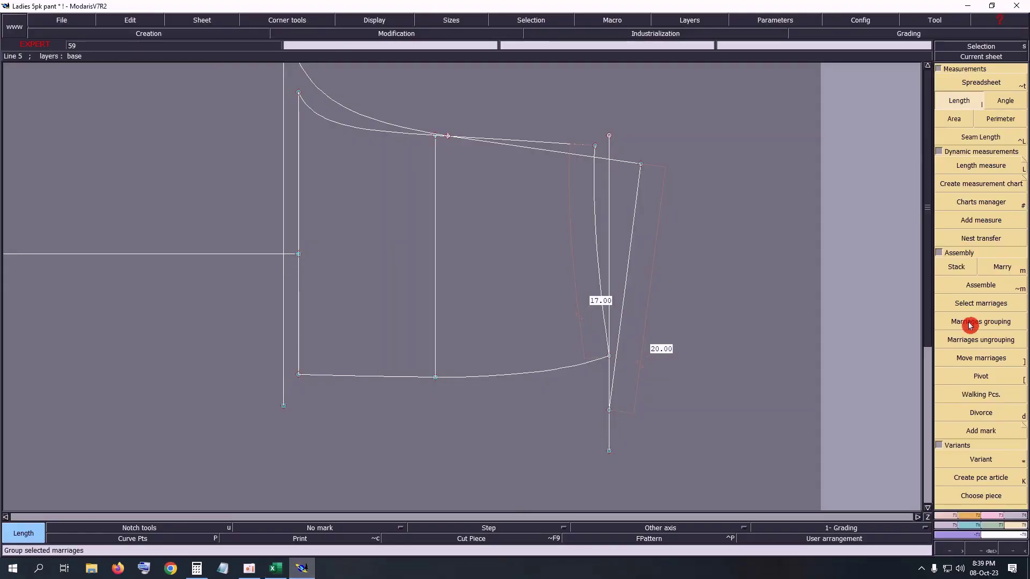
pyautogui.click(1002, 523)
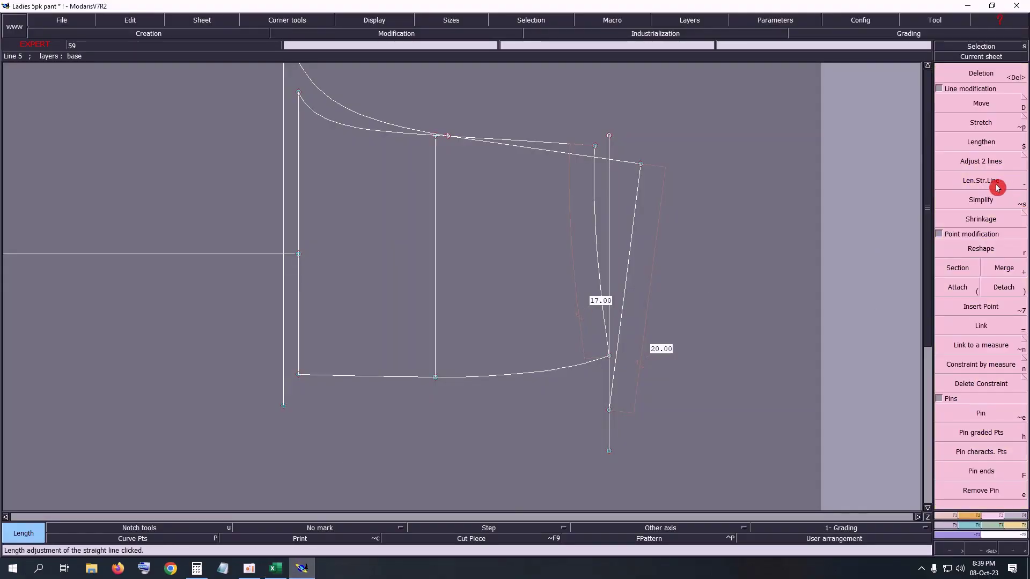
pyautogui.click(998, 188)
pyautogui.click(436, 356)
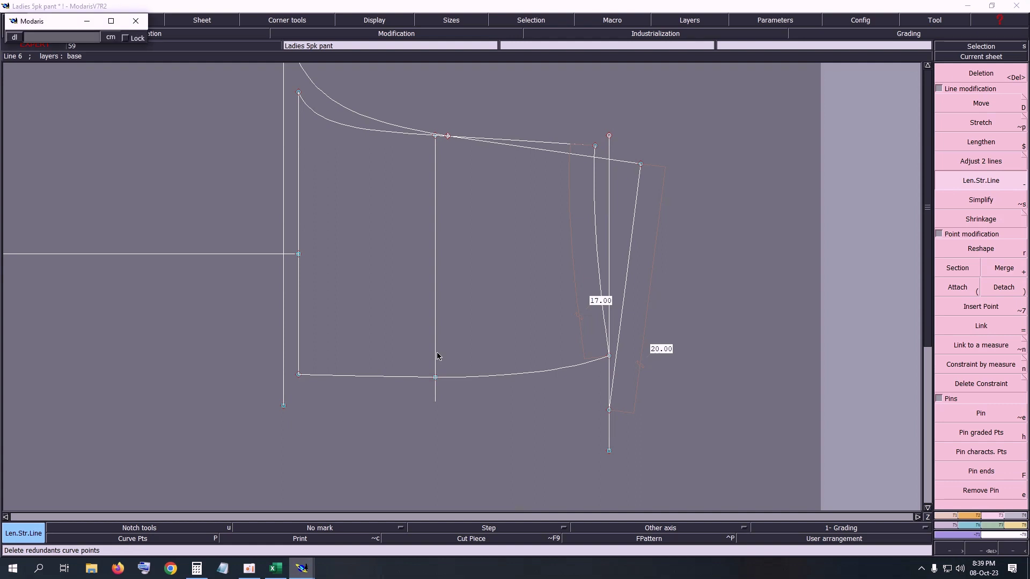
pyautogui.write('3')
pyautogui.press('Return')
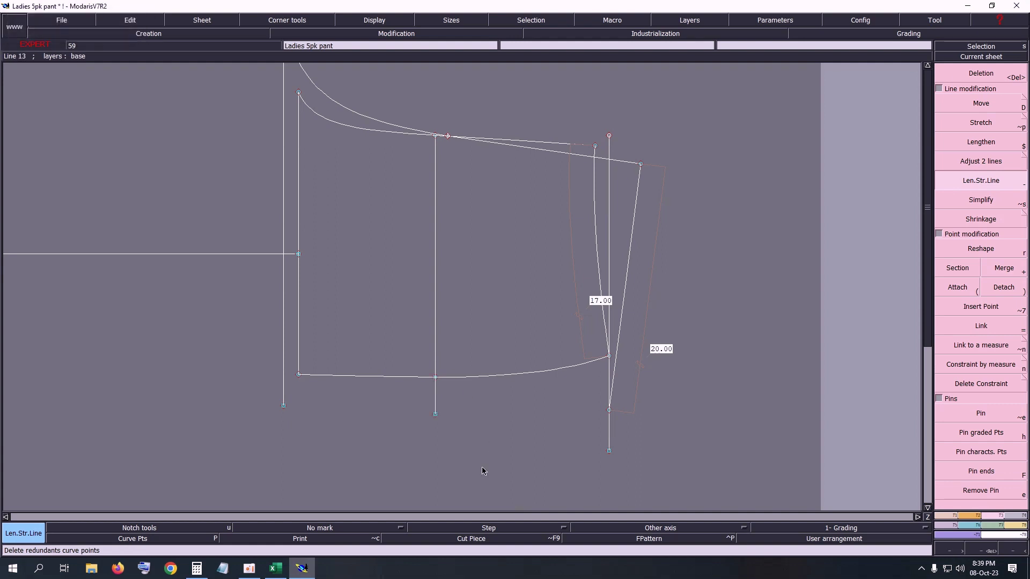
# Draw a bezier bottom line from the outseam point through the centre line end to the inseam point.
pyautogui.press('b')
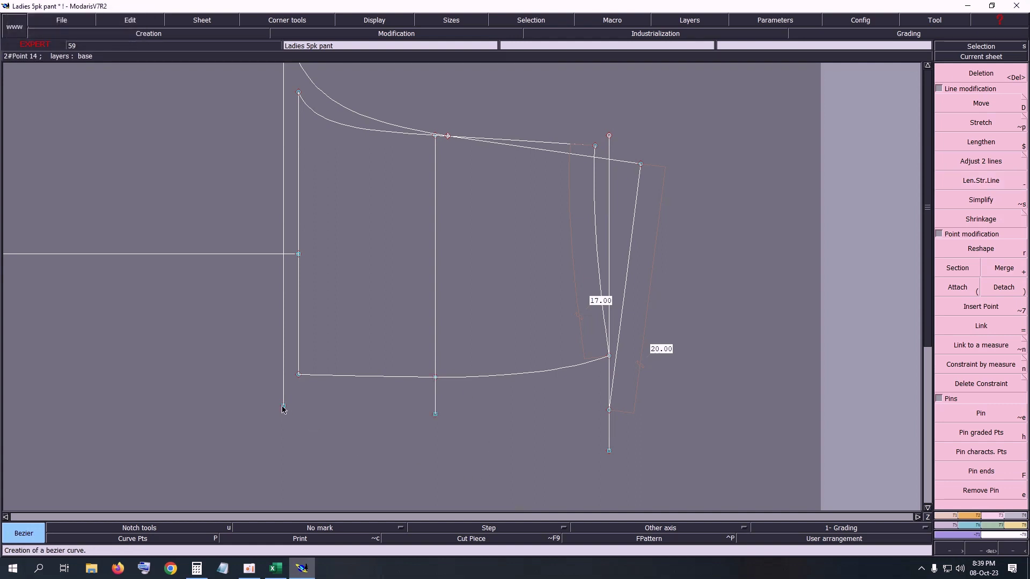
pyautogui.click(283, 406)
pyautogui.click(436, 416)
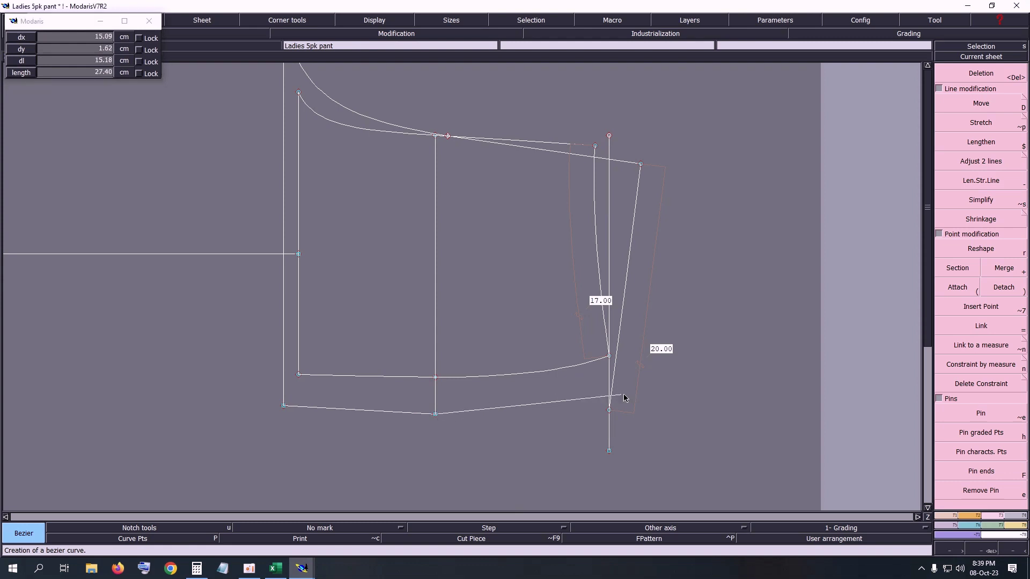
pyautogui.doubleClick(610, 412)
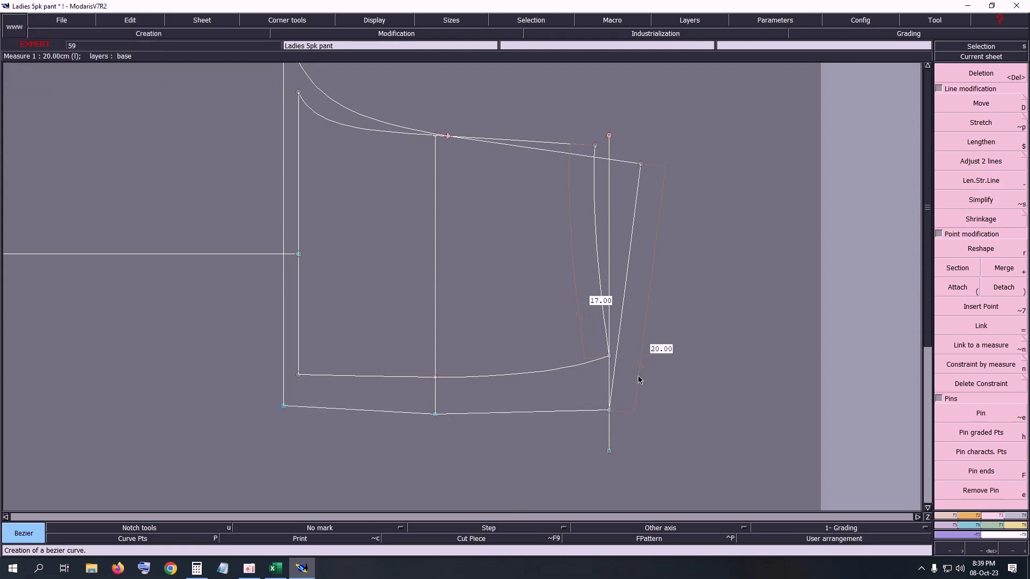
# Open the measurement spreadsheet and empty the old 17 and 20 measures.
pyautogui.press('Delete')
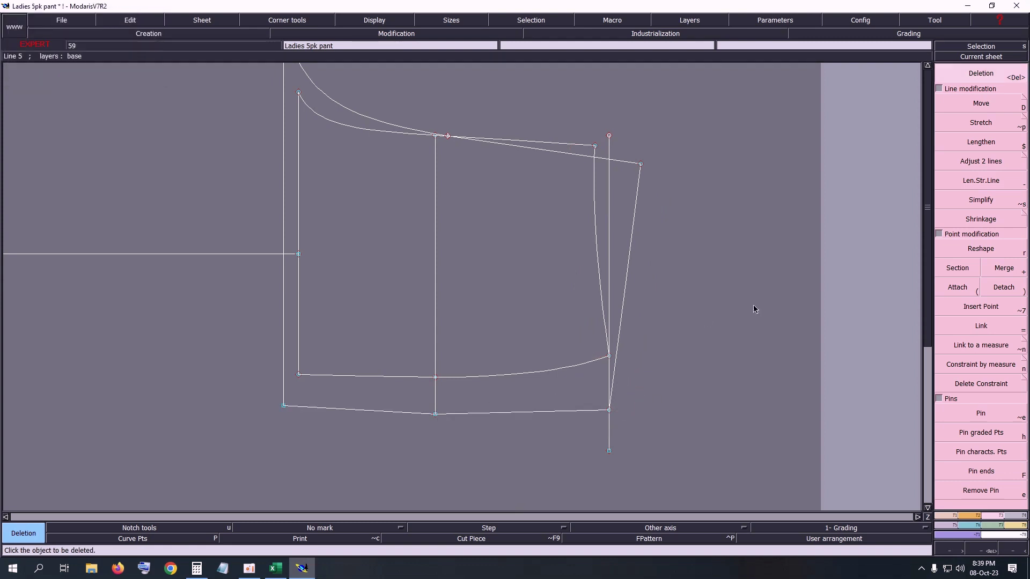
pyautogui.press('z')
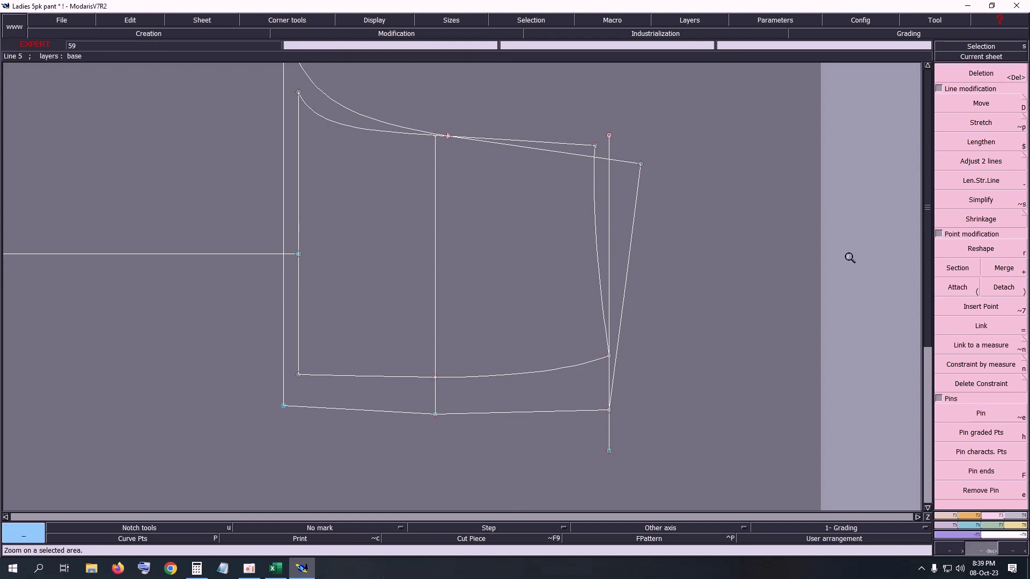
pyautogui.press('F8')
pyautogui.click(981, 82)
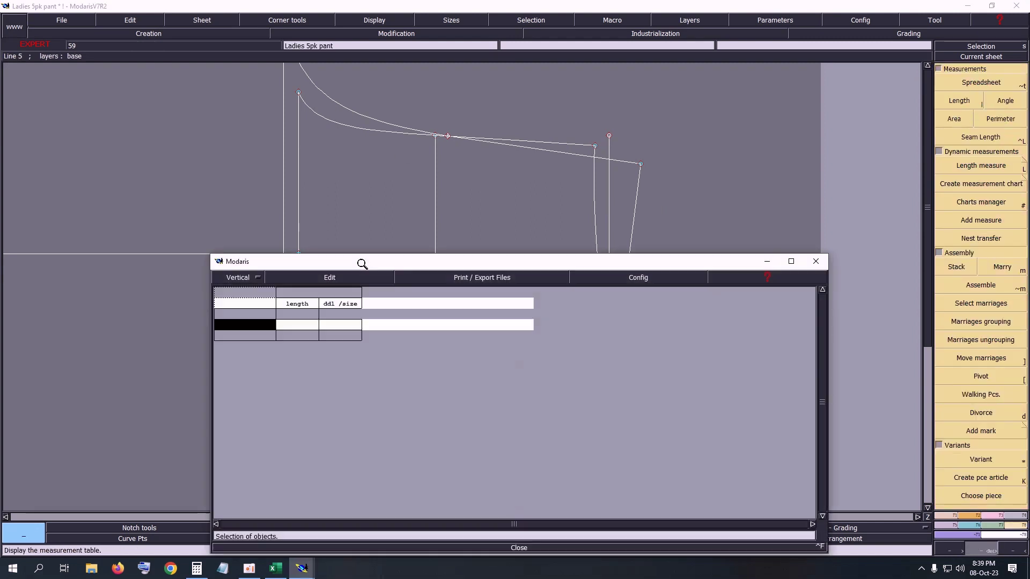
pyautogui.click(339, 278)
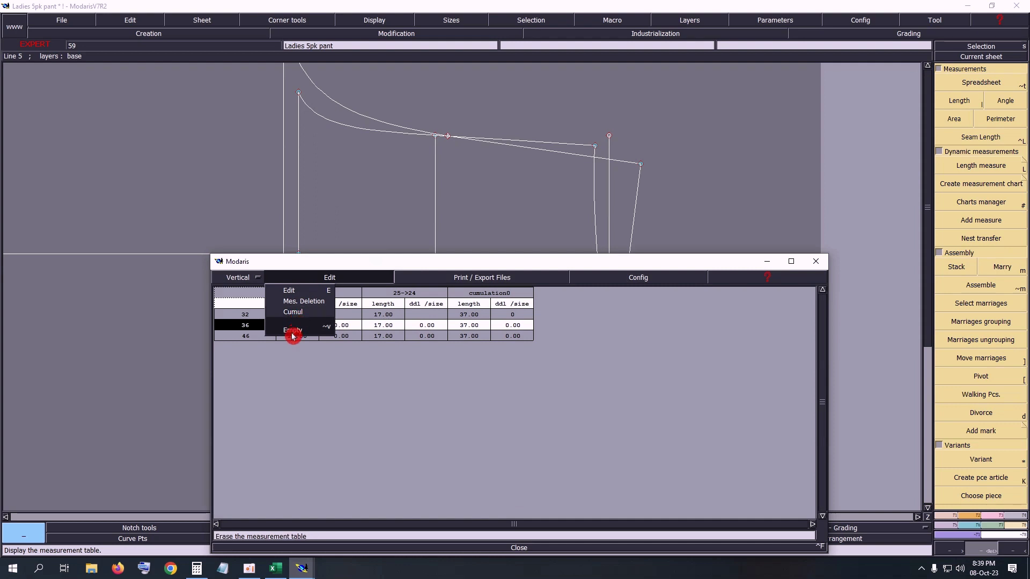
pyautogui.click(294, 335)
pyautogui.moveTo(370, 261); pyautogui.dragTo(241, 506)
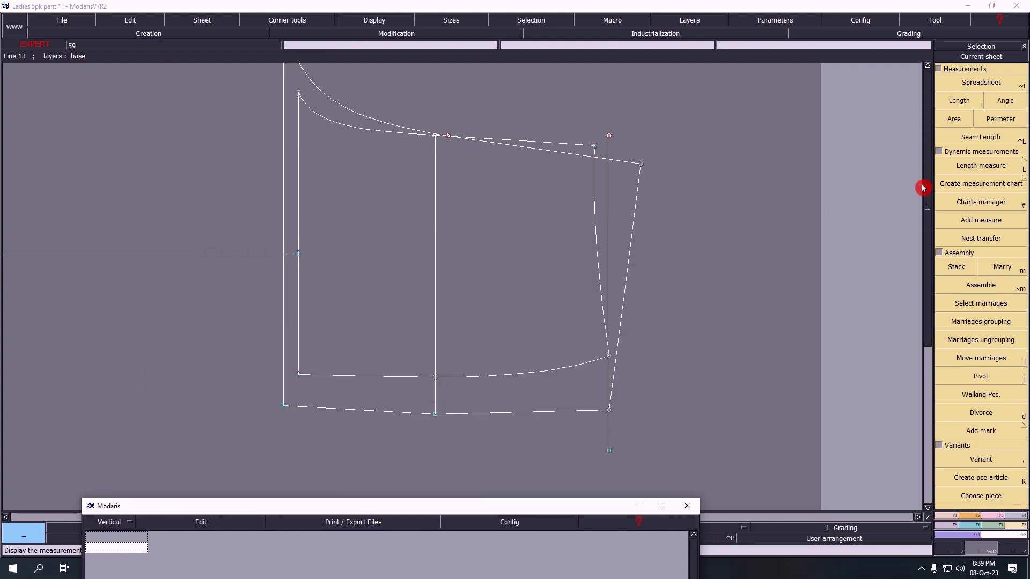
# Measure the centre line segments at 19.50 and 22.50, cumulate to 42.00, then close the table.
pyautogui.click(958, 107)
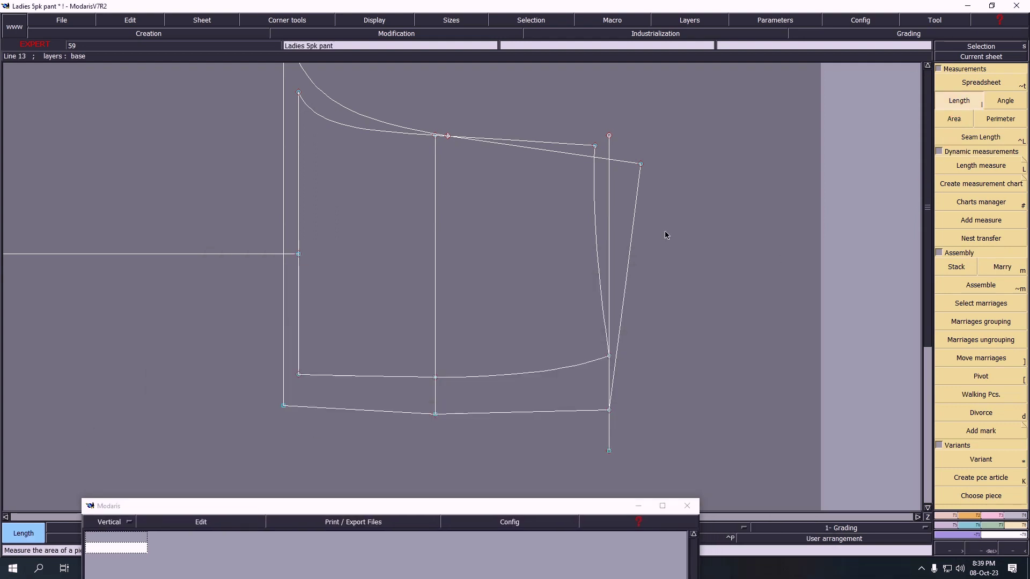
pyautogui.click(435, 378)
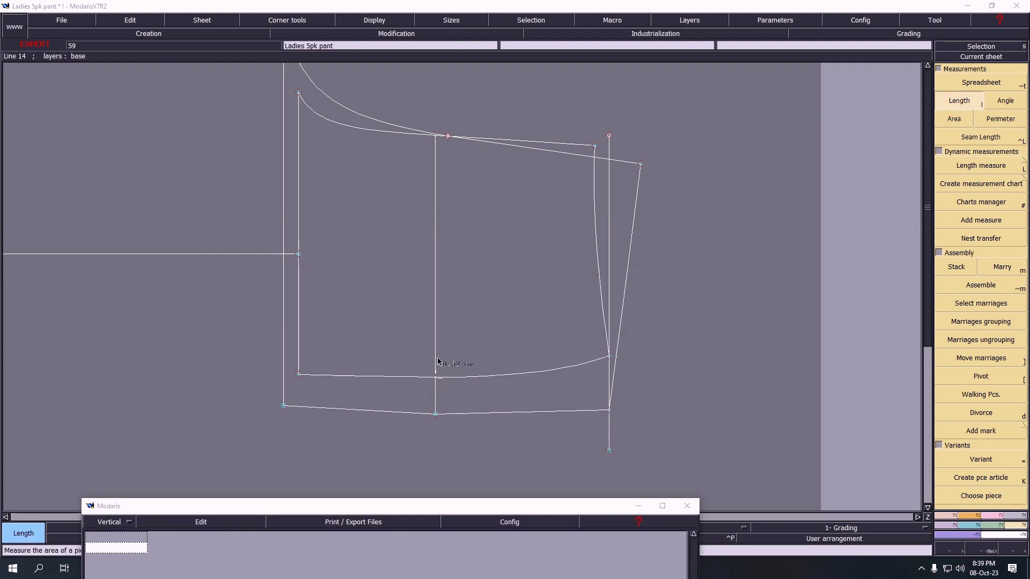
pyautogui.click(437, 137)
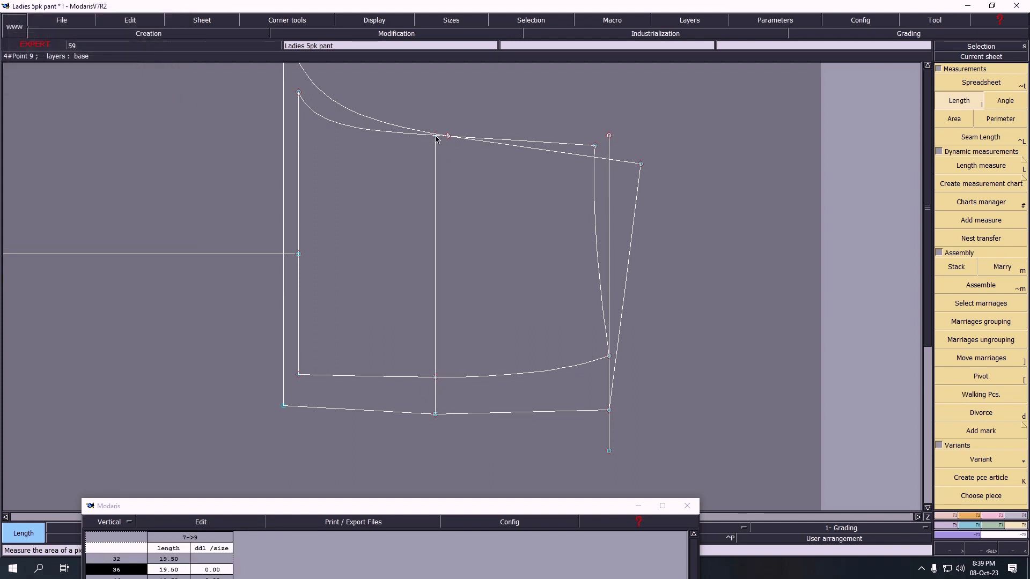
pyautogui.click(435, 415)
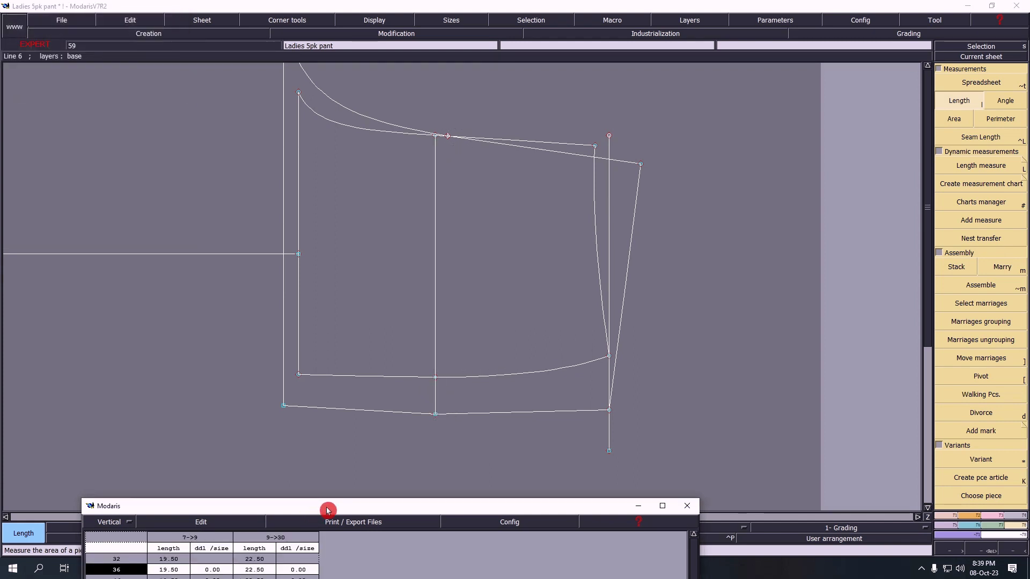
pyautogui.moveTo(328, 510); pyautogui.dragTo(379, 271)
pyautogui.click(274, 283)
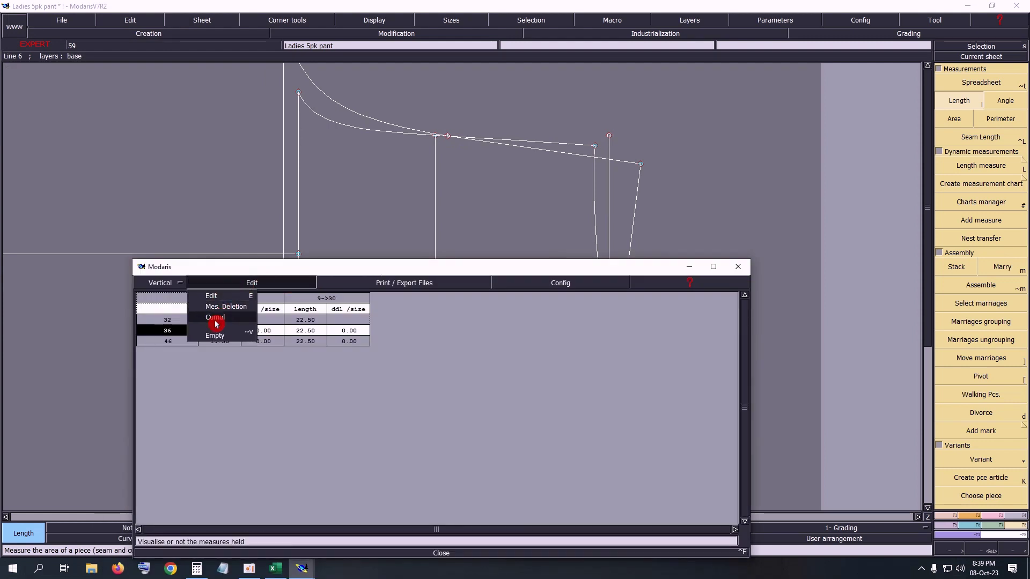
pyautogui.click(215, 319)
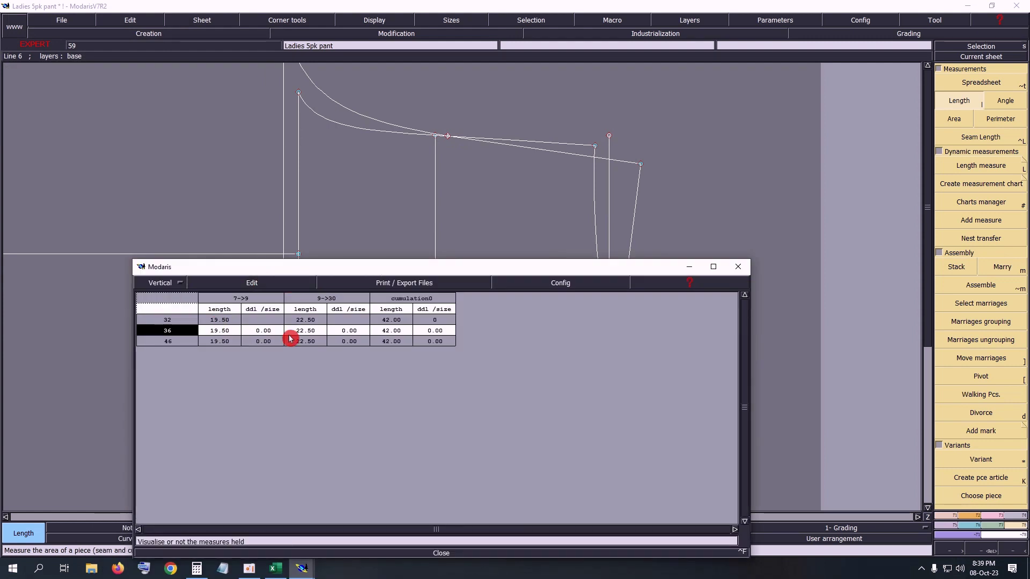
pyautogui.click(275, 568)
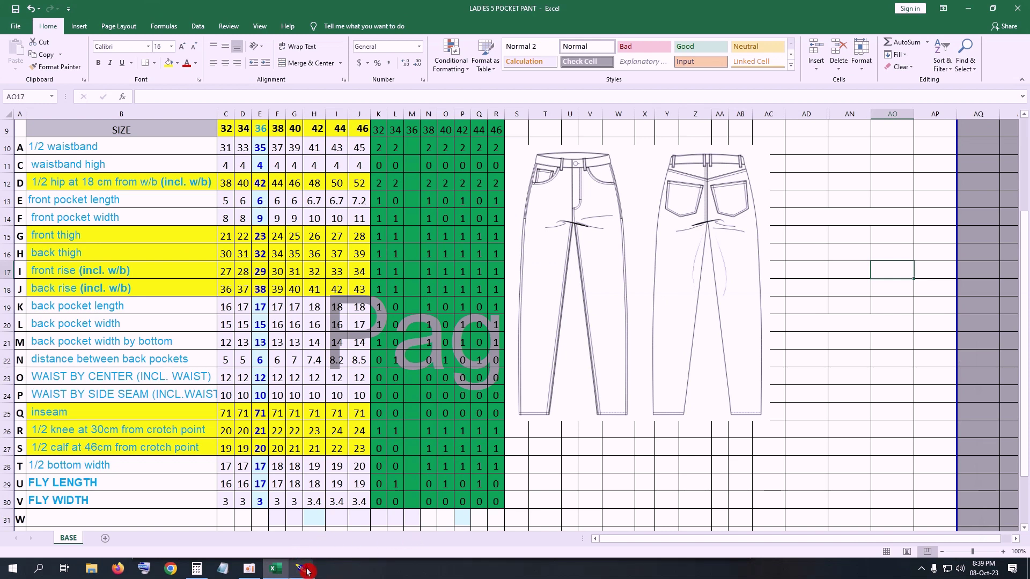
pyautogui.moveTo(301, 569)
pyautogui.click(239, 533)
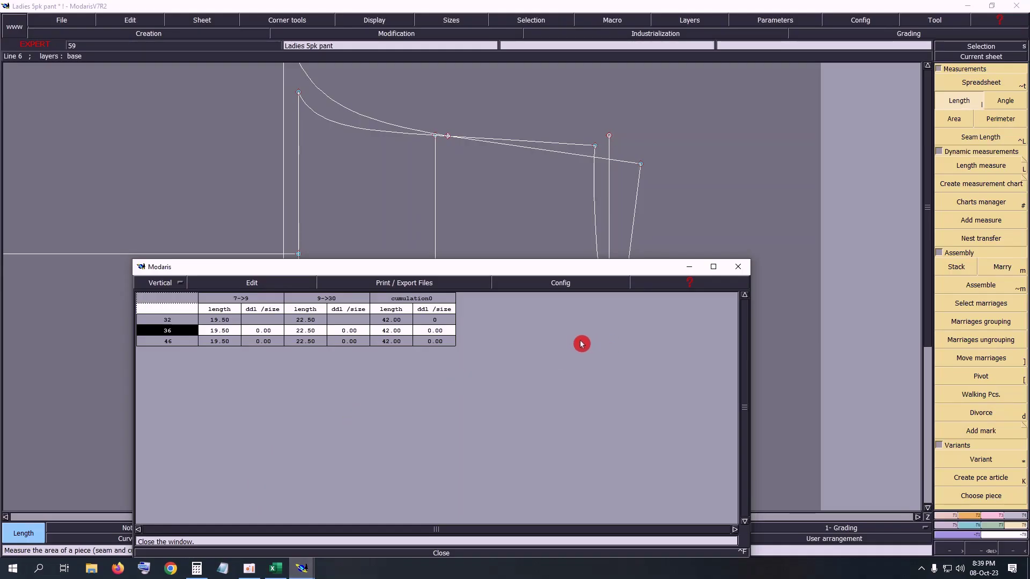
pyautogui.moveTo(405, 270); pyautogui.dragTo(420, 131)
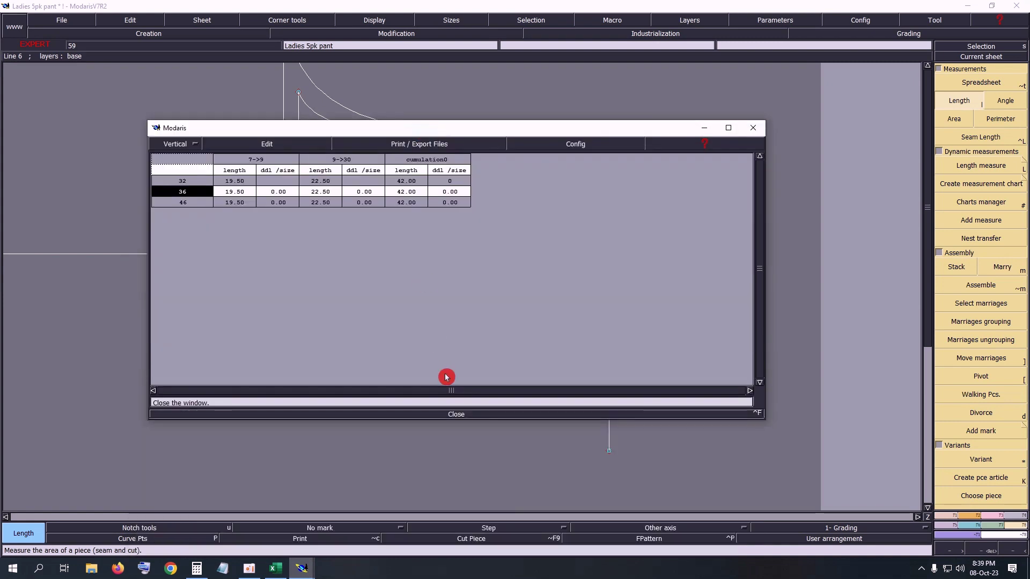
pyautogui.click(460, 415)
# Show tangent handles and drag the hem curve's handles to bend it smoothly at both ends.
pyautogui.moveTo(177, 293); pyautogui.dragTo(671, 477)
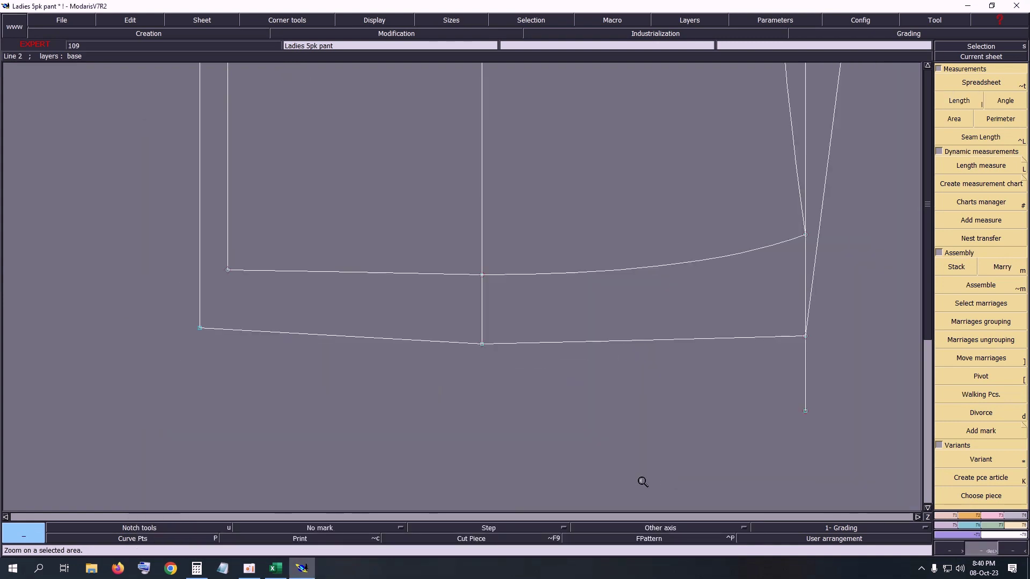
pyautogui.click(374, 20)
pyautogui.click(371, 225)
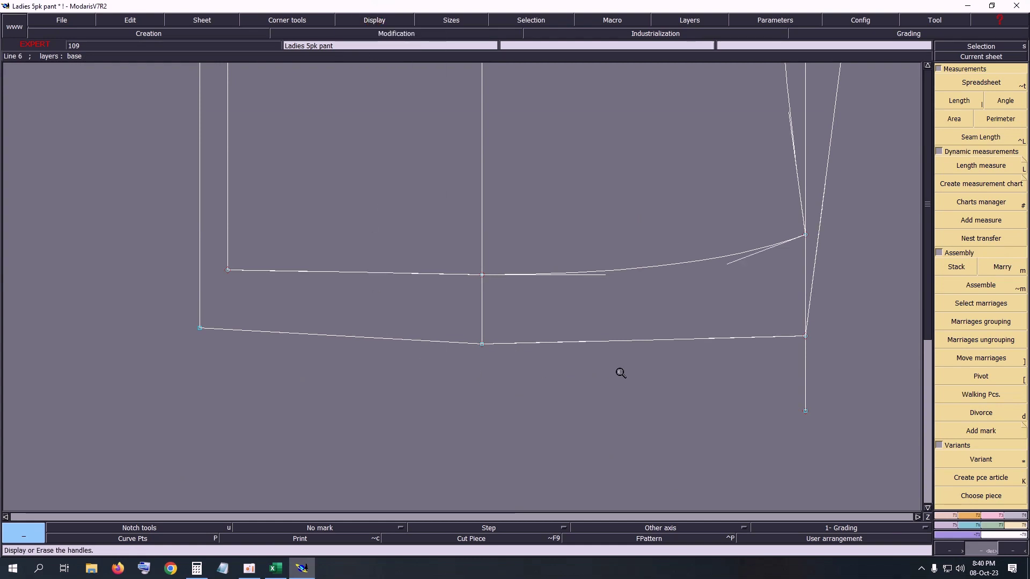
pyautogui.click(583, 341)
pyautogui.moveTo(718, 340); pyautogui.dragTo(686, 350)
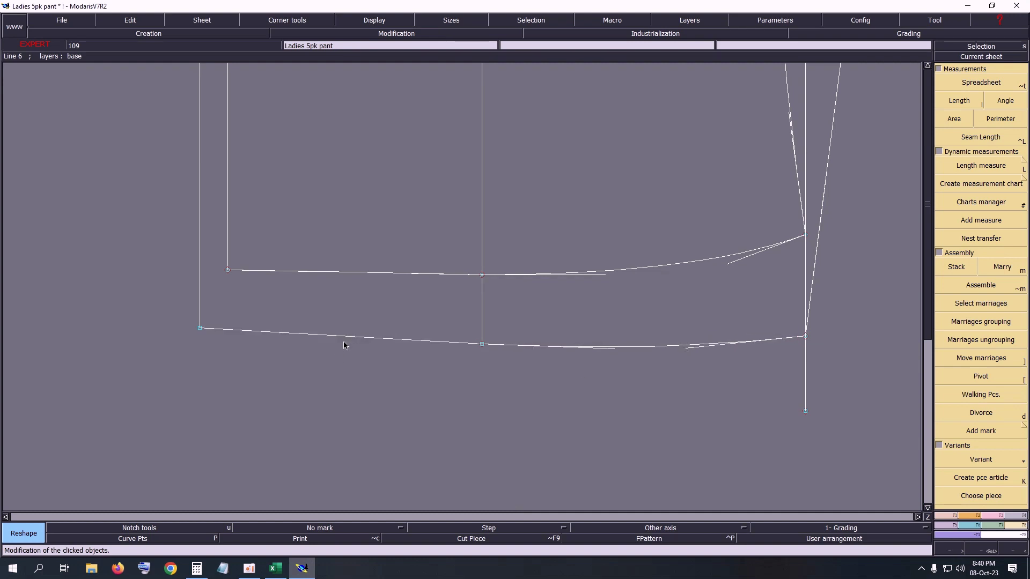
pyautogui.moveTo(391, 342); pyautogui.dragTo(407, 347)
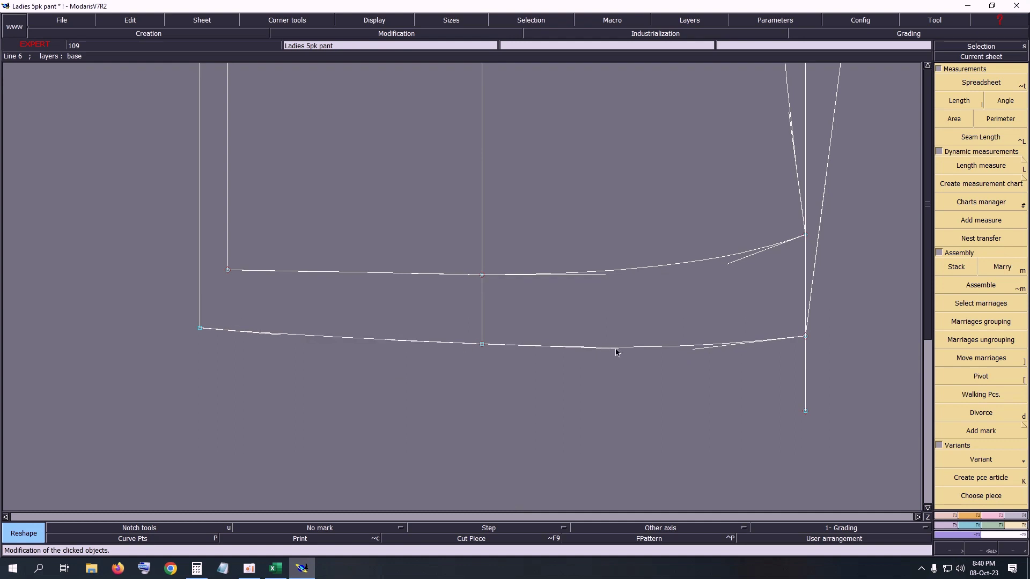
# Hide the curve handles and delete the two stray points beside the panel's right side.
pyautogui.press('Home')
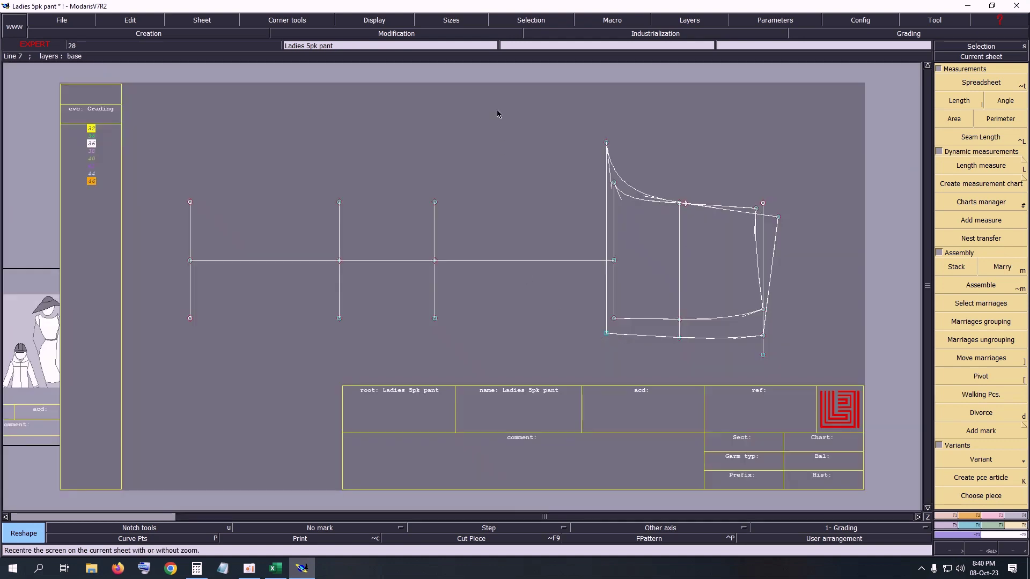
pyautogui.click(375, 20)
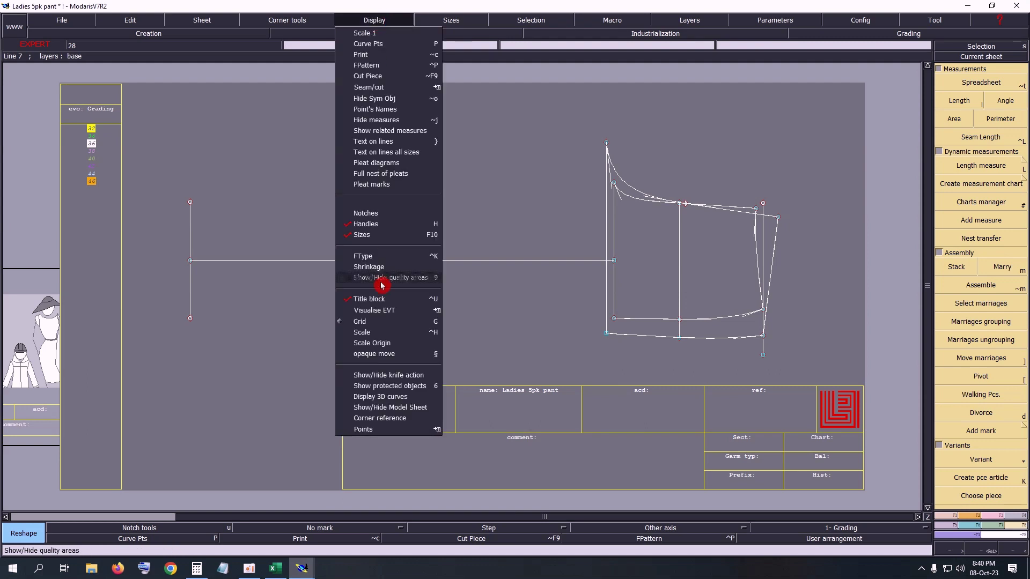
pyautogui.click(377, 231)
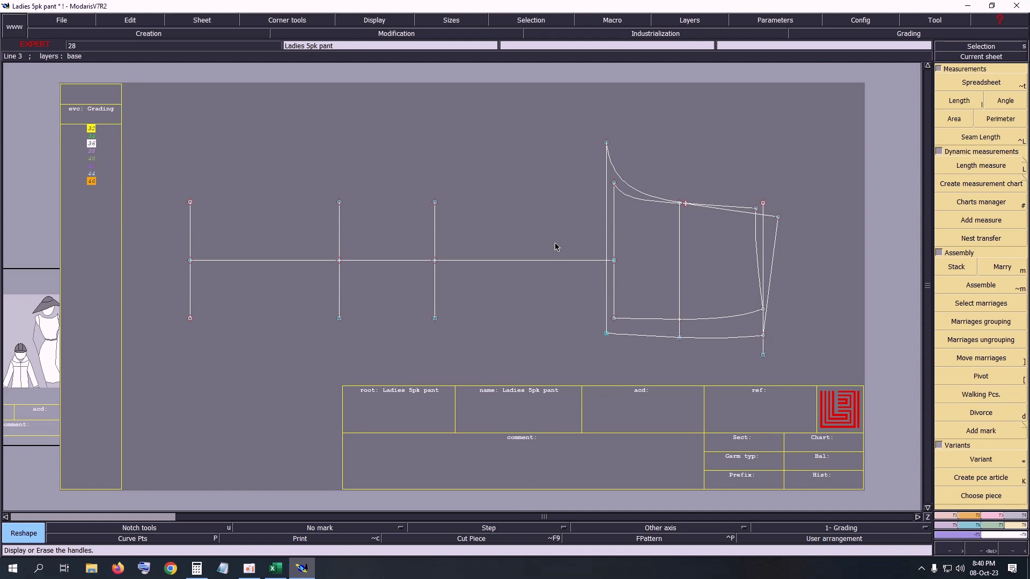
pyautogui.press('Delete')
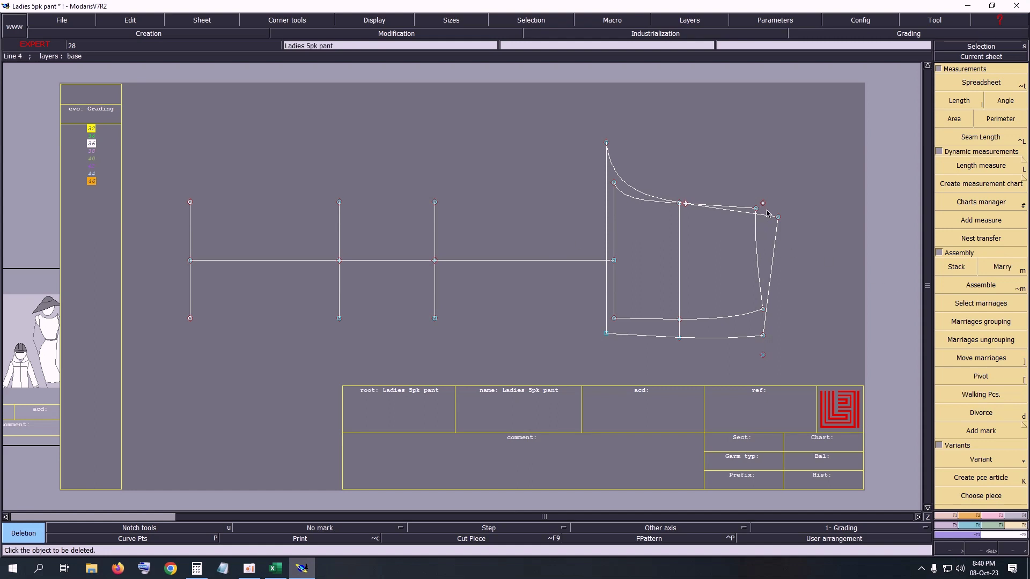
pyautogui.click(767, 206)
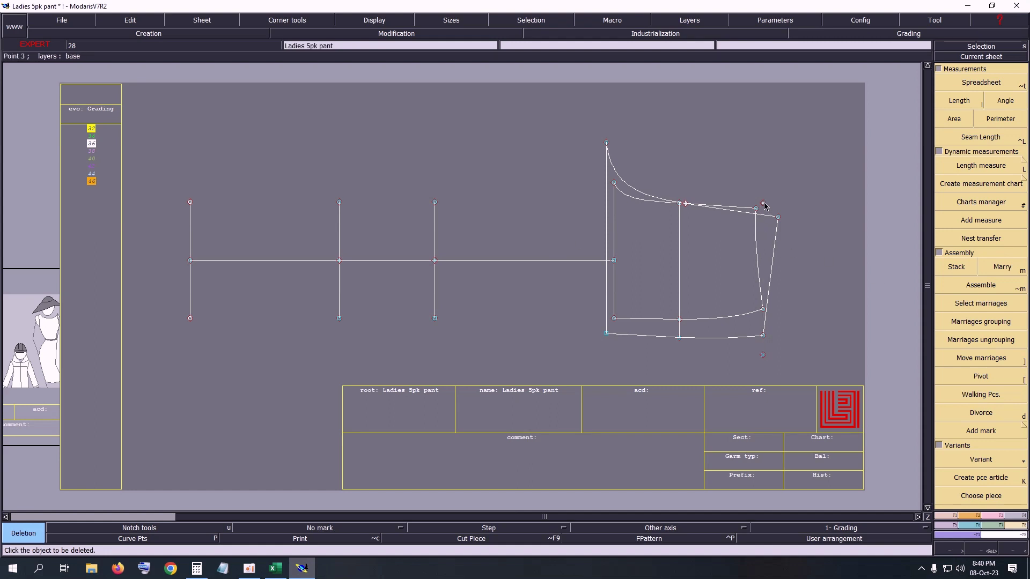
pyautogui.click(762, 354)
# Measure the bottom hem lines (26.24, 25.17), then delete those temporary measures.
pyautogui.hotkey('shift', 'l')
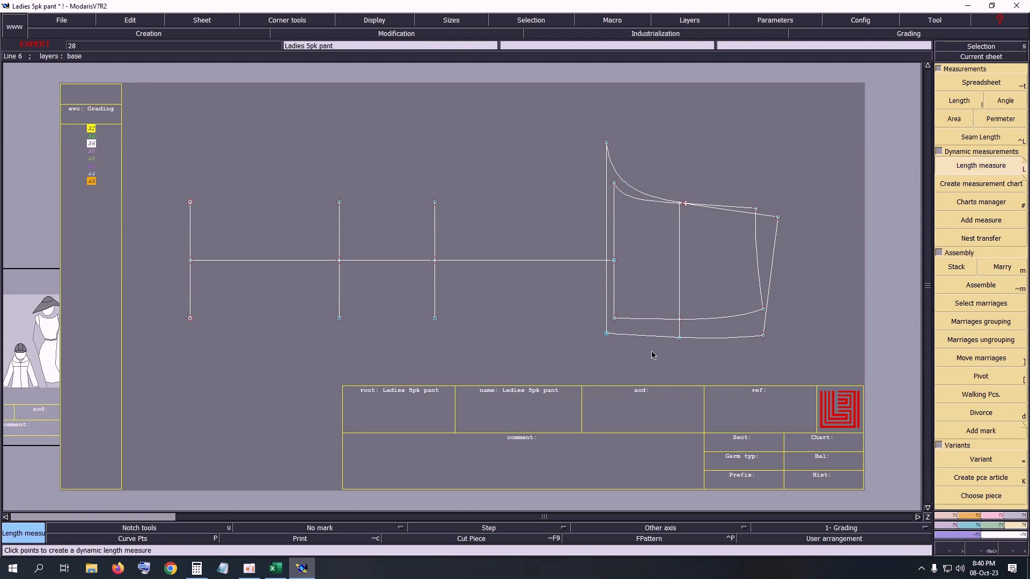
pyautogui.click(713, 352)
pyautogui.press('Escape')
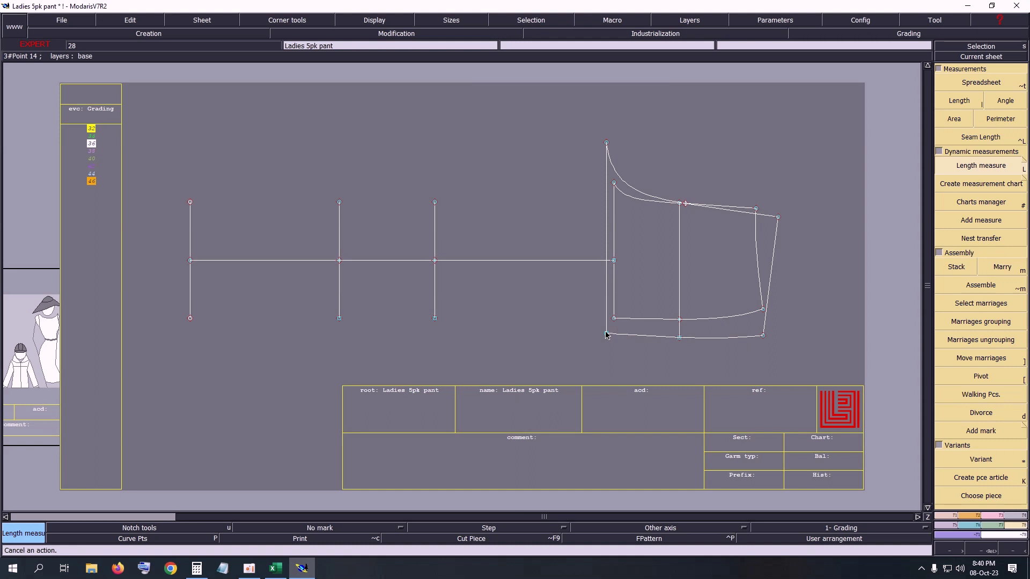
pyautogui.click(765, 340)
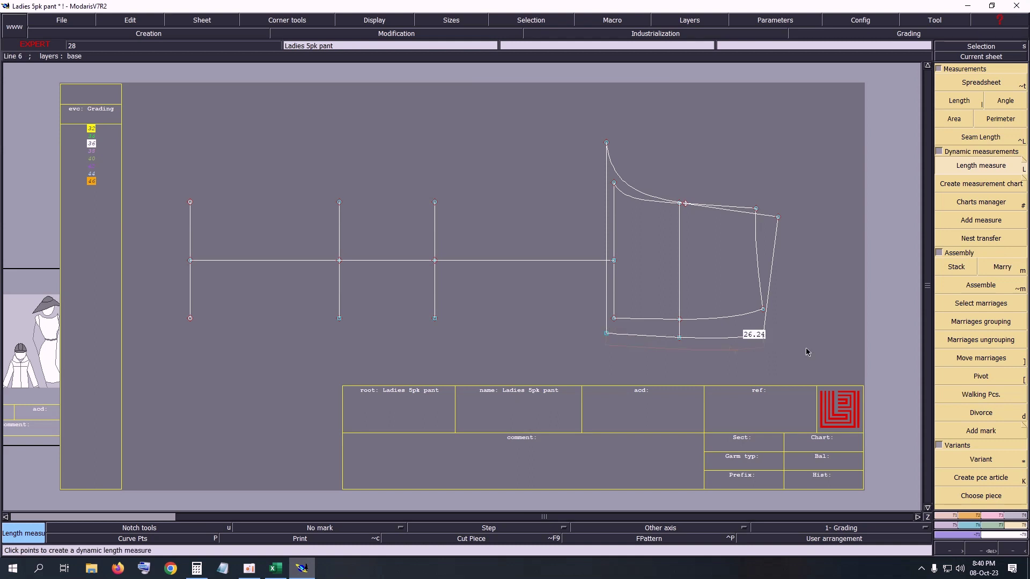
pyautogui.click(750, 317)
pyautogui.press('Delete')
pyautogui.click(759, 349)
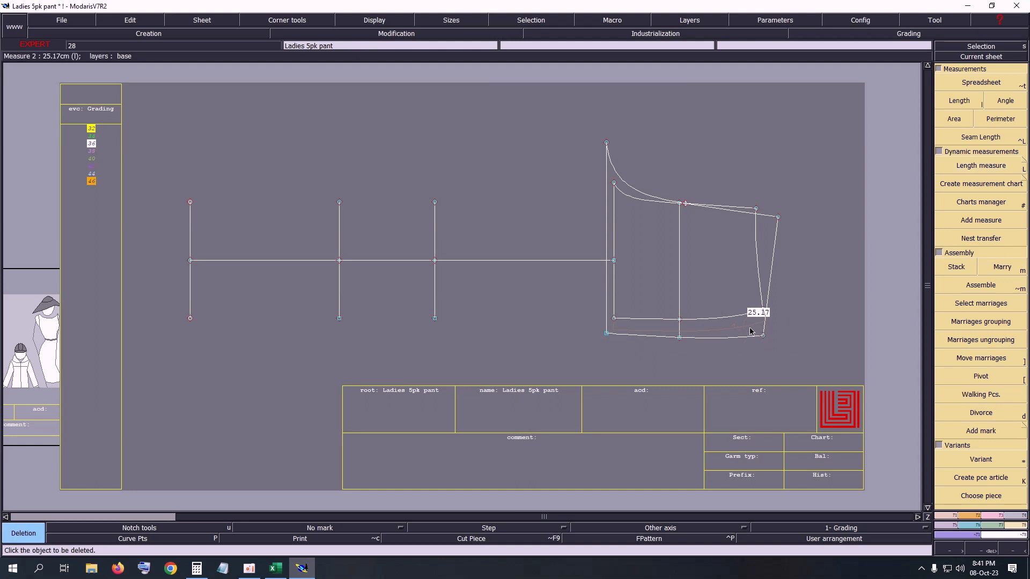
pyautogui.click(750, 325)
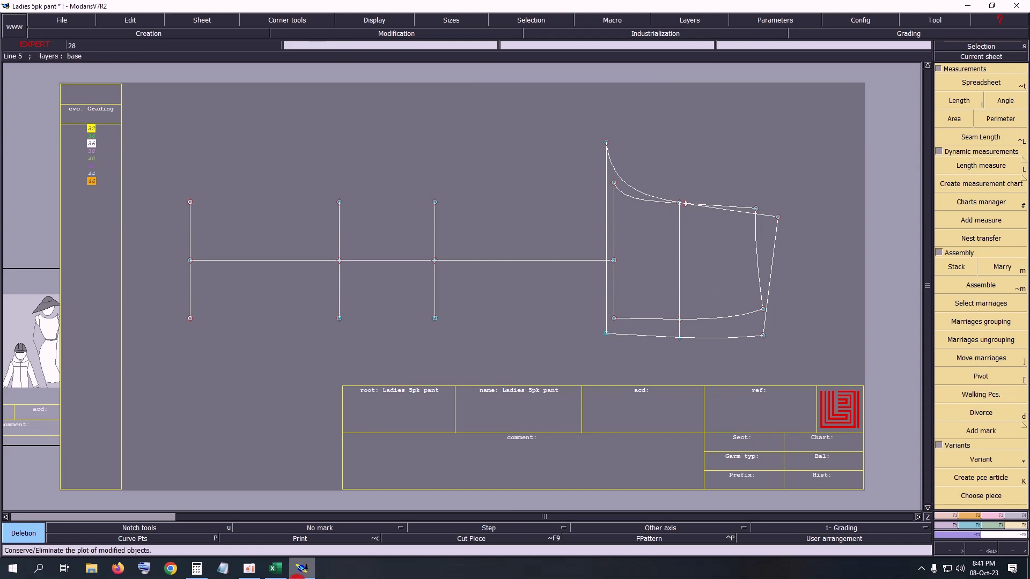
pyautogui.click(275, 568)
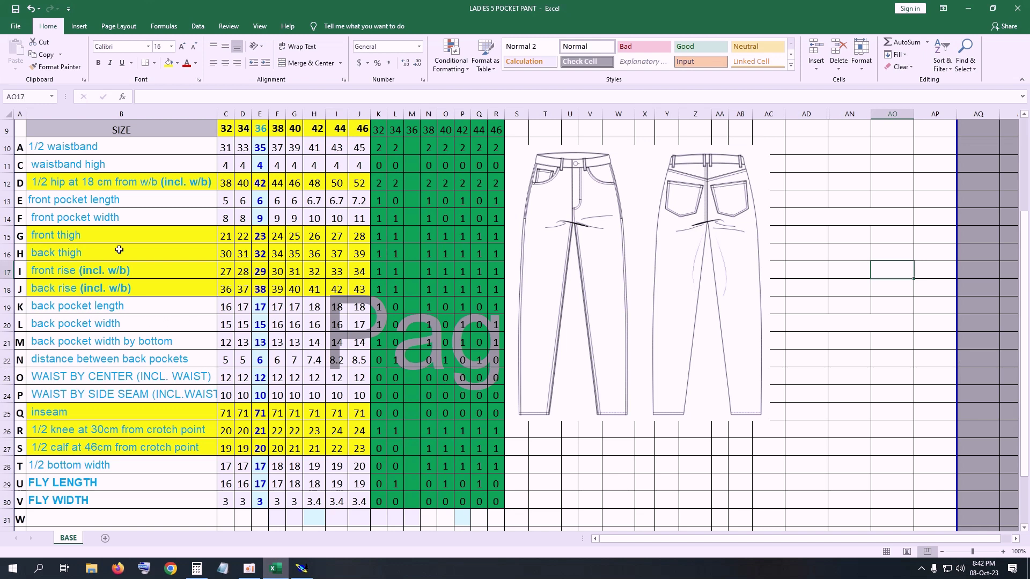
pyautogui.click(31, 200)
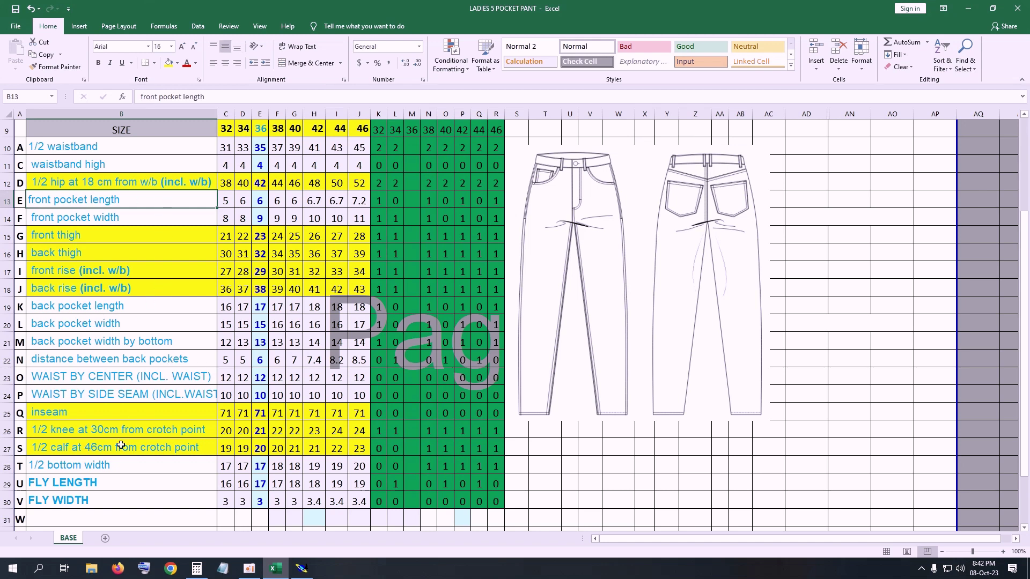
pyautogui.click(264, 434)
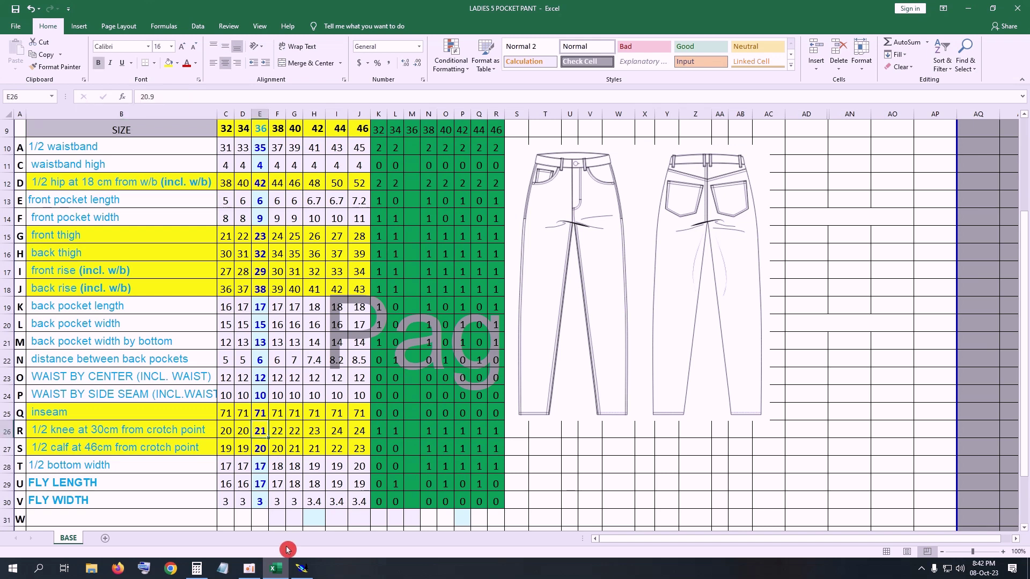
pyautogui.click(280, 572)
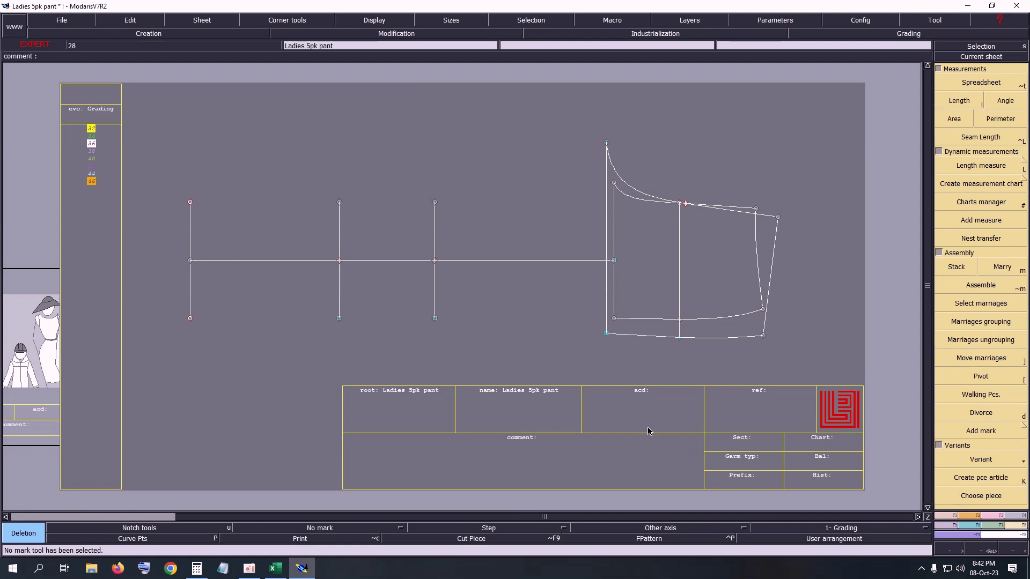
# Choose Nest transfer in Modaris, then bring the LADIES 5 POCKET PANT Excel chart to the front.
pyautogui.click(982, 239)
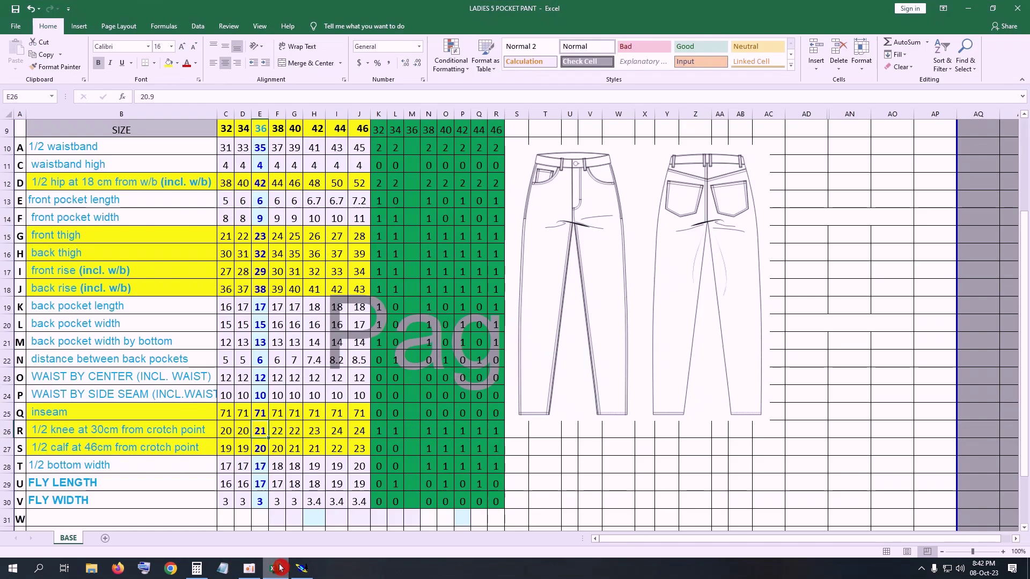
pyautogui.click(275, 568)
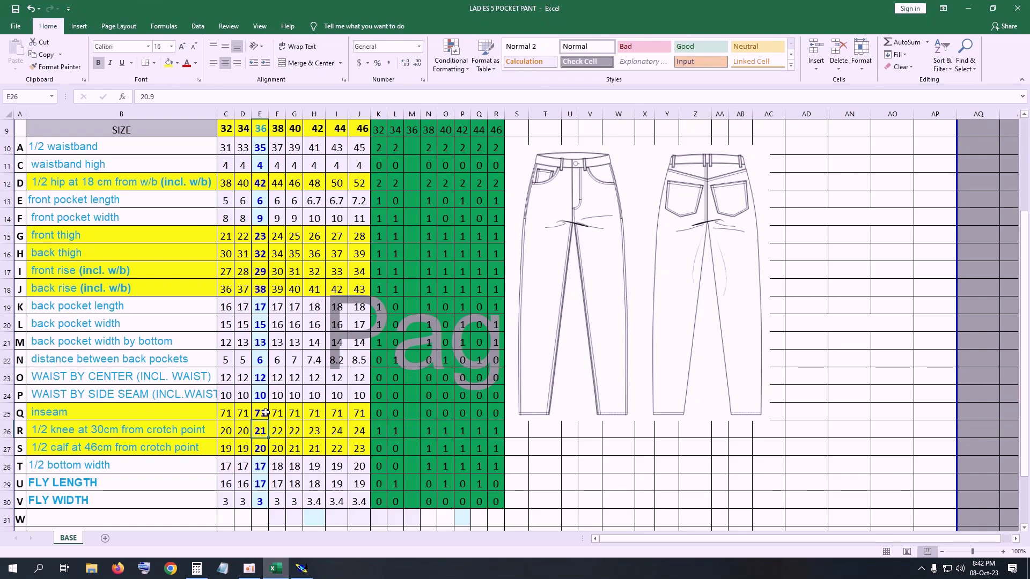
# Enter 21 in cell AN15 and centre it.
pyautogui.click(851, 234)
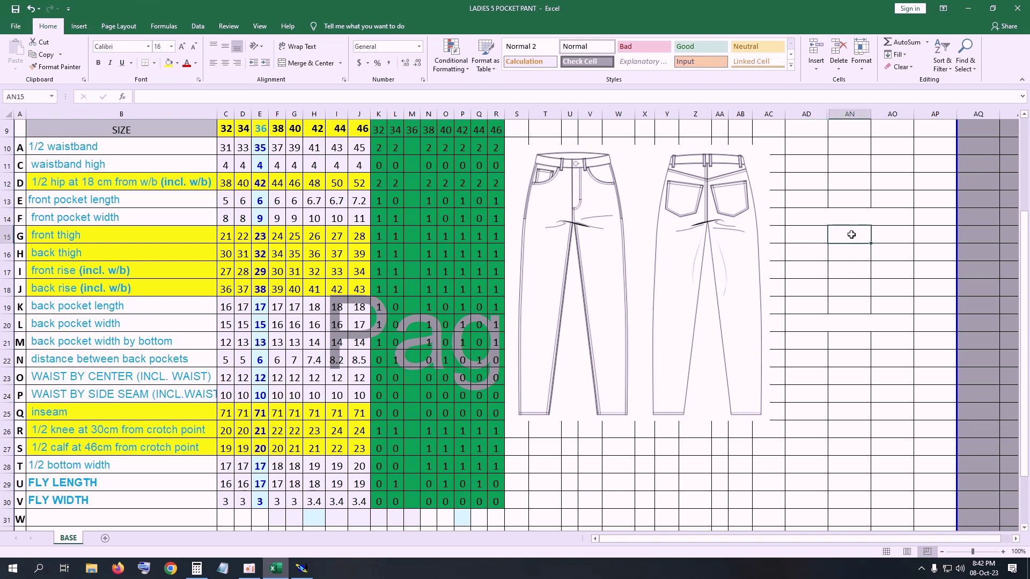
pyautogui.write('21')
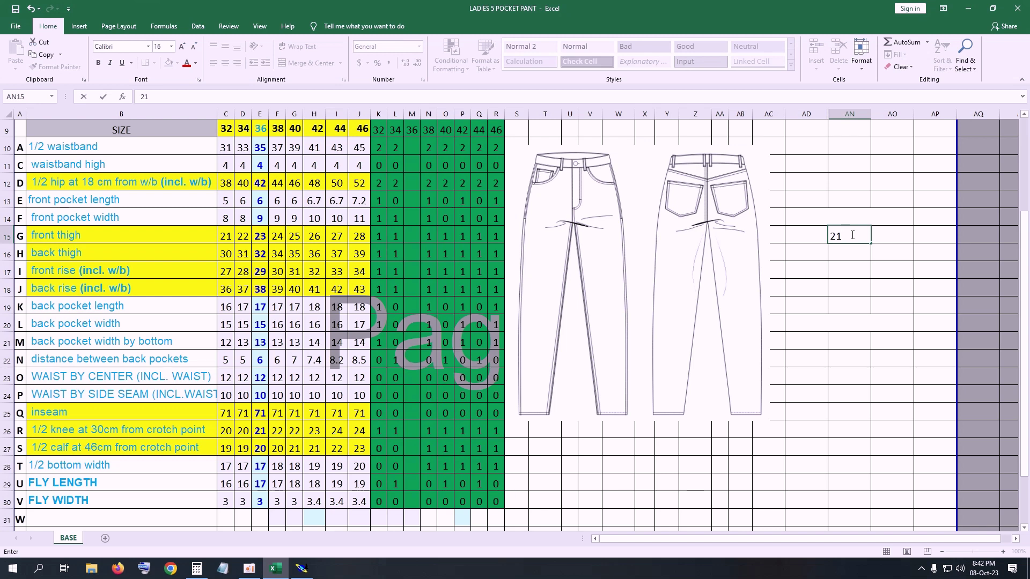
pyautogui.click(905, 234)
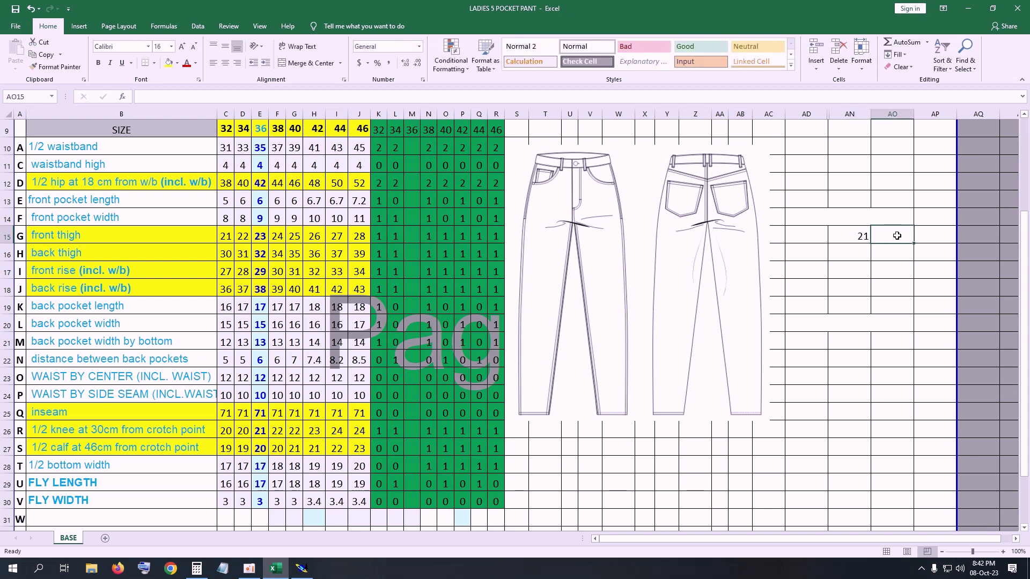
pyautogui.click(844, 236)
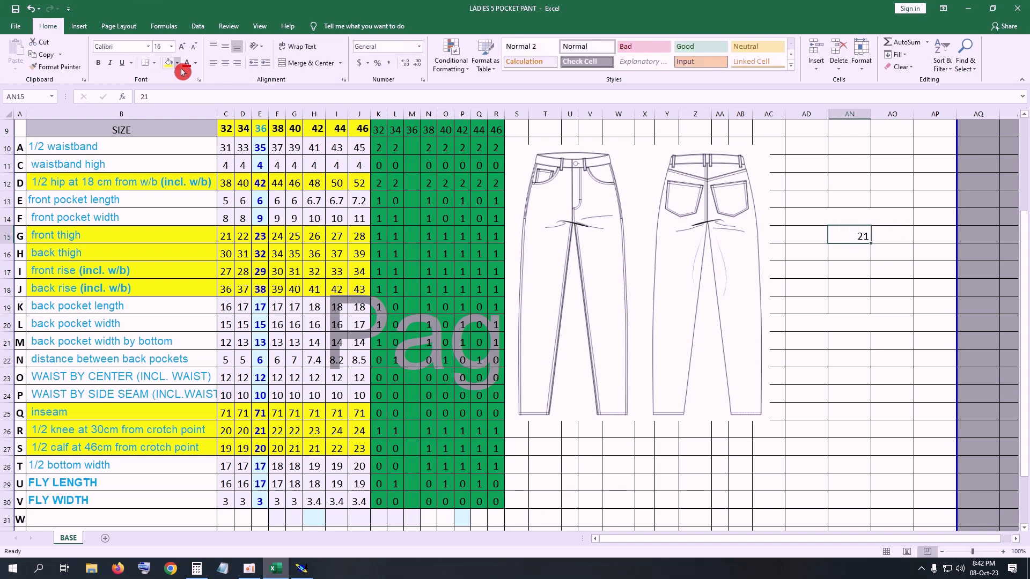
pyautogui.click(226, 65)
# Put =AN15*2 in AO15, giving 42, and centre it.
pyautogui.click(882, 236)
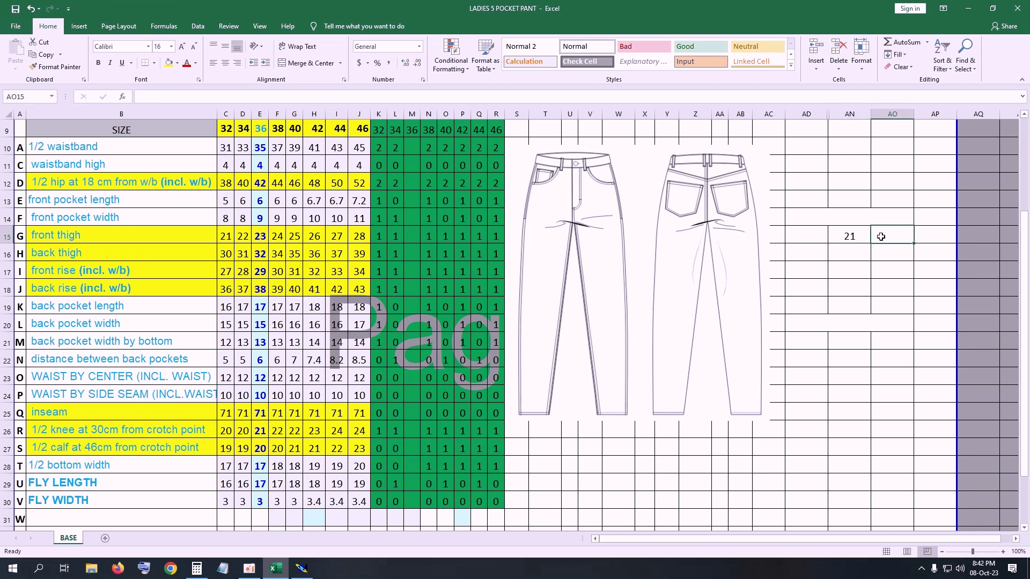
pyautogui.write('=')
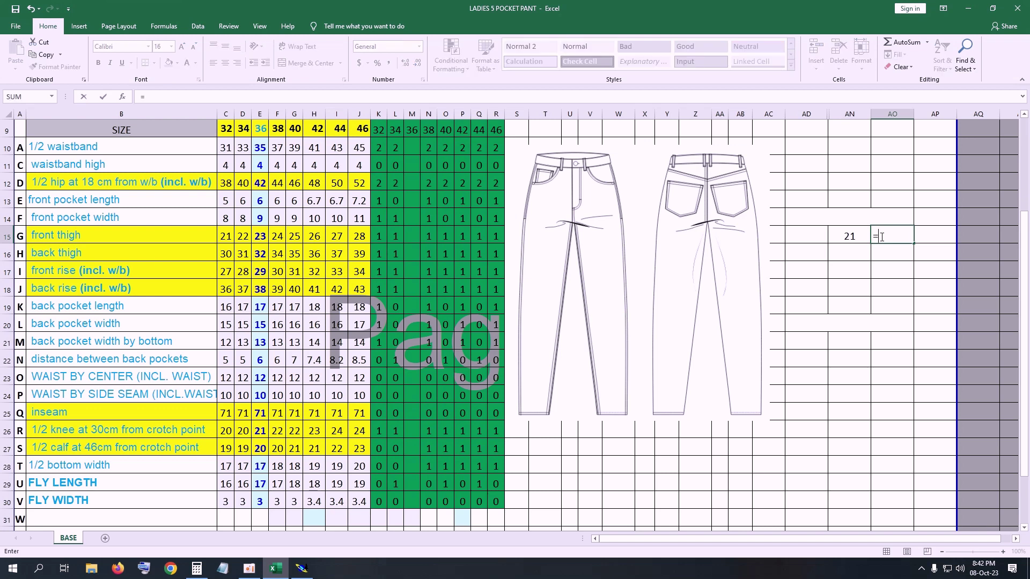
pyautogui.click(848, 237)
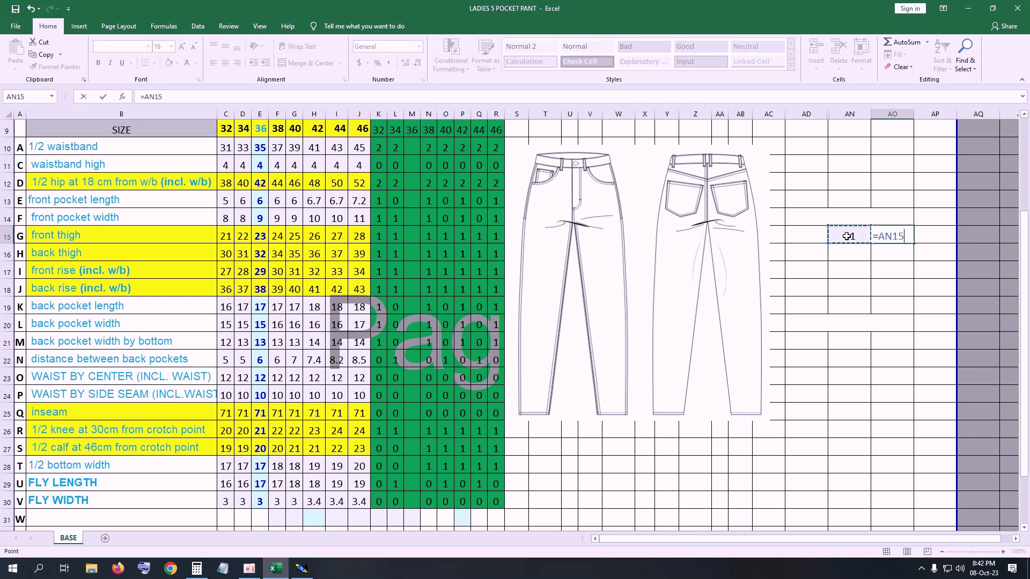
pyautogui.write('*')
pyautogui.write('2')
pyautogui.press('Return')
pyautogui.click(882, 236)
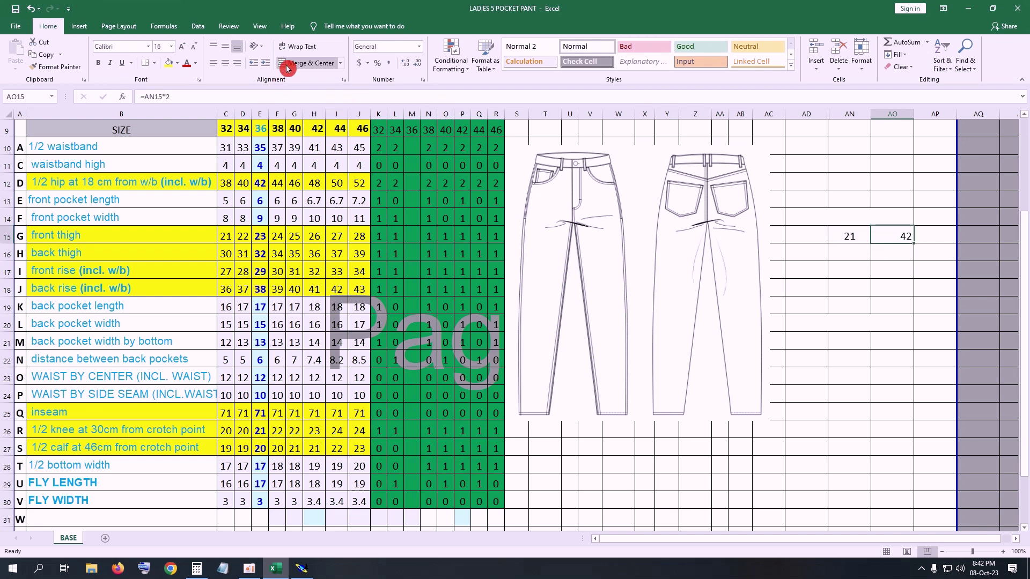
pyautogui.click(225, 63)
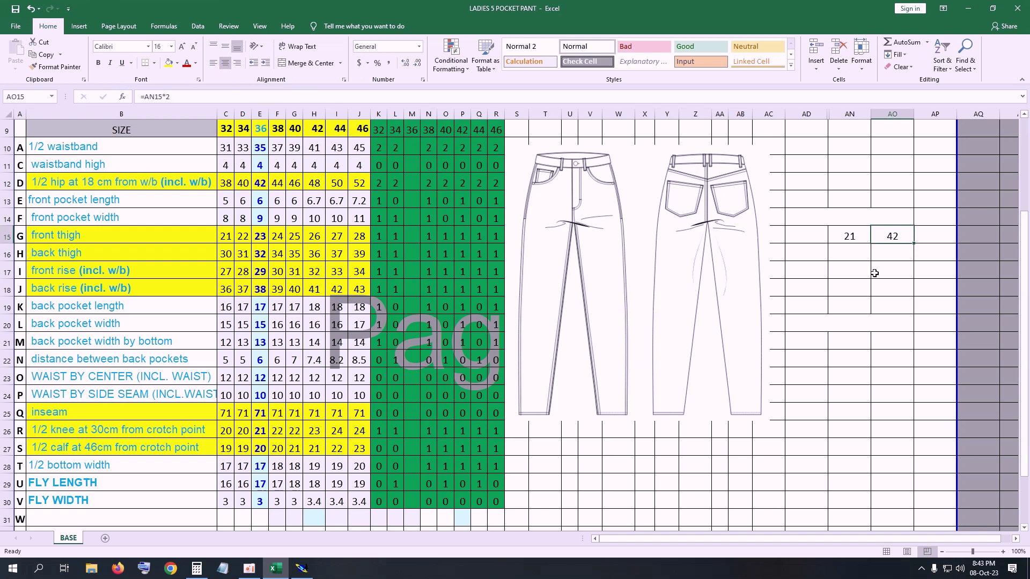
# Put =AO15-4 in AP15, giving 38, and format the cell.
pyautogui.click(923, 234)
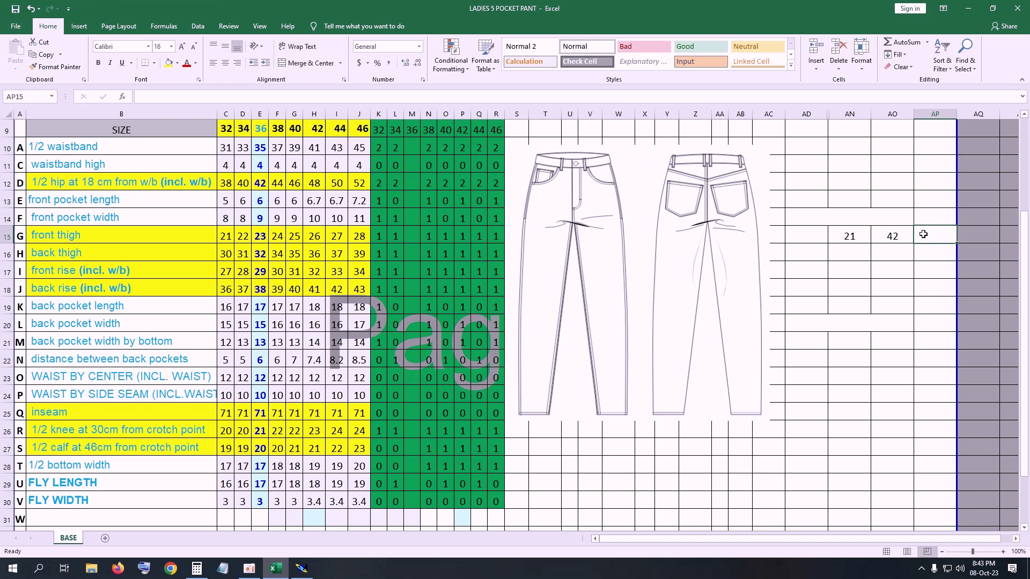
pyautogui.write('=')
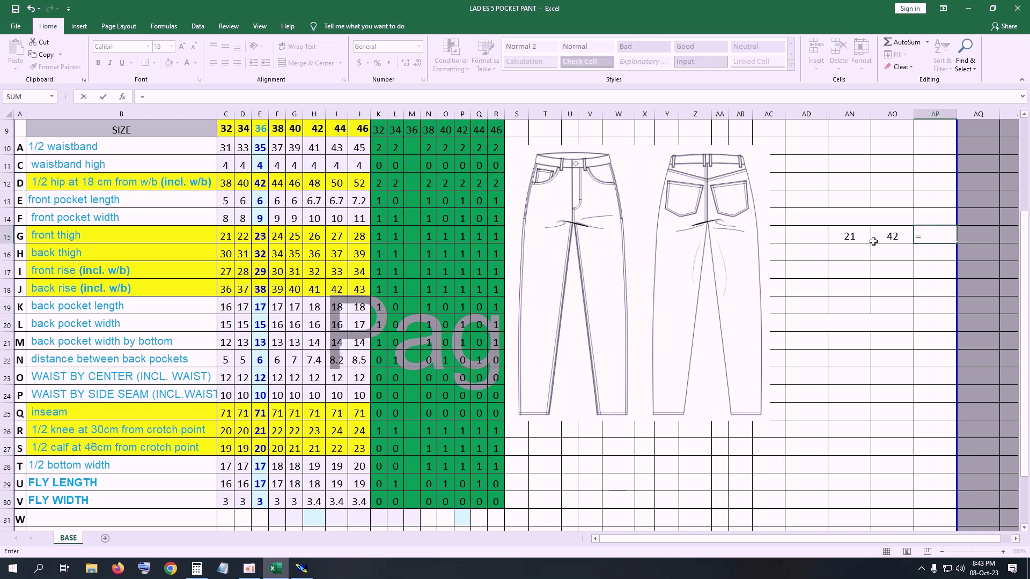
pyautogui.click(889, 235)
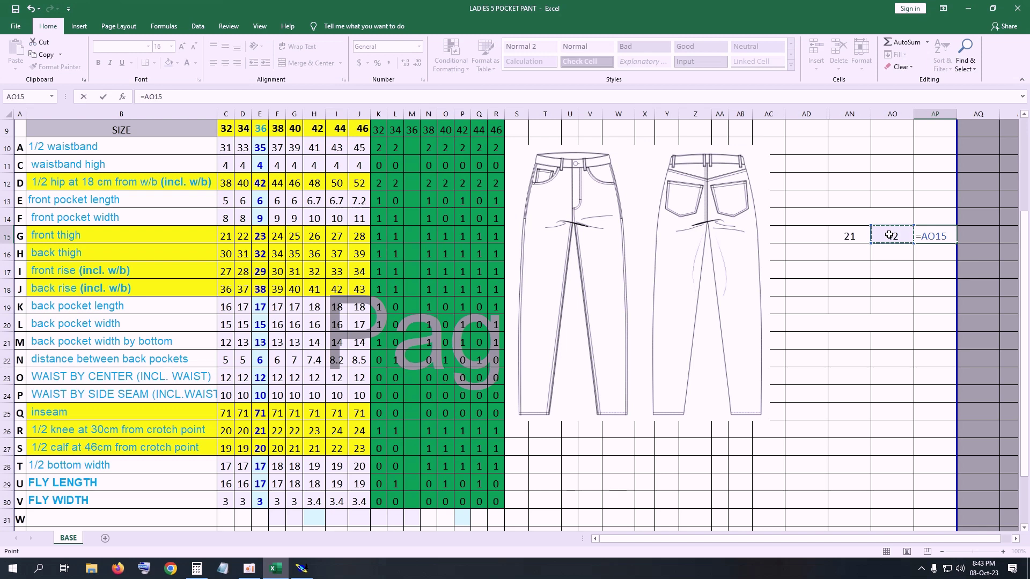
pyautogui.write('-')
pyautogui.write('4')
pyautogui.press('Return')
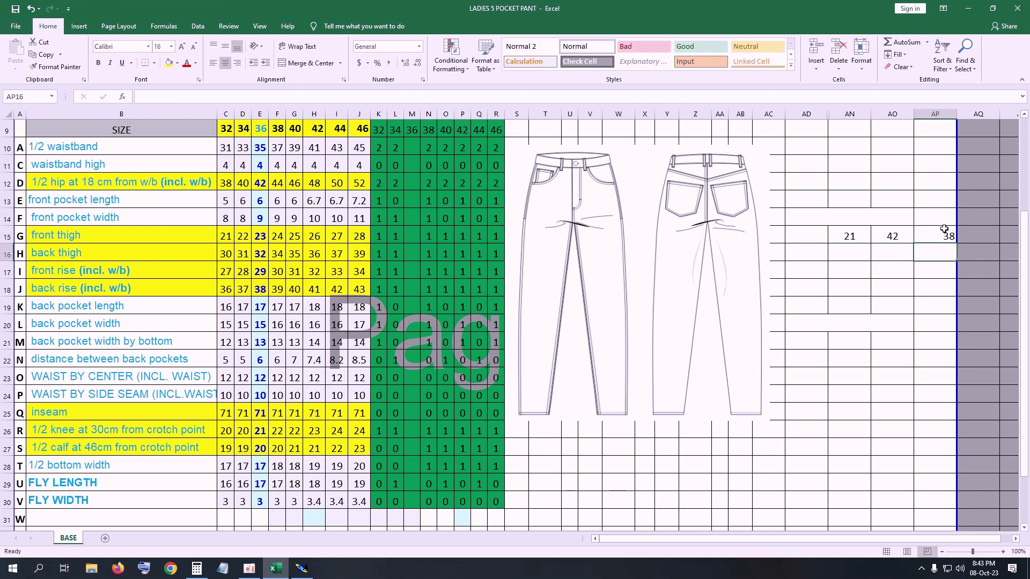
pyautogui.click(944, 234)
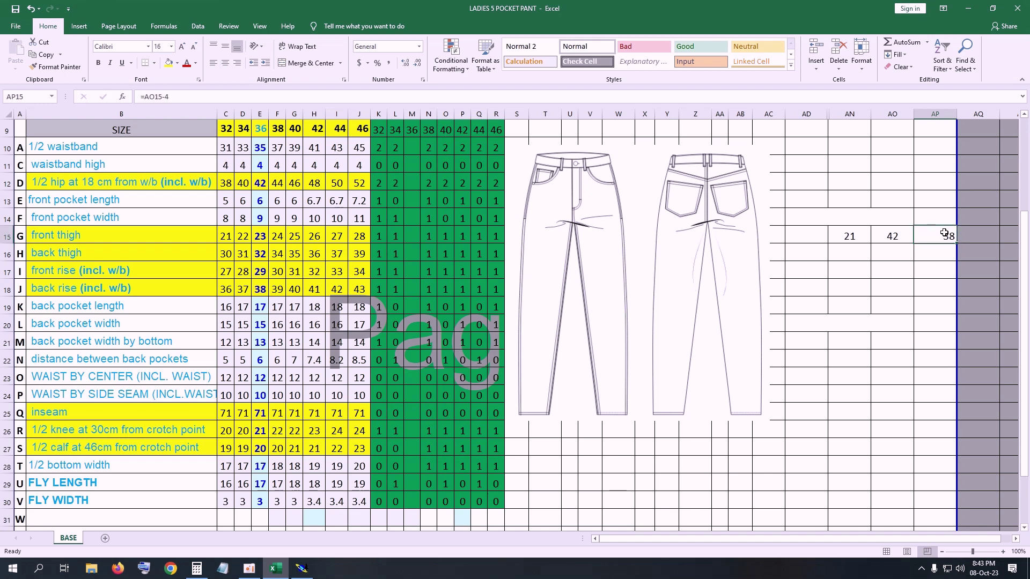
pyautogui.click(238, 68)
pyautogui.click(237, 68)
# Put =AP15/4 in AN17, giving 9.5, centre it, and return to Modaris.
pyautogui.click(844, 271)
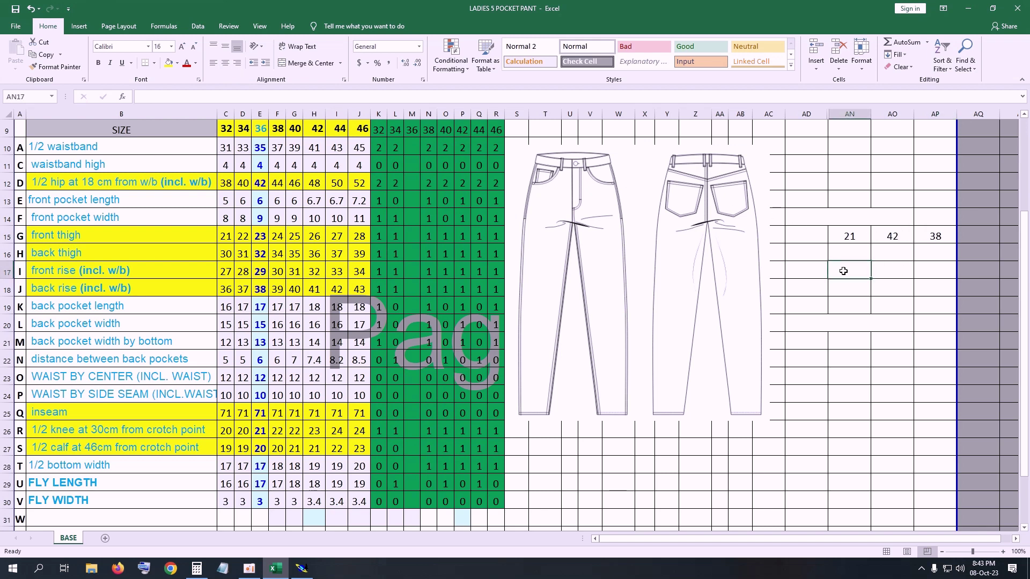
pyautogui.write('=')
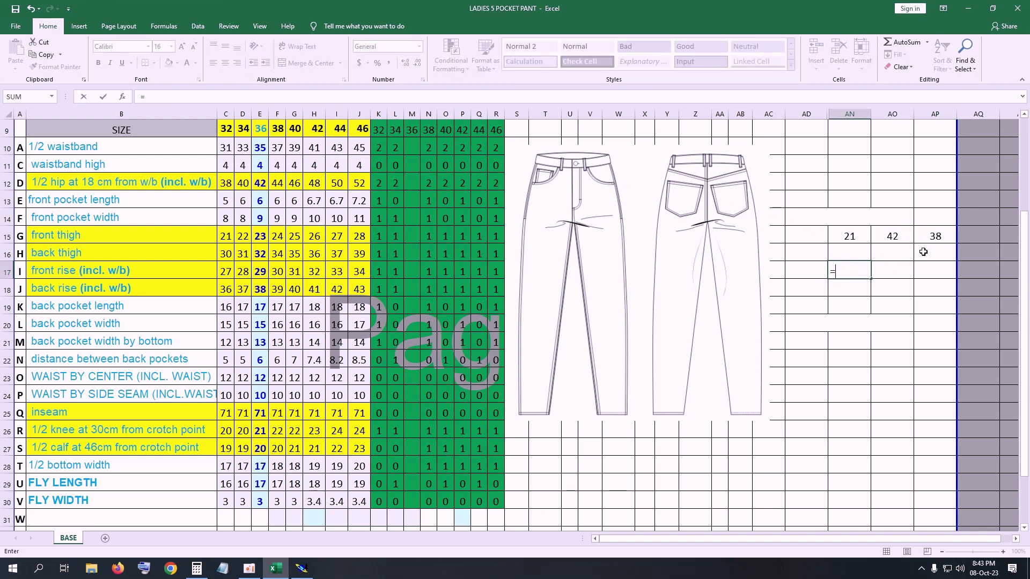
pyautogui.click(936, 236)
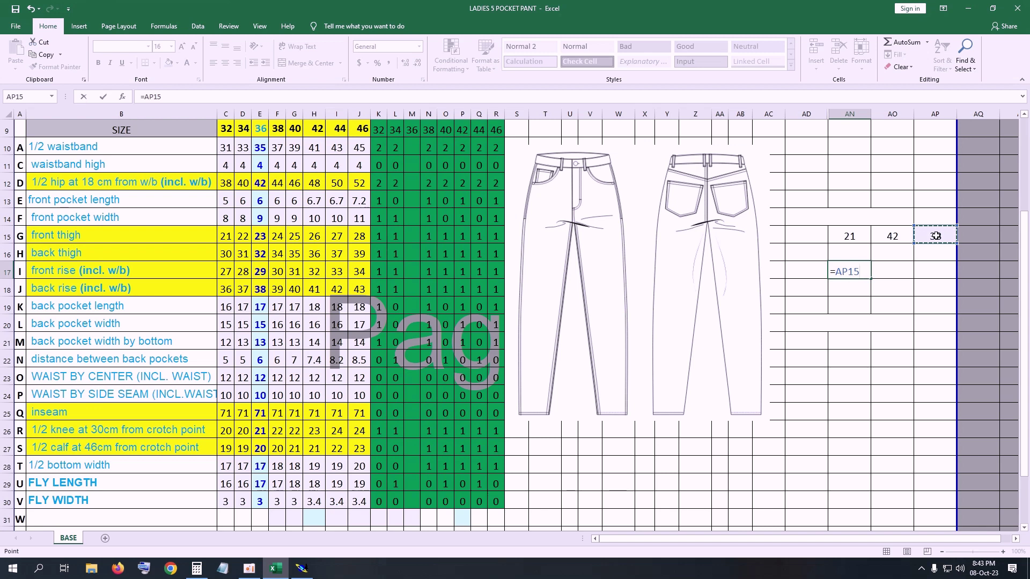
pyautogui.write('/4')
pyautogui.press('Return')
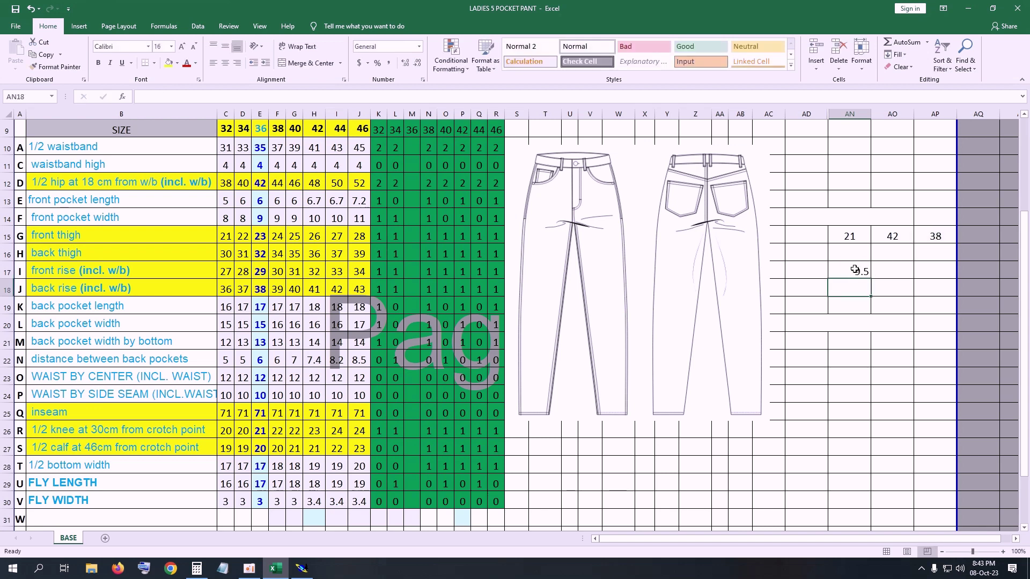
pyautogui.click(848, 270)
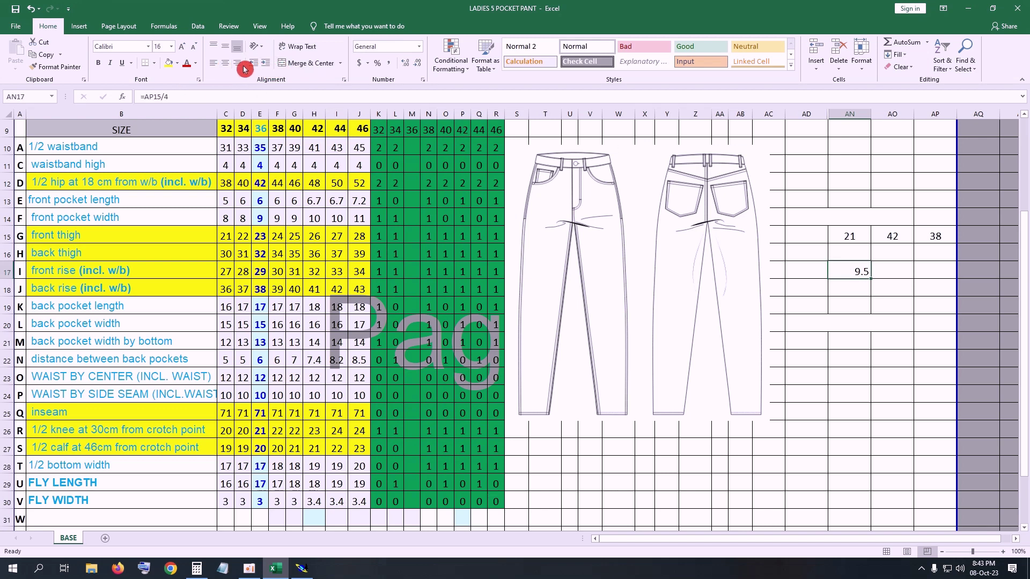
pyautogui.click(225, 62)
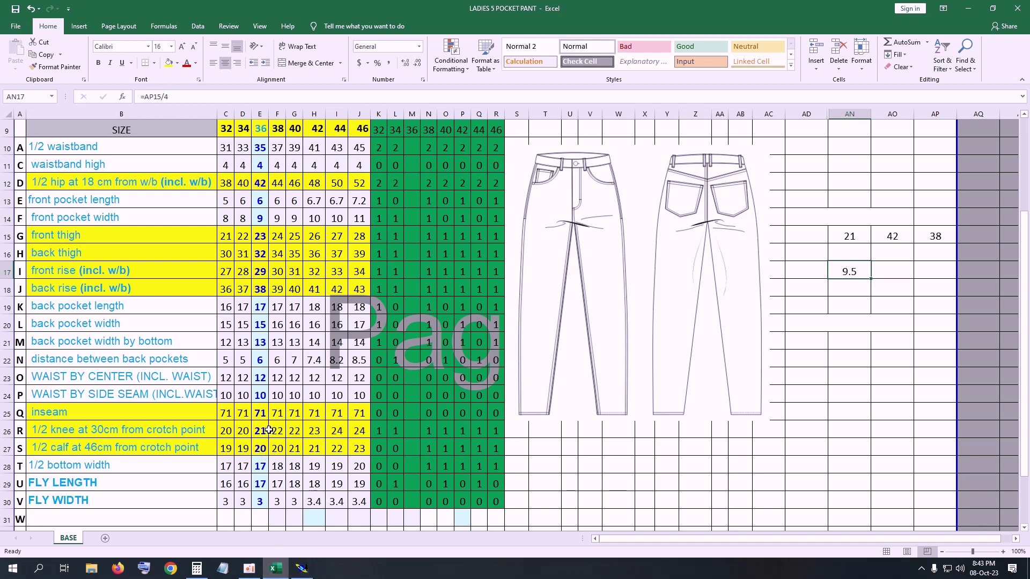
pyautogui.click(302, 568)
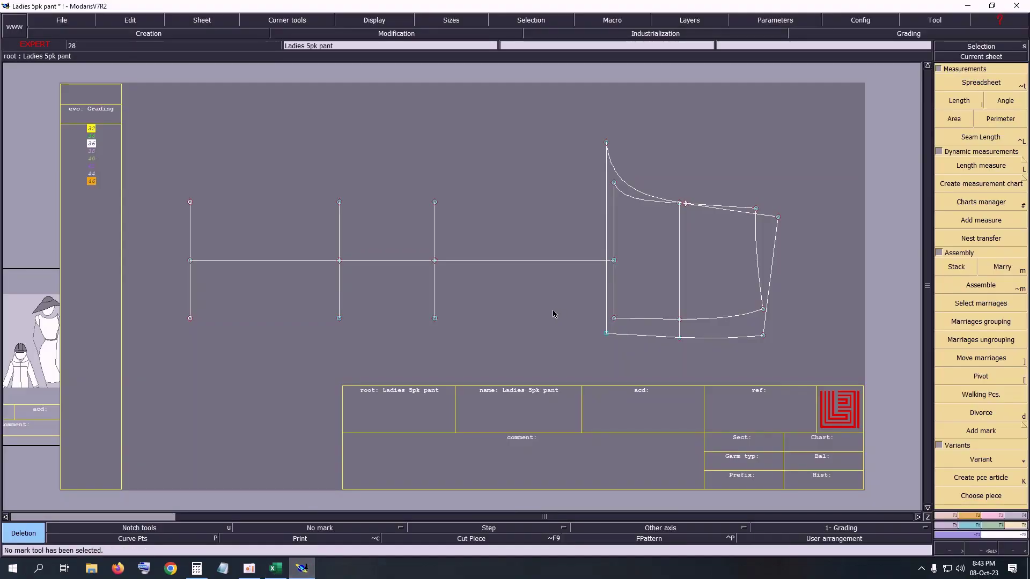
# Place developed points 9.5 cm above and below the centre line on the third vertical line.
pyautogui.press('x')
pyautogui.click(435, 261)
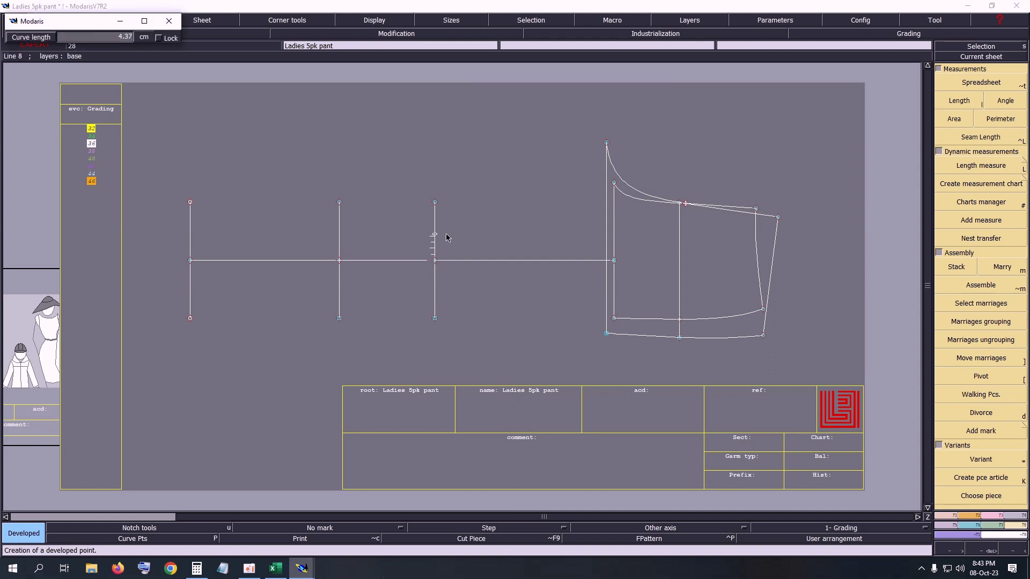
pyautogui.write('9.50')
pyautogui.press('Return')
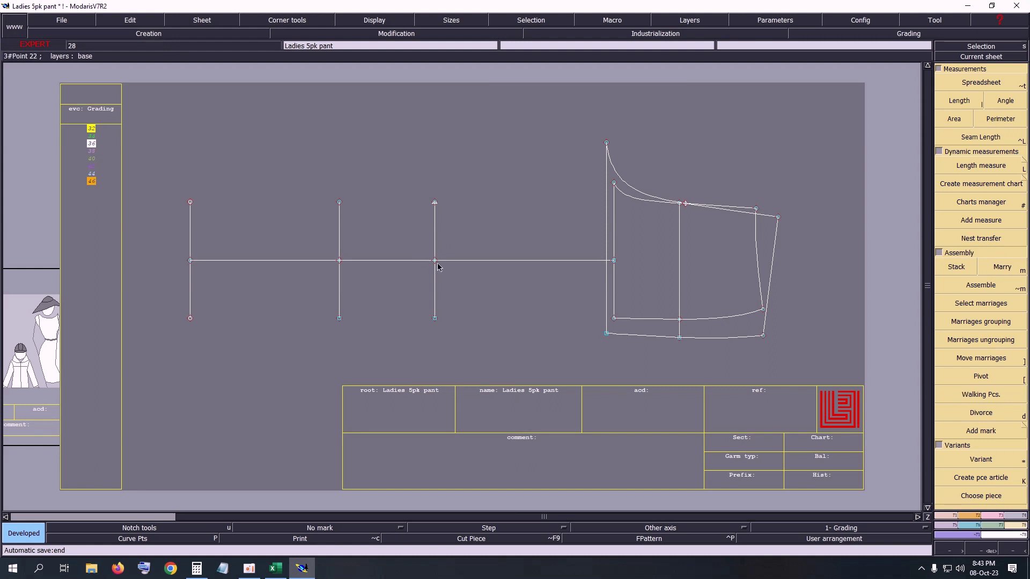
pyautogui.click(436, 264)
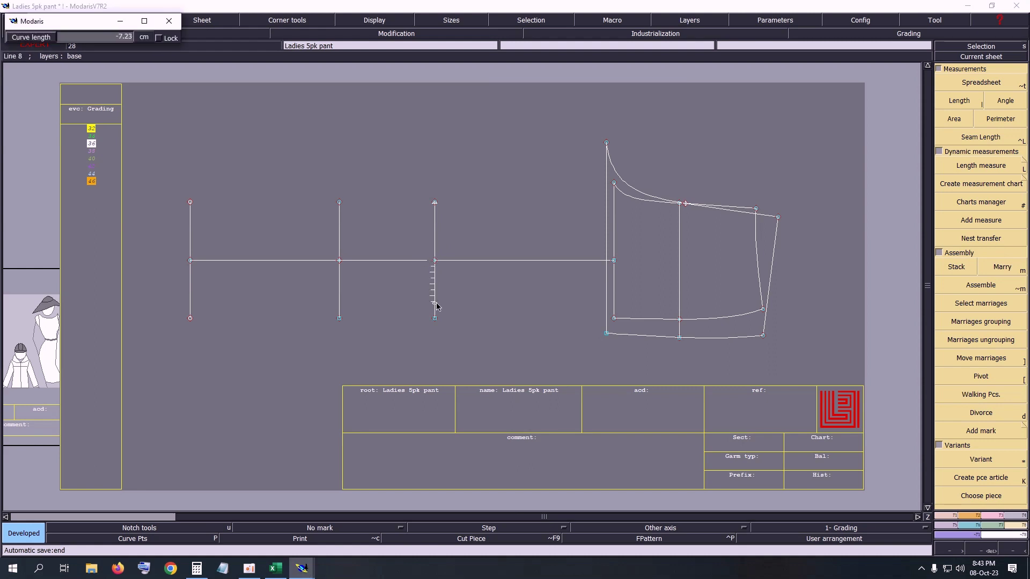
pyautogui.write('9.50')
pyautogui.press('BackSpace')
pyautogui.press('Return')
# Insert a point at the upper 9.5 cm mark and delete the line segment above it.
pyautogui.press('z')
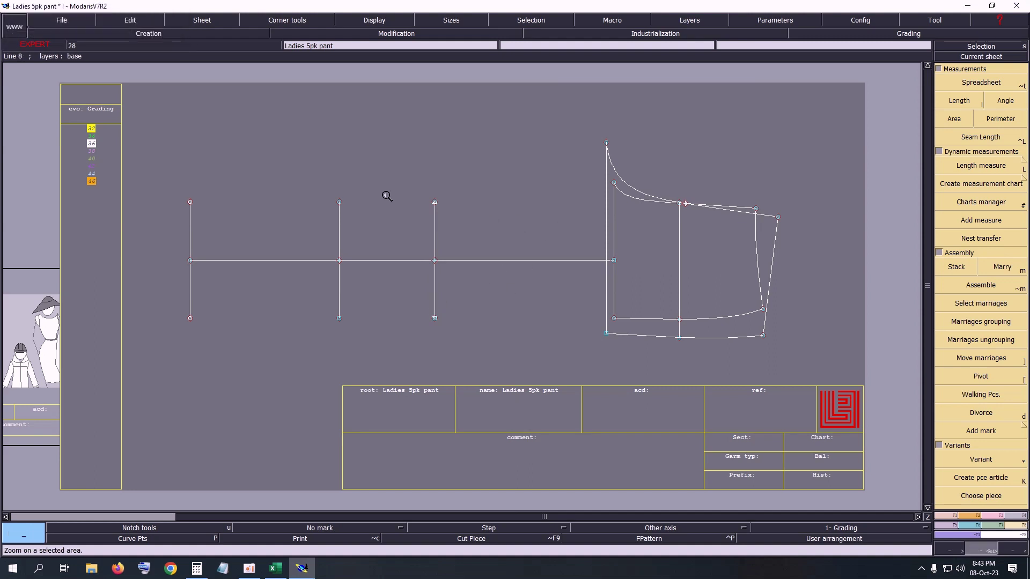
pyautogui.moveTo(374, 170)
pyautogui.mouseDown()
pyautogui.moveTo(521, 266)
pyautogui.moveTo(674, 338)
pyautogui.mouseUp()
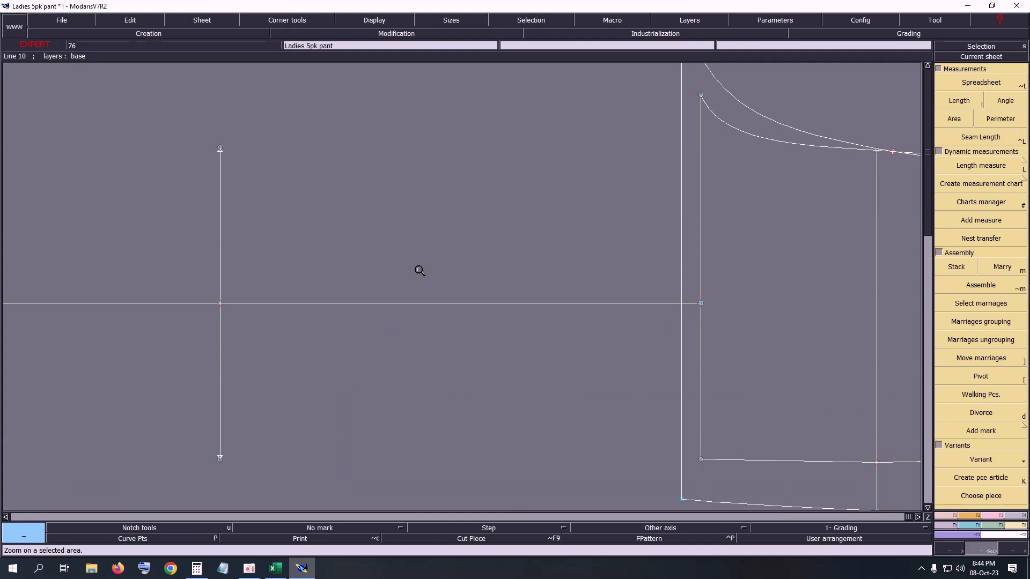
pyautogui.click(990, 135)
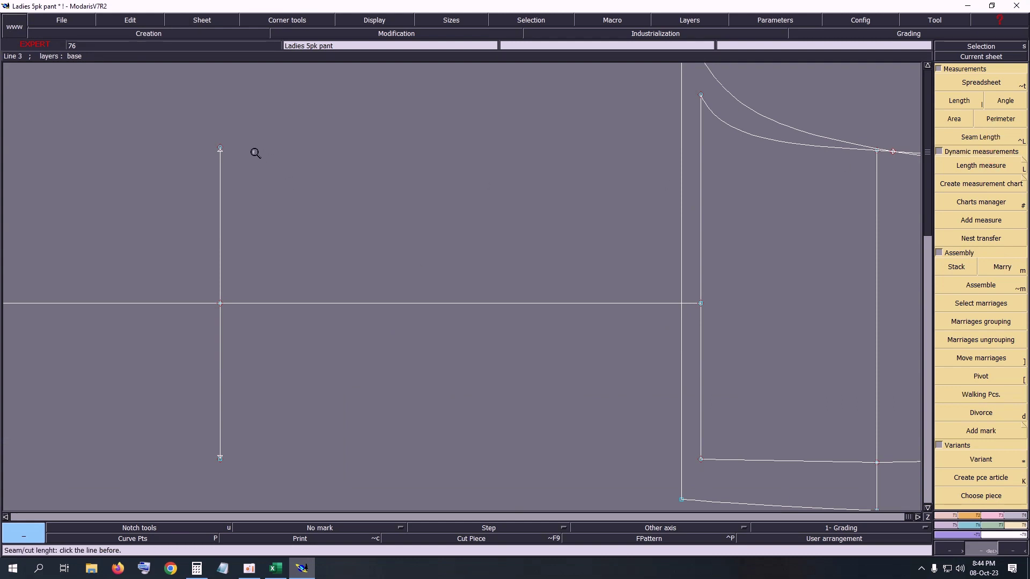
pyautogui.moveTo(177, 129); pyautogui.dragTo(210, 148)
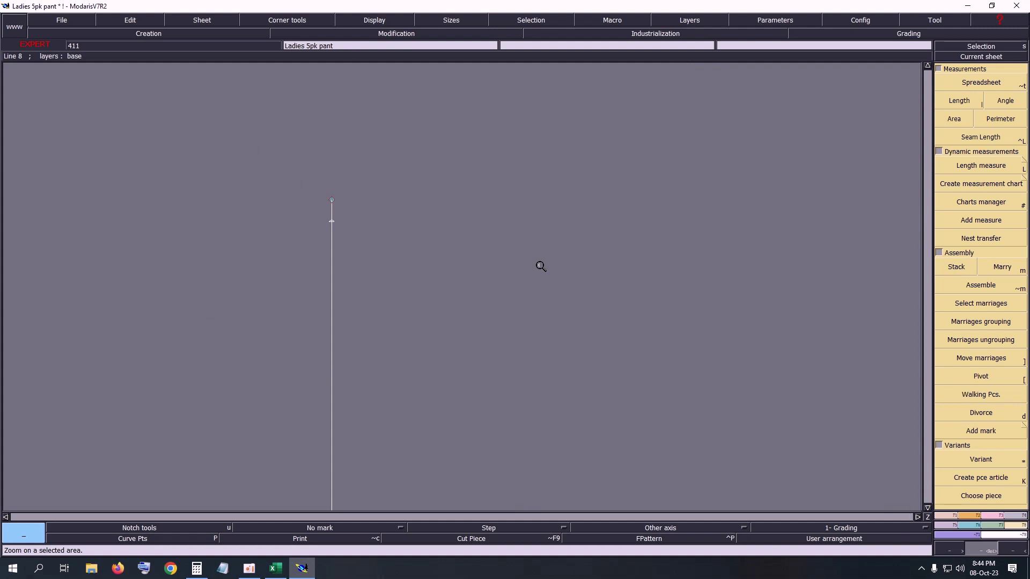
pyautogui.click(334, 222)
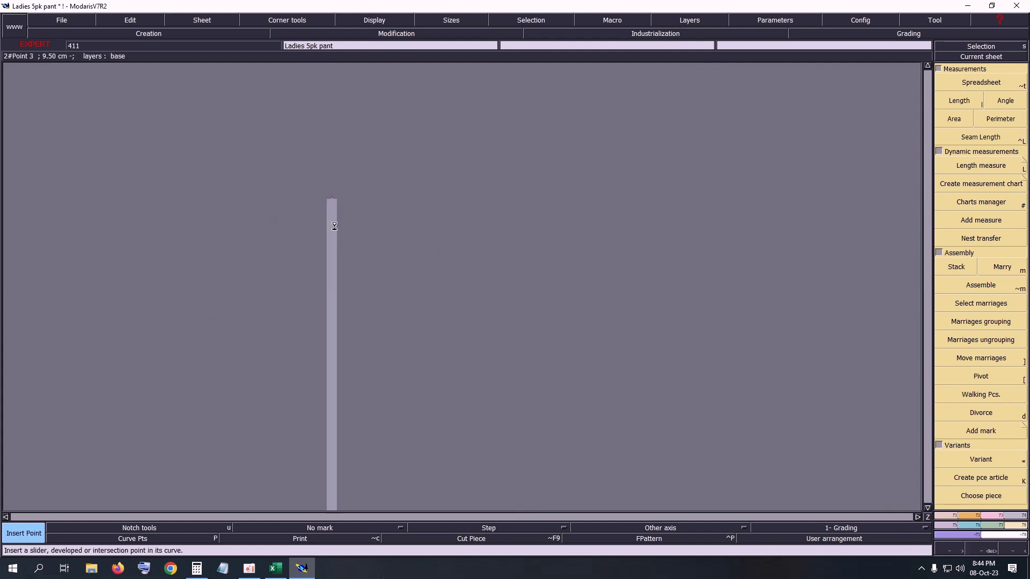
pyautogui.press('Delete')
pyautogui.click(333, 201)
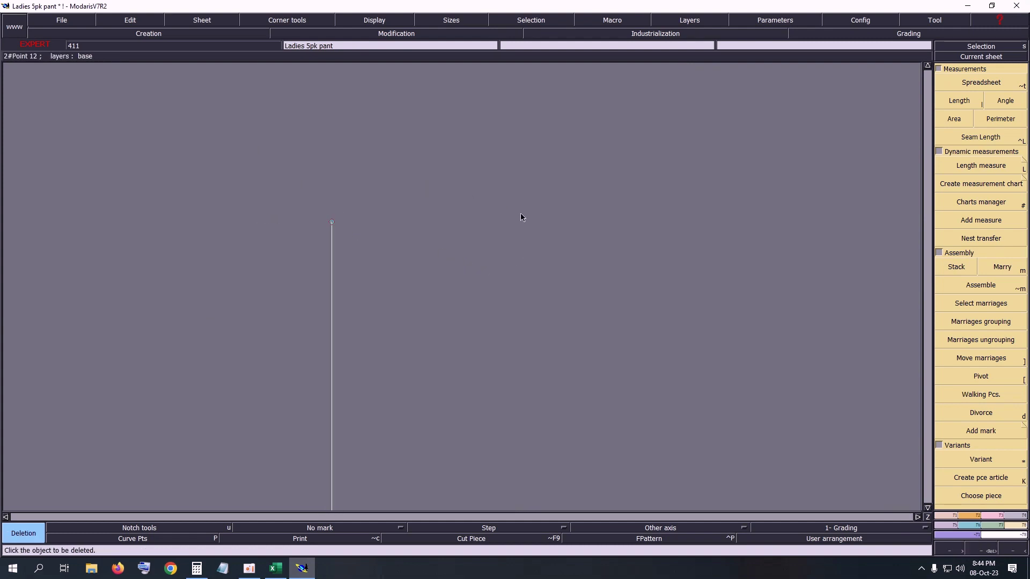
pyautogui.press('Home')
# Insert a point at the lower 9.5 cm mark and remove the segment beyond it.
pyautogui.moveTo(360, 274); pyautogui.dragTo(544, 369)
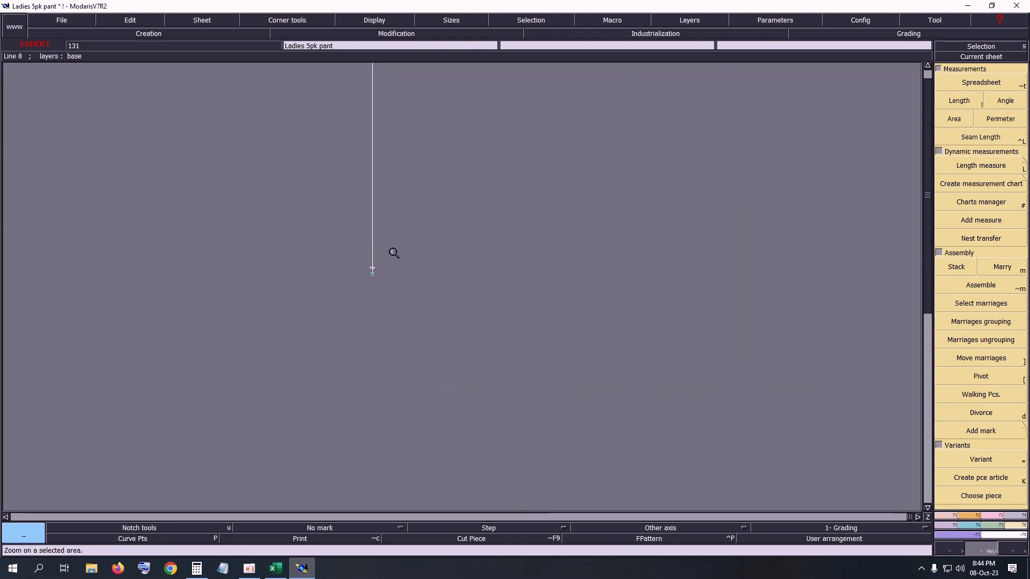
pyautogui.moveTo(345, 254); pyautogui.dragTo(465, 324)
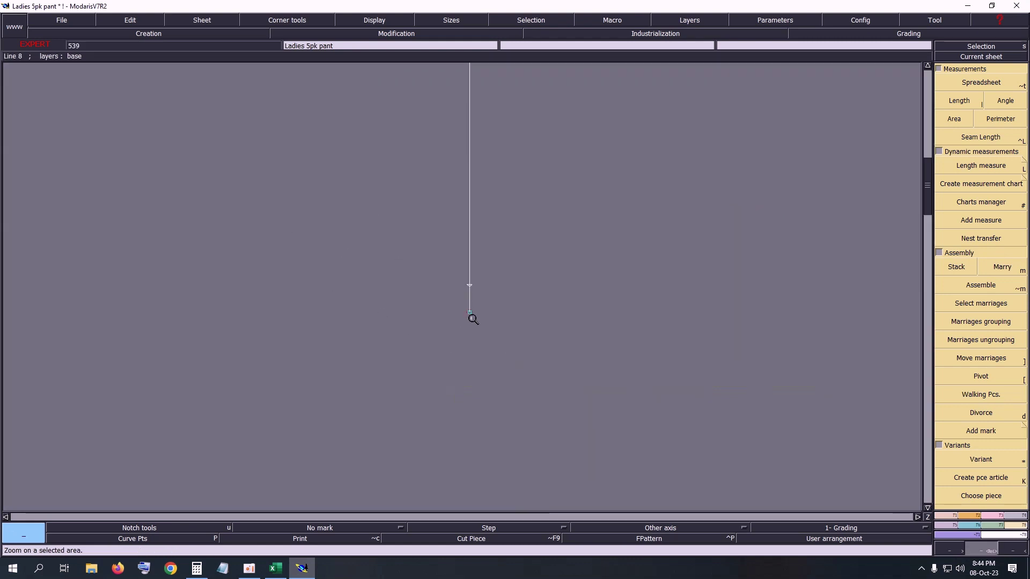
pyautogui.press('i')
pyautogui.click(469, 287)
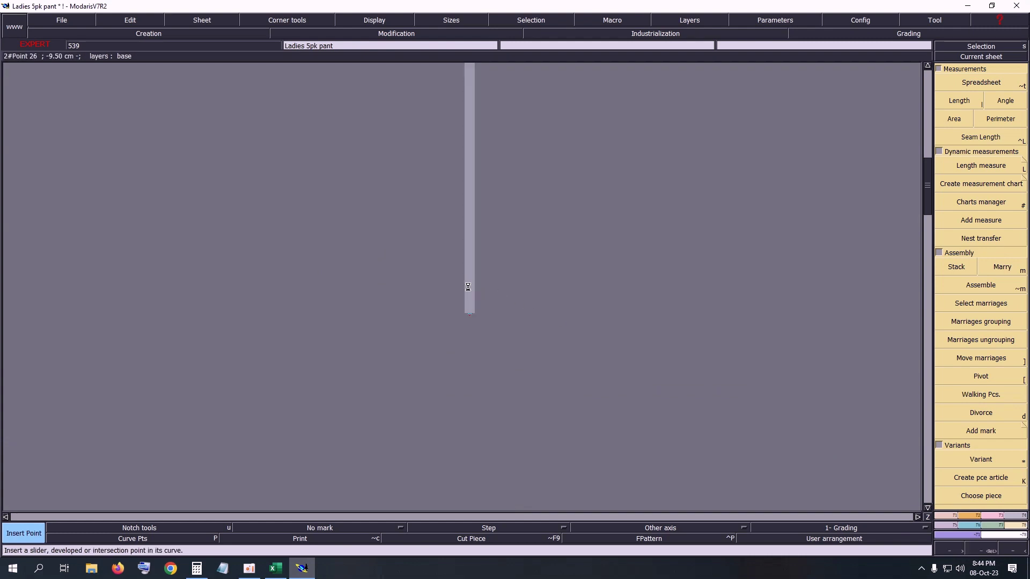
pyautogui.press('Delete')
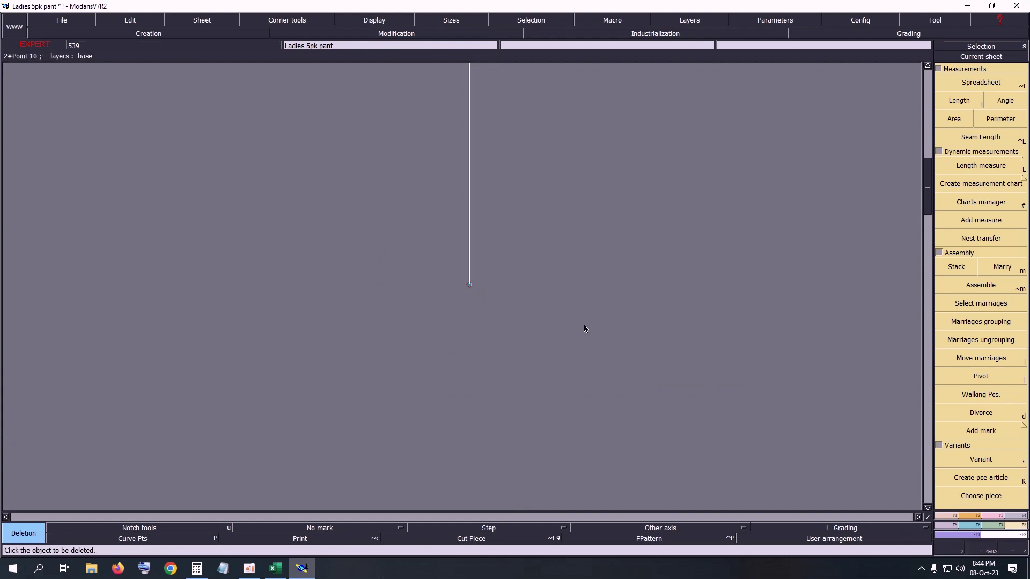
pyautogui.press('z')
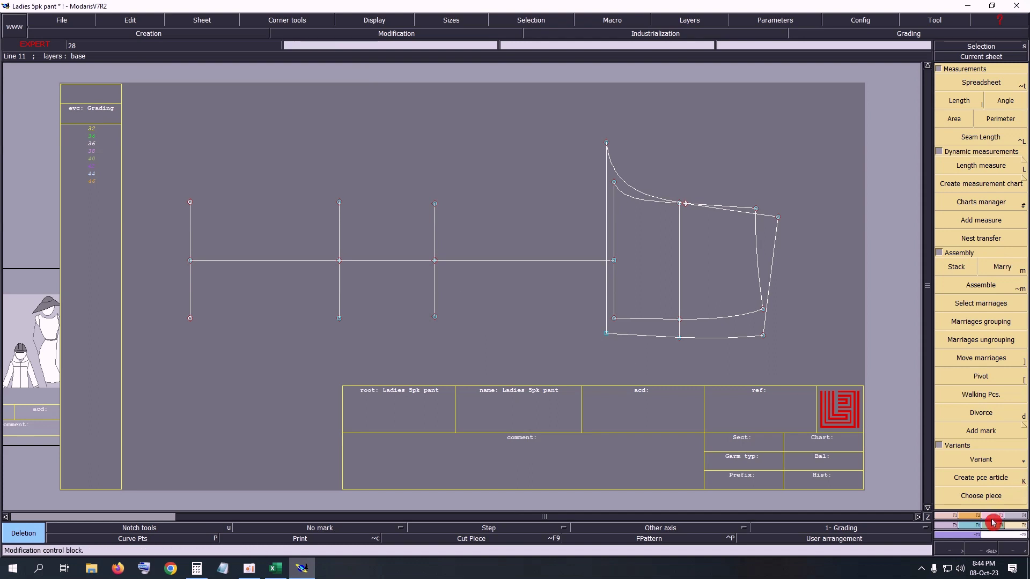
# Use Len.Str.Line with dl 2 on the third vertical line's top and bottom ends.
pyautogui.moveTo(975, 518); pyautogui.dragTo(989, 519)
pyautogui.click(989, 518)
pyautogui.click(975, 518)
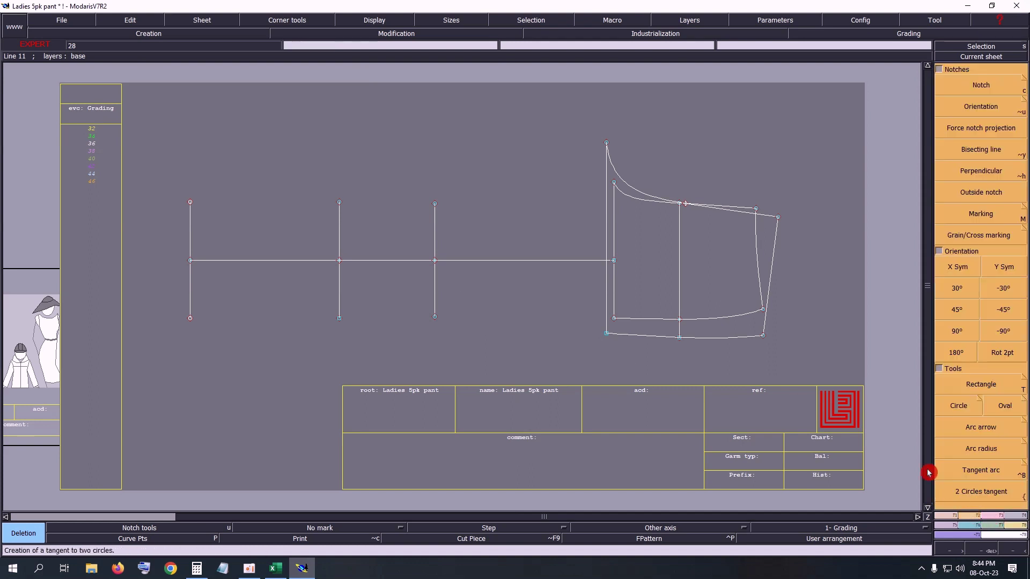
pyautogui.click(994, 518)
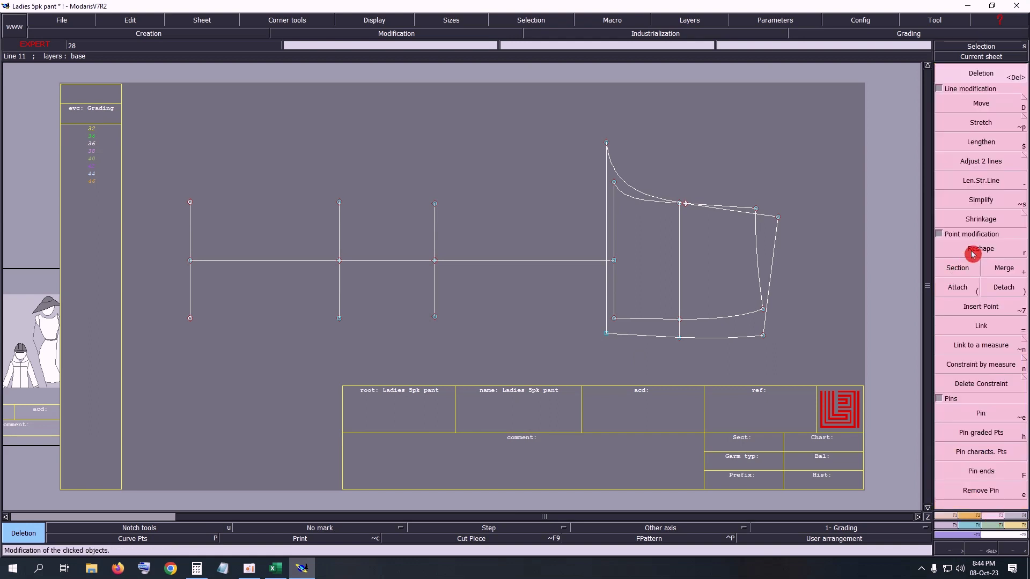
pyautogui.click(982, 181)
pyautogui.click(437, 211)
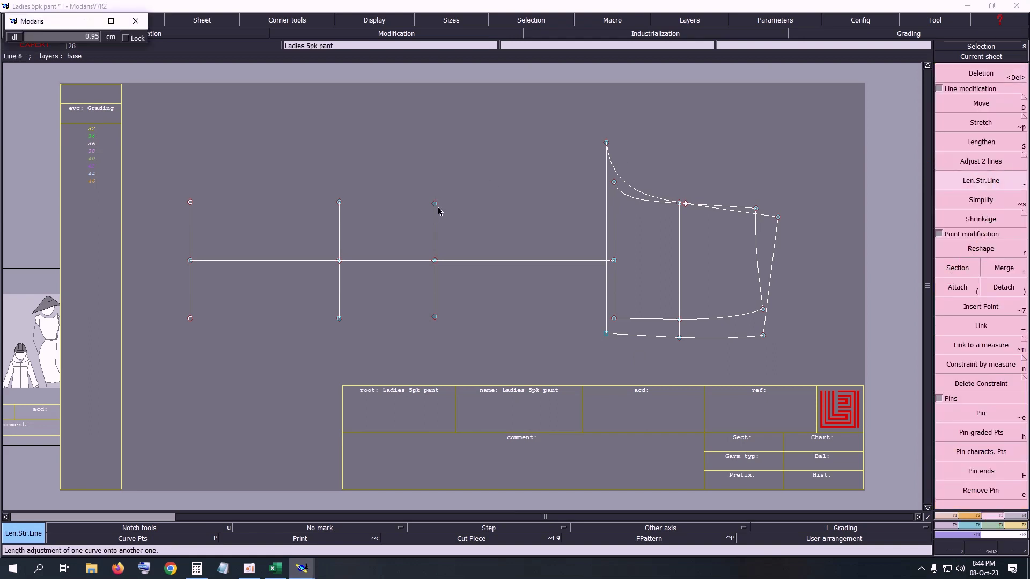
pyautogui.write('2')
pyautogui.press('Return')
pyautogui.click(435, 310)
pyautogui.press('Return')
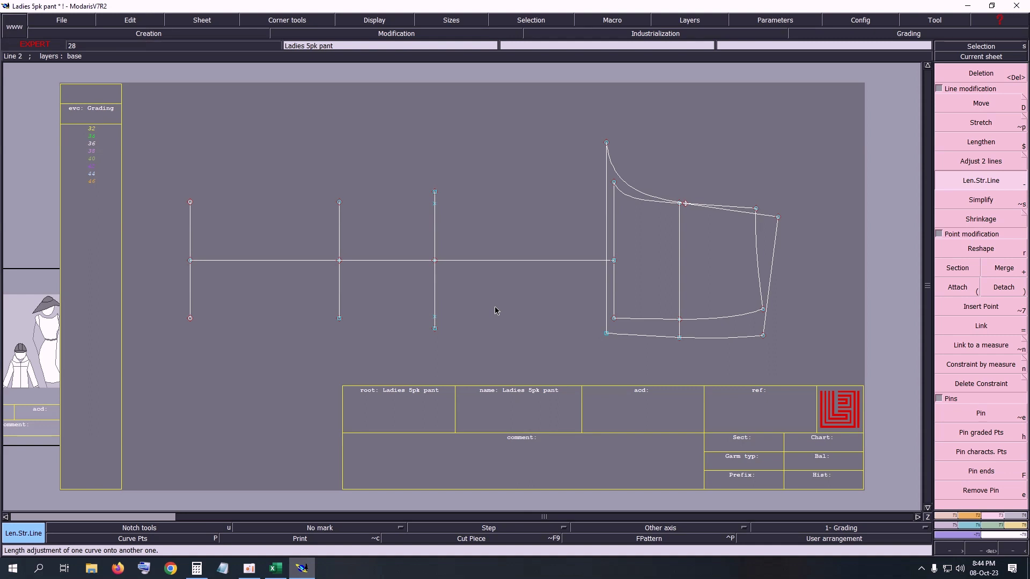
# Empty the measurement table, then measure the third line's segments at 19 cm and 23 cm.
pyautogui.press('F4')
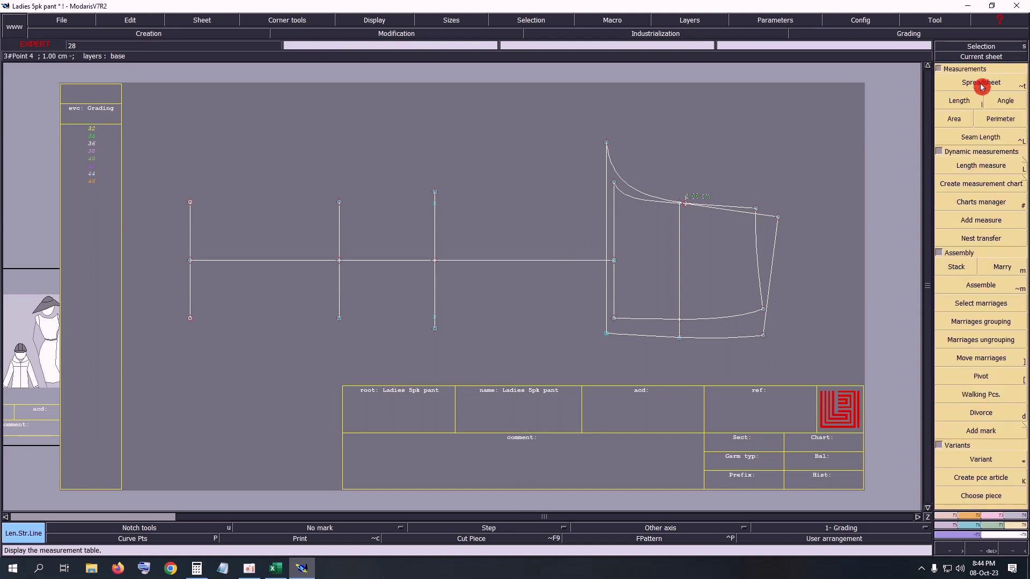
pyautogui.click(980, 82)
pyautogui.moveTo(448, 262); pyautogui.dragTo(360, 429)
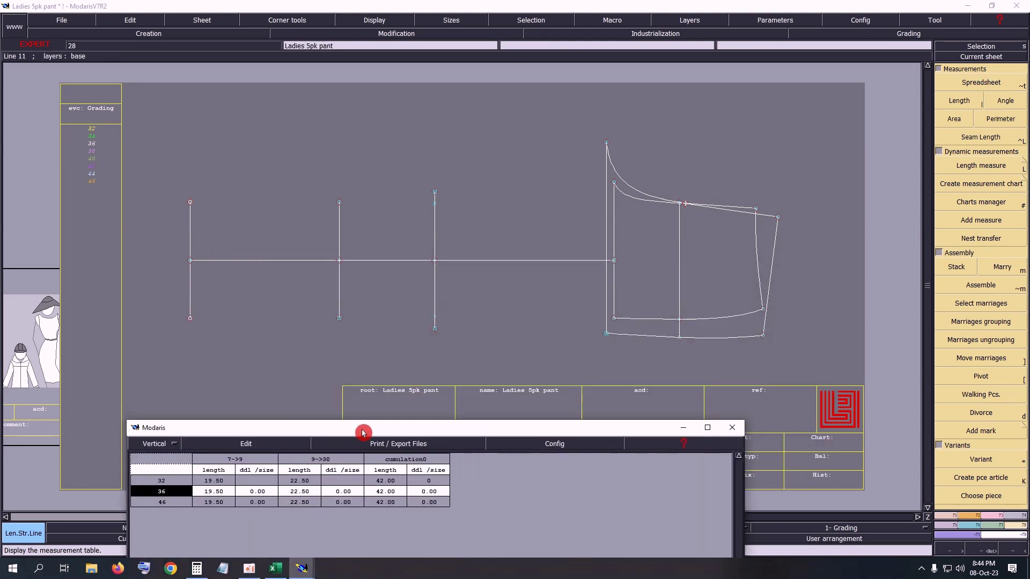
pyautogui.click(236, 444)
pyautogui.click(209, 492)
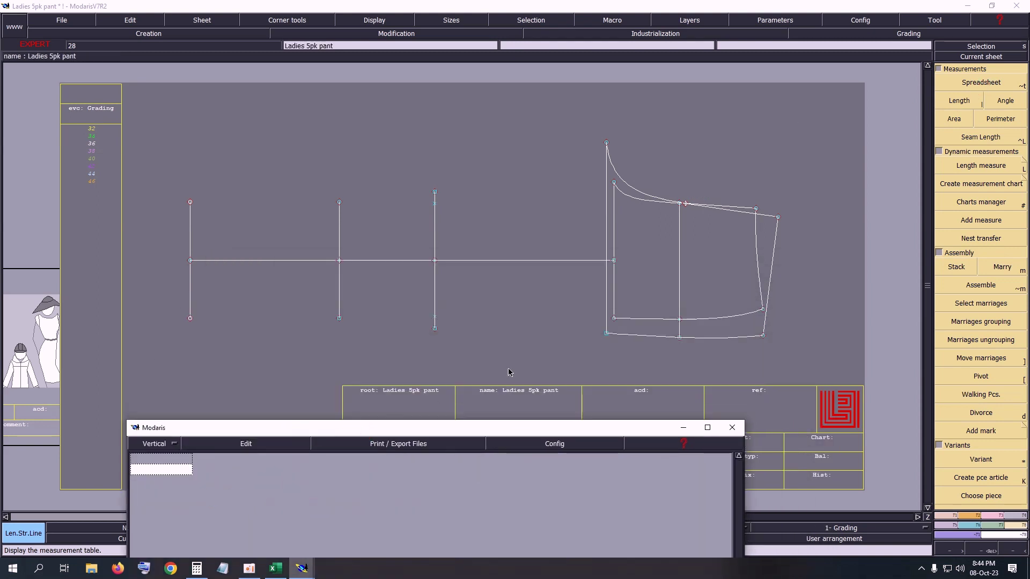
pyautogui.click(968, 100)
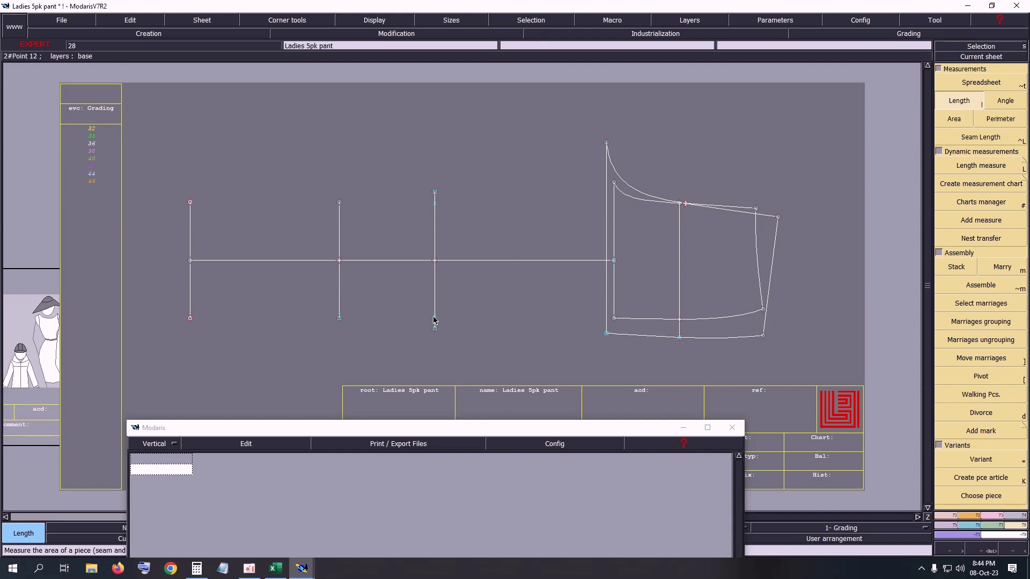
pyautogui.click(442, 306)
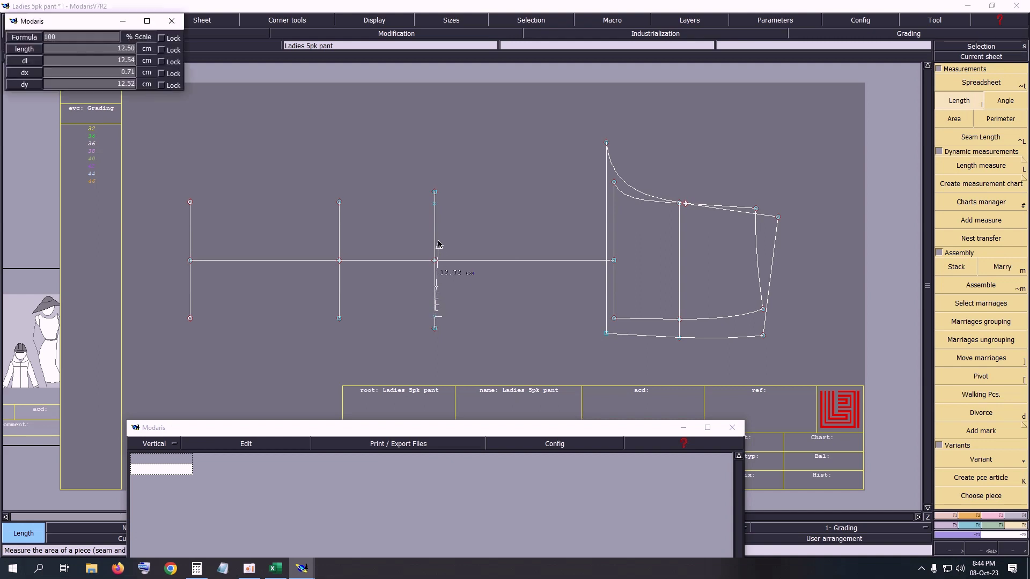
pyautogui.click(436, 209)
pyautogui.click(435, 192)
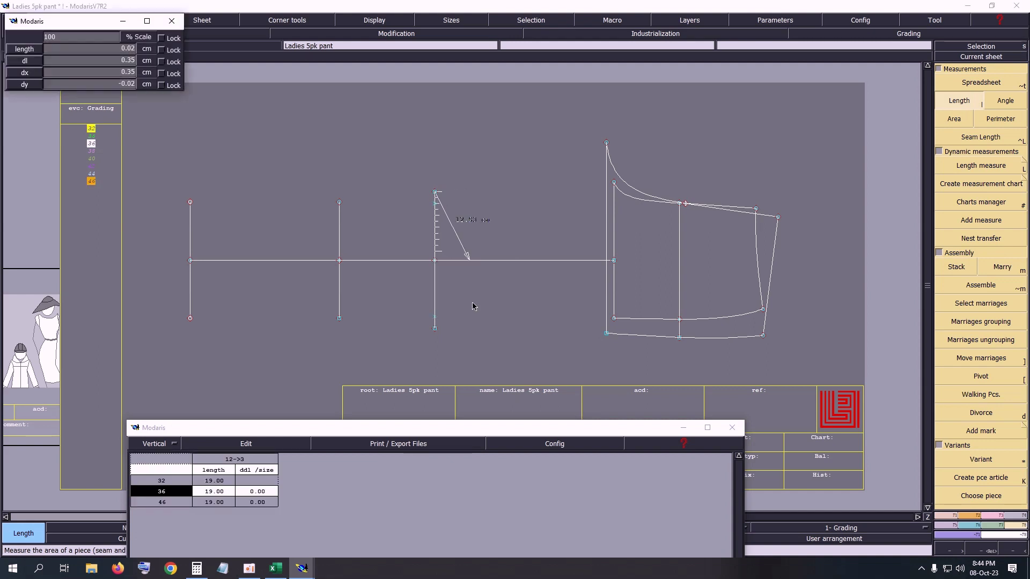
pyautogui.click(434, 326)
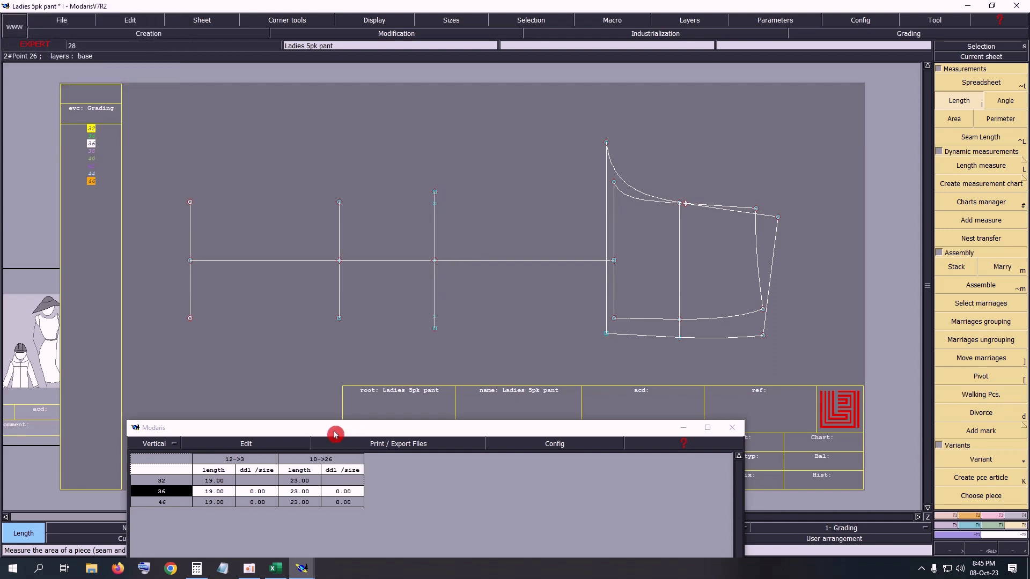
# Add the 42 cm cumulative total, then empty the measurement table.
pyautogui.moveTo(346, 434); pyautogui.dragTo(363, 314)
pyautogui.click(299, 328)
pyautogui.click(229, 361)
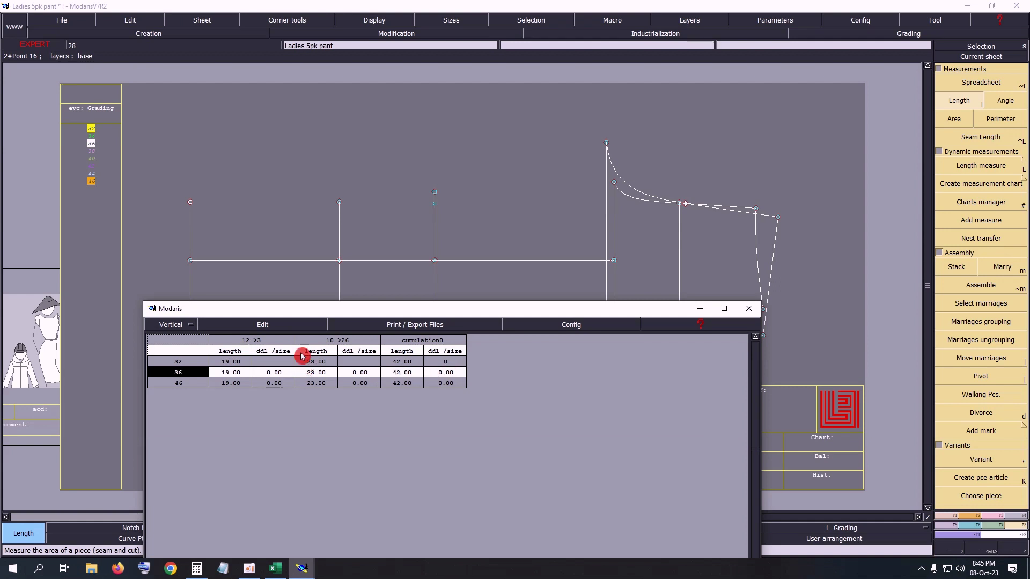
pyautogui.click(288, 329)
pyautogui.click(225, 377)
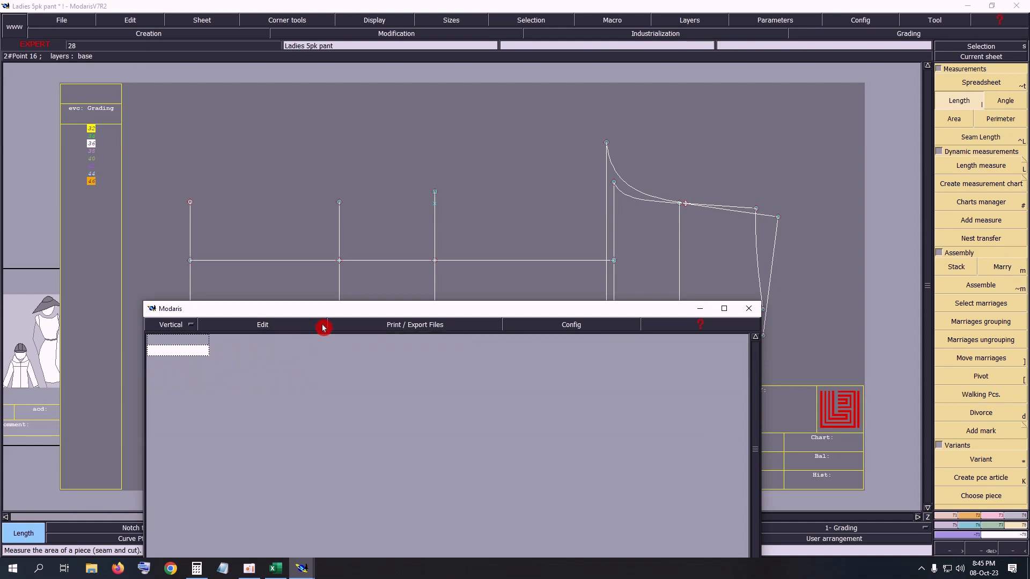
pyautogui.moveTo(333, 311); pyautogui.dragTo(337, 226)
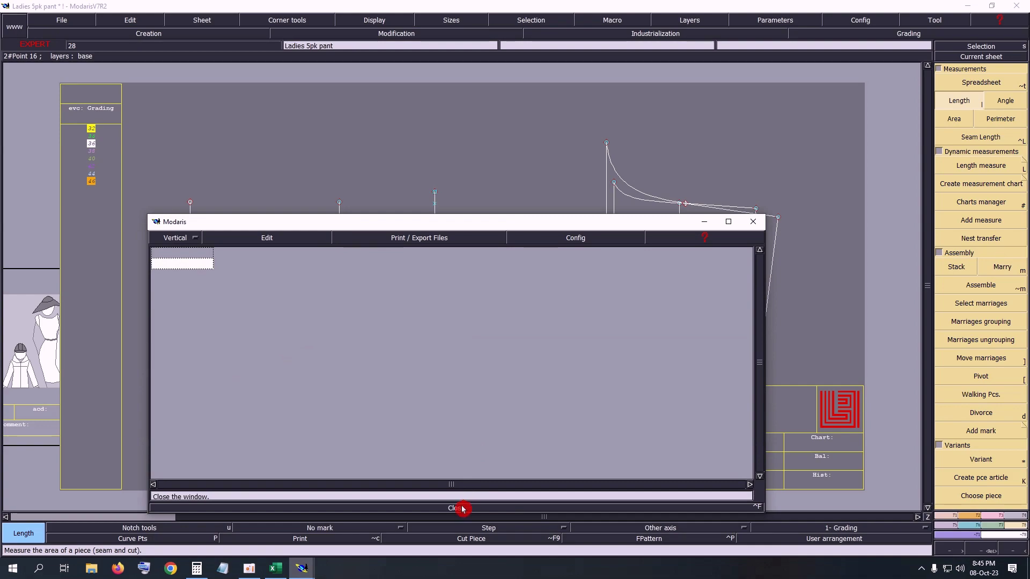
# Close the measurement table and return to the LADIES 5 POCKET PANT workbook.
pyautogui.click(460, 507)
pyautogui.click(276, 568)
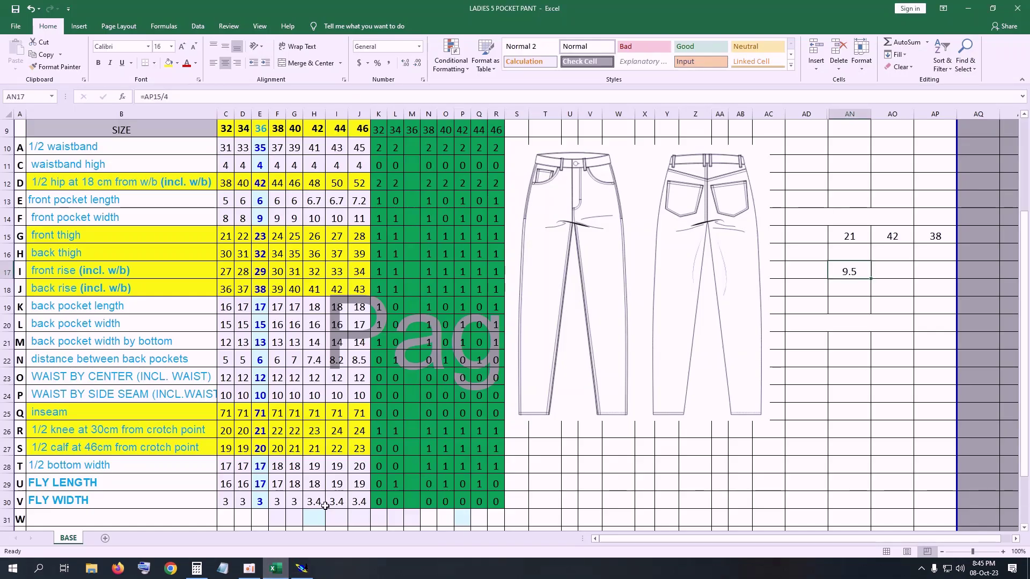
pyautogui.click(263, 449)
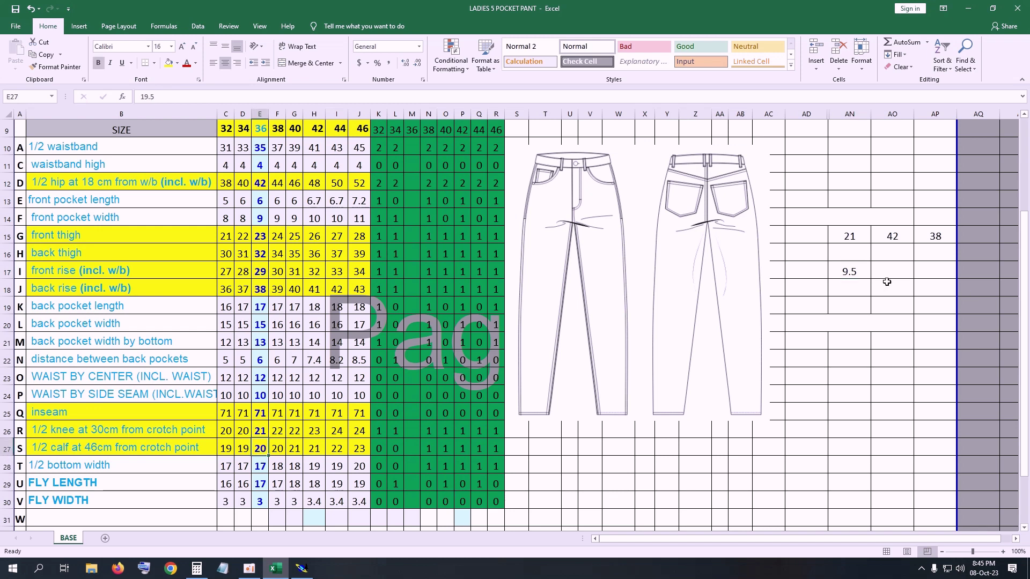
# Clear the old values in AN15 through AP15 and the AN17 result.
pyautogui.click(849, 239)
pyautogui.press('BackSpace')
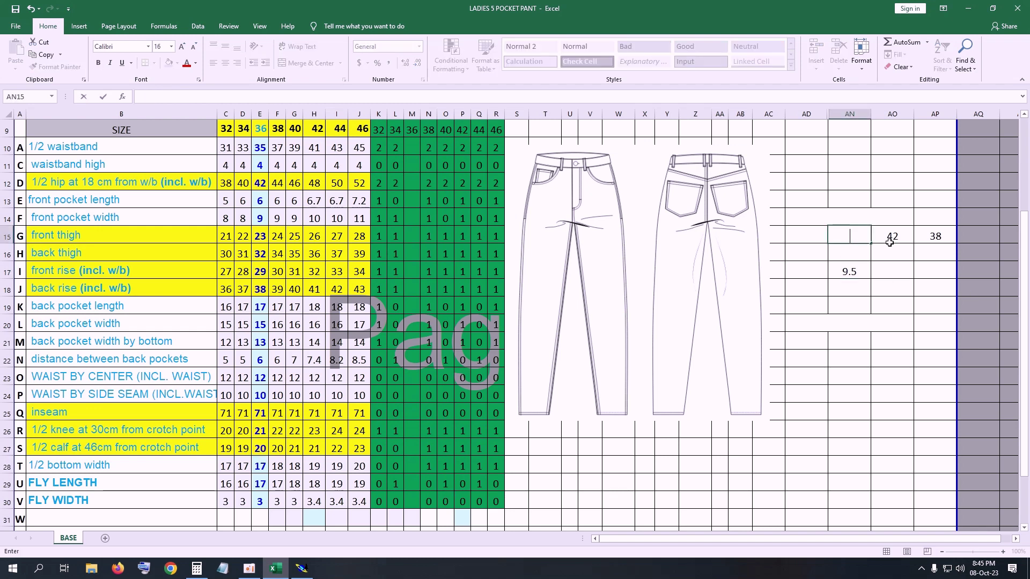
pyautogui.press('Tab')
pyautogui.press('BackSpace')
pyautogui.click(857, 271)
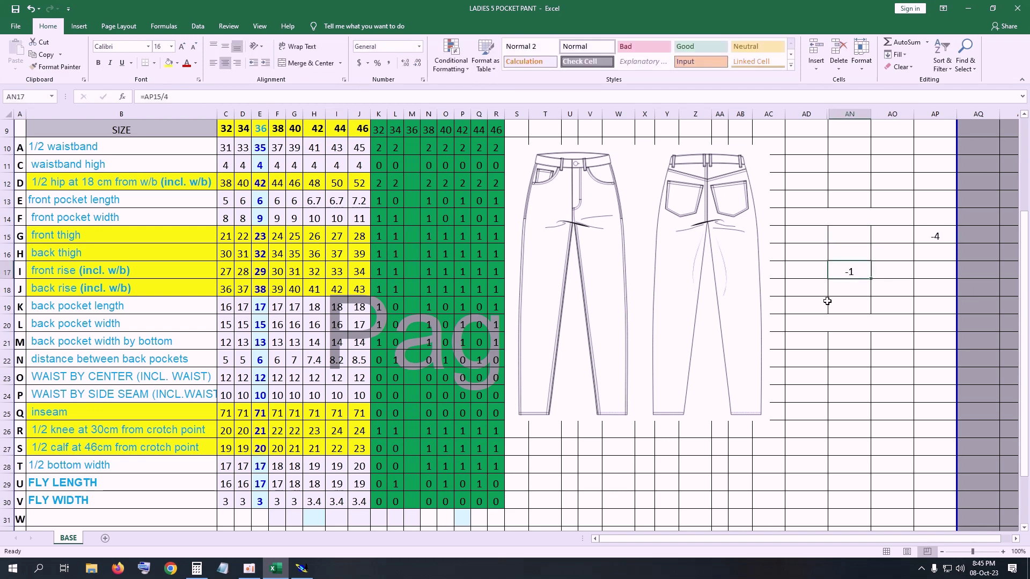
pyautogui.click(945, 237)
pyautogui.press('Delete')
pyautogui.doubleClick(850, 270)
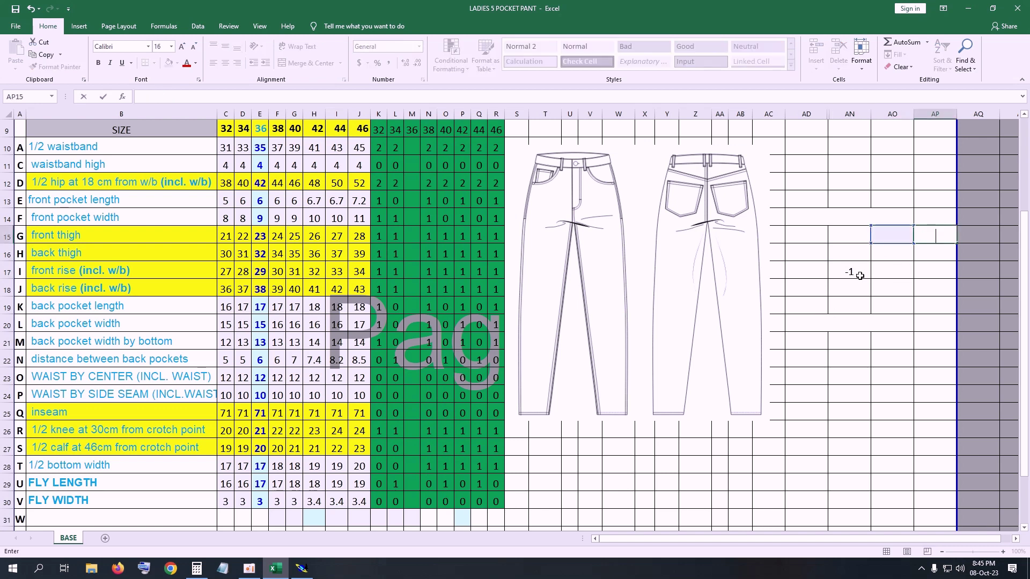
pyautogui.click(800, 239)
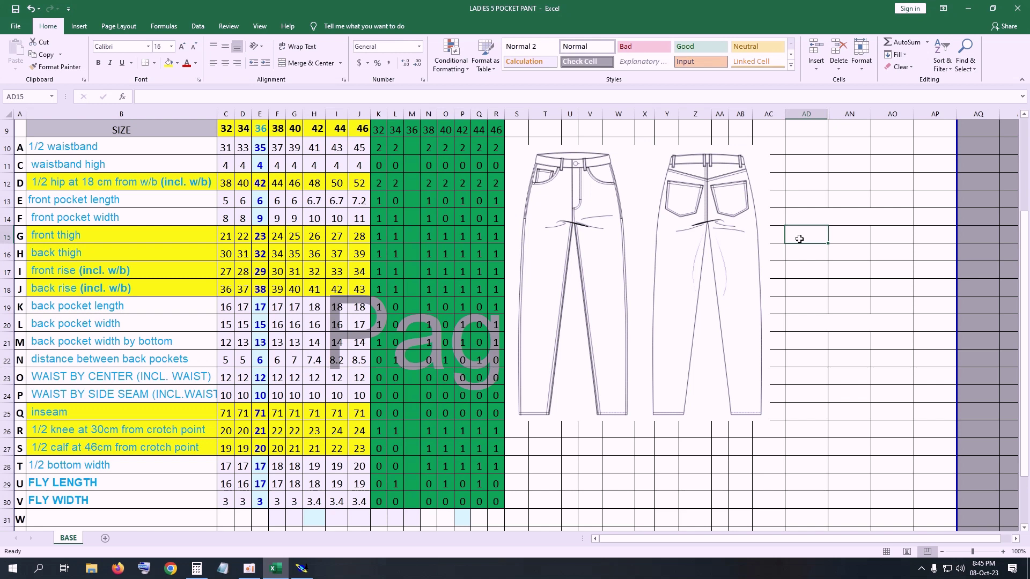
# Enter 20 in AD15 and centre it.
pyautogui.write('20')
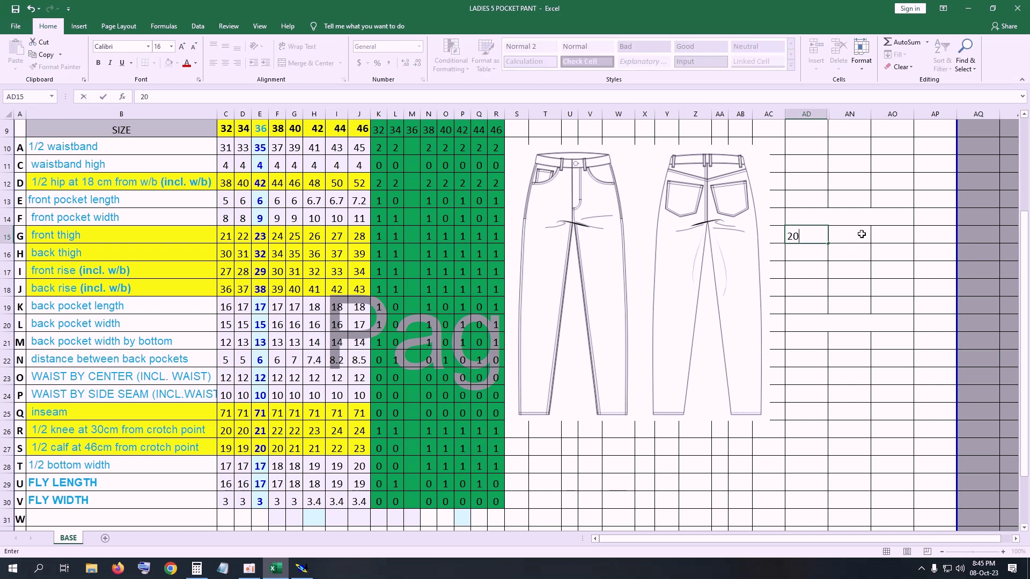
pyautogui.click(862, 234)
pyautogui.click(815, 237)
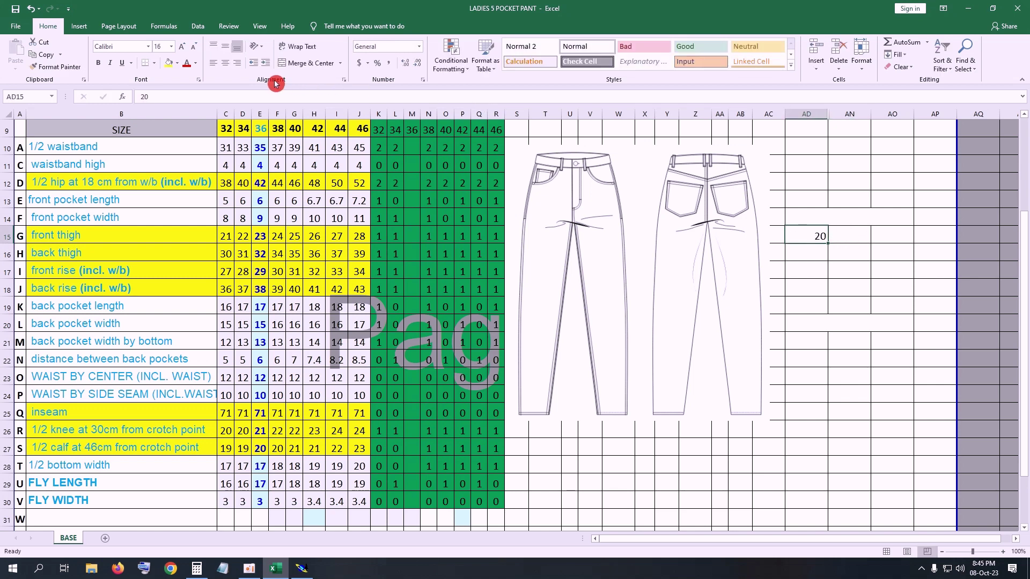
pyautogui.click(226, 63)
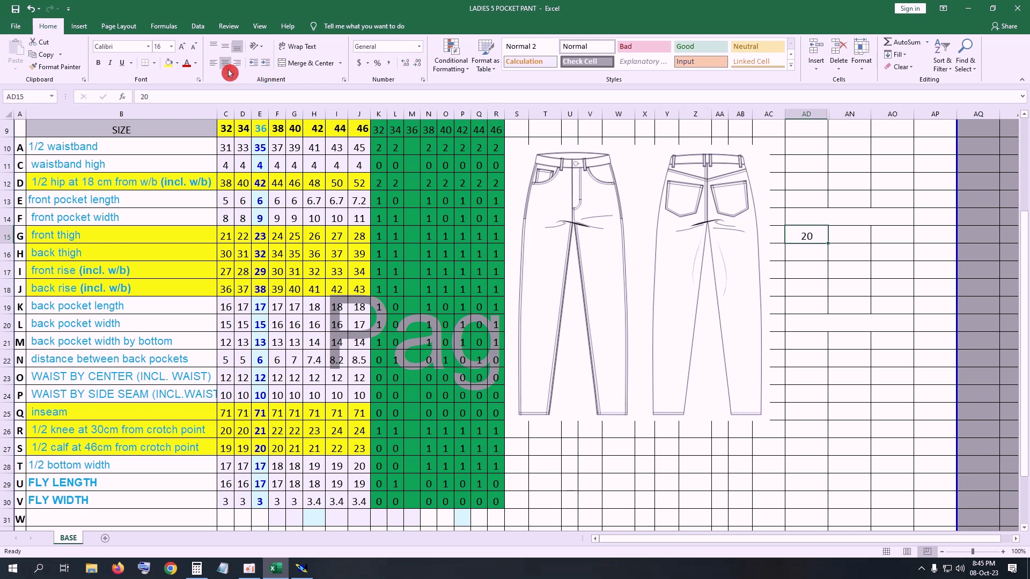
# Enter =AD15*2 in AN15 and =AN15-4 in AO15, giving 40 and 36.
pyautogui.click(838, 238)
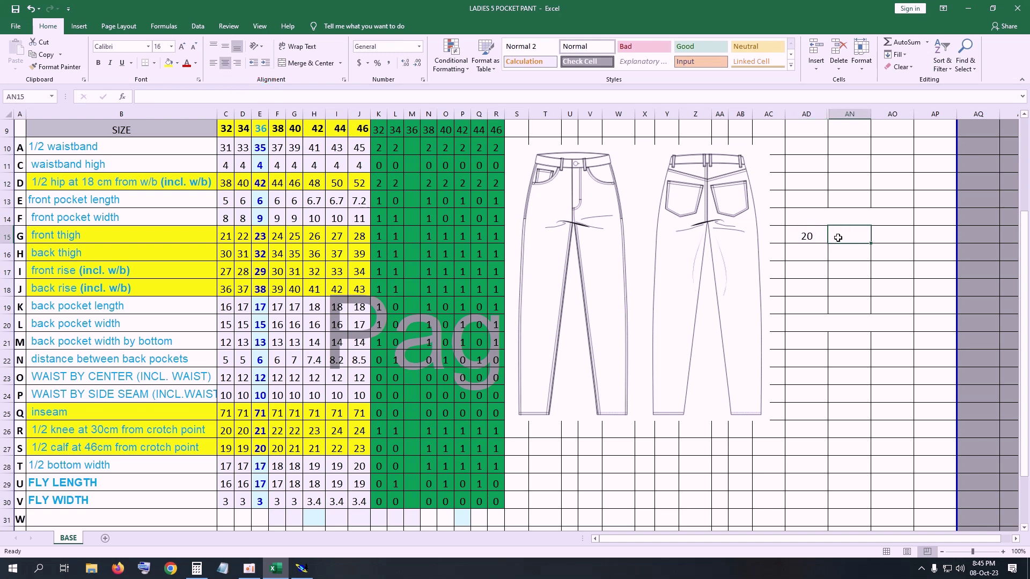
pyautogui.write('=')
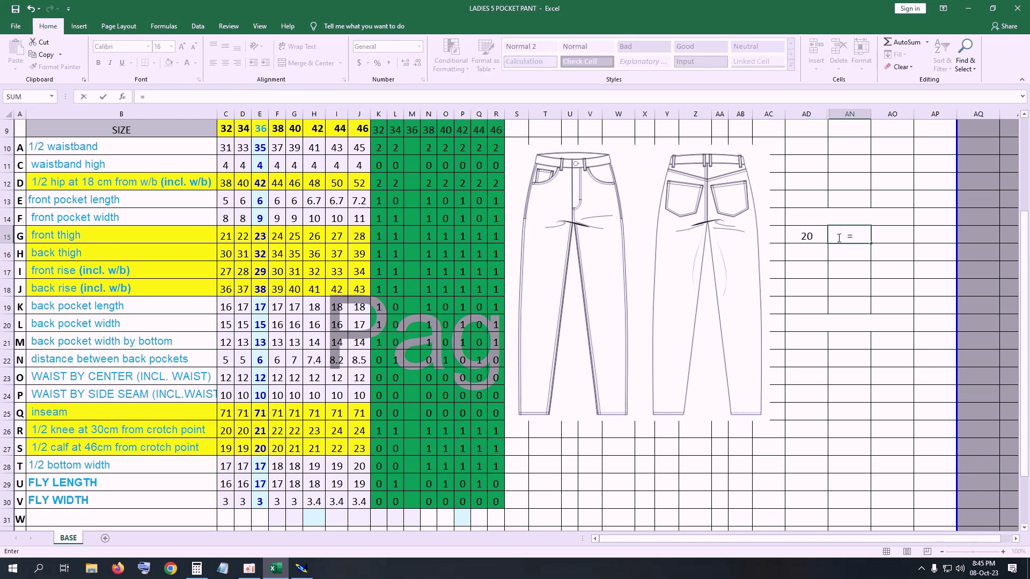
pyautogui.click(808, 237)
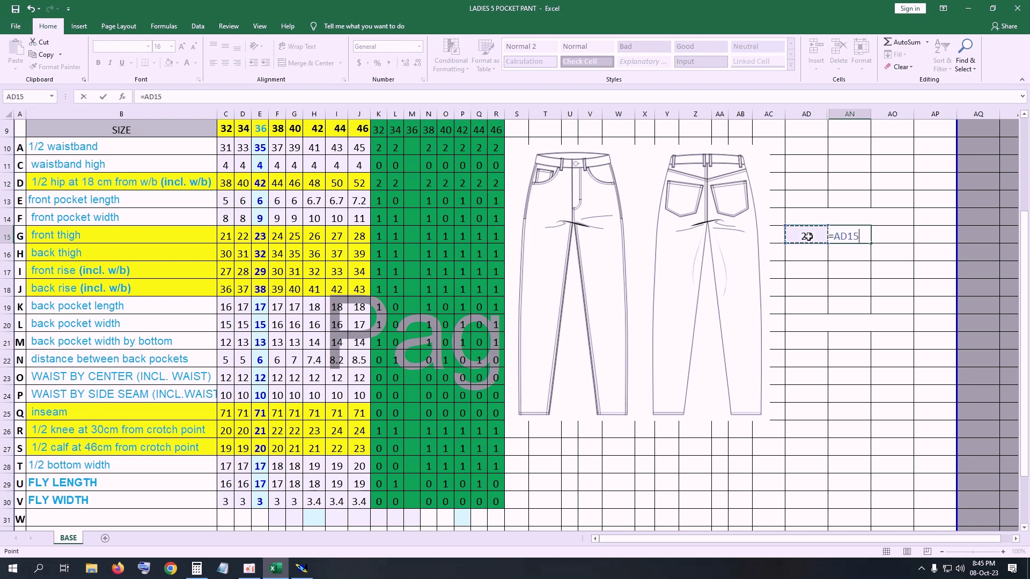
pyautogui.write('*')
pyautogui.press('Return')
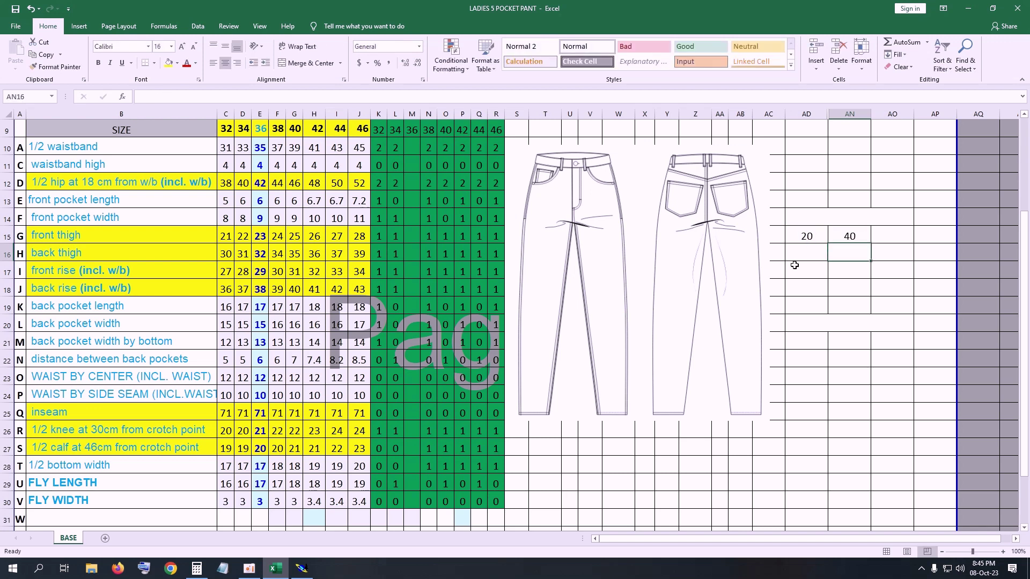
pyautogui.click(886, 237)
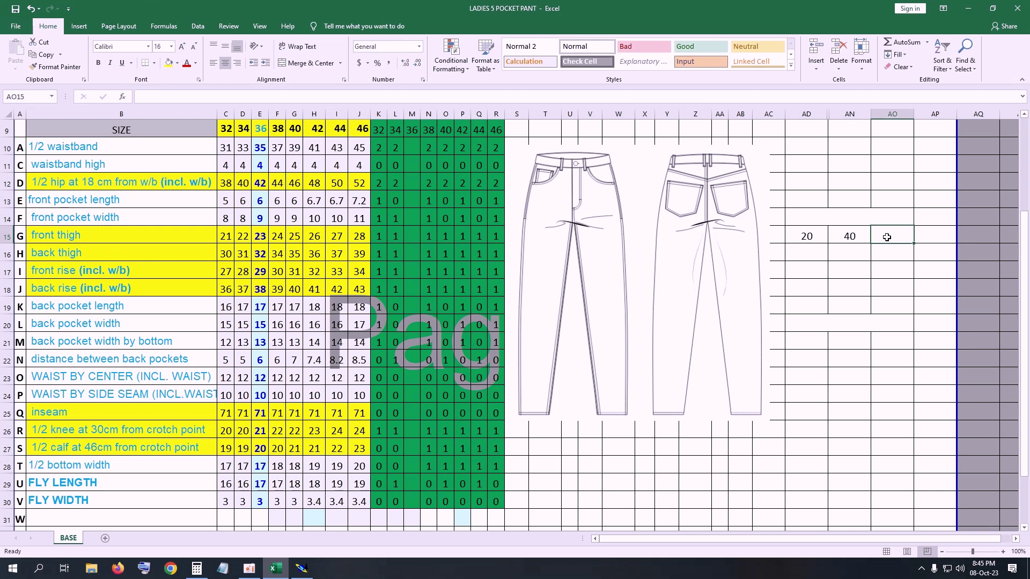
pyautogui.write('=')
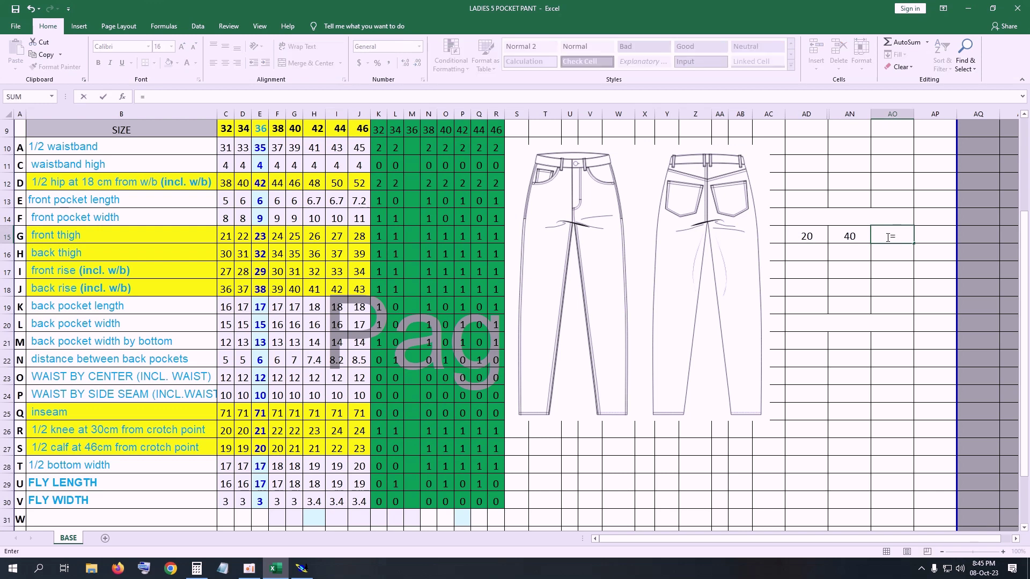
pyautogui.click(852, 236)
pyautogui.write('-4')
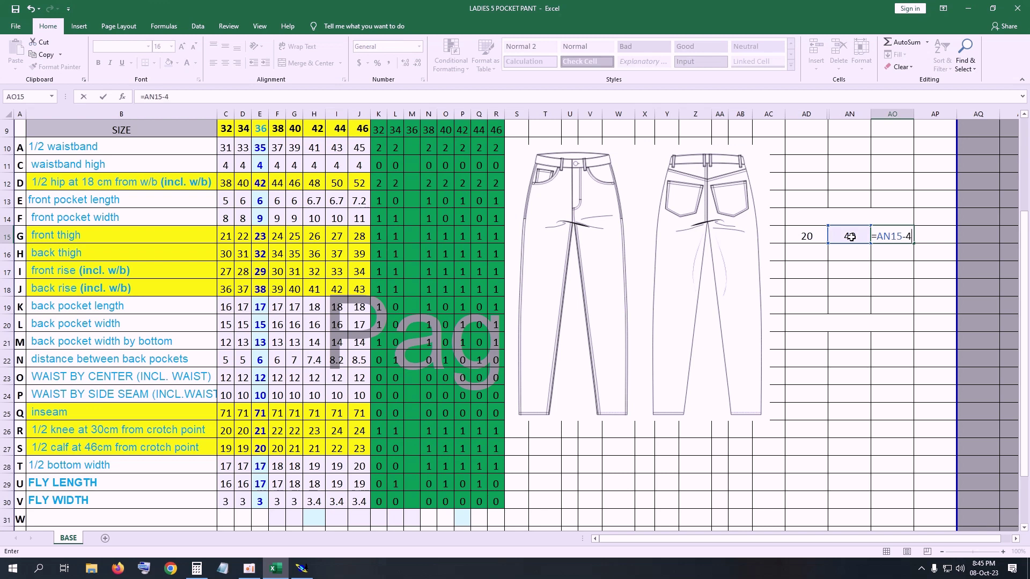
pyautogui.press('Return')
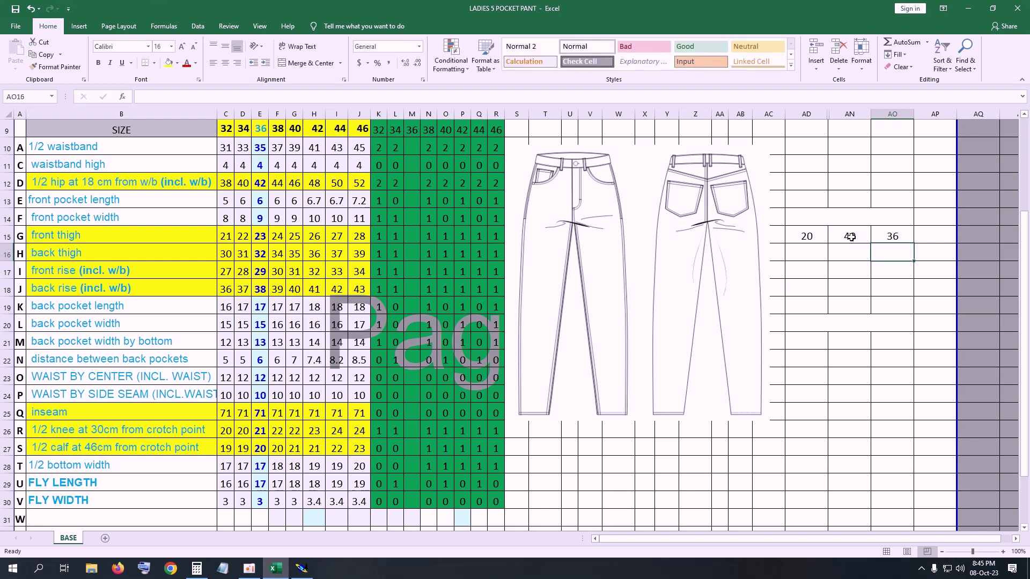
# Enter =AO15/4 in AP15 to get 9, then return to Modaris.
pyautogui.click(902, 241)
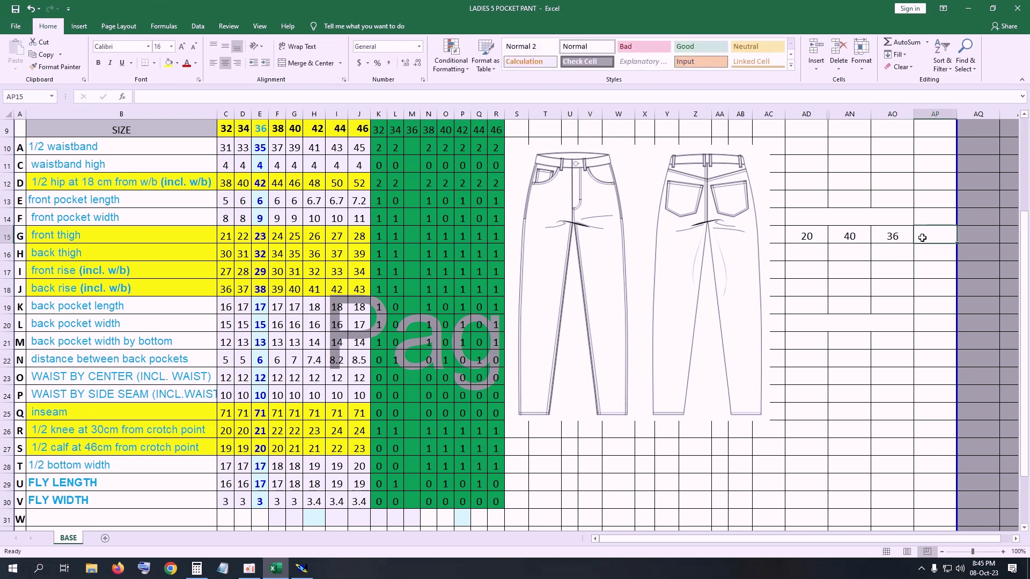
pyautogui.write('=')
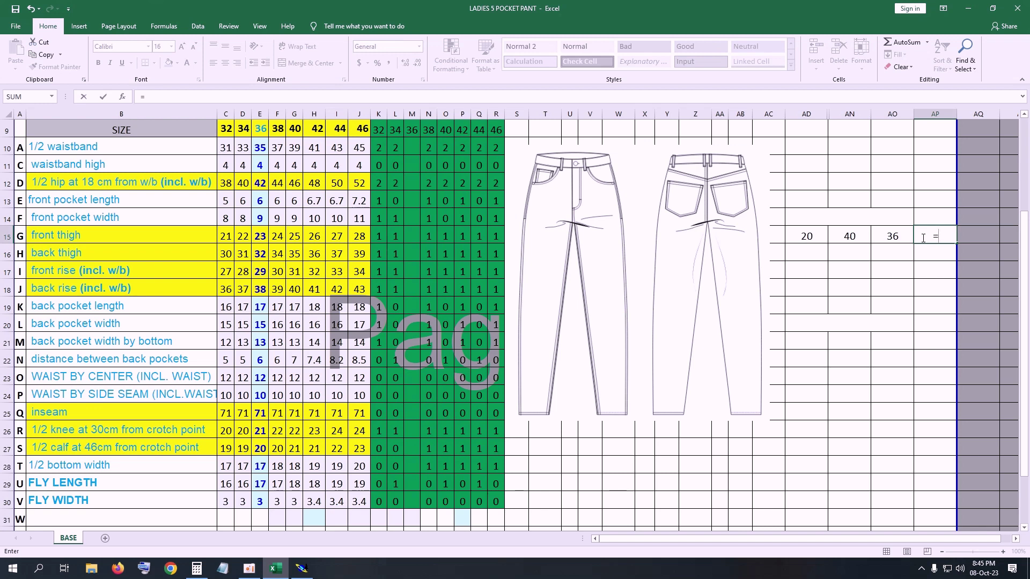
pyautogui.click(882, 239)
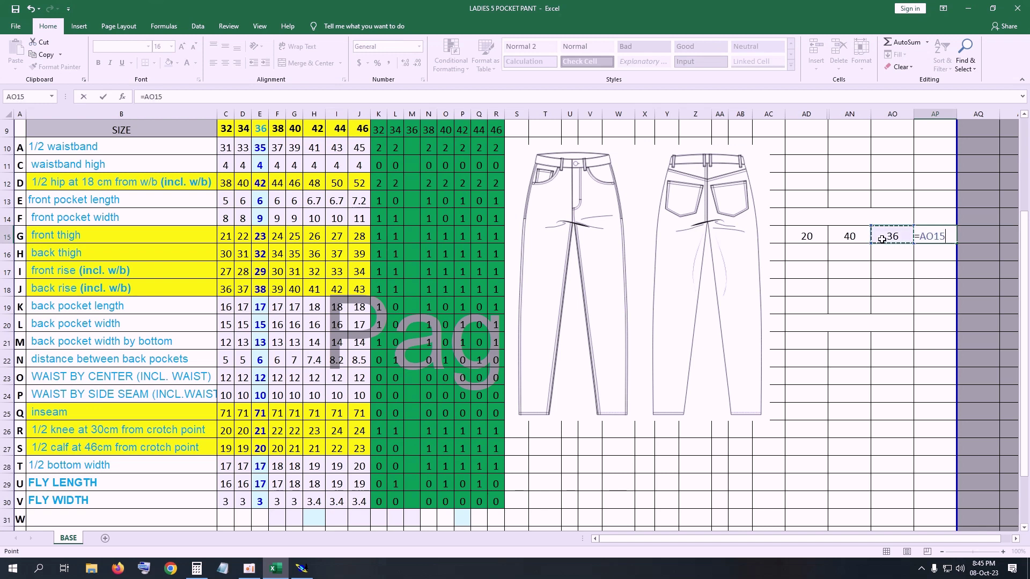
pyautogui.write('/4')
pyautogui.press('Return')
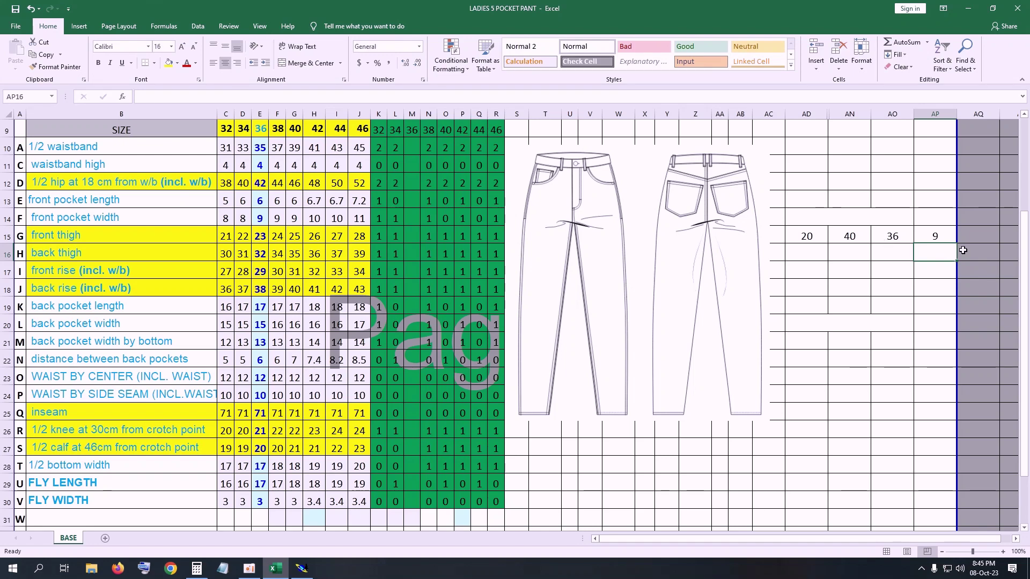
pyautogui.click(302, 568)
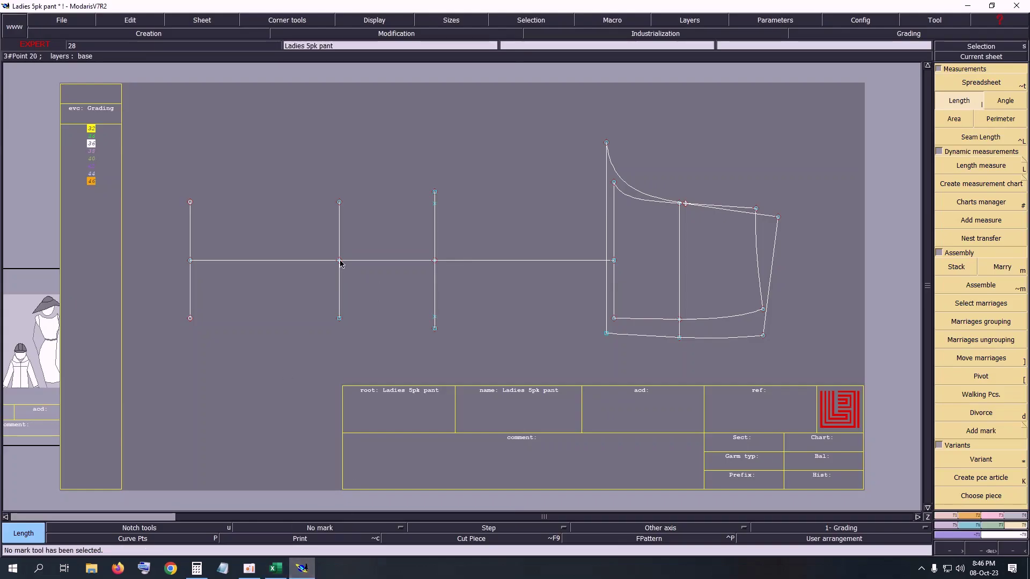
# Place developed points 9 cm above and below the centre line on the second vertical line.
pyautogui.hotkey('shift', 'd')
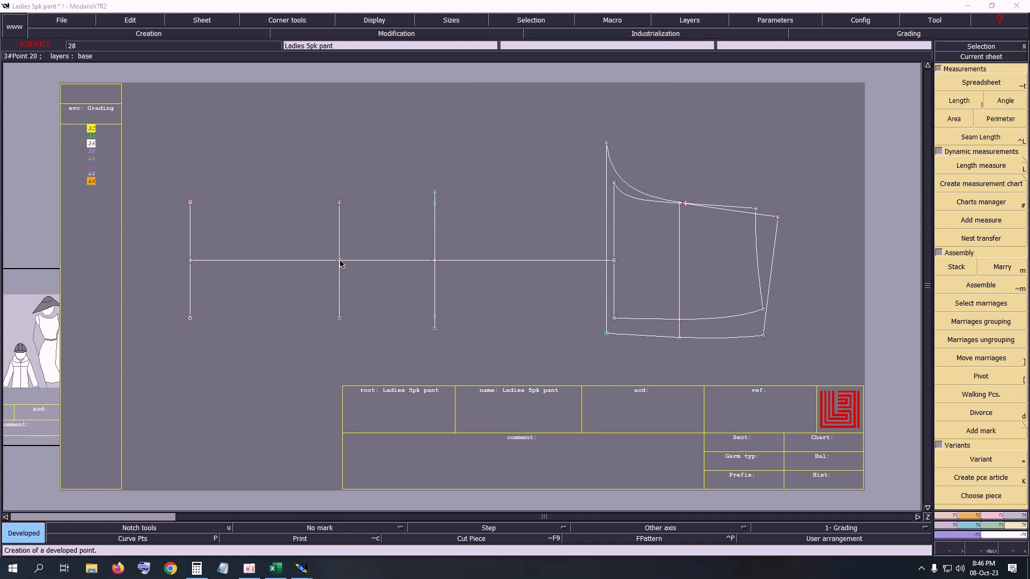
pyautogui.click(340, 261)
pyautogui.write('-9.50')
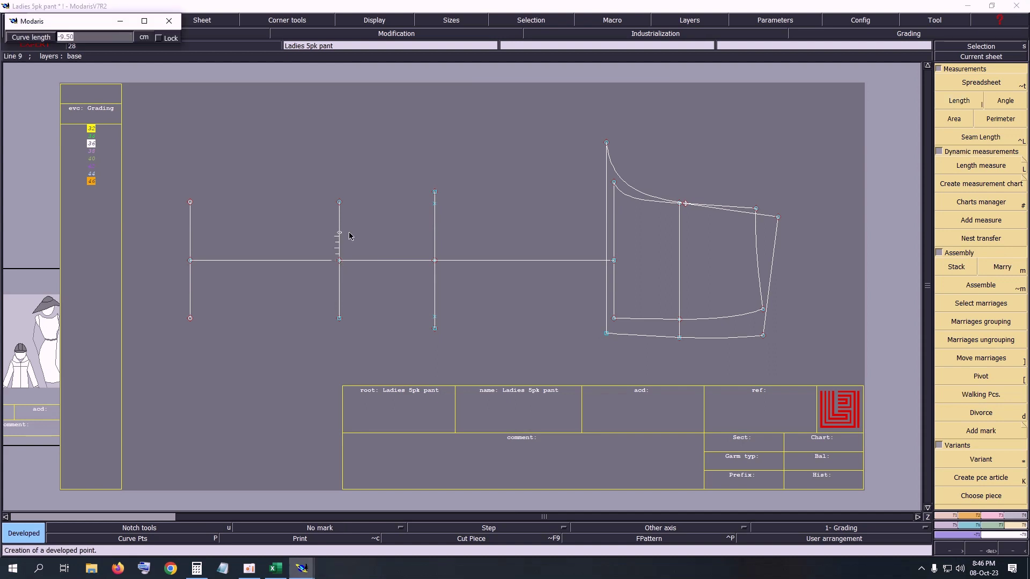
pyautogui.write('9.00')
pyautogui.press('Return')
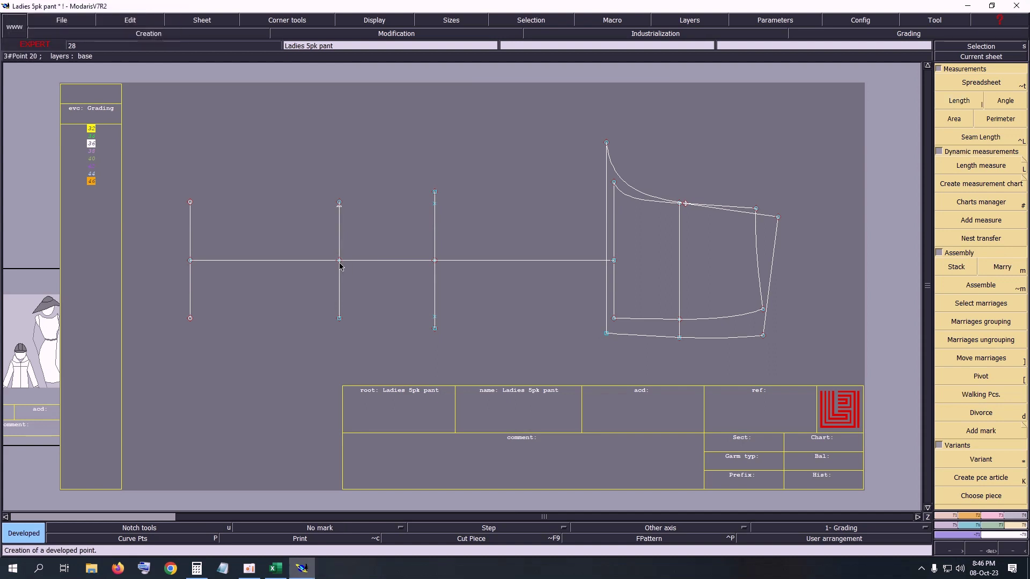
pyautogui.write('9.00')
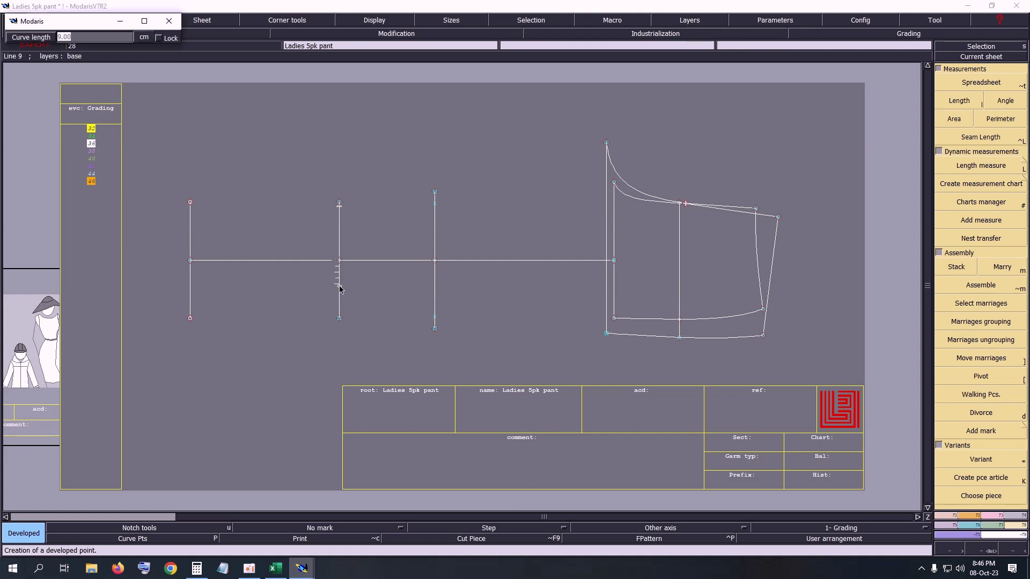
pyautogui.press('BackSpace')
pyautogui.press('Return')
# Save the Ladies 5pk pant model, continuing past the validation warning.
pyautogui.hotkey('ctrl', 's')
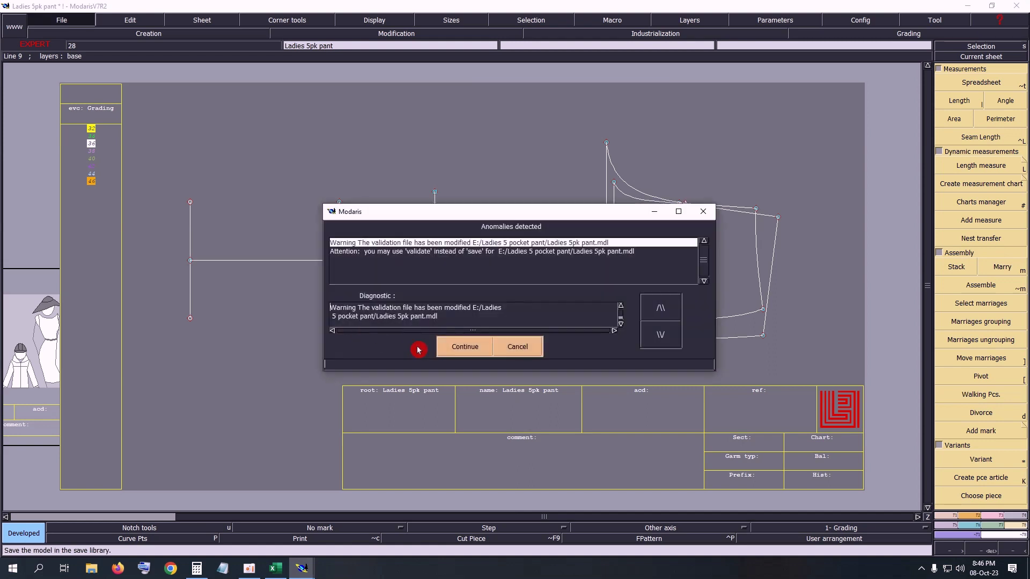
pyautogui.click(462, 349)
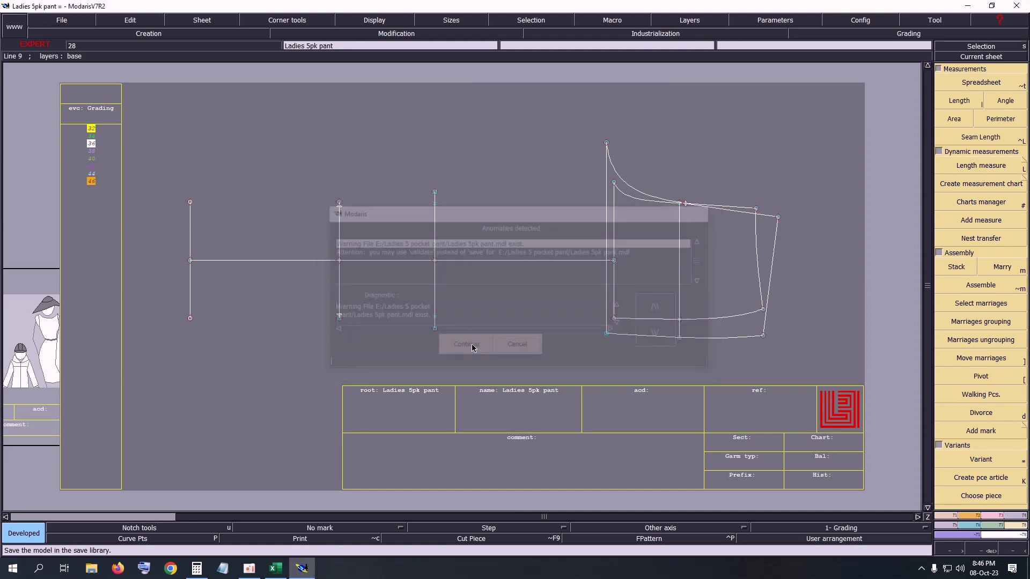
pyautogui.press('z')
pyautogui.moveTo(179, 172); pyautogui.dragTo(594, 350)
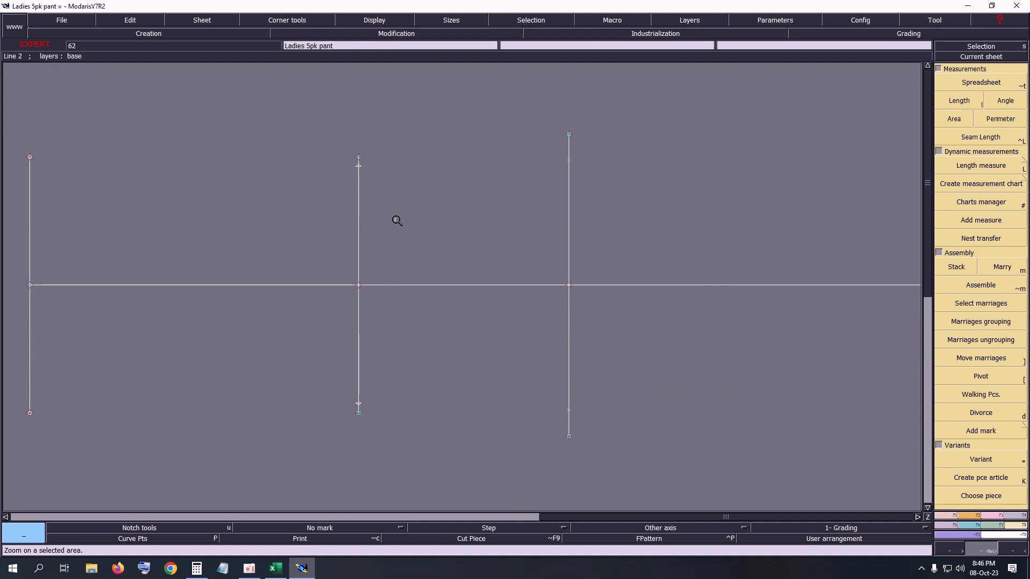
# Insert points near the middle line's top and bottom and delete its bottom end point.
pyautogui.press('i')
pyautogui.click(359, 167)
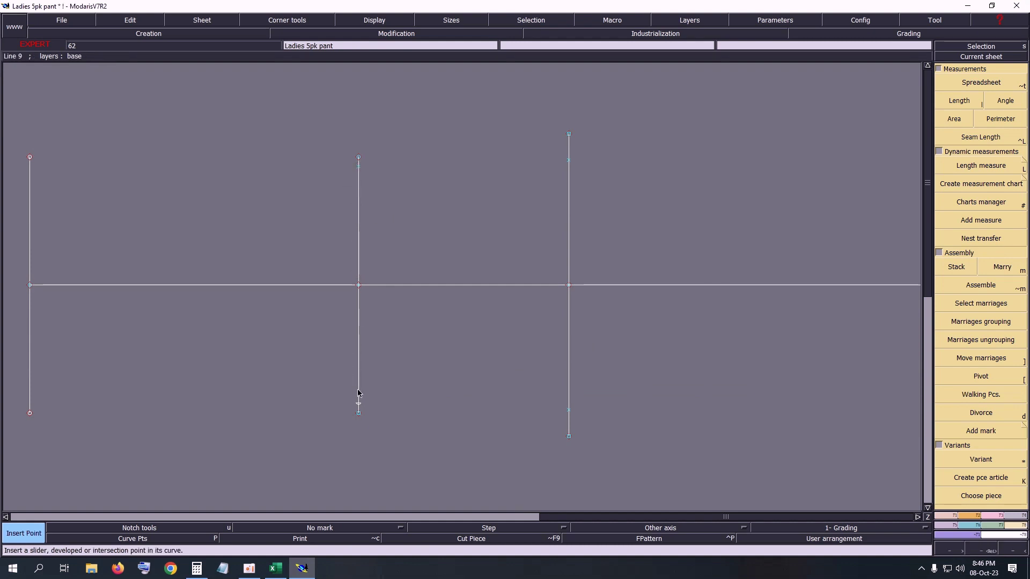
pyautogui.click(359, 405)
pyautogui.press('Delete')
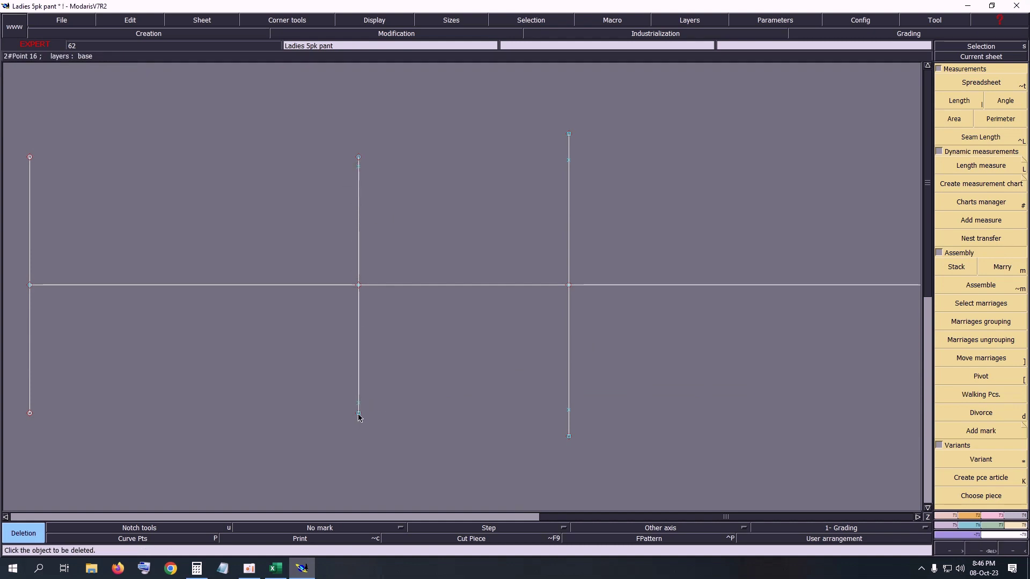
pyautogui.click(358, 413)
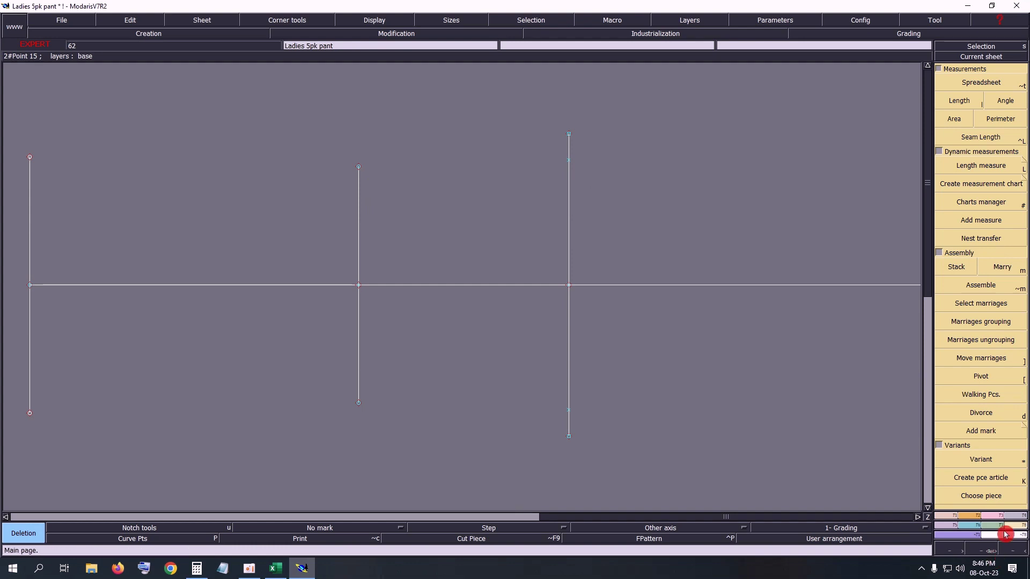
# Lengthen the middle line with Len.Str.Line so it extends 2 cm past both 9 cm points.
pyautogui.press('F4')
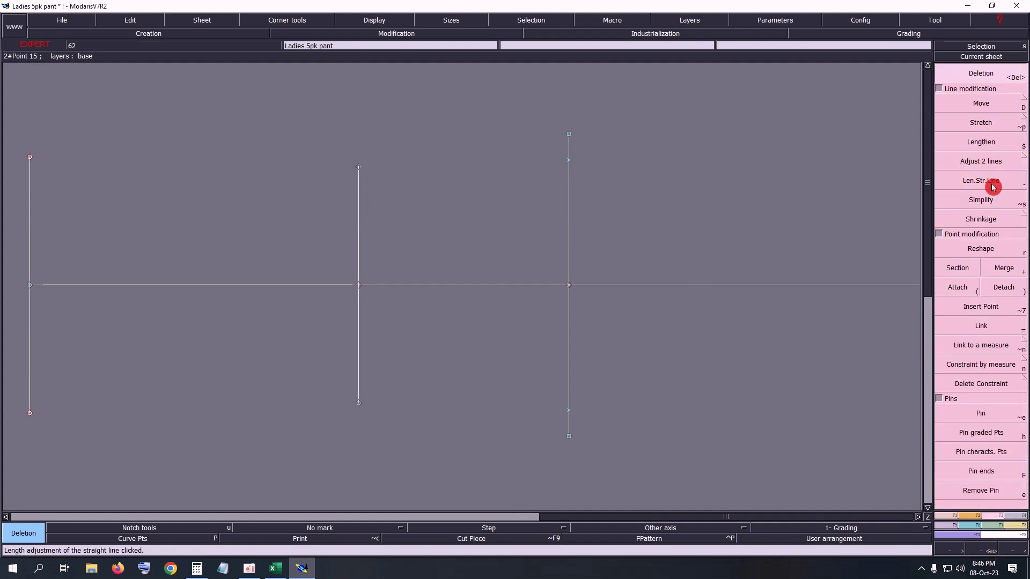
pyautogui.click(991, 182)
pyautogui.click(359, 178)
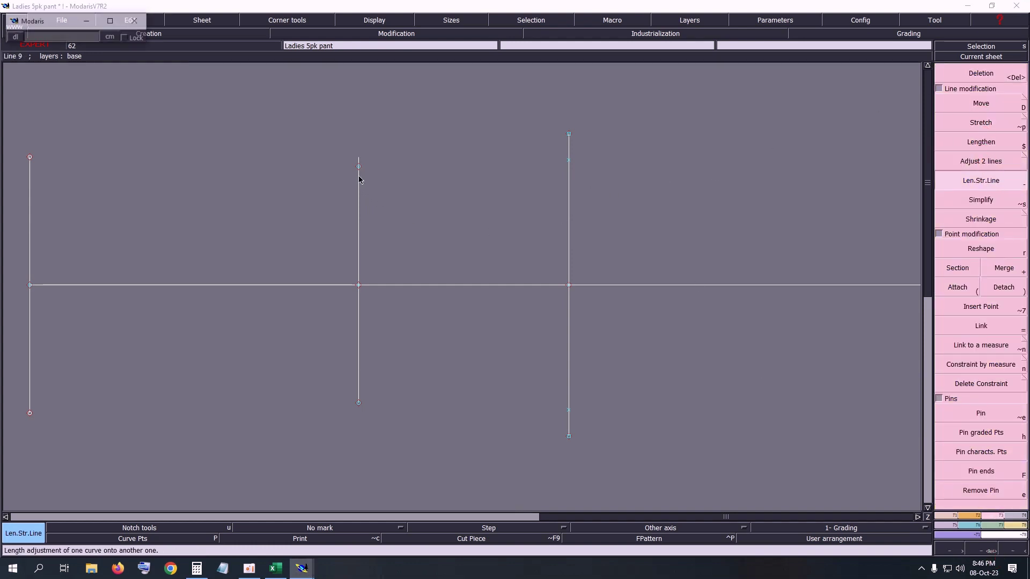
pyautogui.write('5')
pyautogui.press('Return')
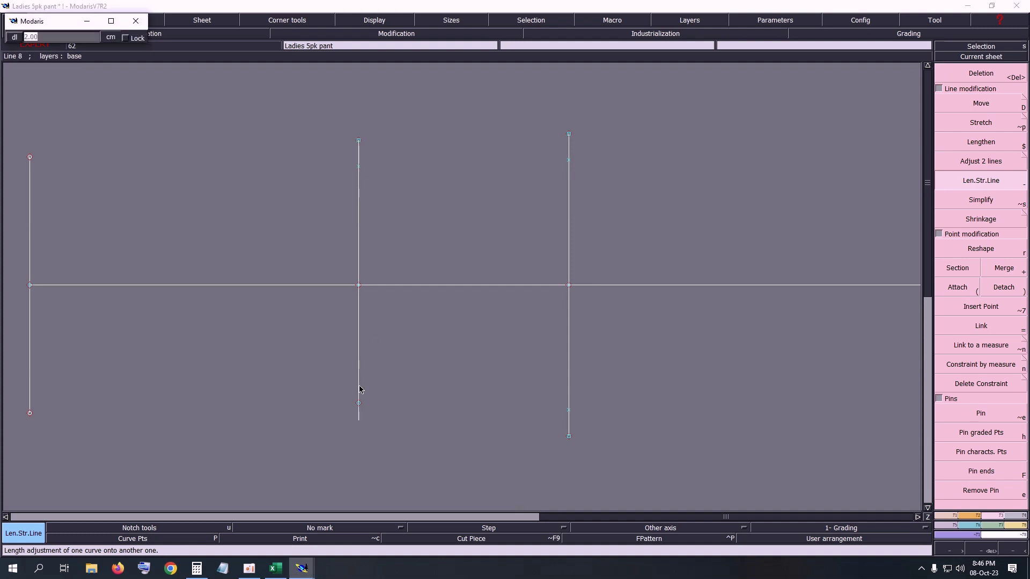
pyautogui.press('Return')
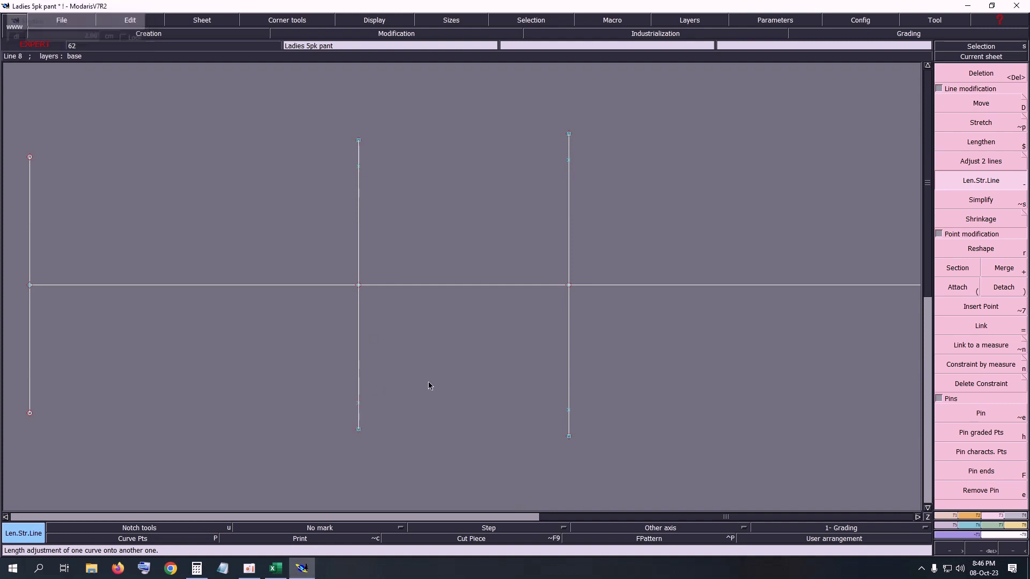
# Open the measurement table and measure the middle line's 18 cm and 22 cm lengths.
pyautogui.click(656, 33)
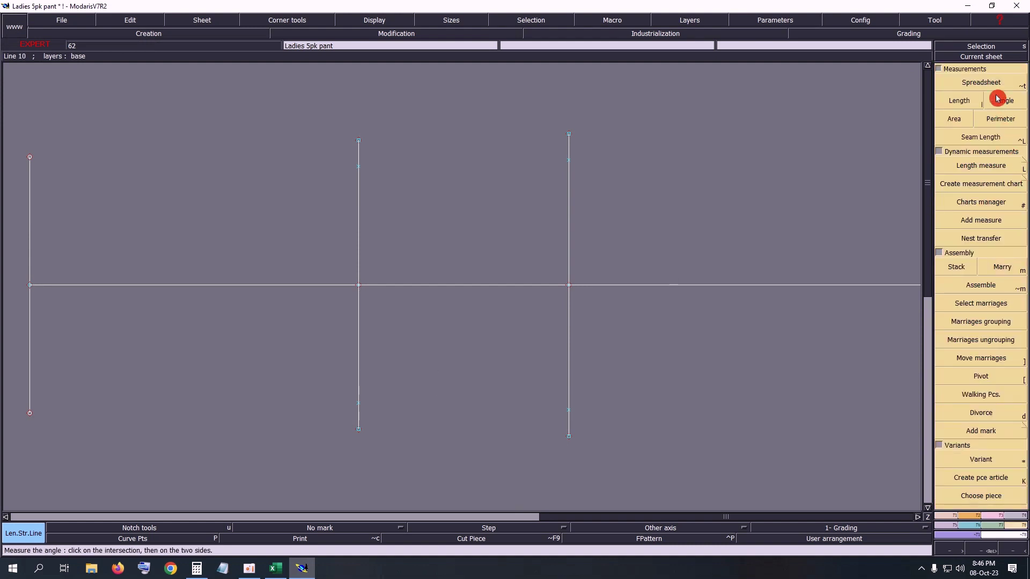
pyautogui.click(982, 82)
pyautogui.moveTo(379, 260); pyautogui.dragTo(306, 489)
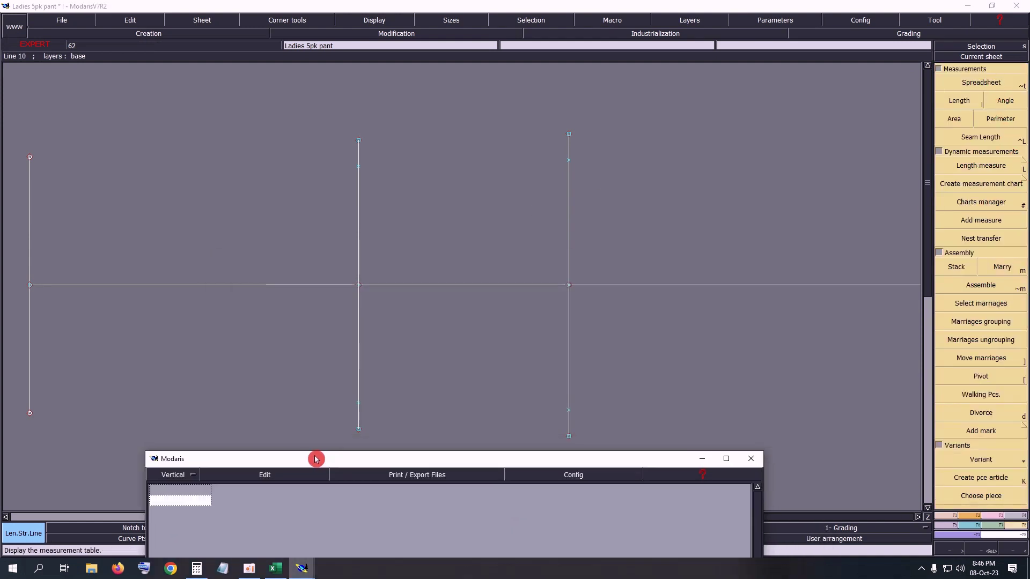
pyautogui.click(963, 99)
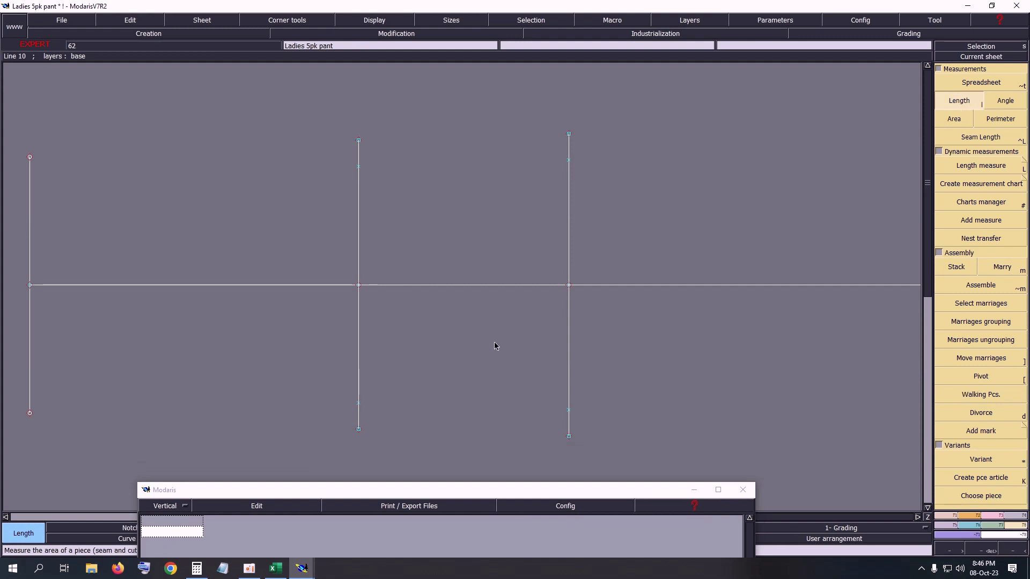
pyautogui.click(358, 403)
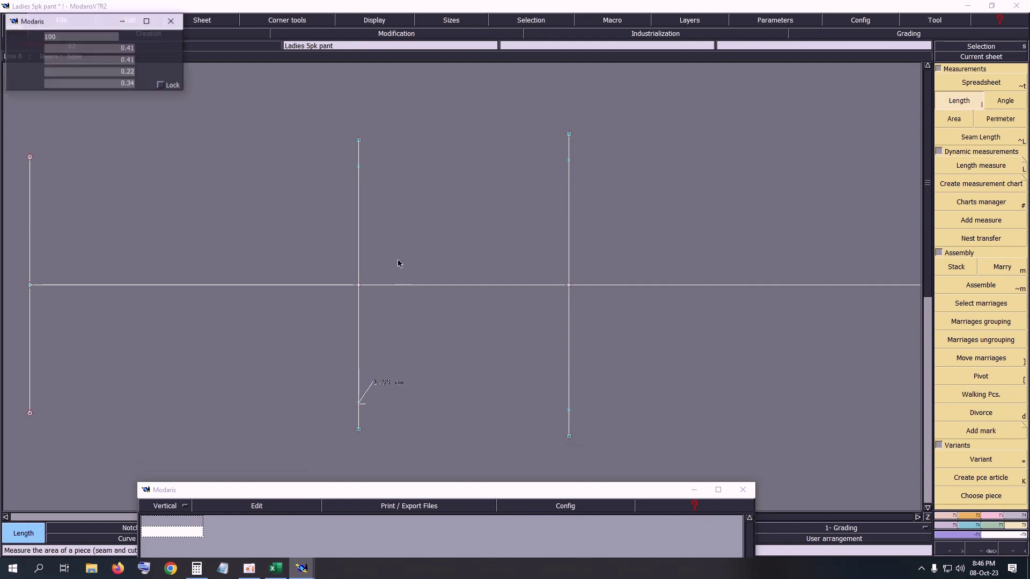
pyautogui.click(358, 167)
pyautogui.click(359, 141)
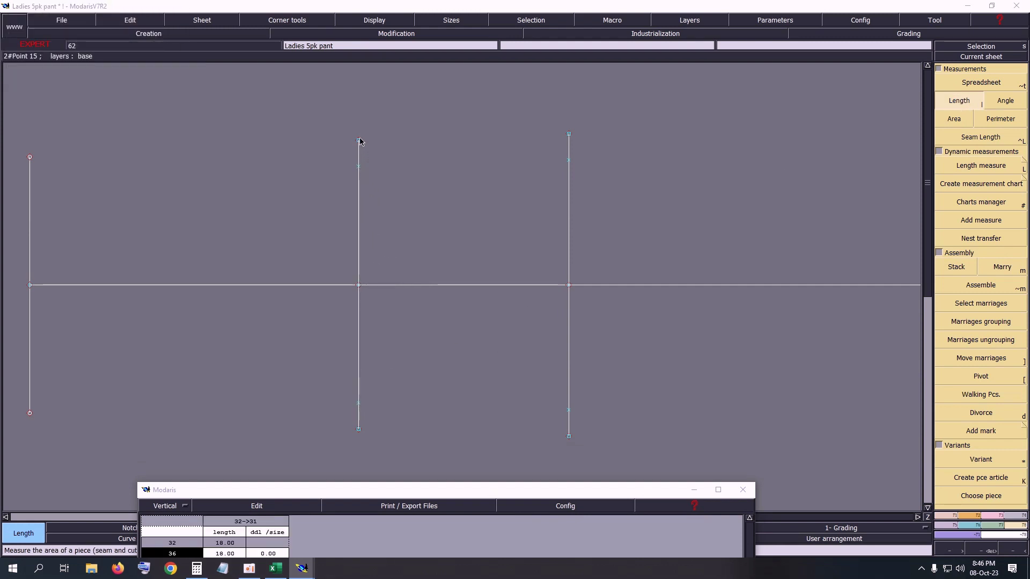
pyautogui.click(358, 429)
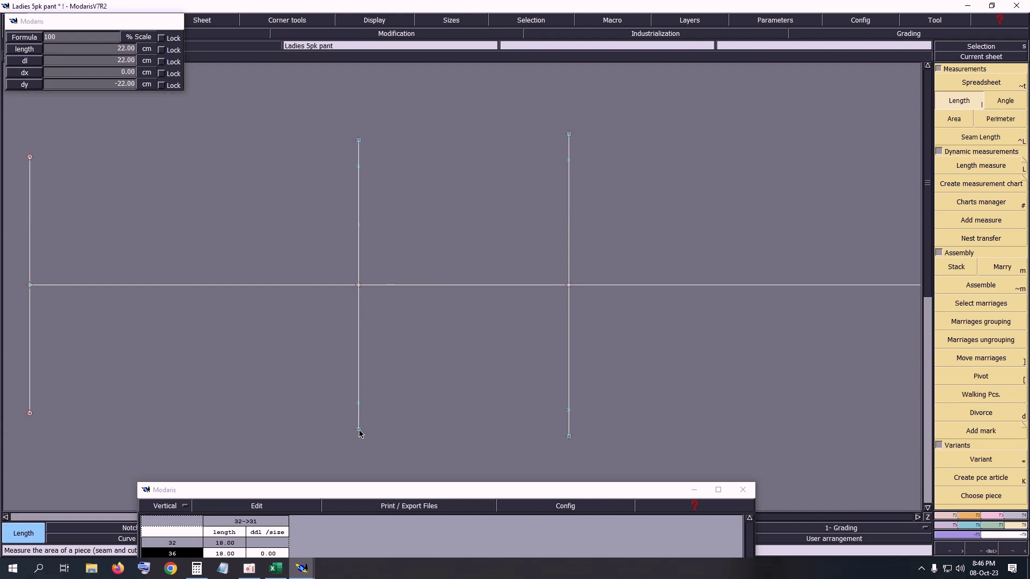
# Total the lengths to 40 cm, empty and close the table, and save the model.
pyautogui.moveTo(325, 485); pyautogui.dragTo(340, 239)
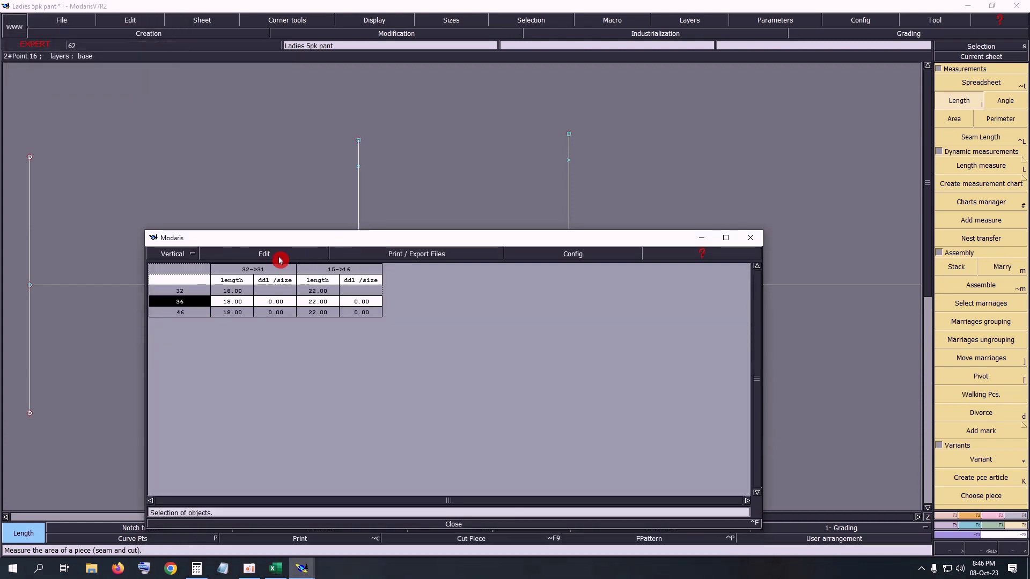
pyautogui.click(283, 255)
pyautogui.click(228, 290)
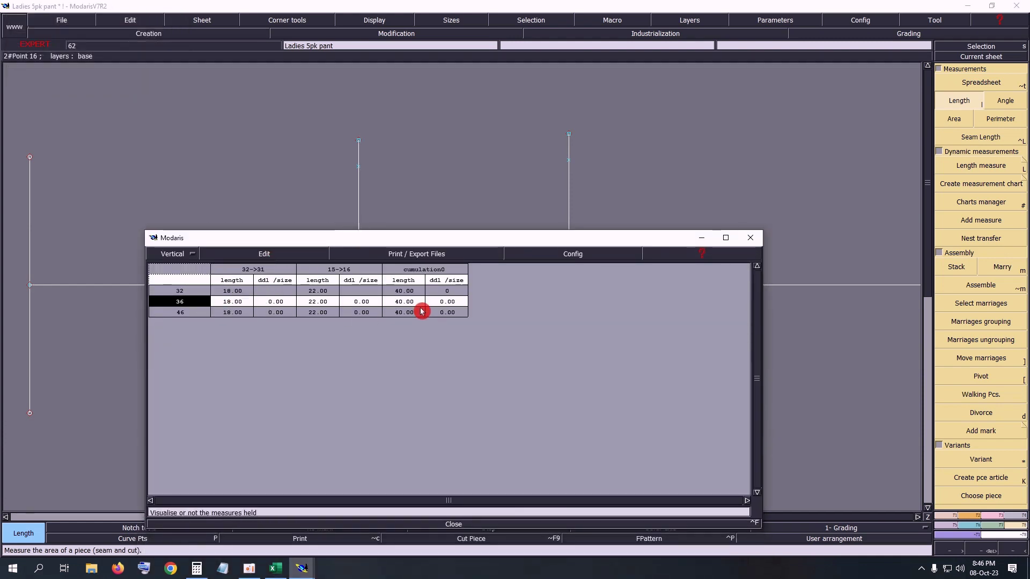
pyautogui.click(271, 254)
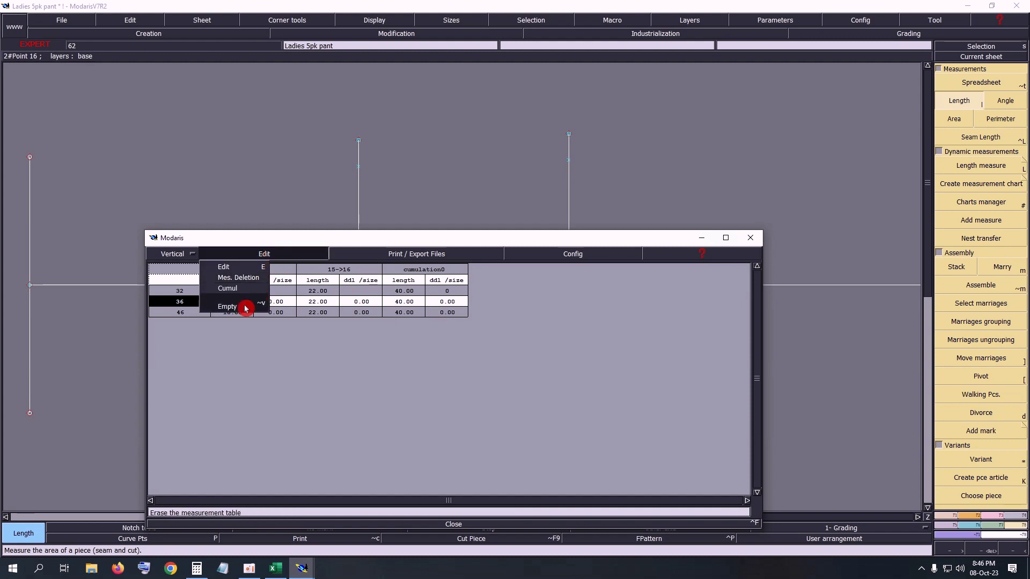
pyautogui.click(247, 306)
pyautogui.moveTo(397, 244); pyautogui.dragTo(407, 127)
pyautogui.click(462, 405)
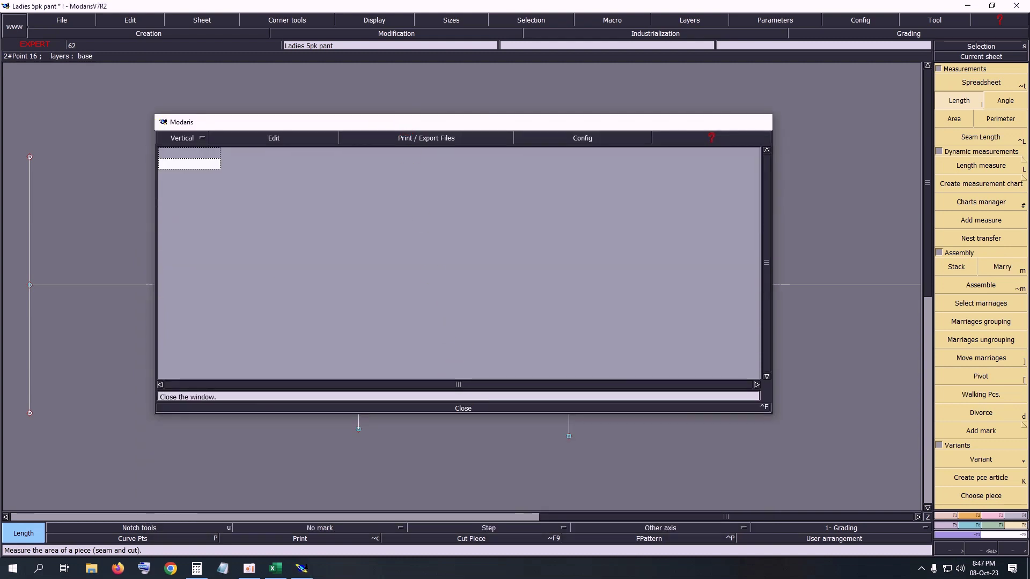
pyautogui.hotkey('ctrl', 's')
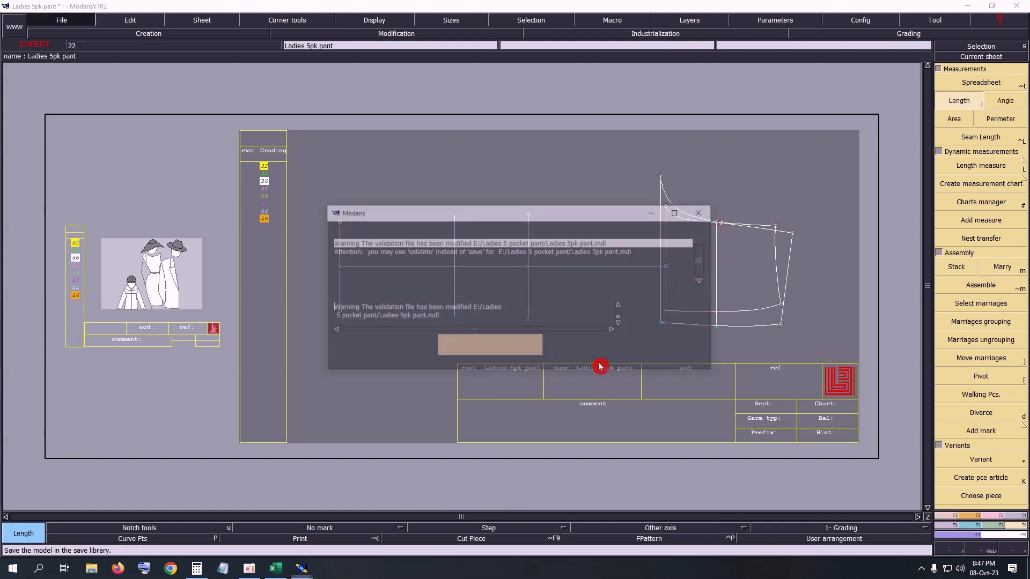
pyautogui.click(470, 351)
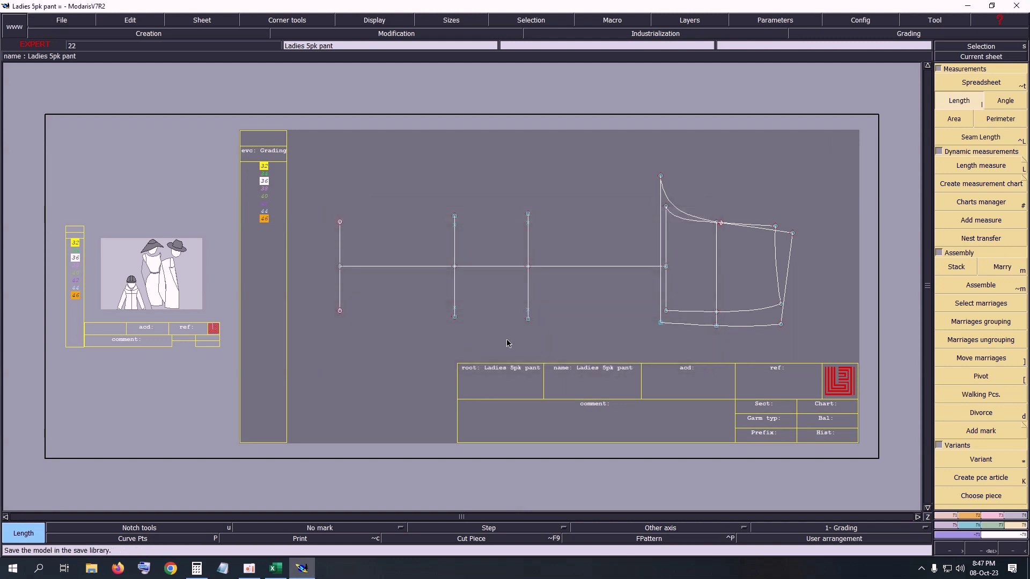
# Highlight the 1/2 bottom width row yellow in the Excel size chart.
pyautogui.click(275, 568)
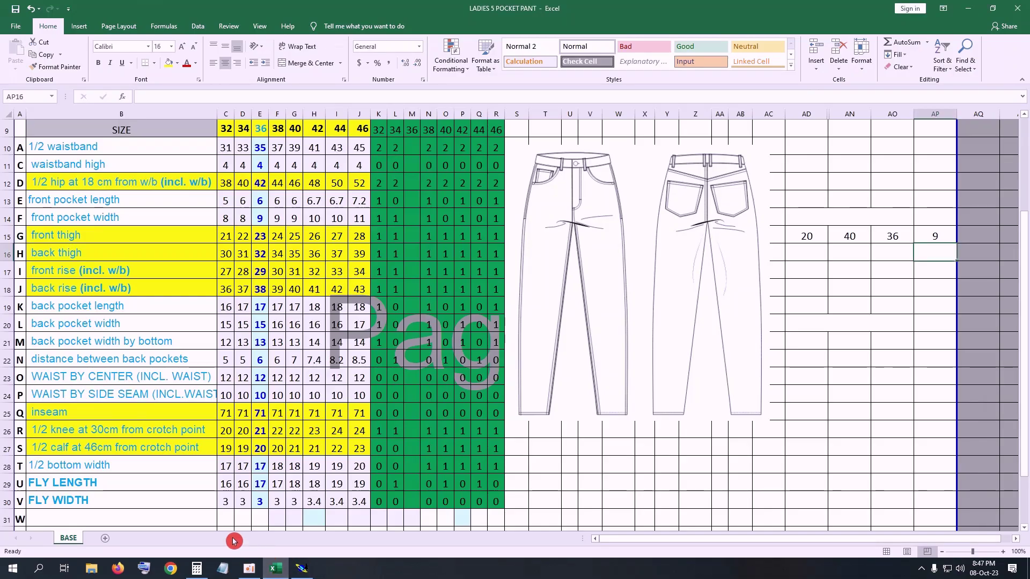
pyautogui.moveTo(34, 466); pyautogui.dragTo(351, 463)
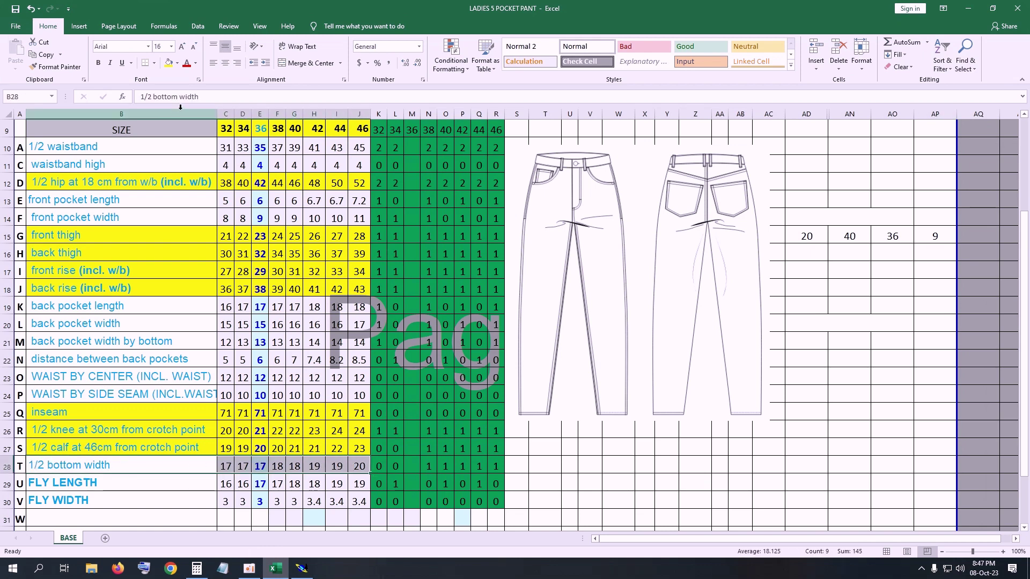
pyautogui.click(169, 63)
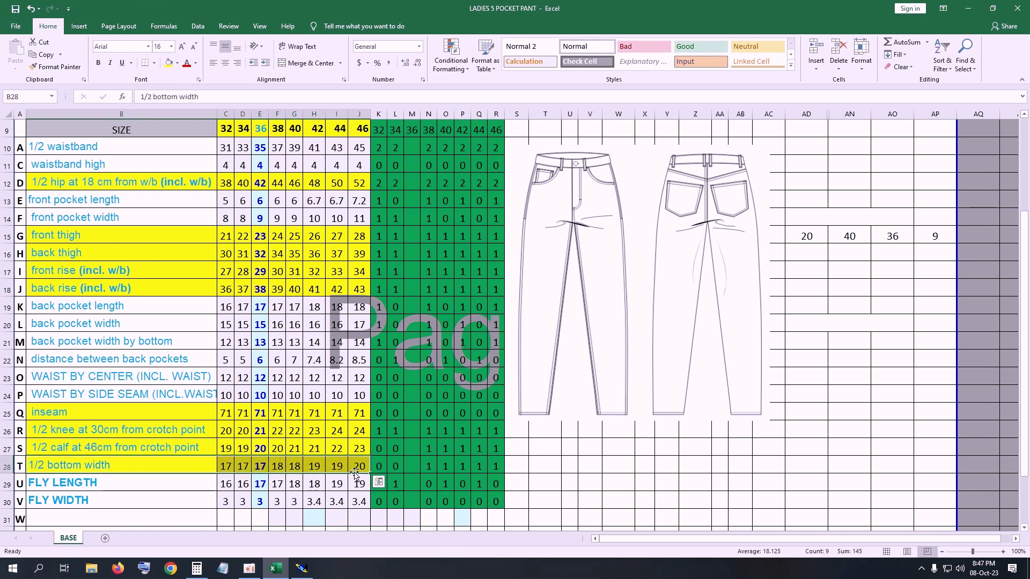
pyautogui.click(302, 568)
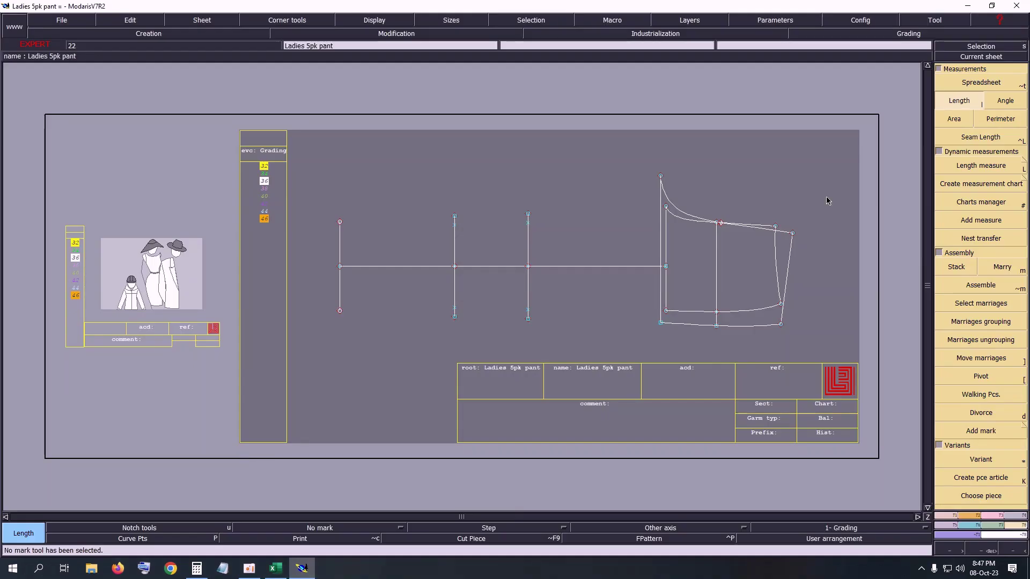
# Clear the old calculation values from row 15, starting at AD15.
pyautogui.click(275, 568)
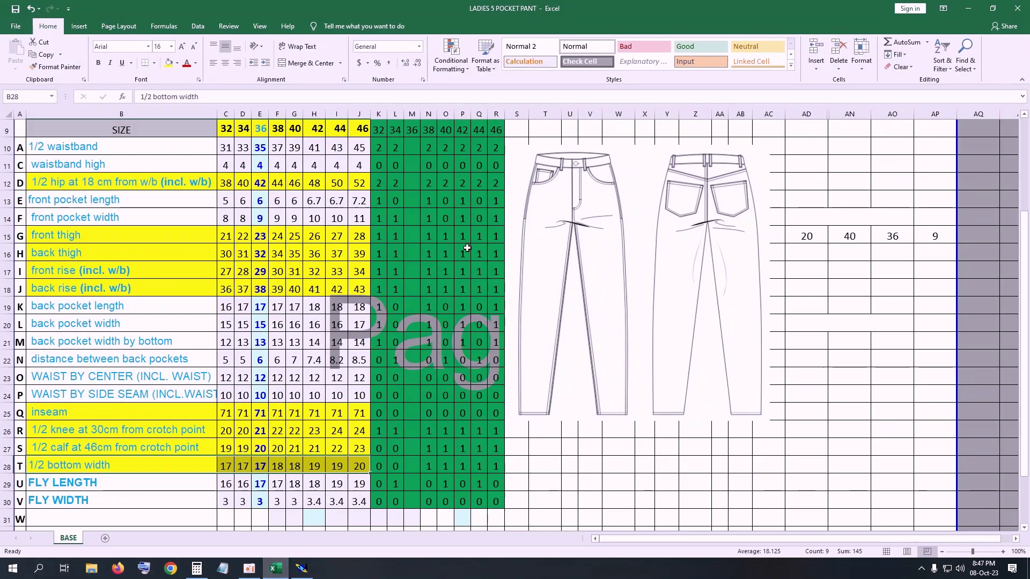
pyautogui.click(804, 237)
pyautogui.press('Delete')
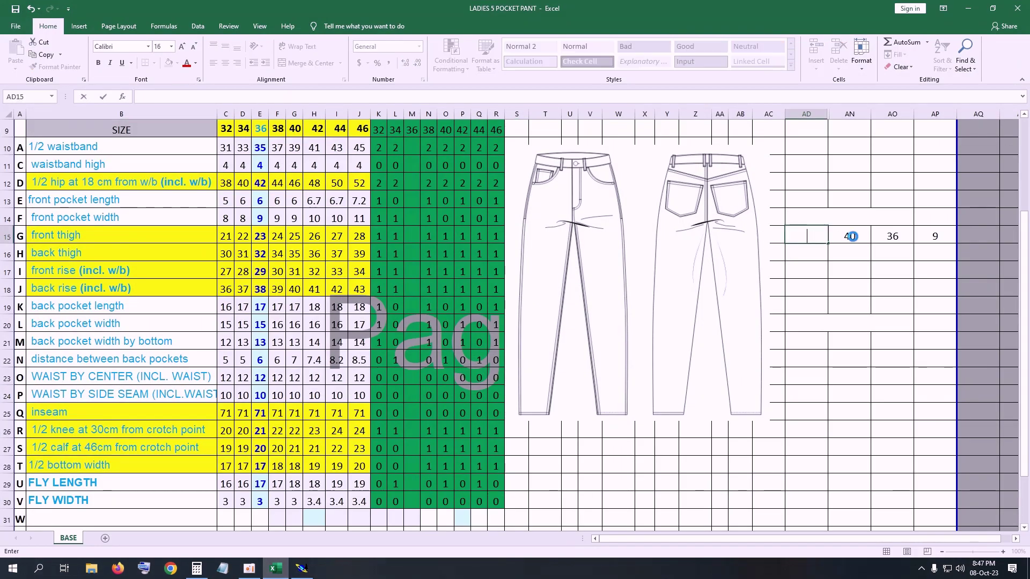
pyautogui.click(886, 236)
pyautogui.press('Delete')
pyautogui.moveTo(893, 236); pyautogui.dragTo(936, 236)
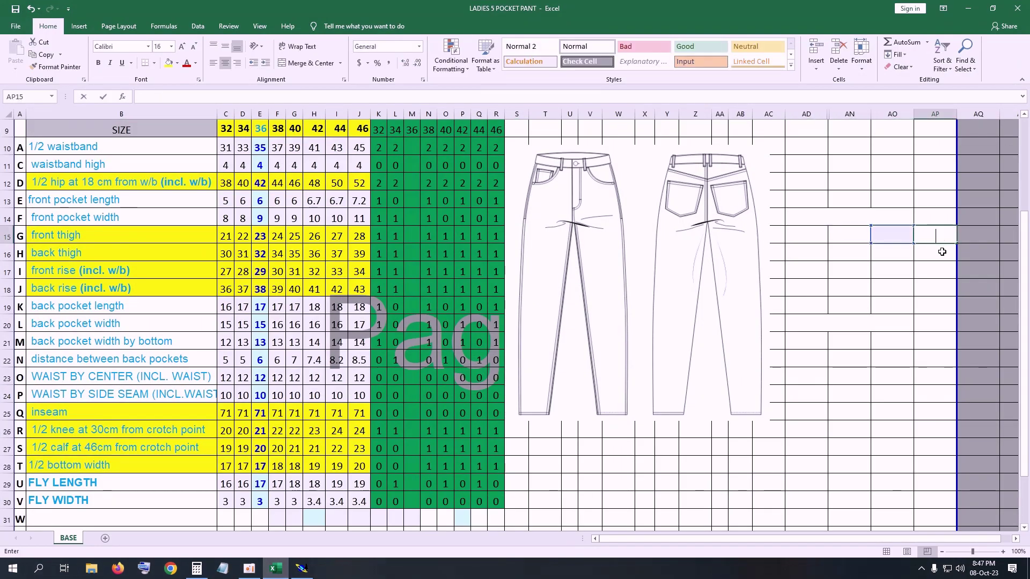
# Enter 17 in AD15 and a formula in AN15 doubling it to 34.
pyautogui.click(809, 239)
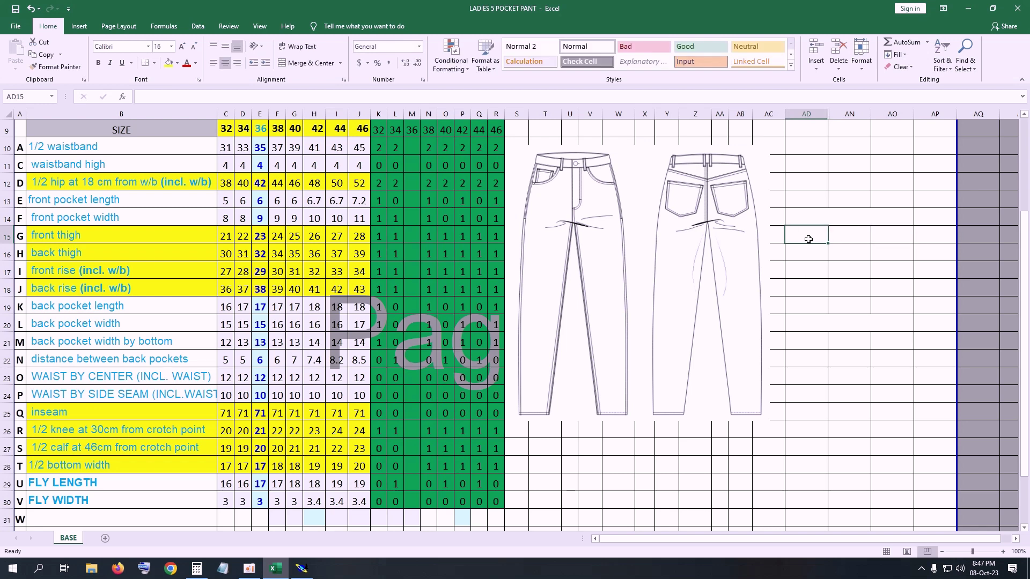
pyautogui.write('17')
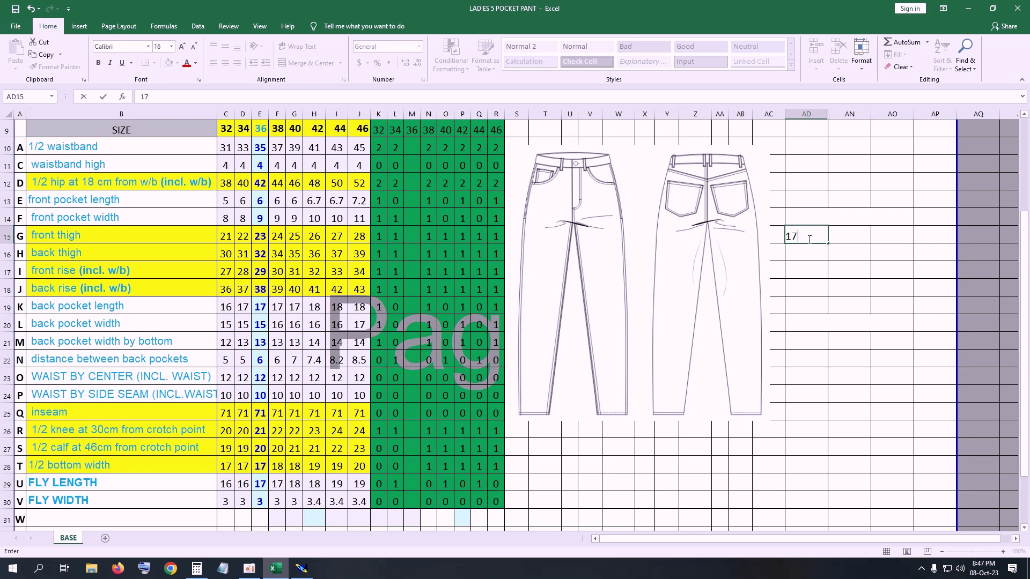
pyautogui.click(840, 234)
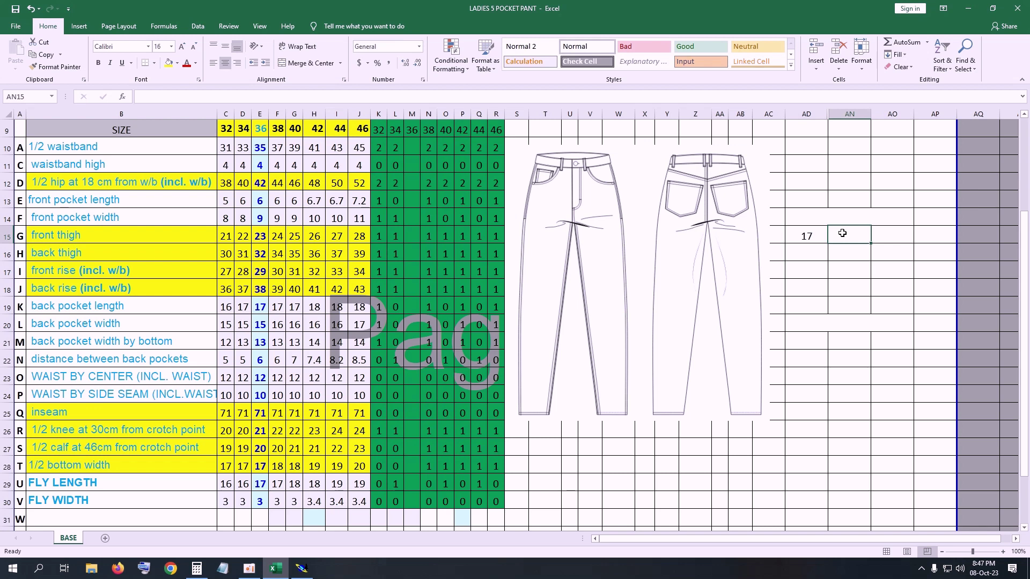
pyautogui.write('=')
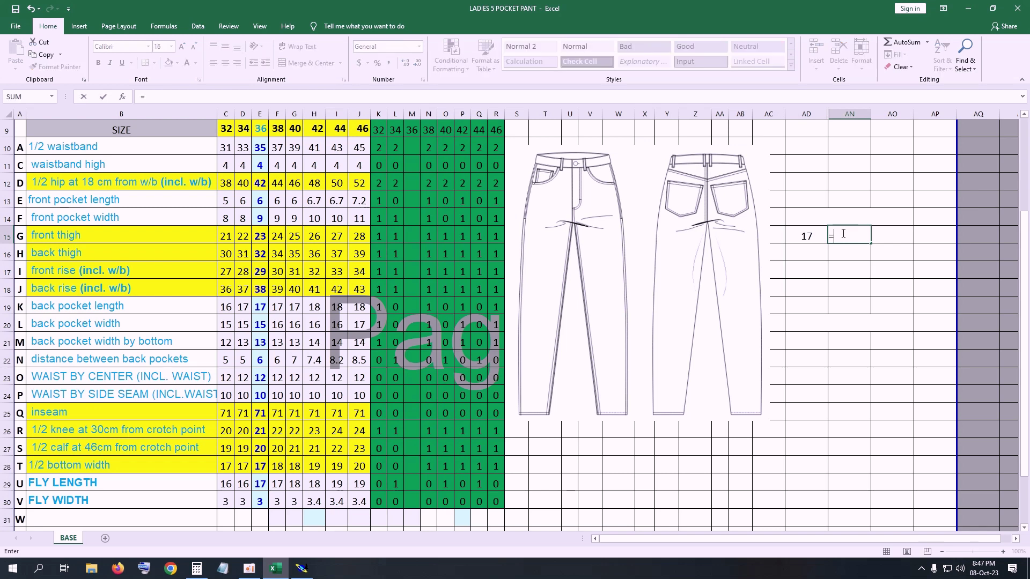
pyautogui.click(808, 235)
pyautogui.write('*')
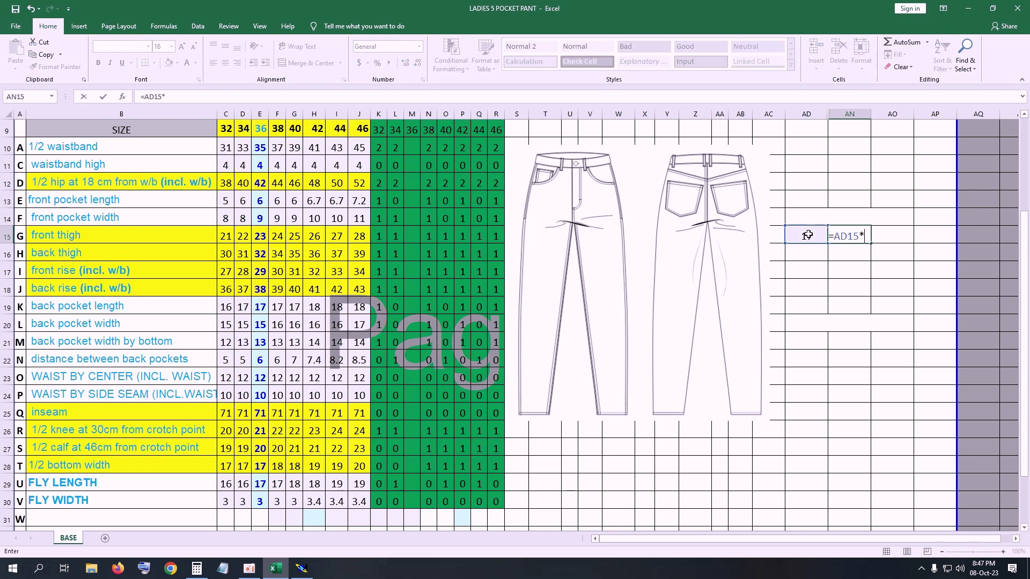
pyautogui.press('Return')
# Put =AN15-4 in AO15 to get 30.
pyautogui.click(884, 234)
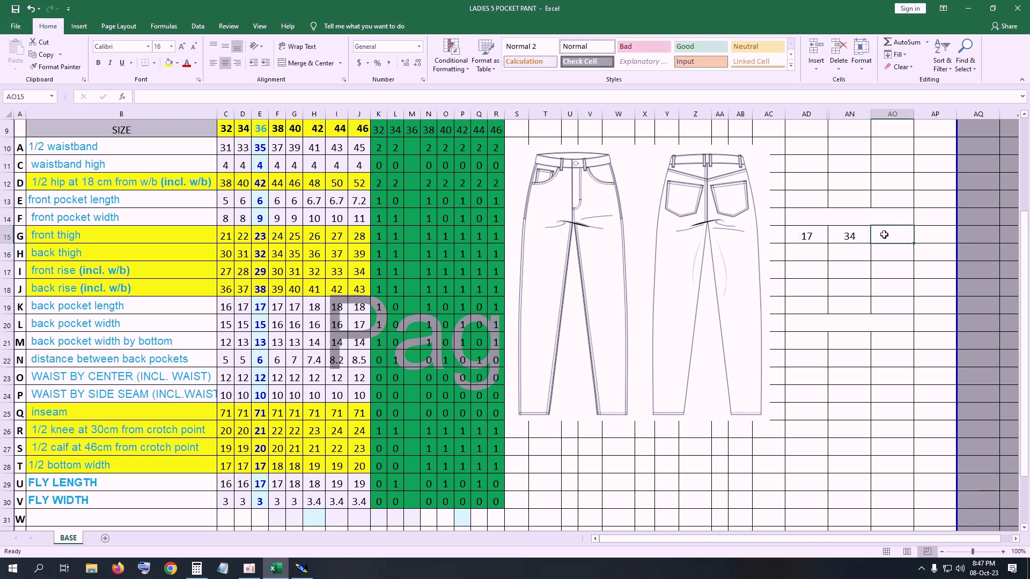
pyautogui.write('=')
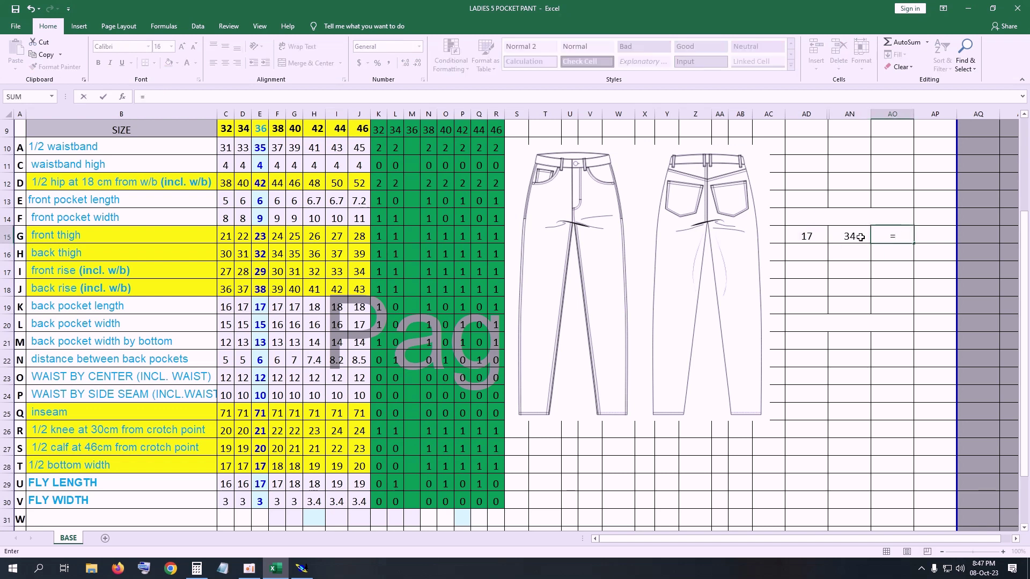
pyautogui.click(858, 237)
pyautogui.write('-4')
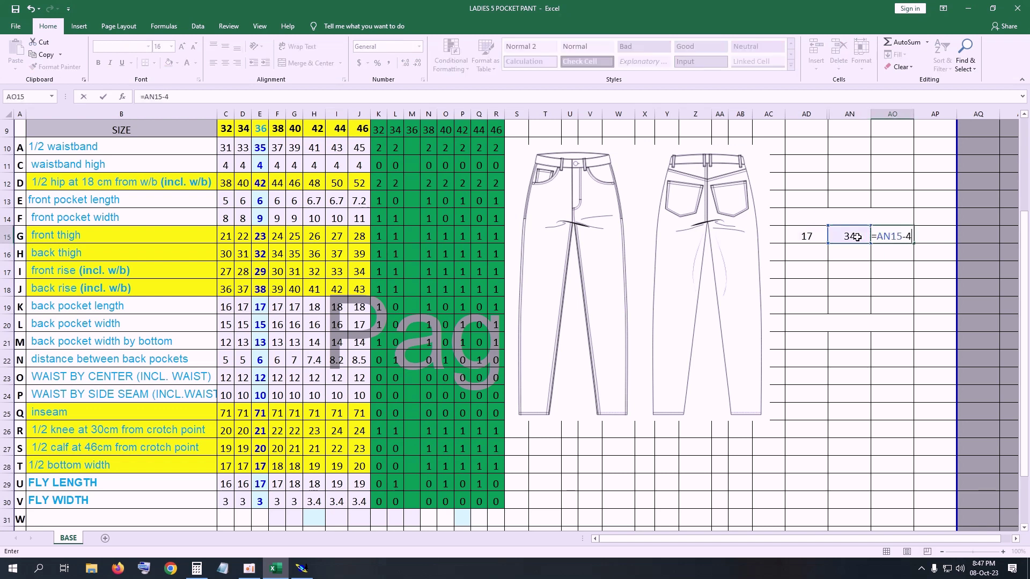
pyautogui.press('Return')
# Put =AO15/4 in AP15 to get 7.5, then return to Modaris.
pyautogui.click(935, 231)
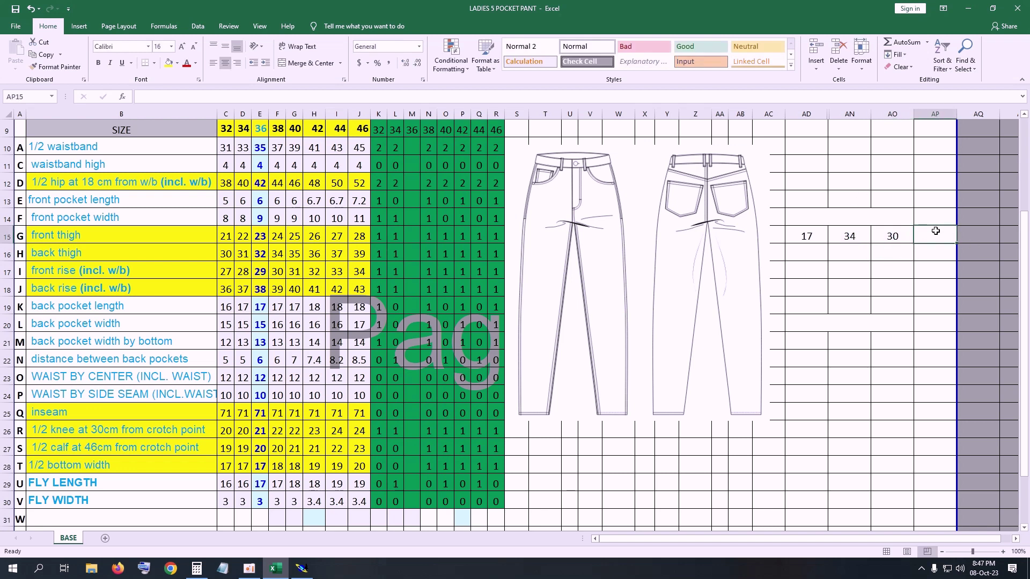
pyautogui.write('=')
pyautogui.click(899, 240)
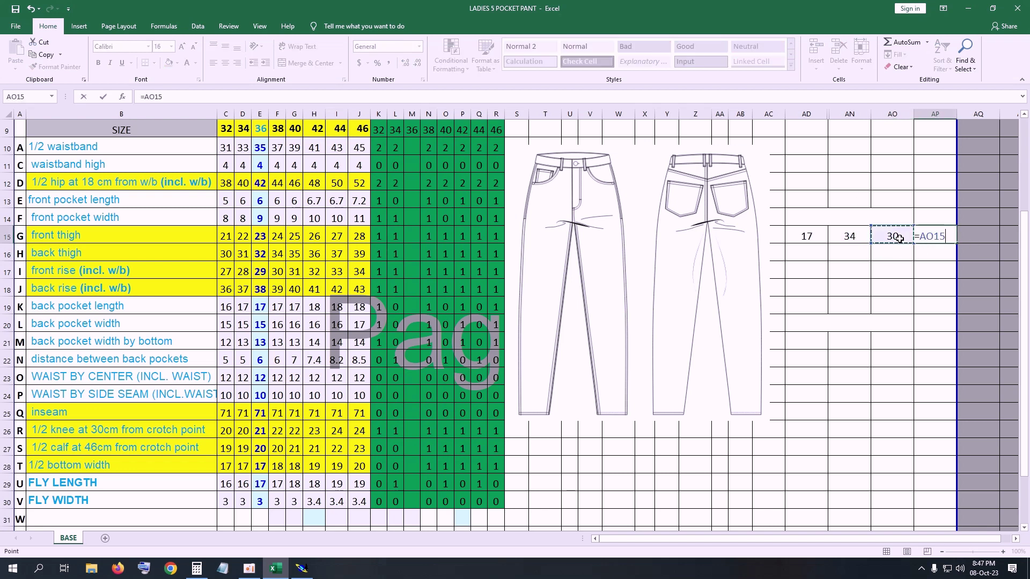
pyautogui.write('/4')
pyautogui.press('Return')
pyautogui.click(950, 240)
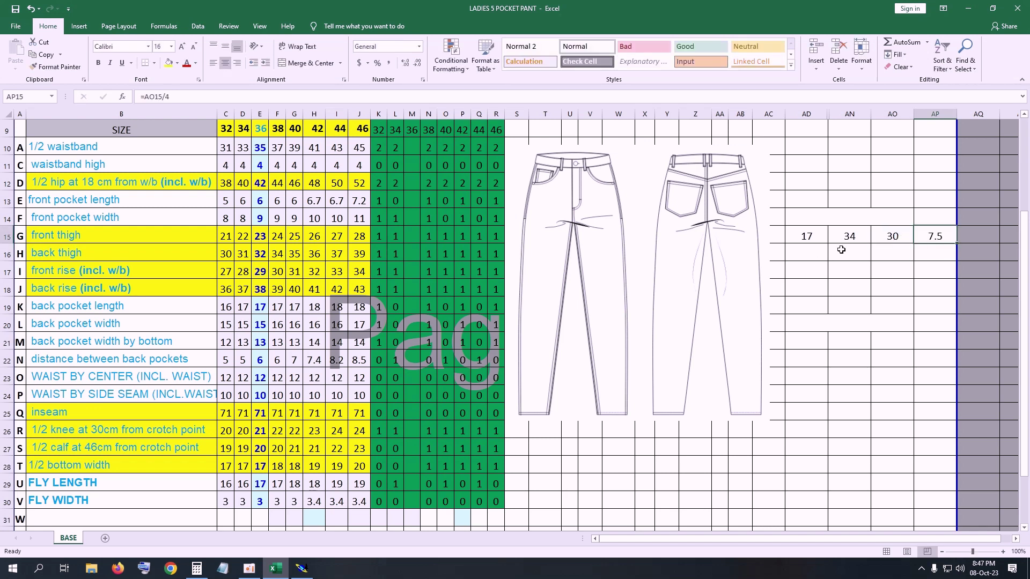
pyautogui.click(302, 568)
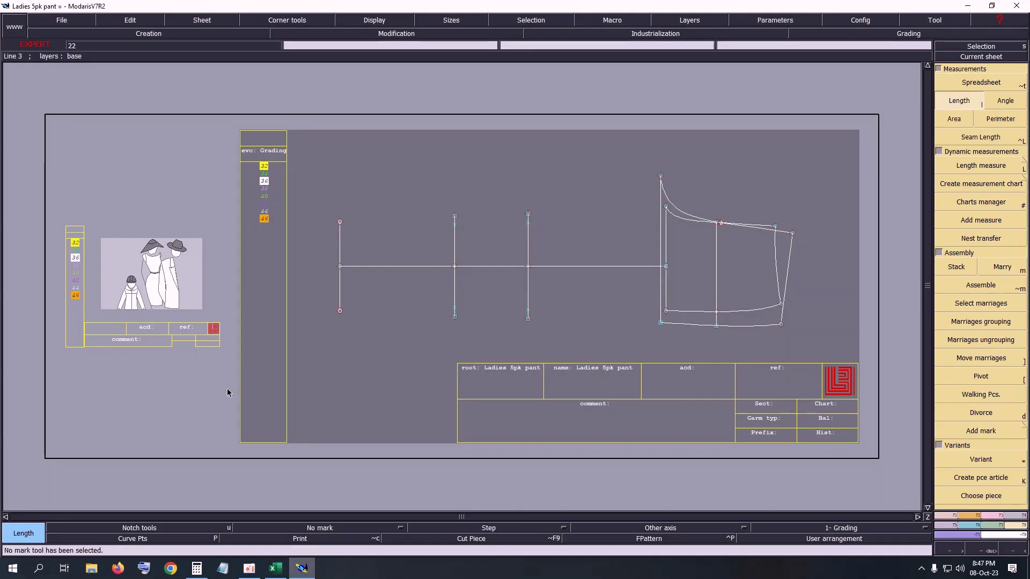
# Add developed points at -7.5 and 7.5 cm on the left vertical line.
pyautogui.press('d')
pyautogui.click(350, 266)
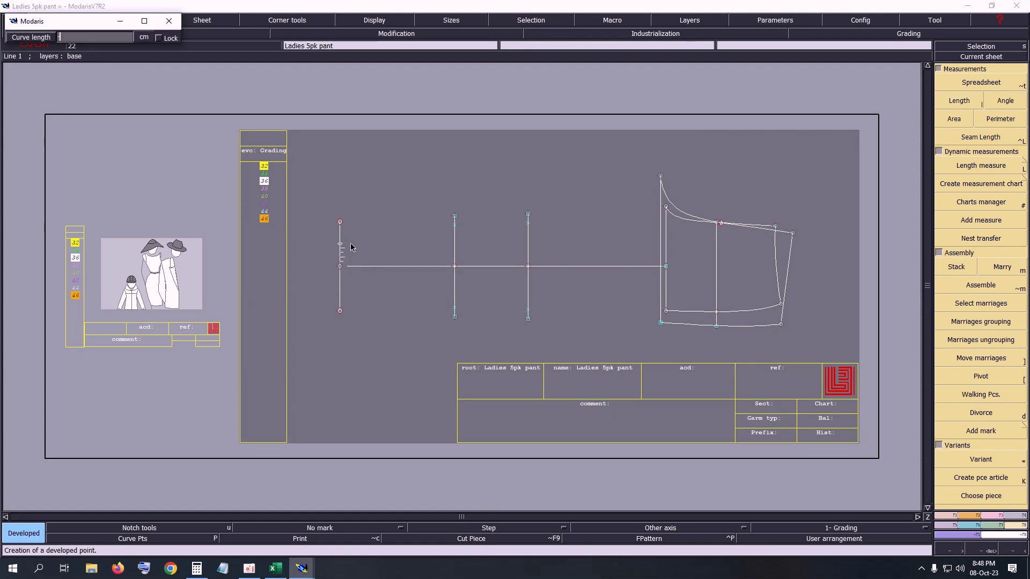
pyautogui.write('-7.5')
pyautogui.press('Return')
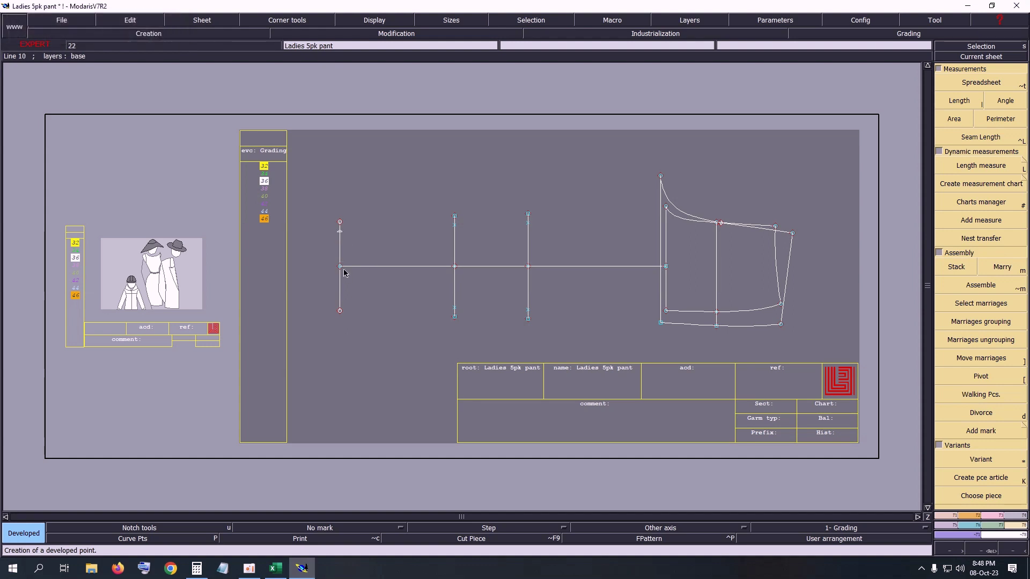
pyautogui.click(339, 268)
pyautogui.write('7.5')
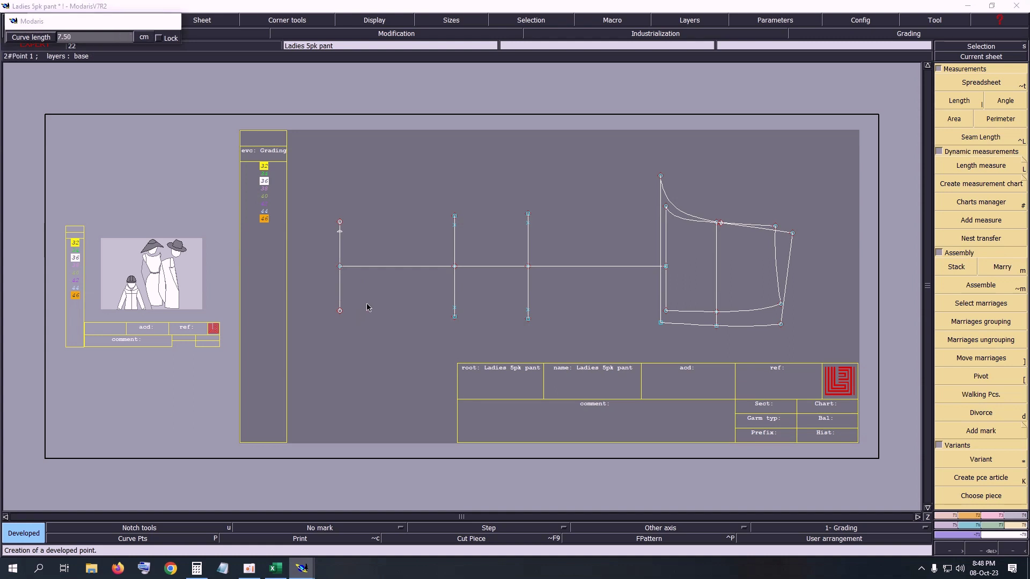
pyautogui.press('Return')
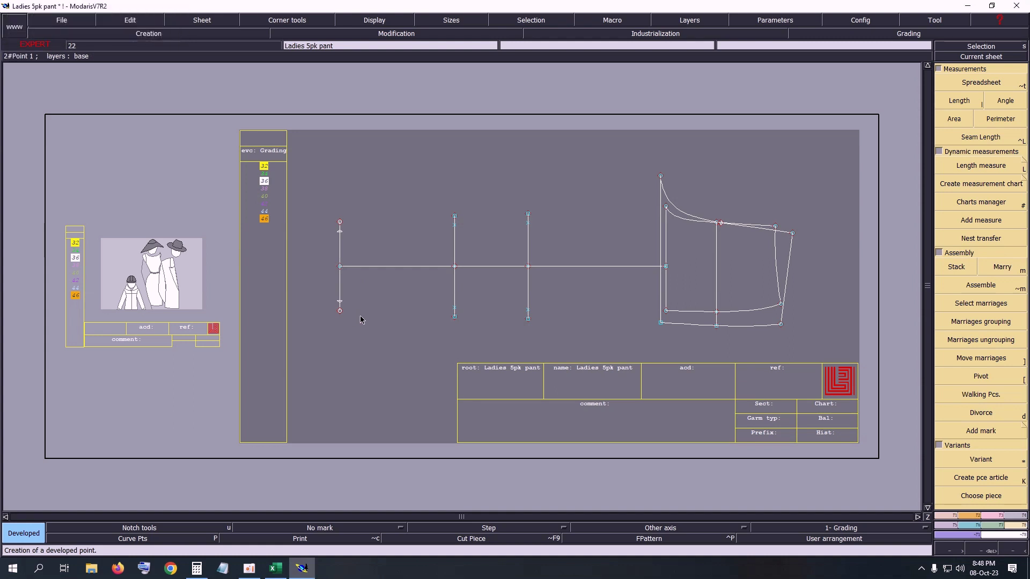
# Delete the left vertical line's old end.
pyautogui.press('i')
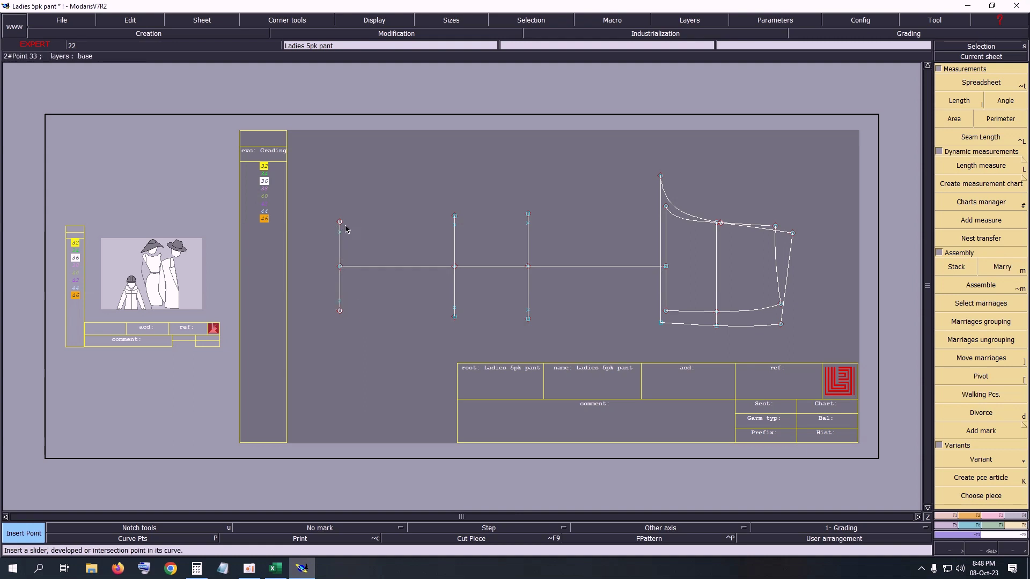
pyautogui.press('Delete')
pyautogui.click(344, 226)
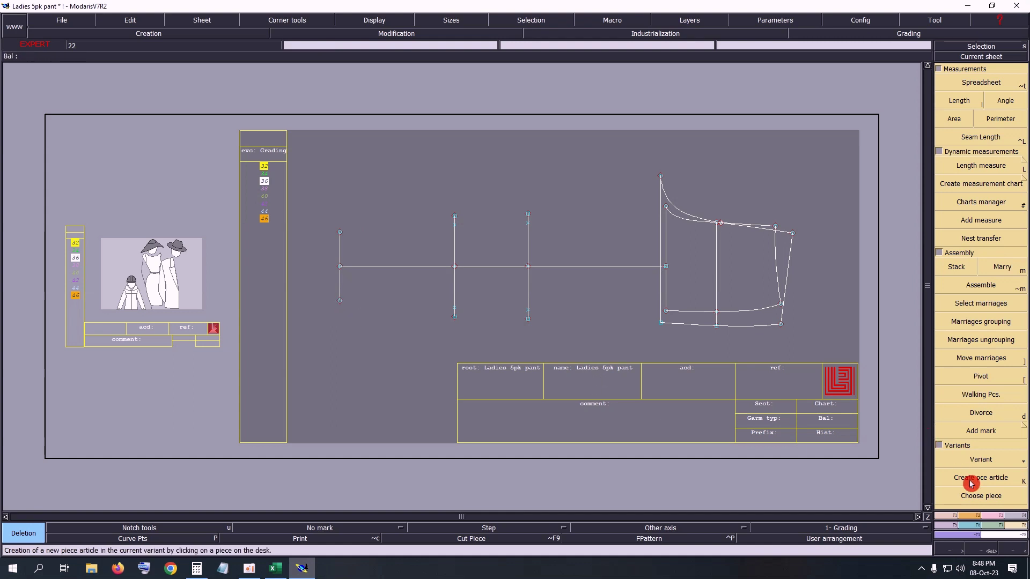
# Extend the left vertical line 2 cm with Len.Str.Line.
pyautogui.click(994, 519)
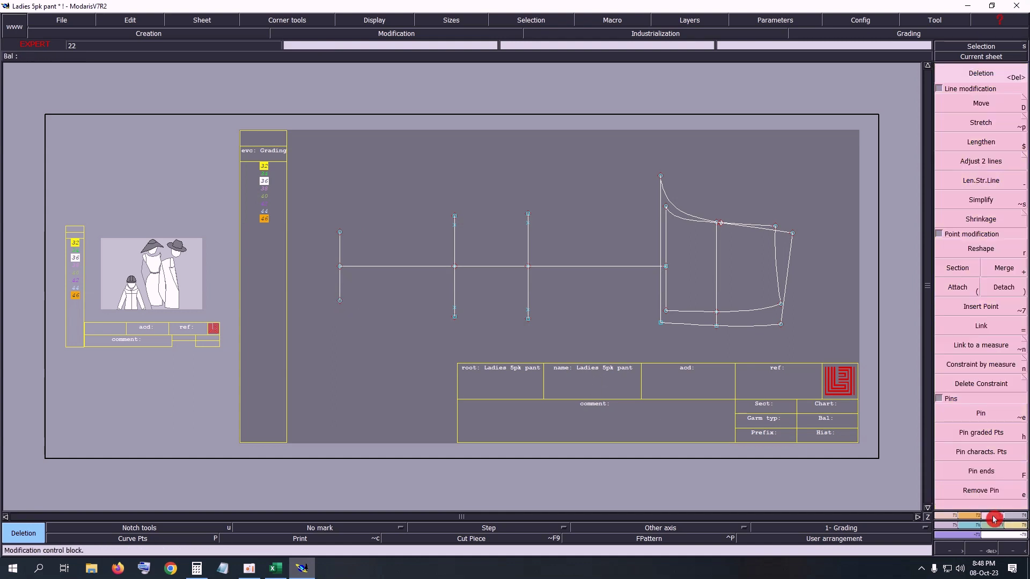
pyautogui.click(992, 184)
pyautogui.click(340, 248)
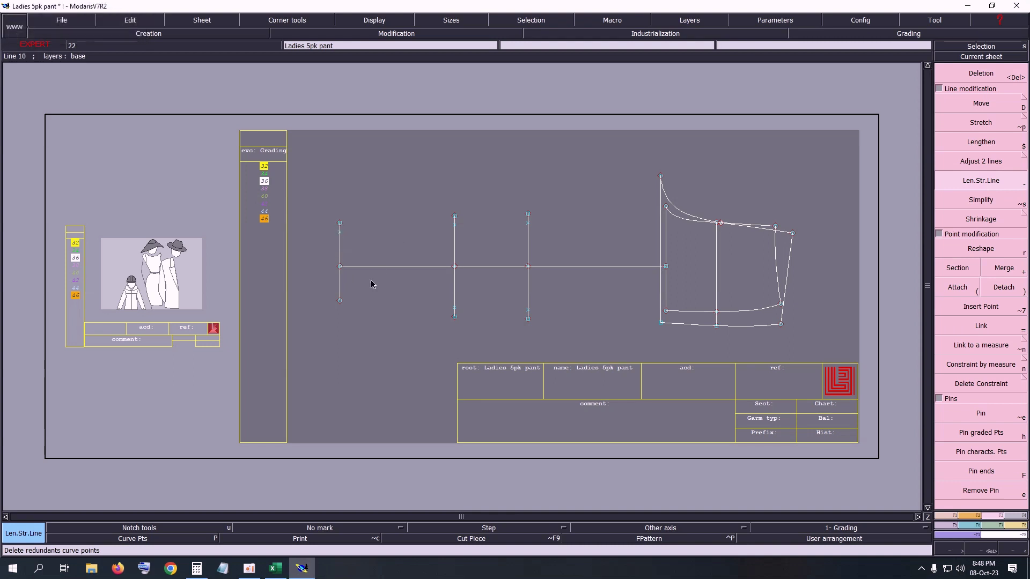
pyautogui.click(340, 292)
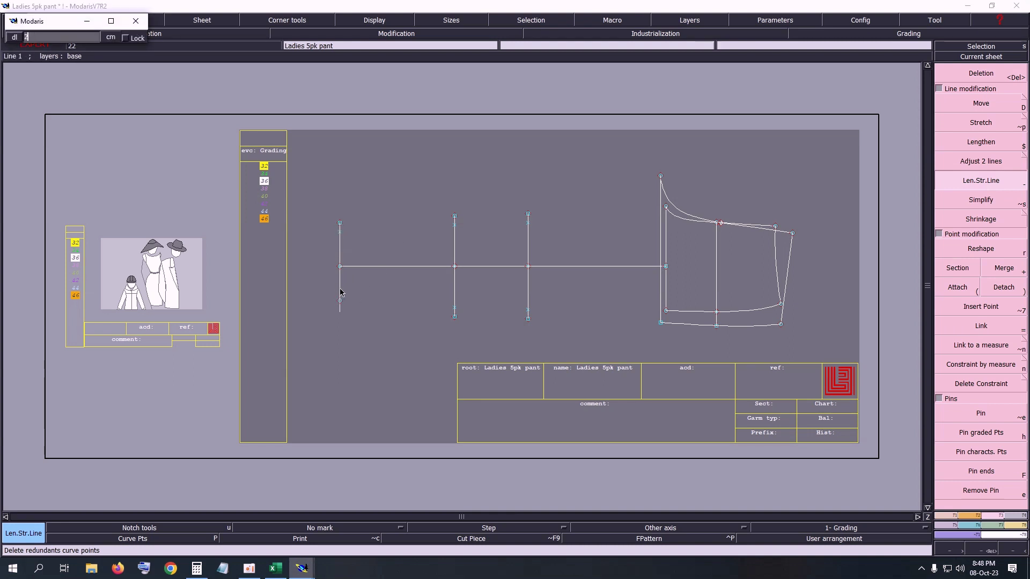
pyautogui.press('Return')
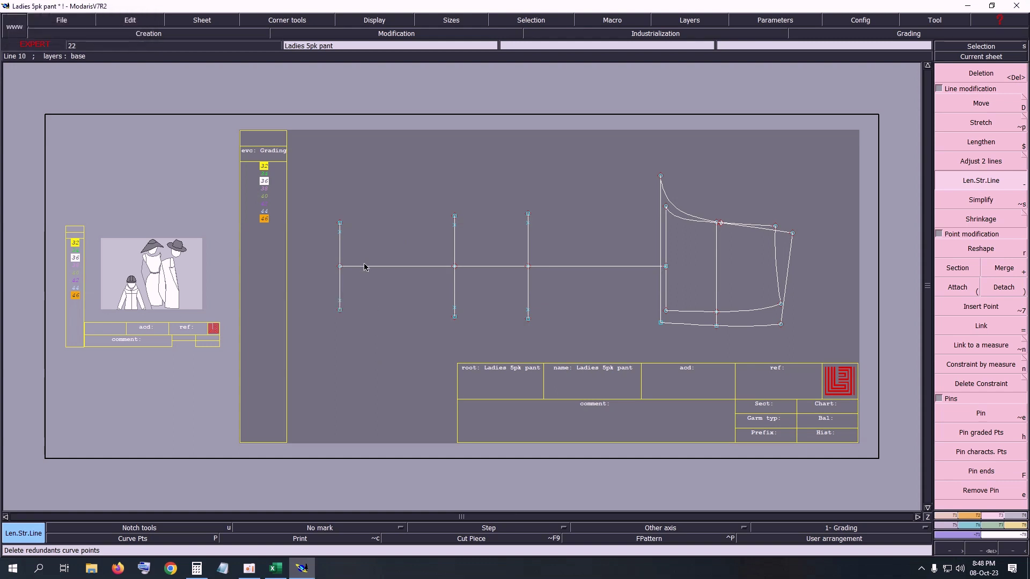
# Measure the line's two parts in the spreadsheet: 15 cm and 19 cm.
pyautogui.press('F5')
pyautogui.click(986, 86)
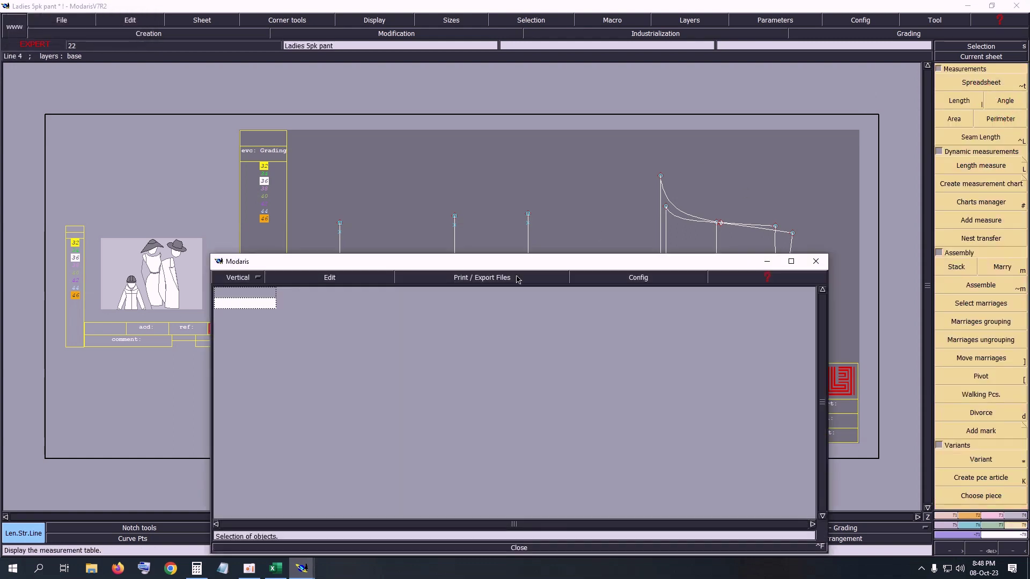
pyautogui.moveTo(420, 265); pyautogui.dragTo(366, 456)
pyautogui.click(959, 100)
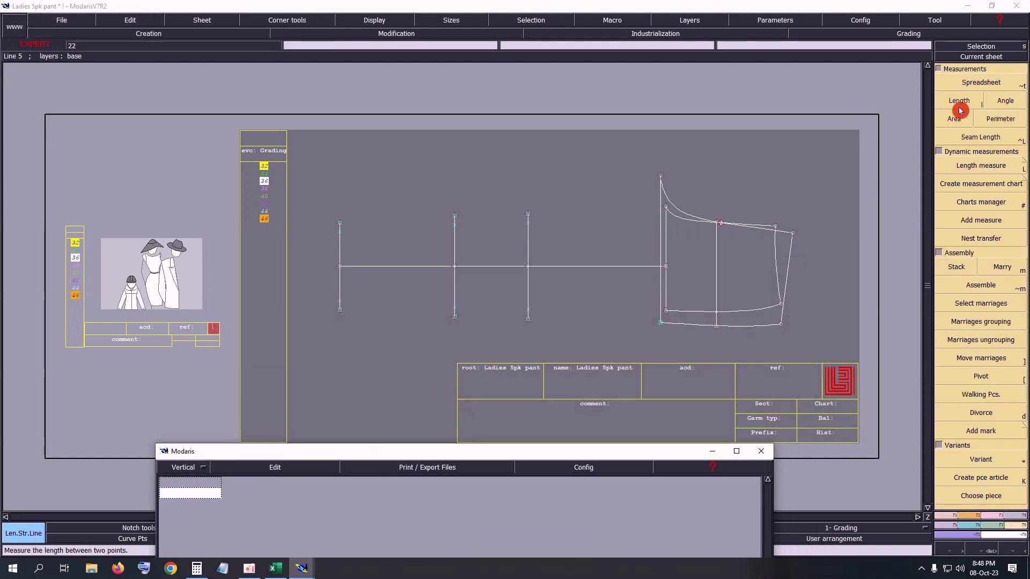
pyautogui.click(340, 300)
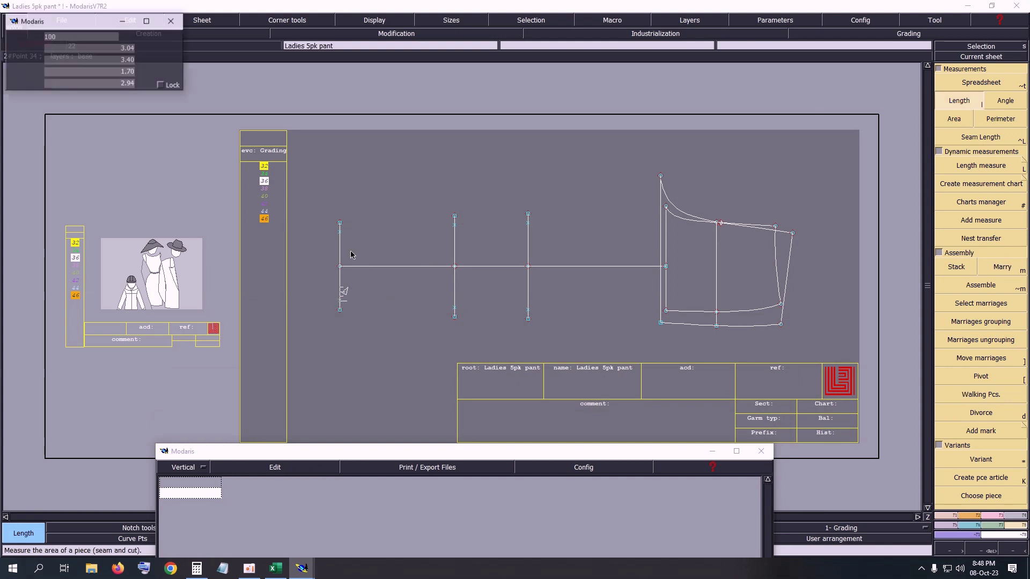
pyautogui.click(342, 229)
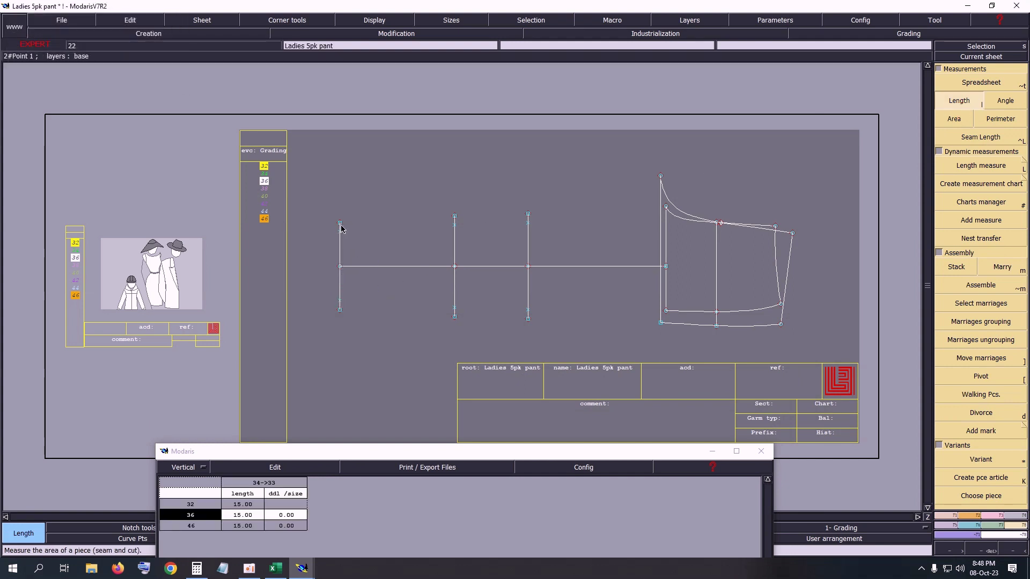
pyautogui.click(341, 224)
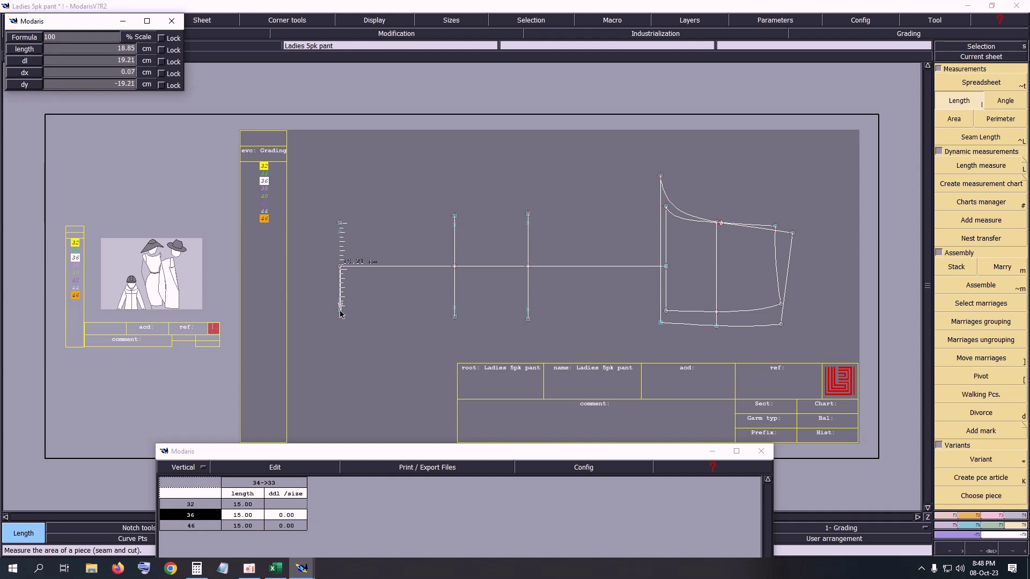
pyautogui.click(340, 310)
# Add a cumulation of 34 cm to the measurements and close the table.
pyautogui.moveTo(323, 451); pyautogui.dragTo(409, 244)
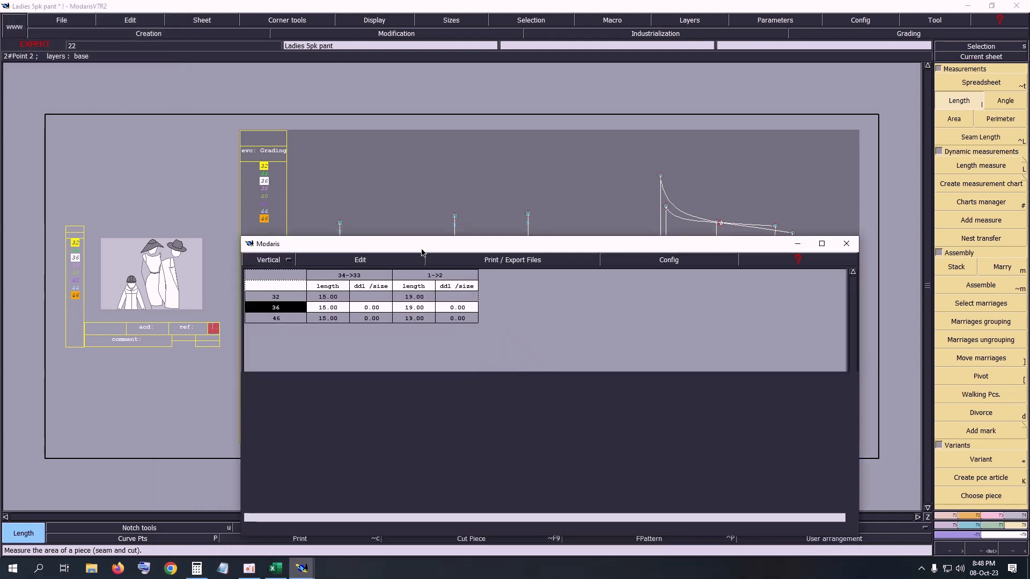
pyautogui.click(366, 263)
pyautogui.click(325, 295)
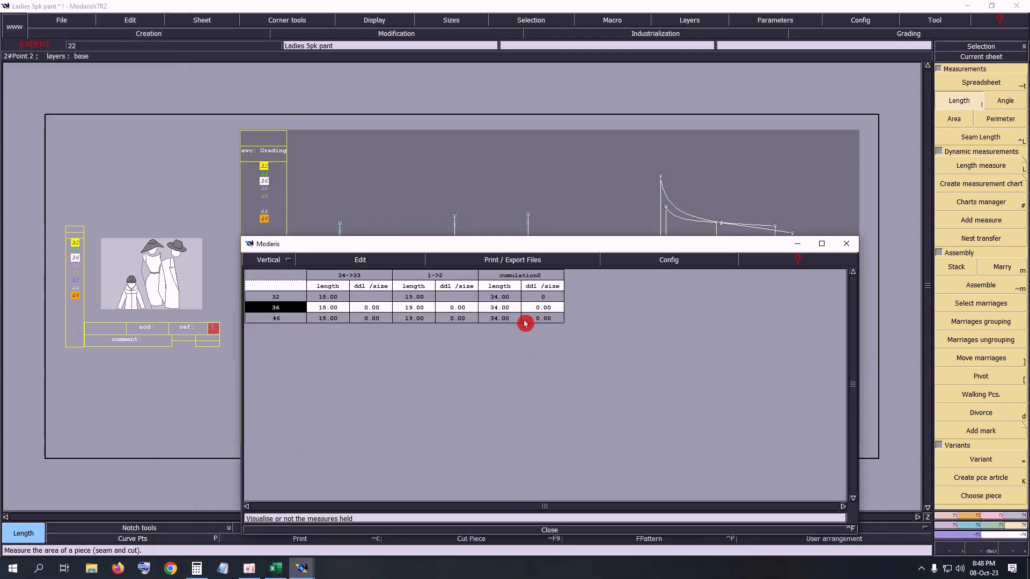
pyautogui.click(275, 568)
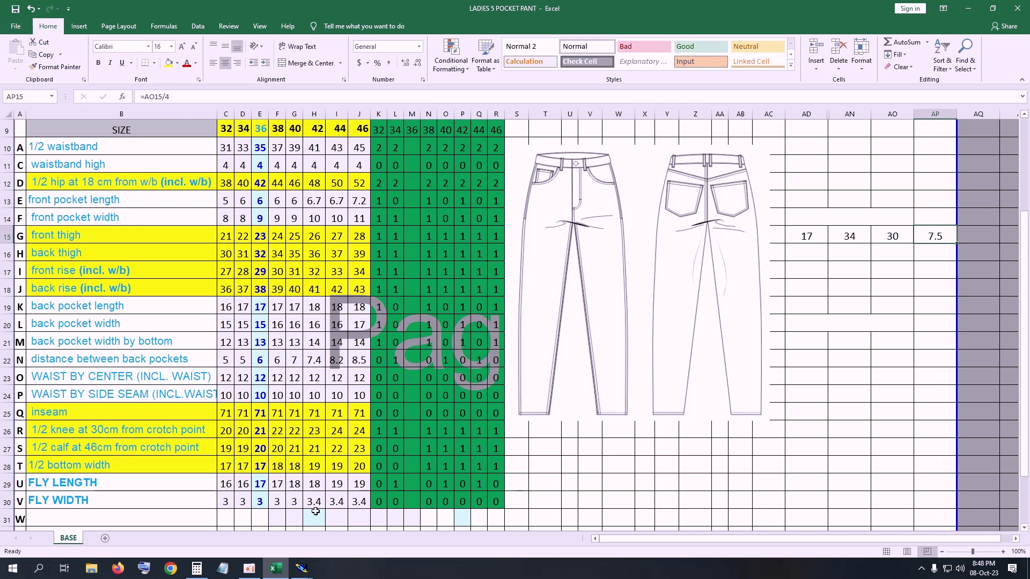
pyautogui.click(301, 568)
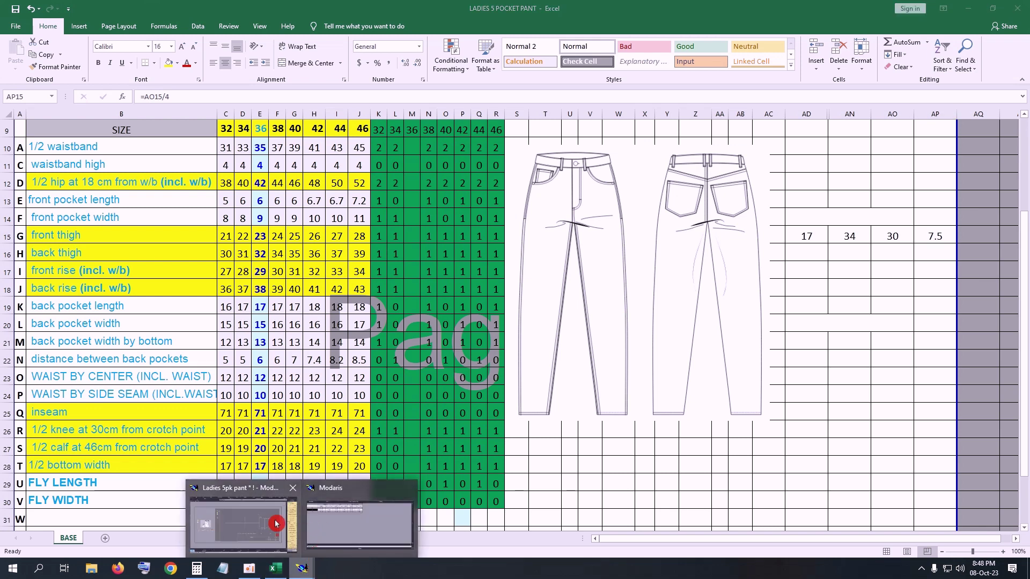
pyautogui.click(276, 524)
pyautogui.moveTo(517, 248)
pyautogui.mouseDown()
pyautogui.moveTo(531, 245)
pyautogui.moveTo(509, 109)
pyautogui.mouseUp()
pyautogui.click(539, 395)
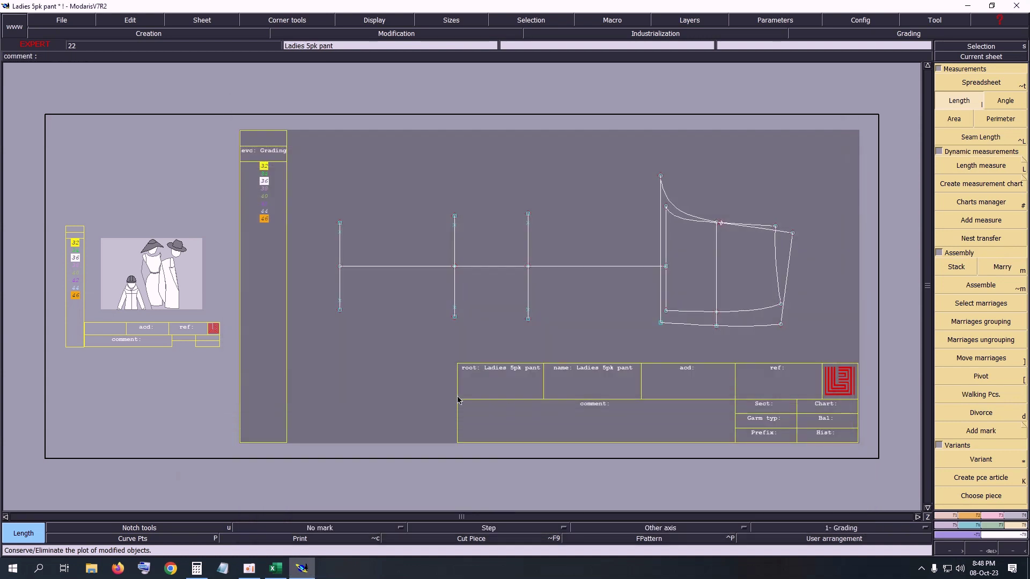
# Save the pattern and zoom the sheet to best fit.
pyautogui.hotkey('ctrl', 's')
pyautogui.click(462, 347)
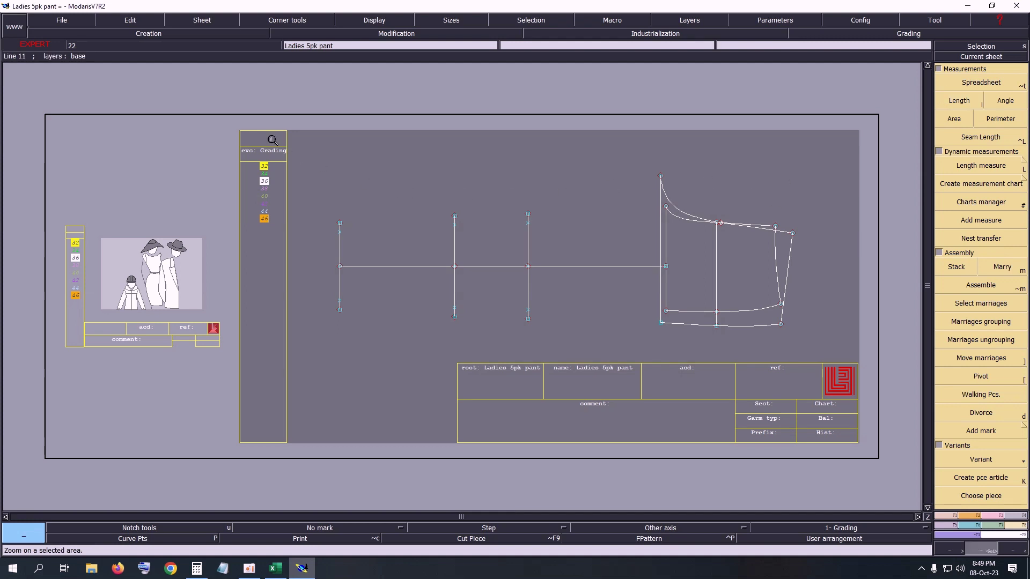
pyautogui.moveTo(273, 140); pyautogui.dragTo(834, 345)
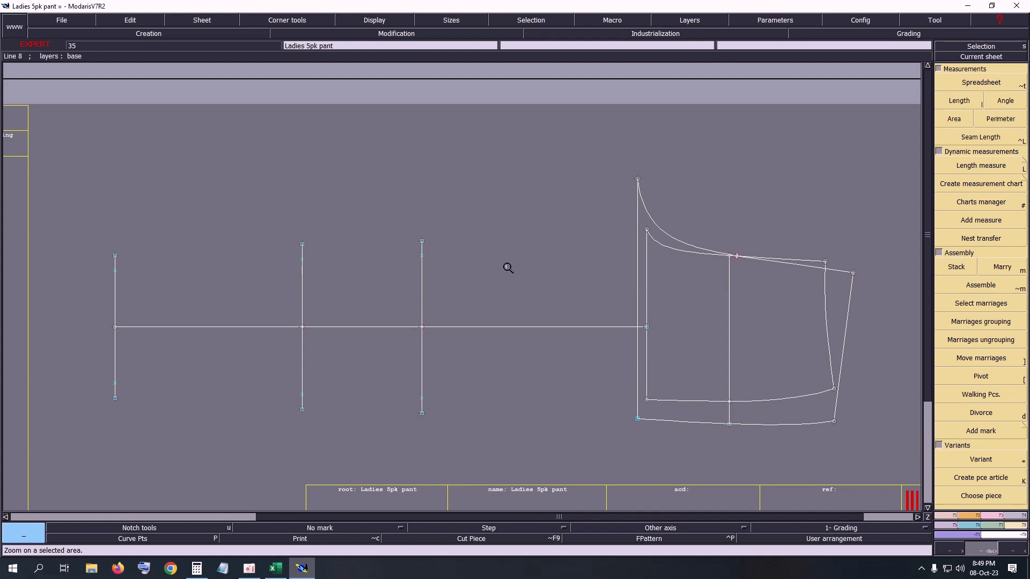
pyautogui.press('j')
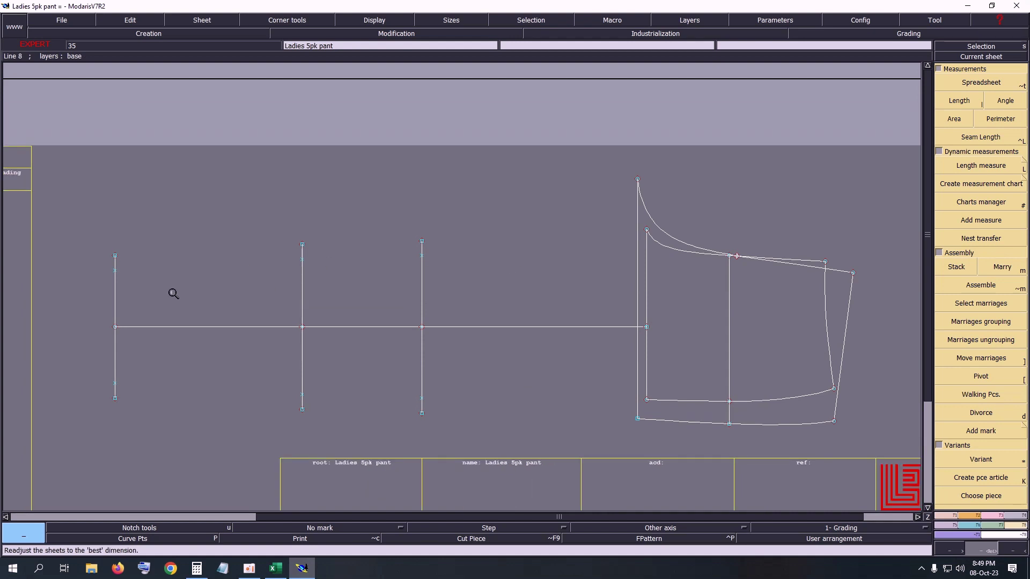
# Draw bezier seam curves from hem through knee to the third line, upper and lower.
pyautogui.press('b')
pyautogui.click(115, 271)
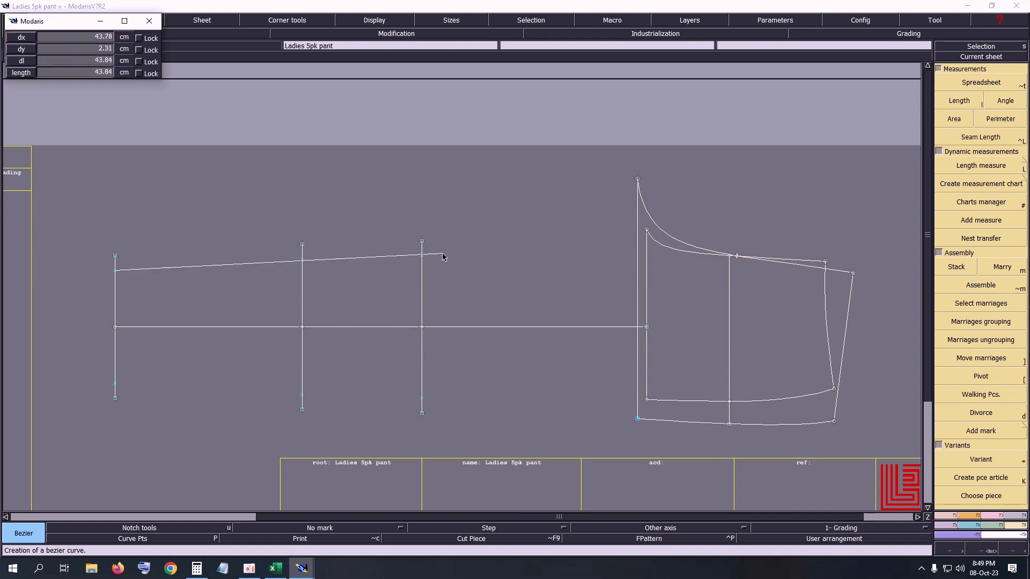
pyautogui.click(422, 256)
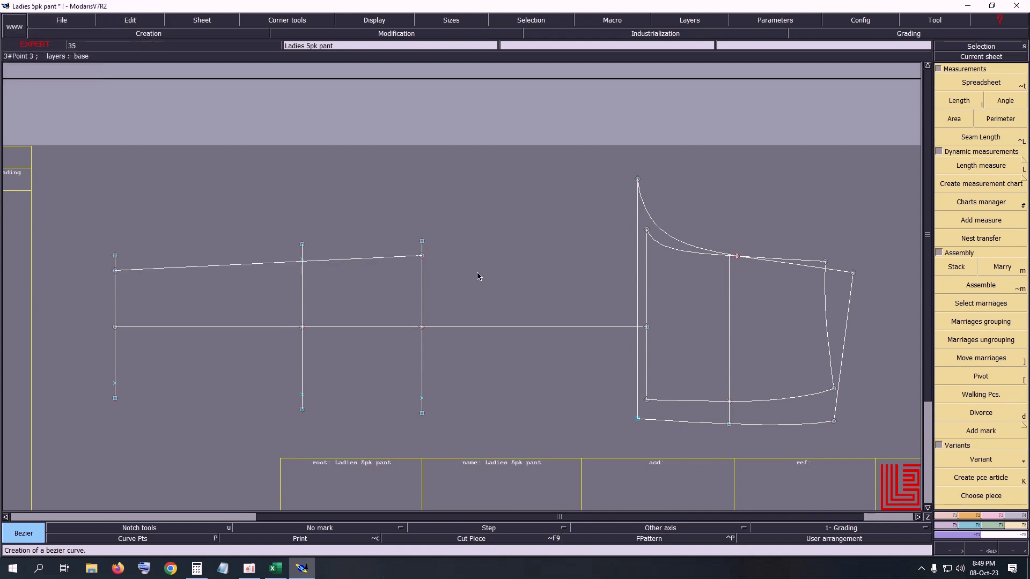
pyautogui.hotkey('ctrl', 'z')
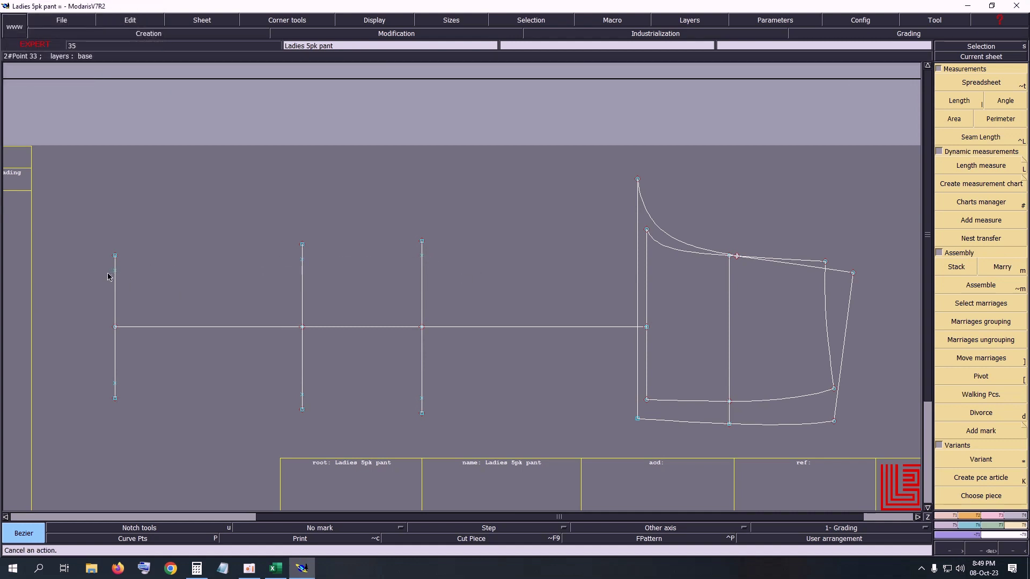
pyautogui.click(115, 271)
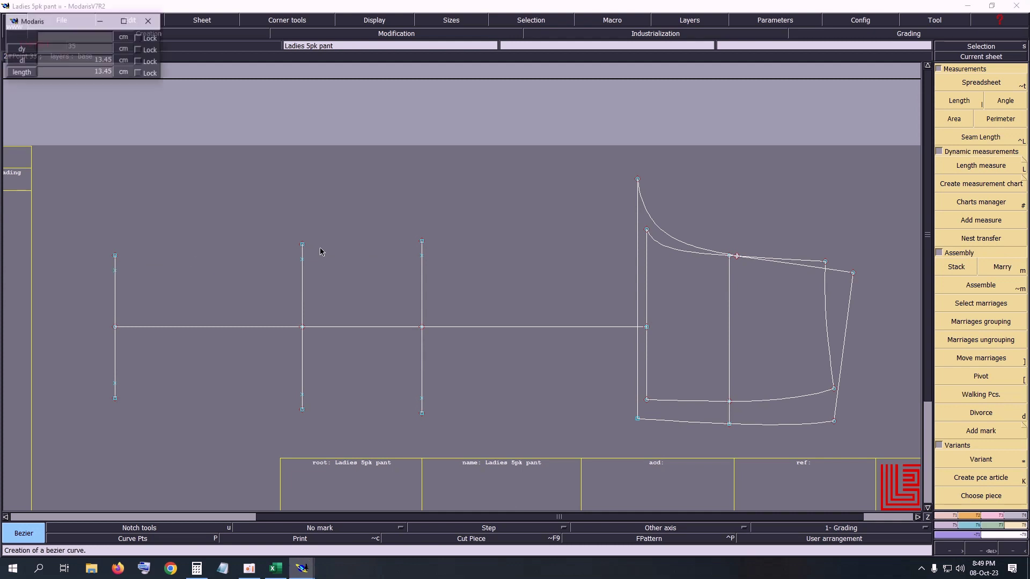
pyautogui.click(301, 260)
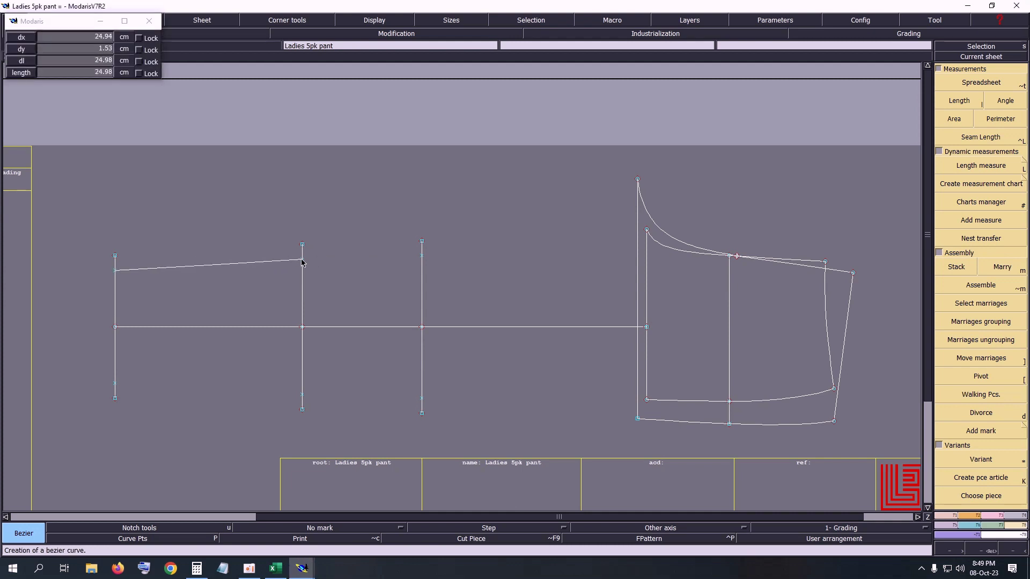
pyautogui.click(422, 259)
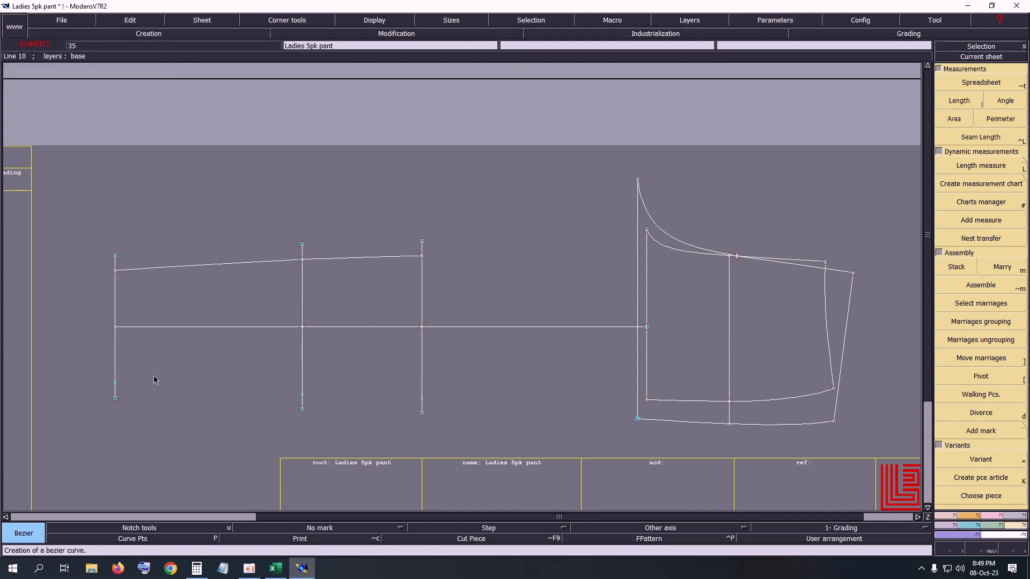
pyautogui.click(115, 383)
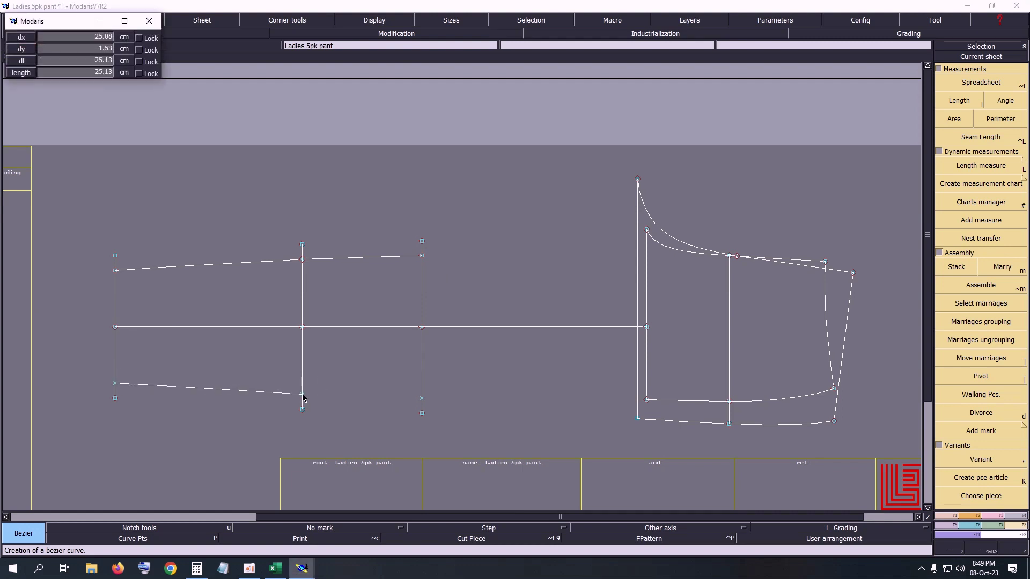
pyautogui.click(302, 394)
pyautogui.click(422, 400)
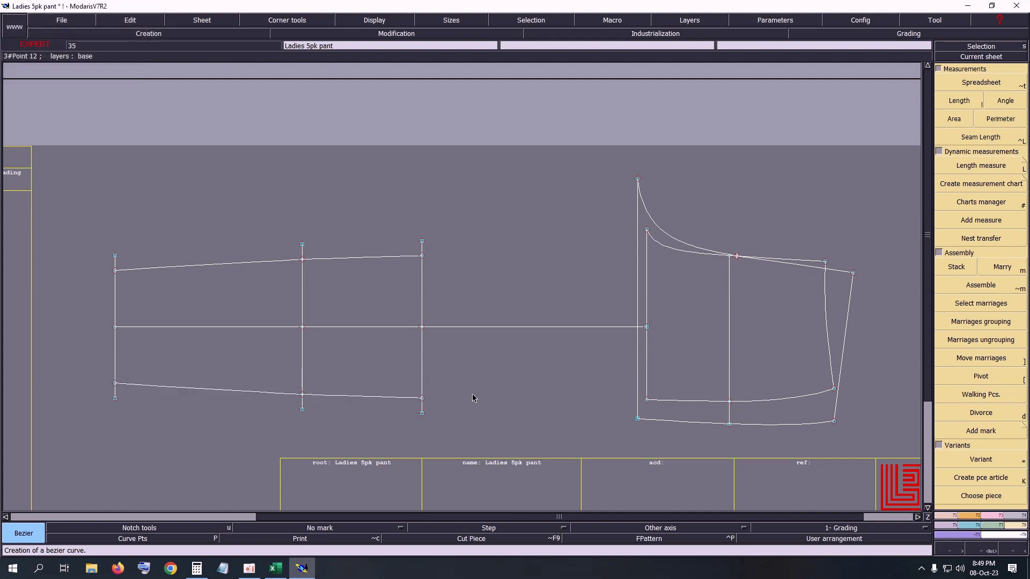
# Draw the top and bottom bezier curves from hem through knee to the third line.
pyautogui.click(115, 256)
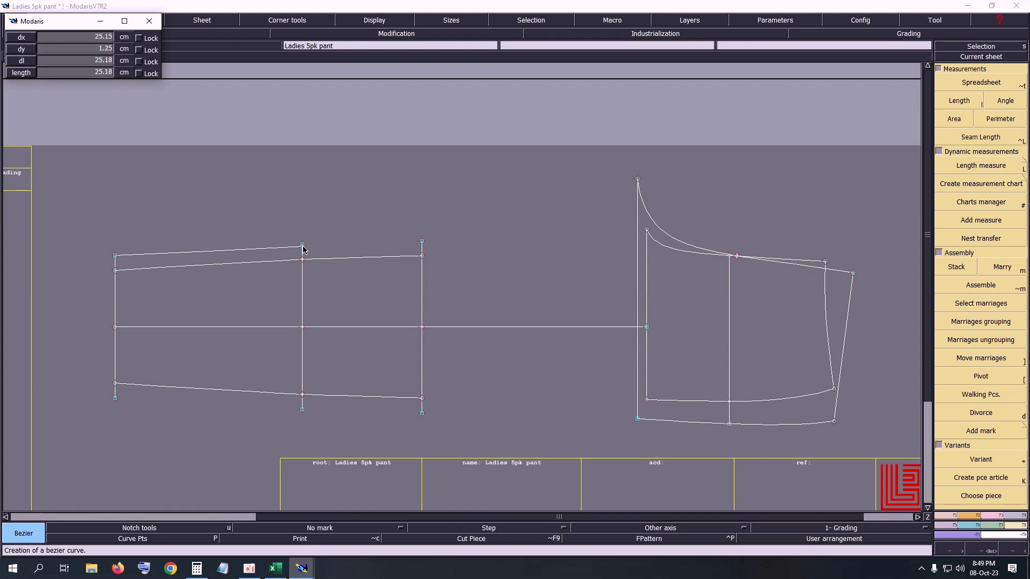
pyautogui.click(302, 244)
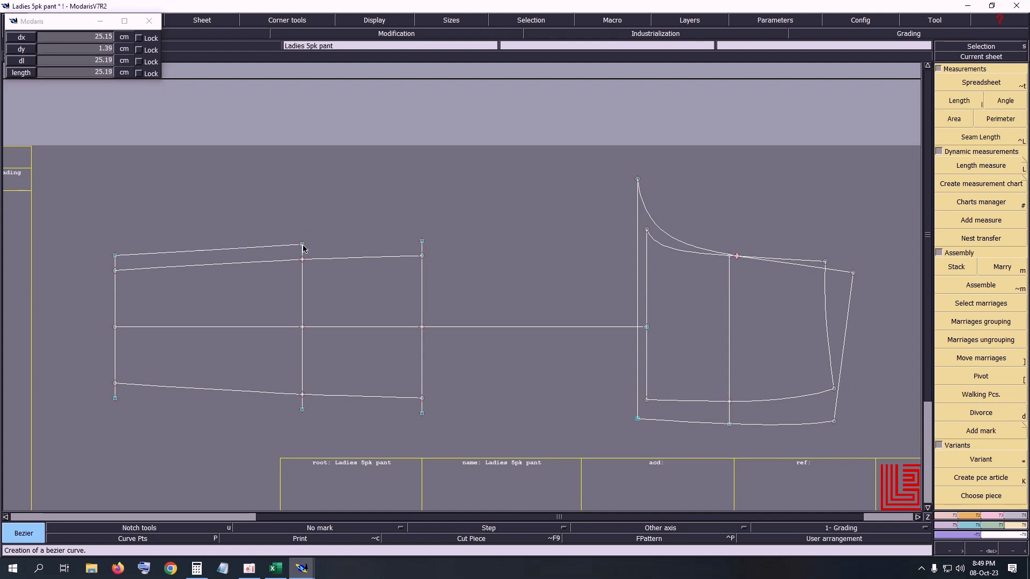
pyautogui.click(422, 242)
pyautogui.click(115, 398)
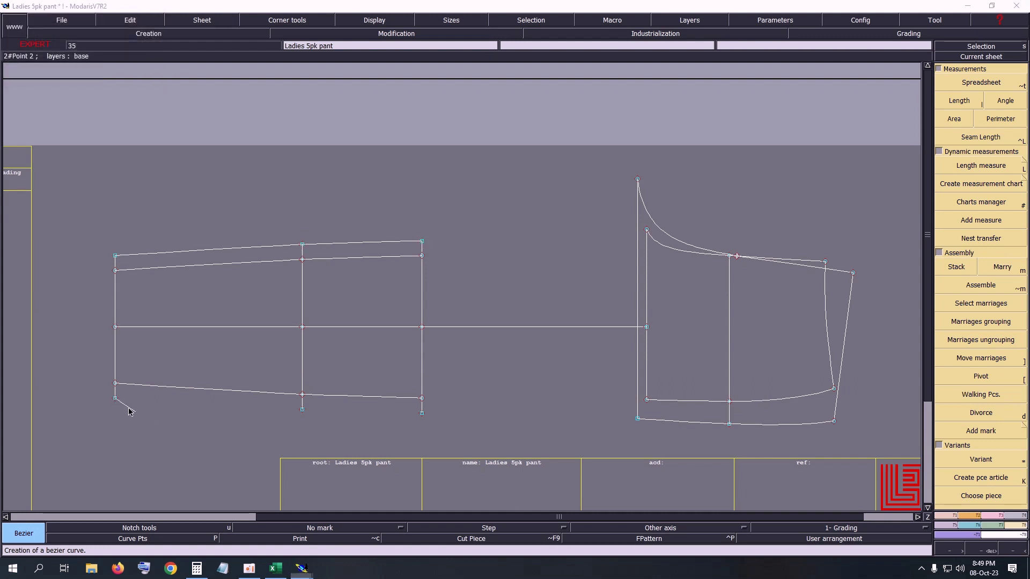
pyautogui.click(303, 409)
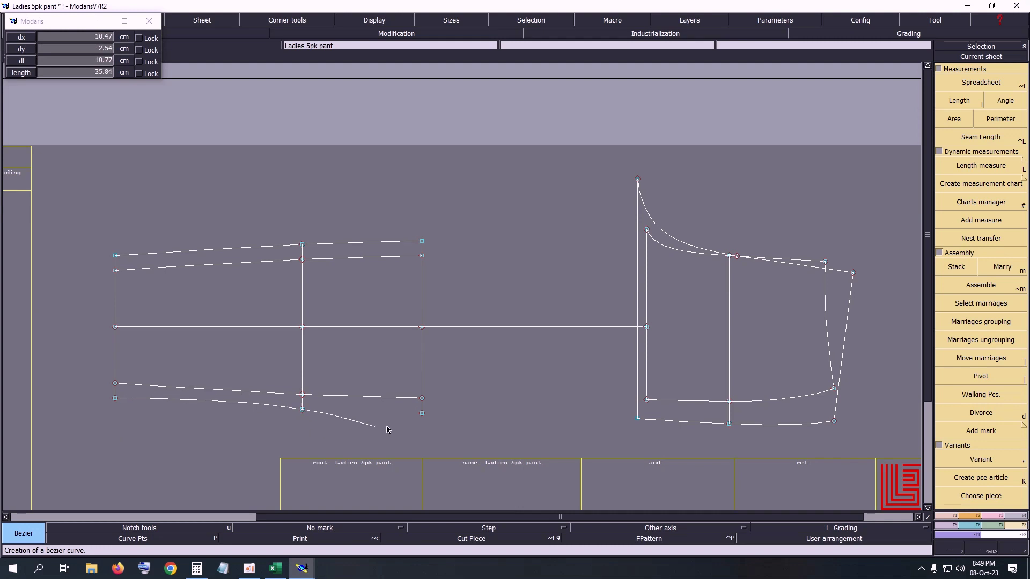
pyautogui.click(422, 414)
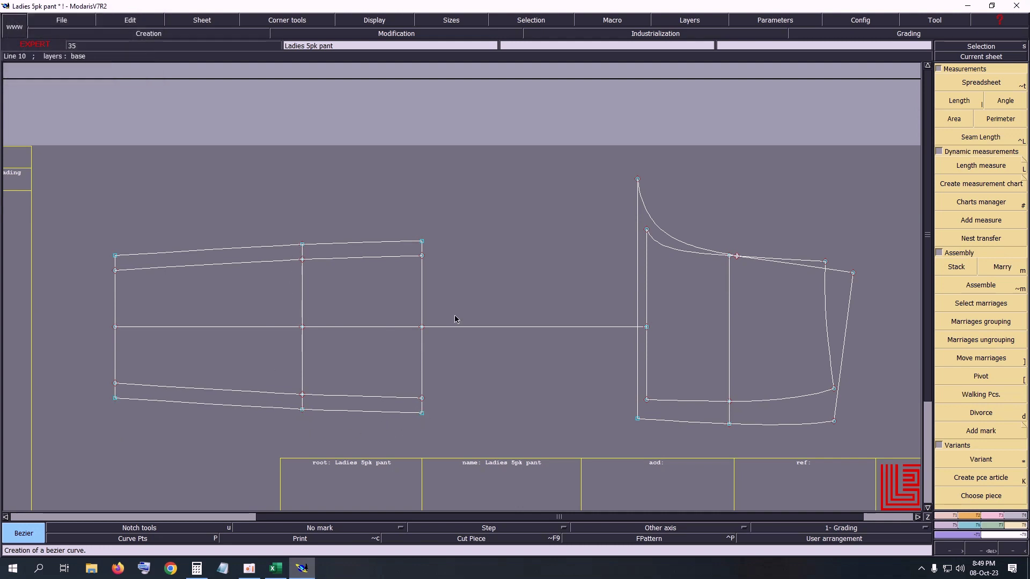
# Connect the four curve ends to the crotch, hip and corner points of the front block.
pyautogui.click(422, 256)
pyautogui.click(646, 230)
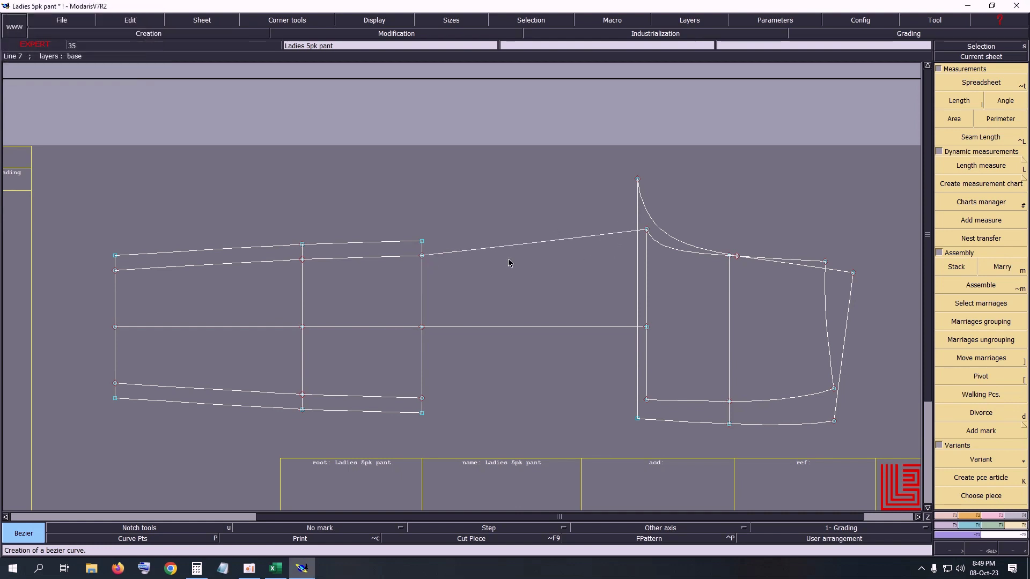
pyautogui.click(422, 398)
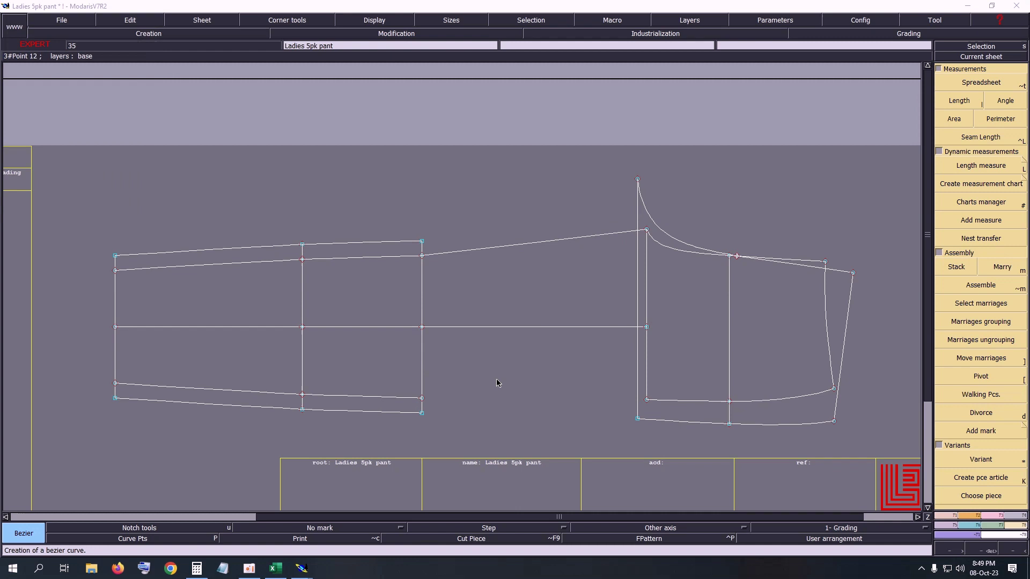
pyautogui.click(646, 400)
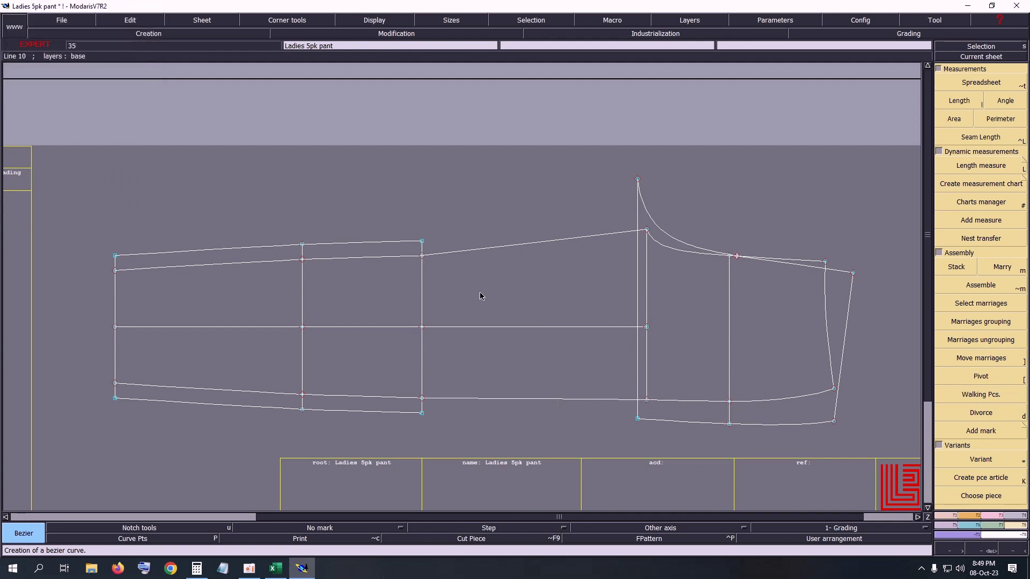
pyautogui.click(422, 242)
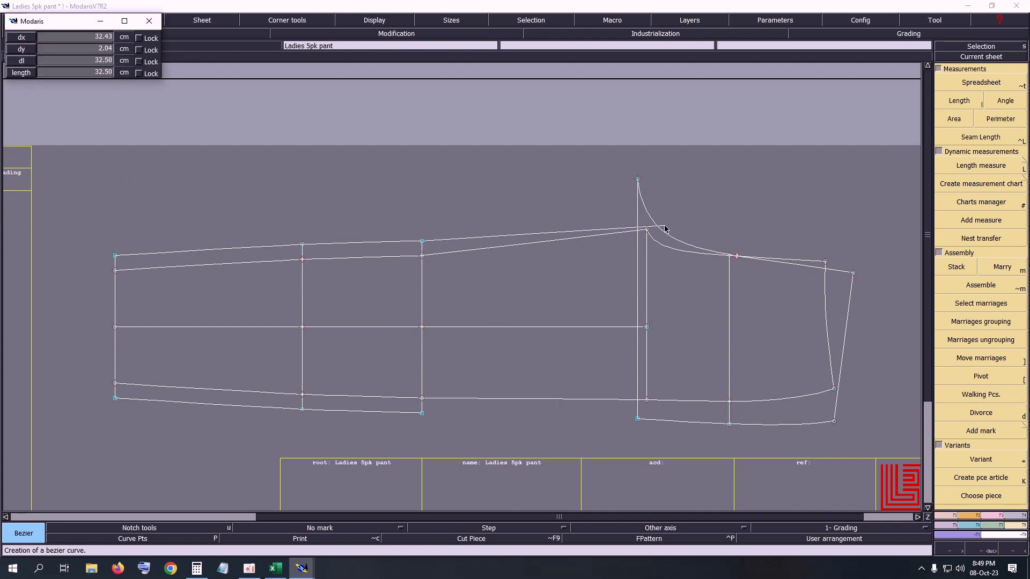
pyautogui.click(637, 181)
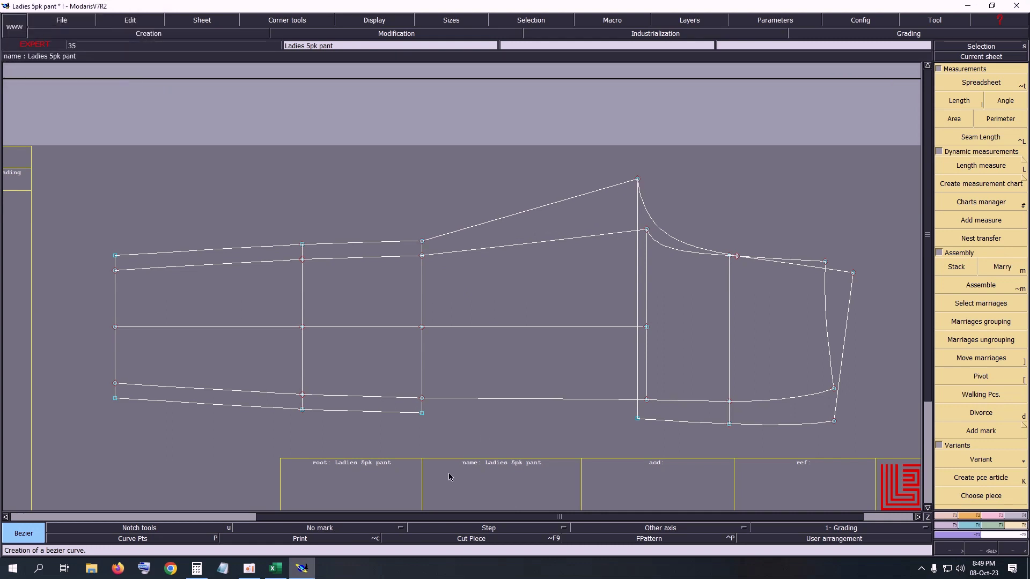
pyautogui.click(422, 413)
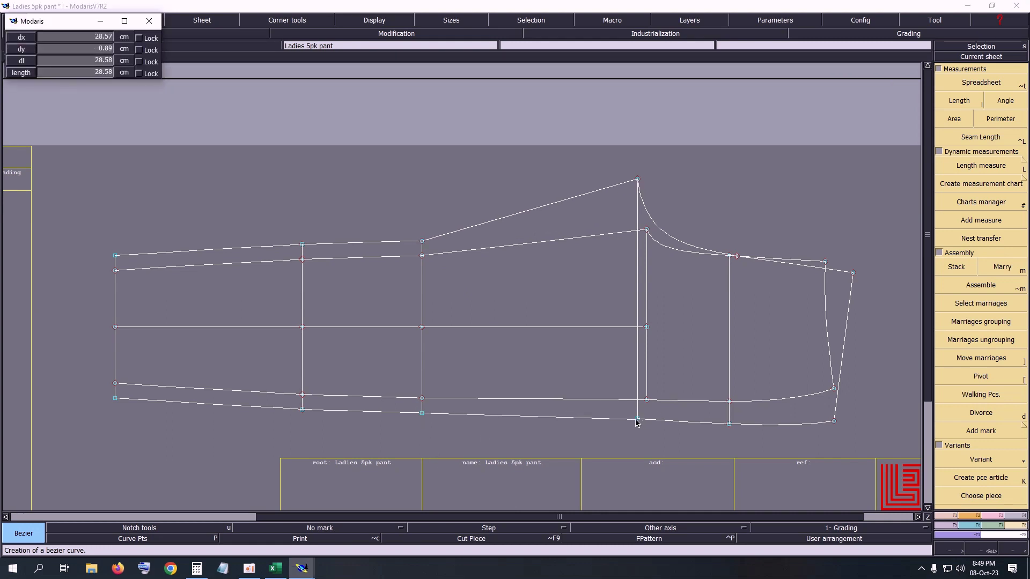
pyautogui.click(638, 419)
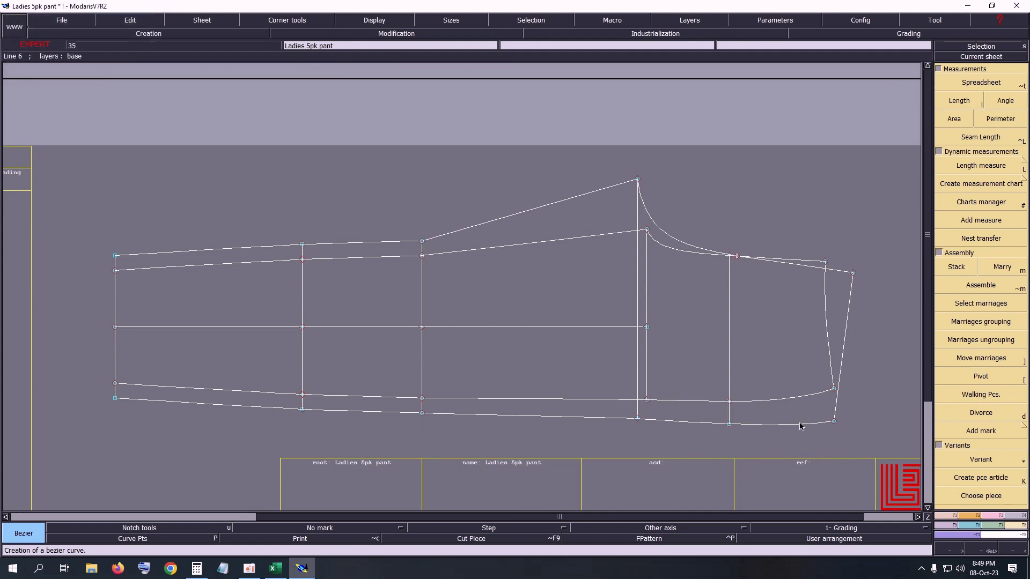
# Pin the line ends of the lower-leg section with Pins > Pin ends.
pyautogui.press('z')
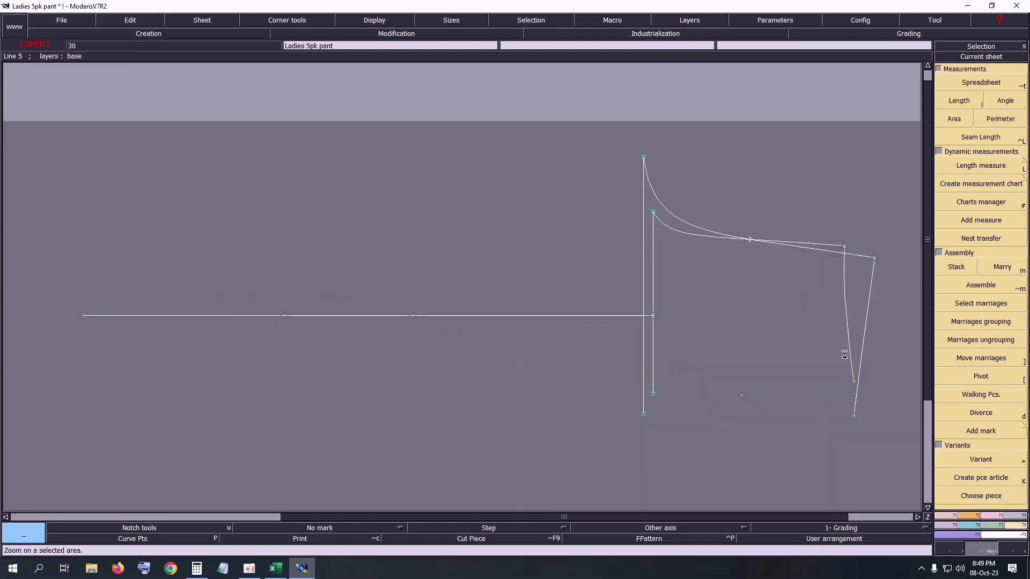
pyautogui.click(835, 338)
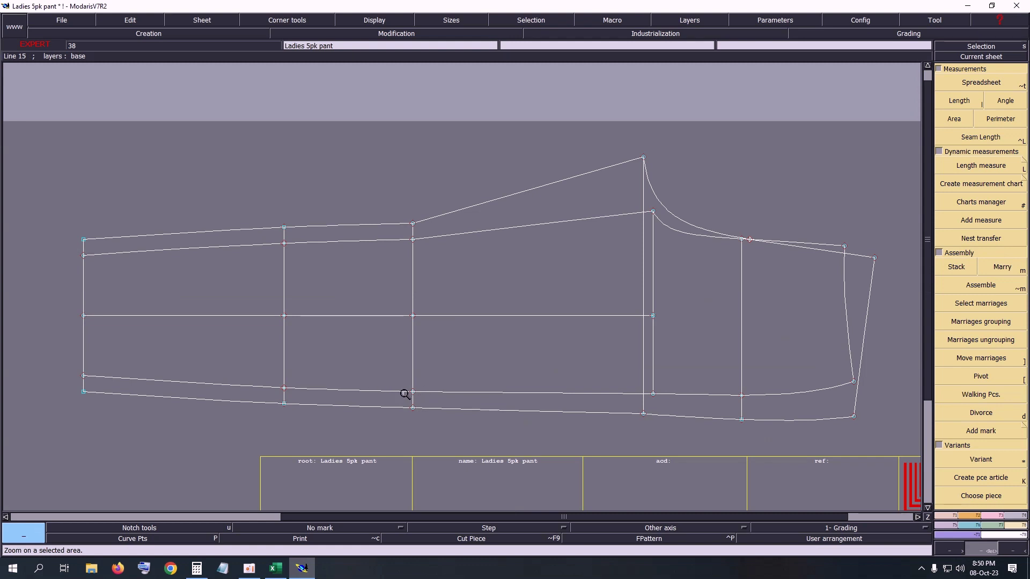
pyautogui.click(1003, 422)
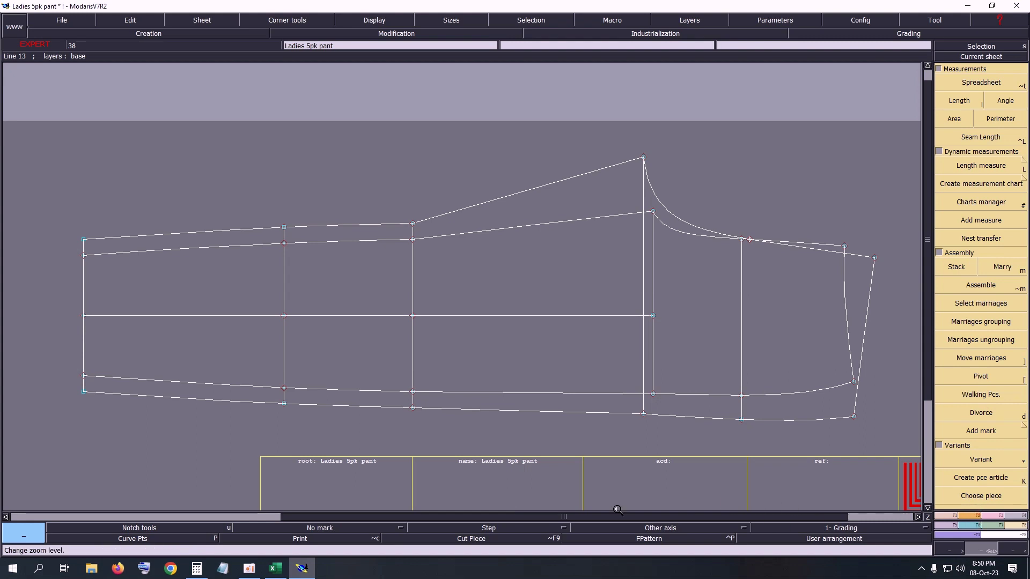
pyautogui.click(948, 494)
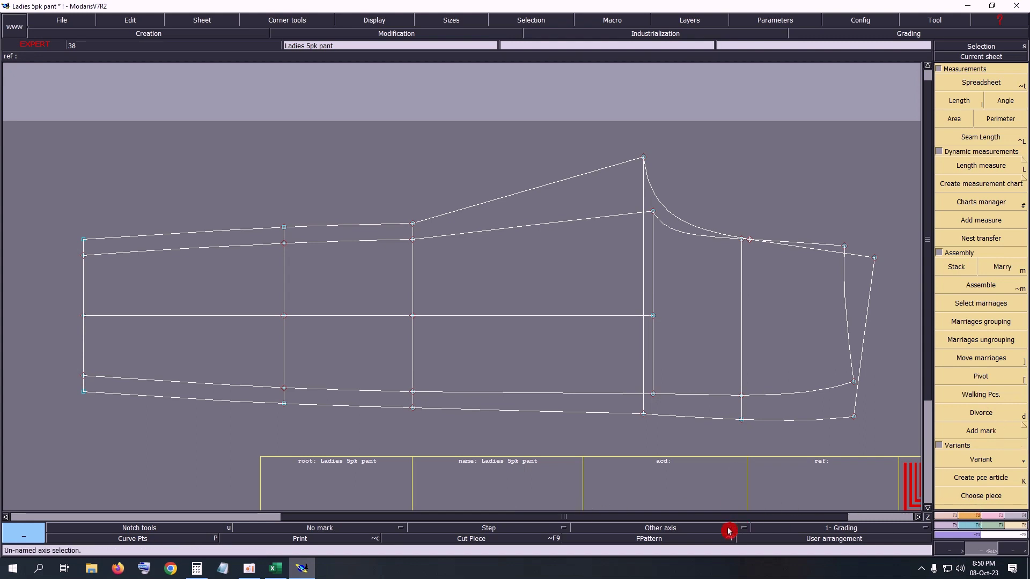
pyautogui.click(993, 523)
pyautogui.click(990, 421)
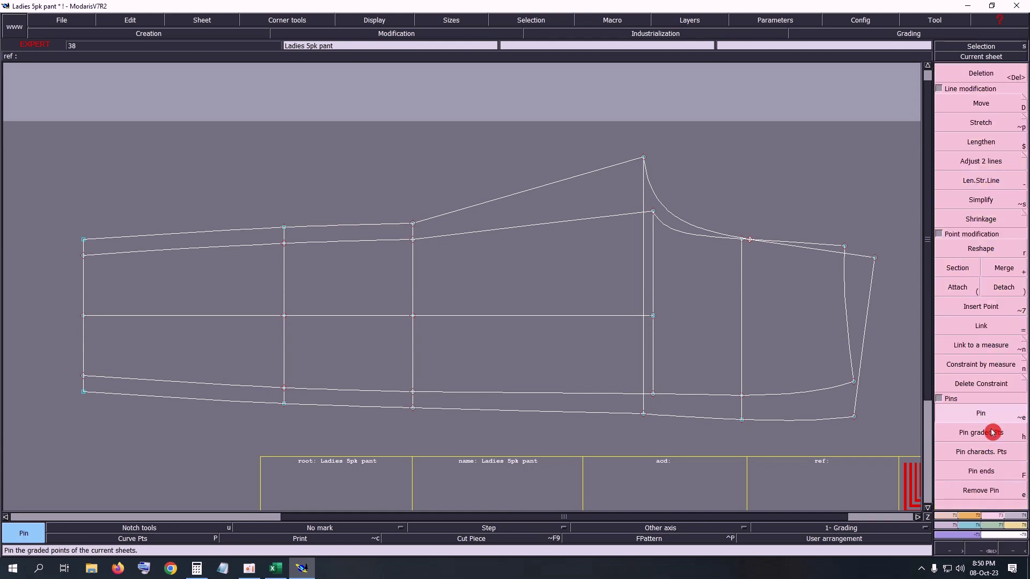
pyautogui.click(989, 473)
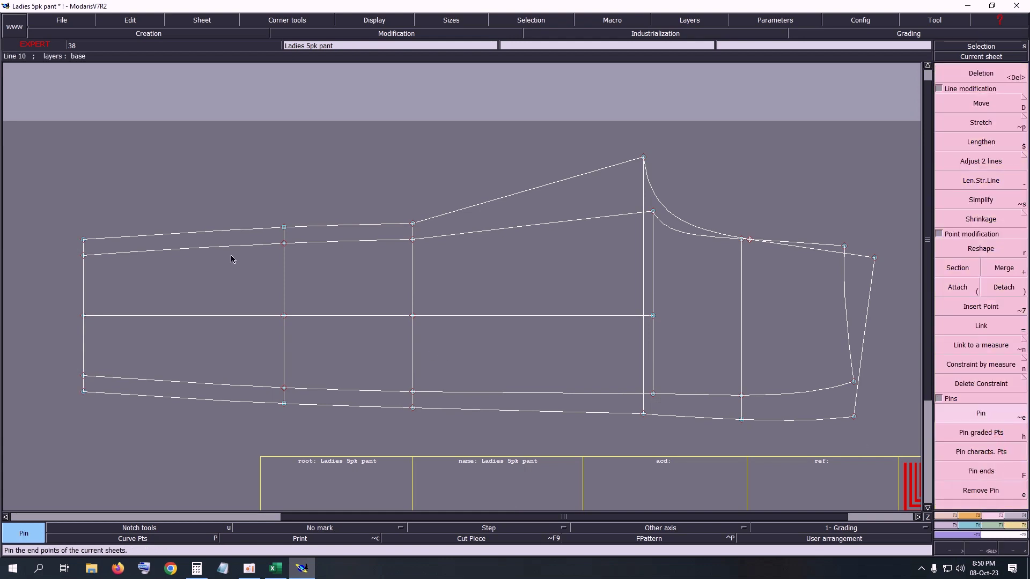
pyautogui.moveTo(36, 200); pyautogui.dragTo(485, 421)
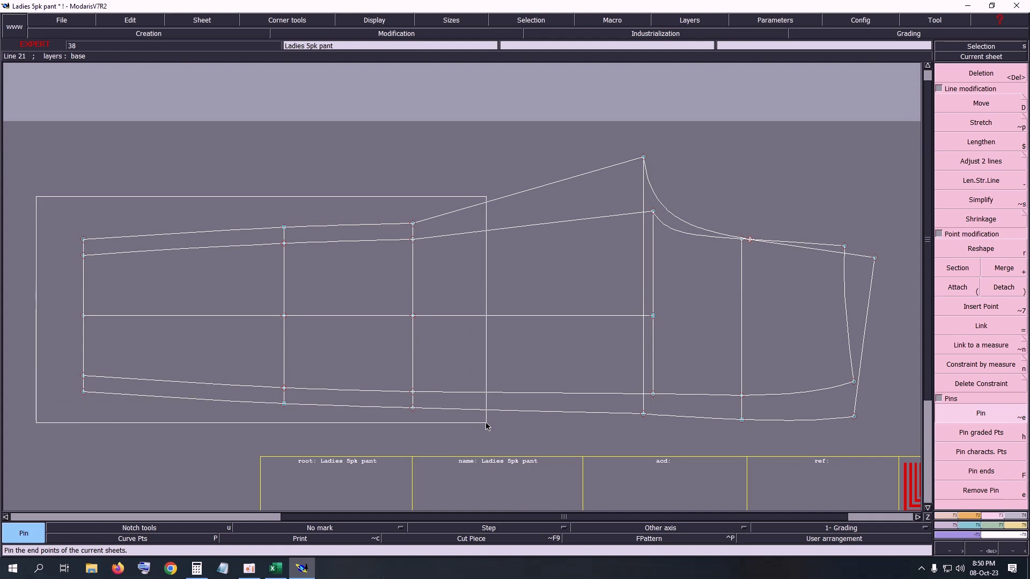
# Move the lower-leg section with ShiftY 0.5 and ShiftX 0.
pyautogui.hotkey('shift', 'd')
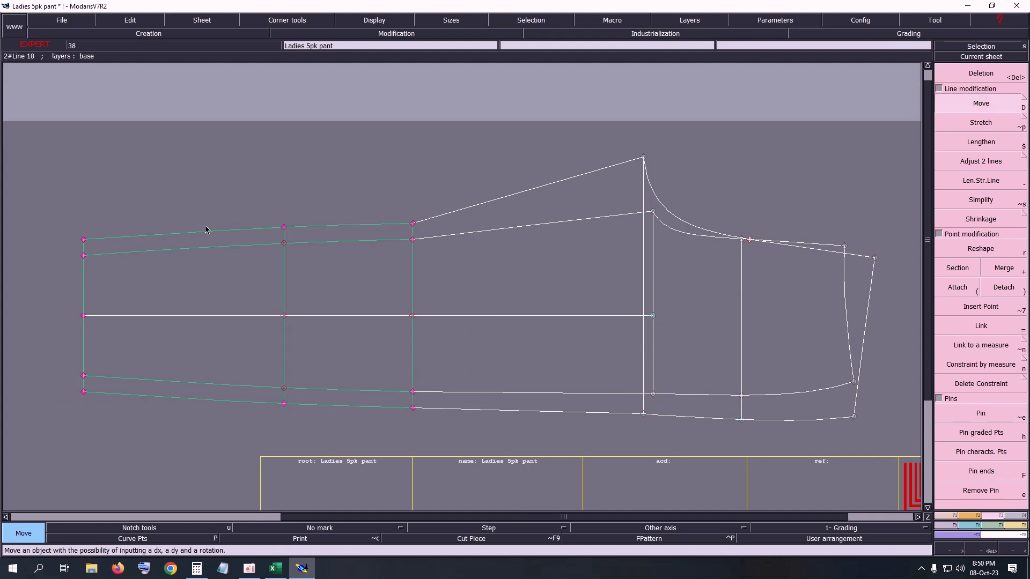
pyautogui.click(83, 240)
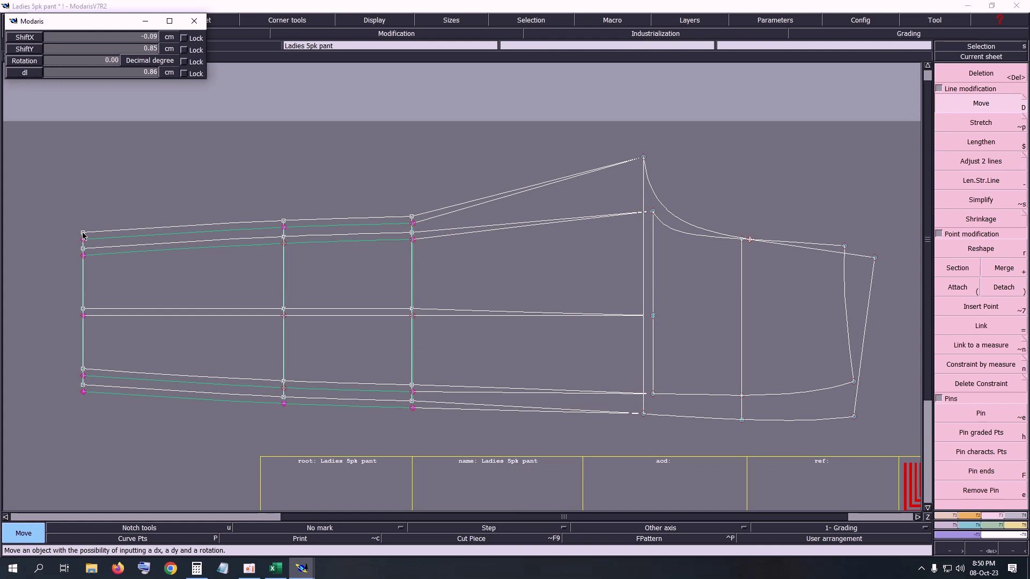
pyautogui.write('0.140.5')
pyautogui.press('Return')
pyautogui.write('00')
pyautogui.press('Return')
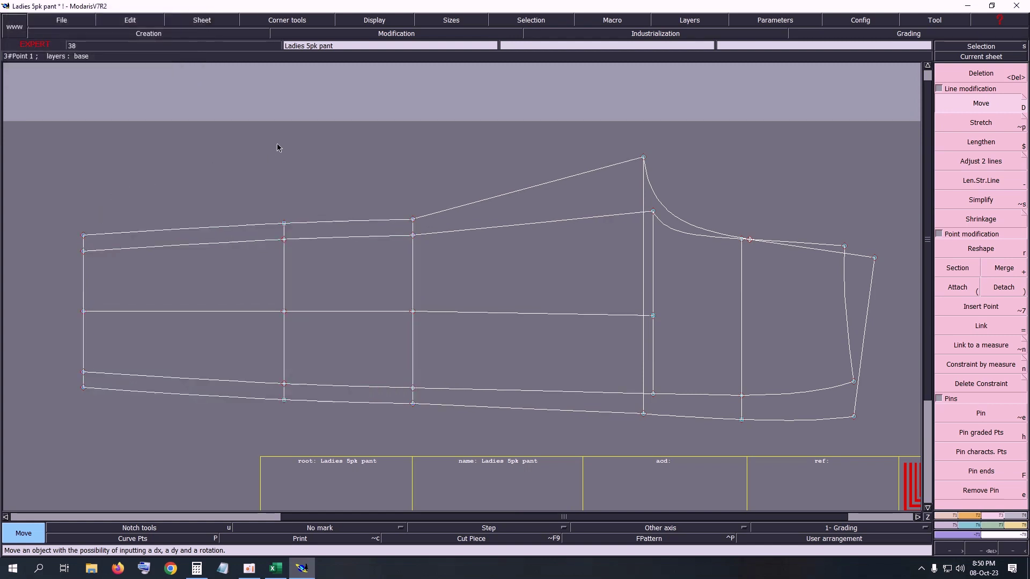
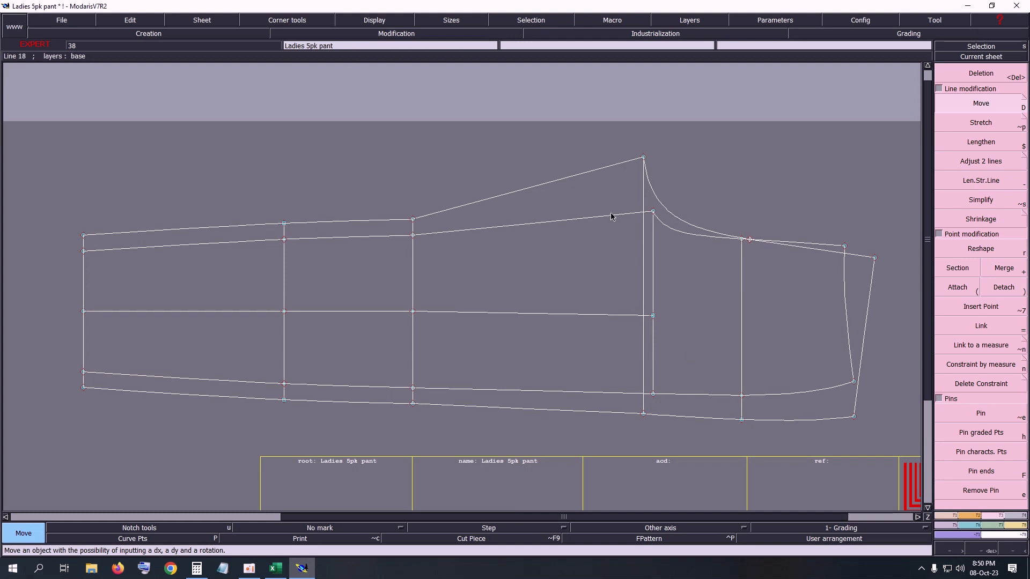
# Raise the point at the top of the crotch line by 0.50 cm with Move.
pyautogui.moveTo(611, 201); pyautogui.dragTo(660, 223)
pyautogui.click(985, 112)
pyautogui.click(950, 117)
pyautogui.click(986, 109)
pyautogui.moveTo(654, 215); pyautogui.dragTo(653, 208)
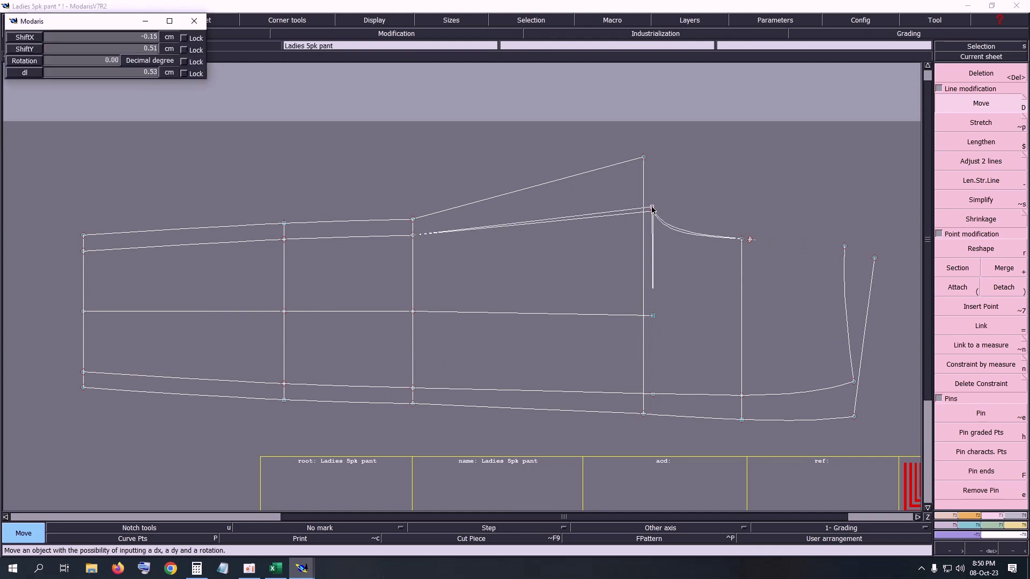
pyautogui.write('0.50')
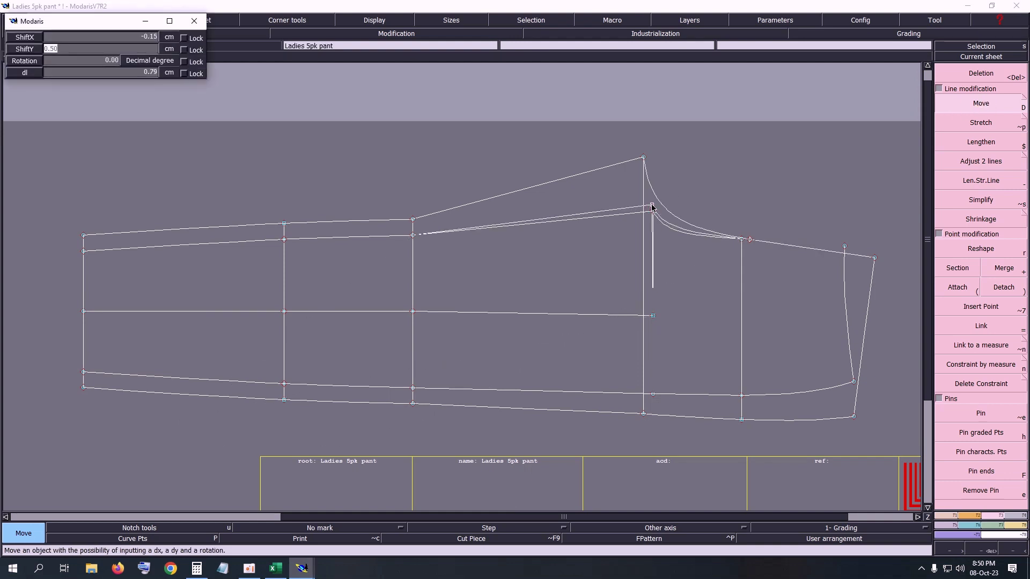
pyautogui.press('Return')
pyautogui.write('00')
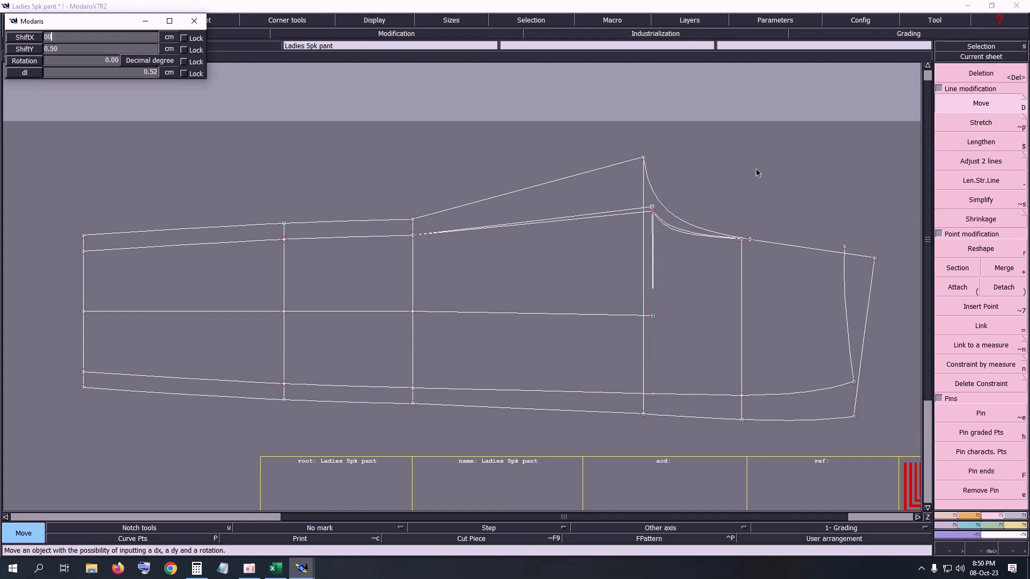
pyautogui.press('Return')
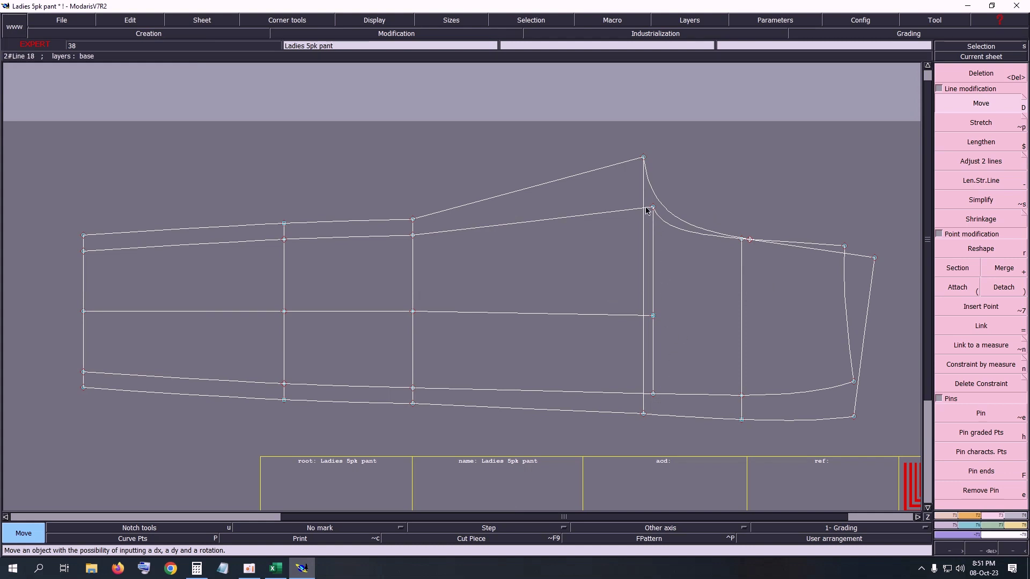
# Check the vertical crotch line below it and turn on curve handle display.
pyautogui.moveTo(645, 200); pyautogui.dragTo(661, 403)
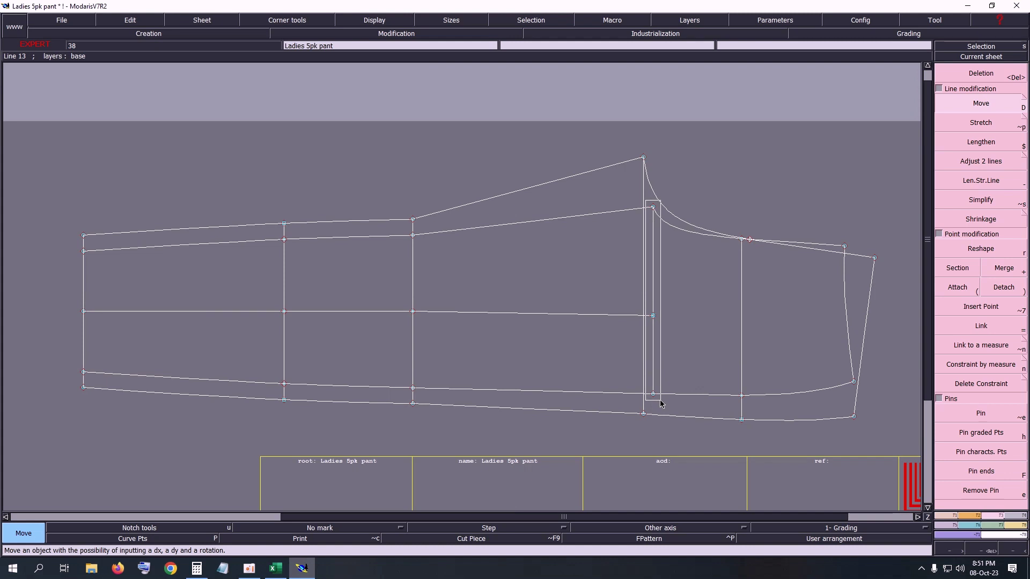
pyautogui.moveTo(661, 404); pyautogui.dragTo(661, 404)
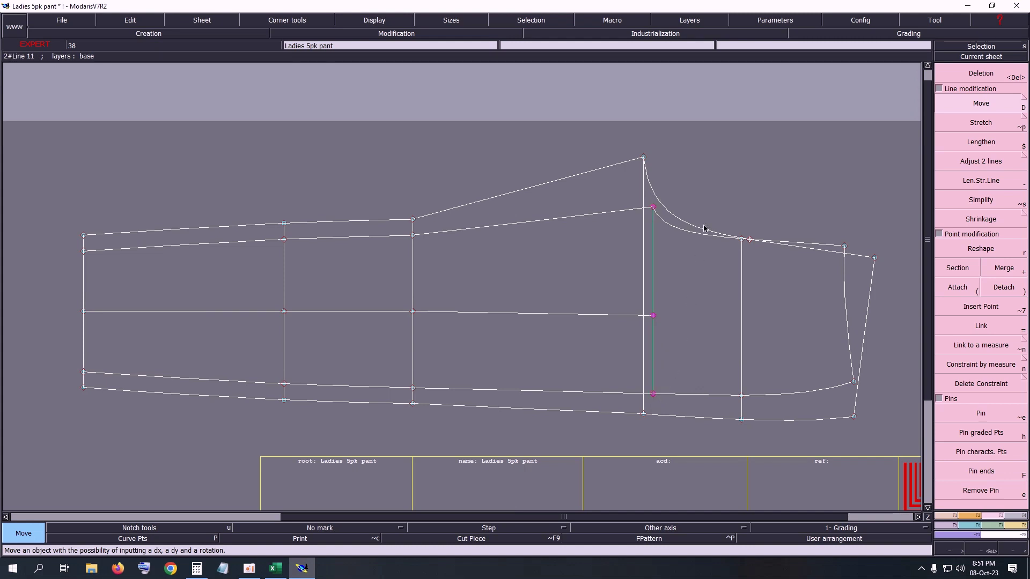
pyautogui.click(713, 198)
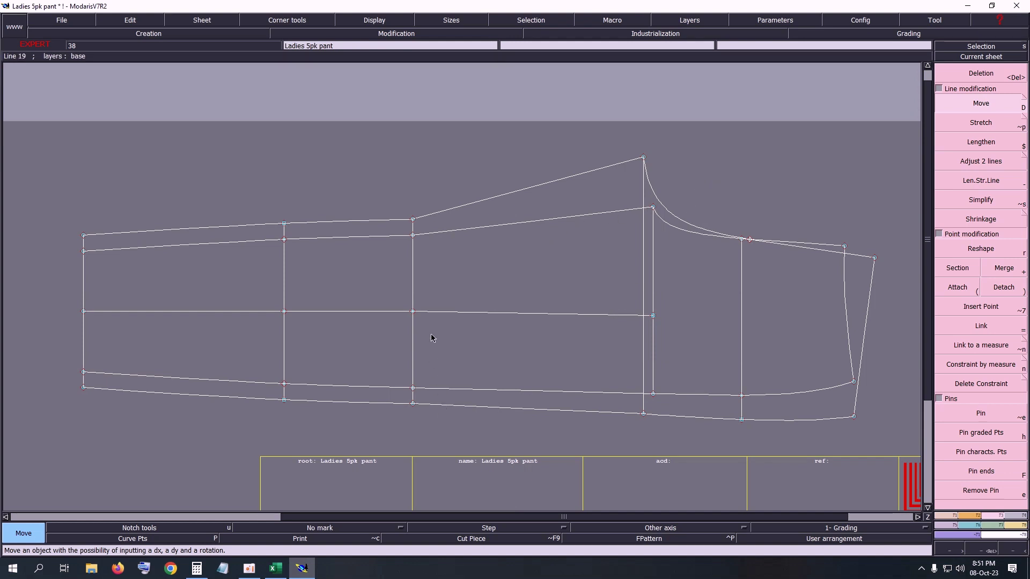
pyautogui.click(500, 48)
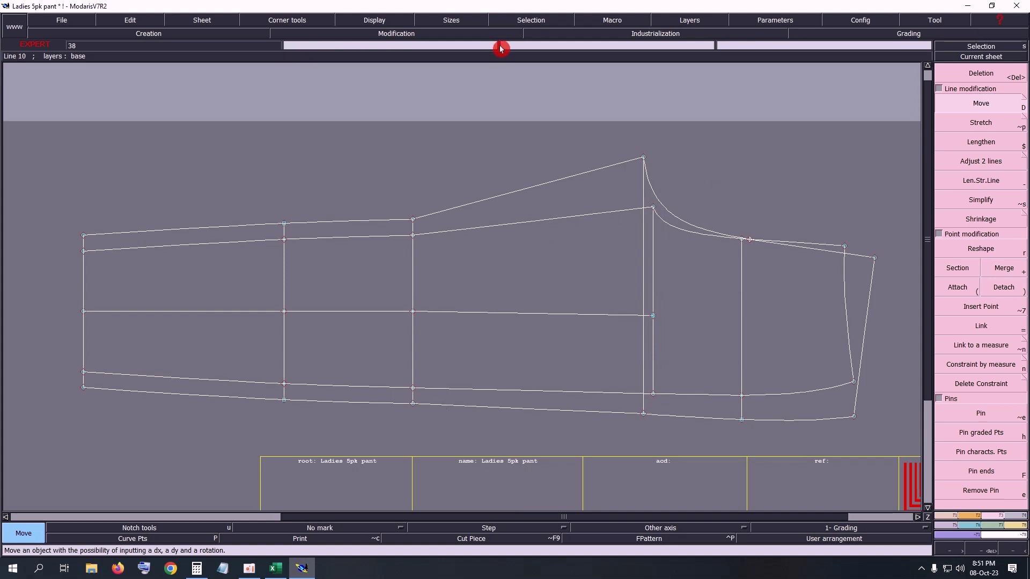
pyautogui.click(395, 20)
pyautogui.click(385, 223)
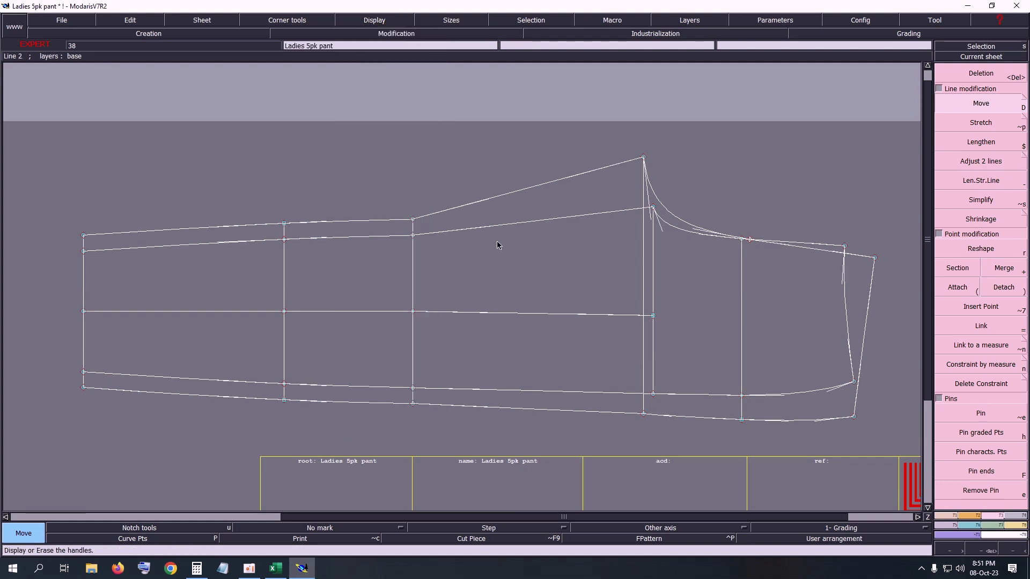
# Reshape the two upper edges leading into the raised crotch point into smooth curves.
pyautogui.press('s')
pyautogui.press('r')
pyautogui.click(490, 227)
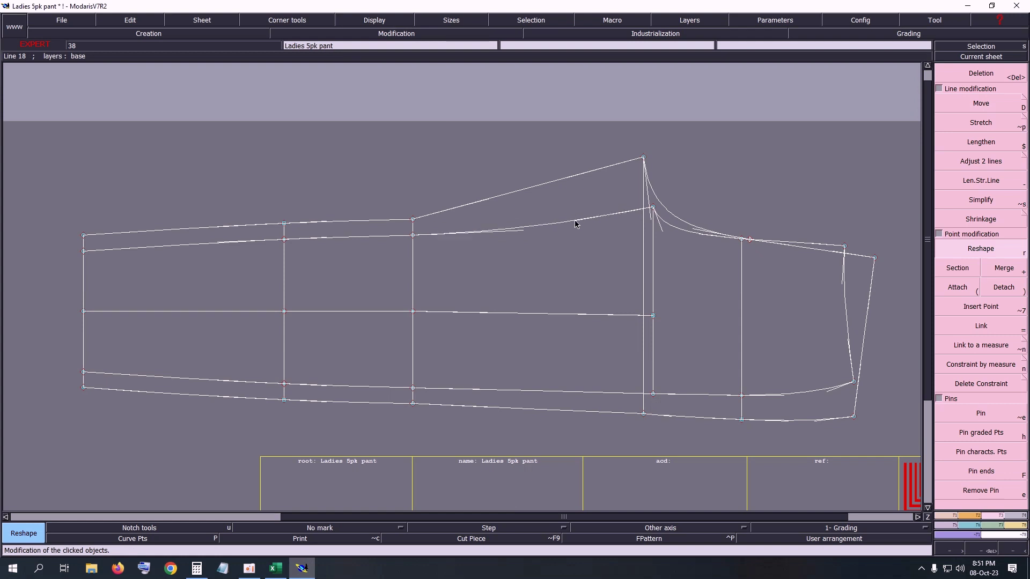
pyautogui.click(474, 212)
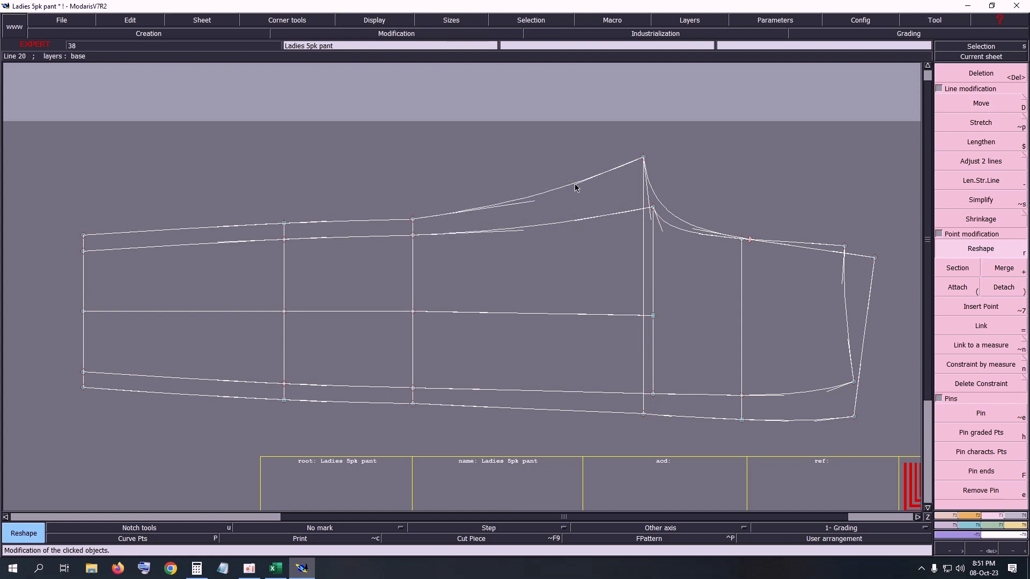
pyautogui.click(542, 208)
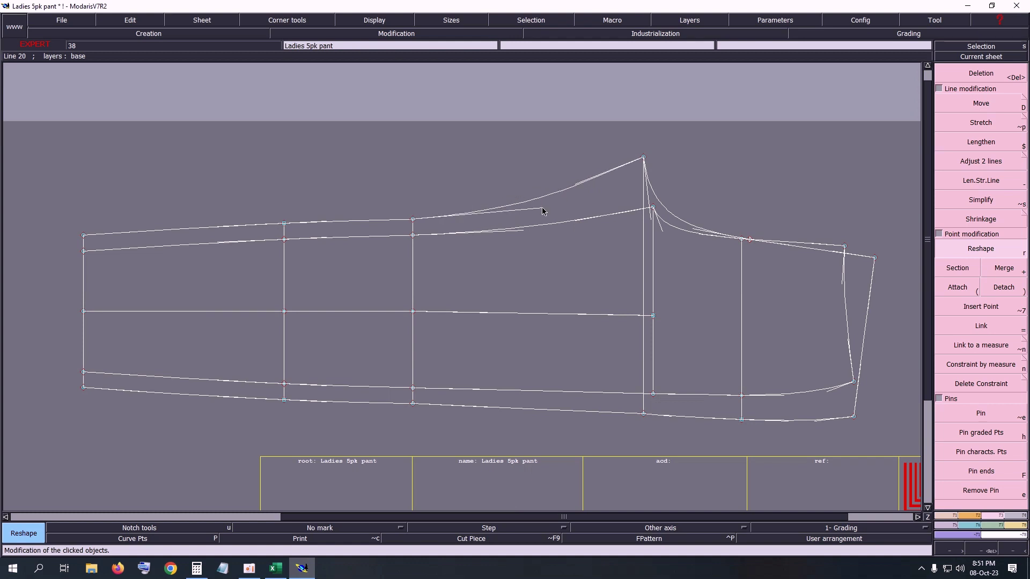
pyautogui.click(524, 231)
pyautogui.click(524, 231)
# Zoom into the lower middle of the pattern and pin the bottom-edge point.
pyautogui.press('z')
pyautogui.moveTo(375, 343); pyautogui.dragTo(802, 452)
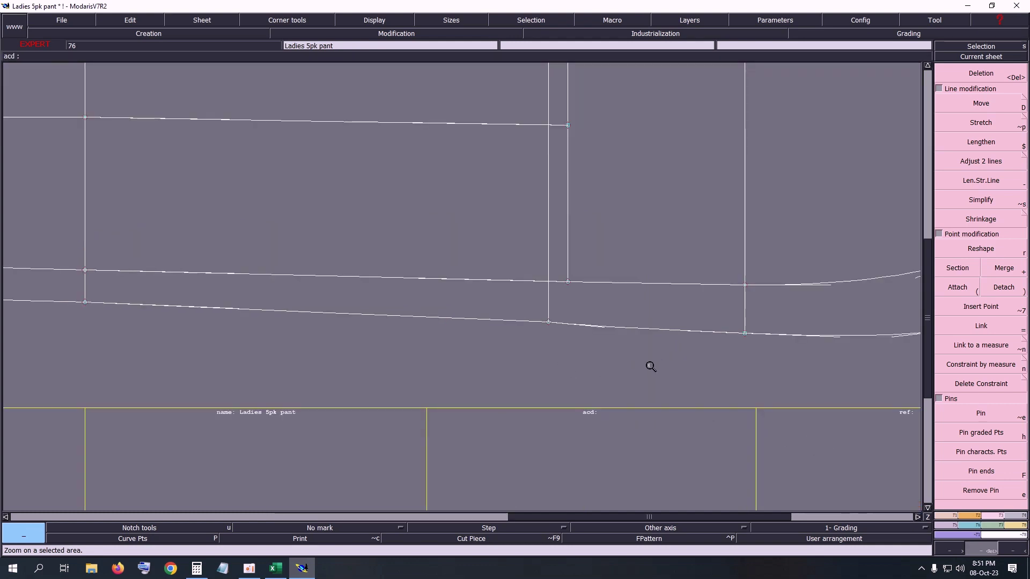
pyautogui.click(1001, 452)
pyautogui.click(993, 415)
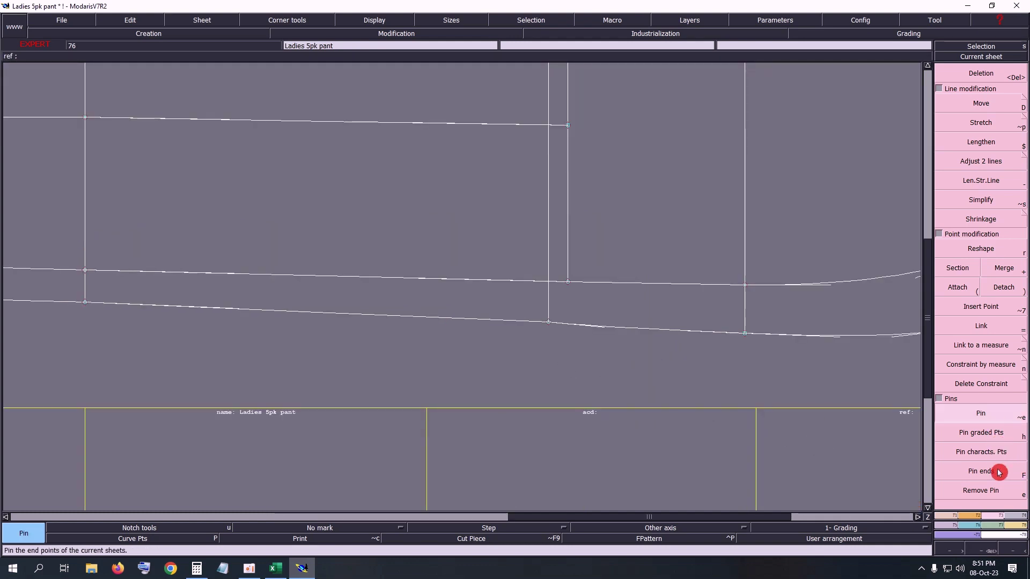
pyautogui.moveTo(507, 296); pyautogui.dragTo(592, 343)
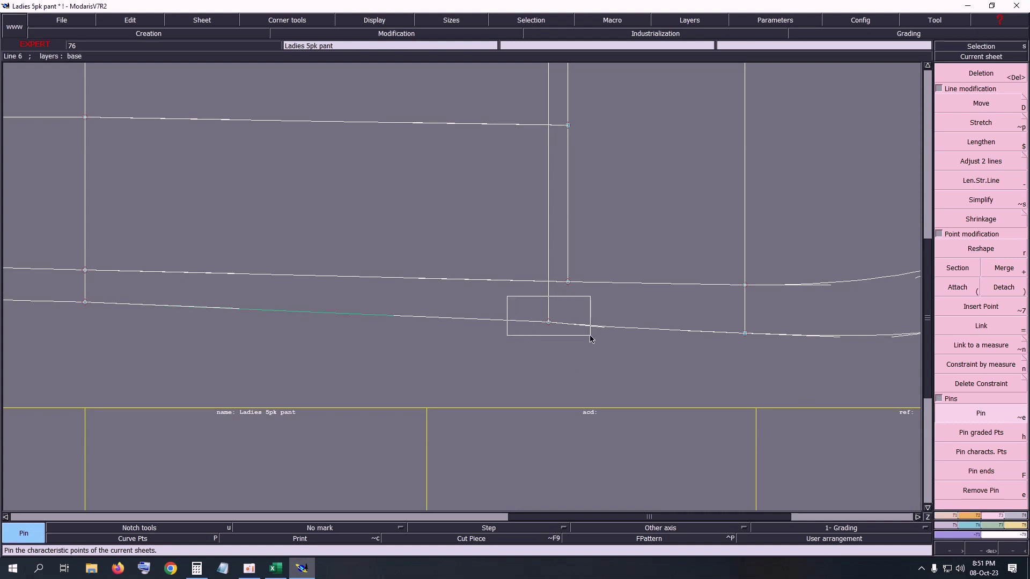
# Move the pinned bottom point down by 0.30 cm and recentre the sheet.
pyautogui.click(984, 104)
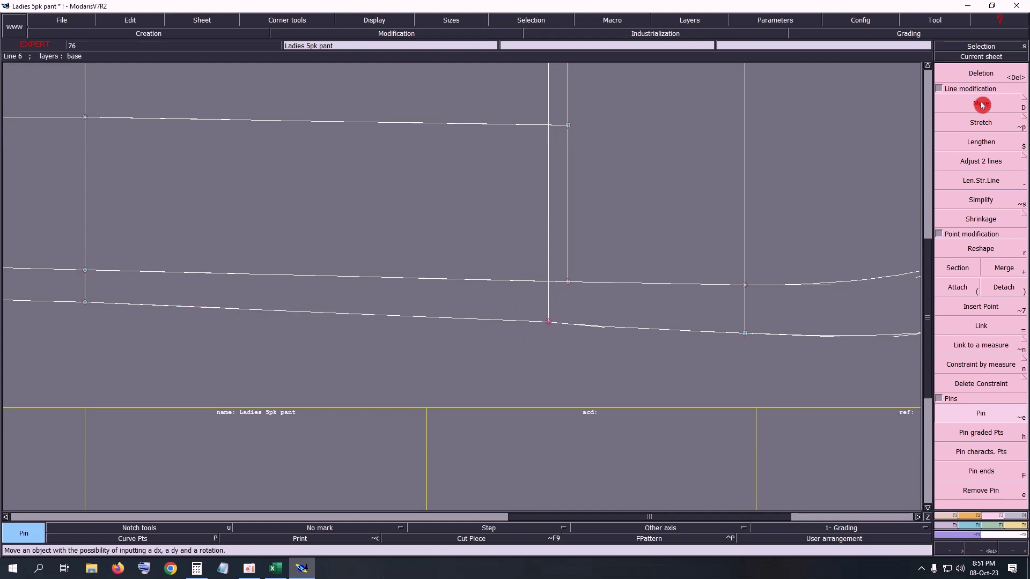
pyautogui.click(548, 323)
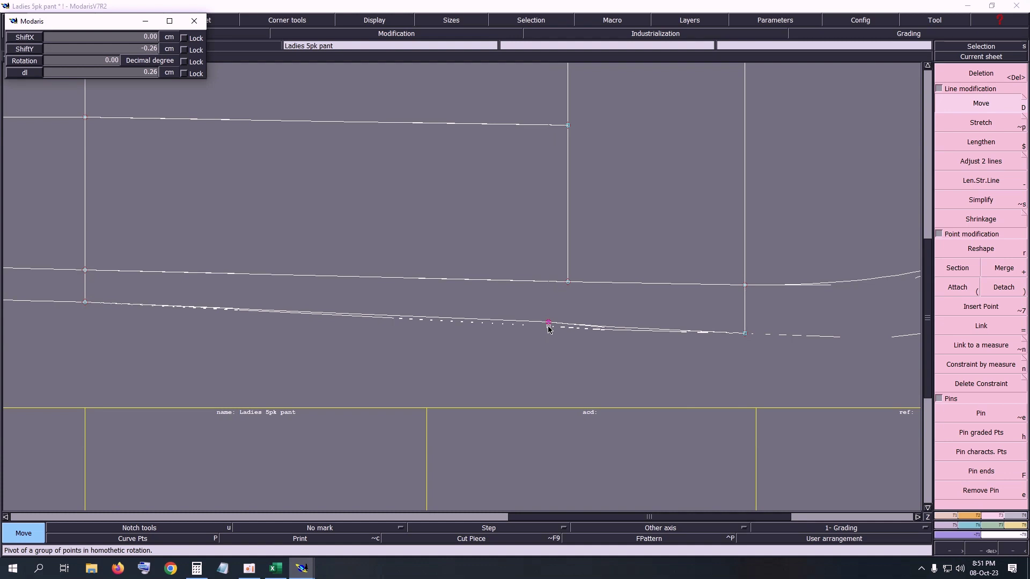
pyautogui.press('BackSpace')
pyautogui.write('0.3')
pyautogui.press('Return')
pyautogui.press('Return')
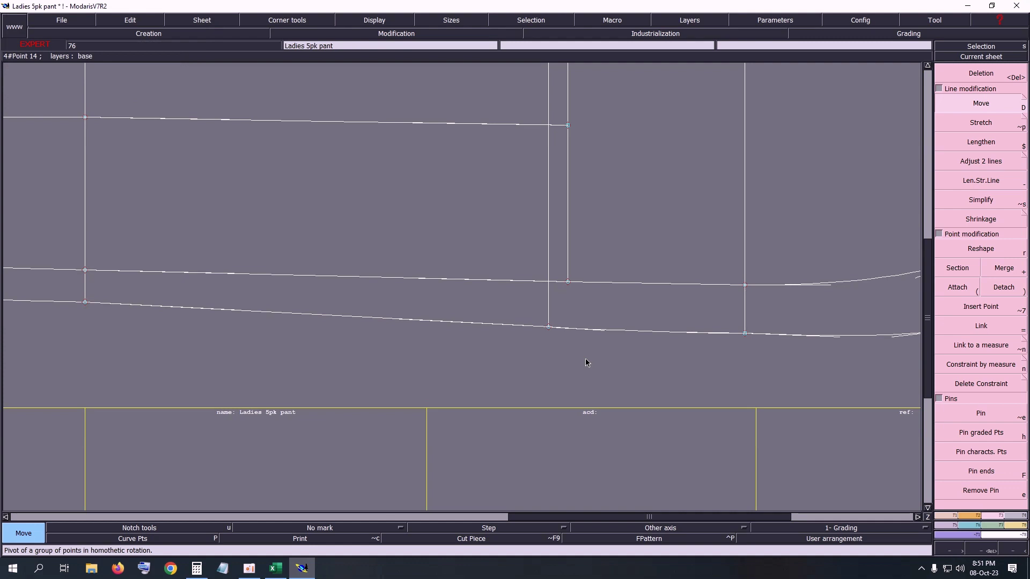
pyautogui.press('F10')
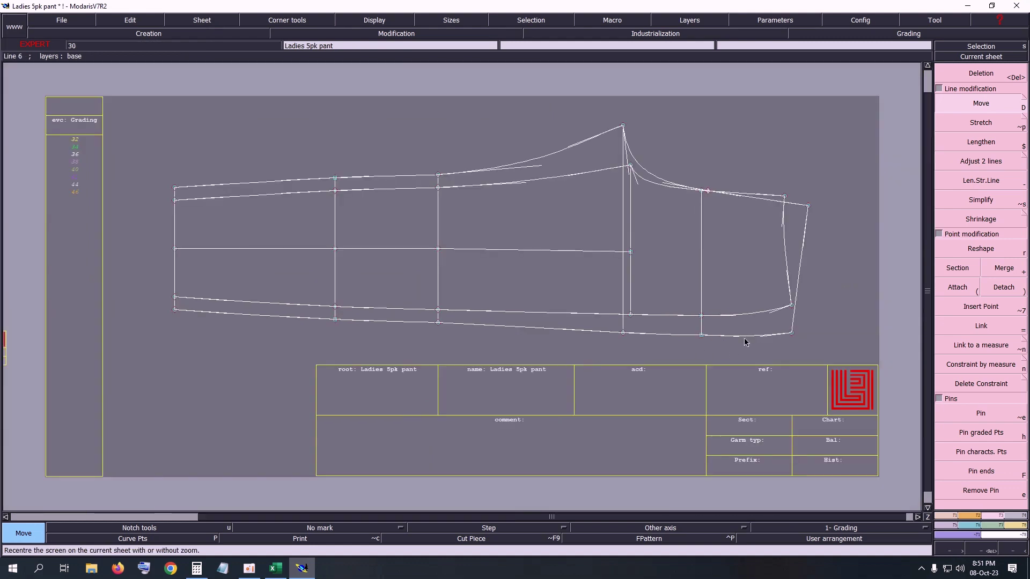
# Delete the bottom hem line and draw a Bezier line to the hem corner.
pyautogui.press('Delete')
pyautogui.click(742, 336)
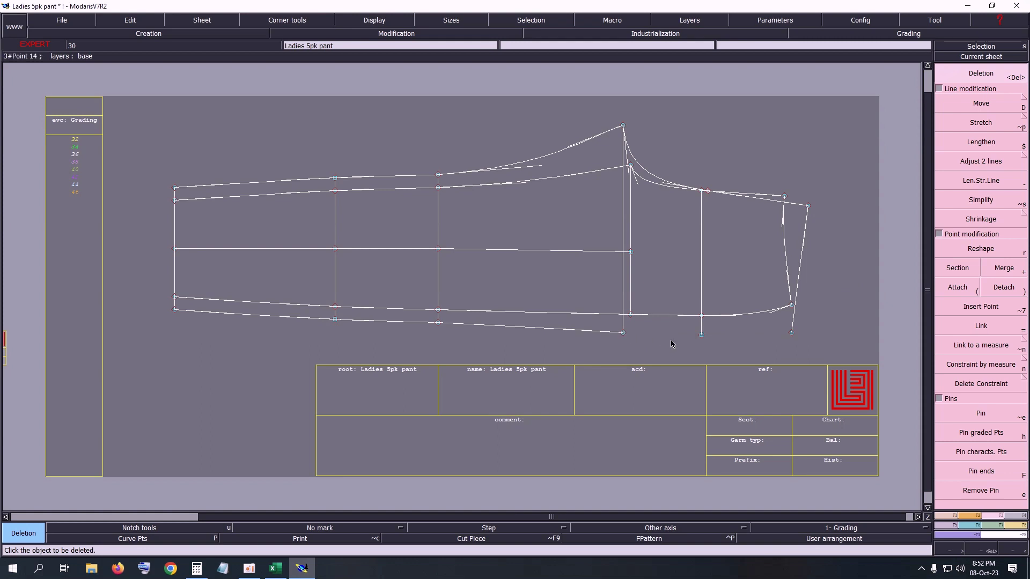
pyautogui.press('F4')
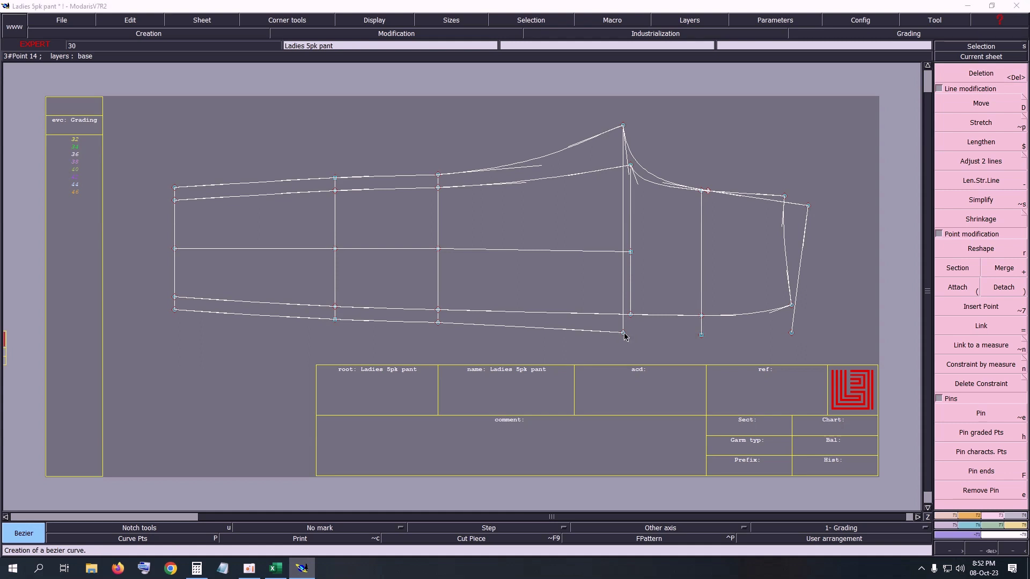
pyautogui.click(622, 332)
pyautogui.click(792, 332)
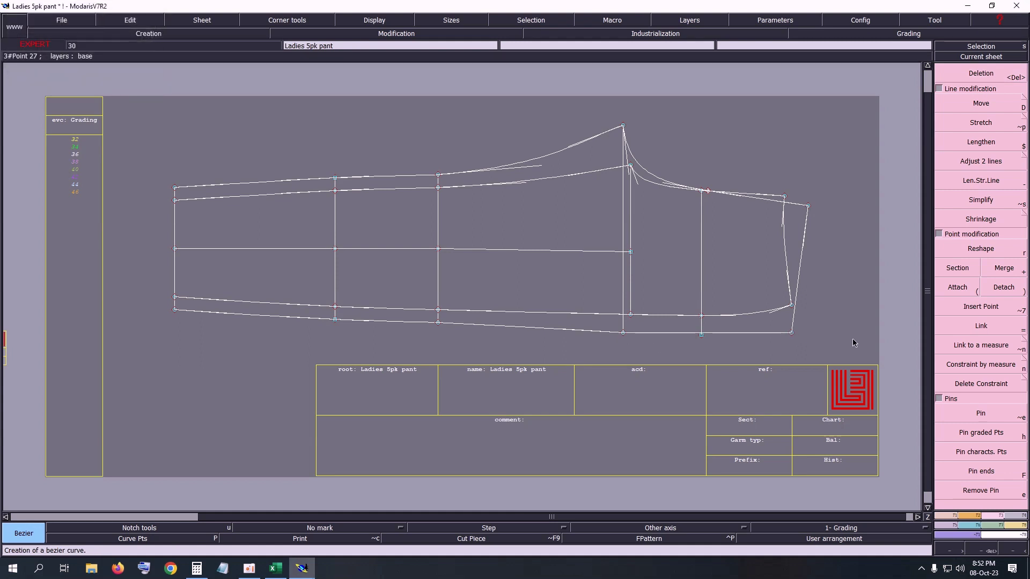
pyautogui.press('z')
pyautogui.moveTo(501, 261); pyautogui.dragTo(861, 353)
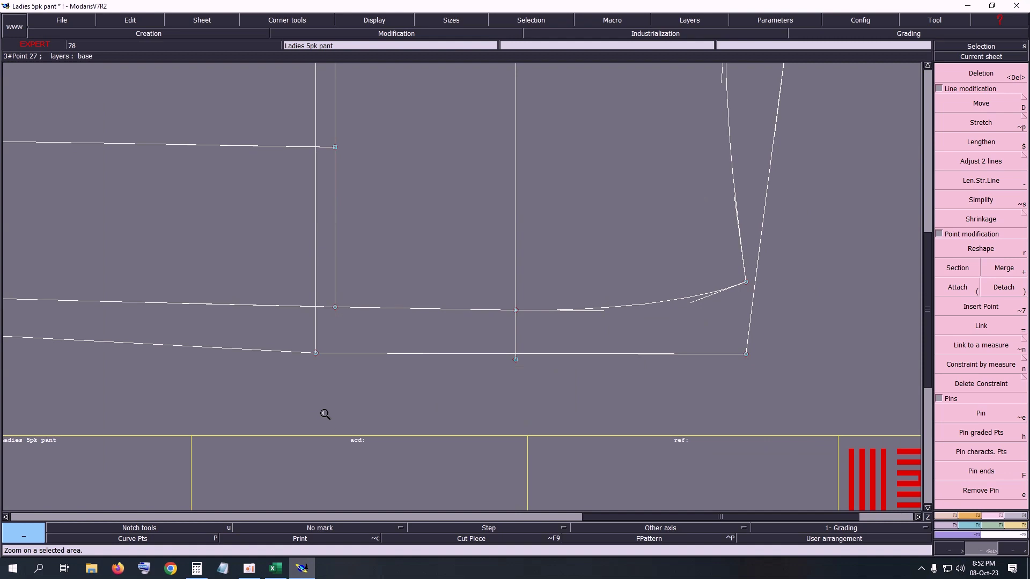
pyautogui.press('Escape')
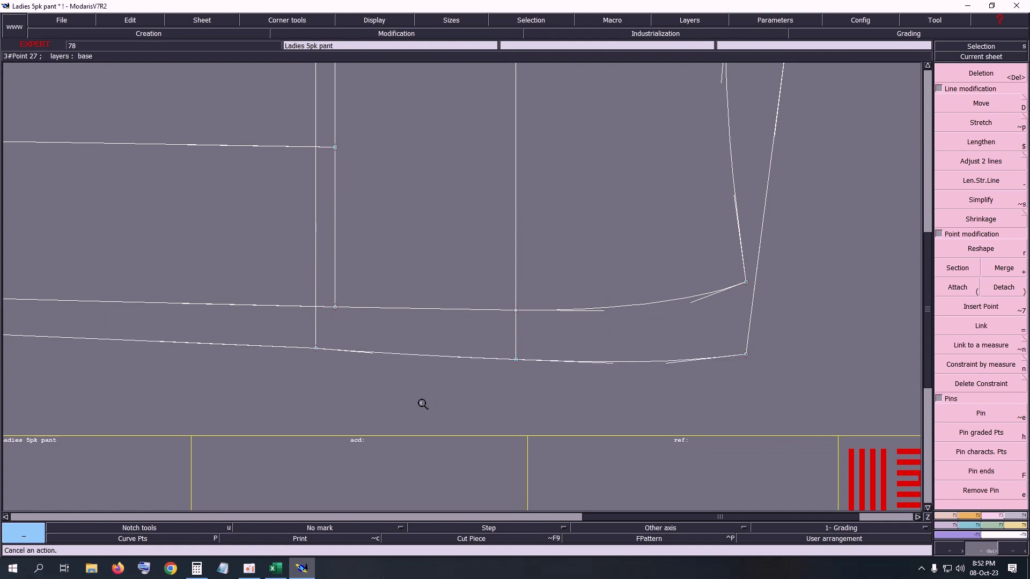
# Replace that redrawn bottom curve with a new Bezier line ending at the hem corner.
pyautogui.press('Delete')
pyautogui.click(450, 359)
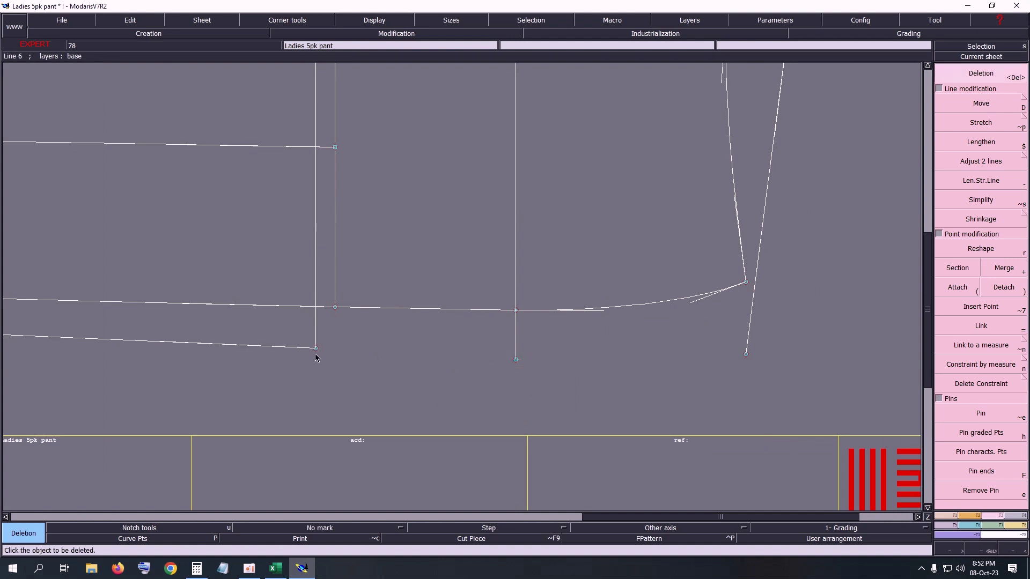
pyautogui.press('b')
pyautogui.click(315, 349)
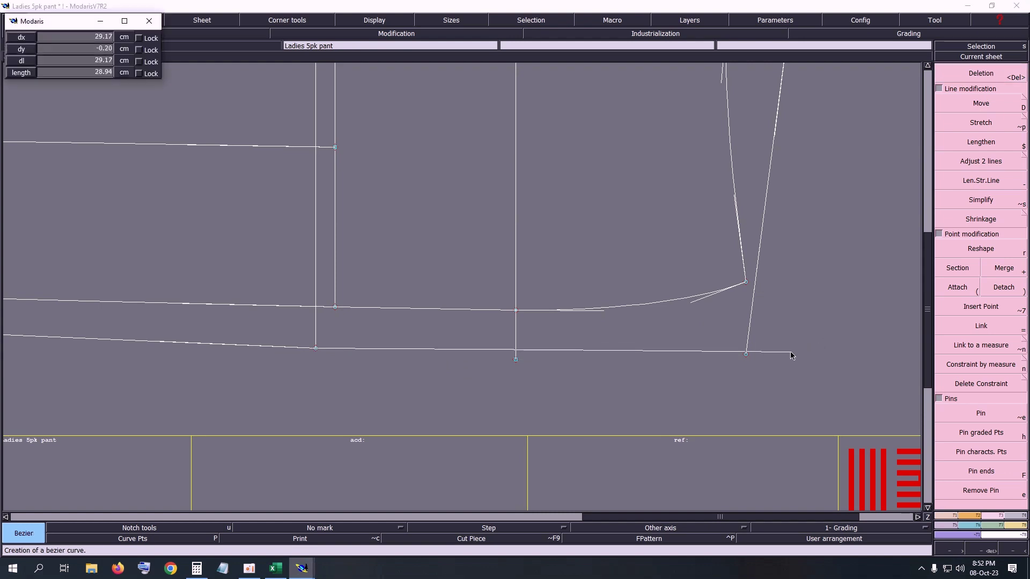
pyautogui.click(745, 354)
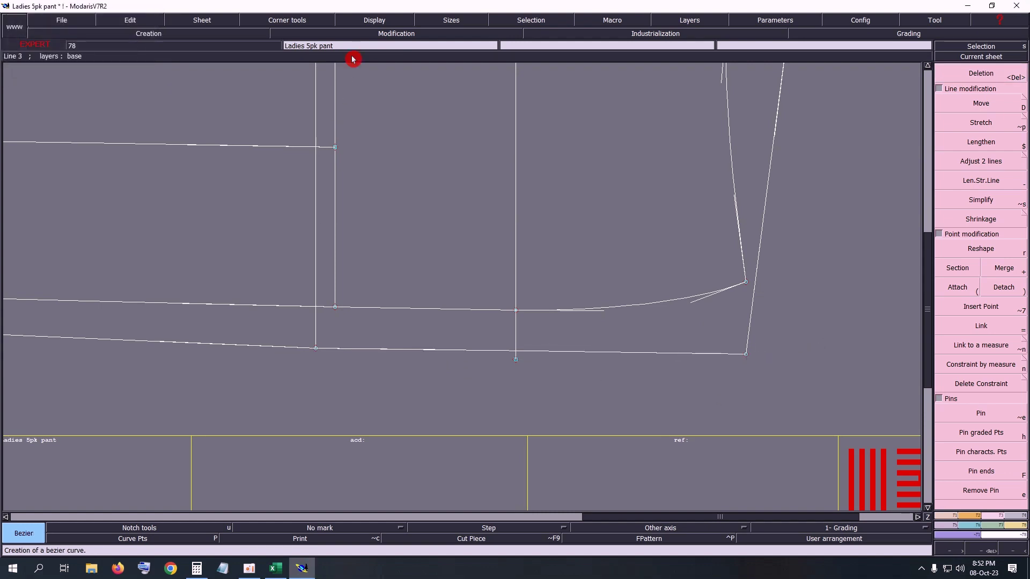
# Toggle the curve handles off and back on to refresh their display.
pyautogui.click(374, 20)
pyautogui.click(375, 224)
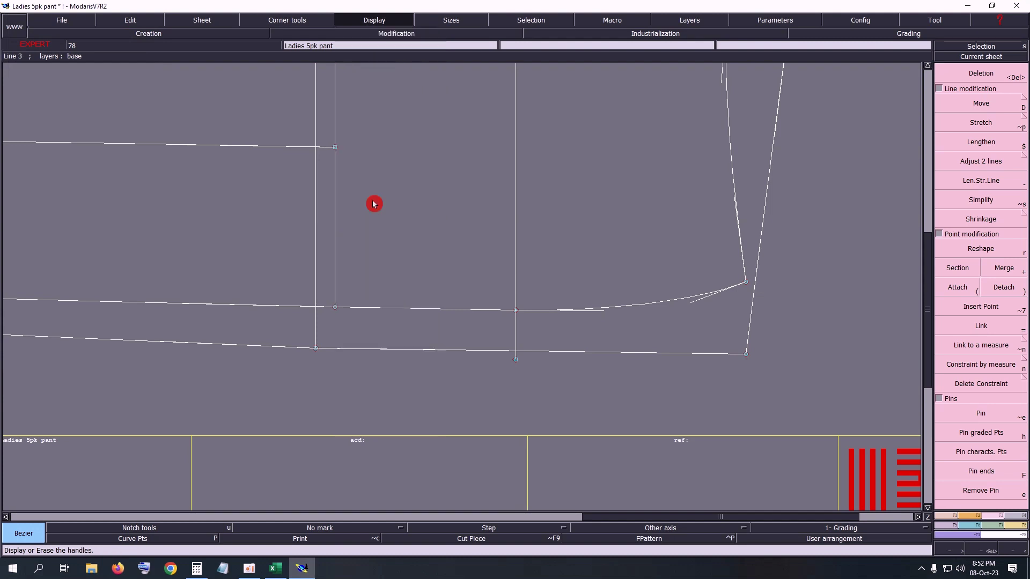
pyautogui.click(387, 21)
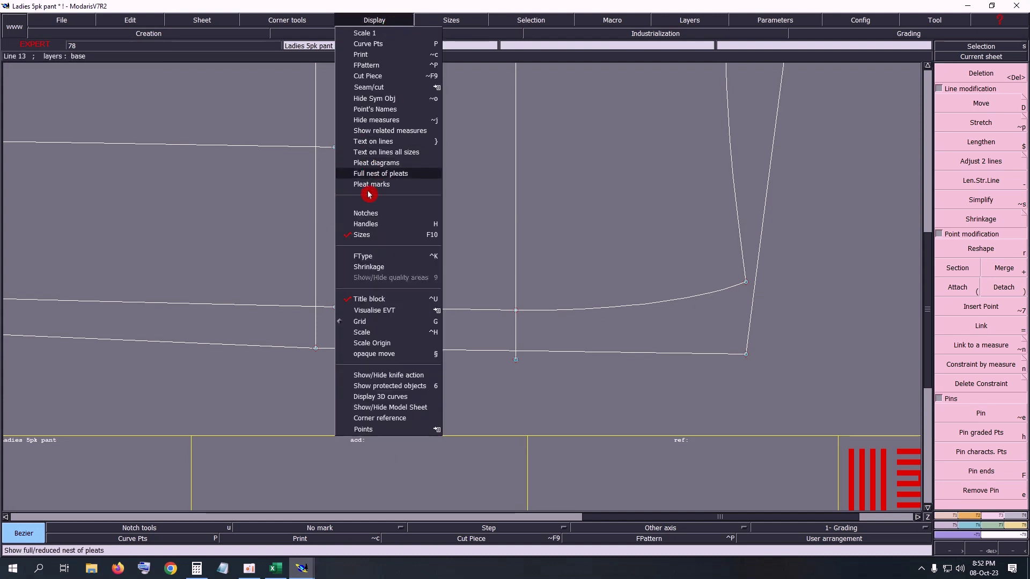
pyautogui.click(373, 225)
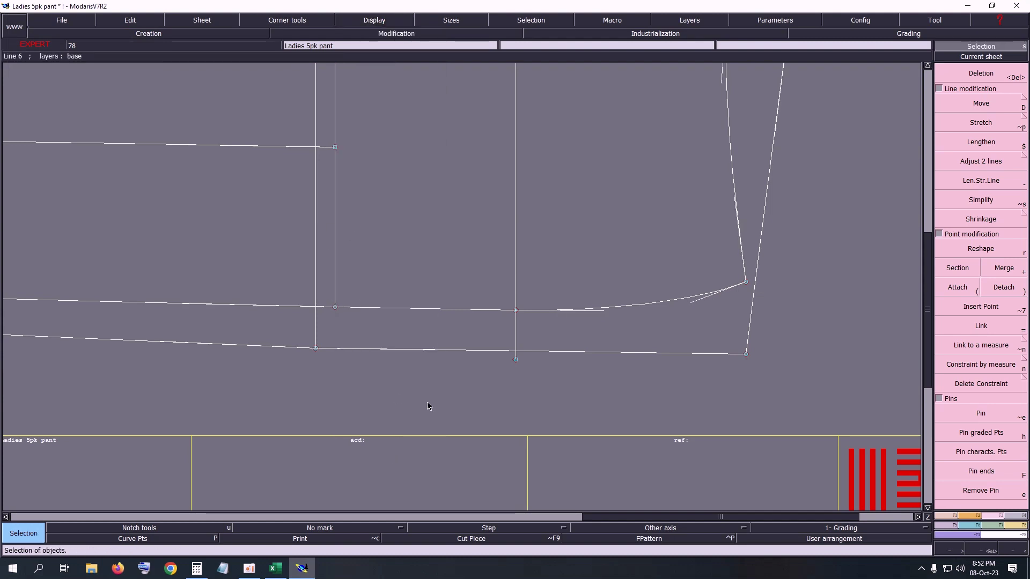
# Bend the bottom hem line into a gentle curve and select the left hem point.
pyautogui.press('r')
pyautogui.click(414, 350)
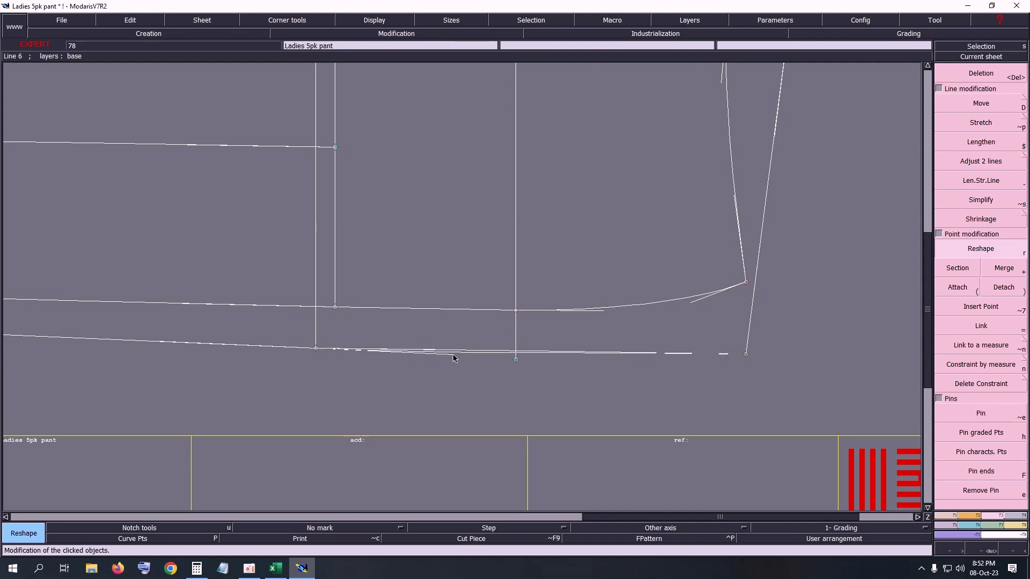
pyautogui.click(606, 358)
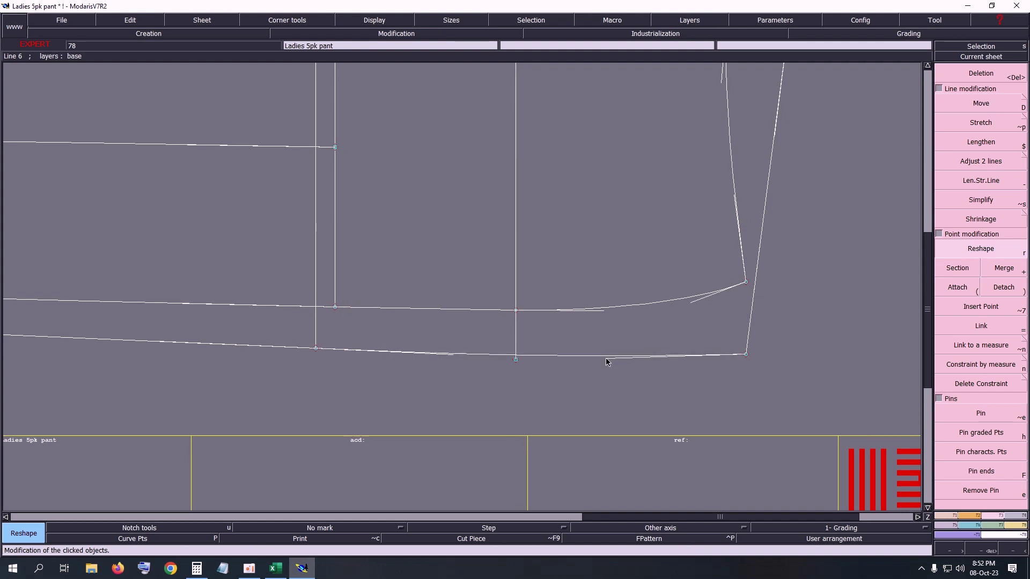
pyautogui.click(604, 360)
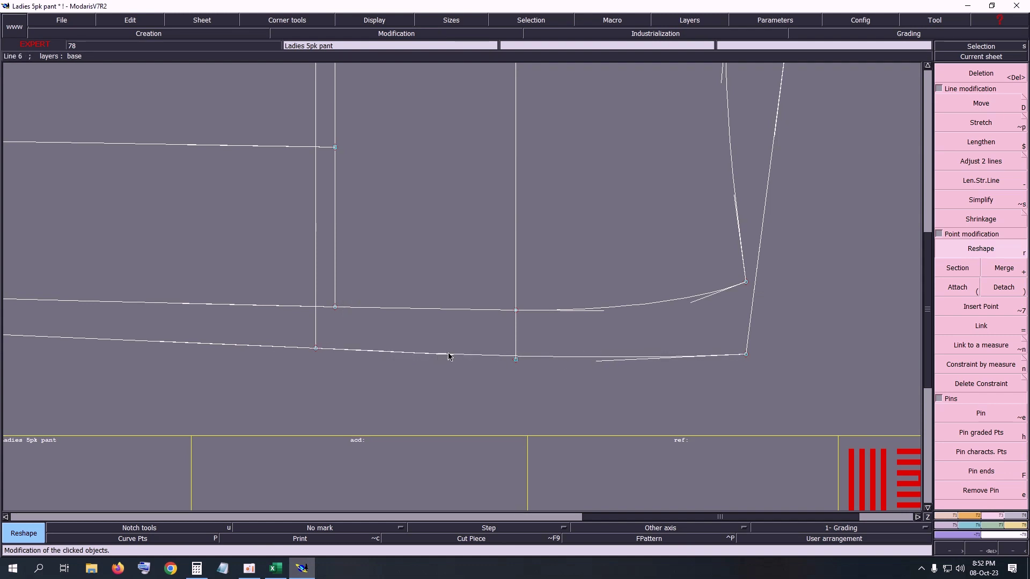
pyautogui.click(484, 366)
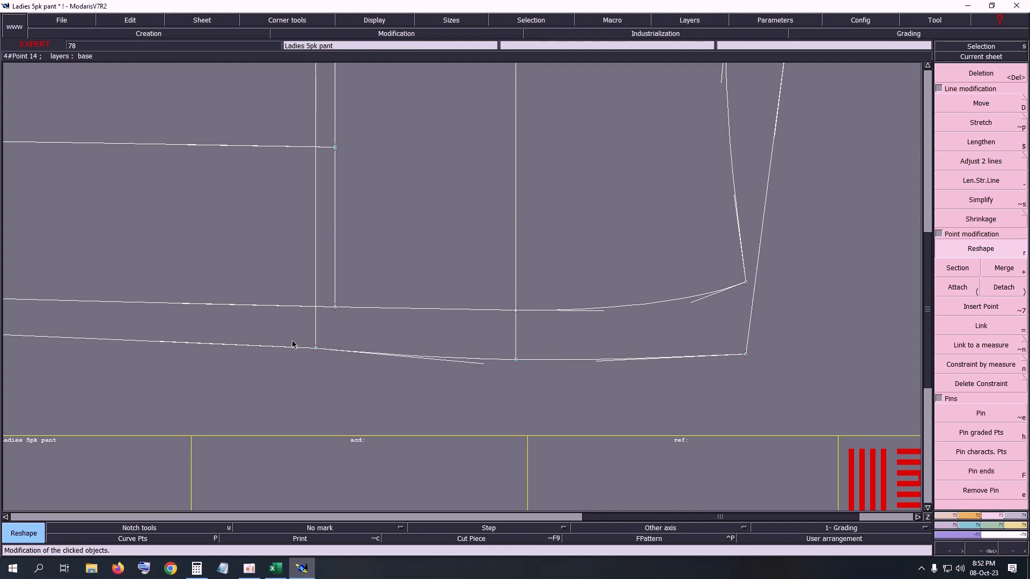
pyautogui.moveTo(293, 331); pyautogui.dragTo(349, 375)
pyautogui.click(988, 109)
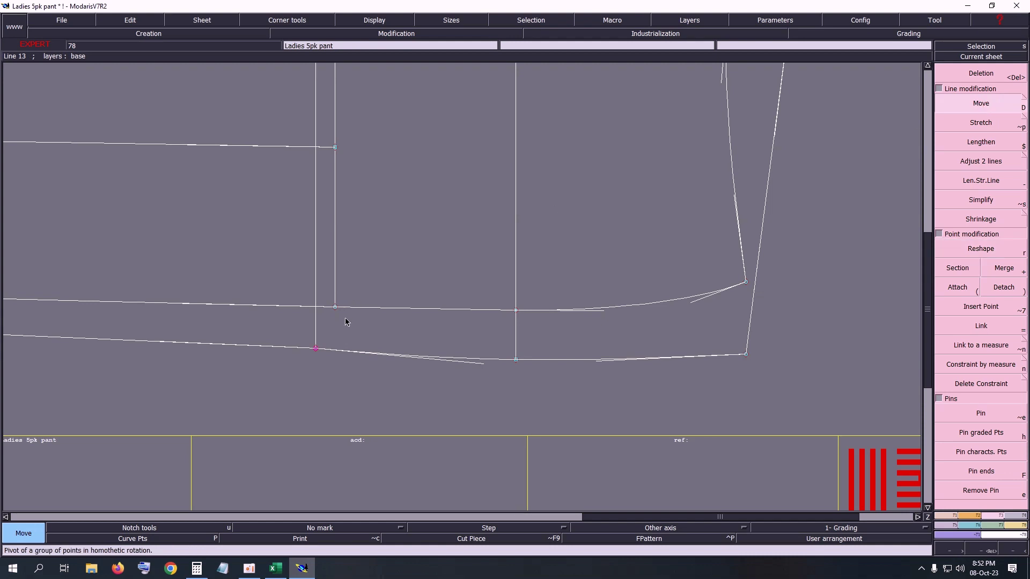
# Lower the left hem point with ShiftY -0.1 and ShiftX 0, repeating the move once.
pyautogui.click(316, 350)
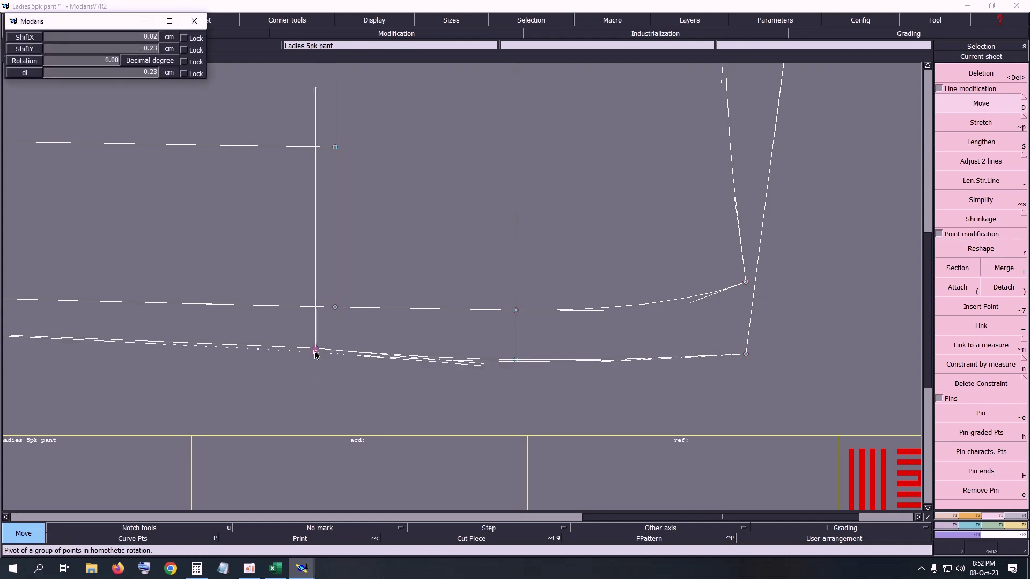
pyautogui.press('Tab')
pyautogui.write('0.1')
pyautogui.press('Tab')
pyautogui.write('00')
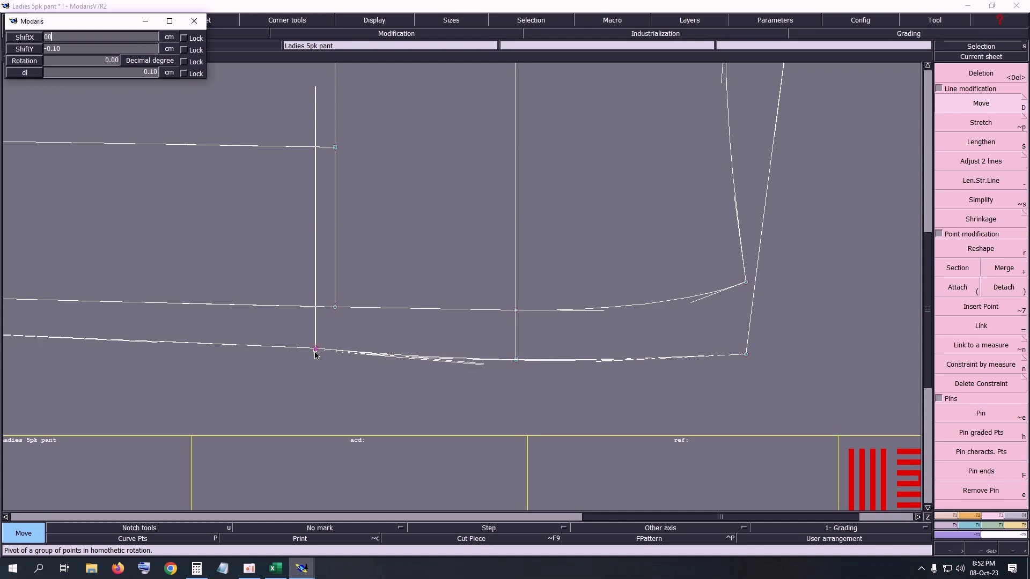
pyautogui.press('Return')
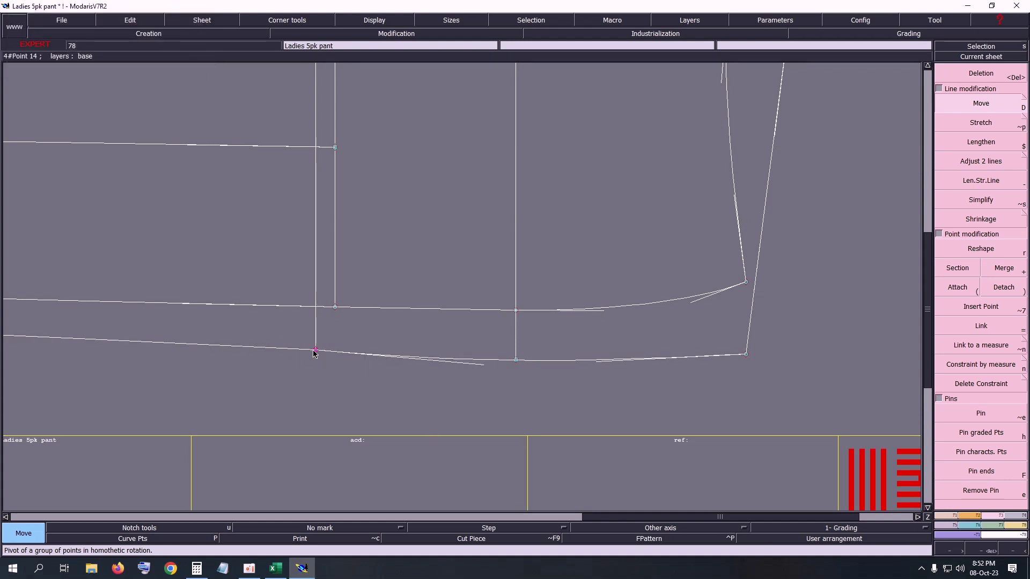
pyautogui.click(316, 356)
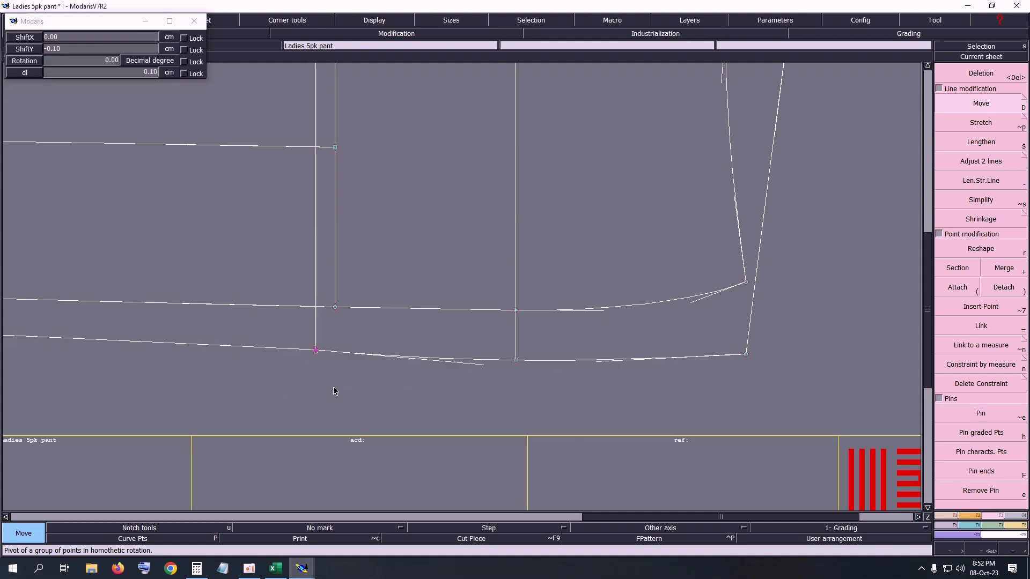
pyautogui.press('Return')
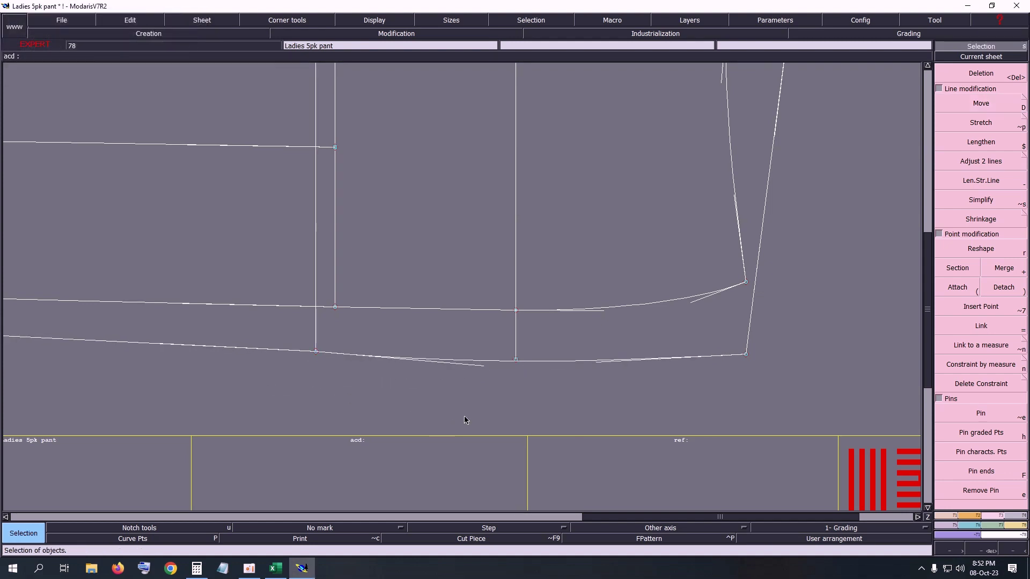
# Reshape the hem curve to flow through the lowered point and recentre the whole sheet.
pyautogui.press('r')
pyautogui.click(477, 370)
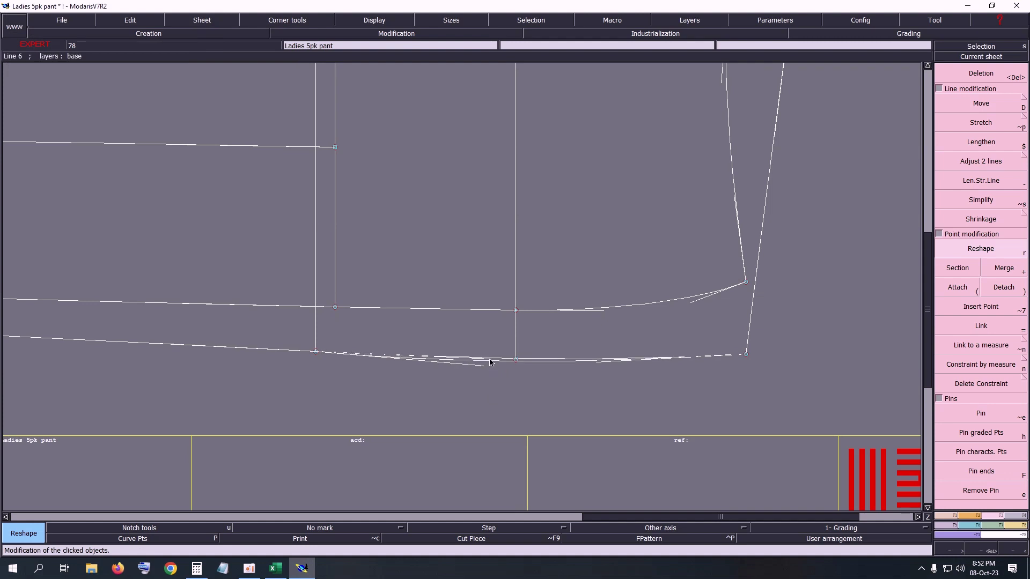
pyautogui.click(498, 361)
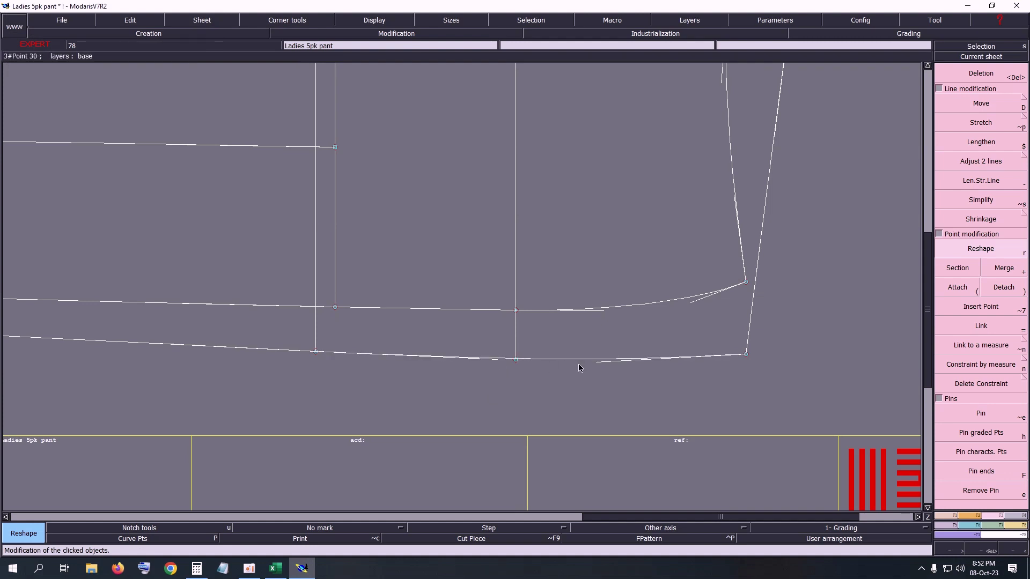
pyautogui.press('space')
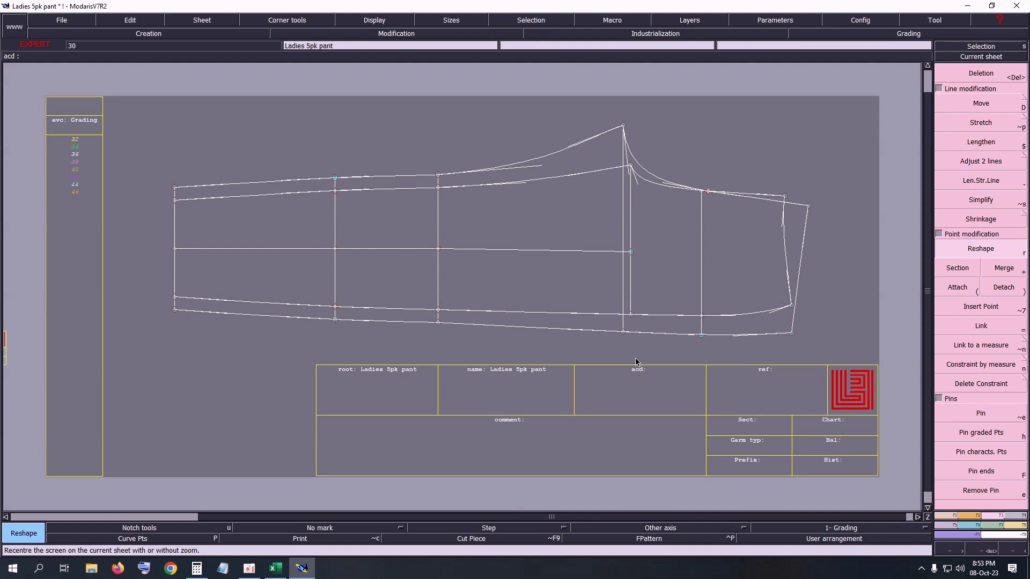
# Hide curve handles, zoom onto the pant piece, and bring up the LADIES 5 POCKET PANT spreadsheet.
pyautogui.click(371, 21)
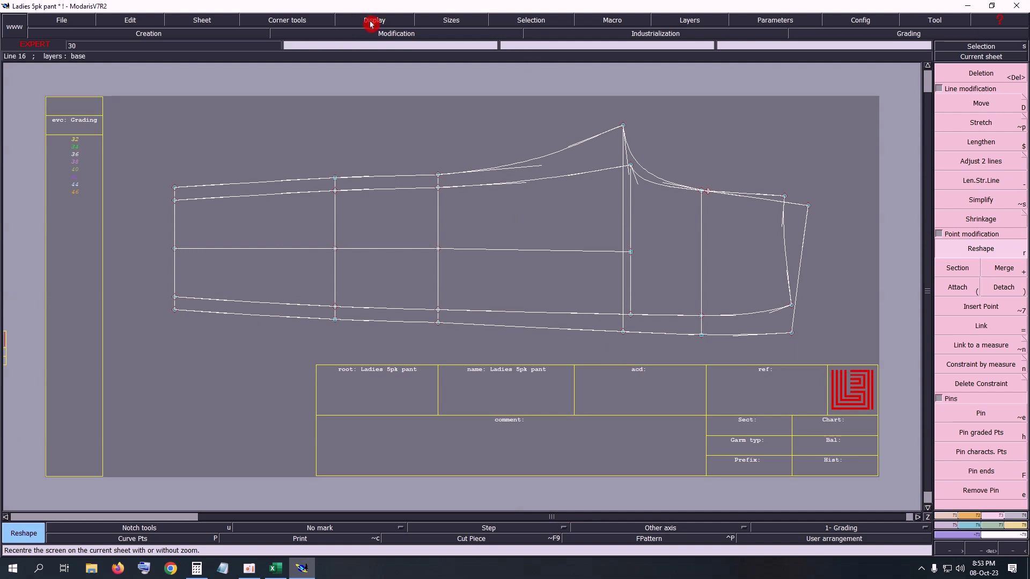
pyautogui.click(362, 224)
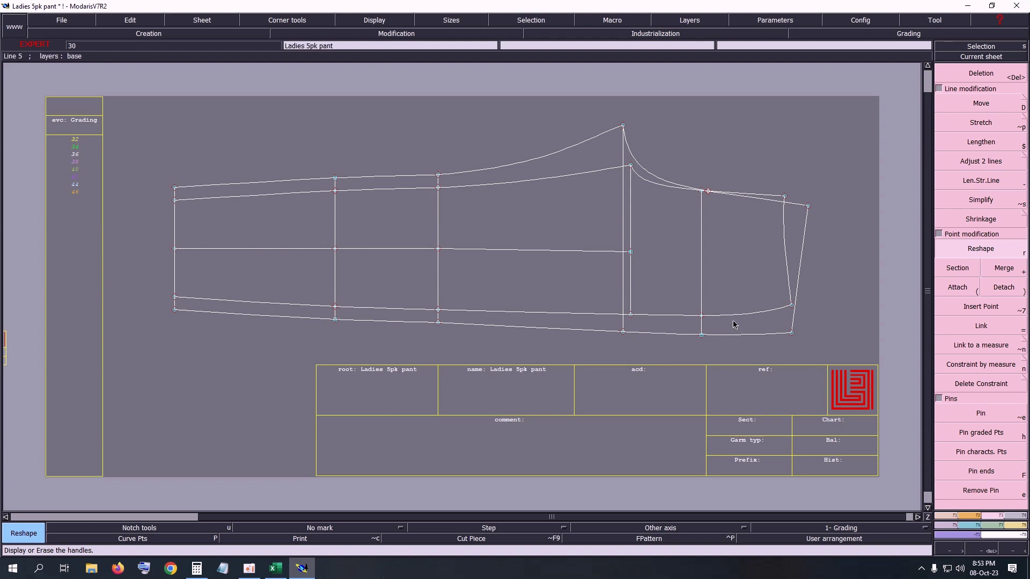
pyautogui.press('Home')
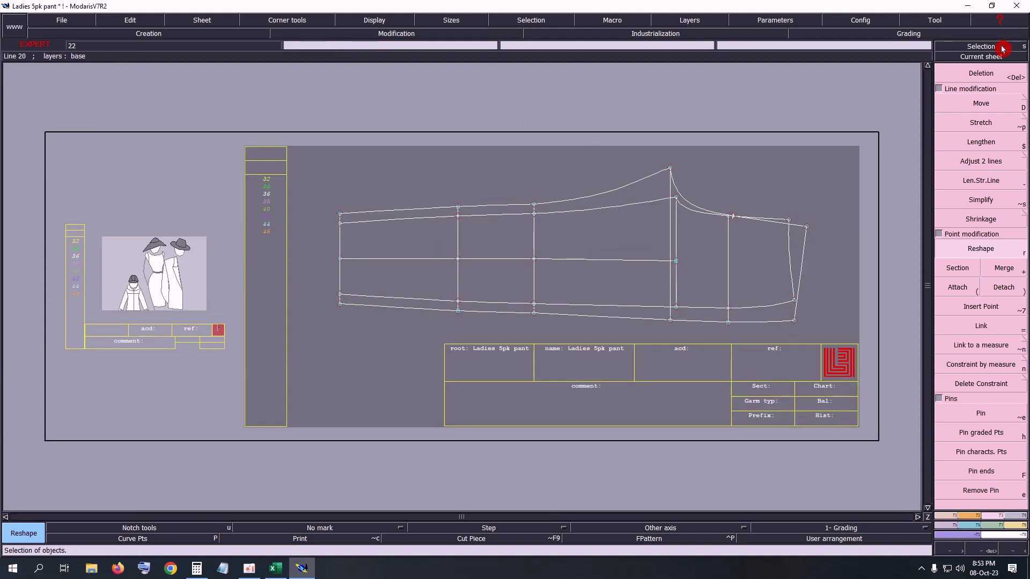
pyautogui.click(1002, 49)
pyautogui.press('z')
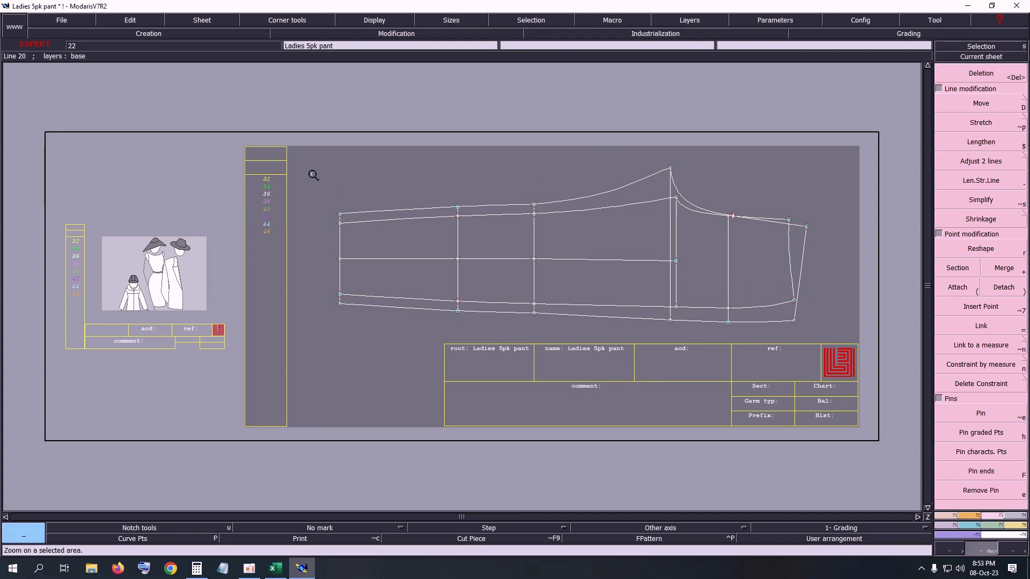
pyautogui.moveTo(313, 175)
pyautogui.mouseDown()
pyautogui.moveTo(793, 272)
pyautogui.moveTo(849, 315)
pyautogui.mouseUp()
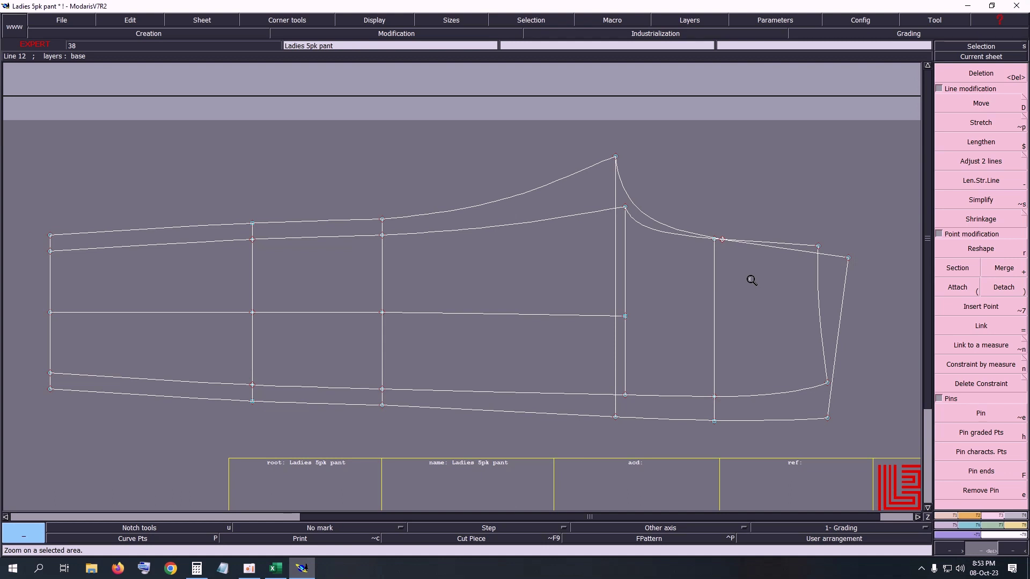
pyautogui.click(275, 568)
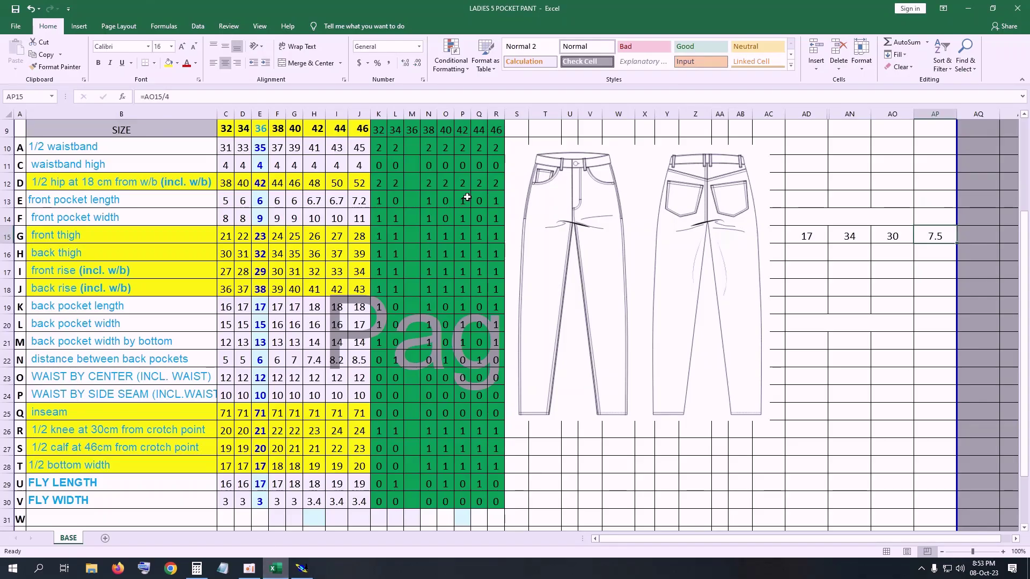
# Save the LADIES 5 POCKET PANT workbook, then save the Modaris pant model past the anomalies warning.
pyautogui.click(16, 10)
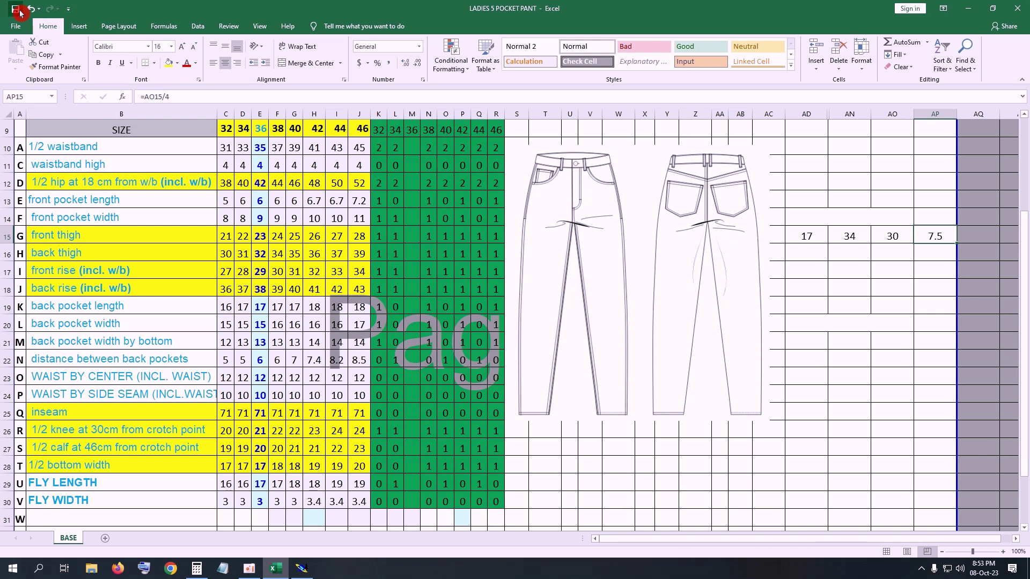
pyautogui.click(18, 9)
pyautogui.click(302, 568)
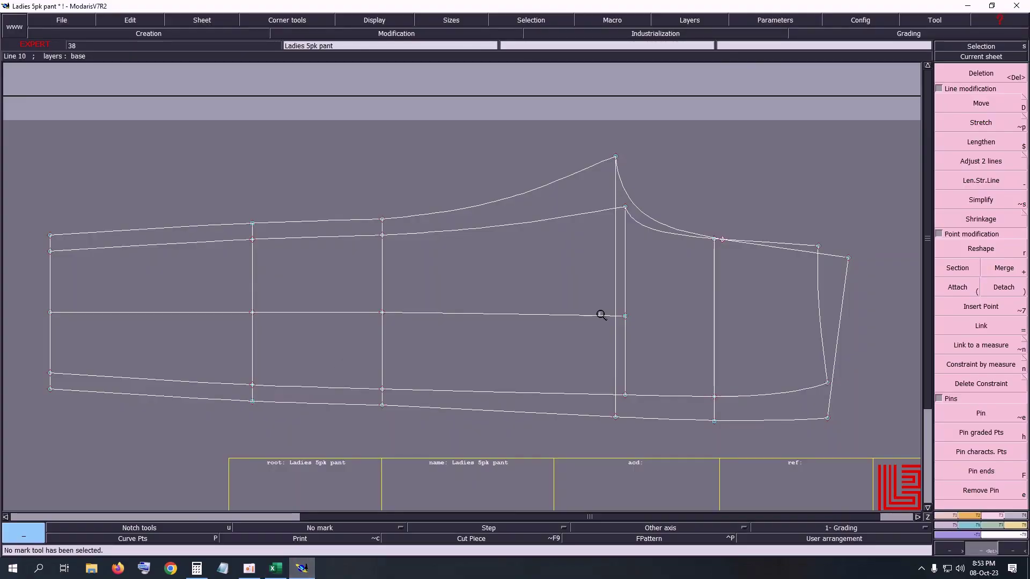
pyautogui.hotkey('ctrl', 's')
pyautogui.click(467, 346)
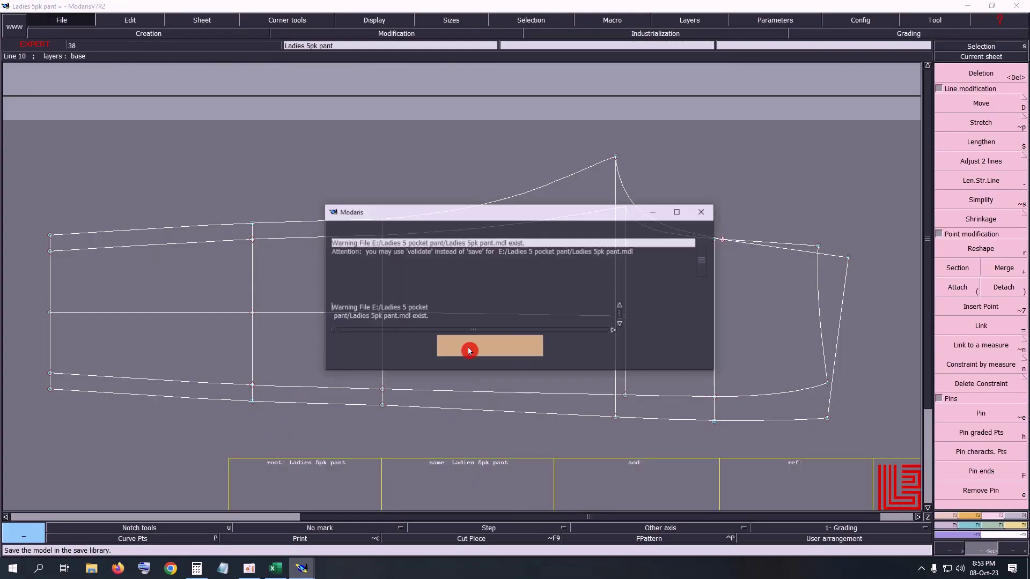
pyautogui.click(469, 348)
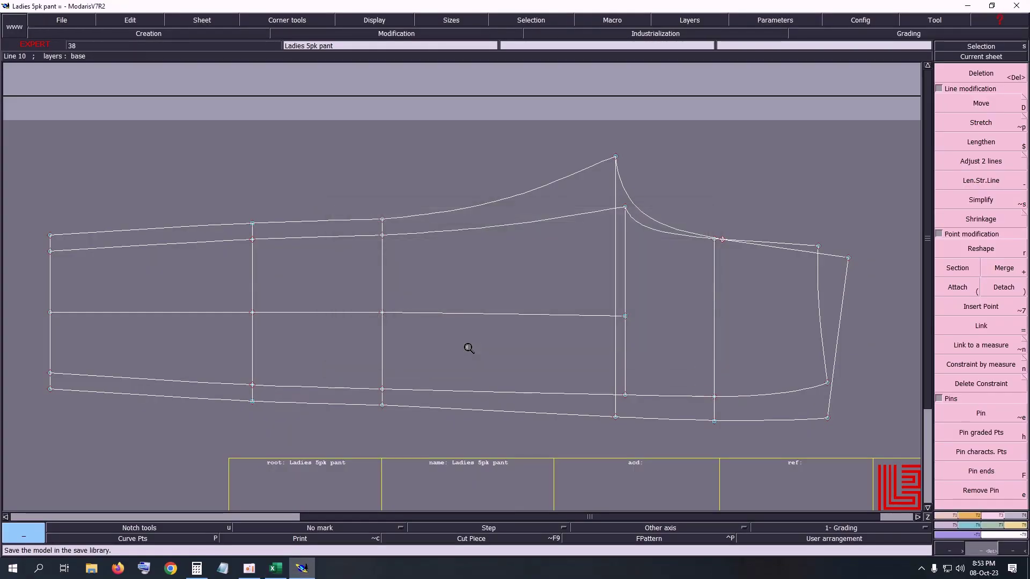
# Level the middle line's right end with its left end using Ali2Pts, then zoom out fully.
pyautogui.press('F1')
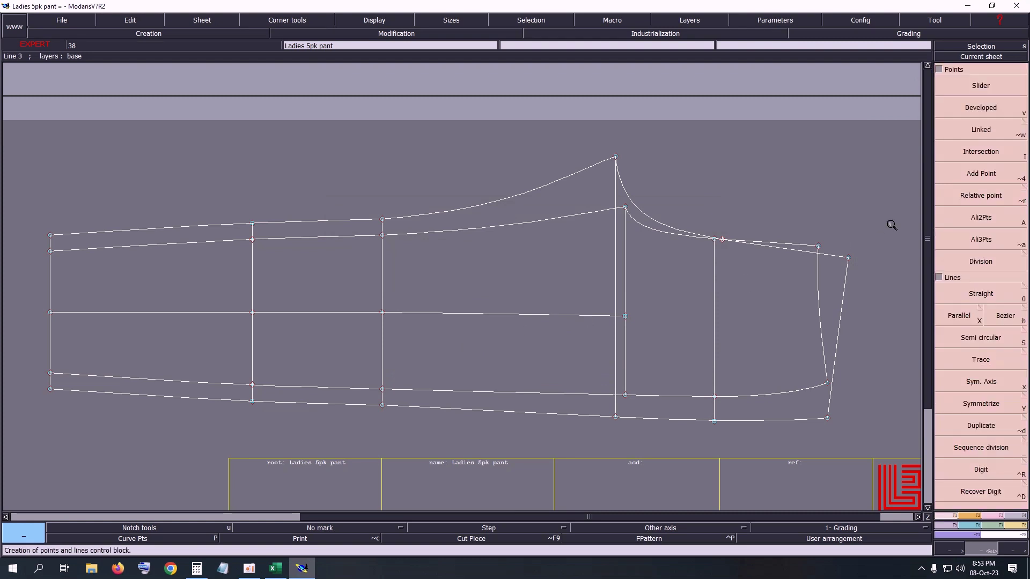
pyautogui.click(981, 226)
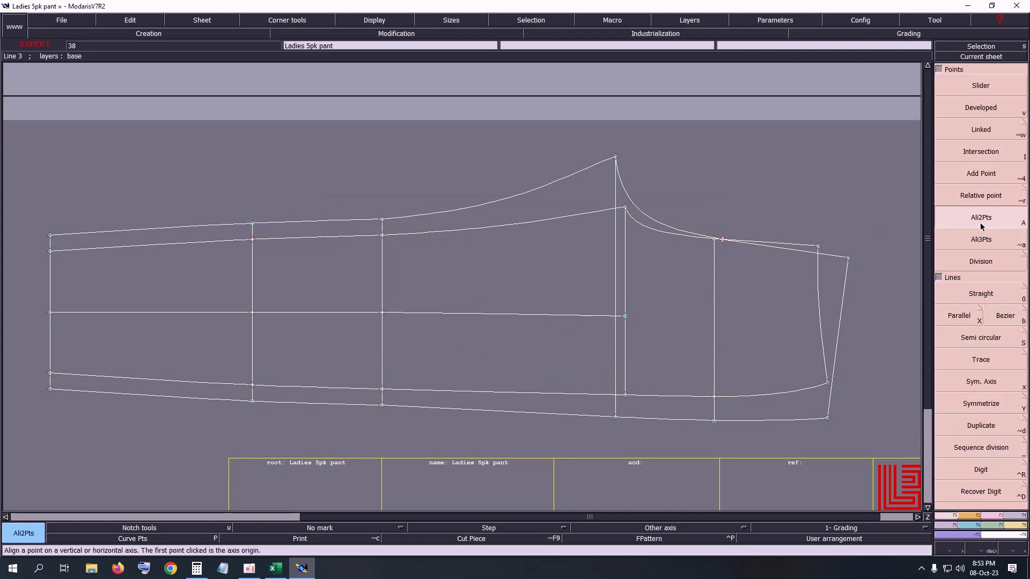
pyautogui.click(52, 313)
pyautogui.click(626, 316)
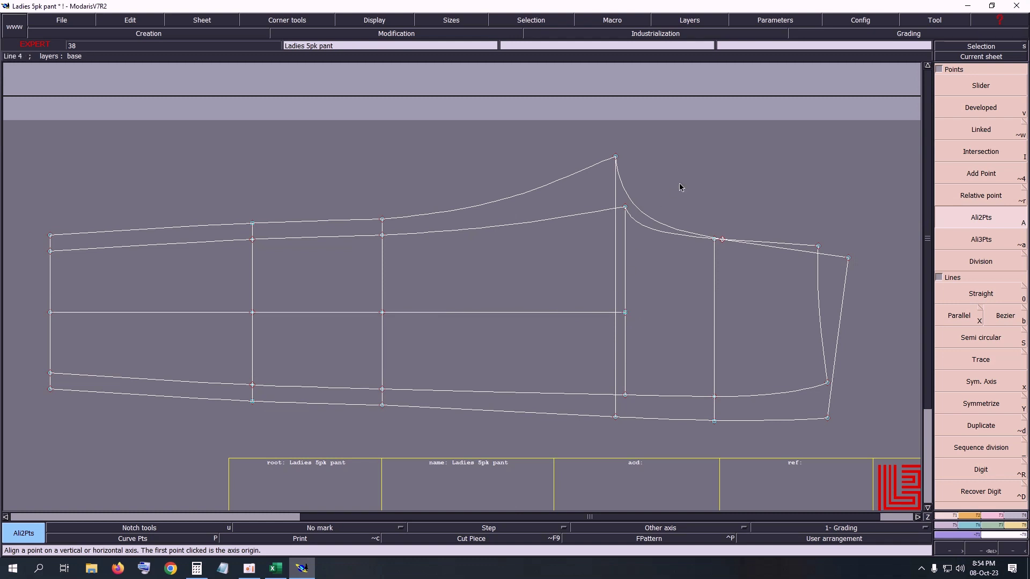
pyautogui.press('F11')
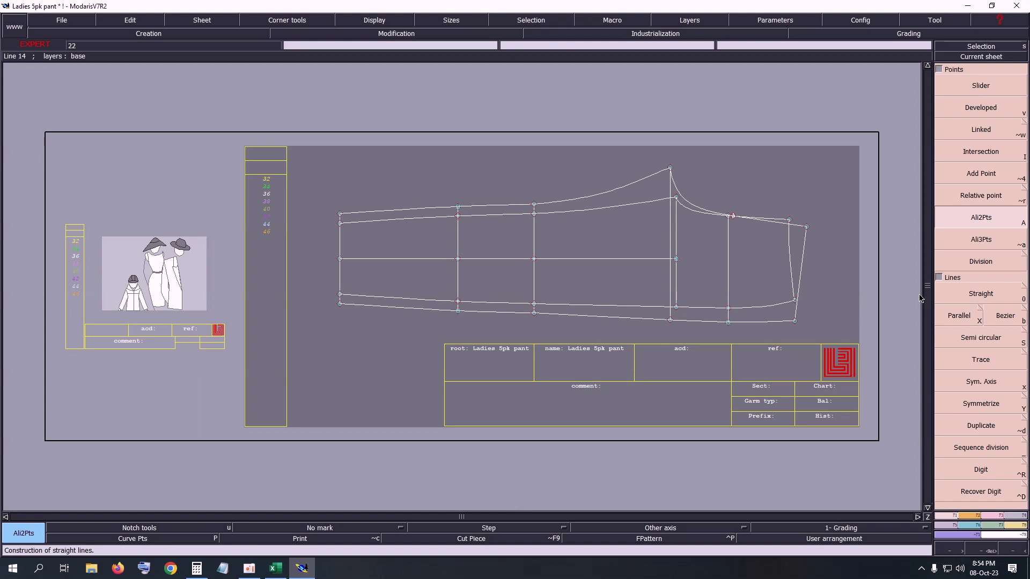
pyautogui.click(250, 568)
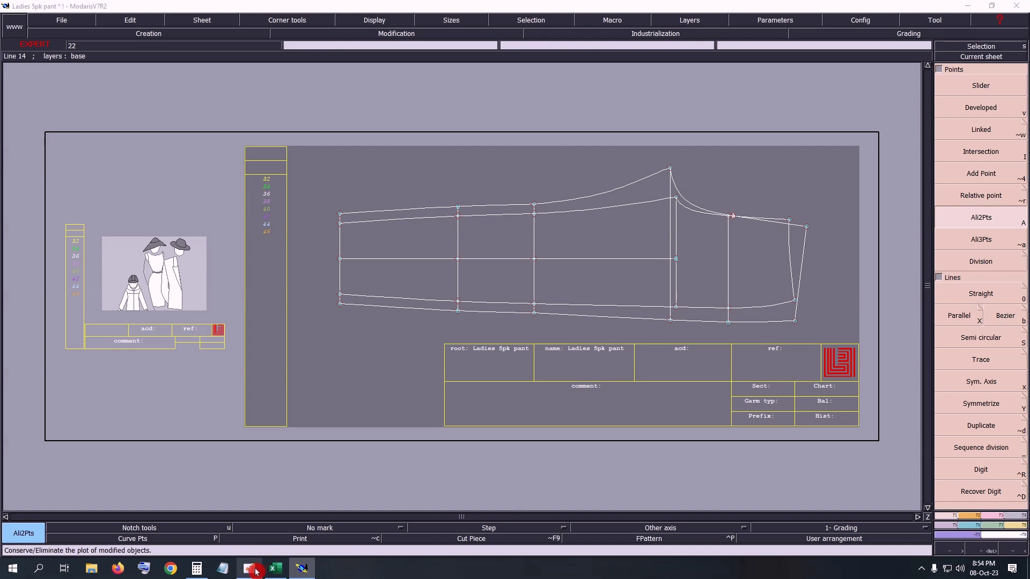